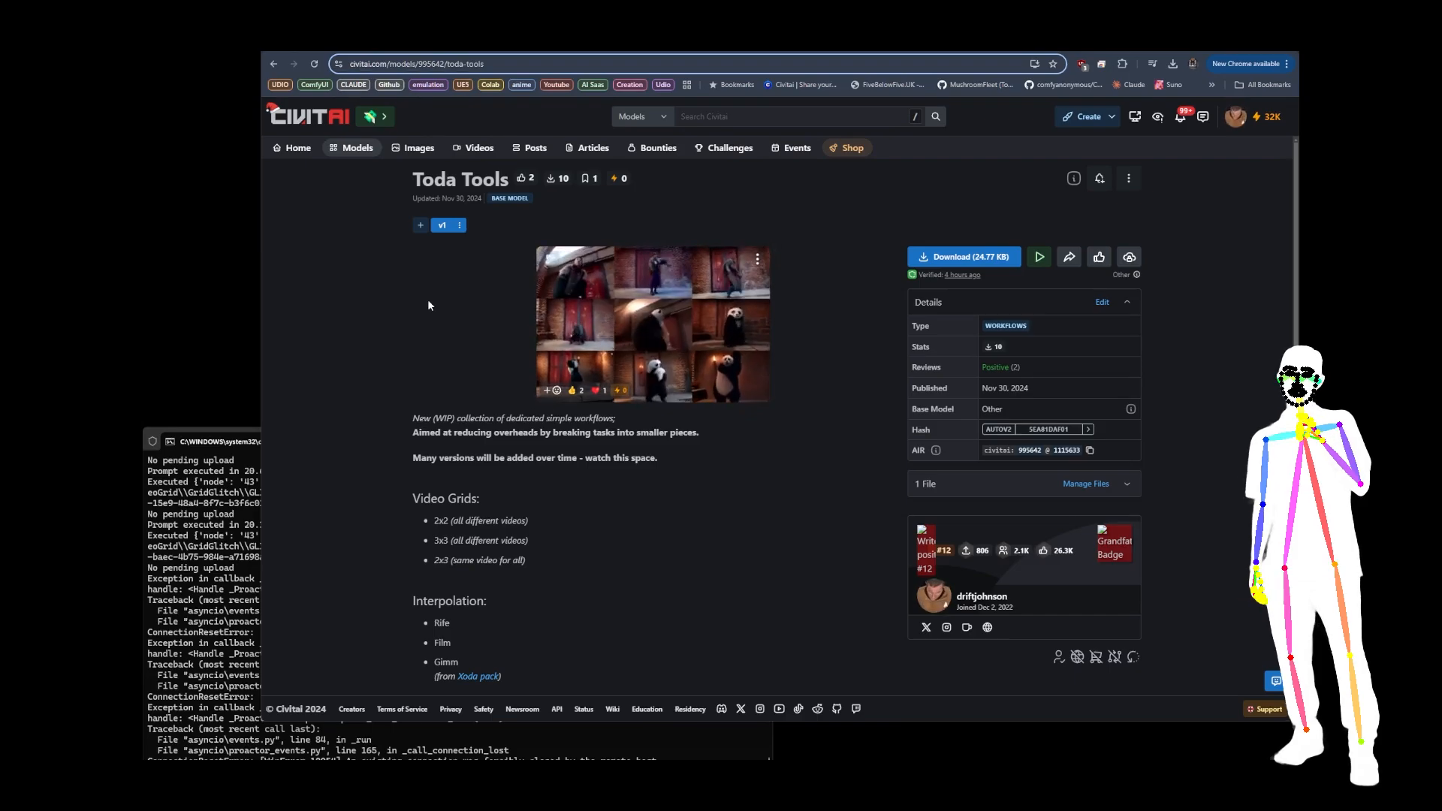
Step: Read through the Toda Tools page's description, covering the video grid, interpolation, upscaling, face swapping and transition workflows
scroll(723, 360, down, 2)
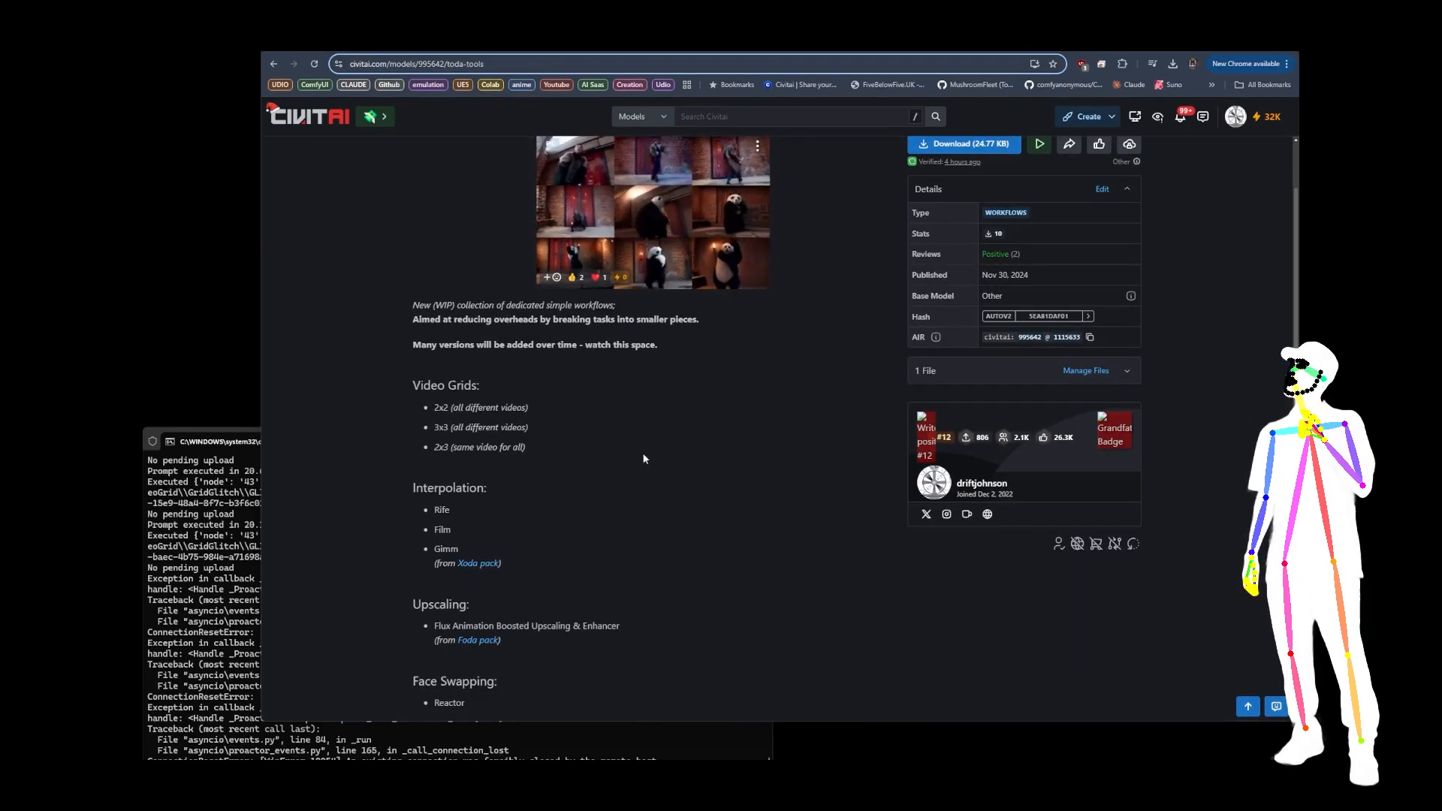
scroll(676, 406, down, 3)
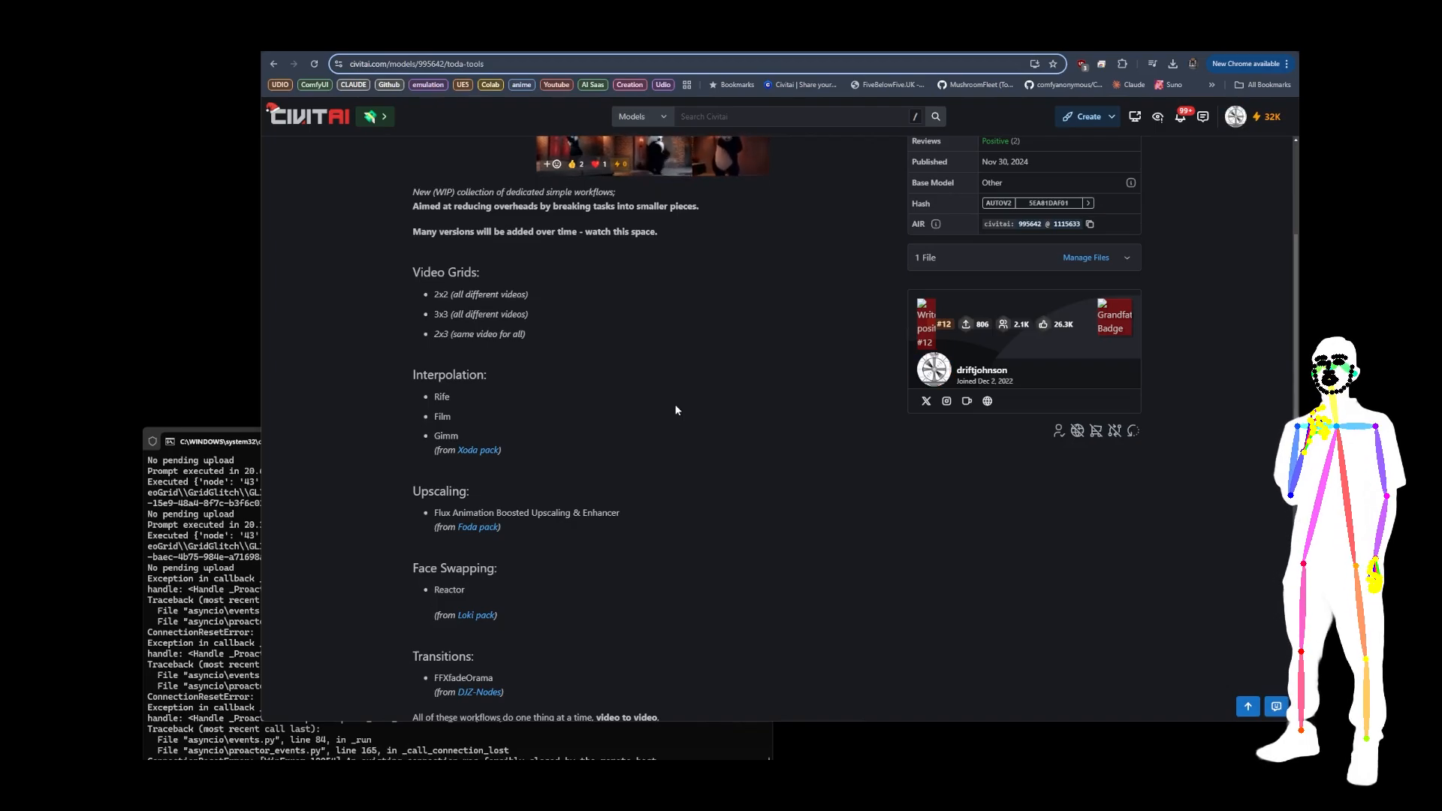
scroll(676, 410, down, 1)
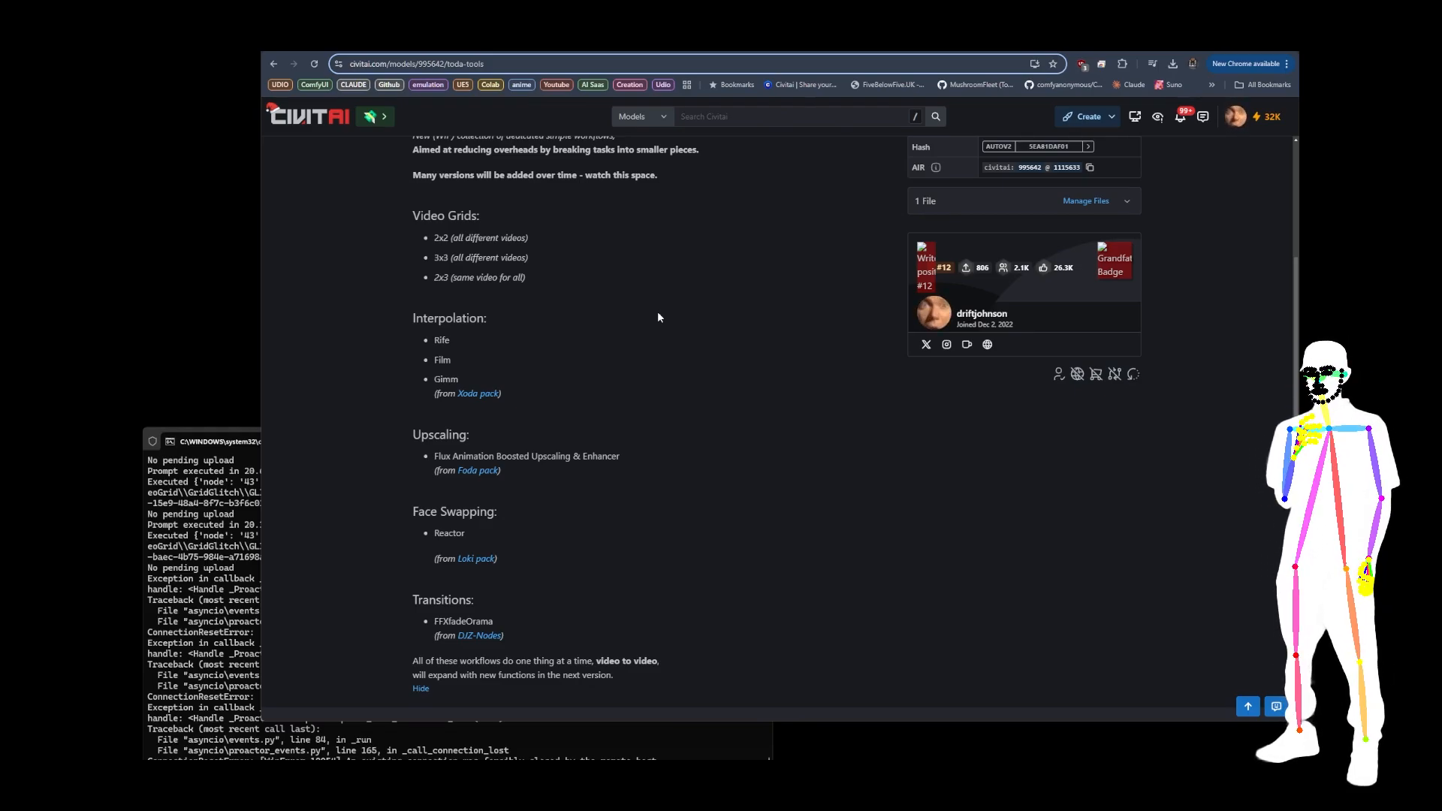
scroll(644, 299, up, 5)
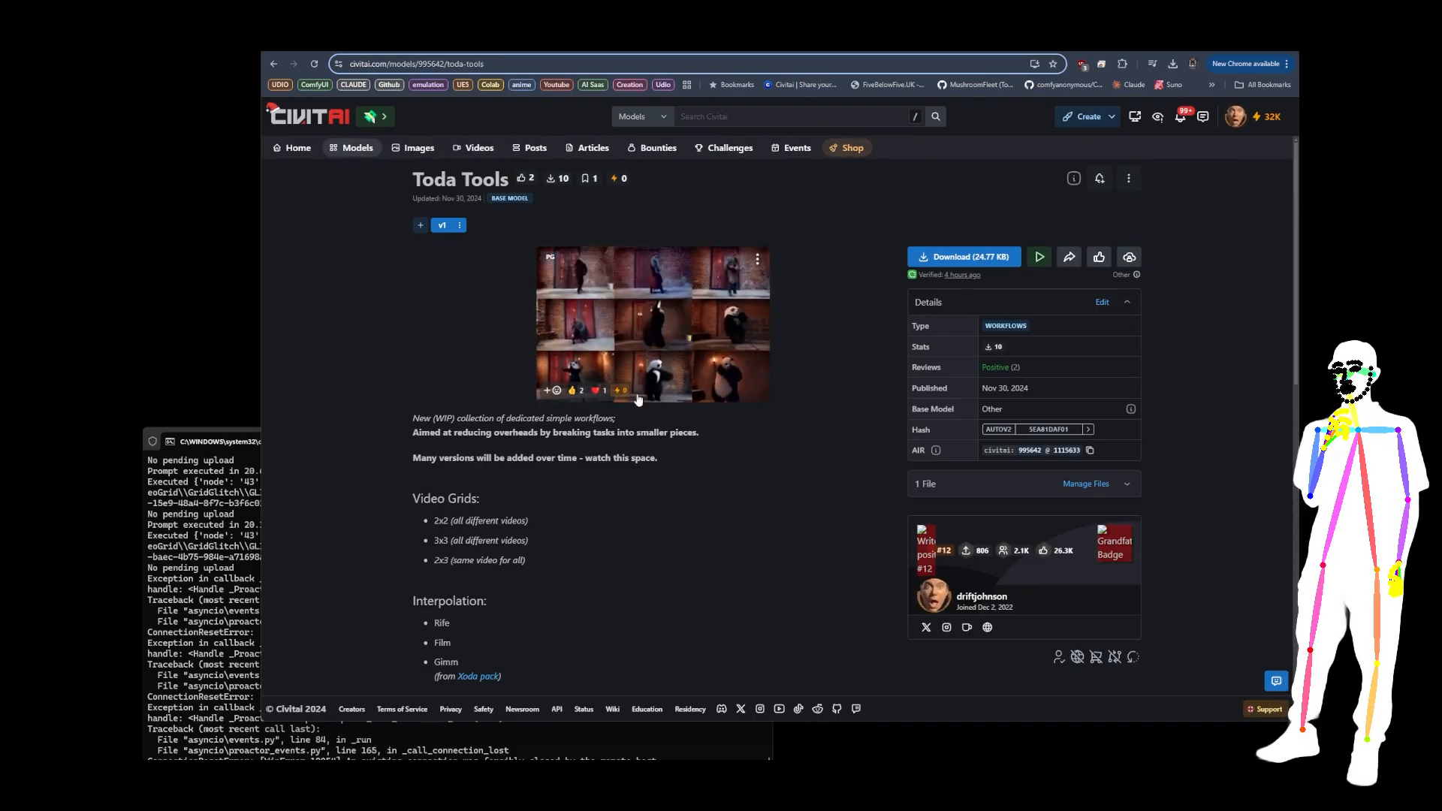
scroll(796, 375, down, 3)
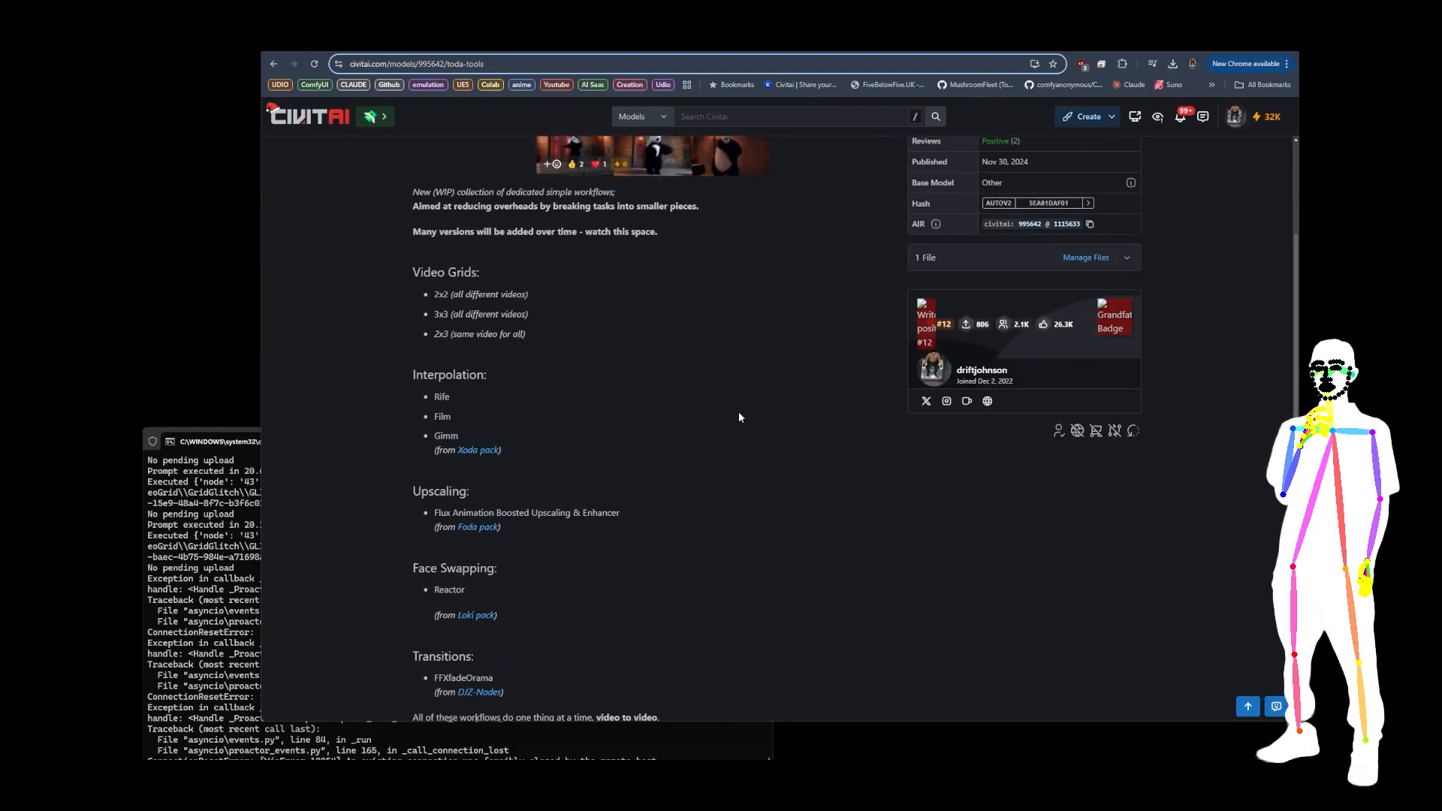
scroll(733, 413, down, 1)
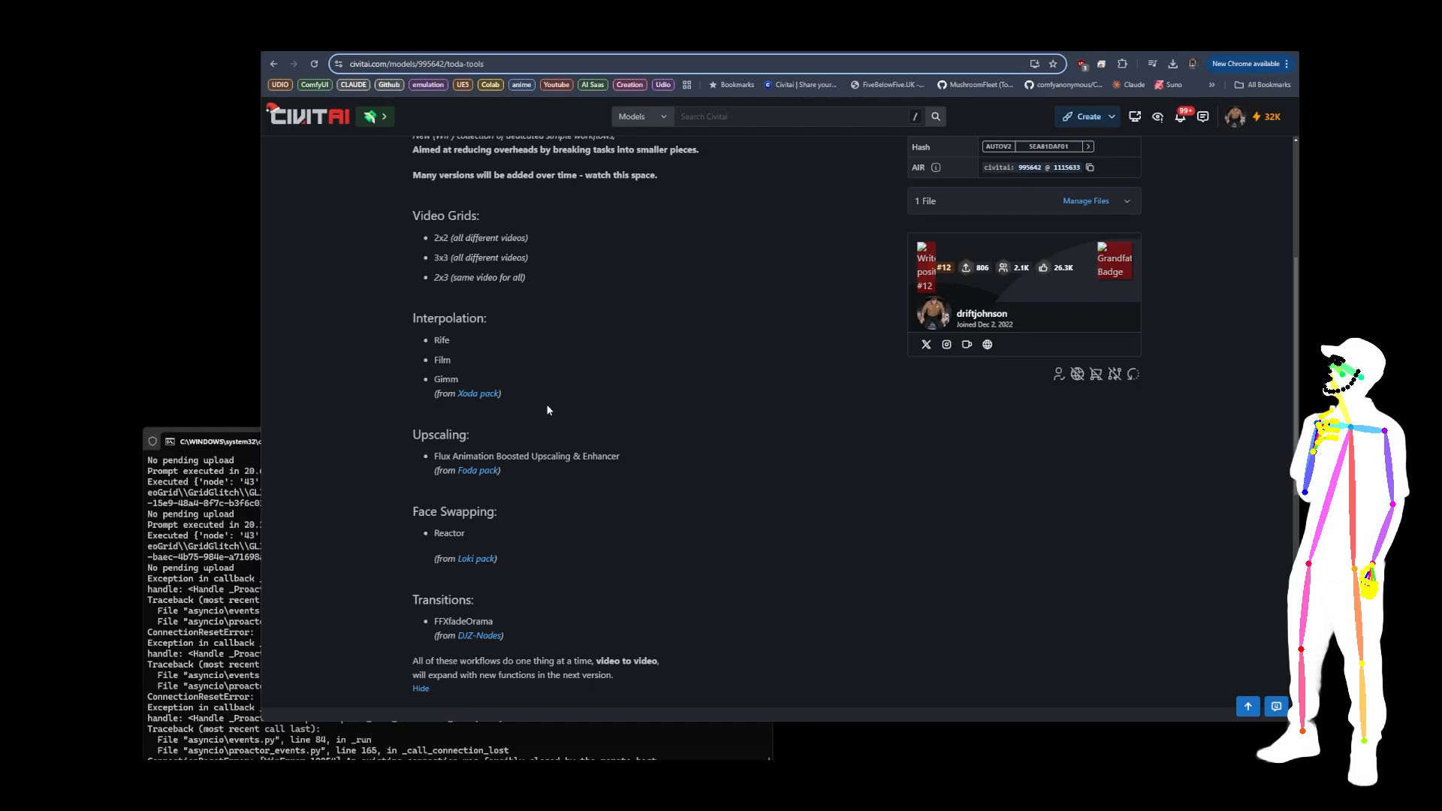
scroll(689, 373, down, 1)
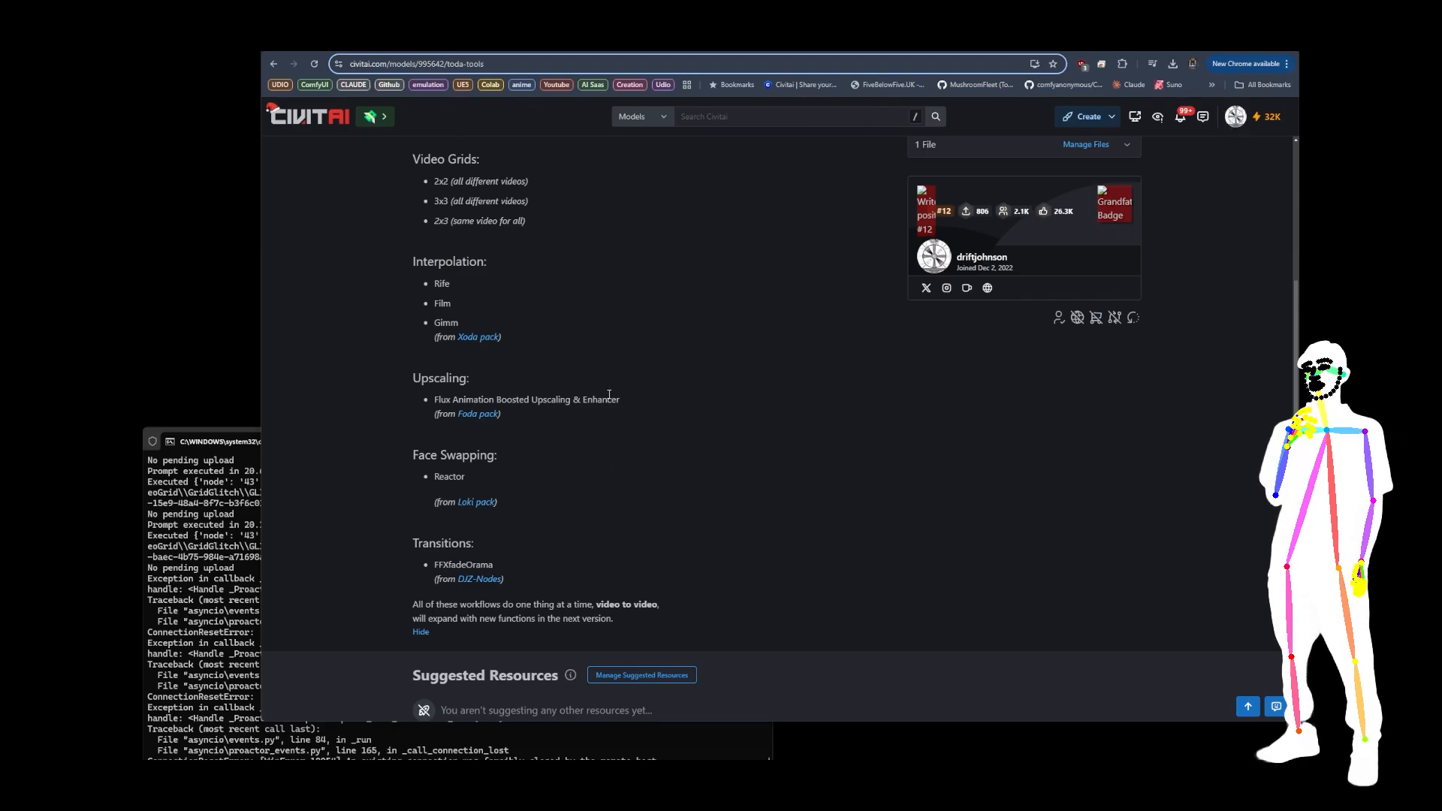
scroll(613, 468, down, 2)
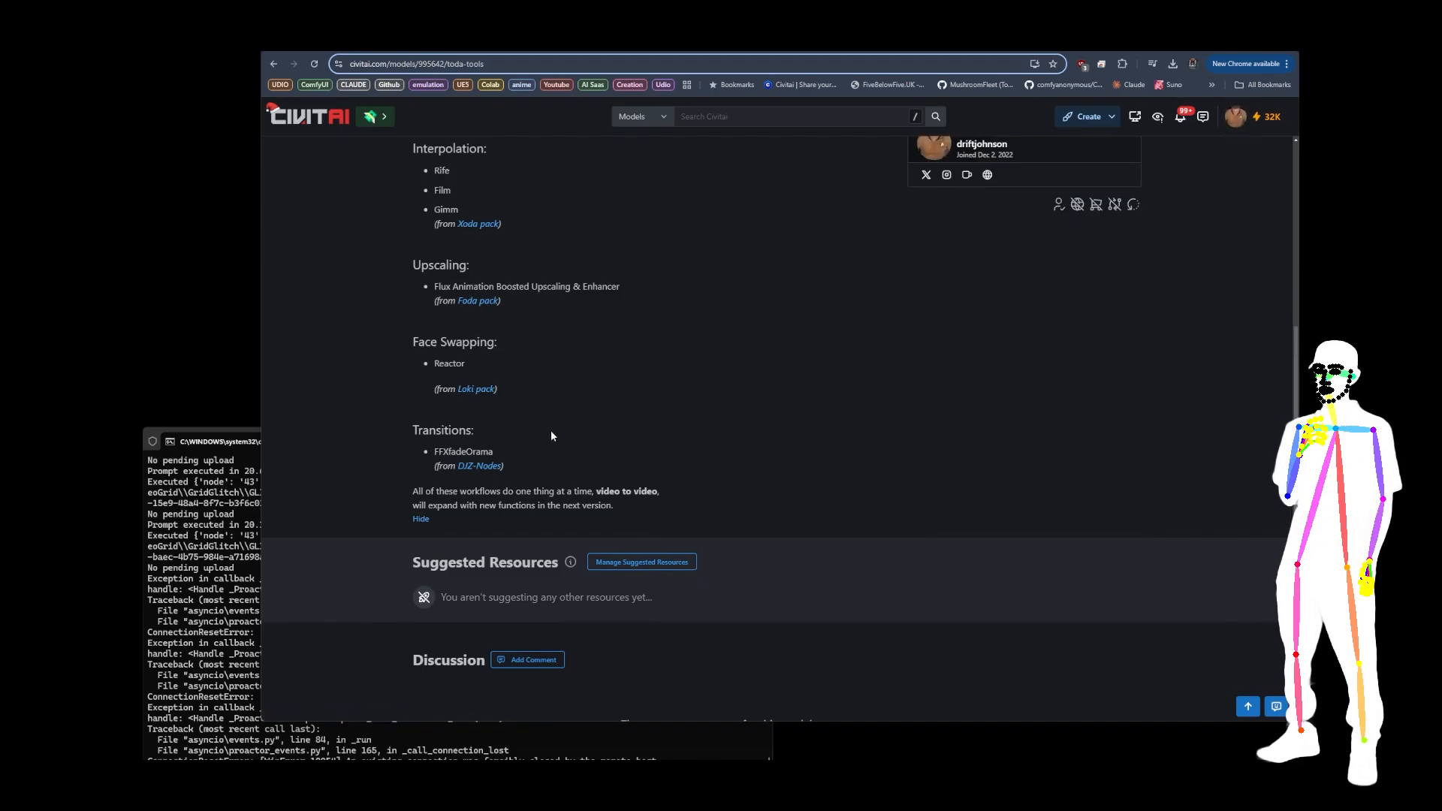
scroll(549, 439, up, 4)
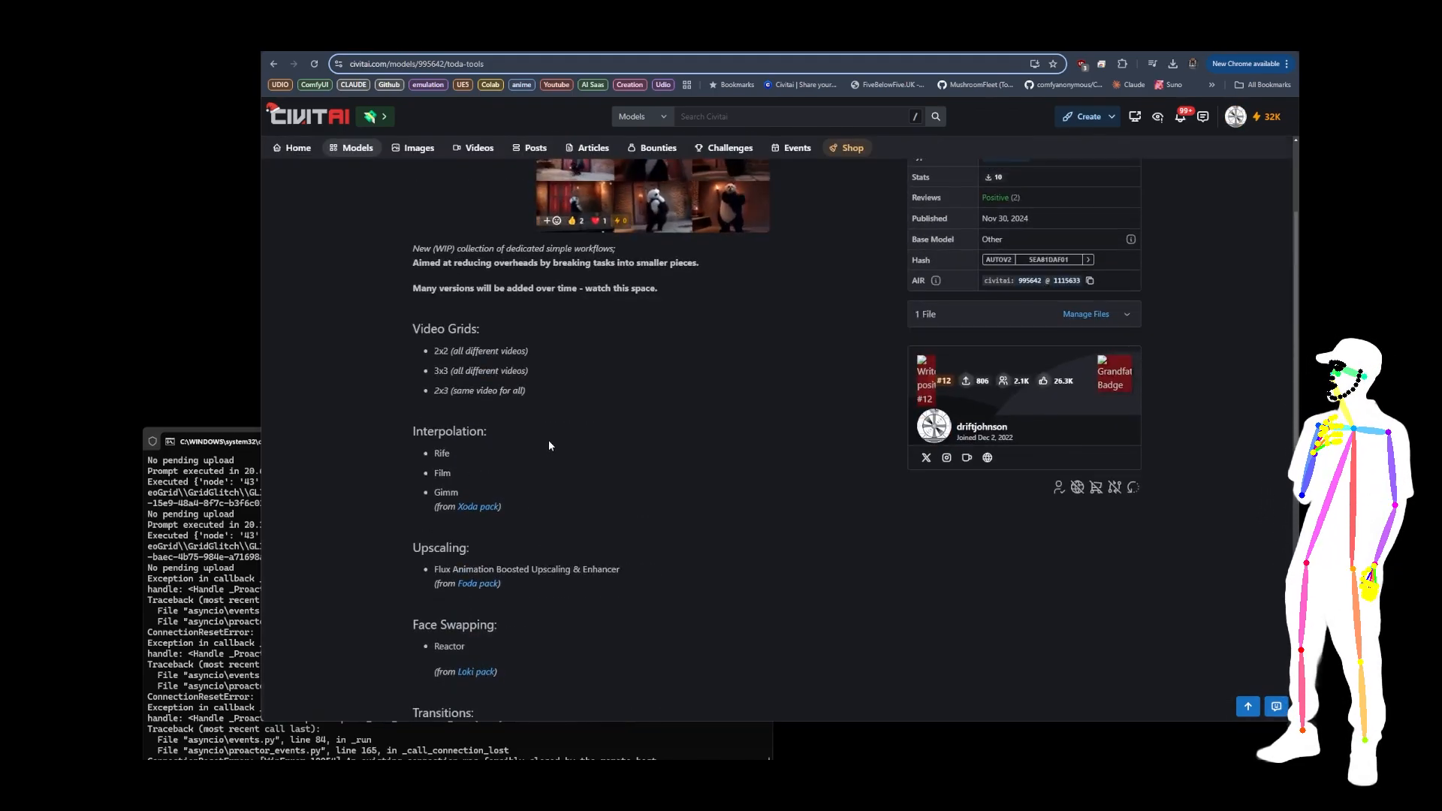
scroll(549, 389, up, 1)
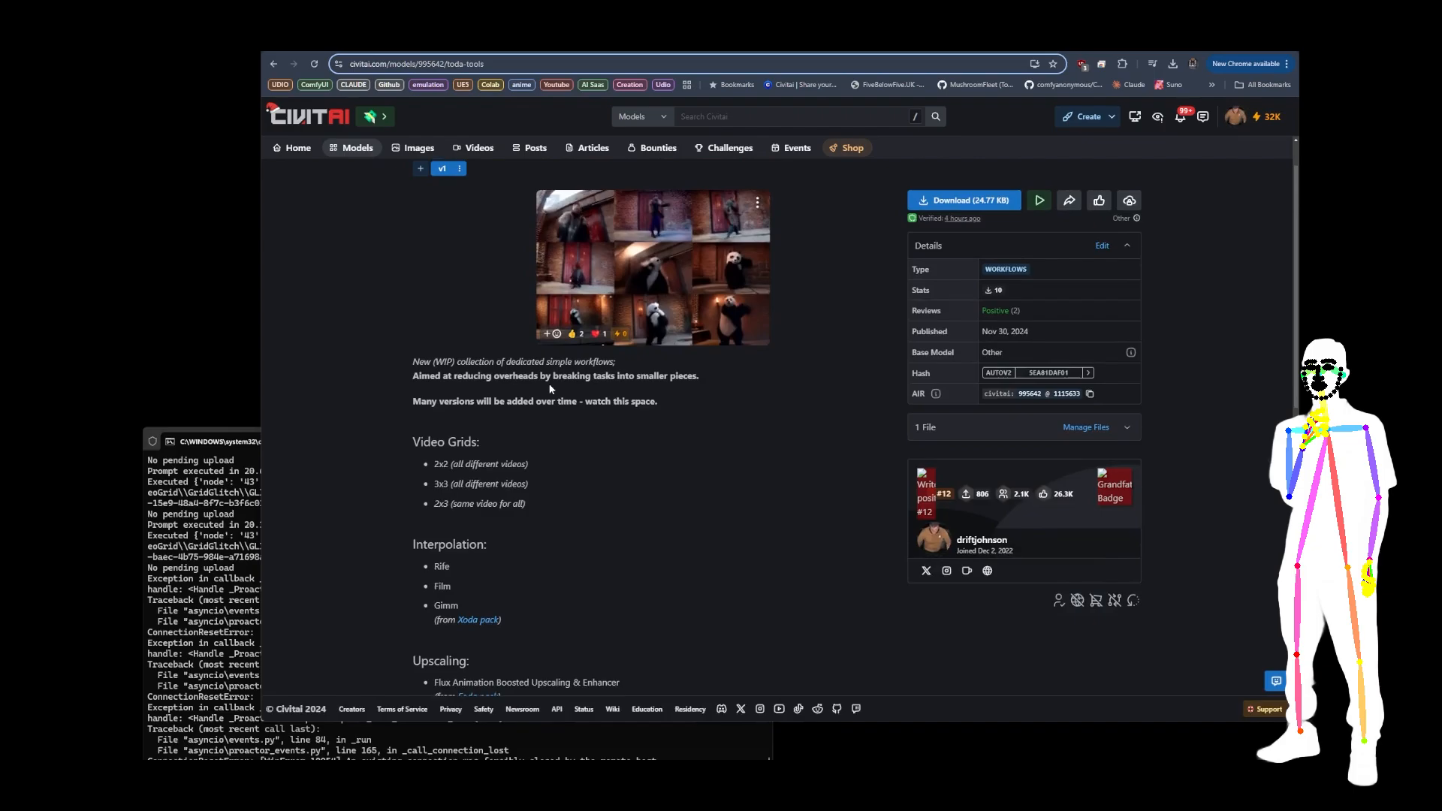
Step: Examine the Video Grids list on the Toda Tools page, highlighting its heading and the 2x3 (same video for all) entry
triple_click(484, 383)
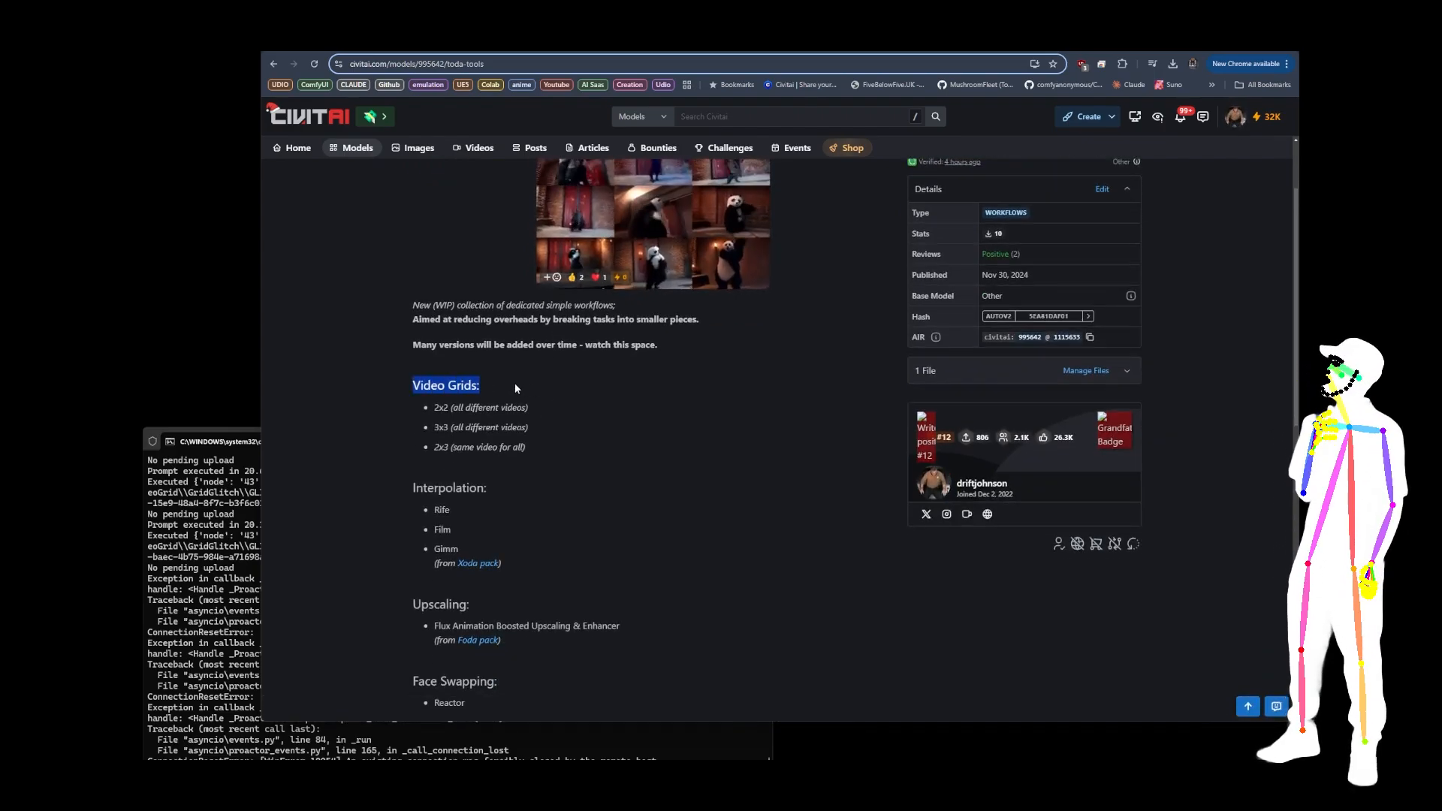
scroll(593, 395, up, 1)
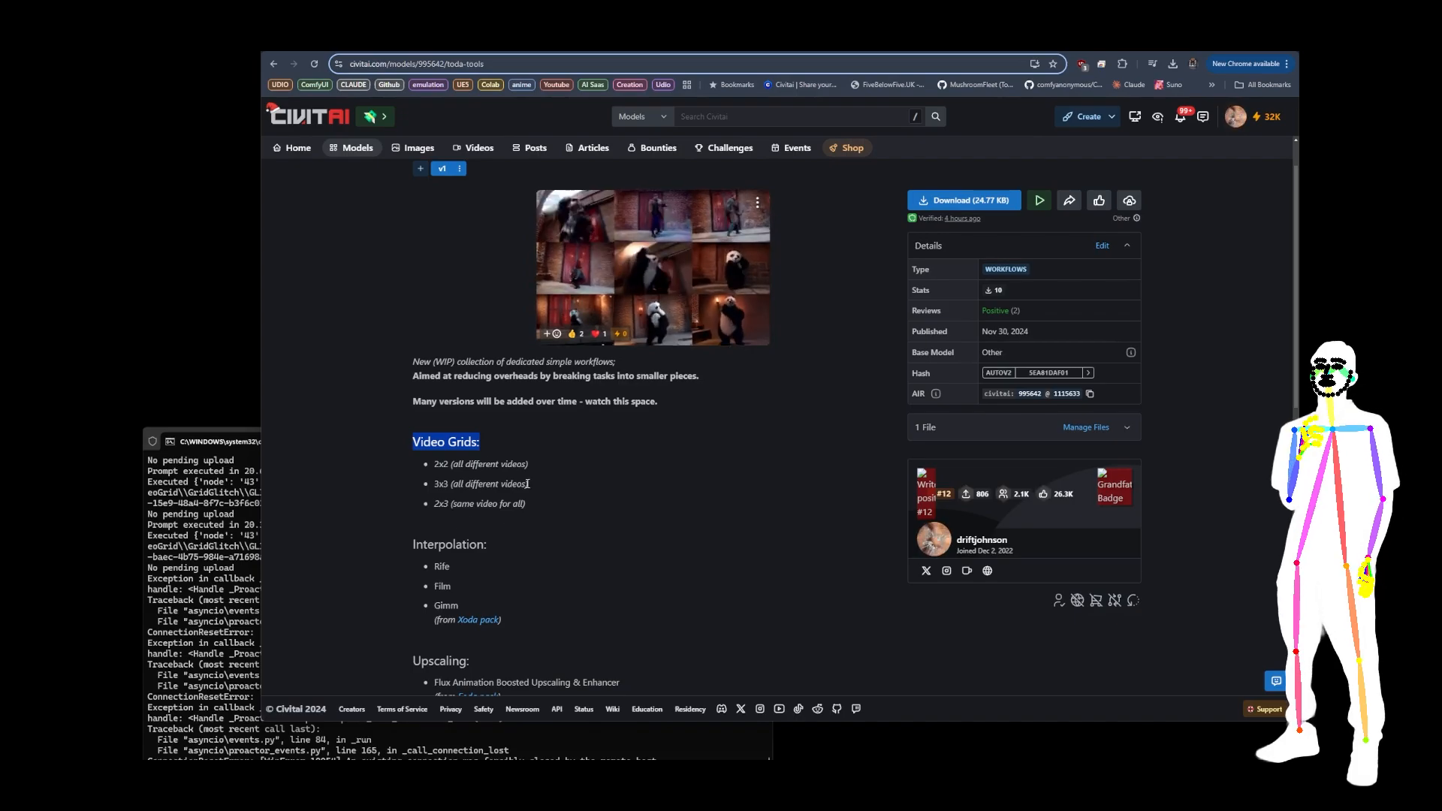
scroll(692, 421, down, 3)
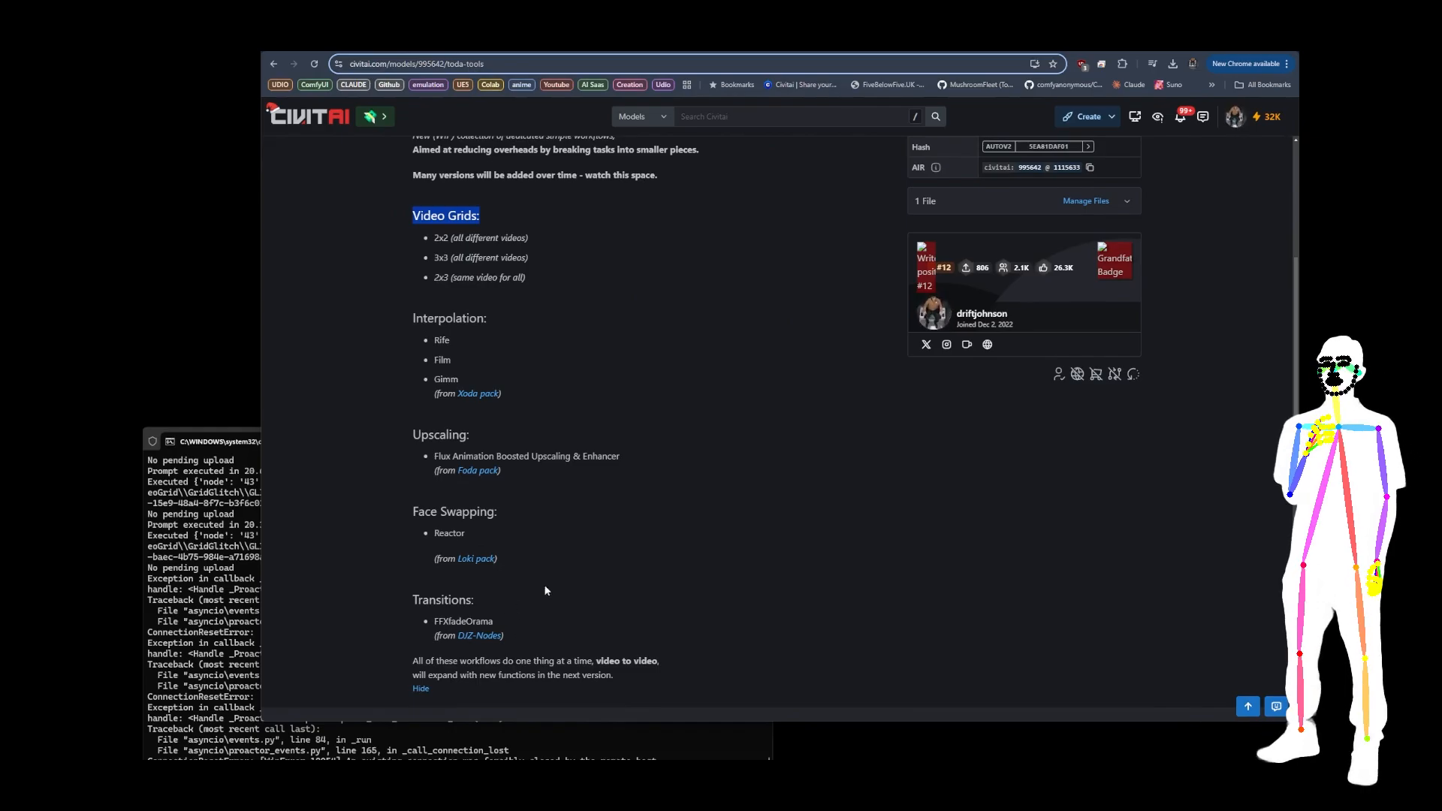
scroll(518, 526, up, 2)
click(487, 386)
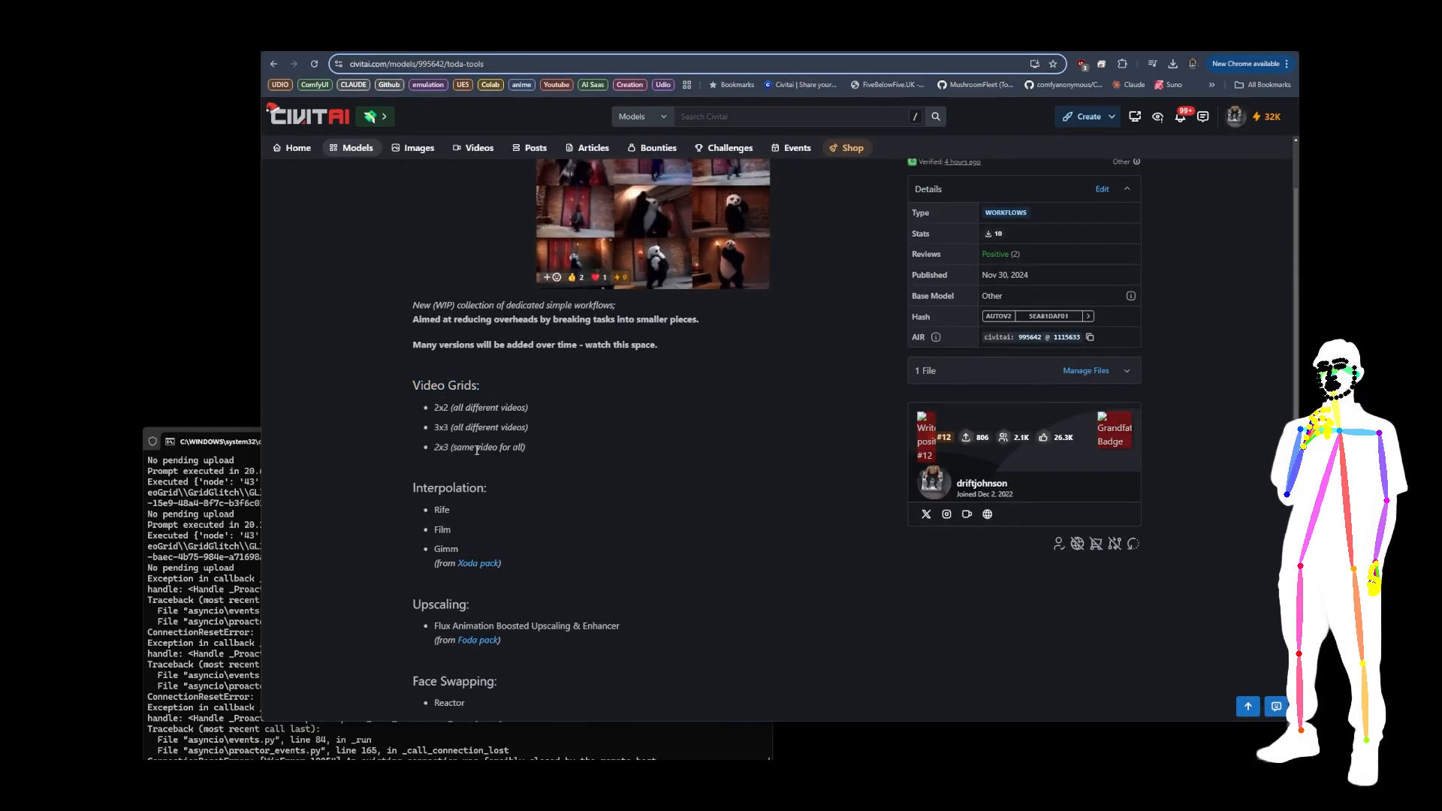
drag(434, 447, 528, 451)
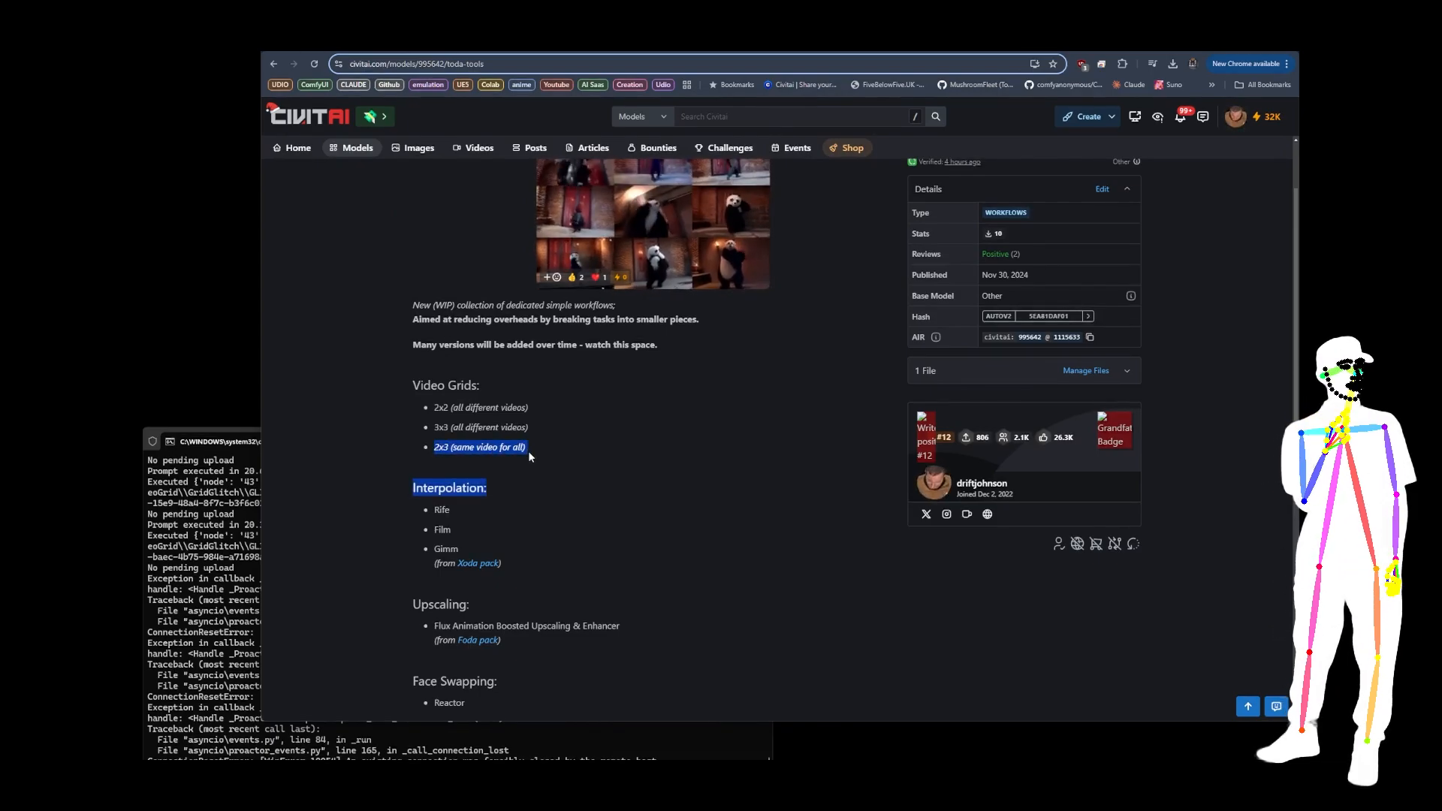
click(449, 449)
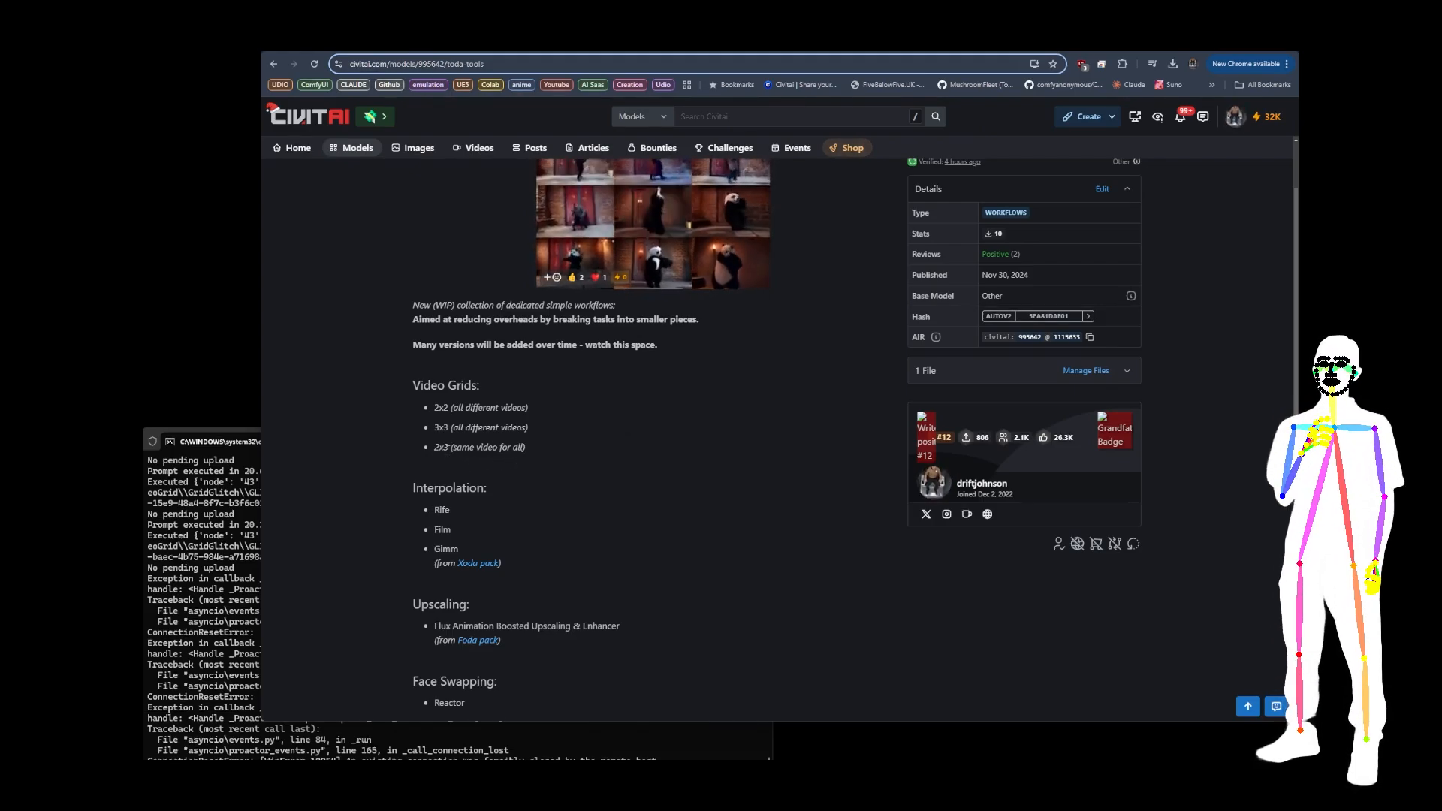
scroll(534, 416, up, 2)
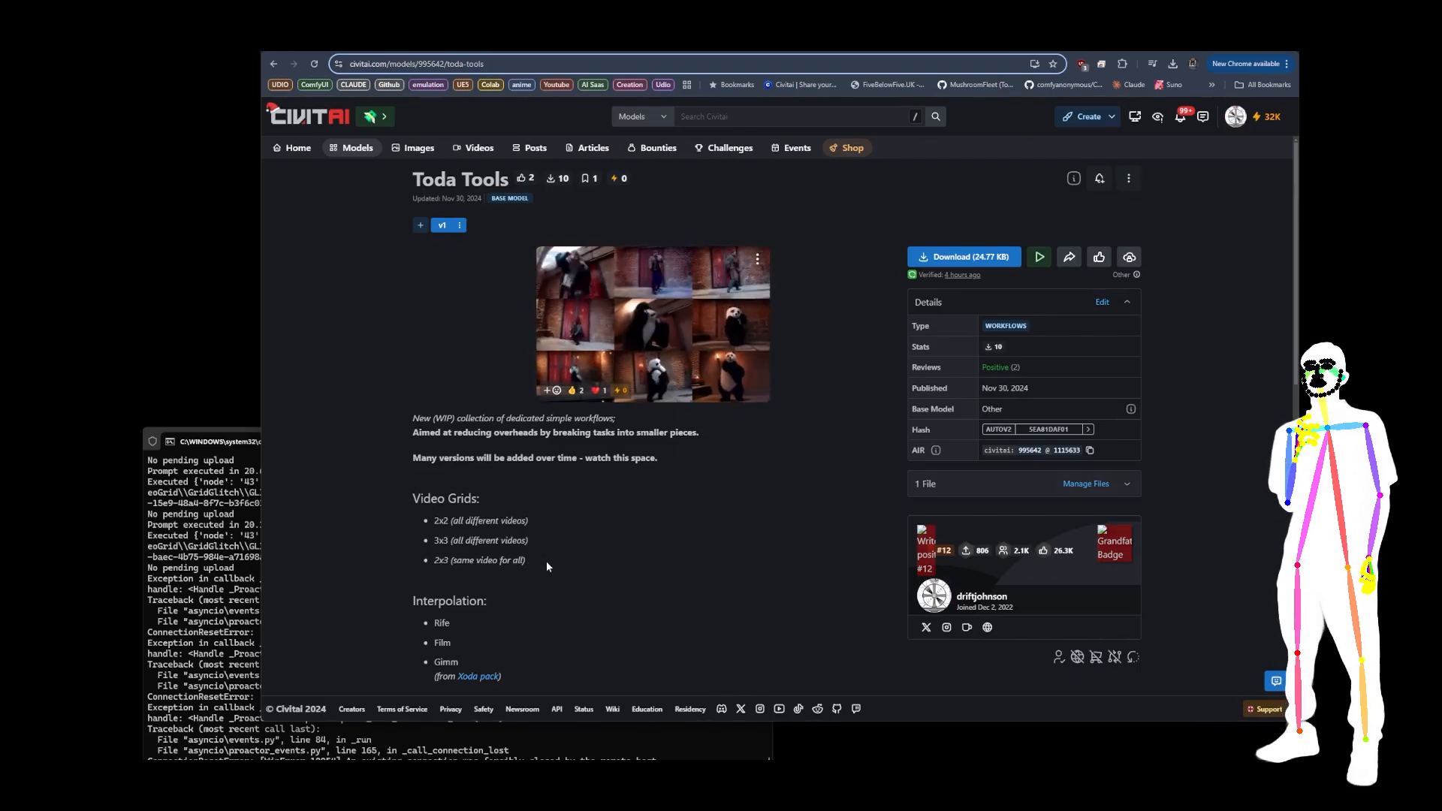
scroll(582, 528, down, 1)
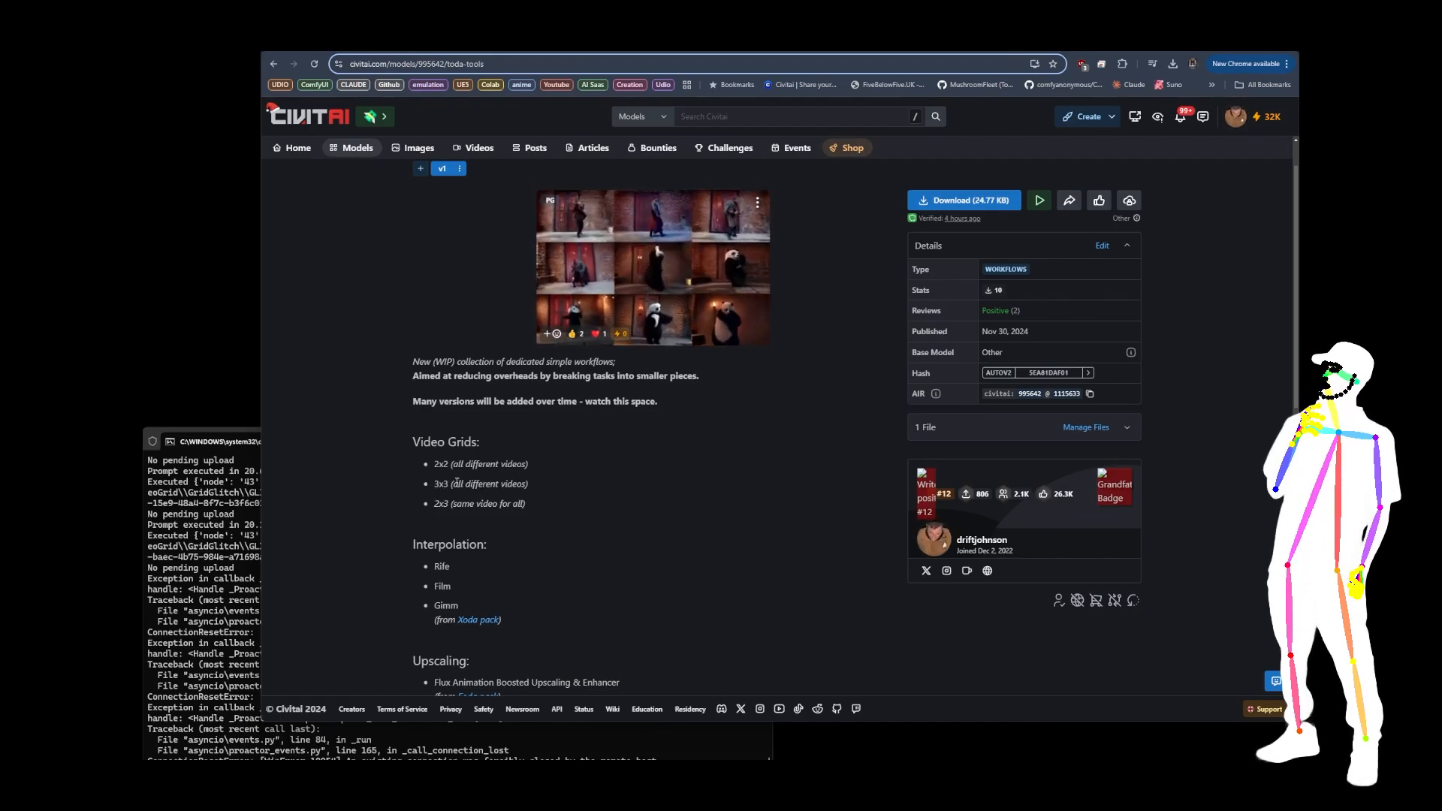
drag(436, 516, 480, 506)
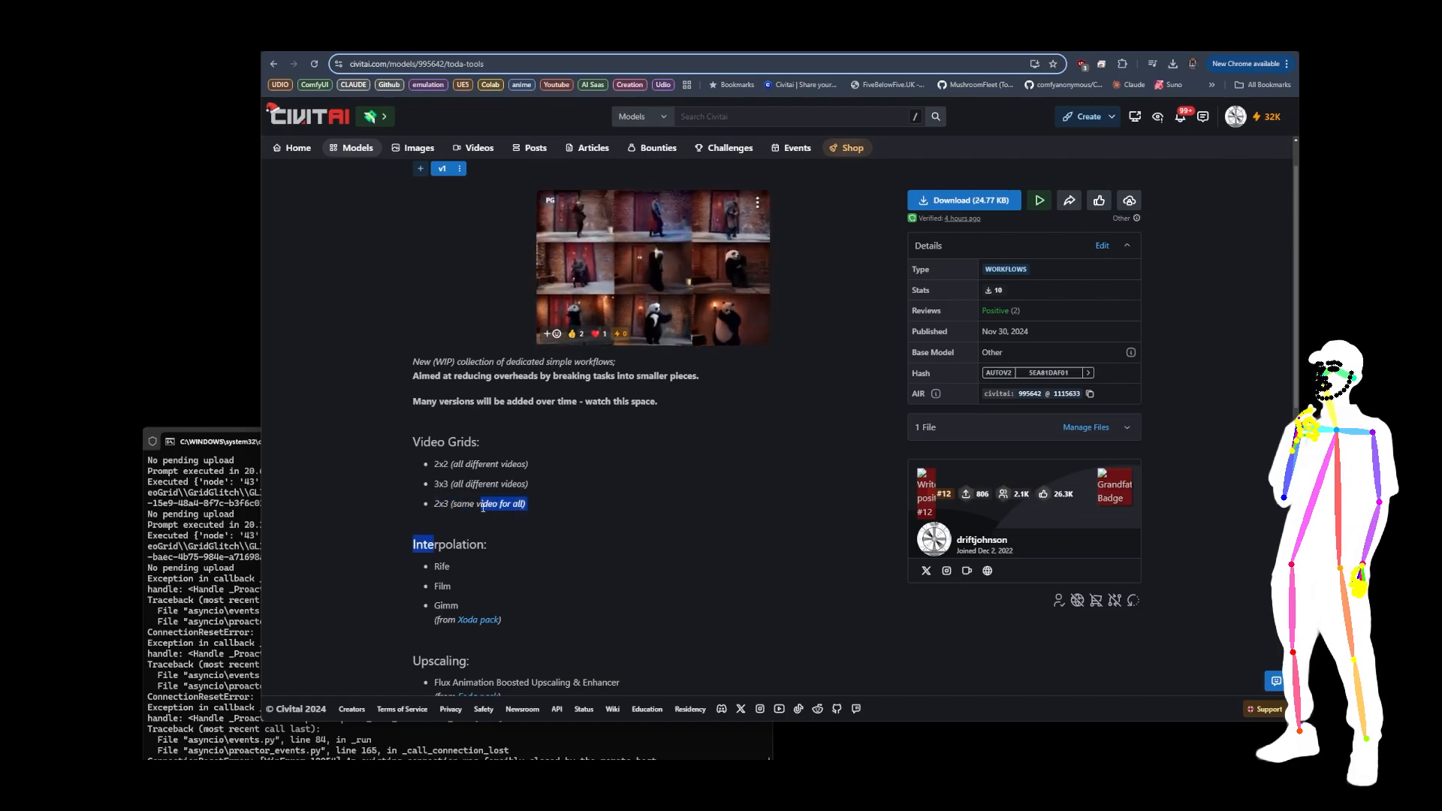
click(529, 511)
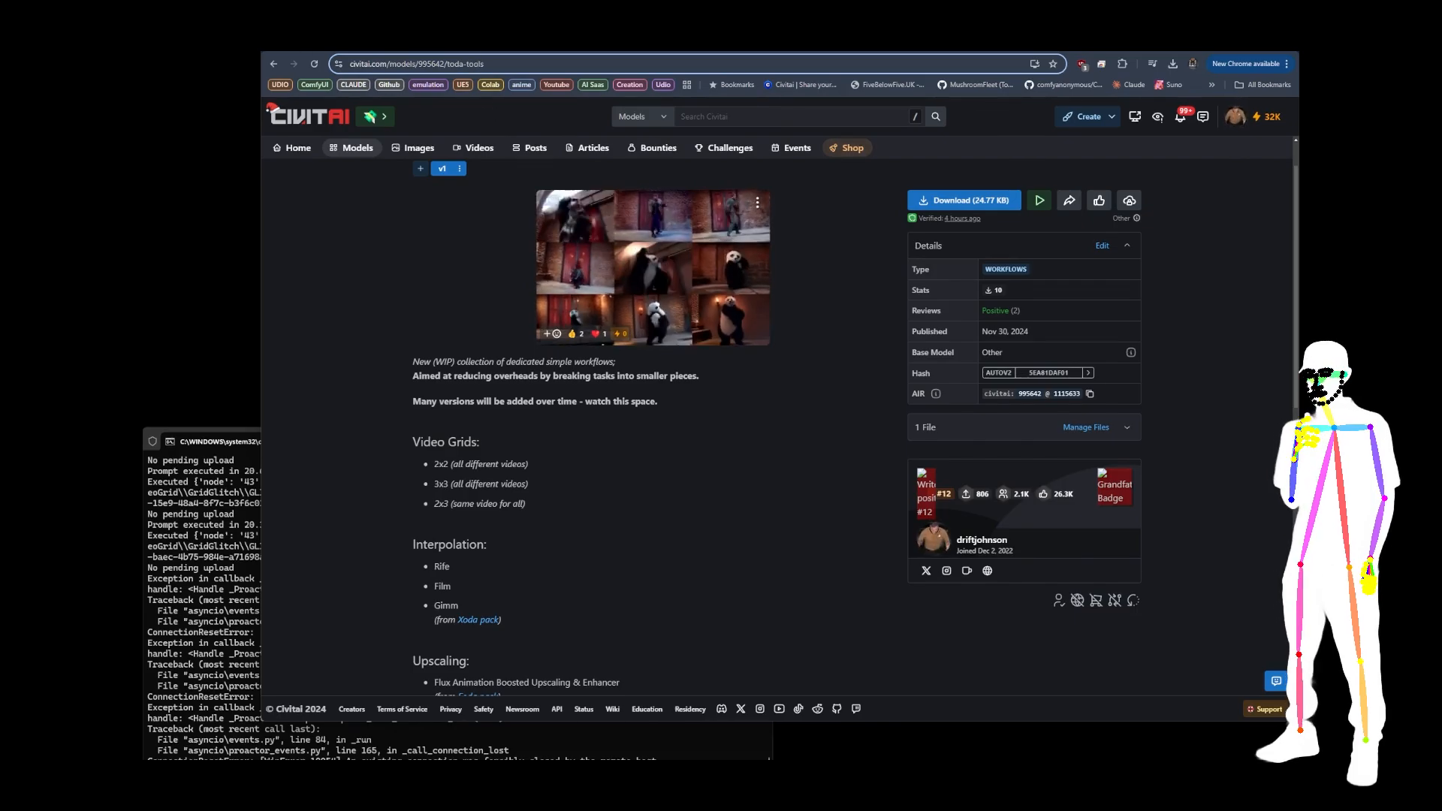
Step: Switch to the Roda Reactive Audio Pack page and review its v3 description
click(471, 44)
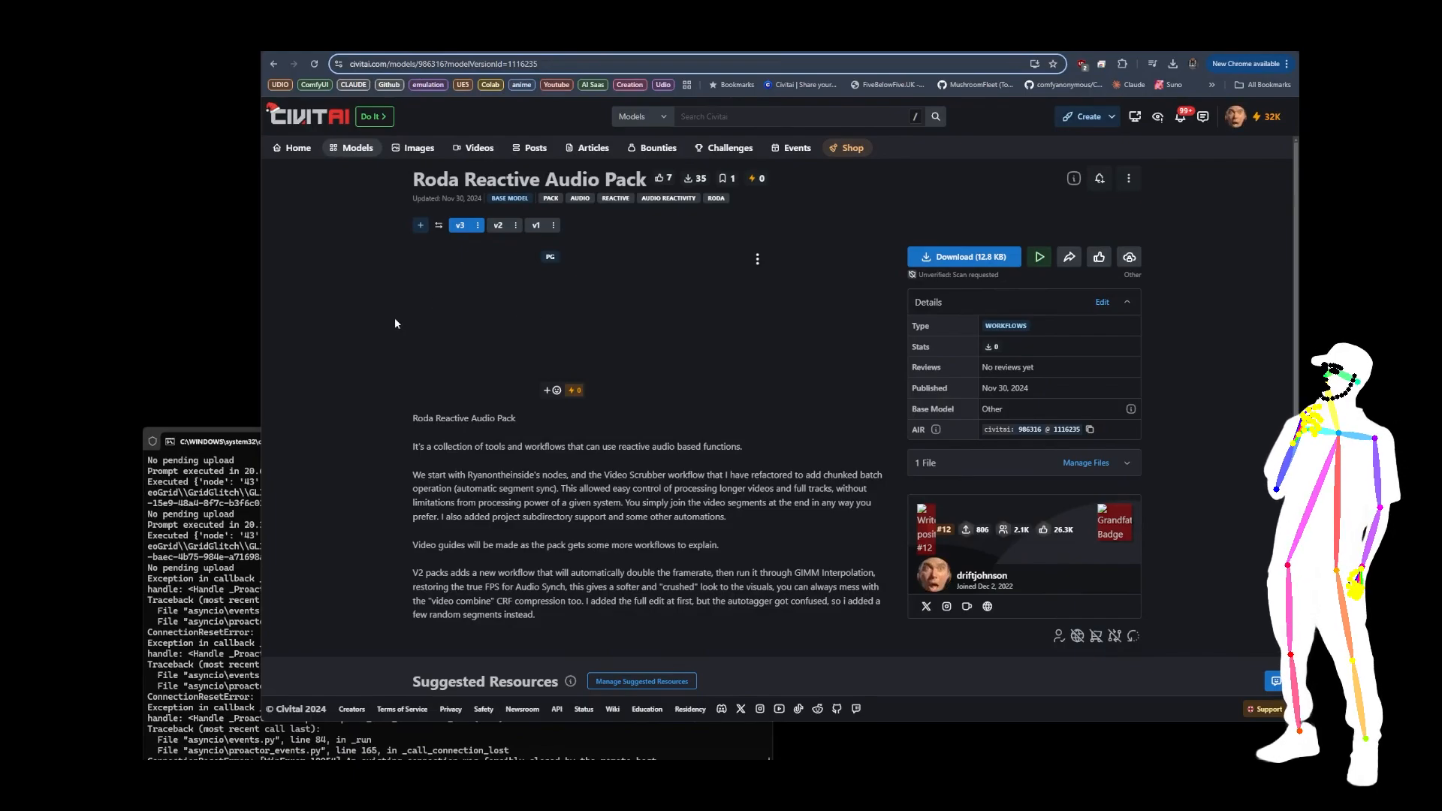
scroll(368, 296, down, 2)
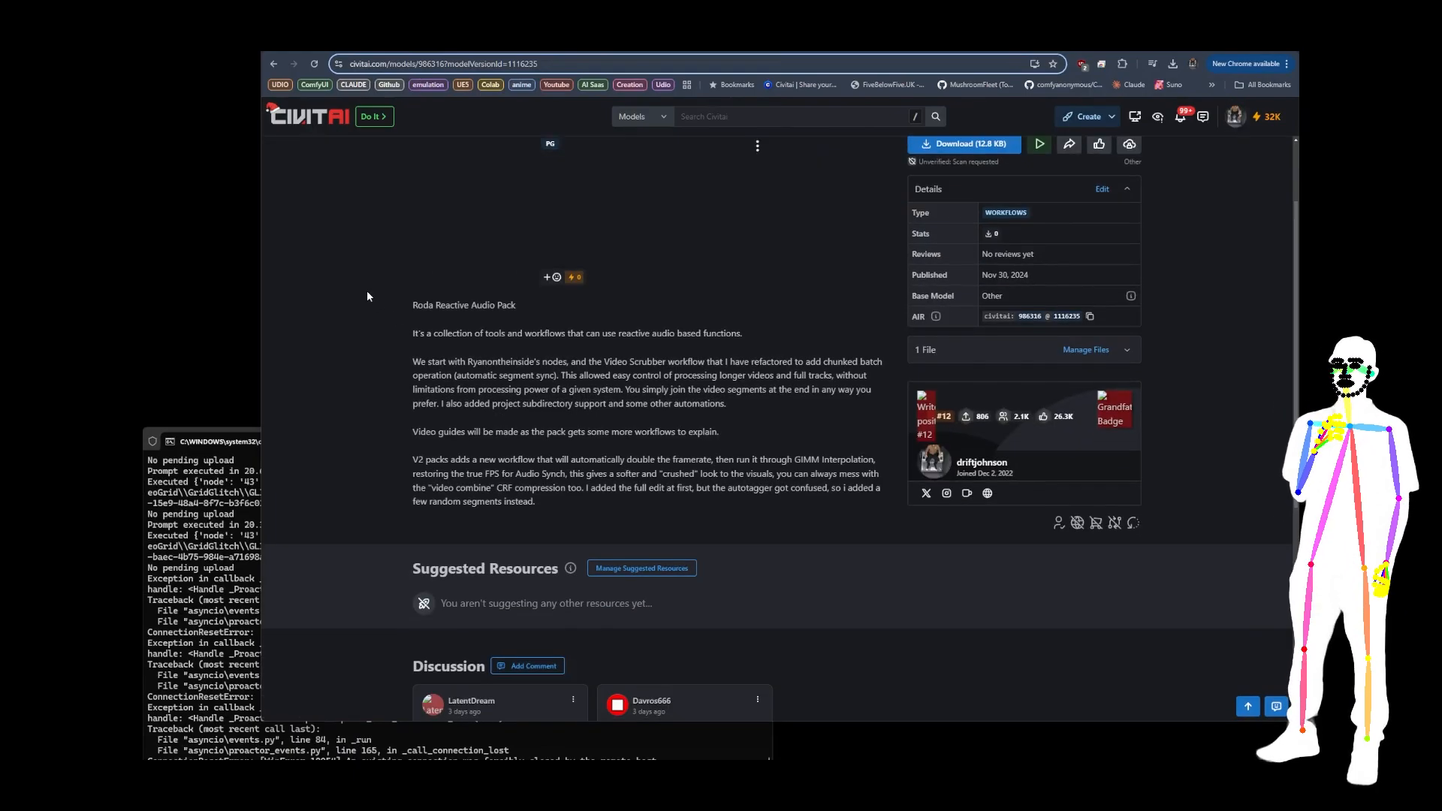
scroll(368, 296, up, 2)
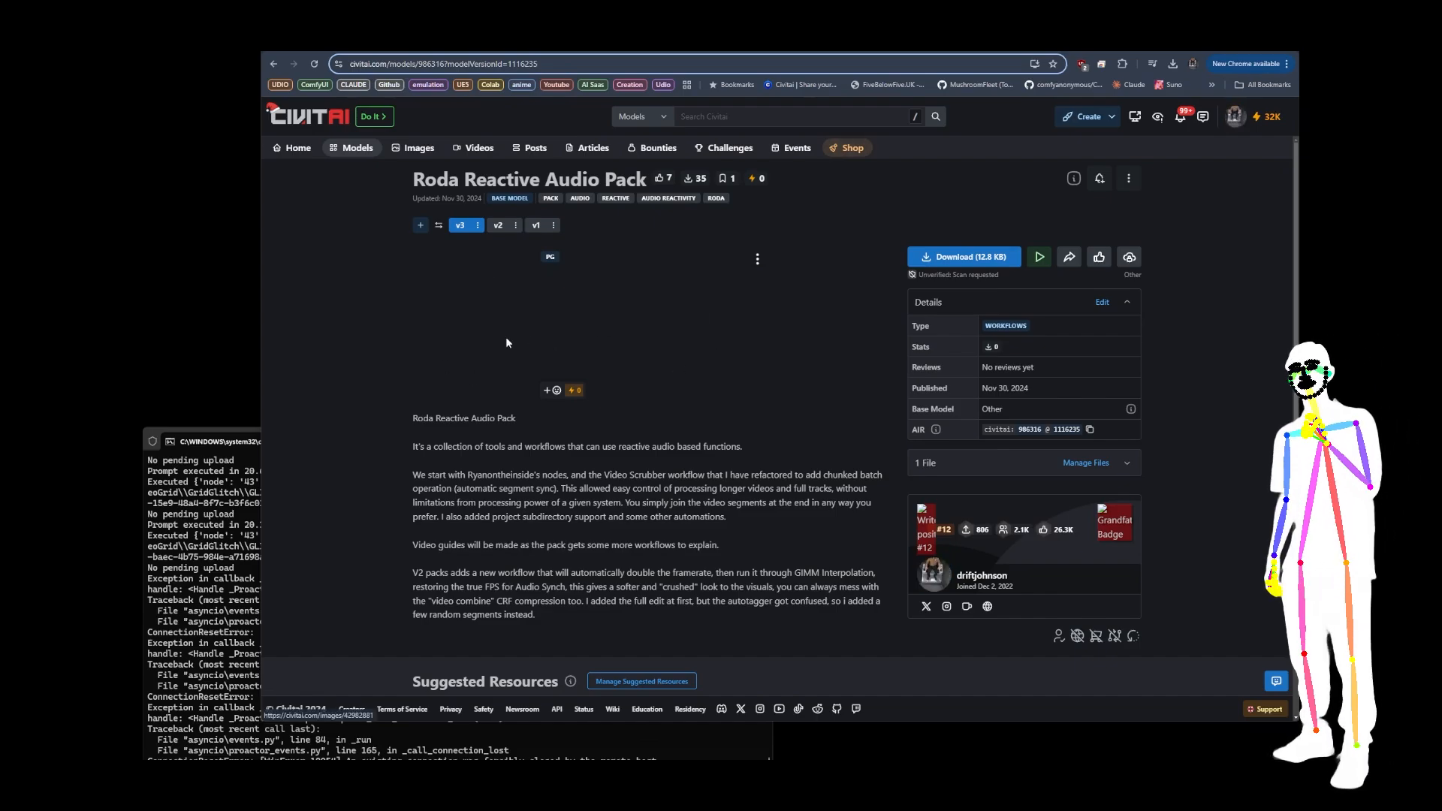
Step: Switch to the ComfyUI workflow and inspect it from the instructions Note to the Flex Image Glitch node's settings
key(ctrl+Tab)
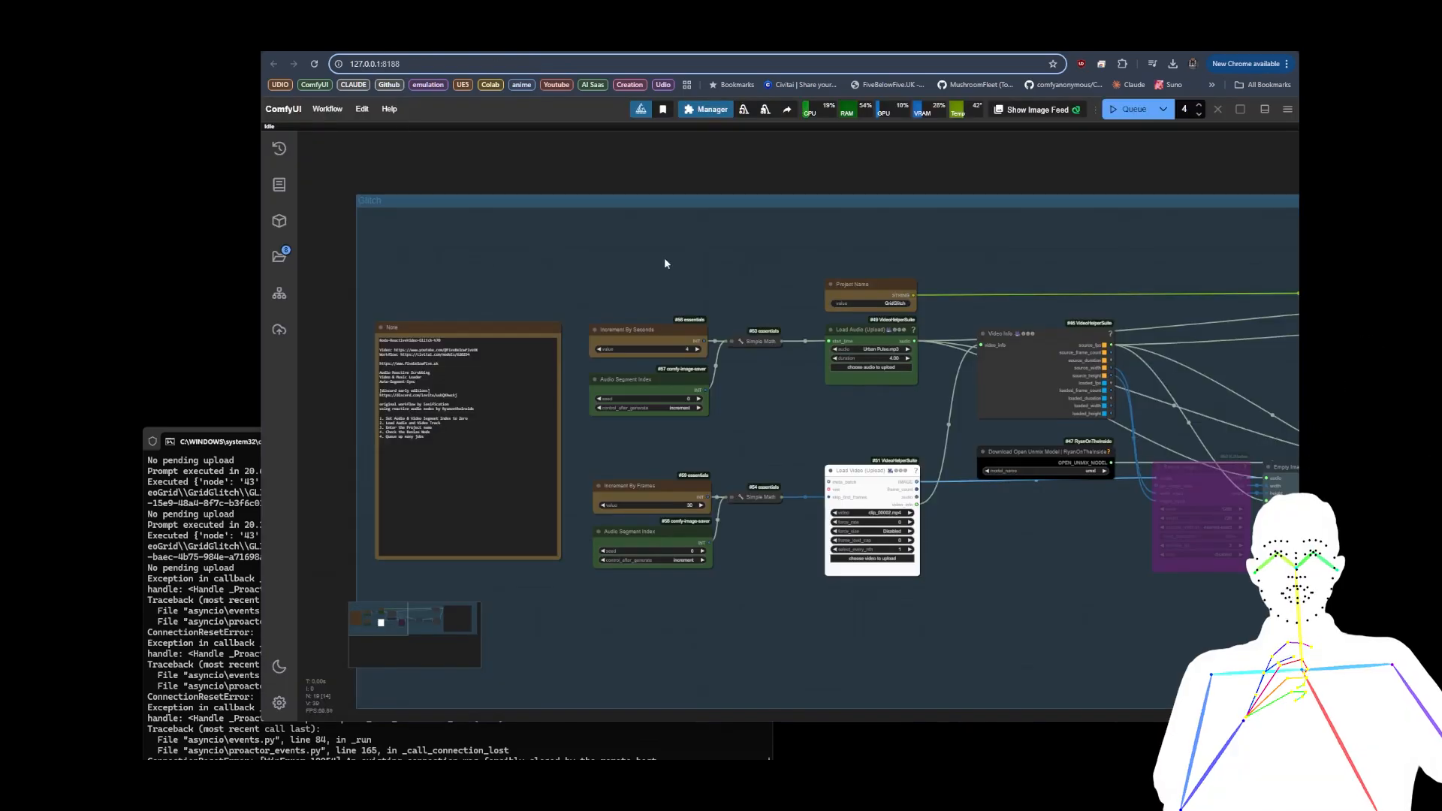
scroll(350, 360, up, 5)
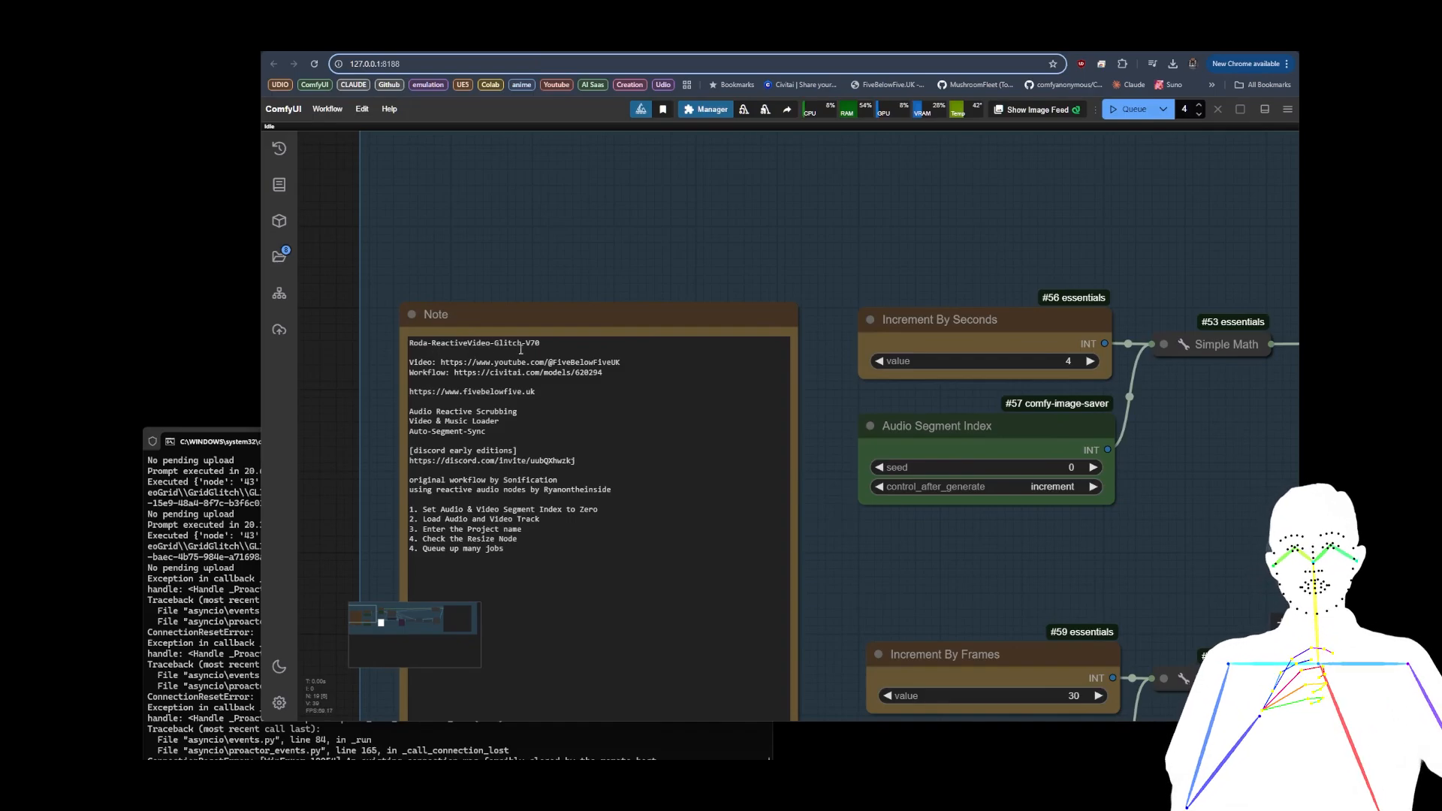
scroll(417, 301, down, 8)
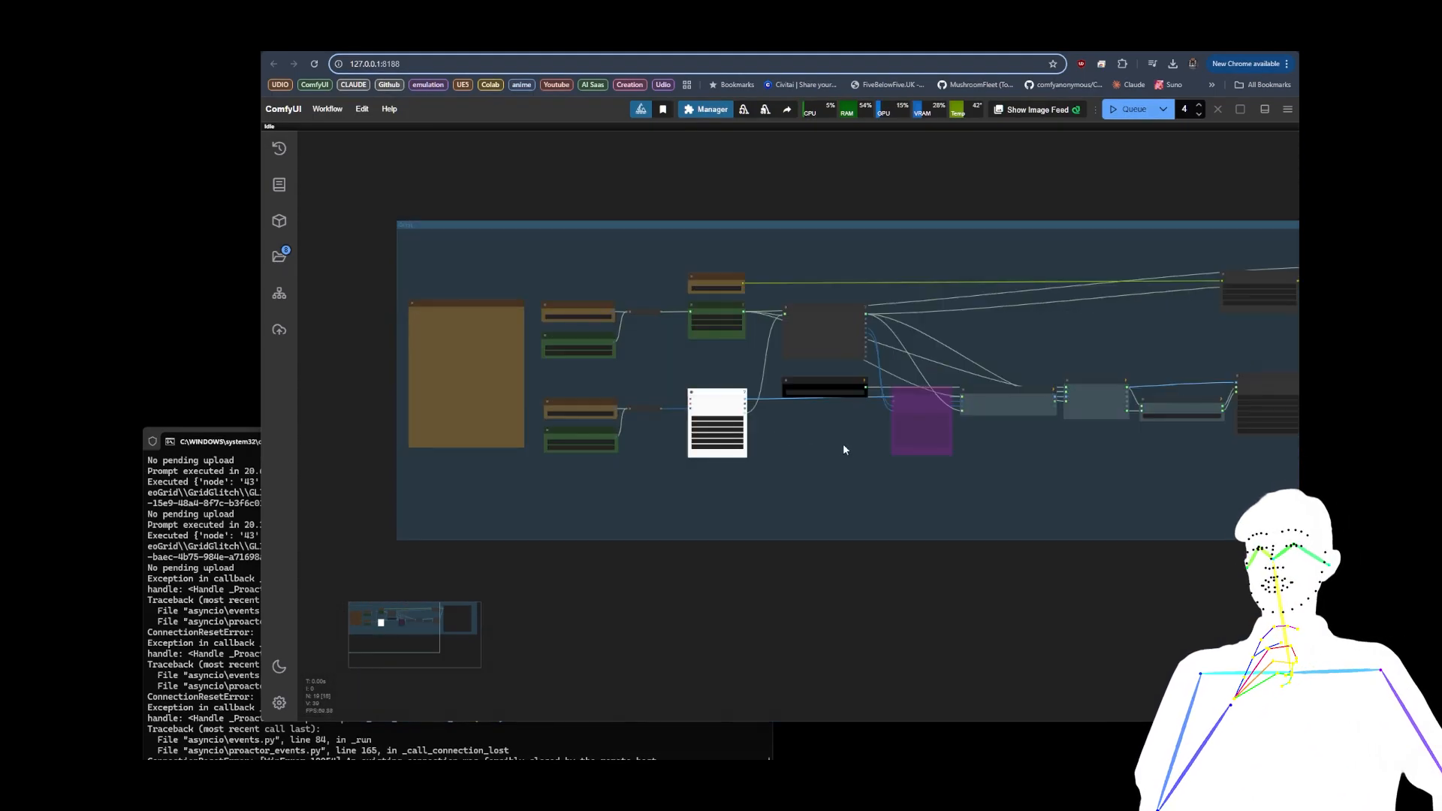
drag(843, 443, 665, 464)
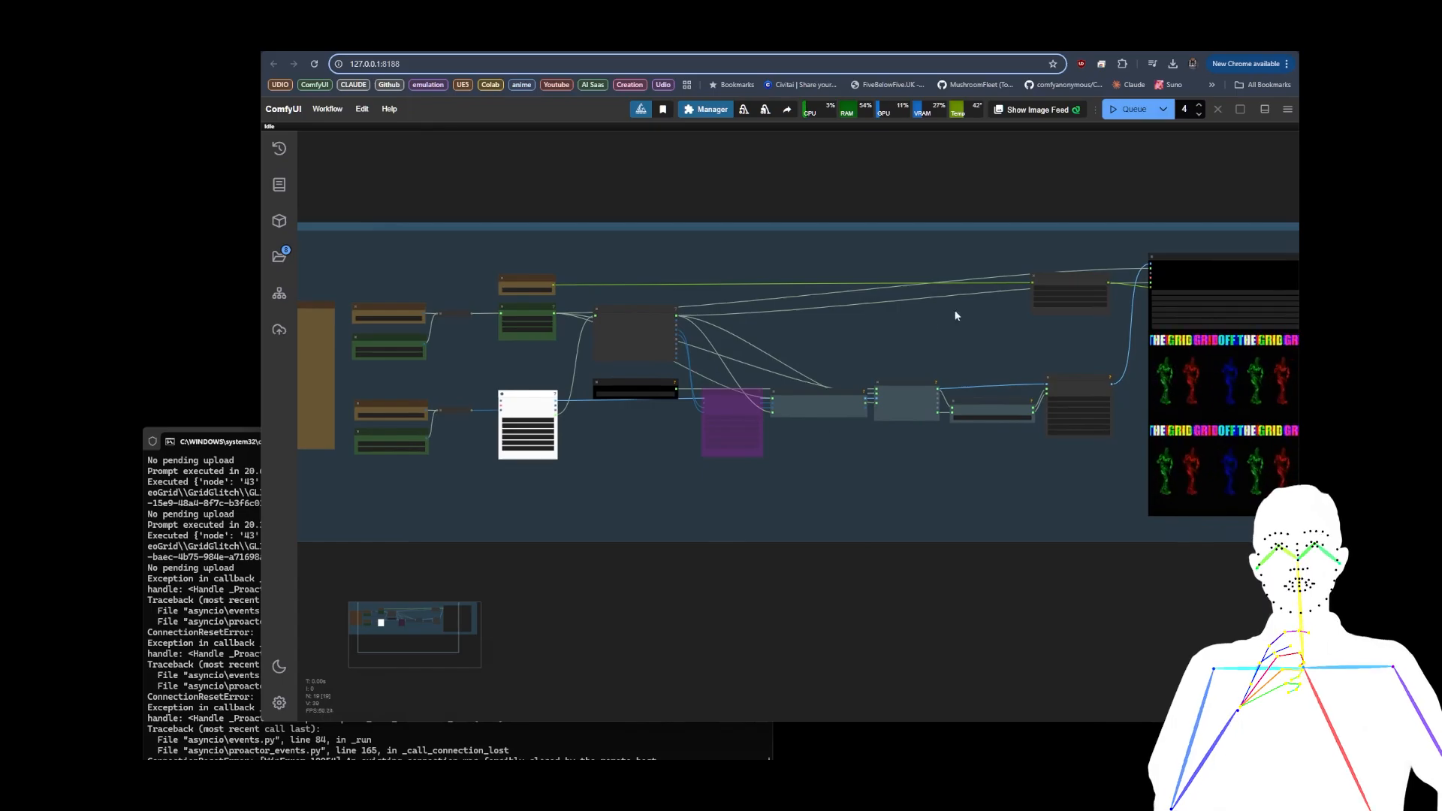
scroll(1111, 381, up, 8)
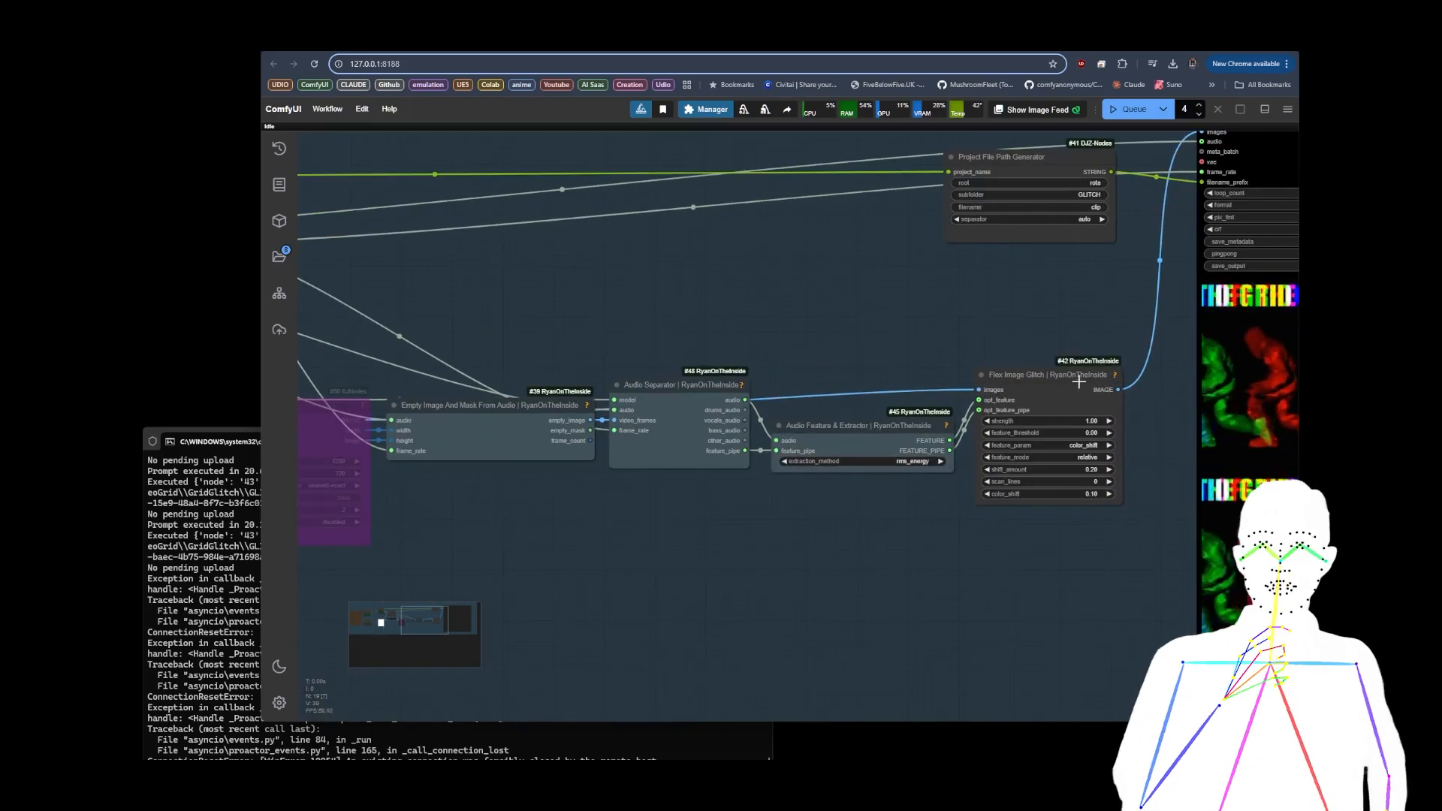
scroll(980, 314, down, 4)
drag(945, 476, 796, 492)
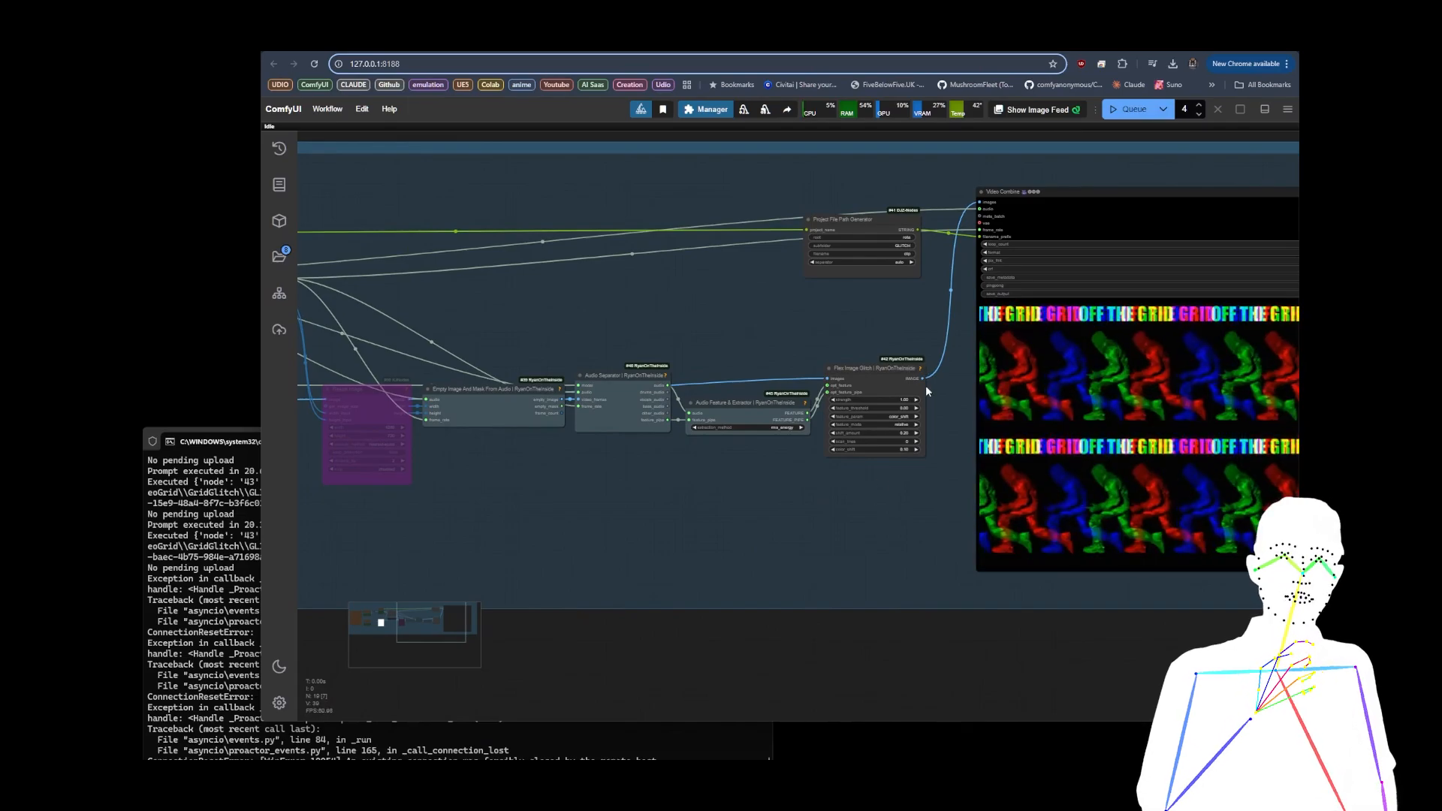
scroll(905, 387, up, 8)
scroll(903, 392, up, 5)
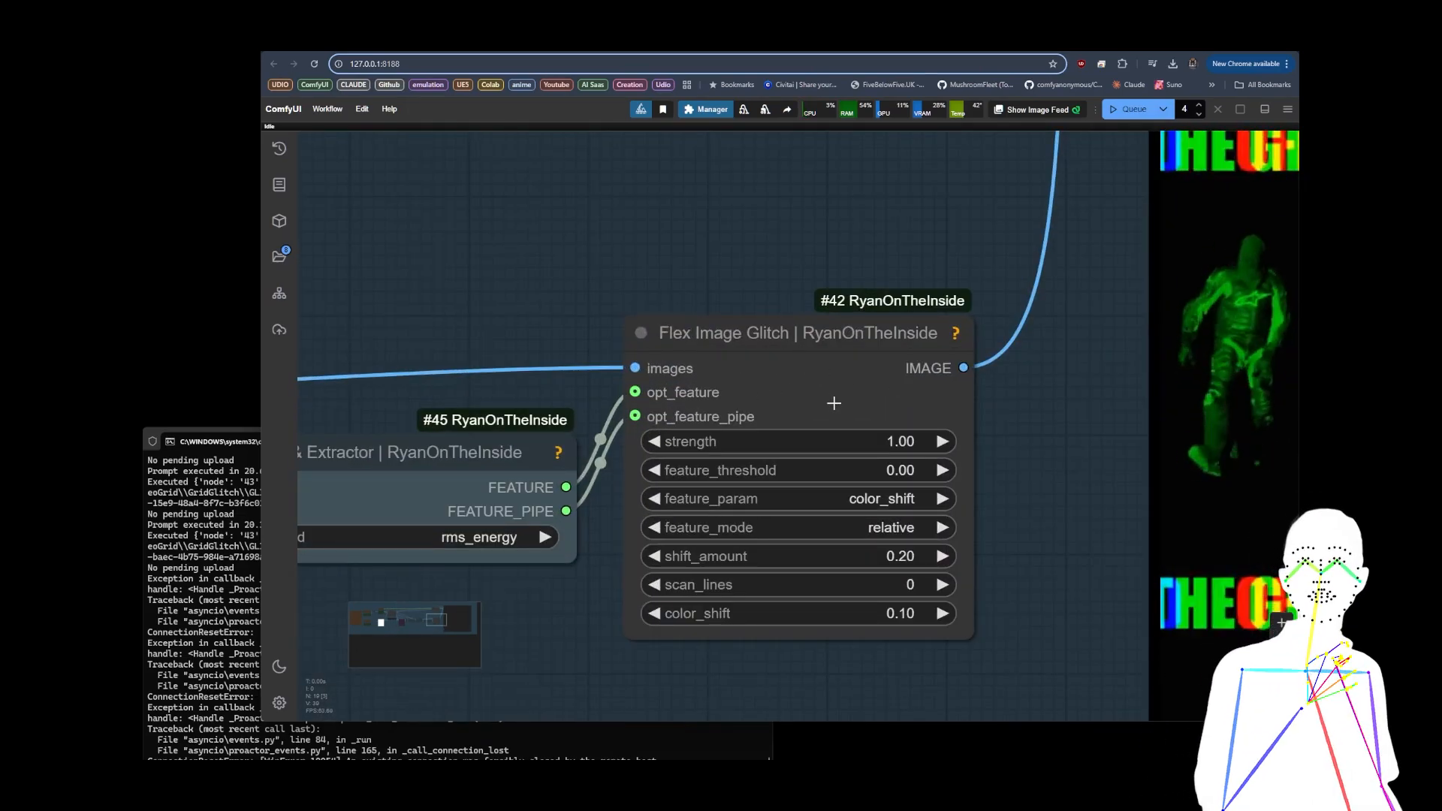
Step: Examine the Audio Separator and Audio Feature Extractor nodes feeding the glitch effect, and the Video Combine node's output preview
scroll(570, 251, down, 2)
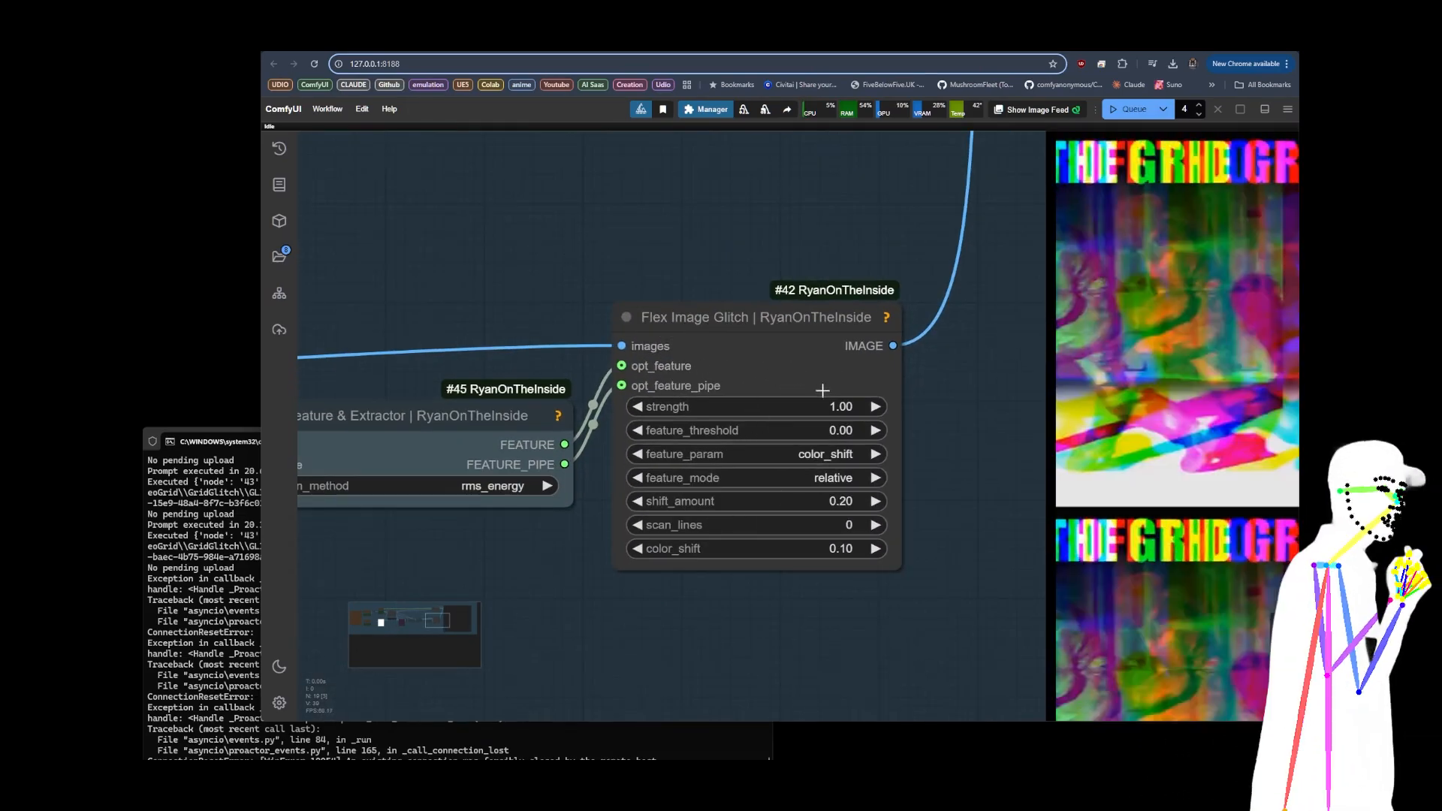
drag(486, 302, 864, 282)
scroll(785, 293, down, 5)
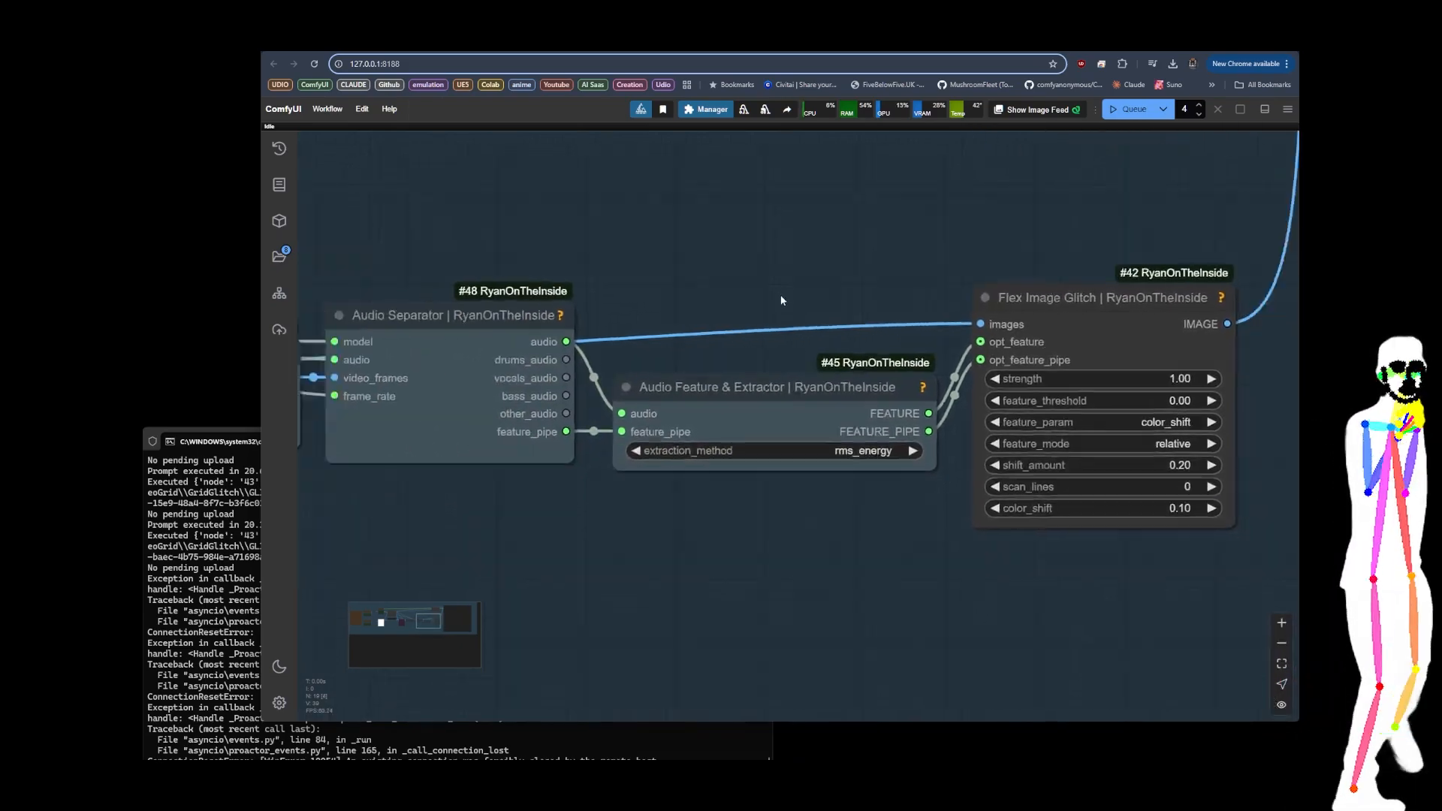
drag(671, 243, 955, 273)
scroll(601, 287, down, 7)
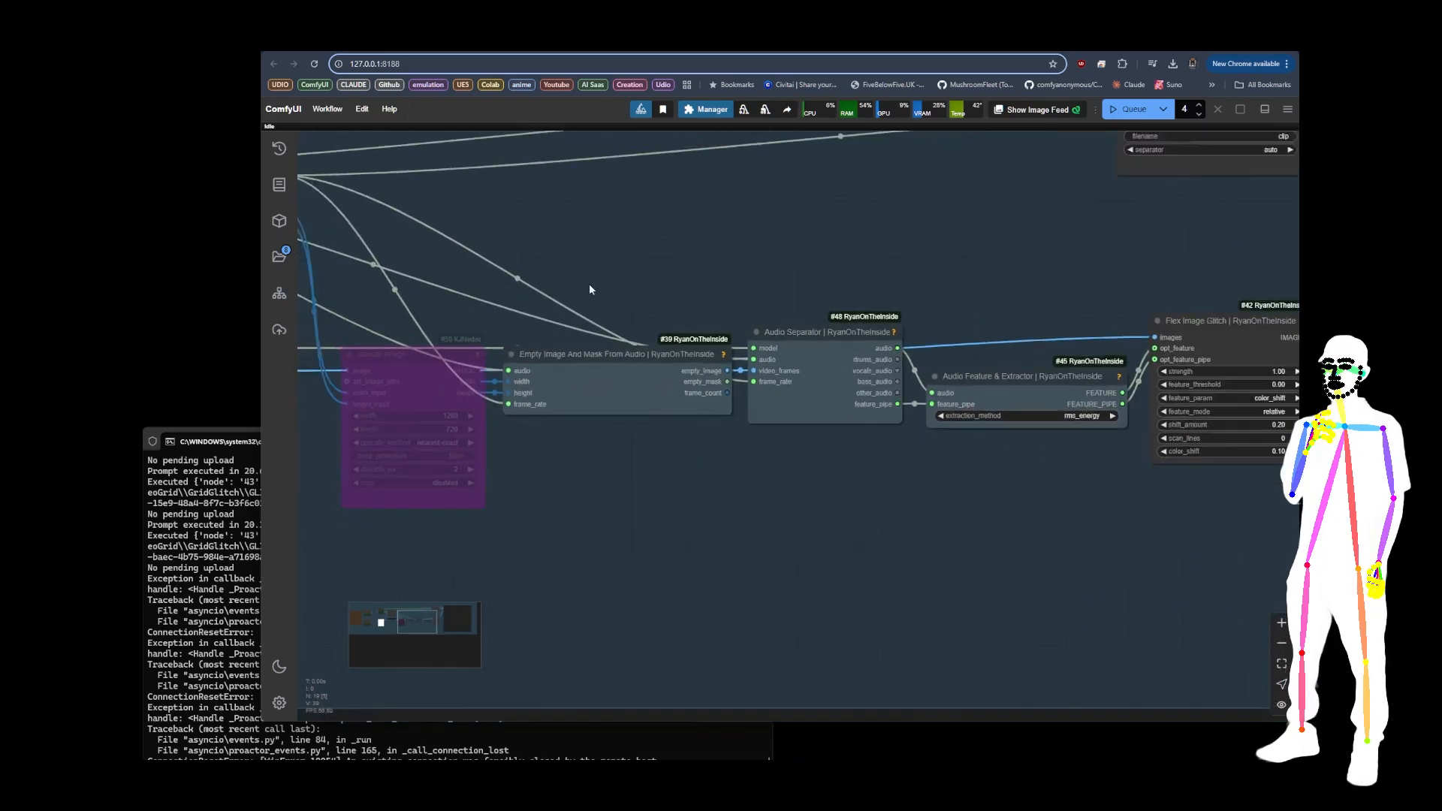
drag(840, 234, 331, 228)
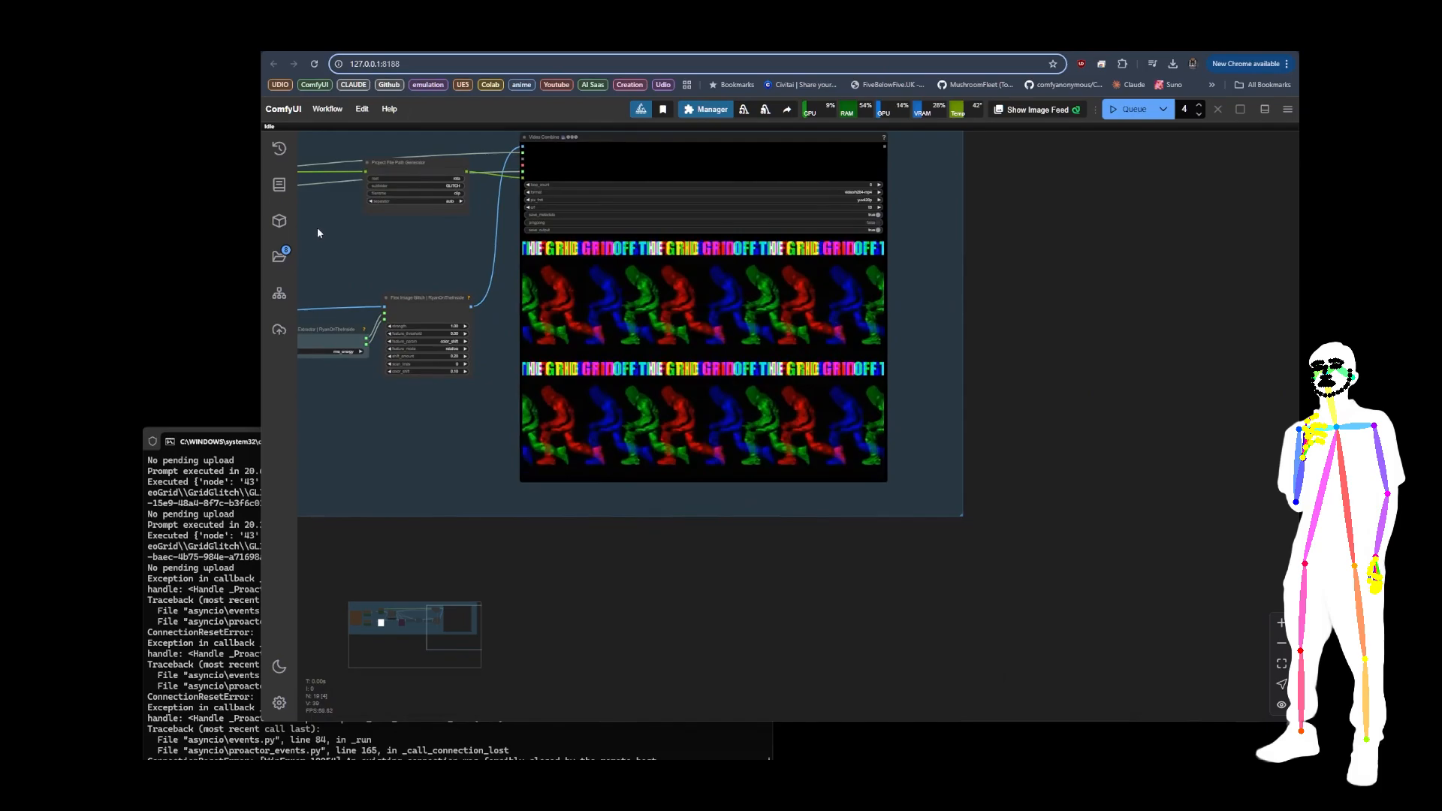
scroll(651, 218, up, 2)
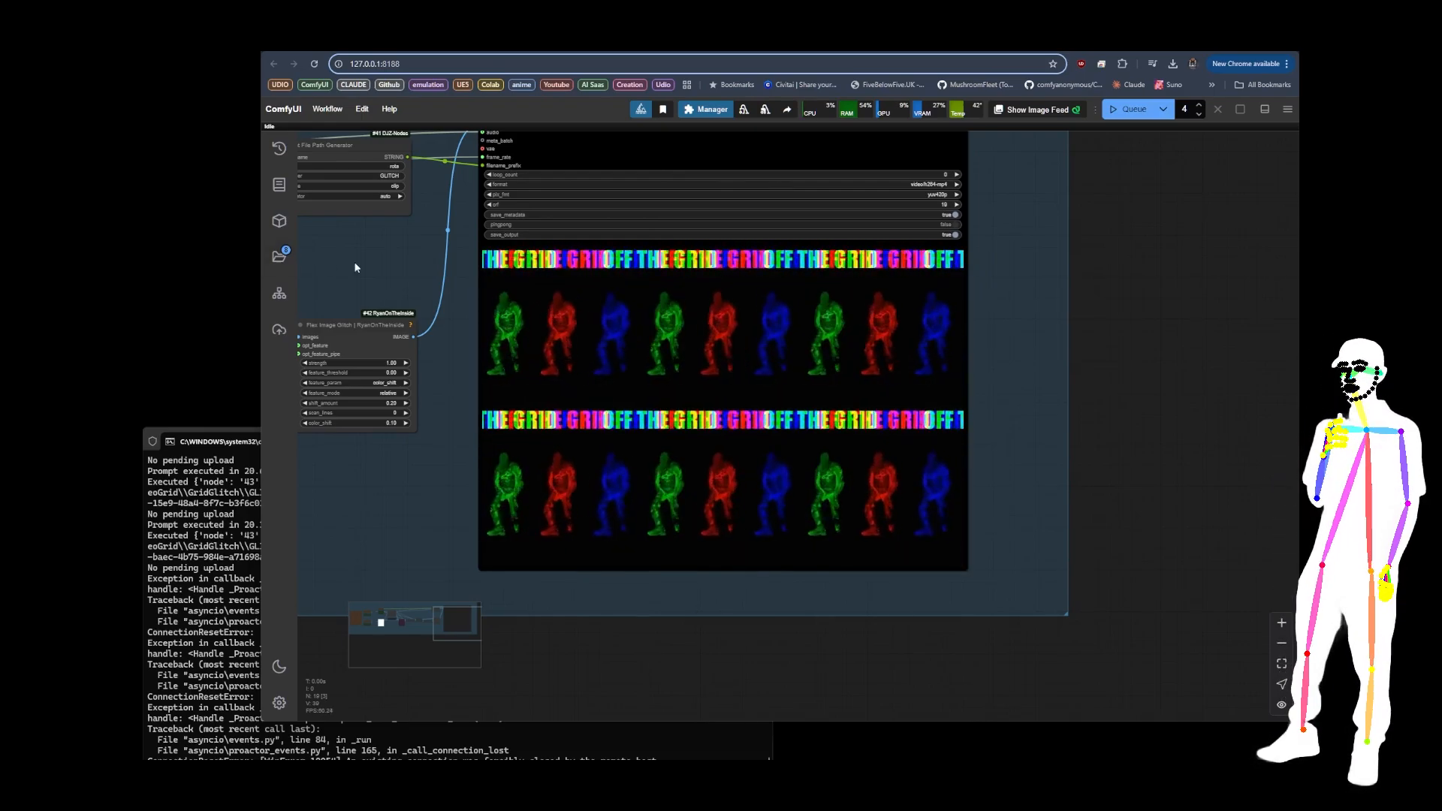
Step: Review the full glitch workflow layout, from the instructions Note through the audio nodes to the Video Combine preview
scroll(413, 496, down, 11)
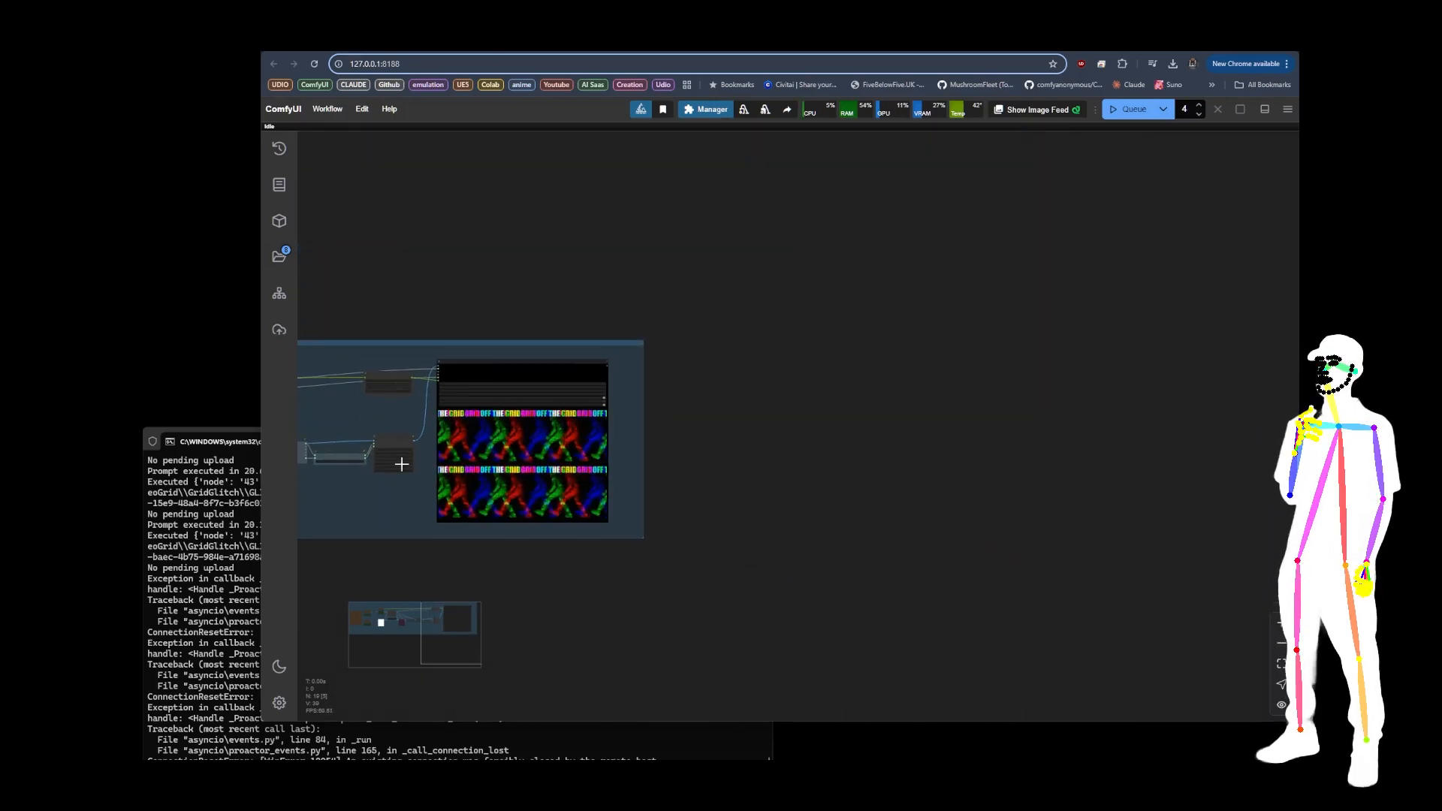
drag(407, 290, 891, 220)
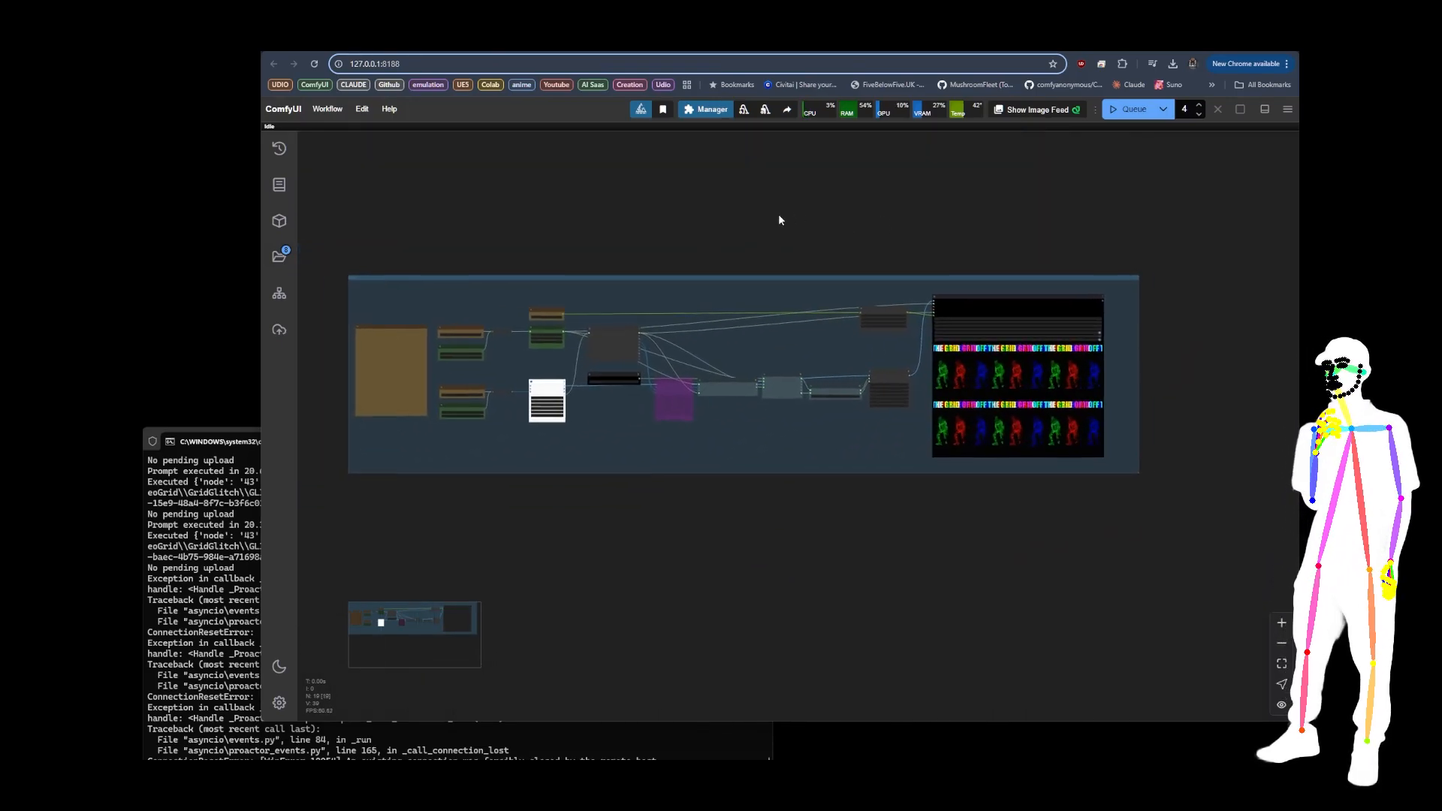
scroll(331, 299, up, 10)
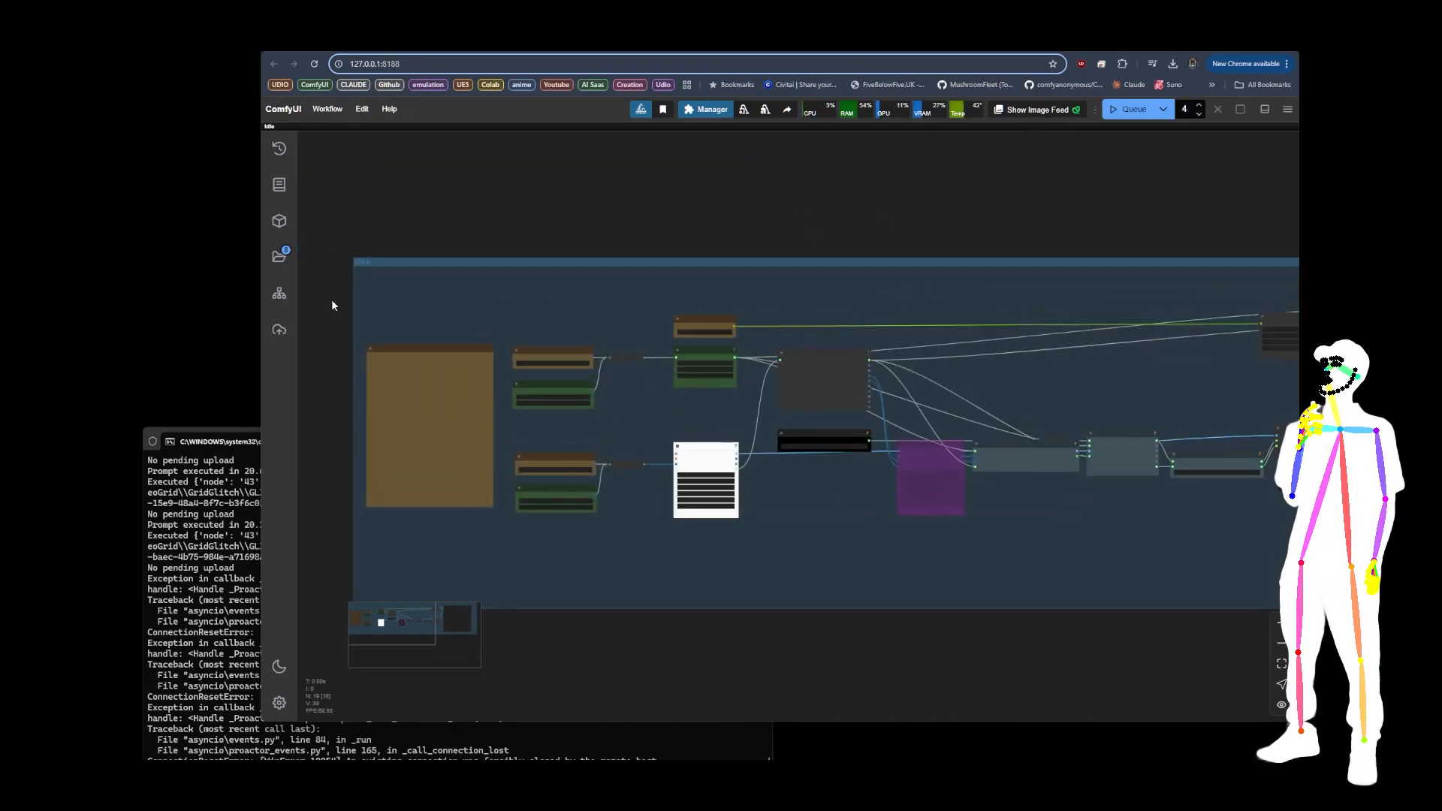
scroll(358, 295, down, 5)
scroll(358, 295, down, 5)
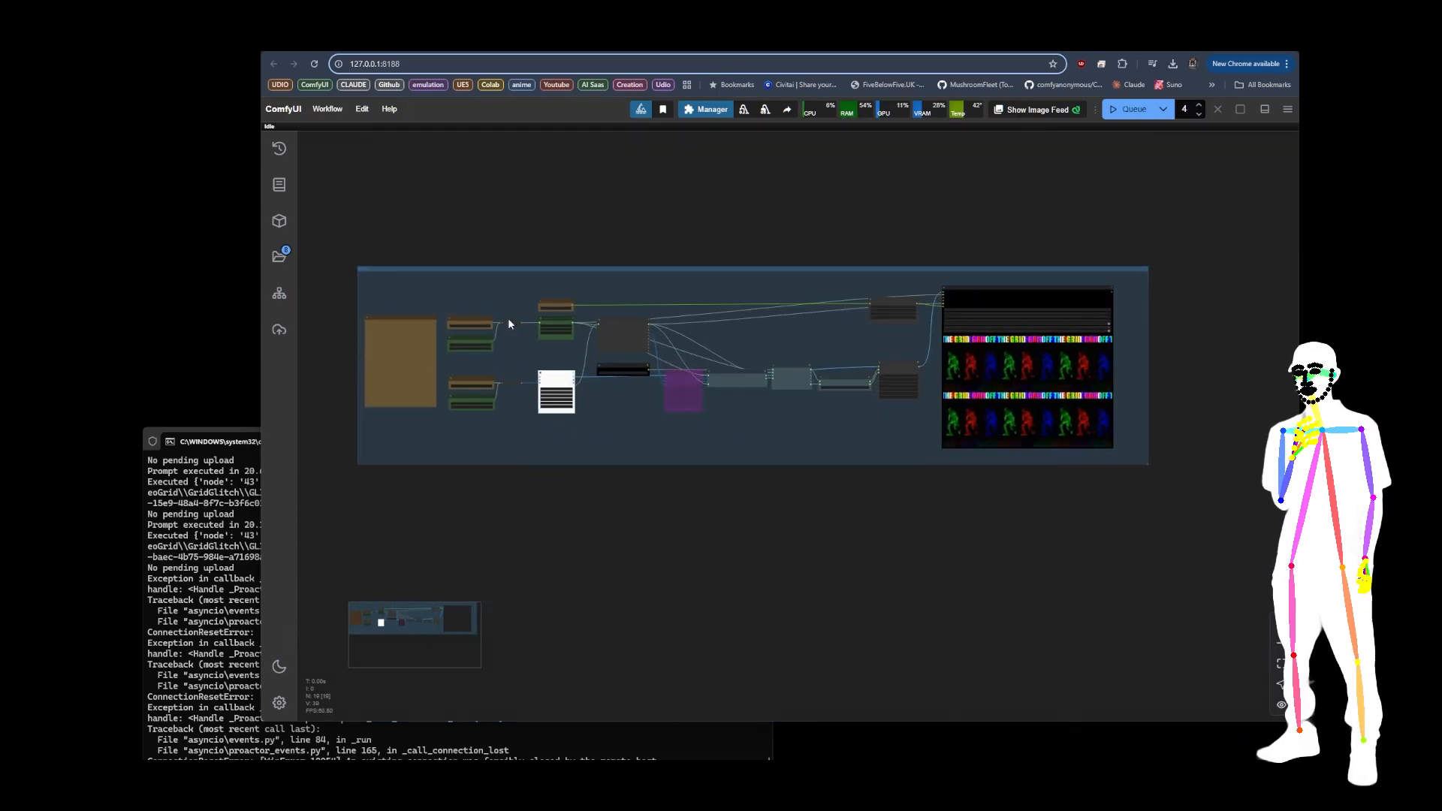
mouse_move(777, 426)
mouse_down()
mouse_move(732, 412)
mouse_move(764, 419)
mouse_up()
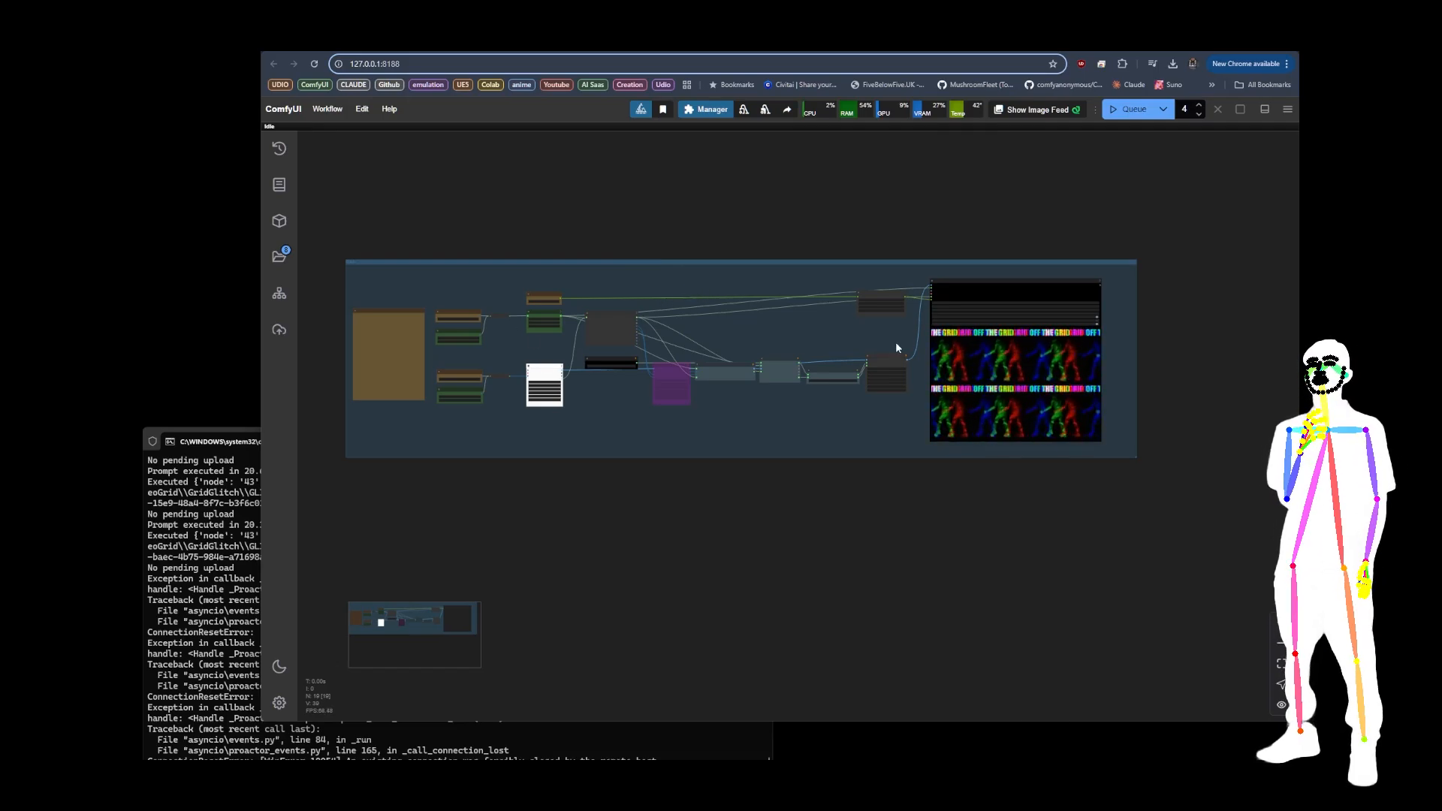
drag(876, 498, 834, 505)
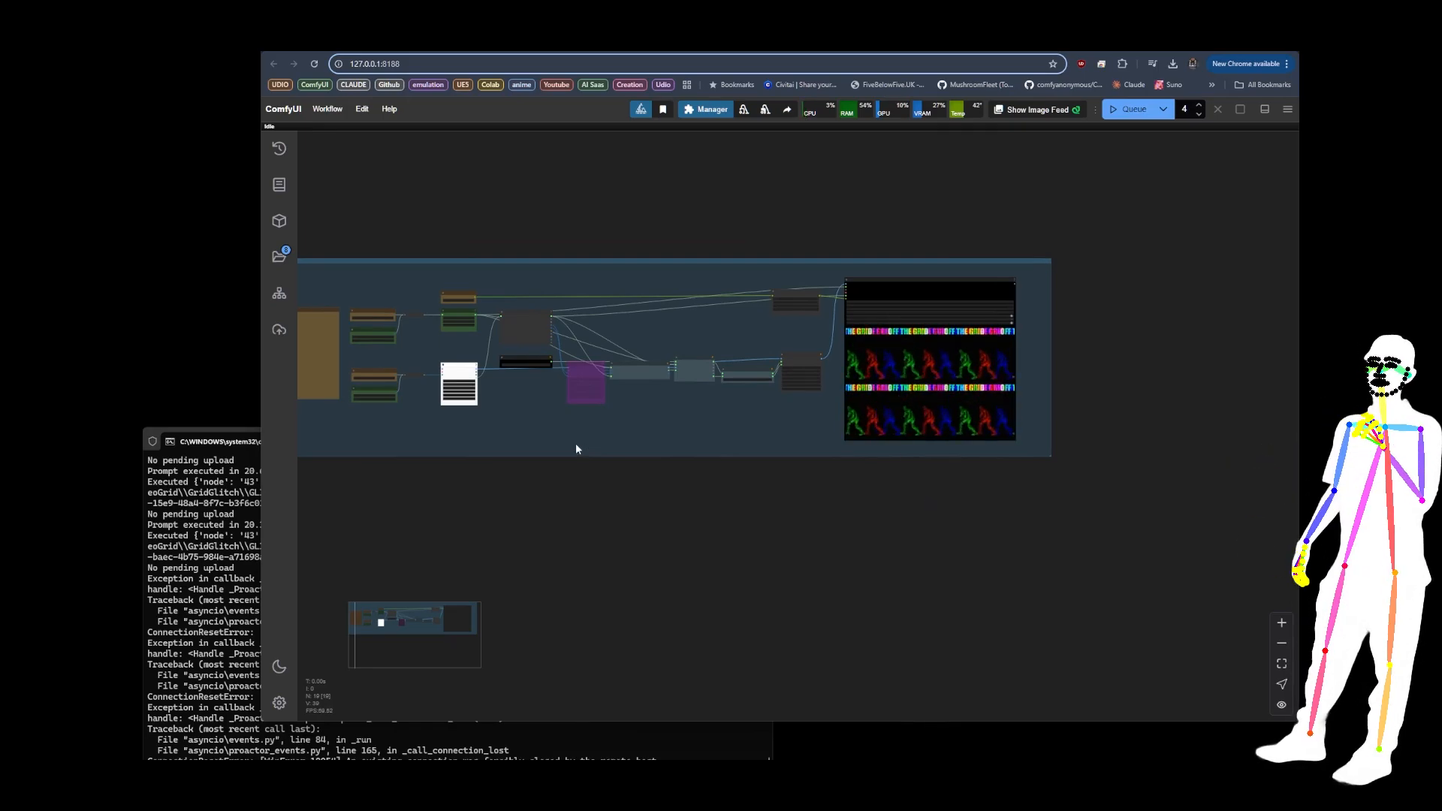
drag(568, 441, 682, 464)
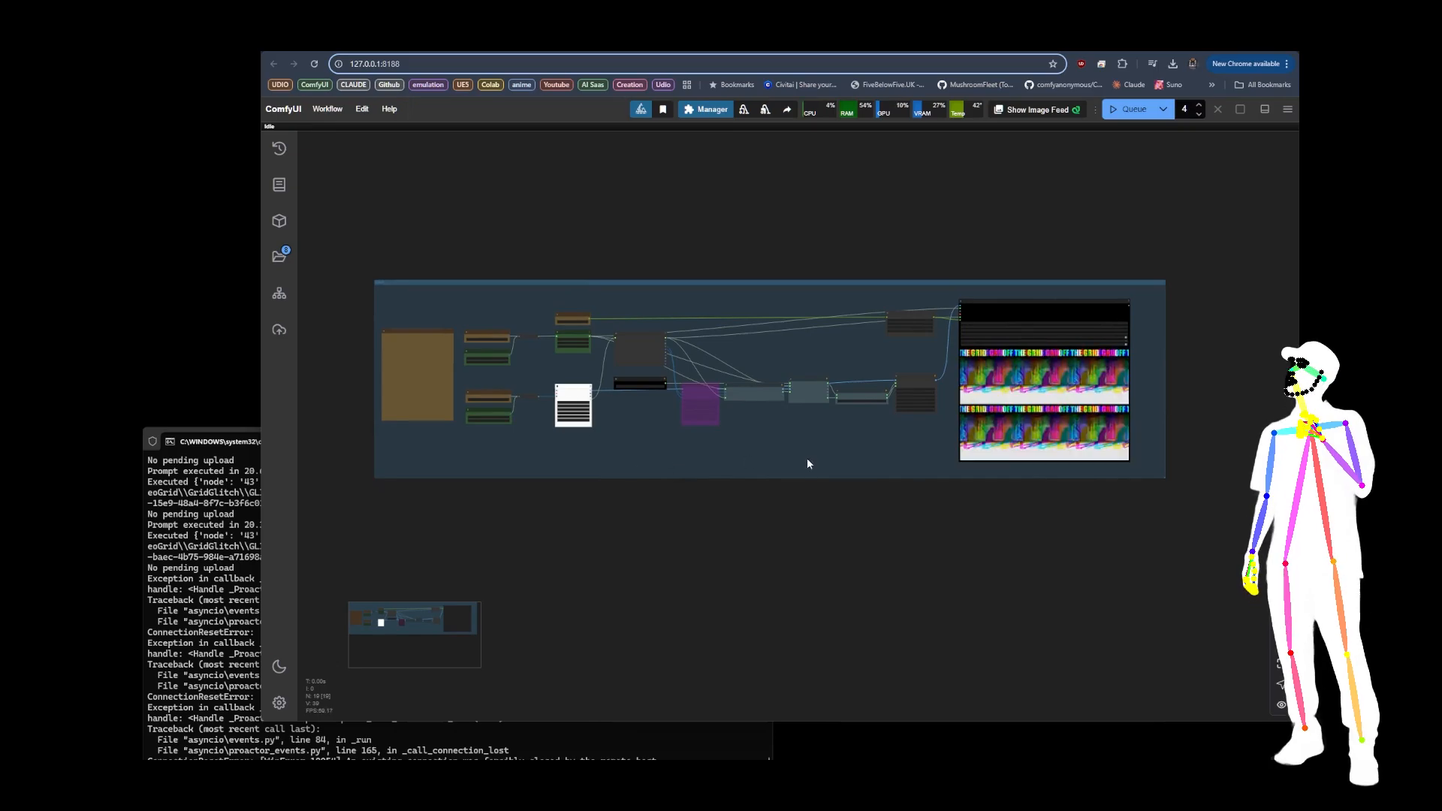
Step: Switch to the video grid workflow in ComfyUI and inspect its Load Video (Upload), Video Info and Video Combine nodes
click(390, 39)
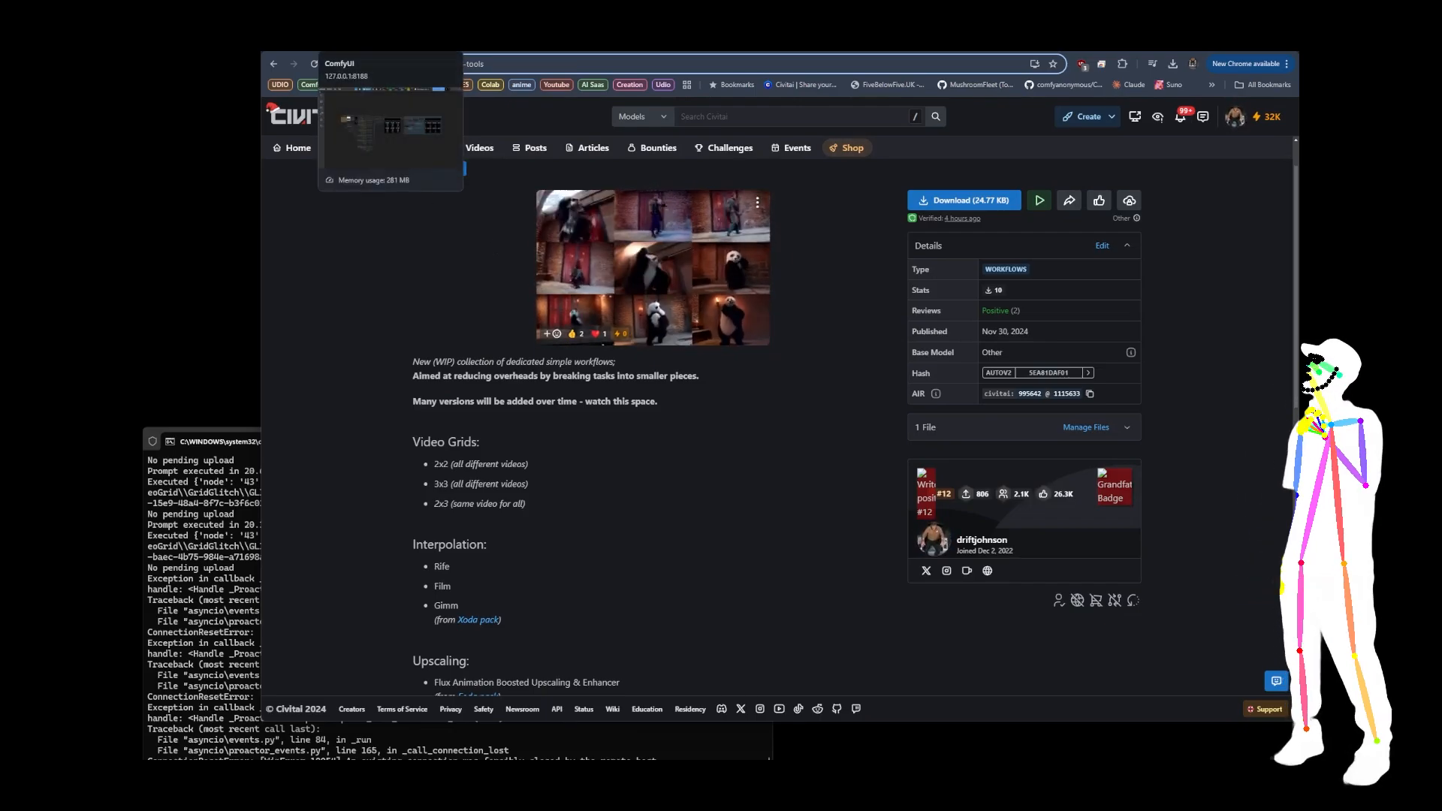
click(383, 47)
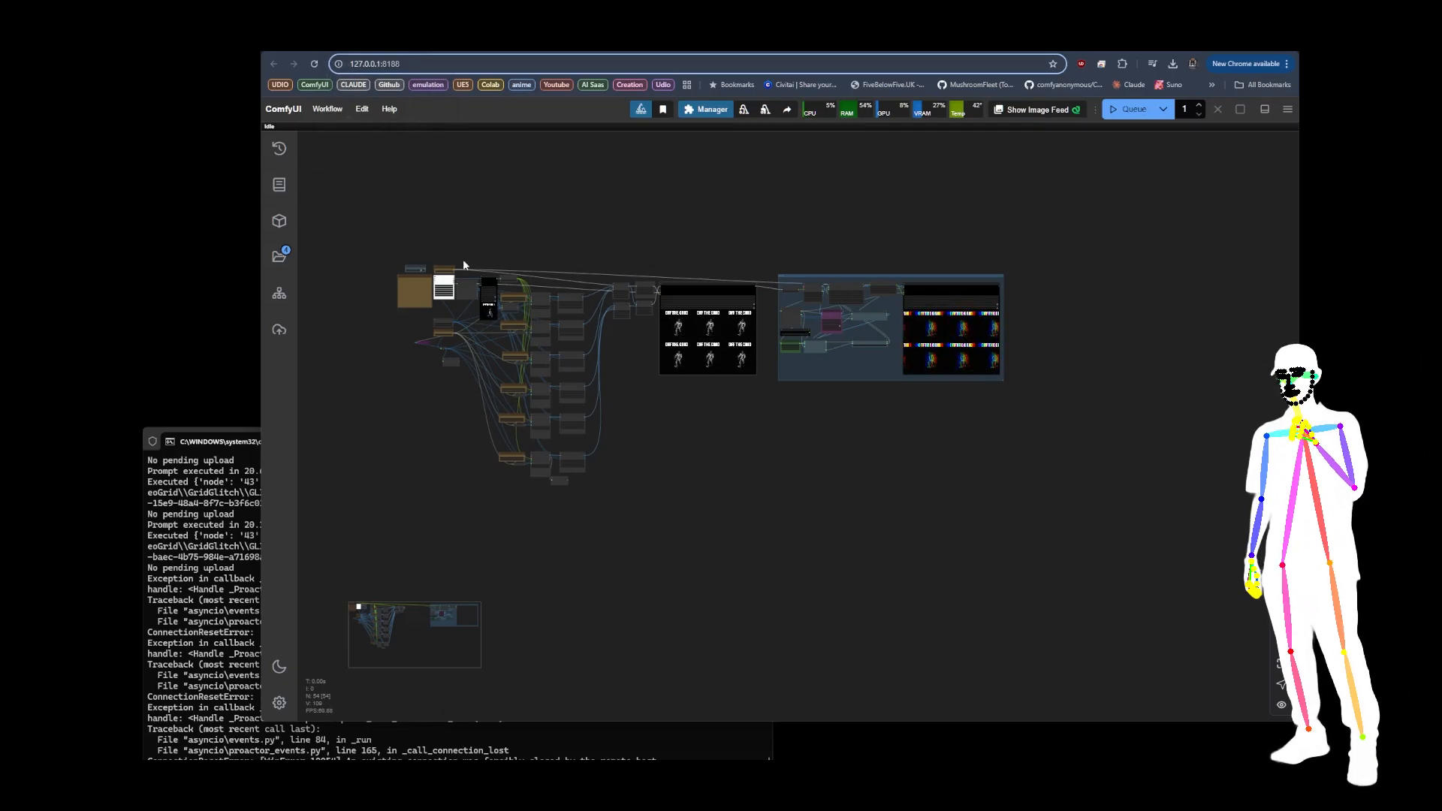
scroll(450, 257, up, 15)
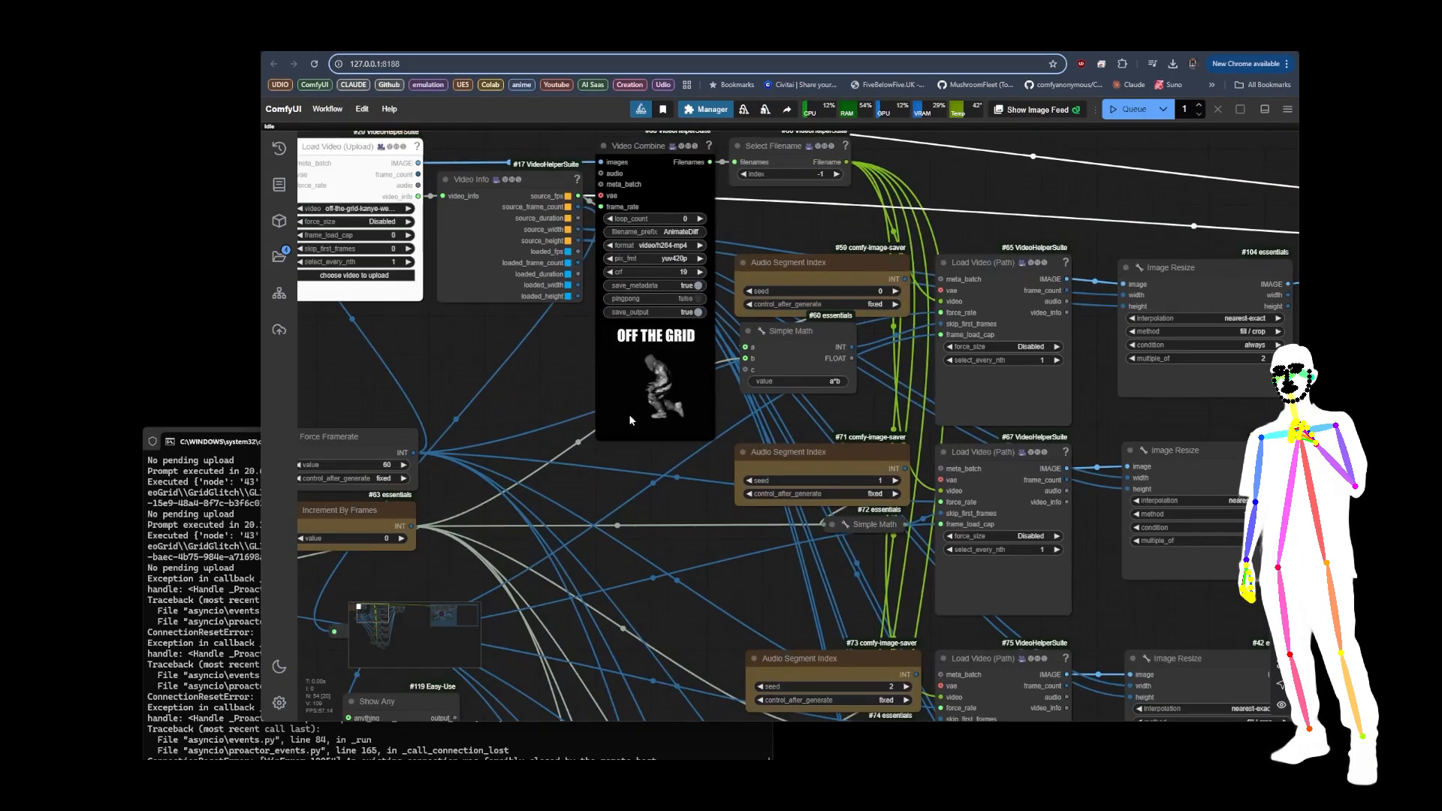
scroll(745, 426, down, 5)
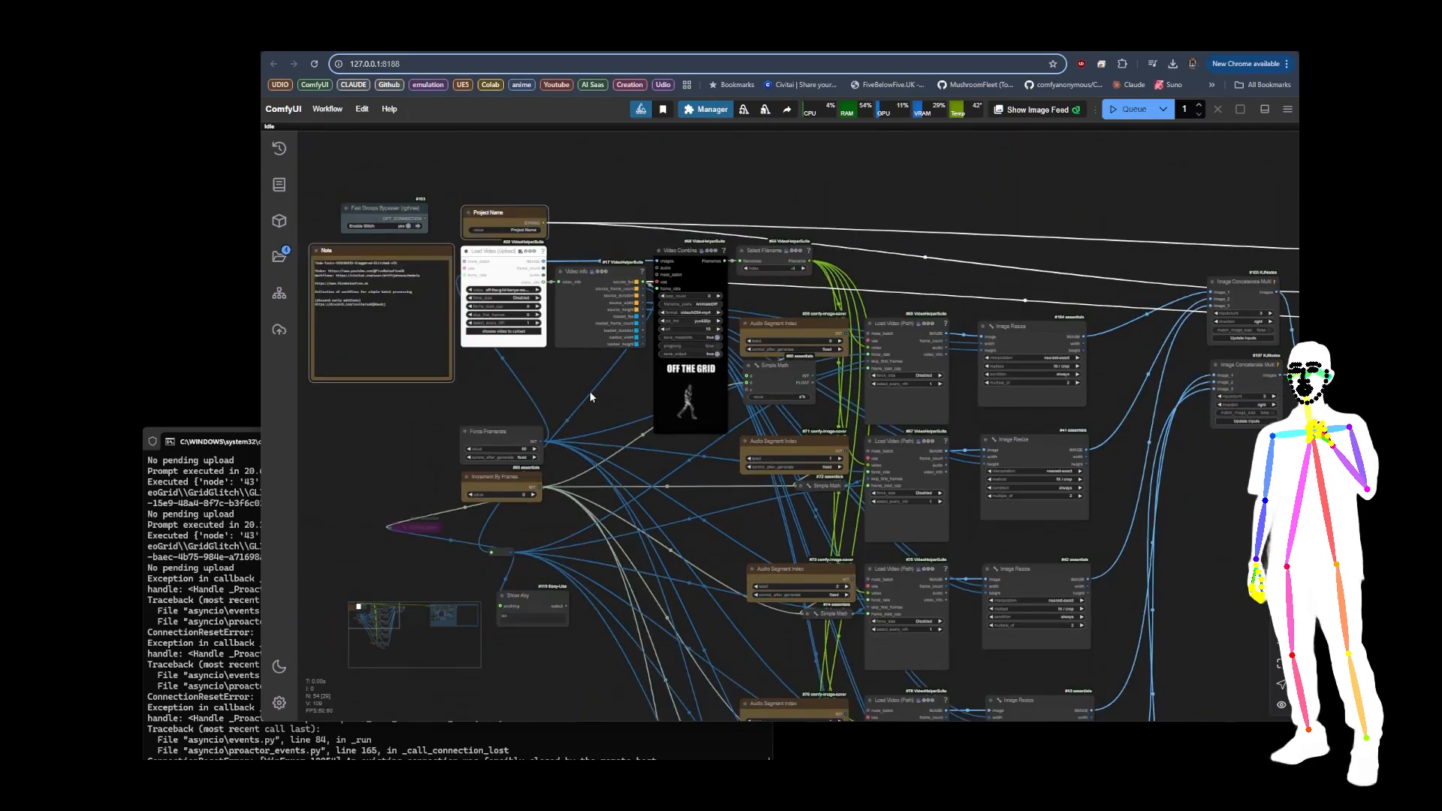
scroll(479, 267, up, 6)
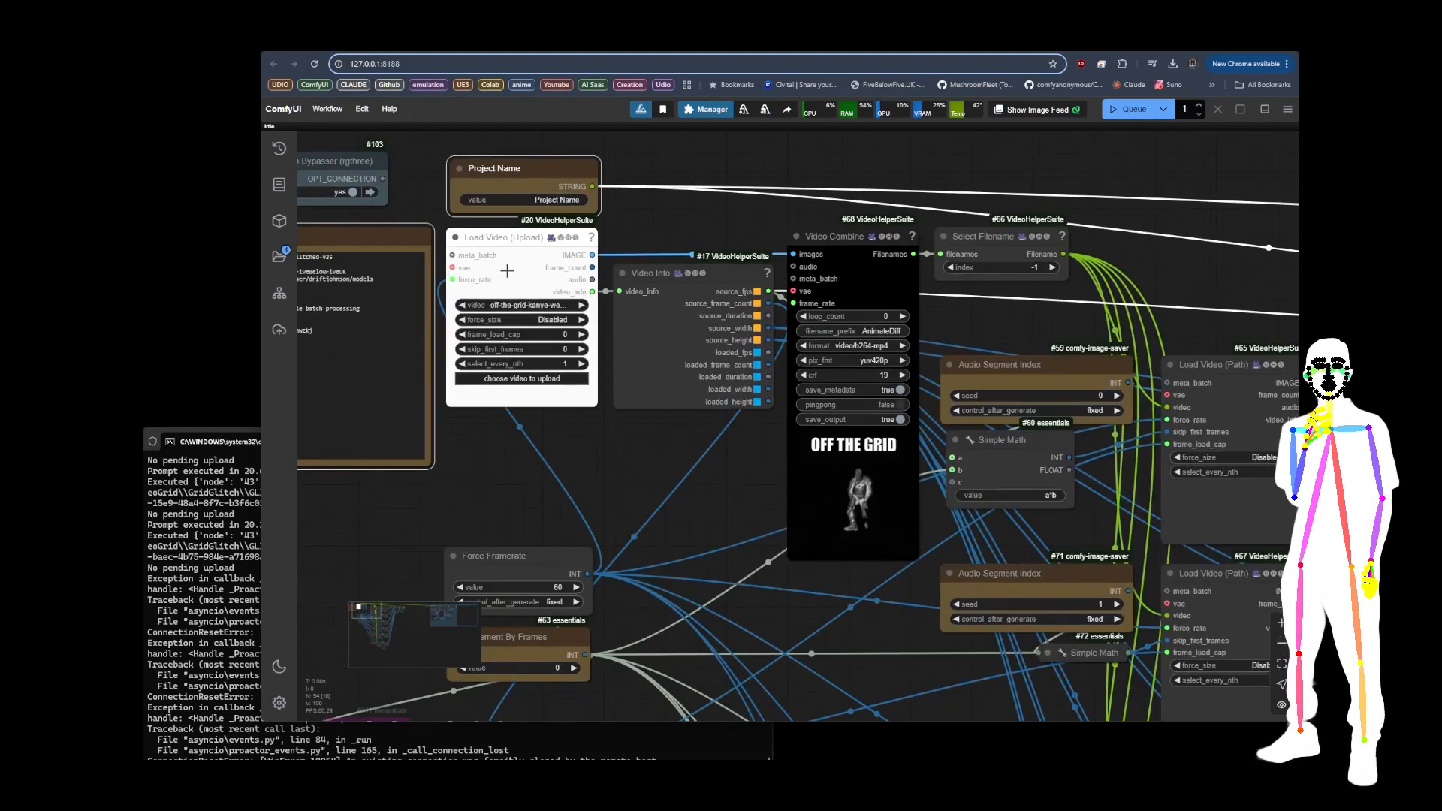
scroll(509, 270, down, 5)
drag(566, 392, 588, 396)
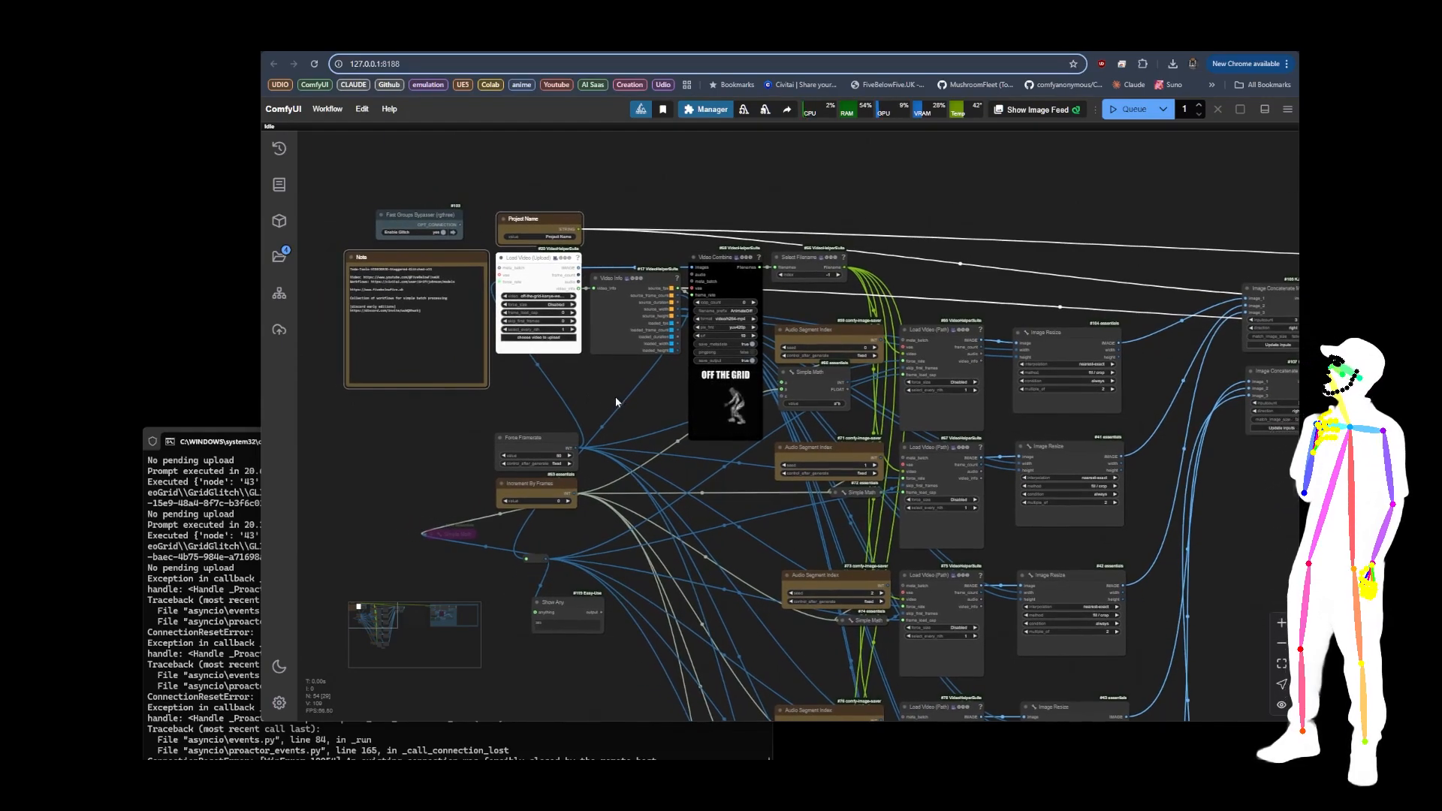
Step: Examine the six branches of Audio Segment Index, Simple Math, Load Video (Path) and Image Resize nodes
scroll(540, 353, down, 5)
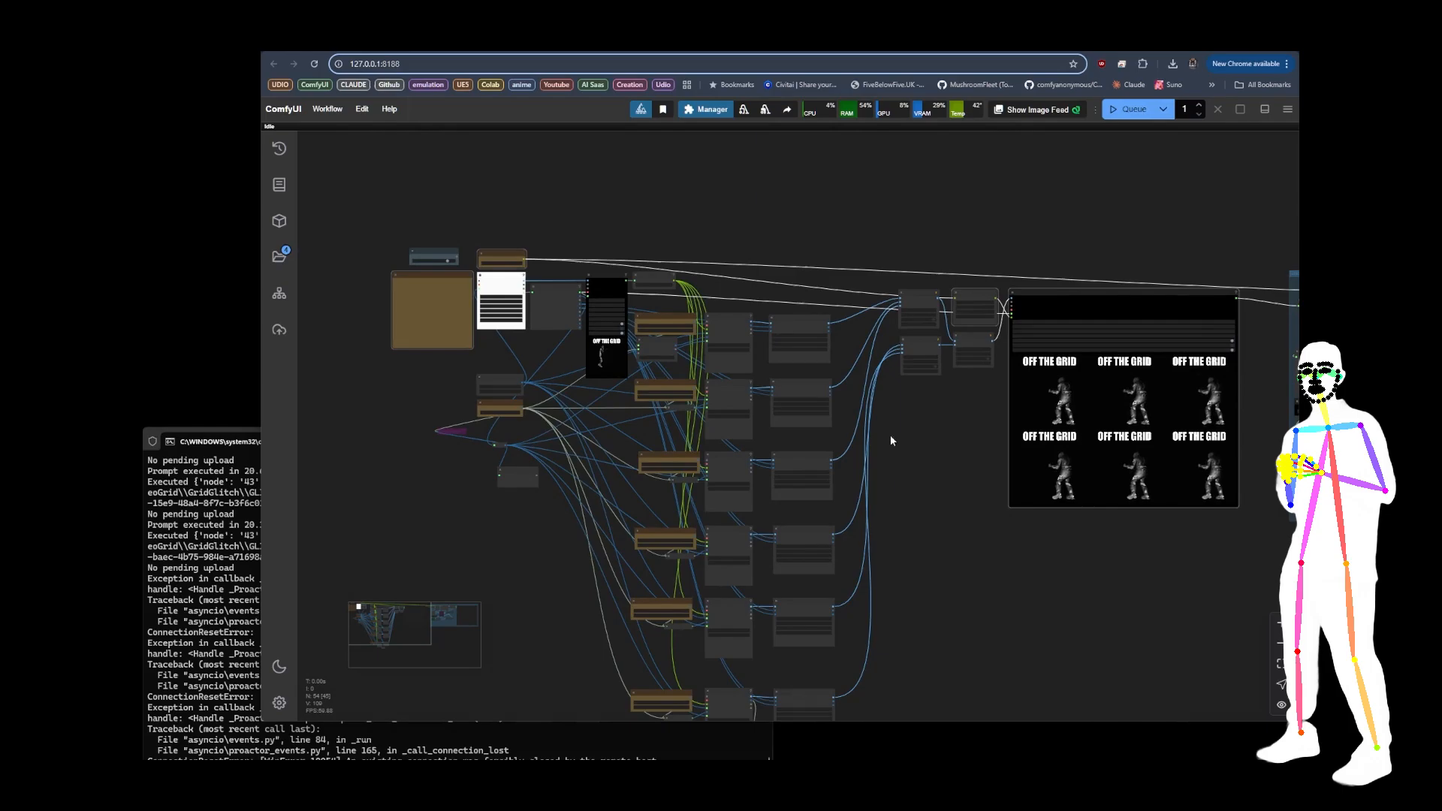
drag(926, 544, 852, 476)
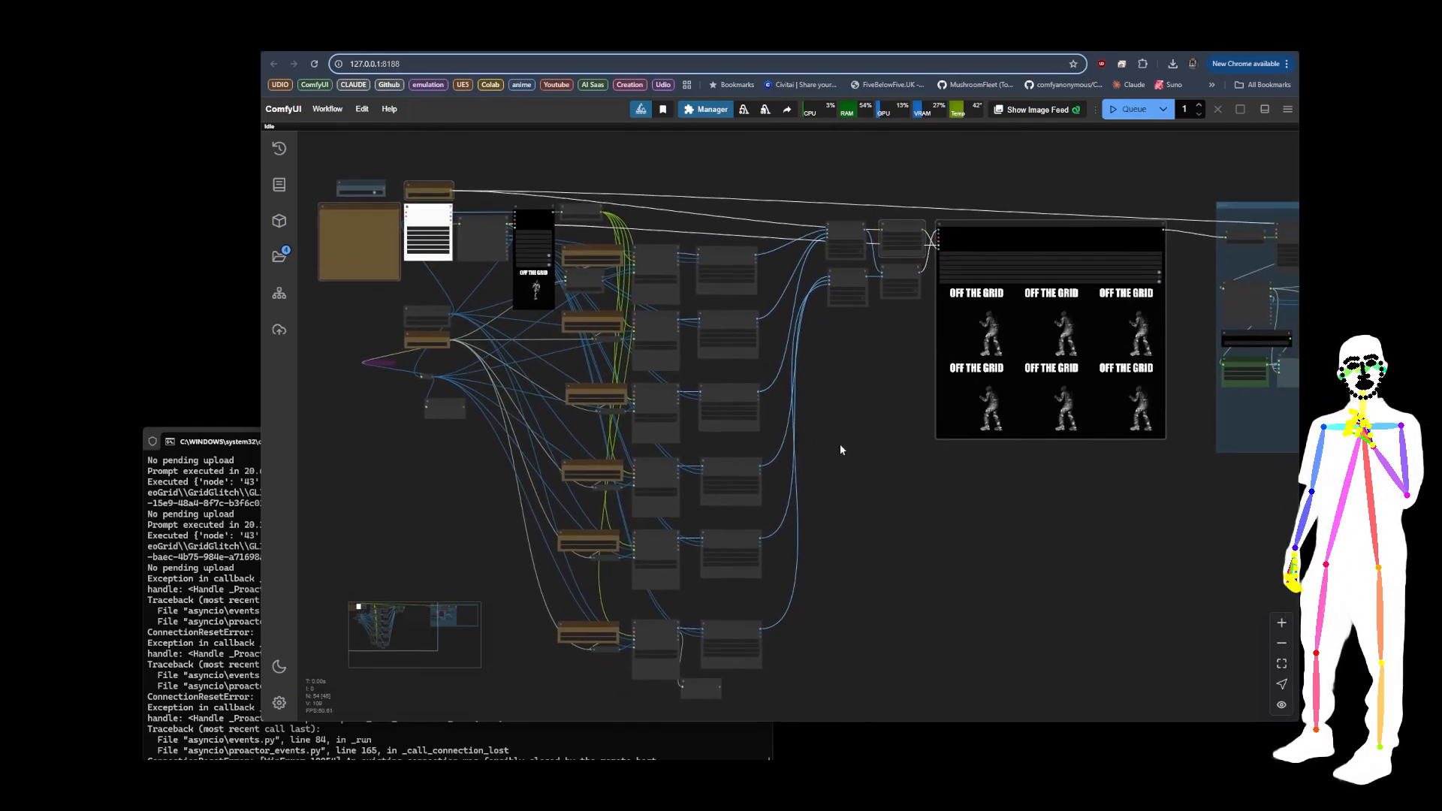
scroll(566, 538, up, 10)
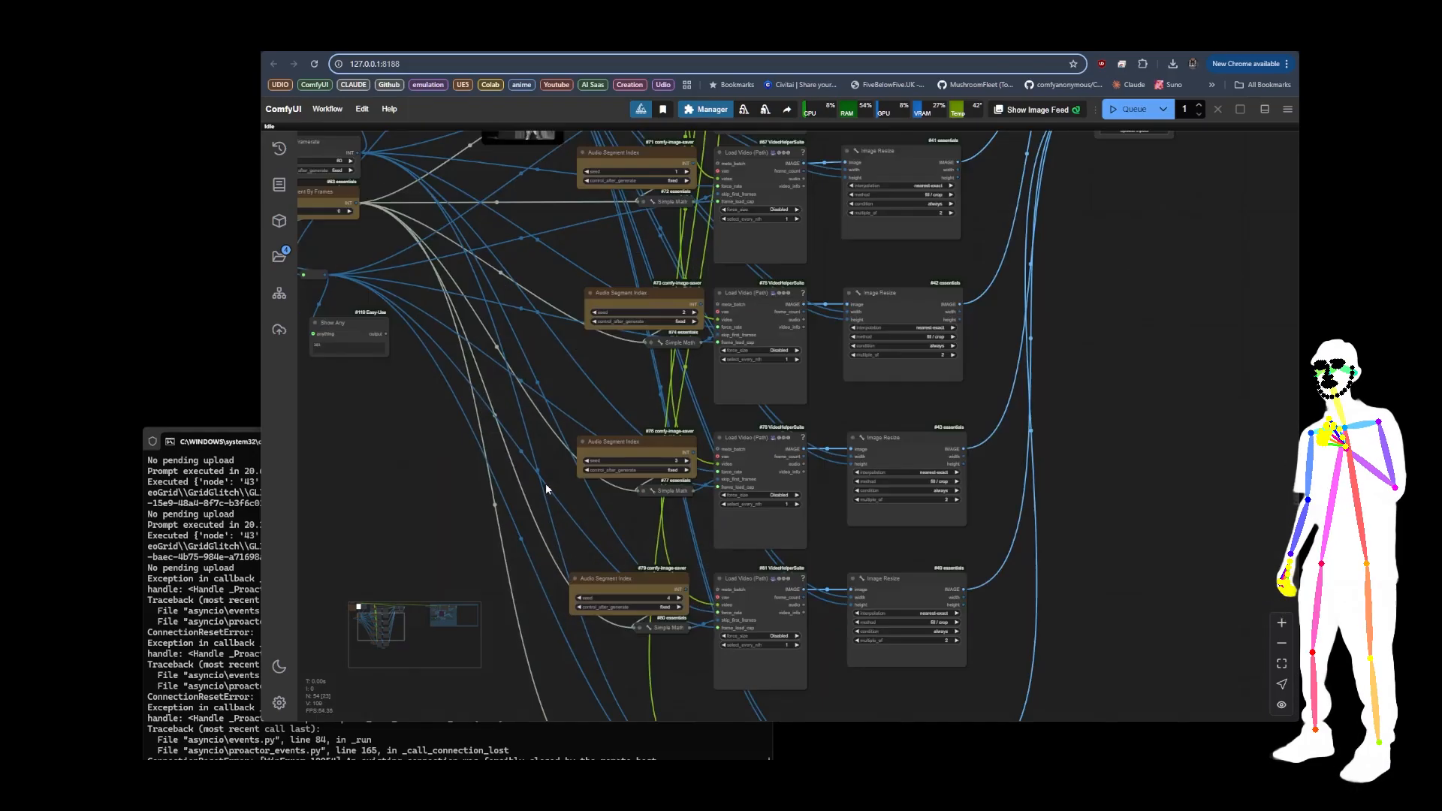
drag(387, 218, 539, 413)
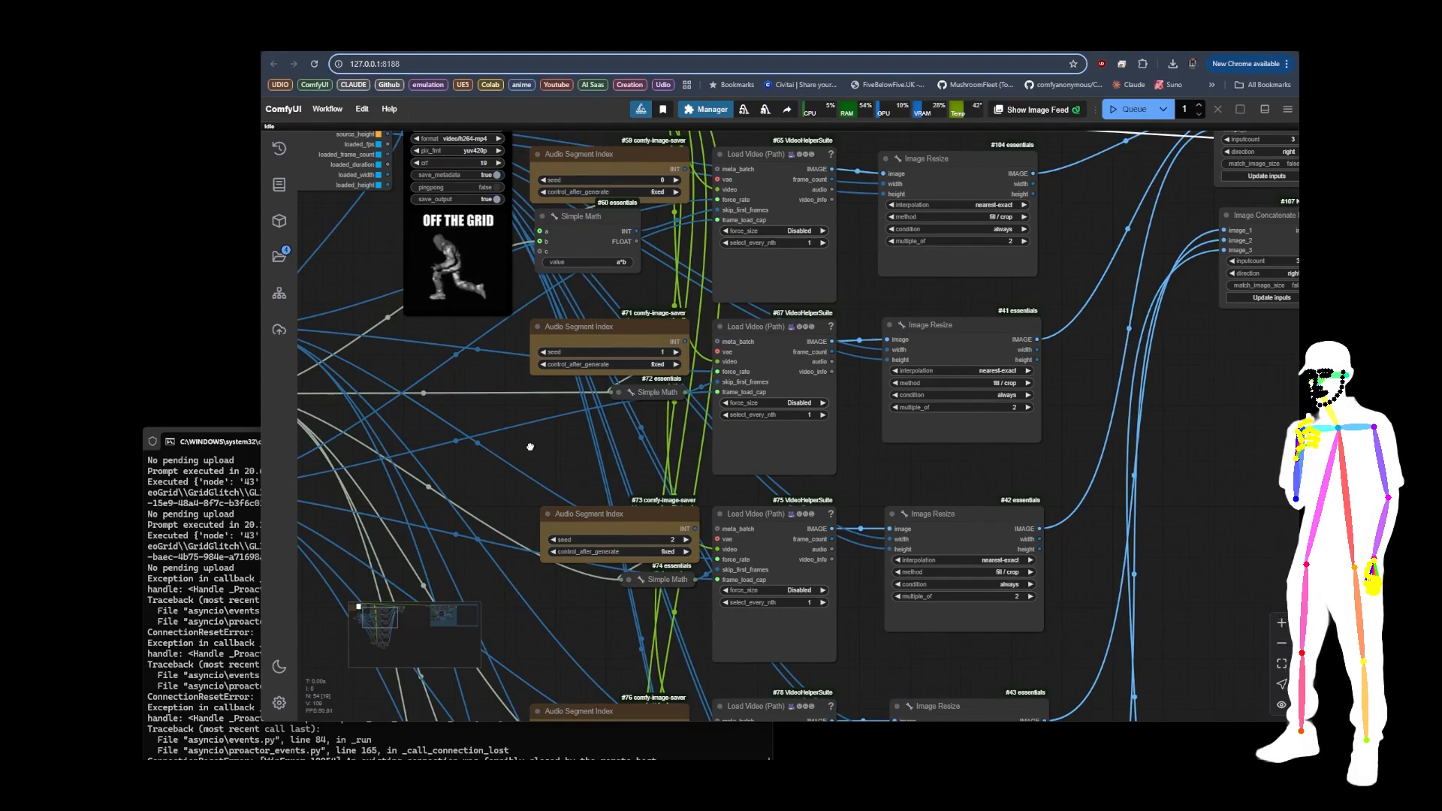
scroll(530, 447, down, 8)
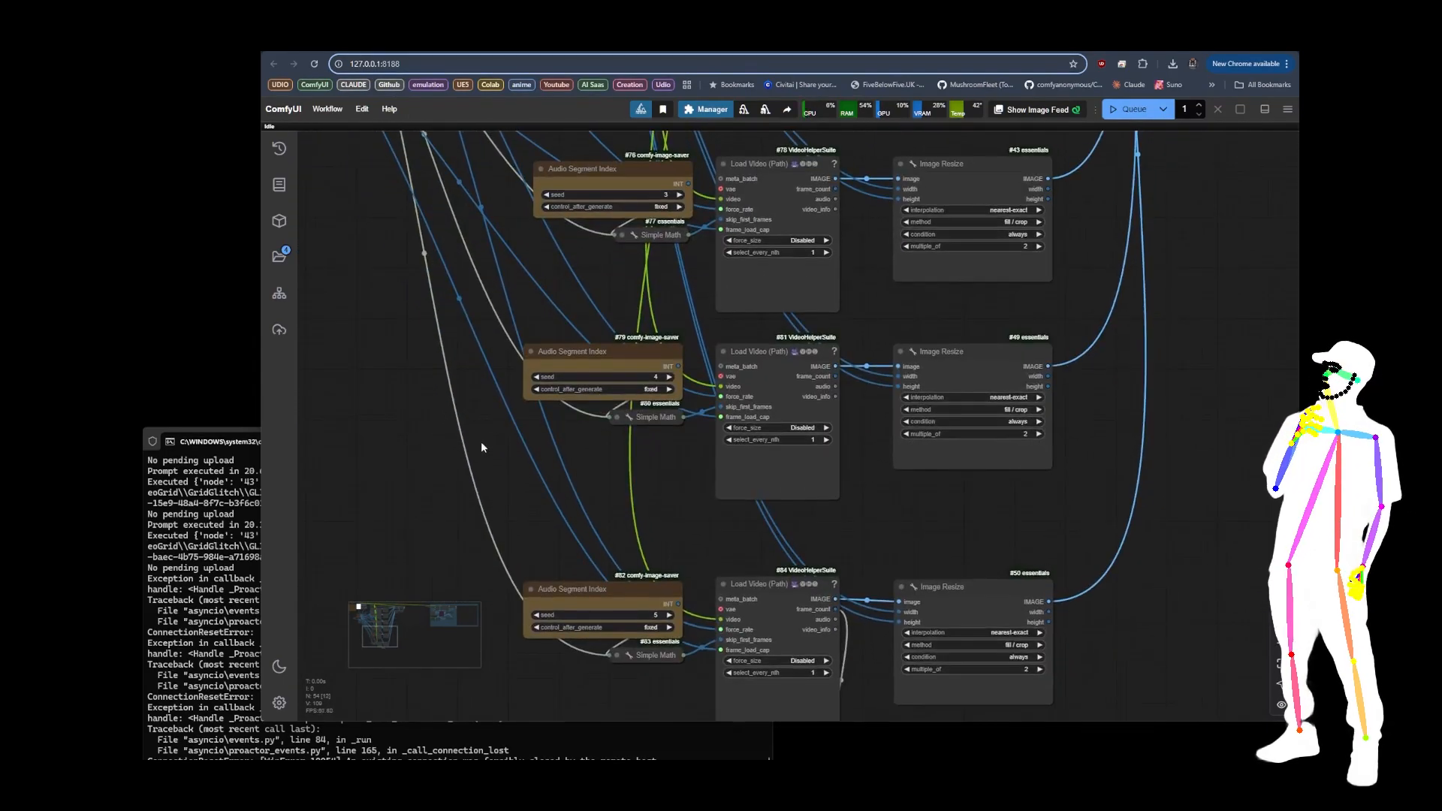
scroll(781, 445, up, 5)
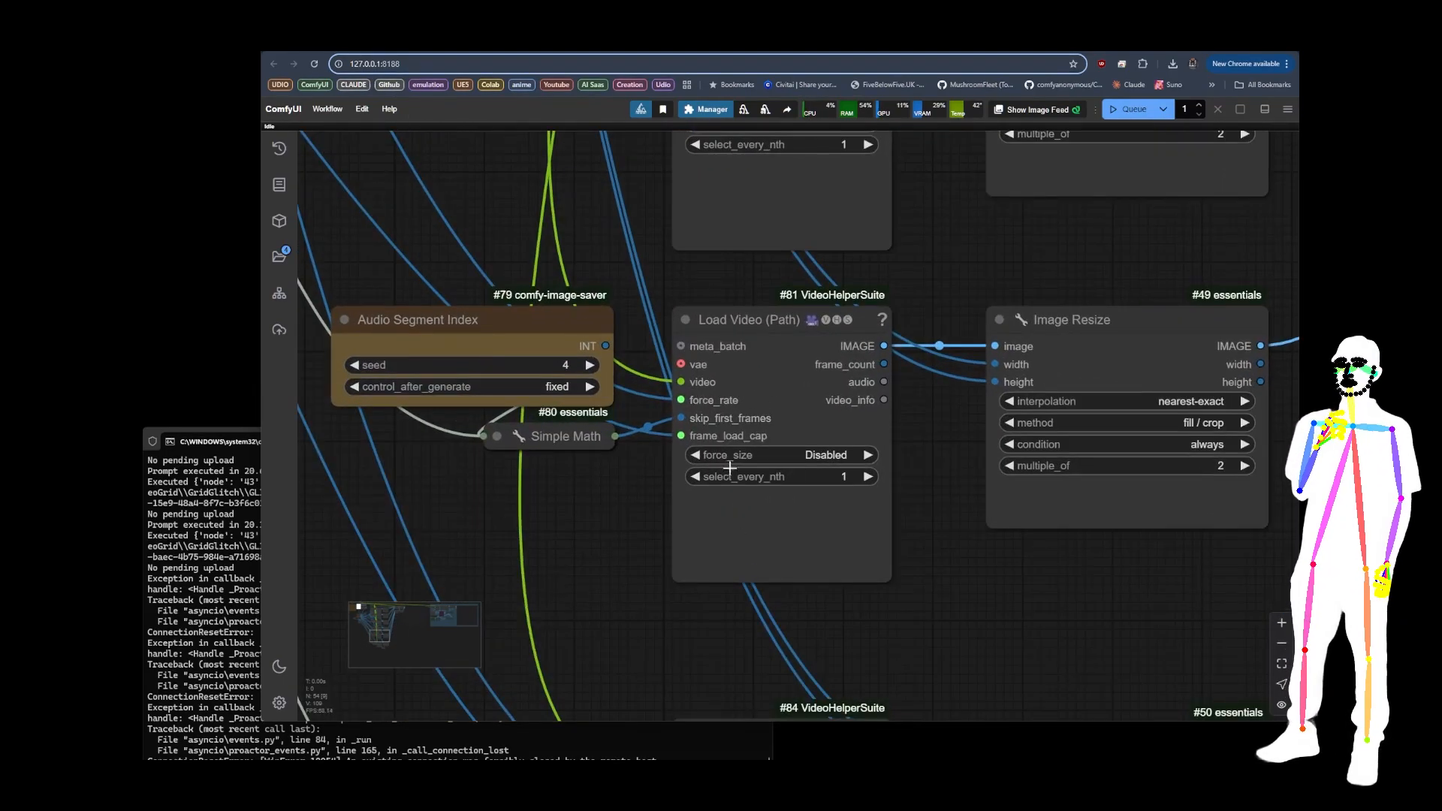
scroll(900, 517, down, 6)
drag(580, 376, 508, 506)
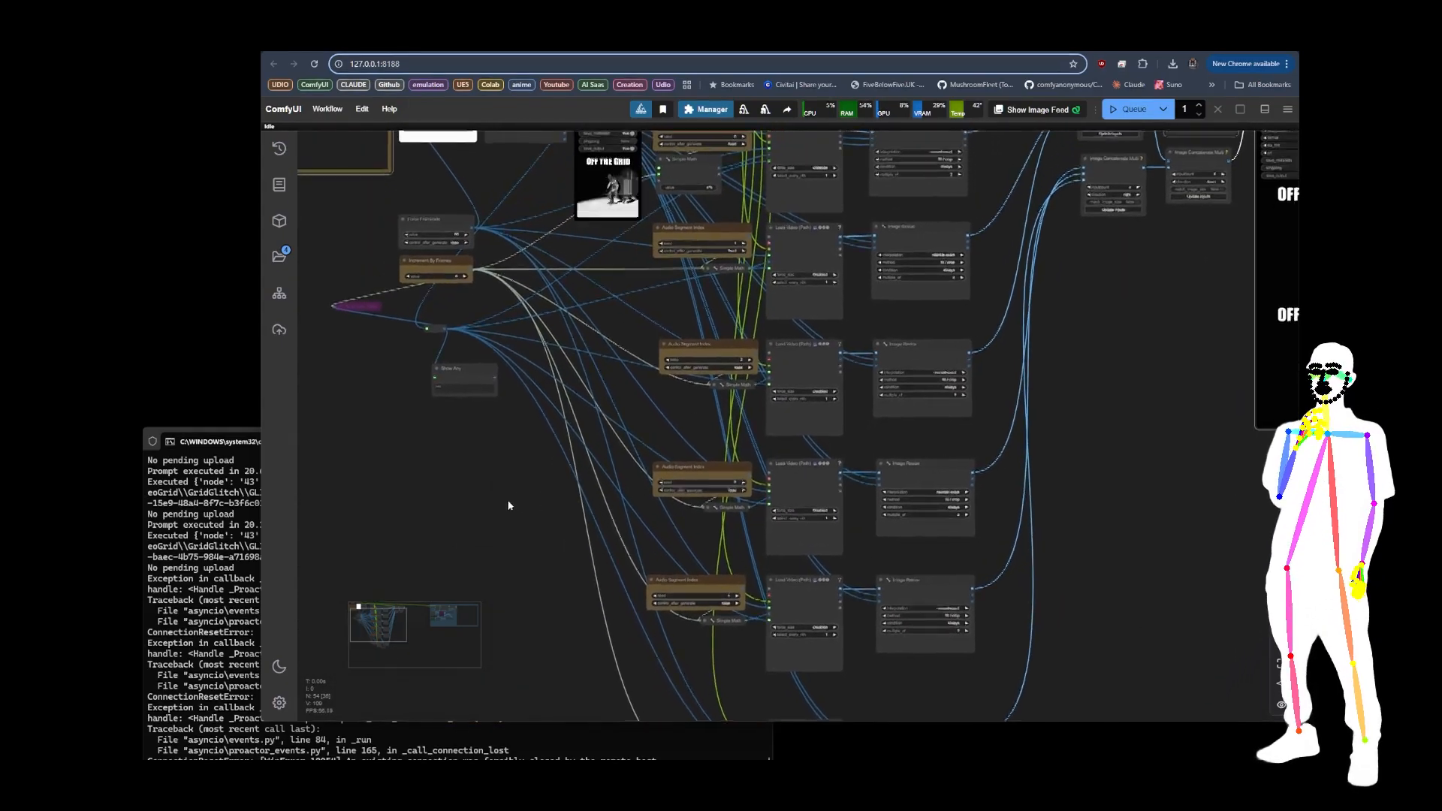
scroll(508, 506, down, 5)
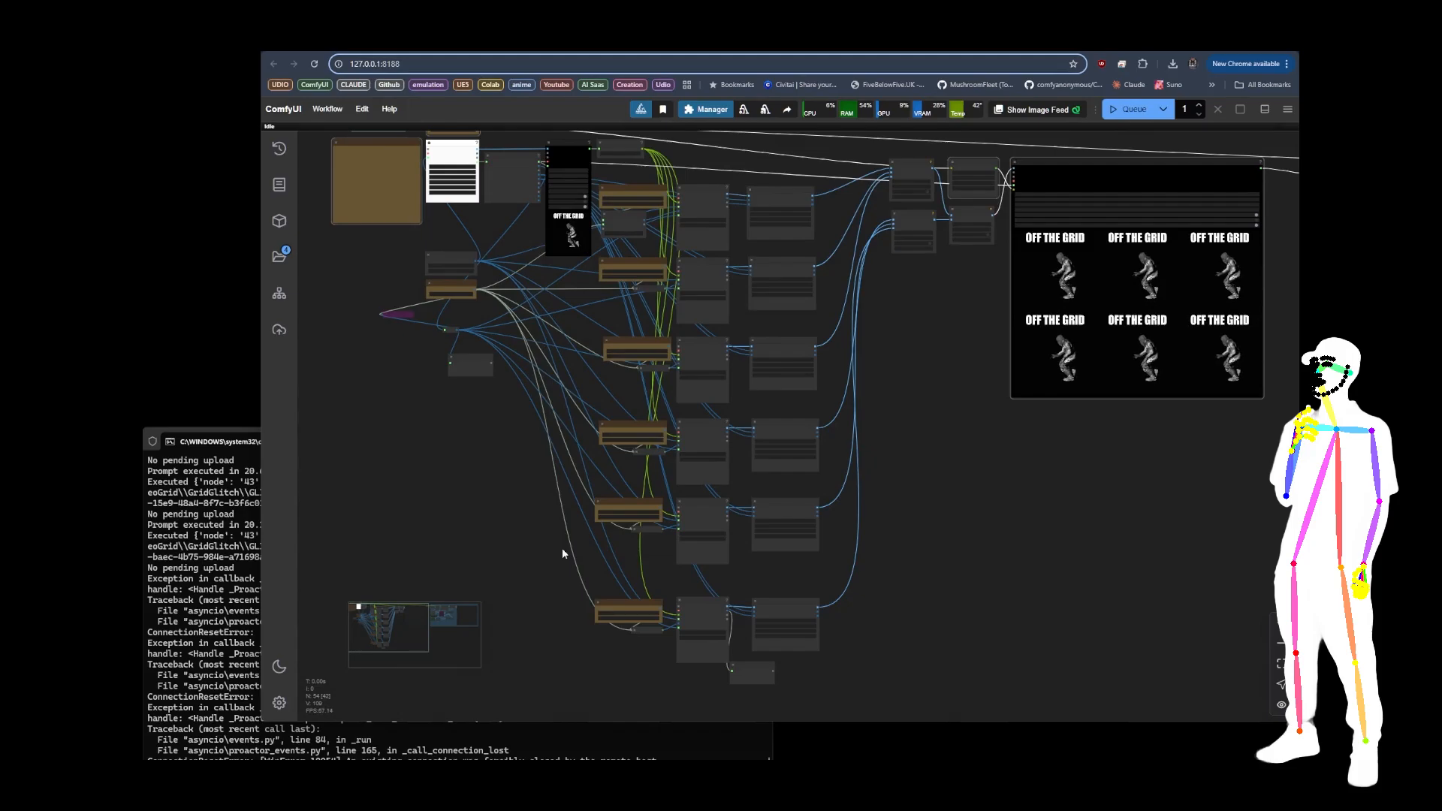
scroll(562, 554, down, 5)
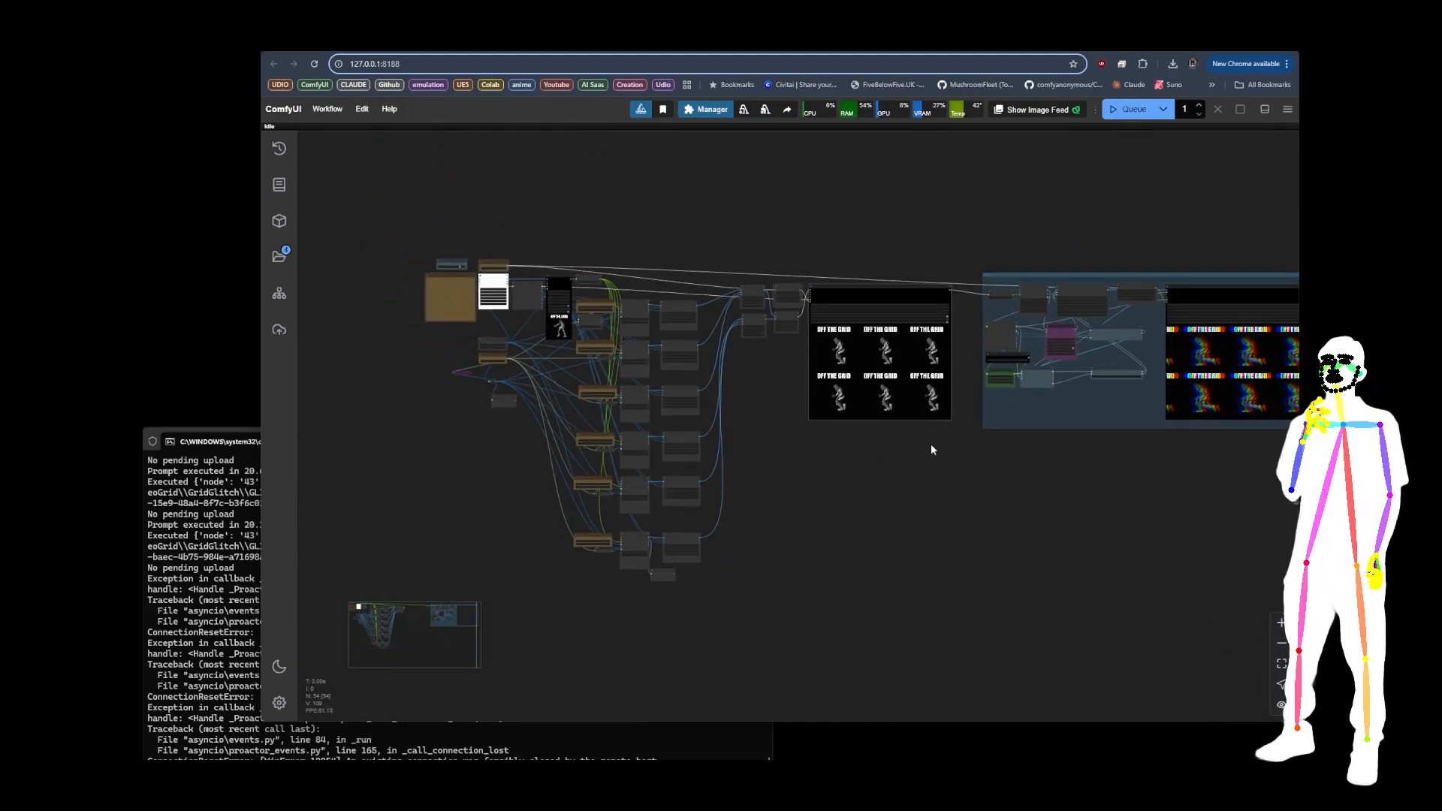
Step: Compare the plain grid output with the glitch group's output, and inspect the group's Resize Image and audio nodes
drag(931, 447, 641, 493)
scroll(766, 462, up, 6)
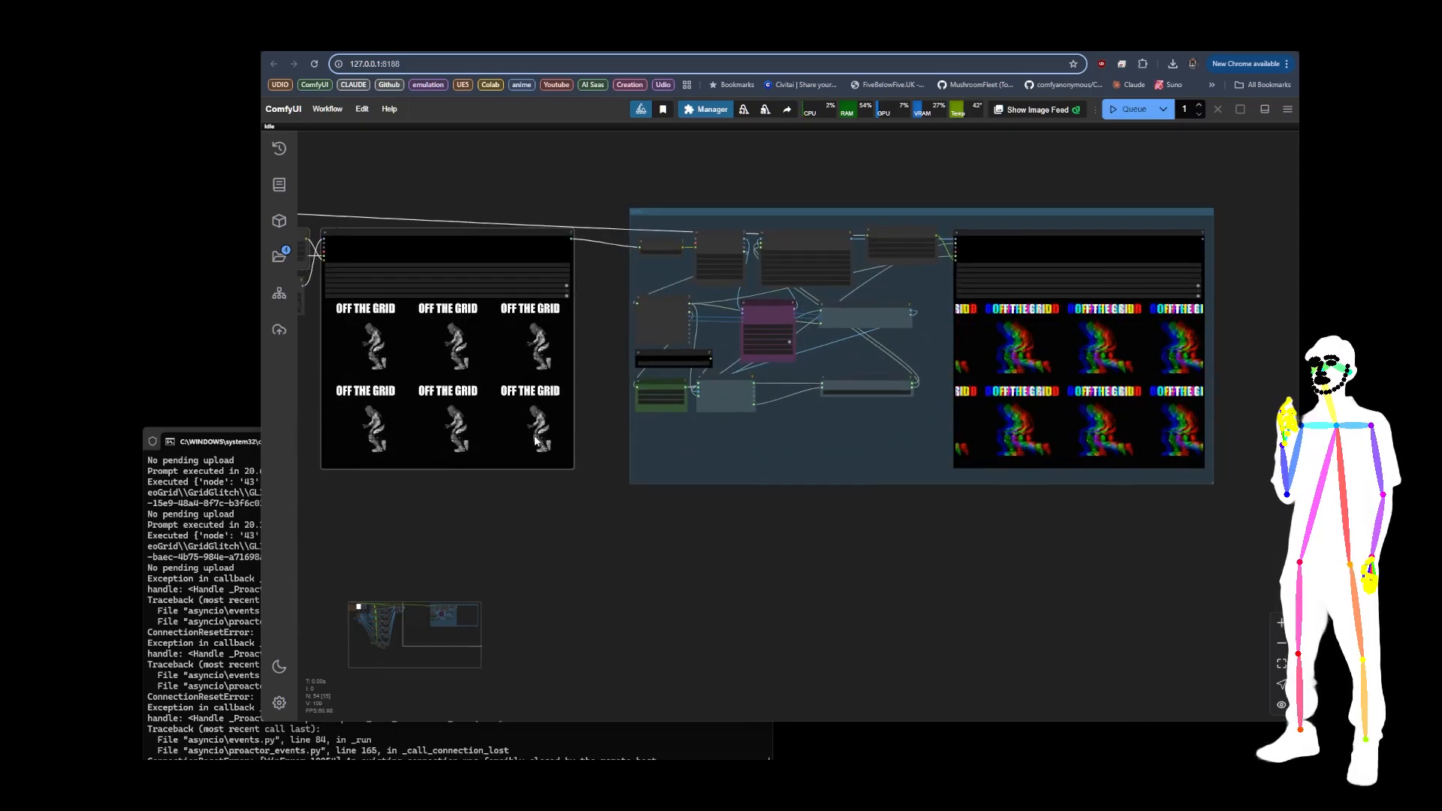
scroll(379, 322, up, 6)
scroll(379, 321, down, 6)
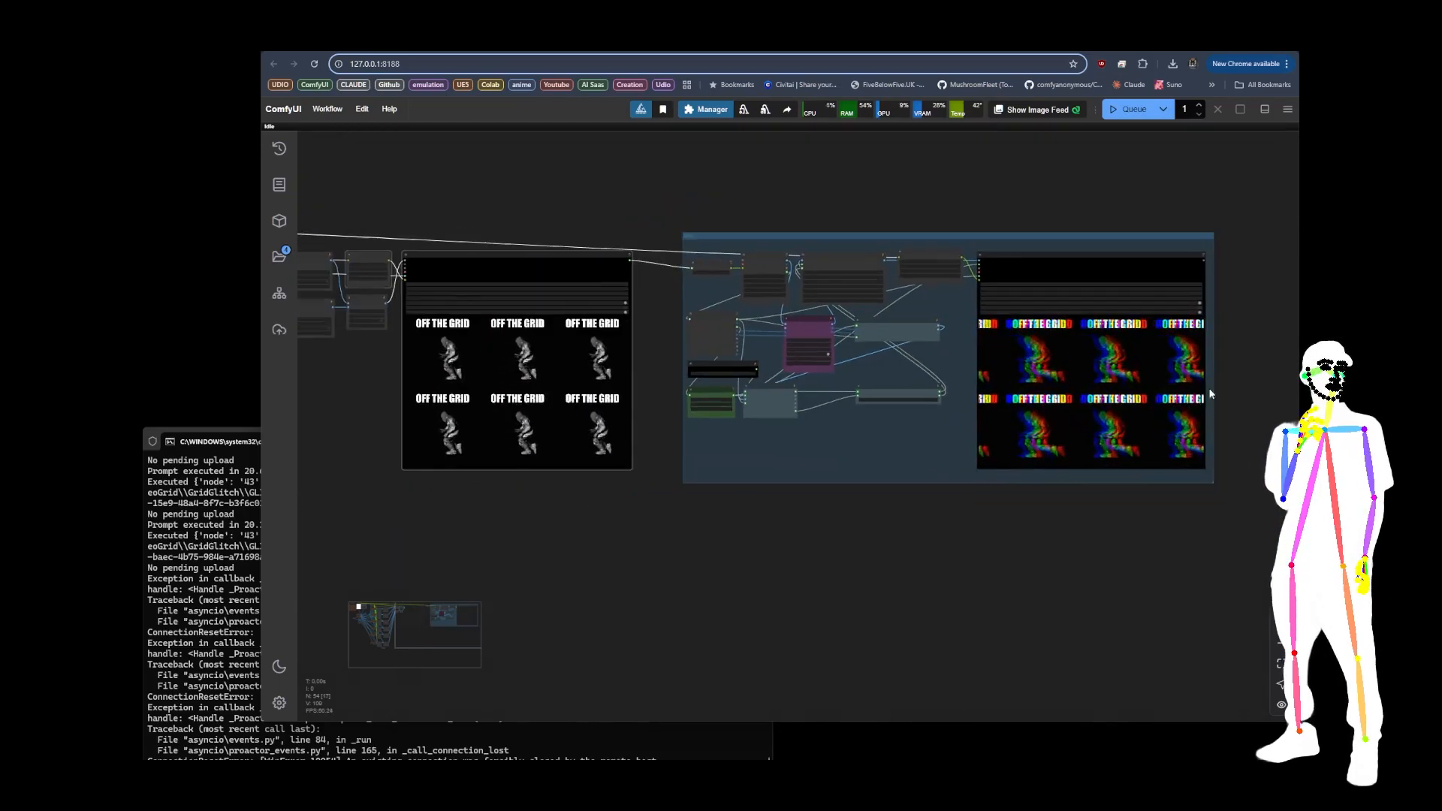
scroll(1117, 369, up, 8)
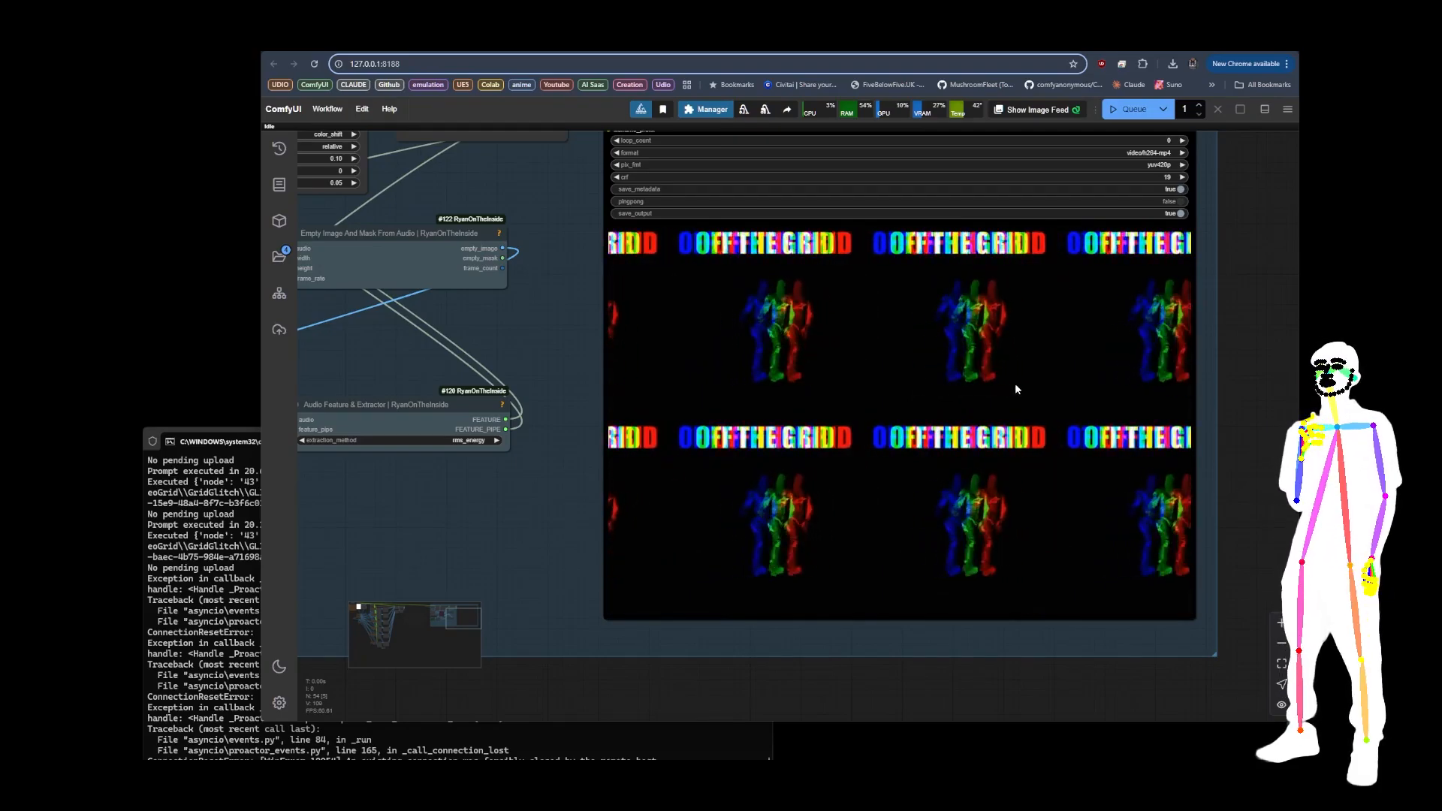
scroll(1008, 385, down, 10)
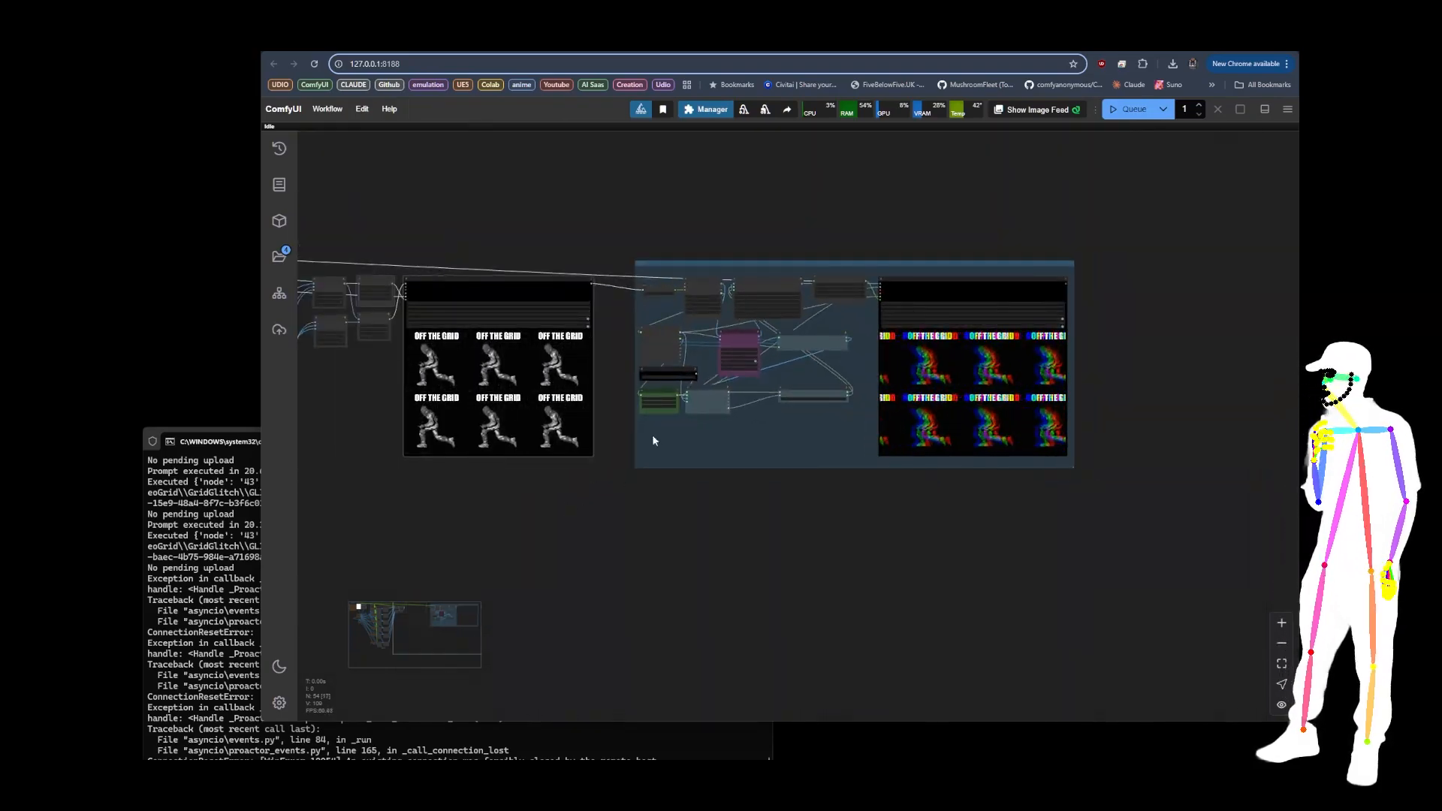
scroll(721, 346, up, 15)
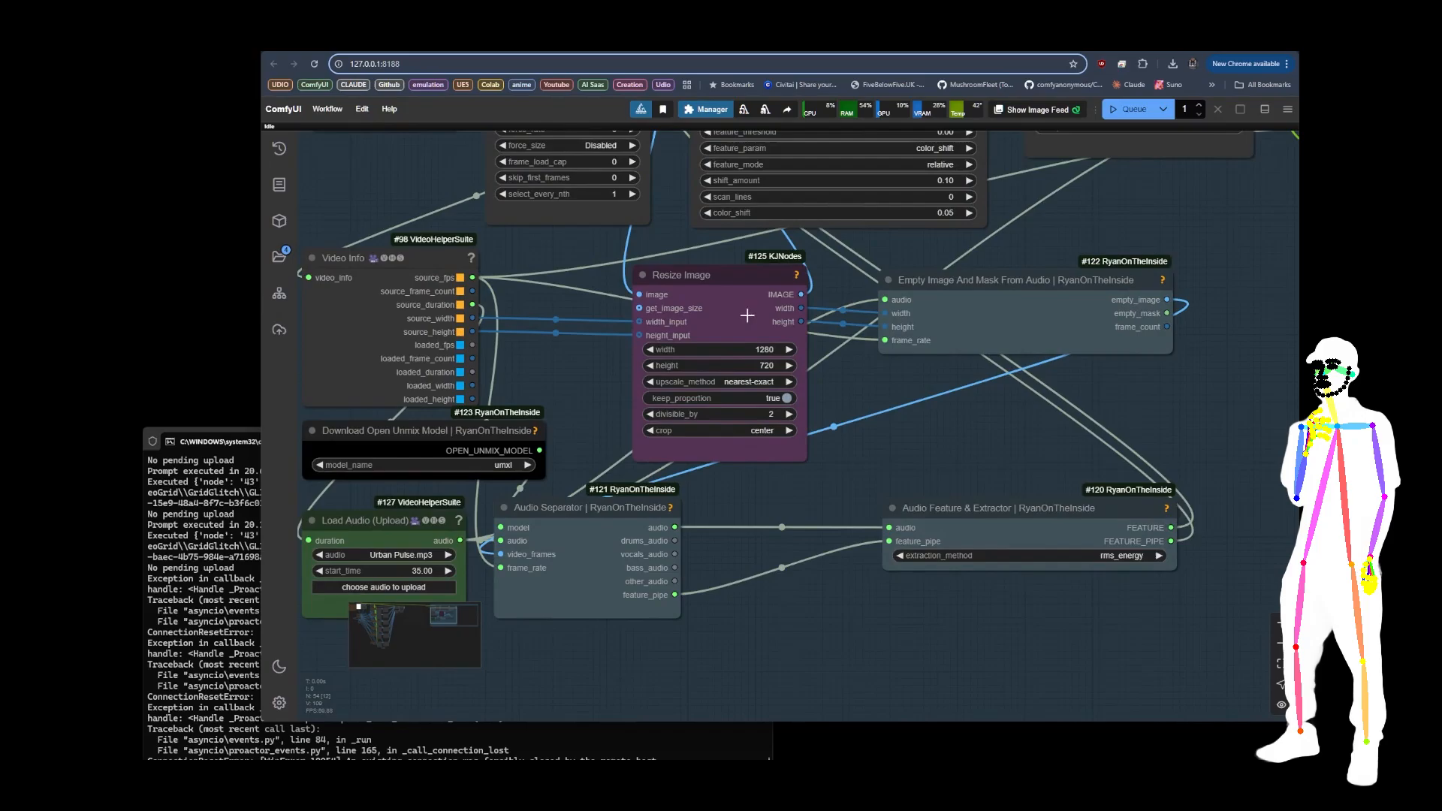
scroll(747, 315, down, 10)
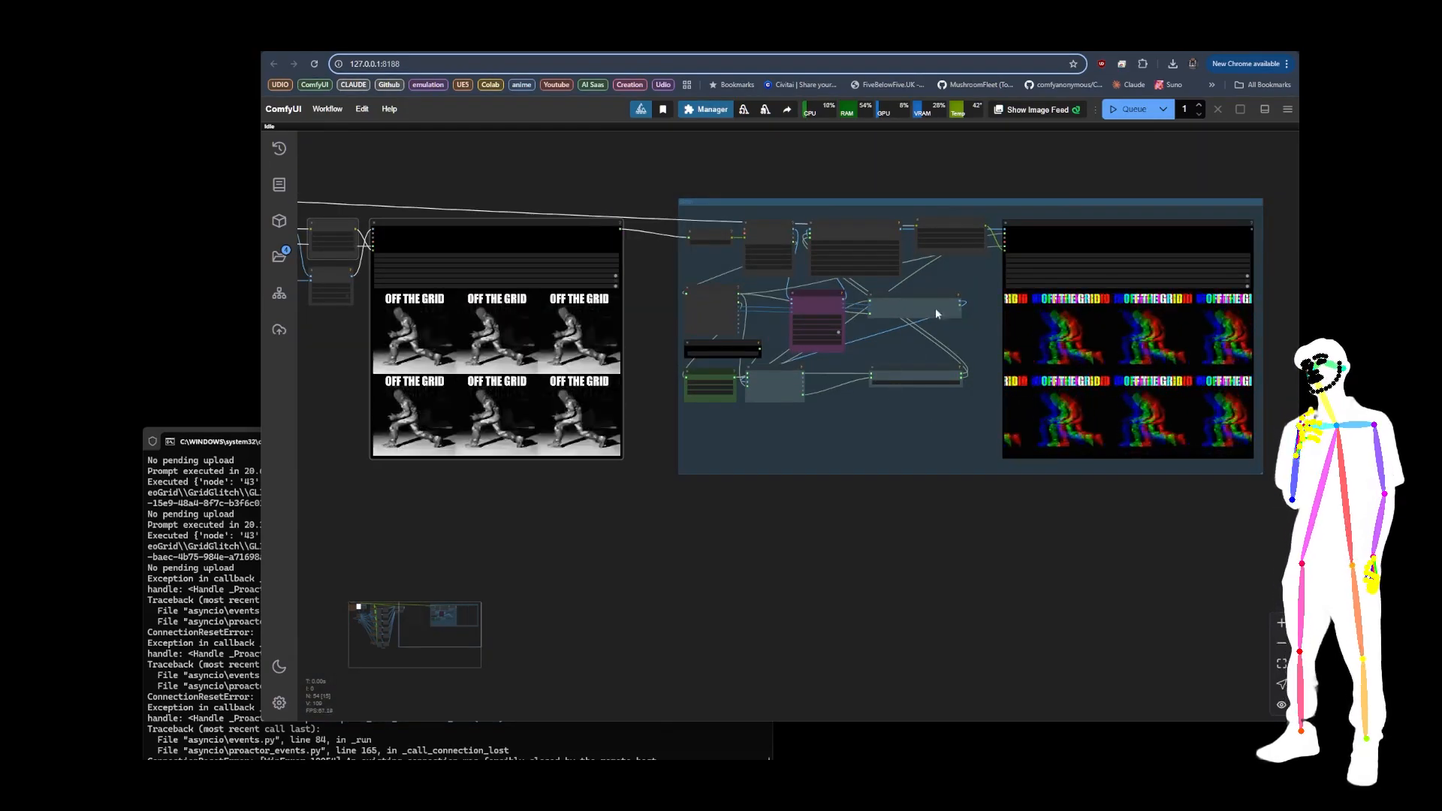
scroll(936, 311, down, 6)
Step: Inspect the three Image Concatenate Multi nodes that build the grid, selecting the two row nodes and the one stacking them downward
drag(659, 434, 907, 465)
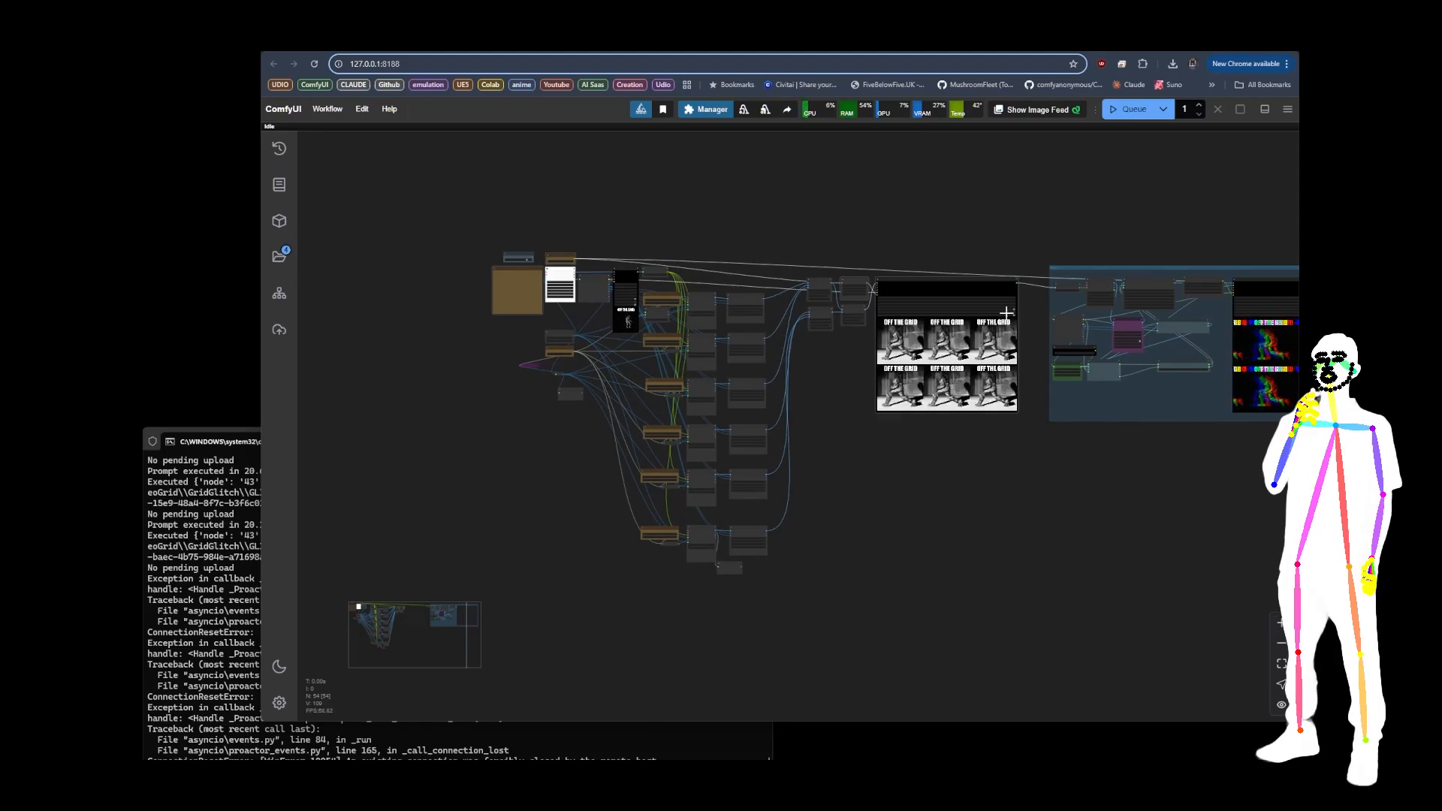
scroll(980, 331, up, 6)
scroll(480, 272, up, 5)
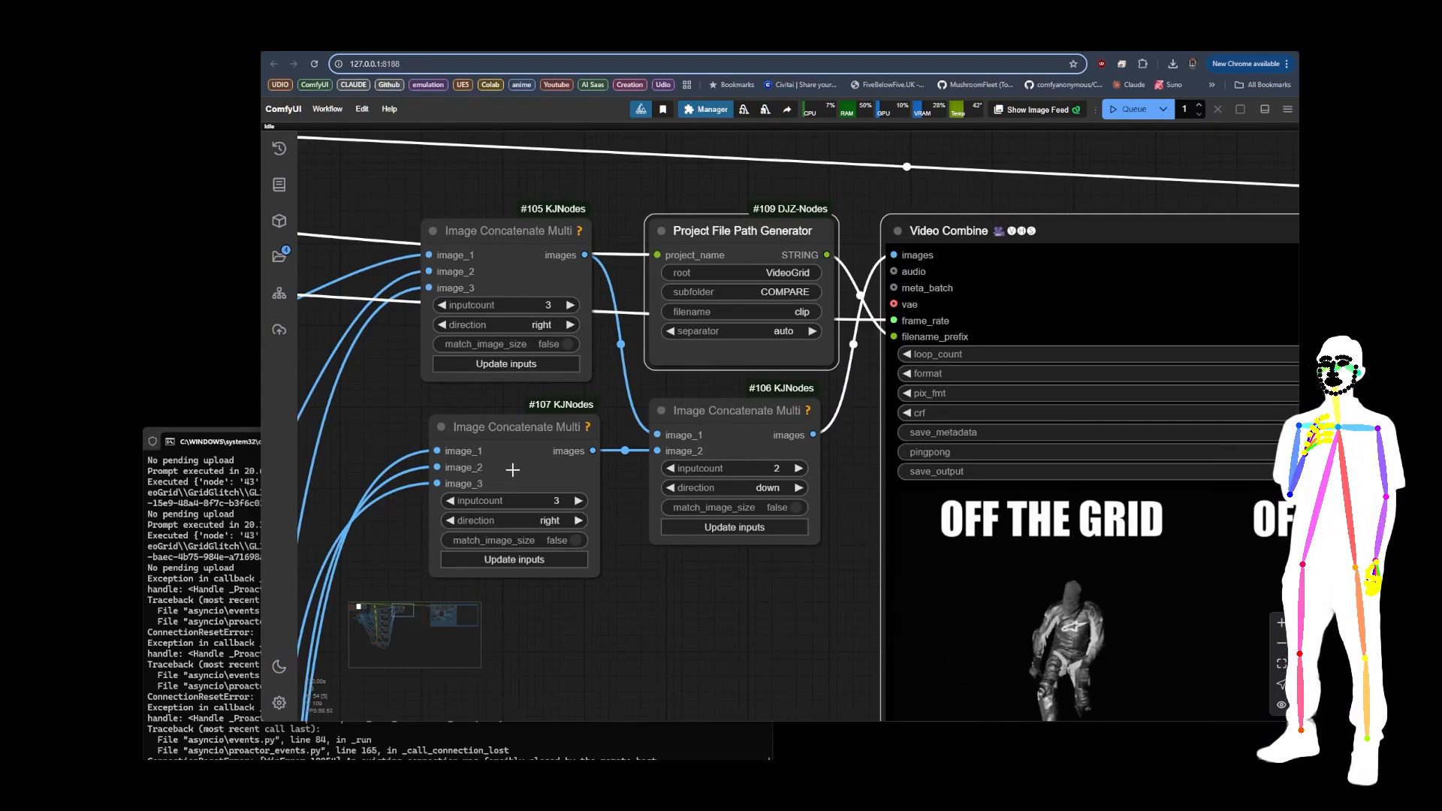
click(511, 269)
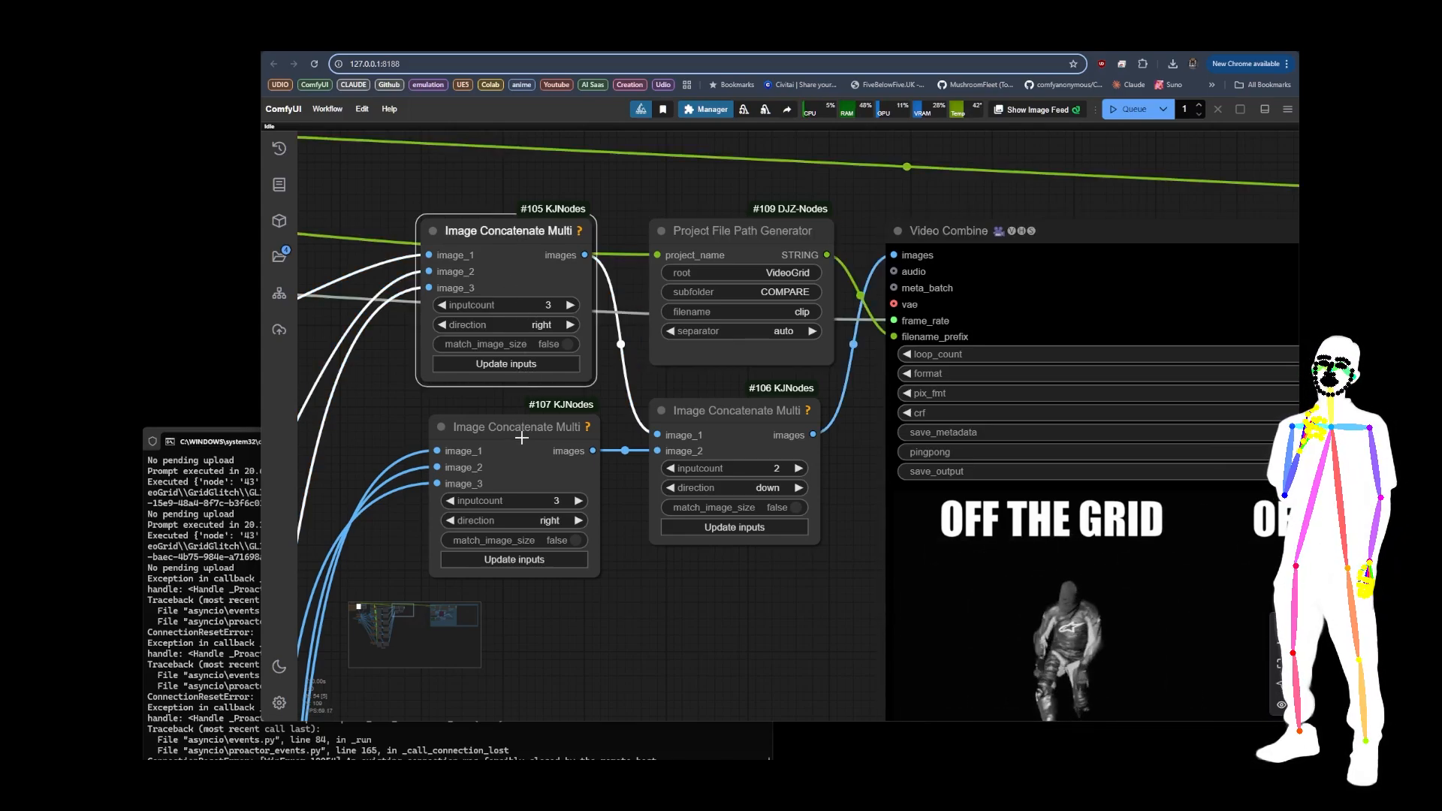
click(539, 463)
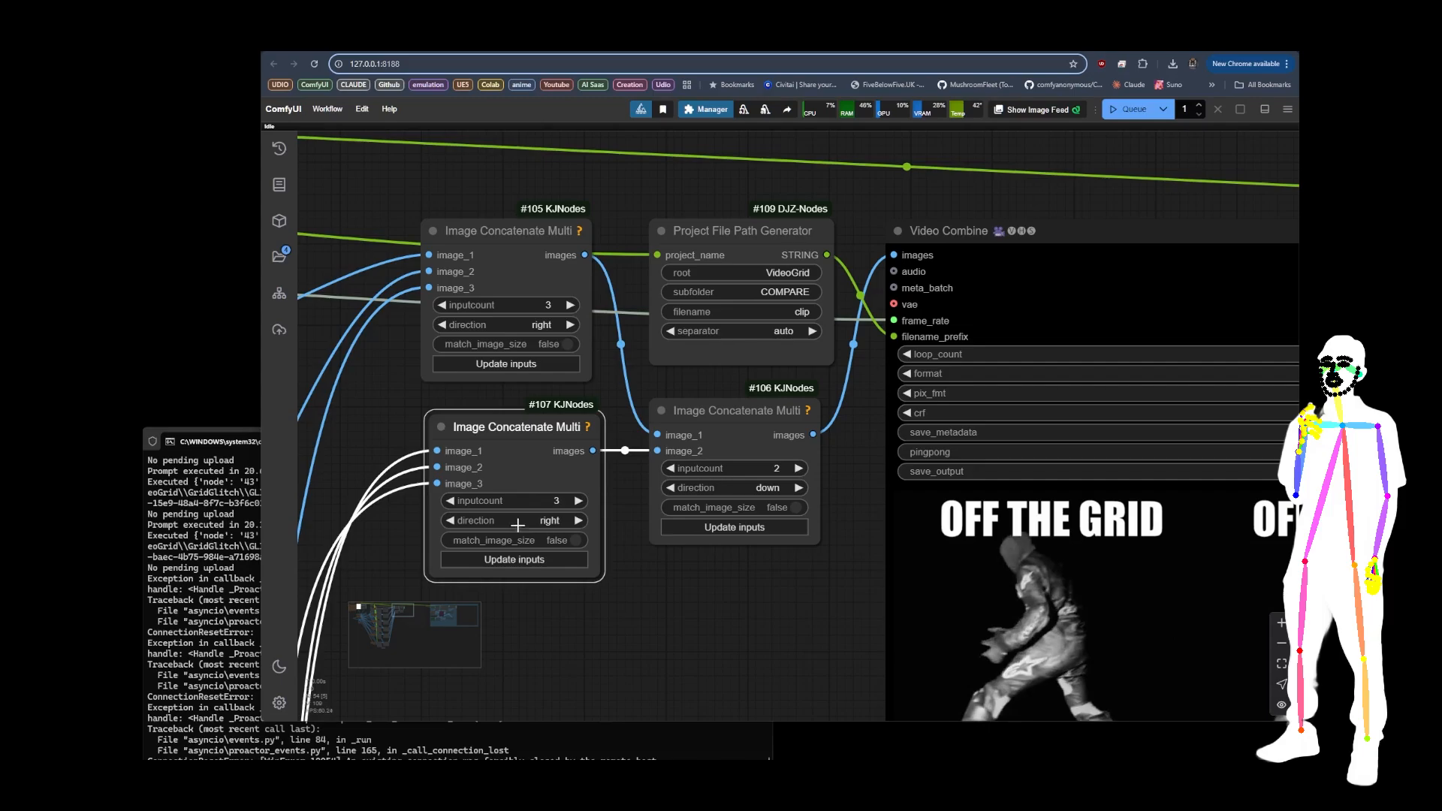
drag(757, 626, 644, 616)
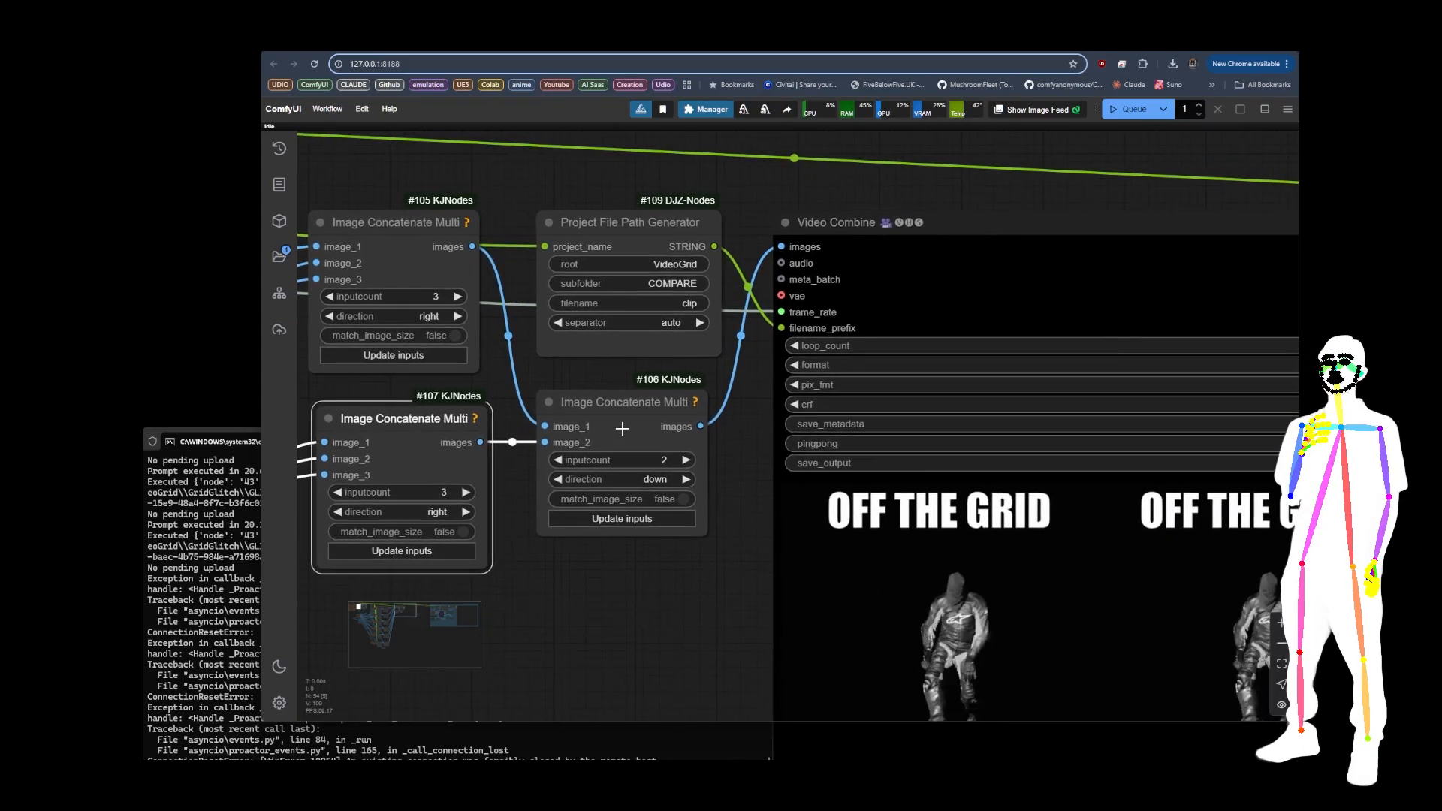
click(631, 467)
scroll(630, 347, up, 7)
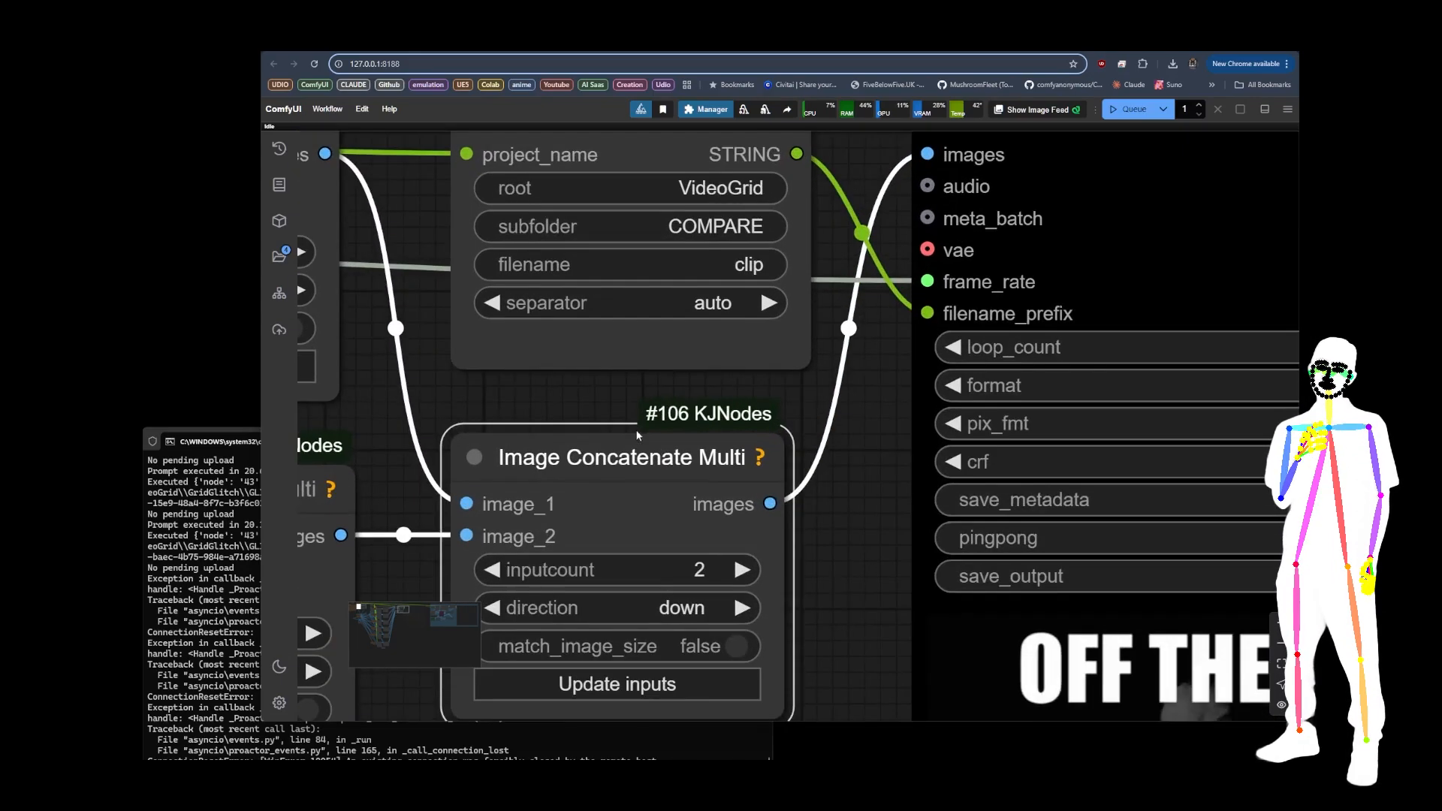
drag(651, 412, 650, 343)
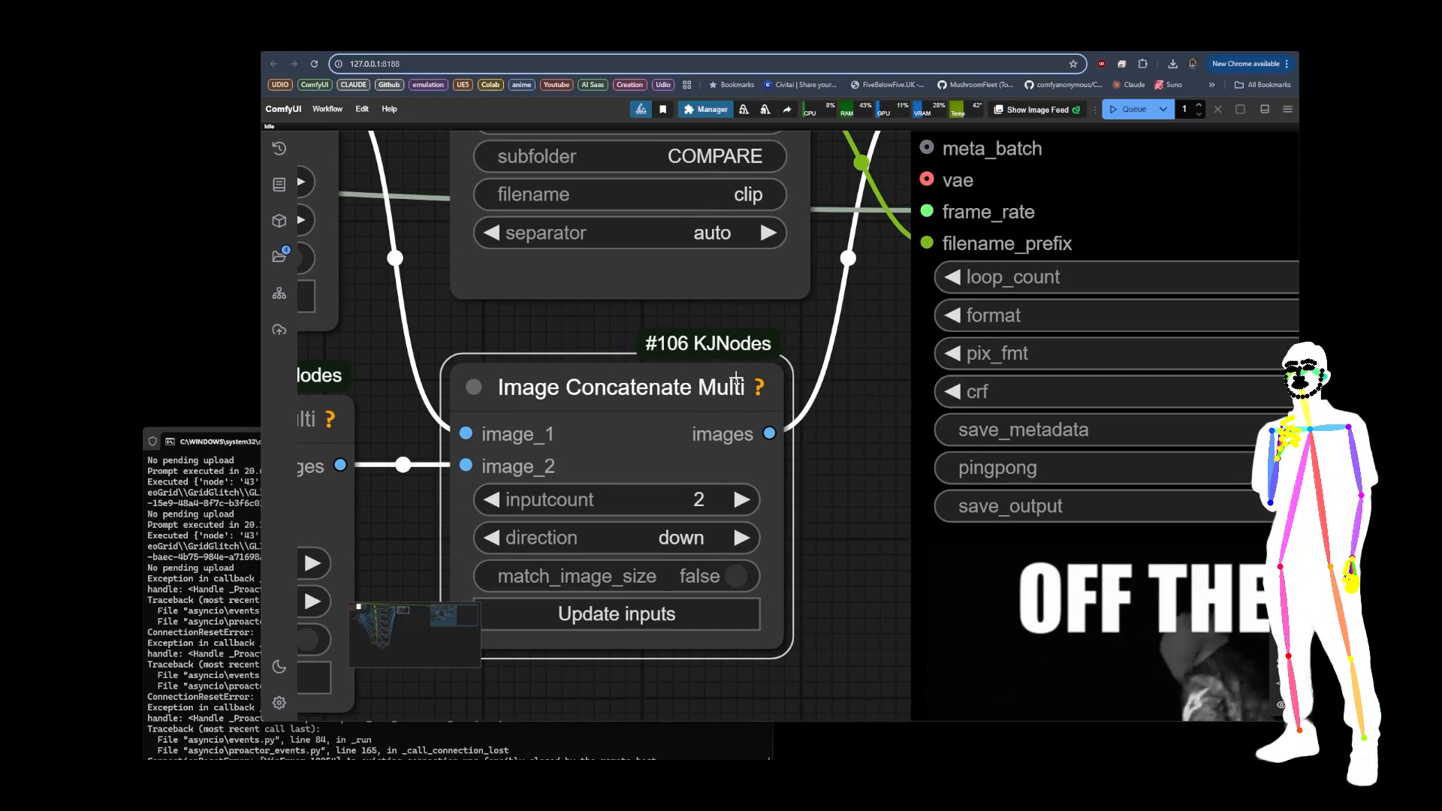
Step: Examine the plain and glitched grid outputs and the layout of the whole video grid workflow
scroll(736, 378, down, 10)
scroll(770, 367, down, 12)
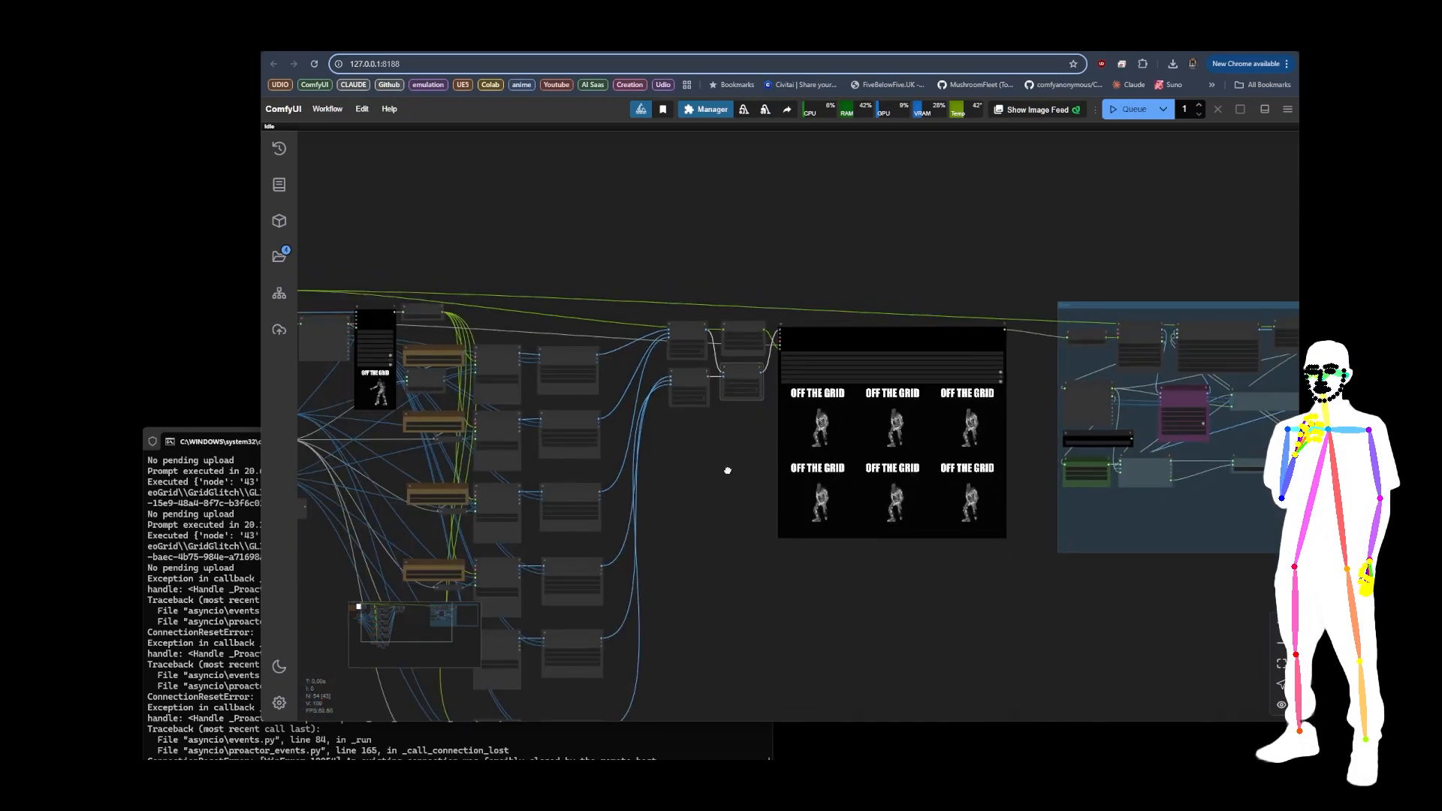
drag(729, 469, 435, 424)
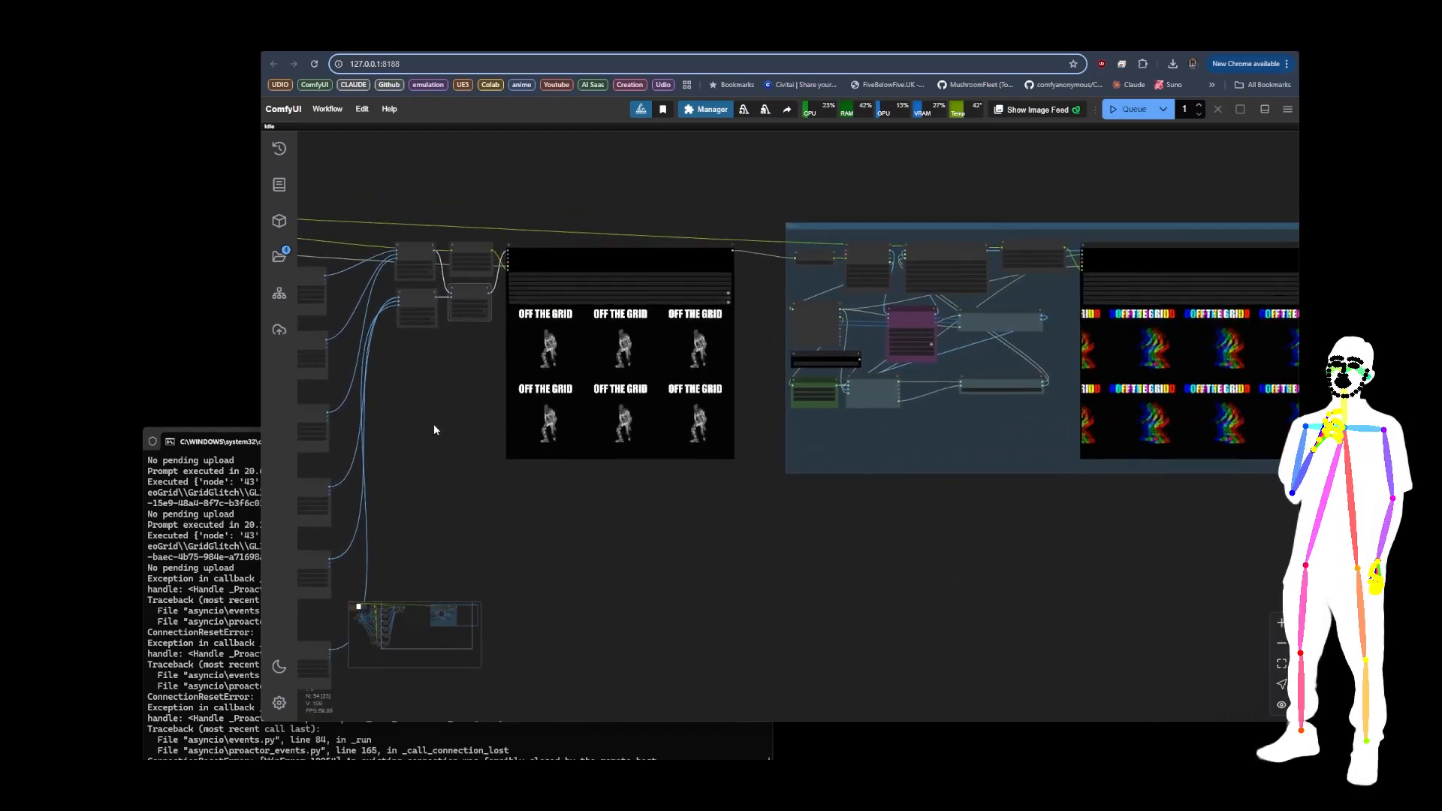
drag(798, 526, 533, 523)
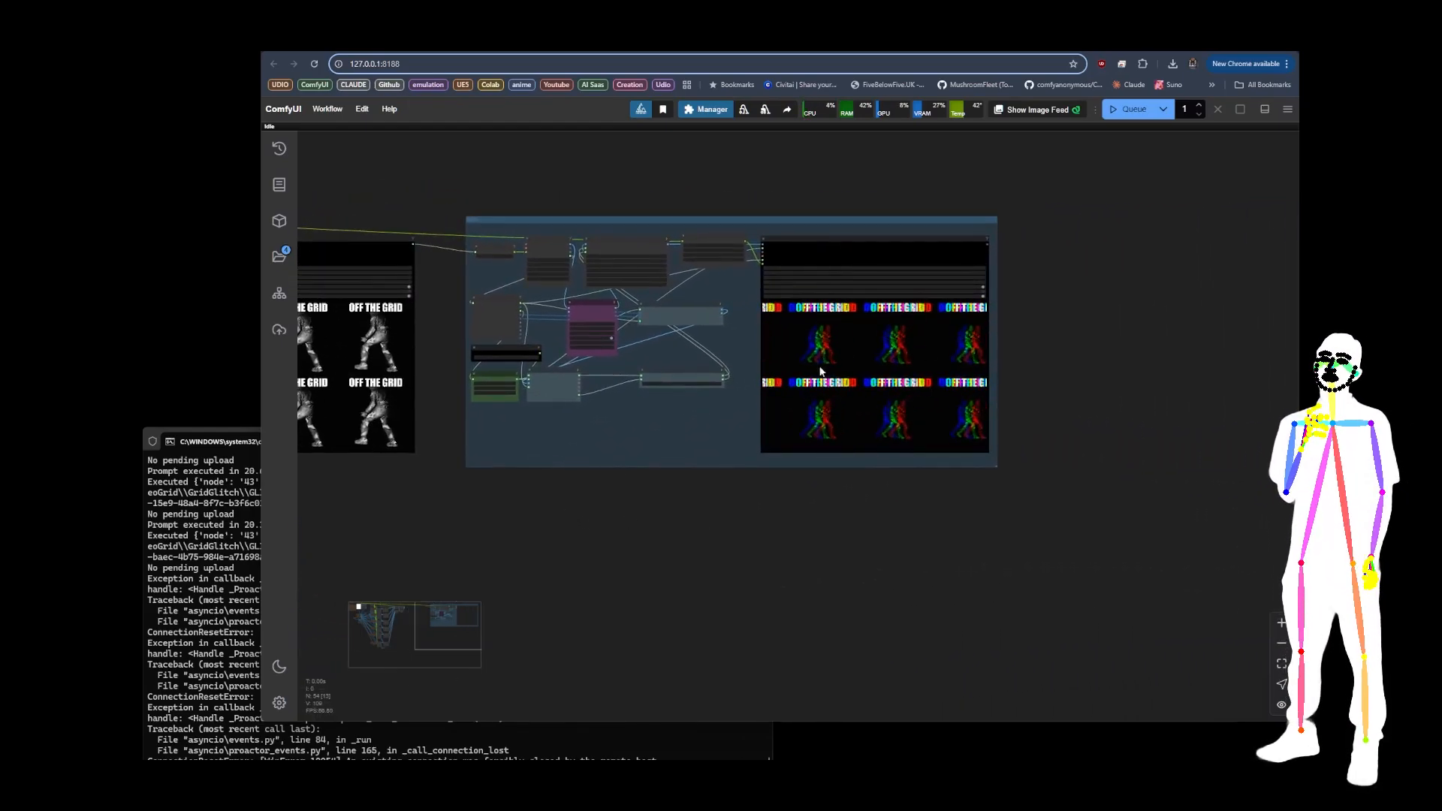
scroll(881, 492, down, 4)
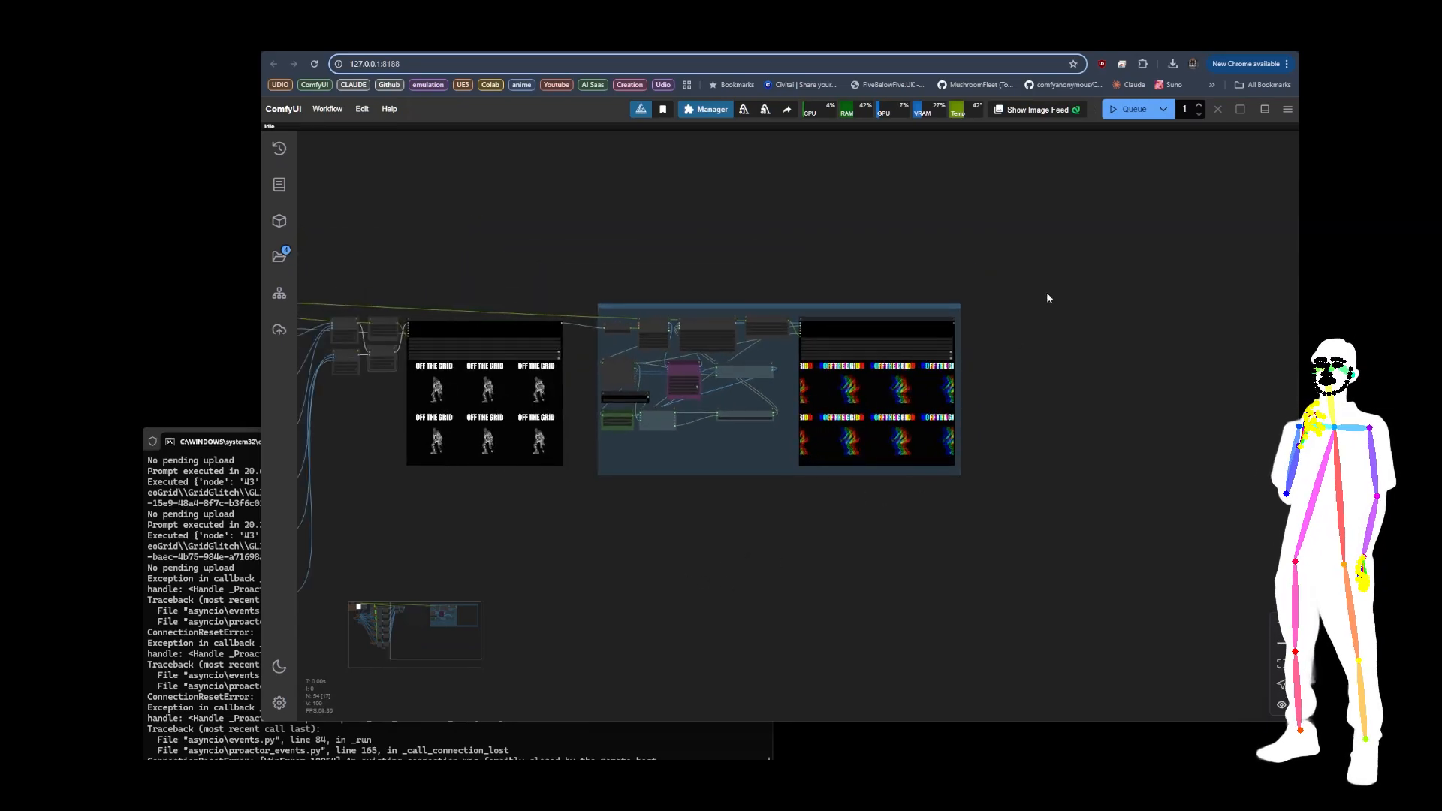
scroll(999, 260, down, 5)
drag(730, 415, 759, 416)
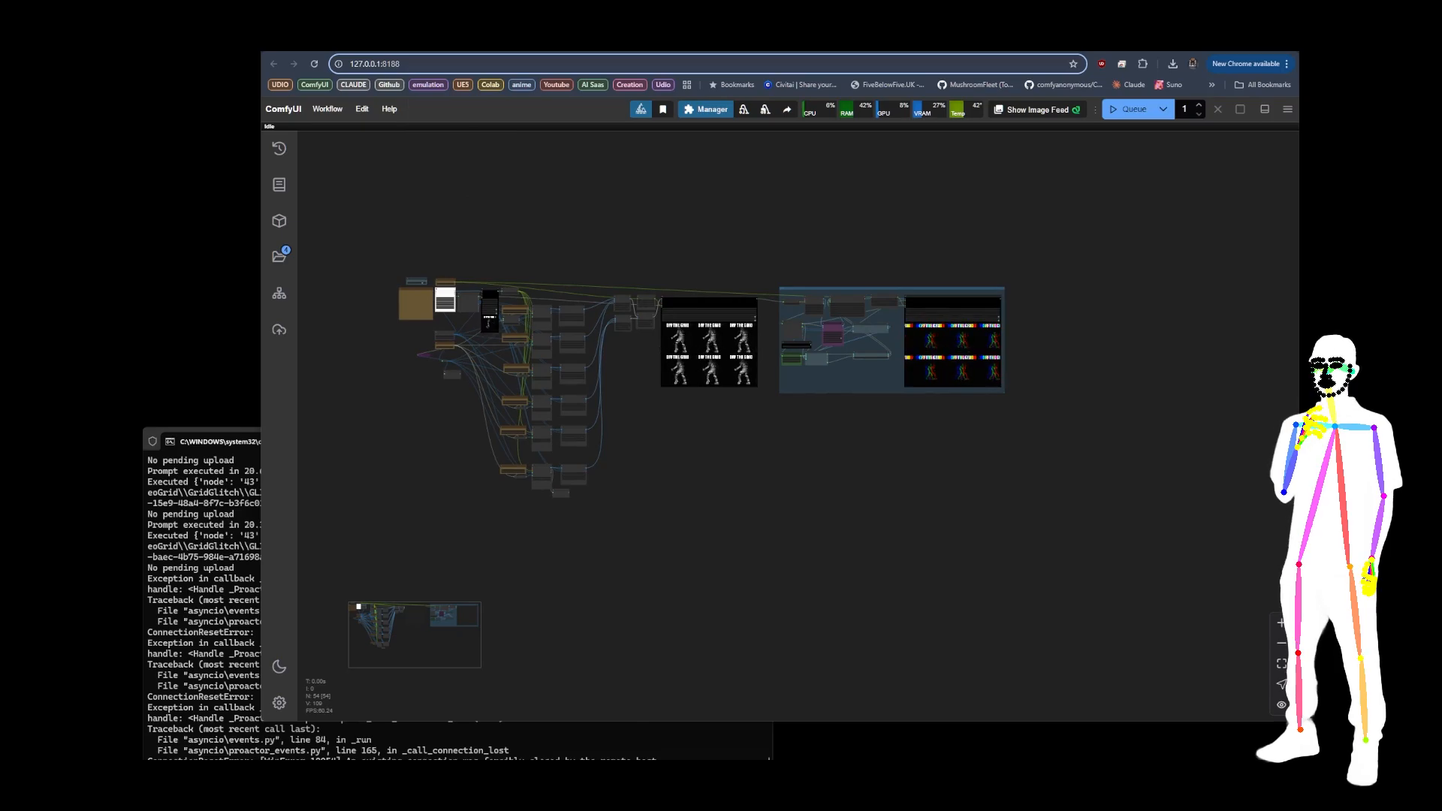
Step: Load Toda-Tools-Faceswap-Reactor-v20.json from the Toda-Tools Faceswap folder into ComfyUI
drag(781, 379, 801, 220)
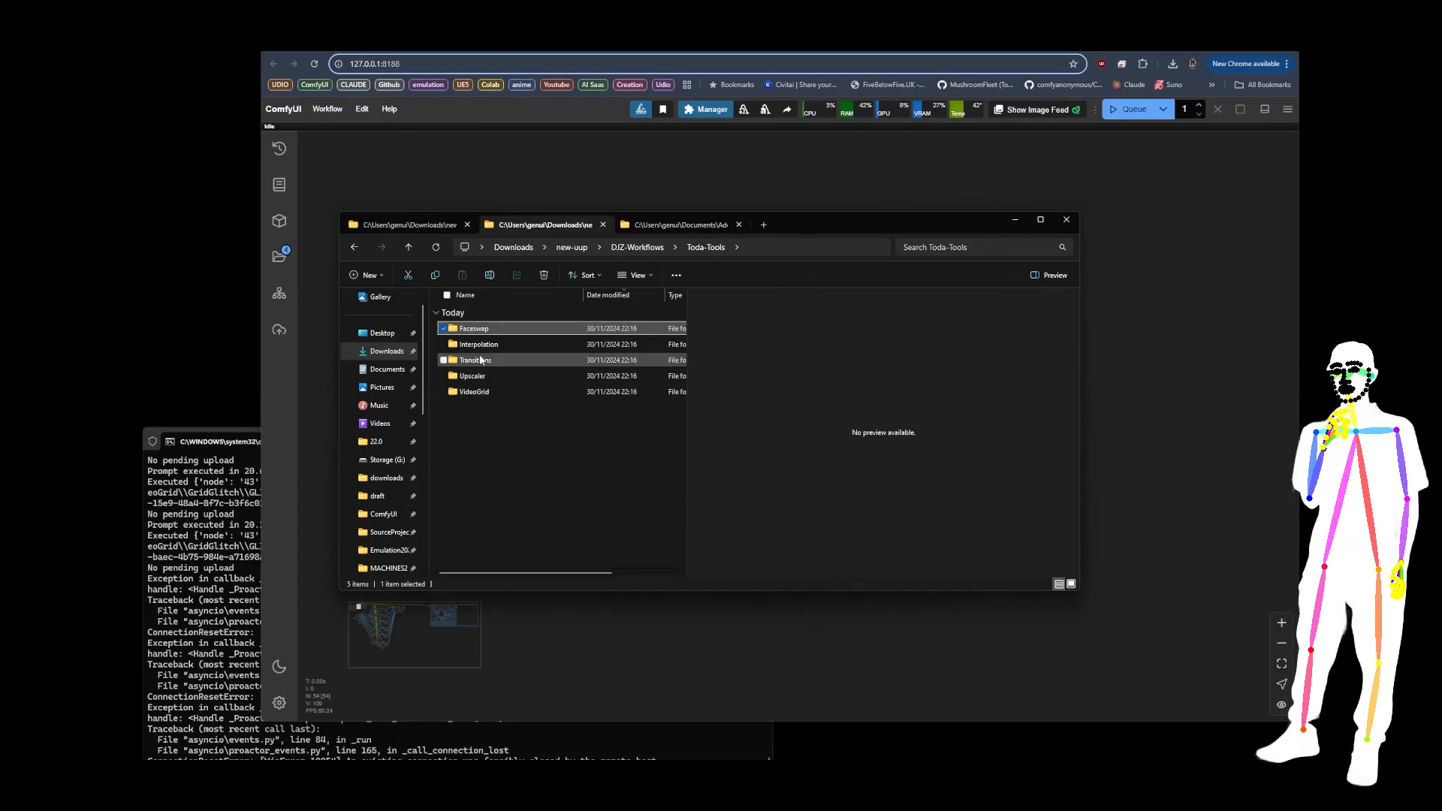
double_click(475, 329)
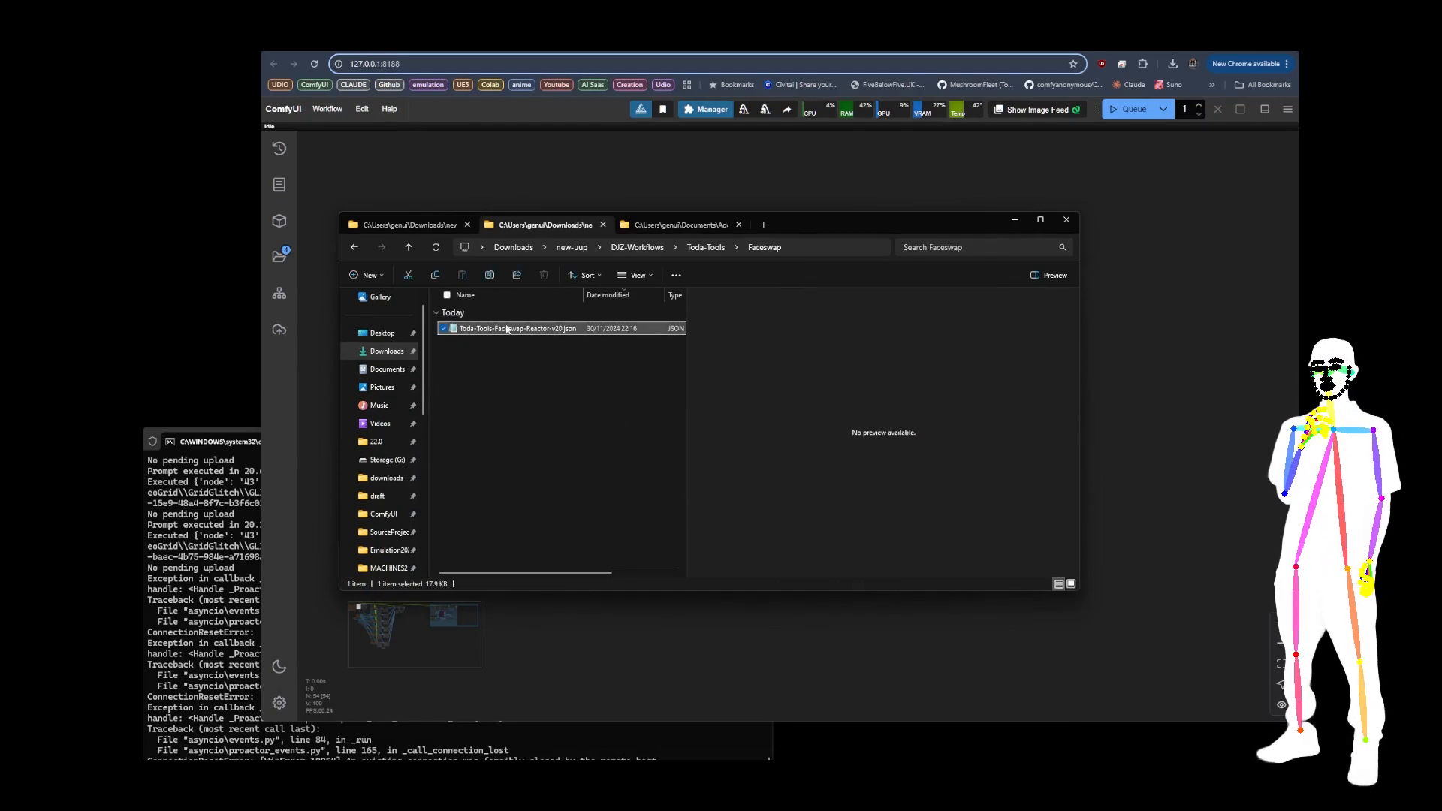
drag(514, 332, 584, 186)
Step: Examine the faceswap workflow's video loading and ReActor nodes, and review the face models offered by the Load Face Model node
scroll(633, 343, up, 10)
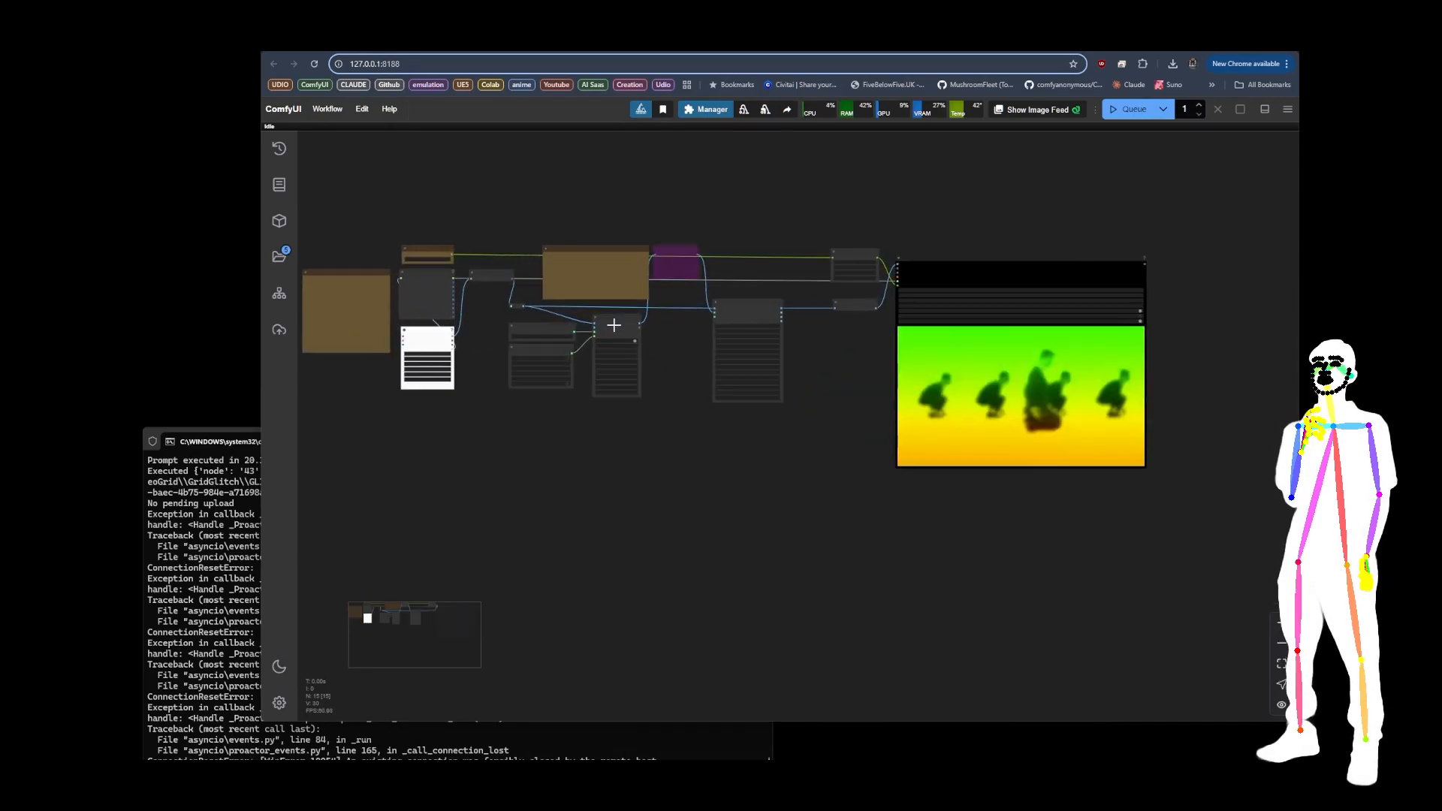
drag(661, 341, 690, 351)
scroll(721, 327, up, 5)
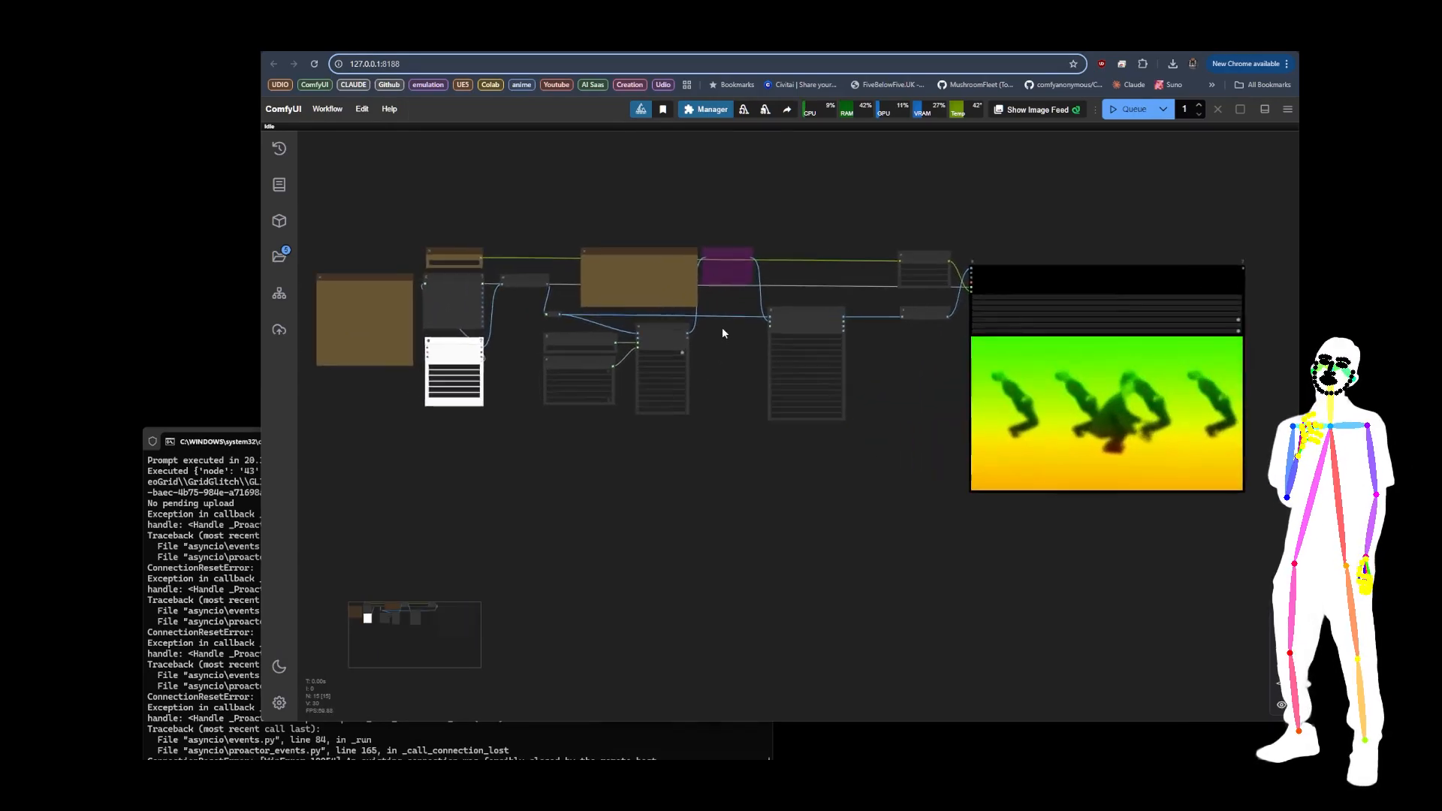
drag(761, 390, 831, 403)
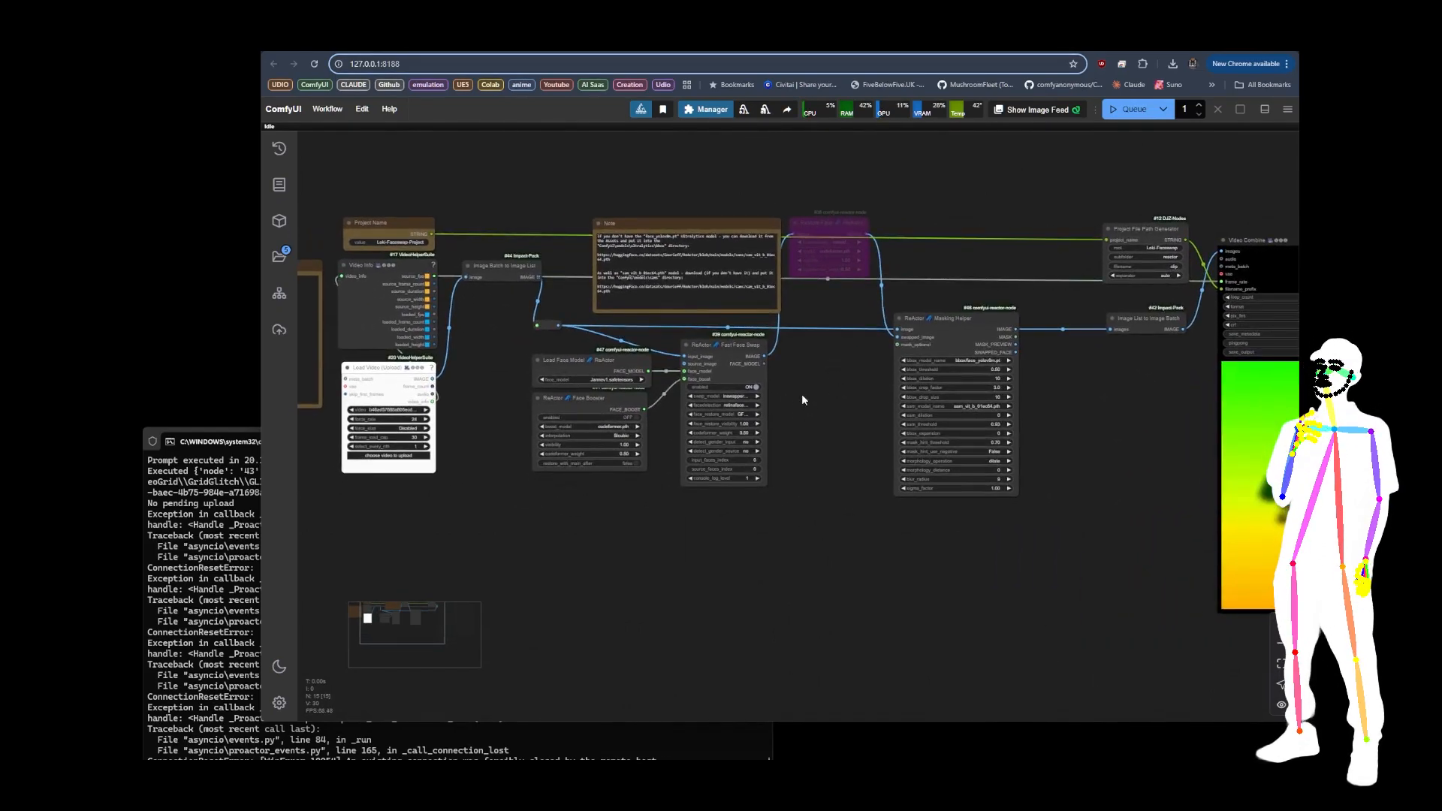
drag(489, 502, 609, 496)
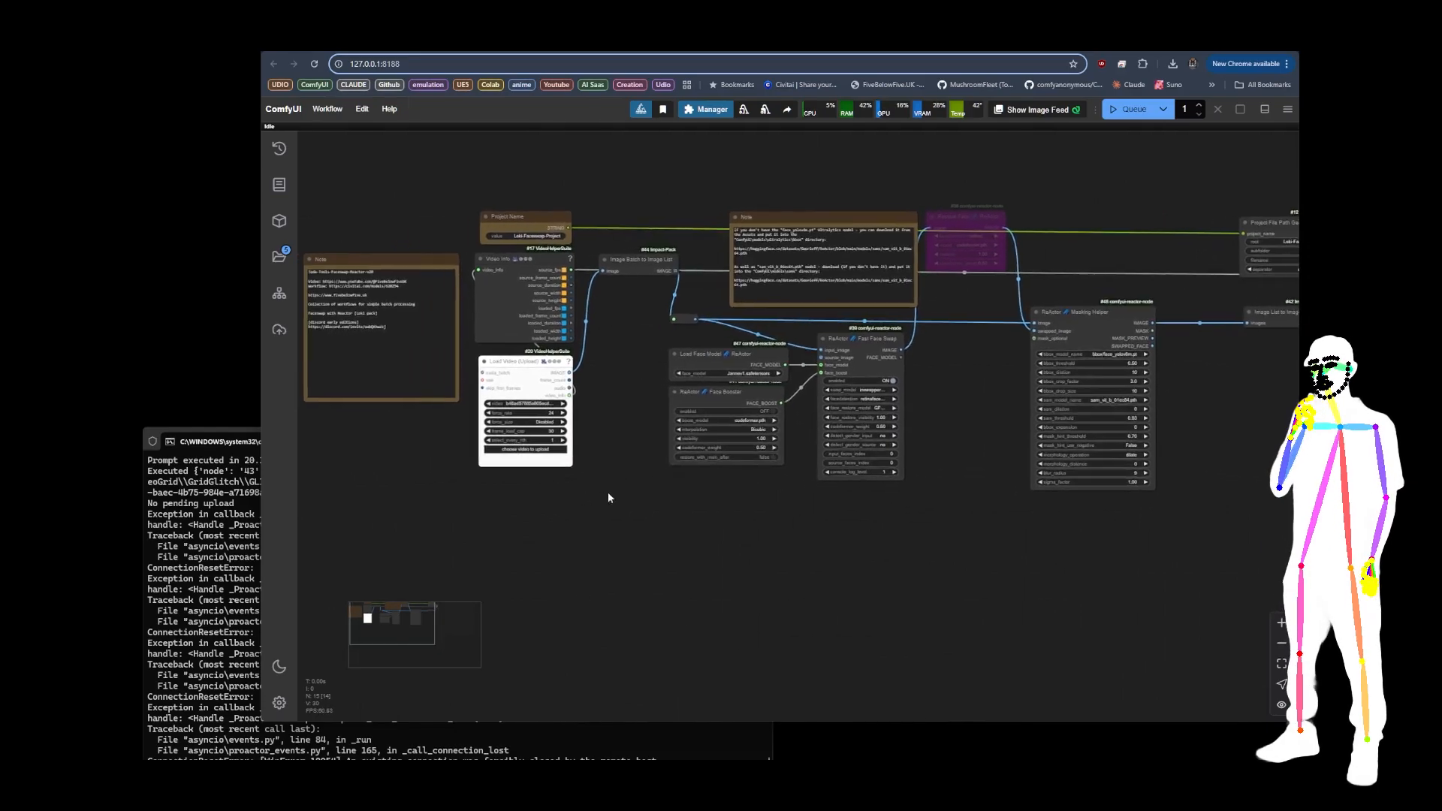
scroll(569, 520, up, 10)
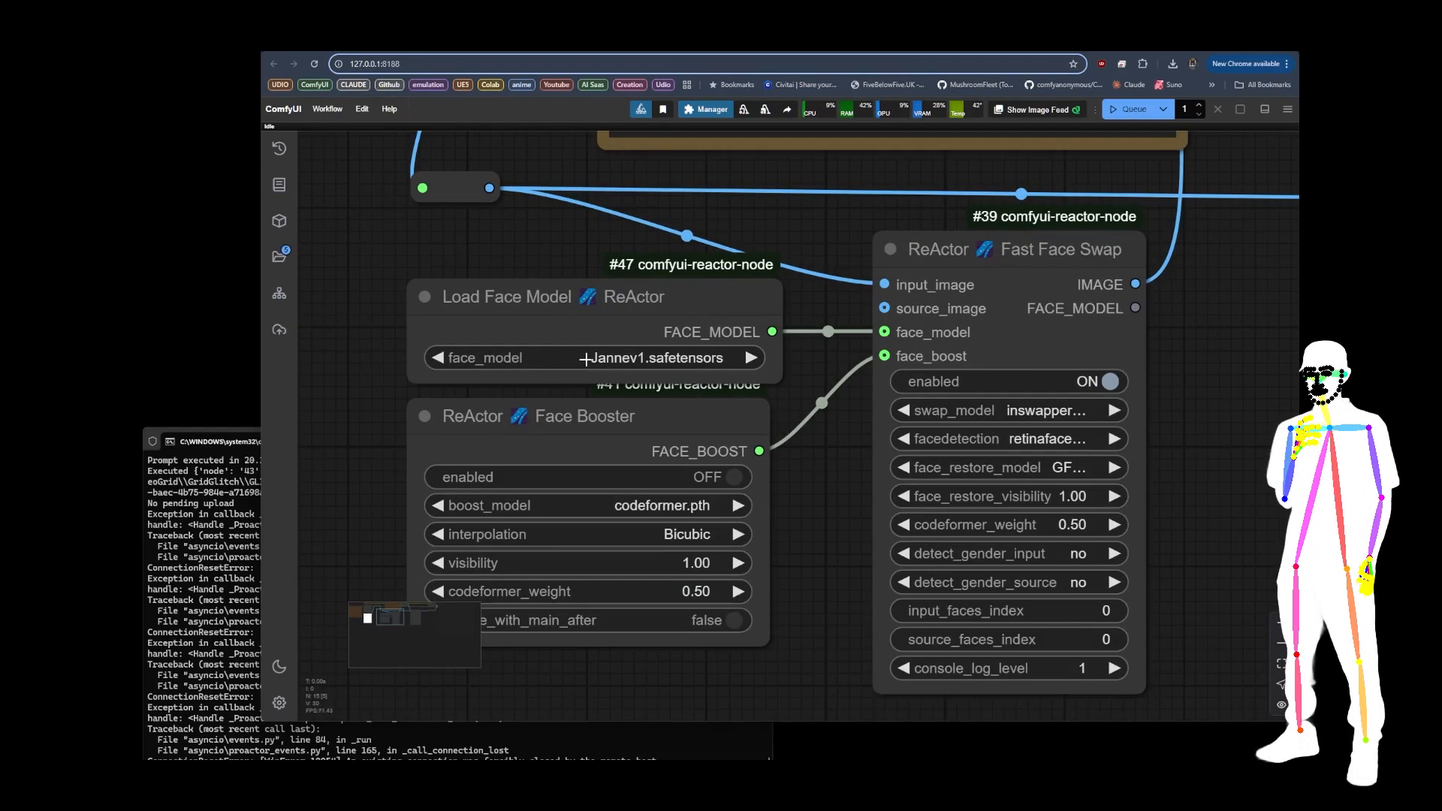
click(585, 359)
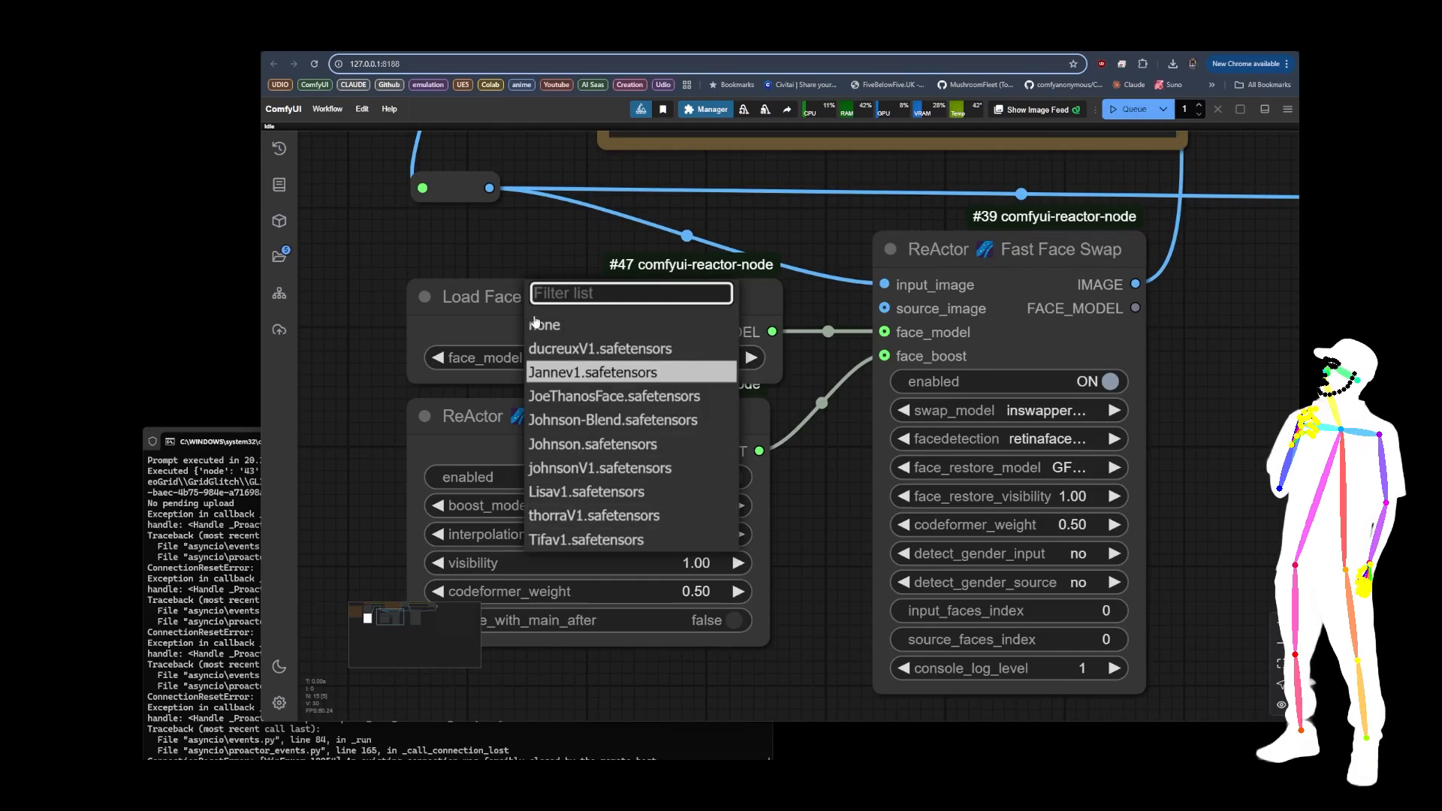
click(410, 256)
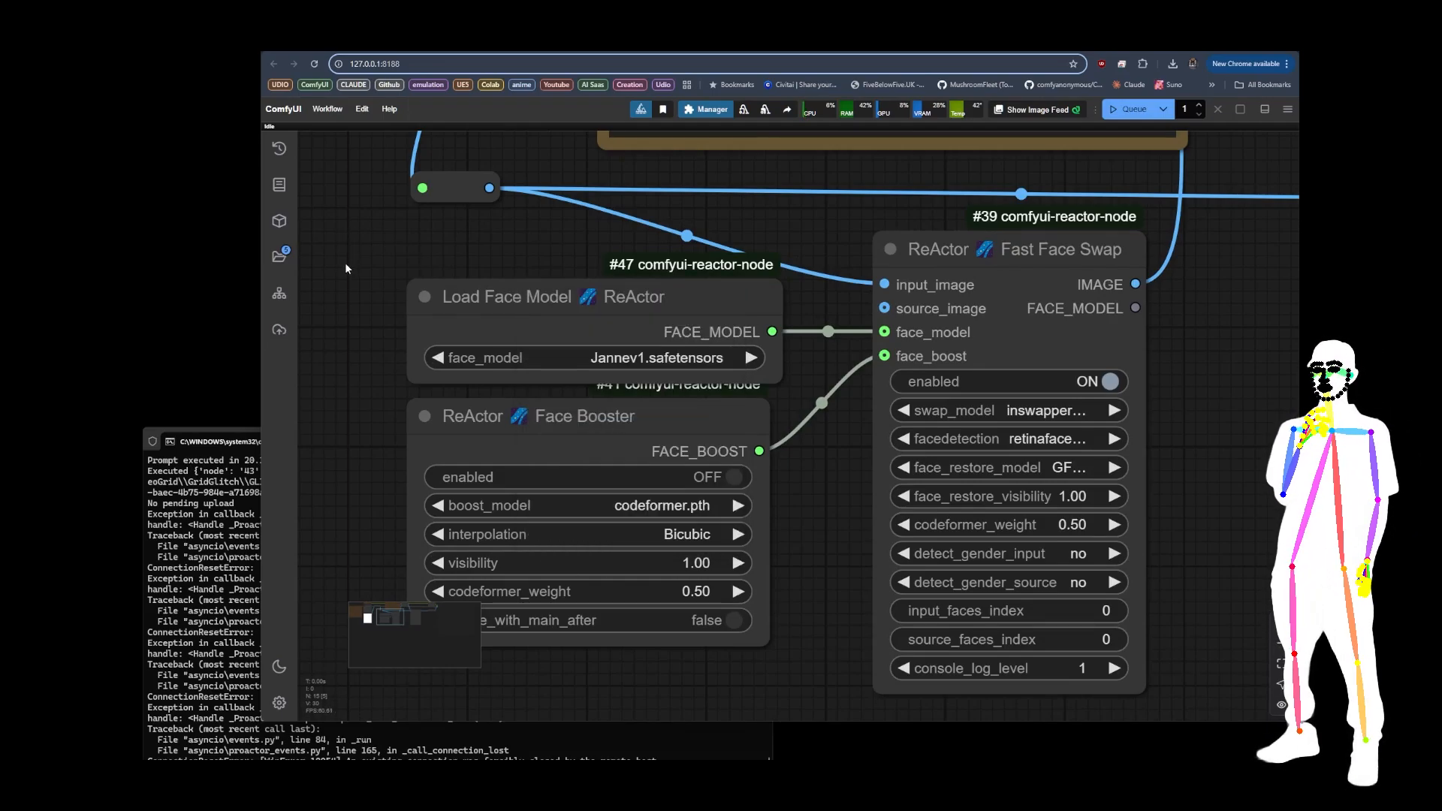
Step: Add a Save Face Model ReActor node in the empty space below the Face Booster node
scroll(349, 263, down, 6)
scroll(512, 483, up, 3)
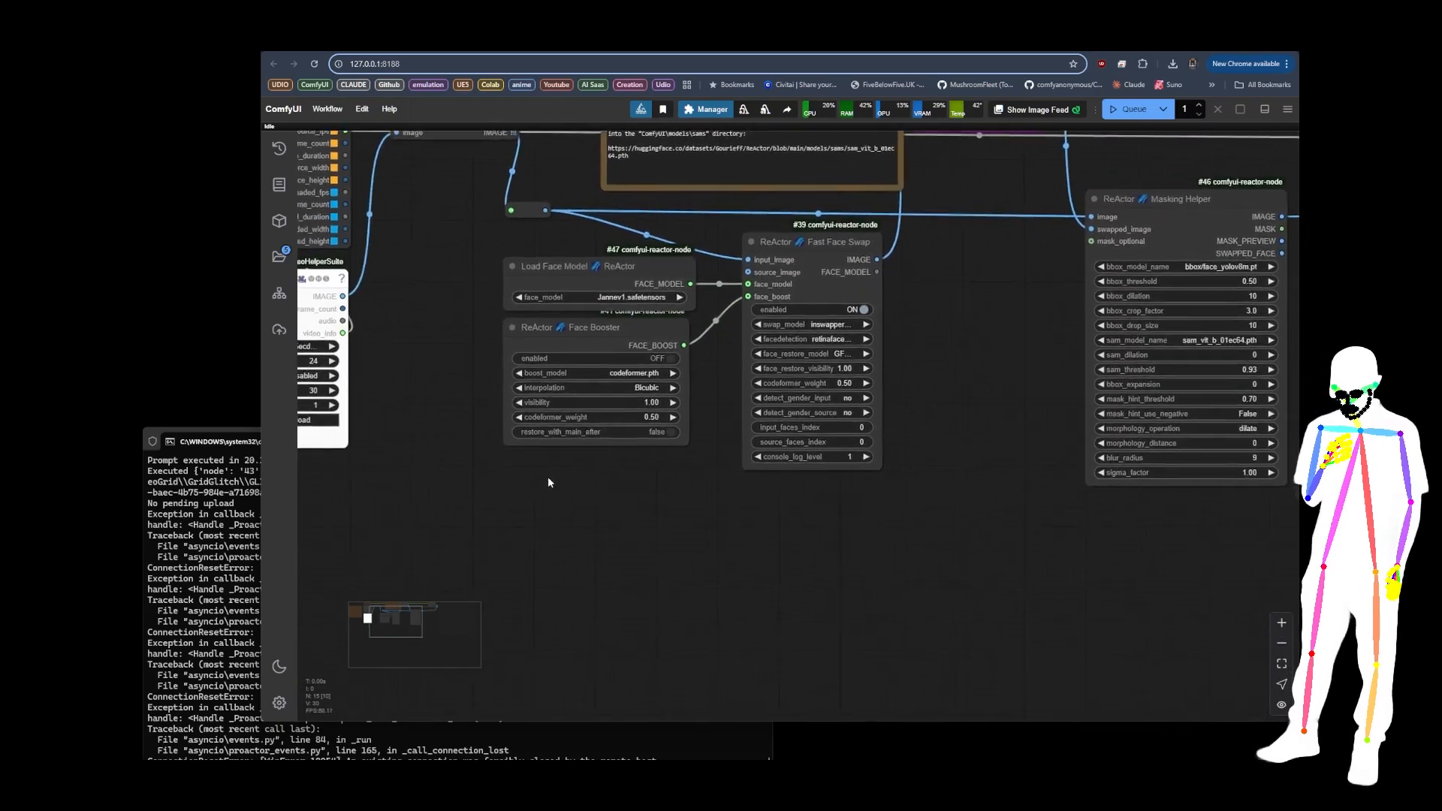
drag(548, 479, 560, 471)
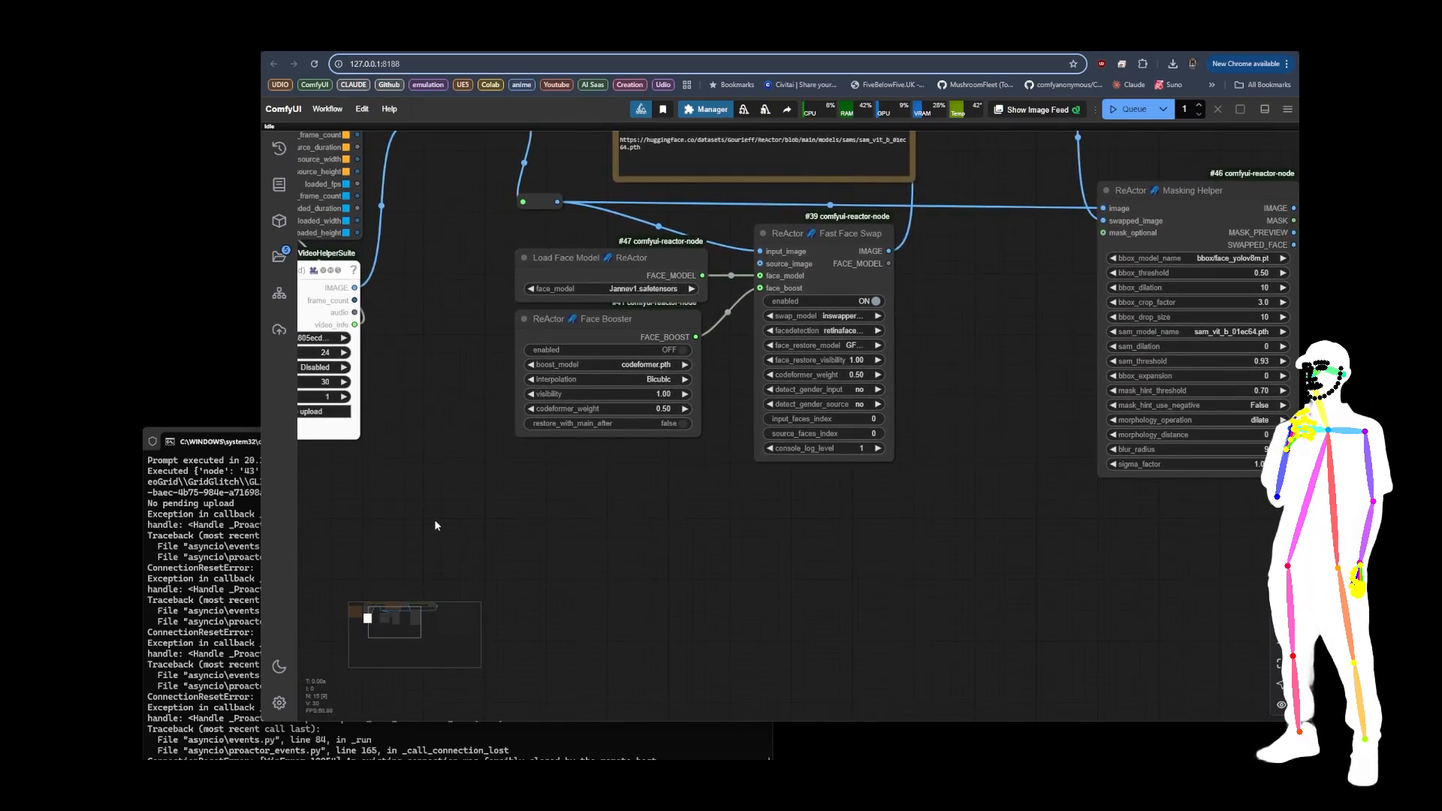
double_click(461, 538)
text(save)
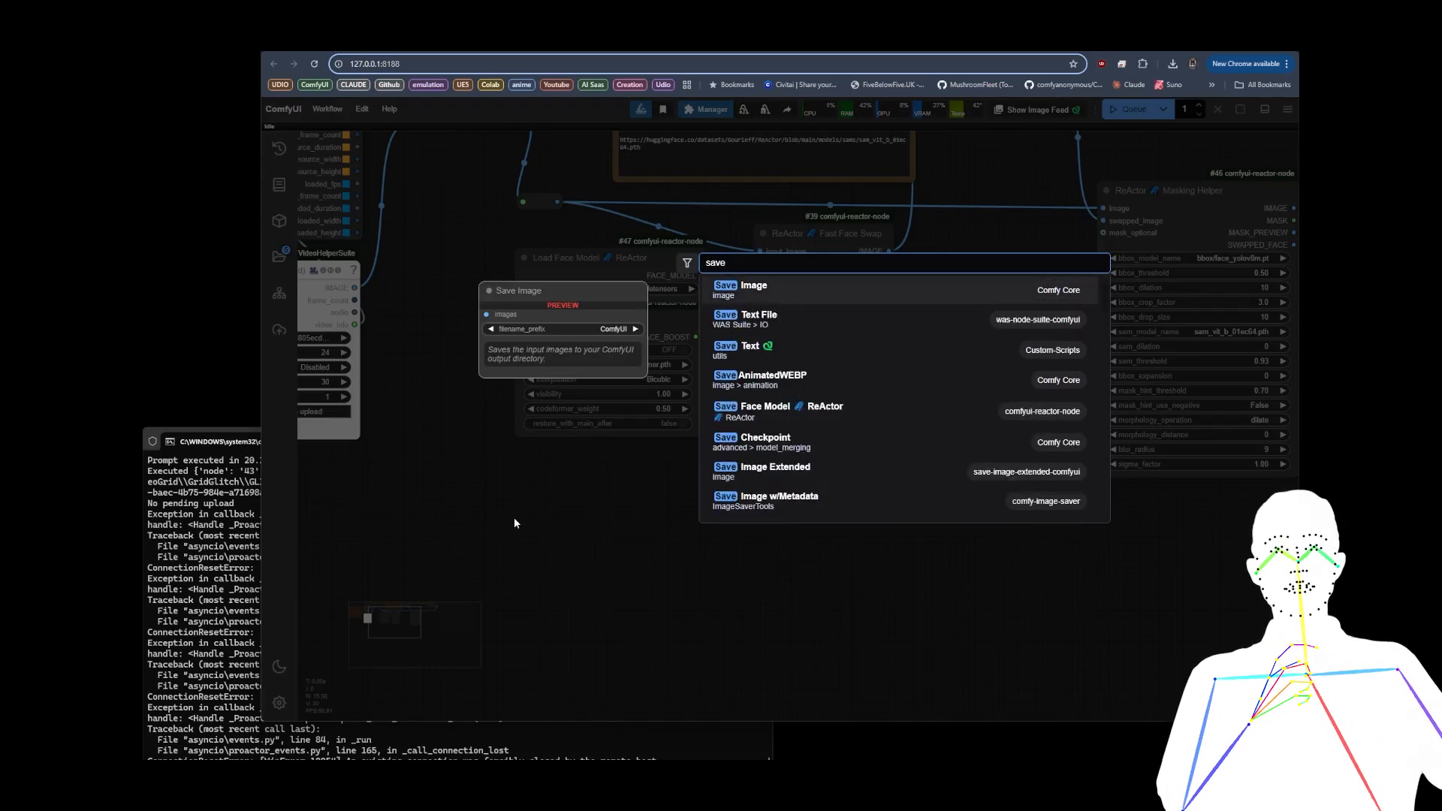
text( face)
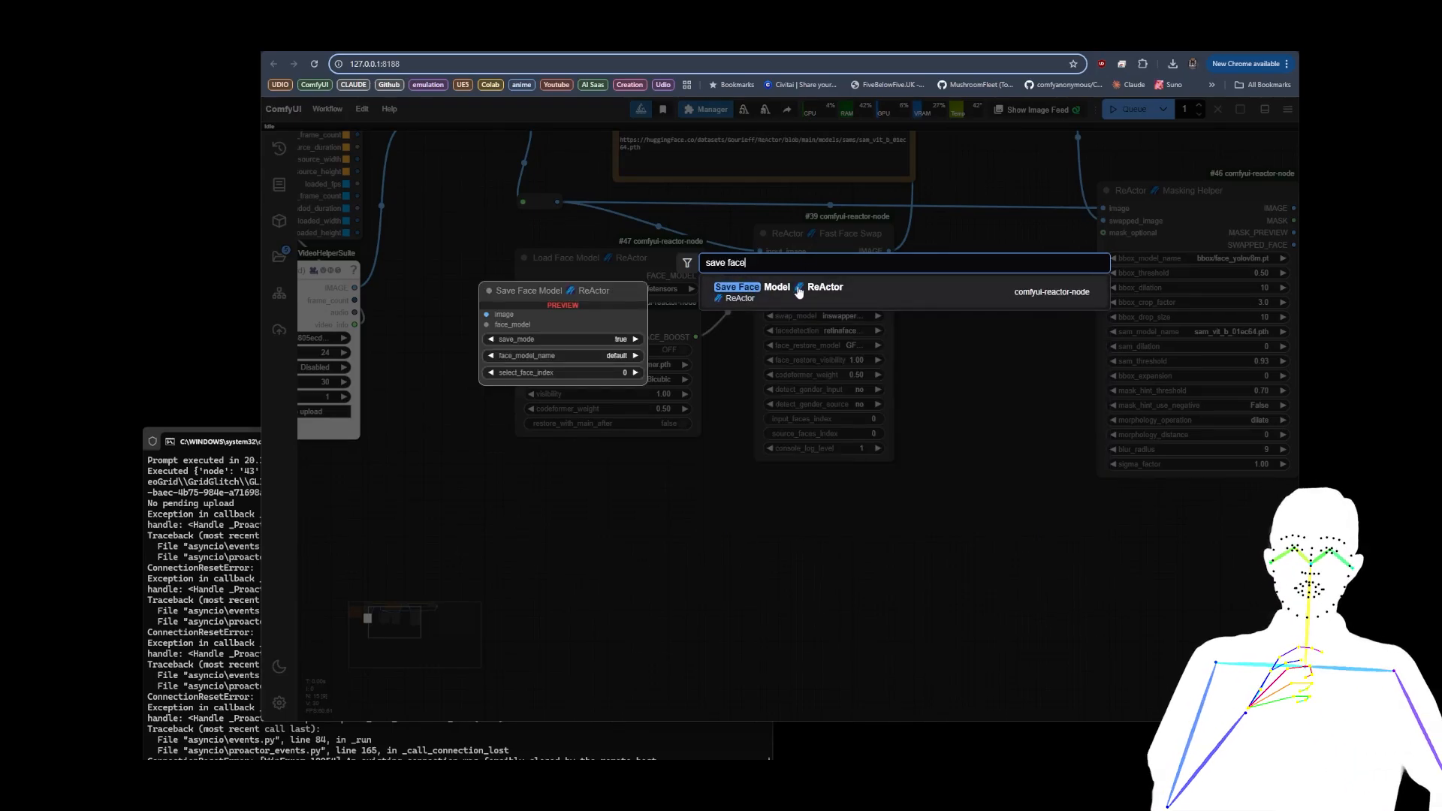
click(799, 292)
drag(554, 521, 610, 501)
drag(760, 556, 860, 457)
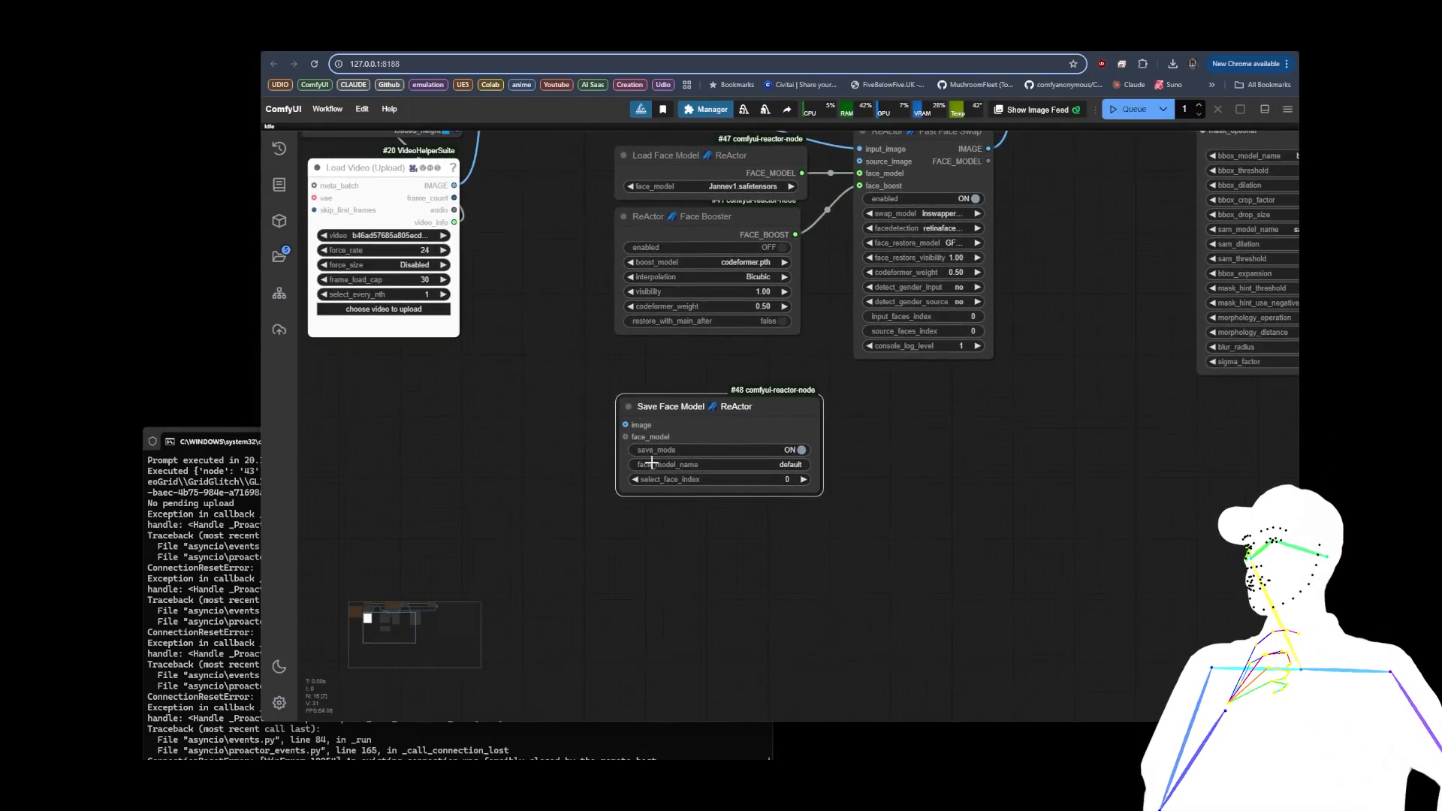
Step: Feed the Save Face Model node's image input from a new Load Image node and space the two nodes apart
click(787, 465)
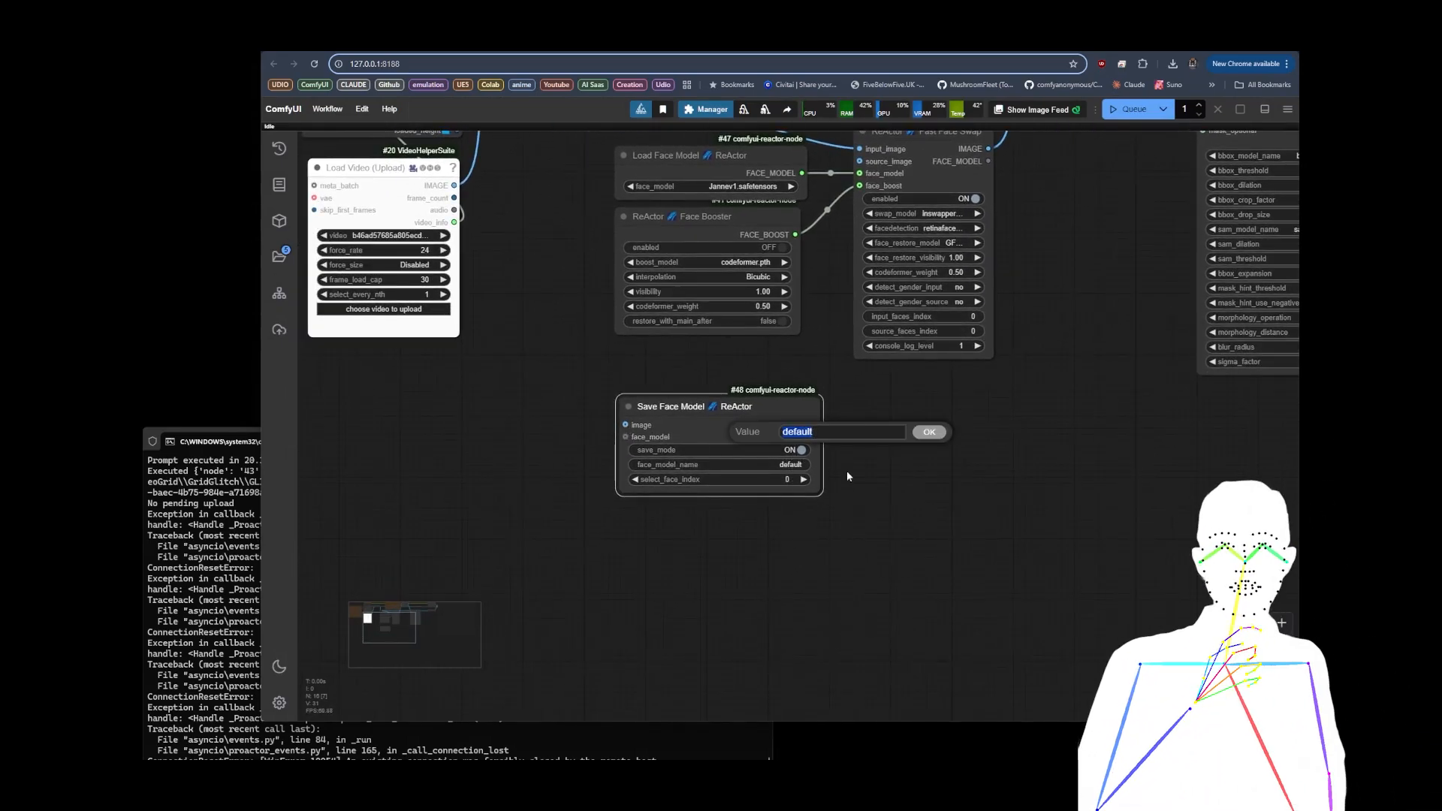
drag(625, 425, 490, 426)
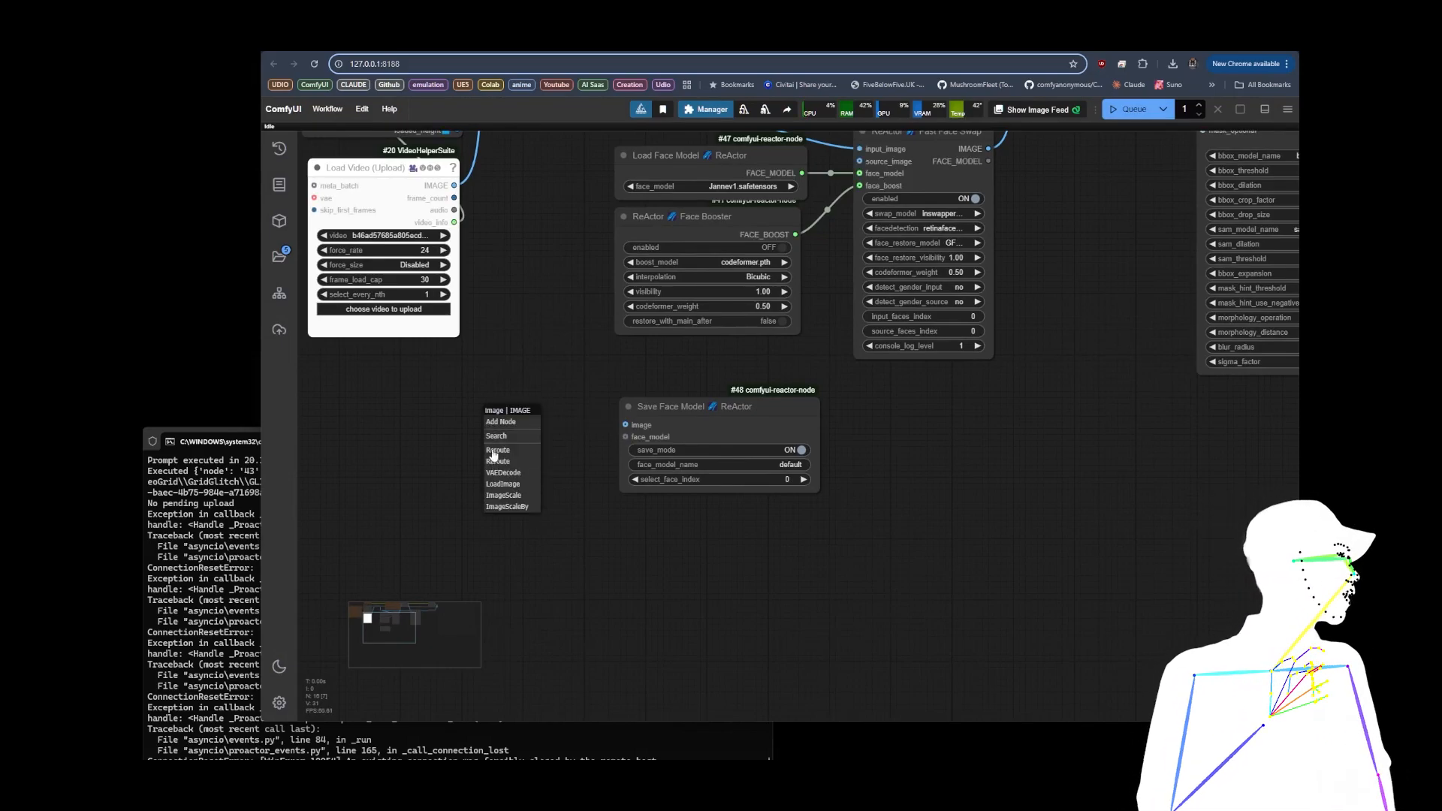
click(500, 485)
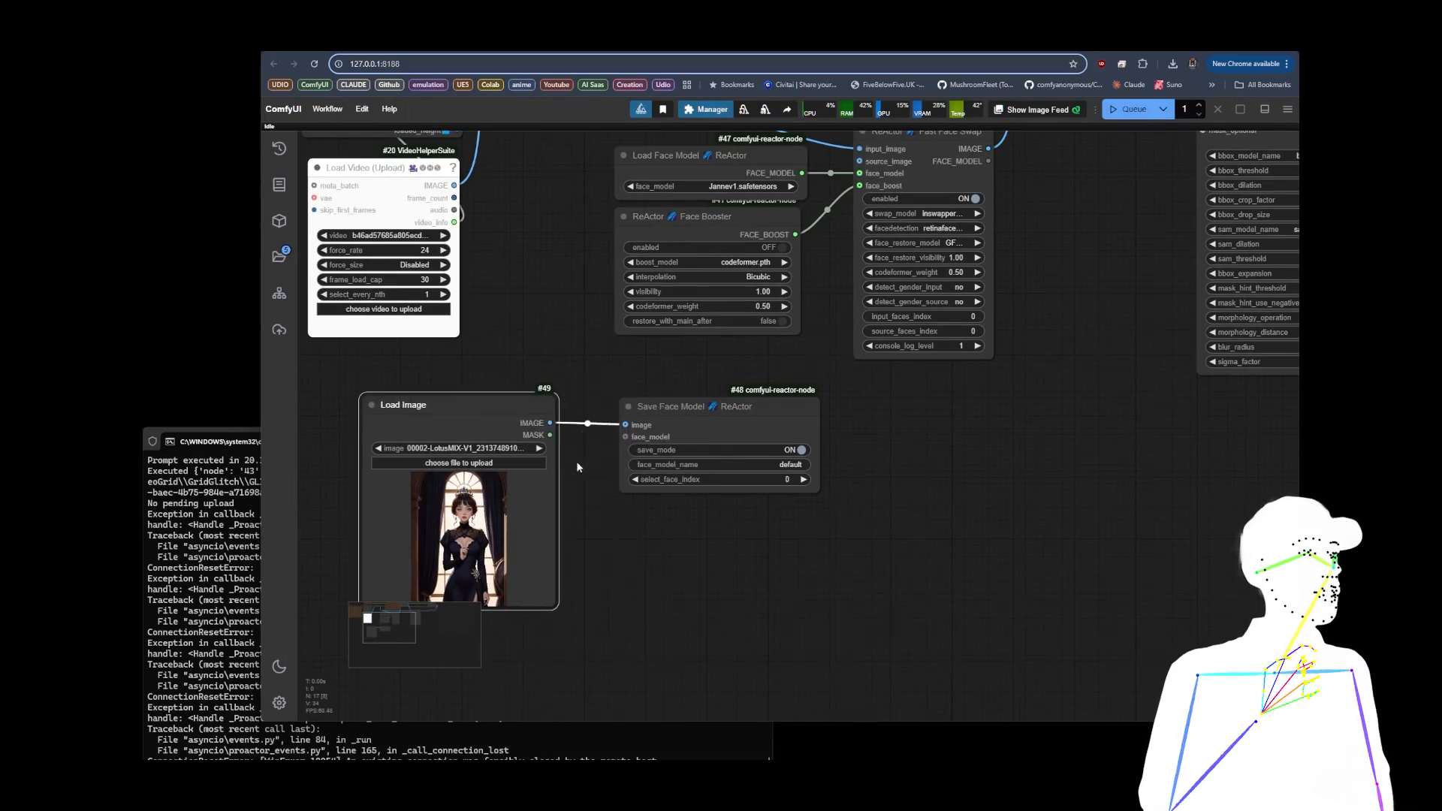
drag(730, 423, 907, 422)
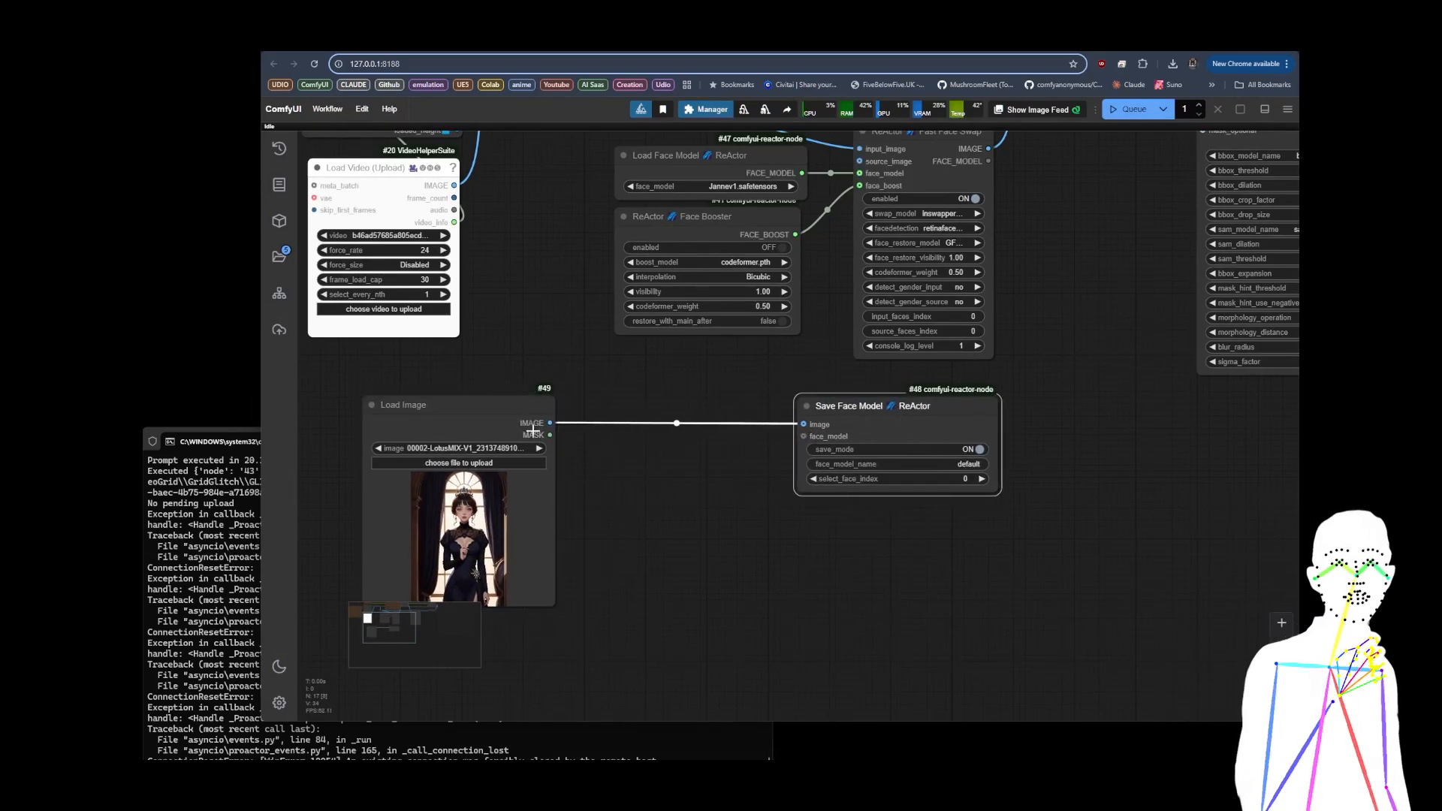
Step: Add a Batch Images node fed by the Load Image output and place it between Load Image and Save Face Model
drag(550, 423, 647, 492)
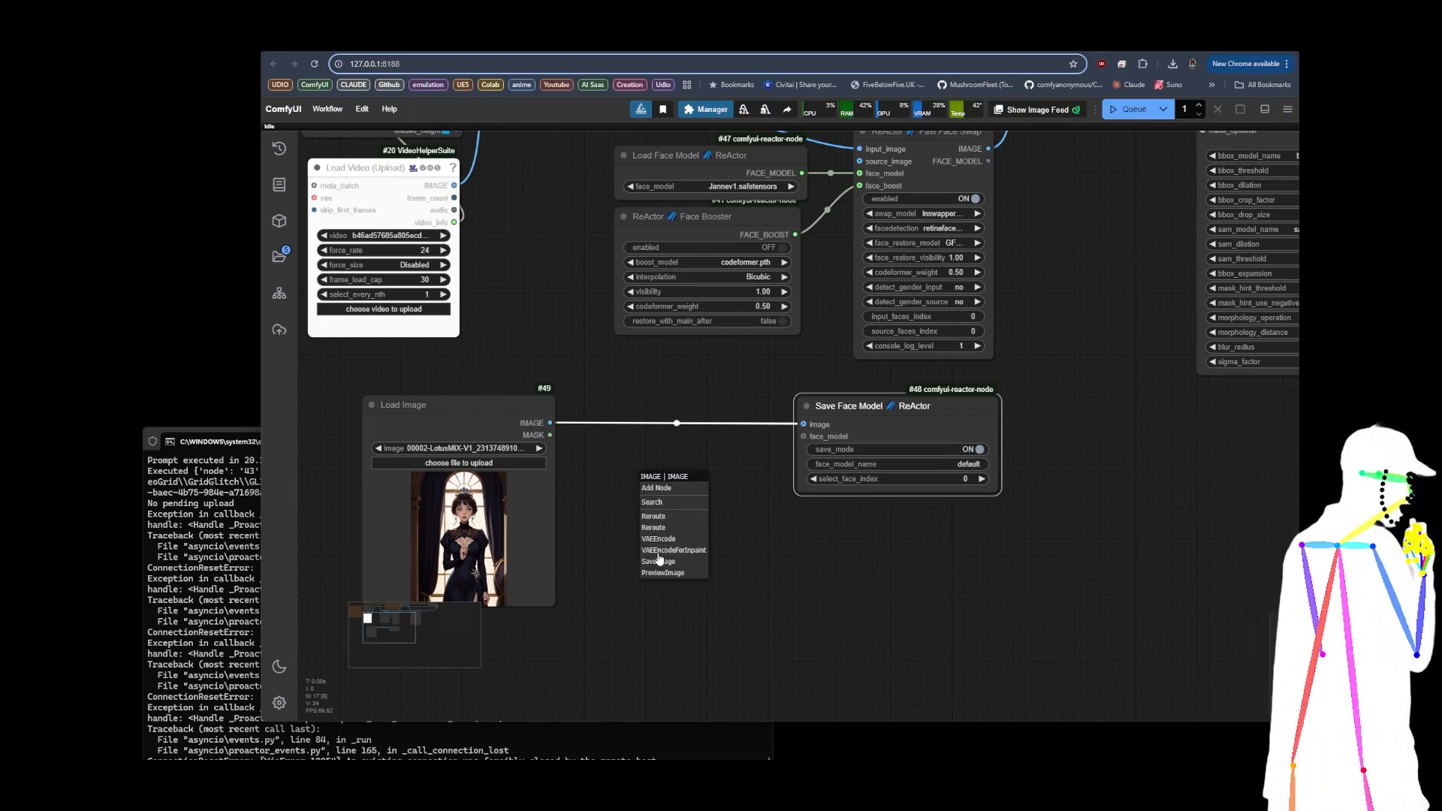
click(652, 503)
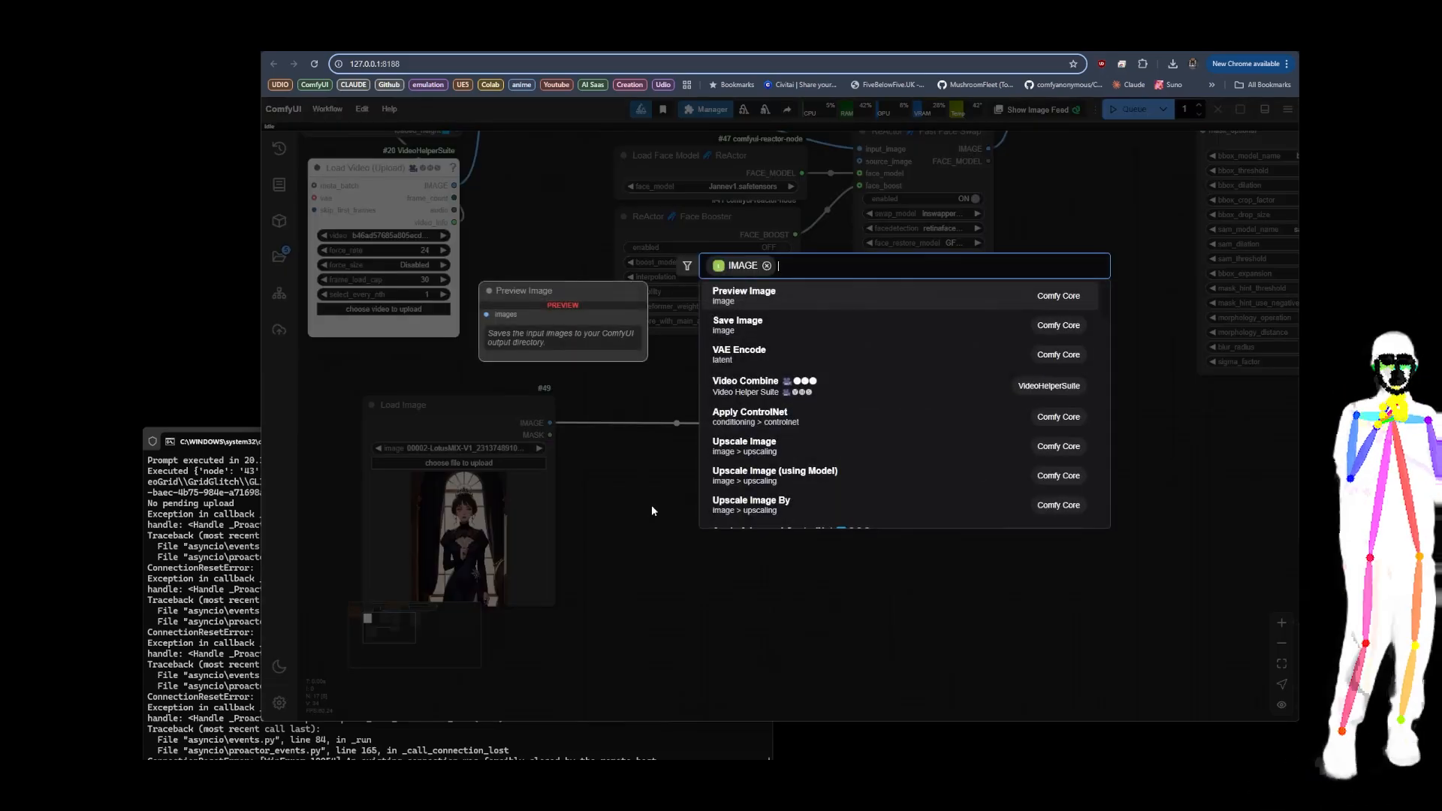
text(bat)
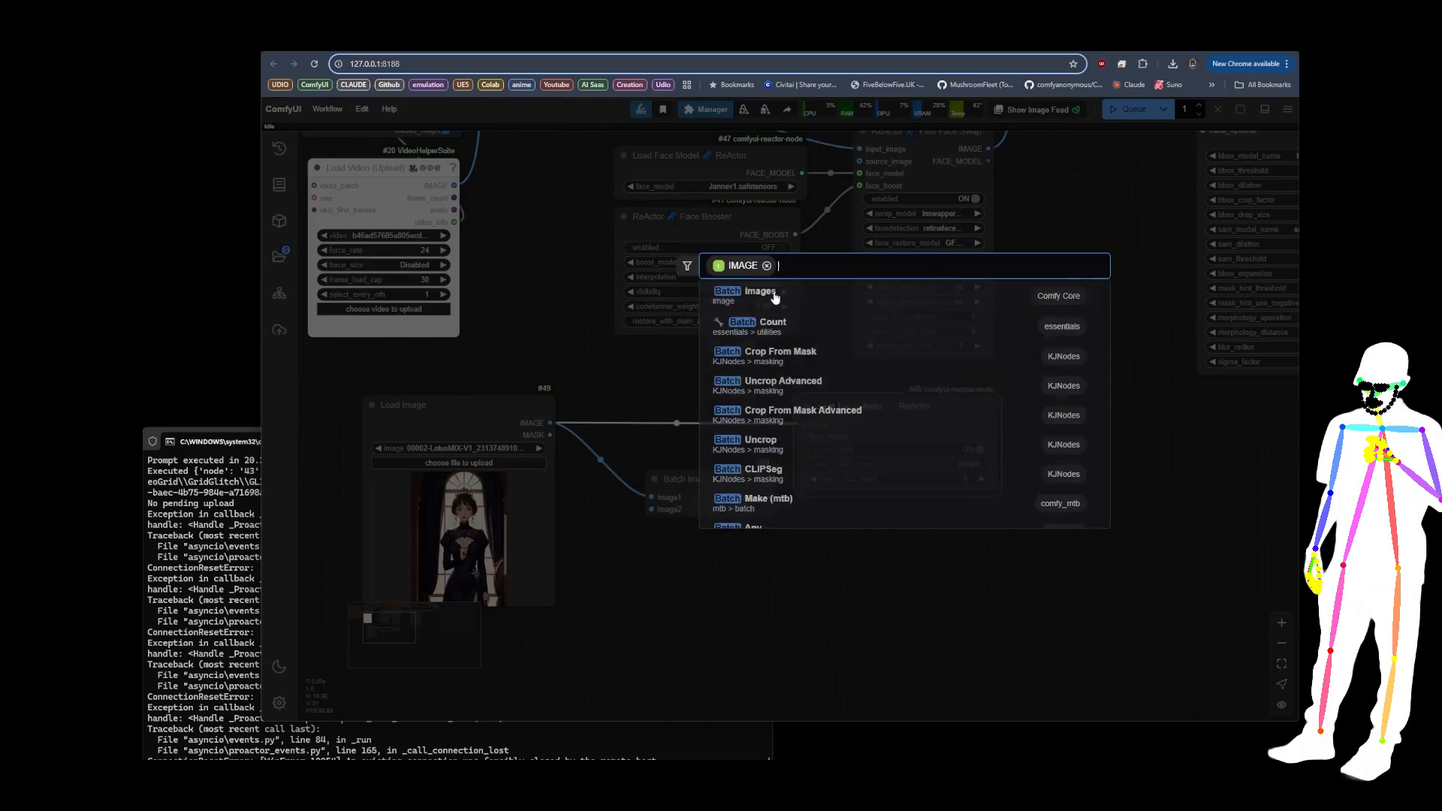
click(773, 297)
drag(688, 483, 675, 451)
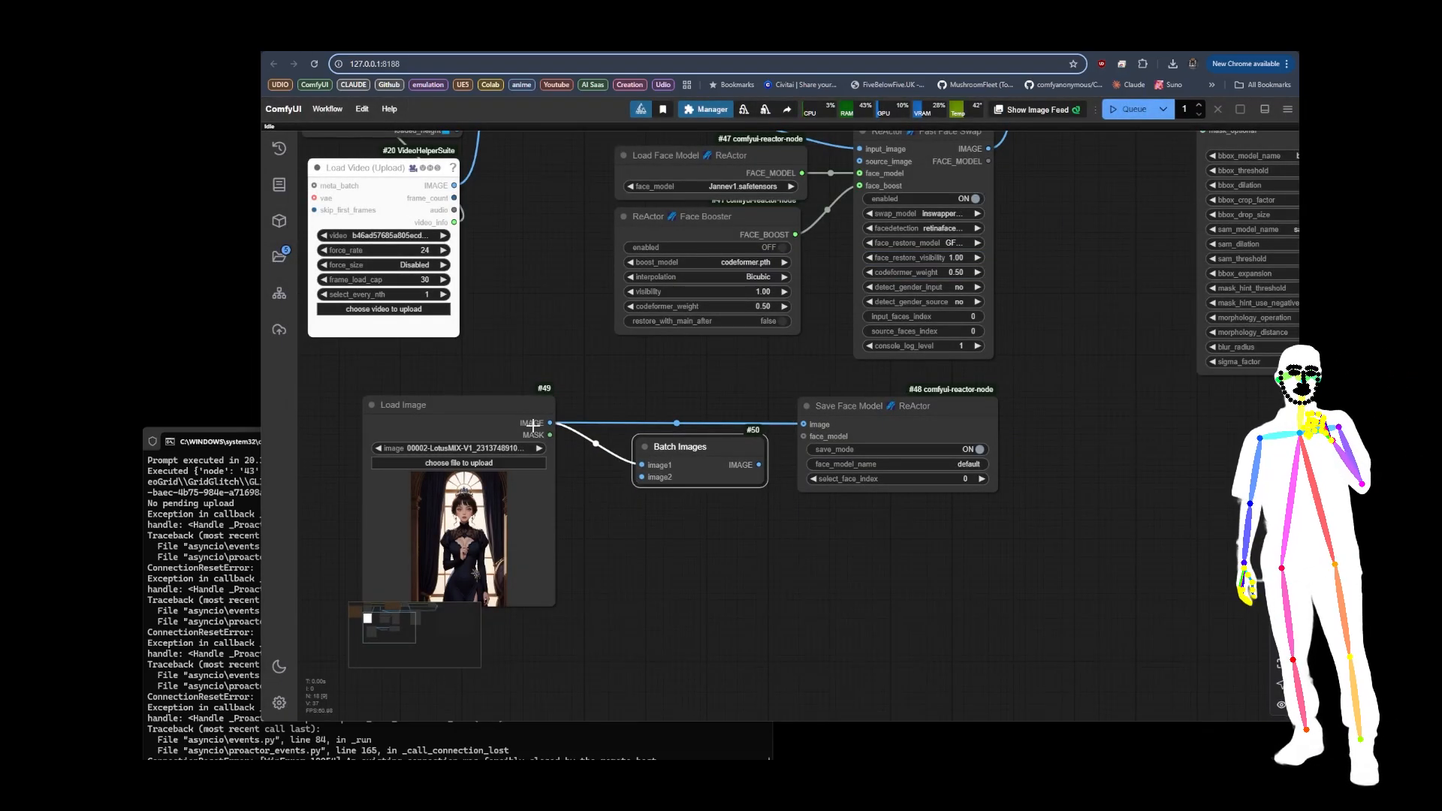
Step: Make two copies of the Load Image node and stack them below the original
mouse_move(513, 411)
alt+mouse_down()
mouse_move(541, 514)
mouse_move(584, 549)
mouse_move(679, 583)
alt+mouse_up()
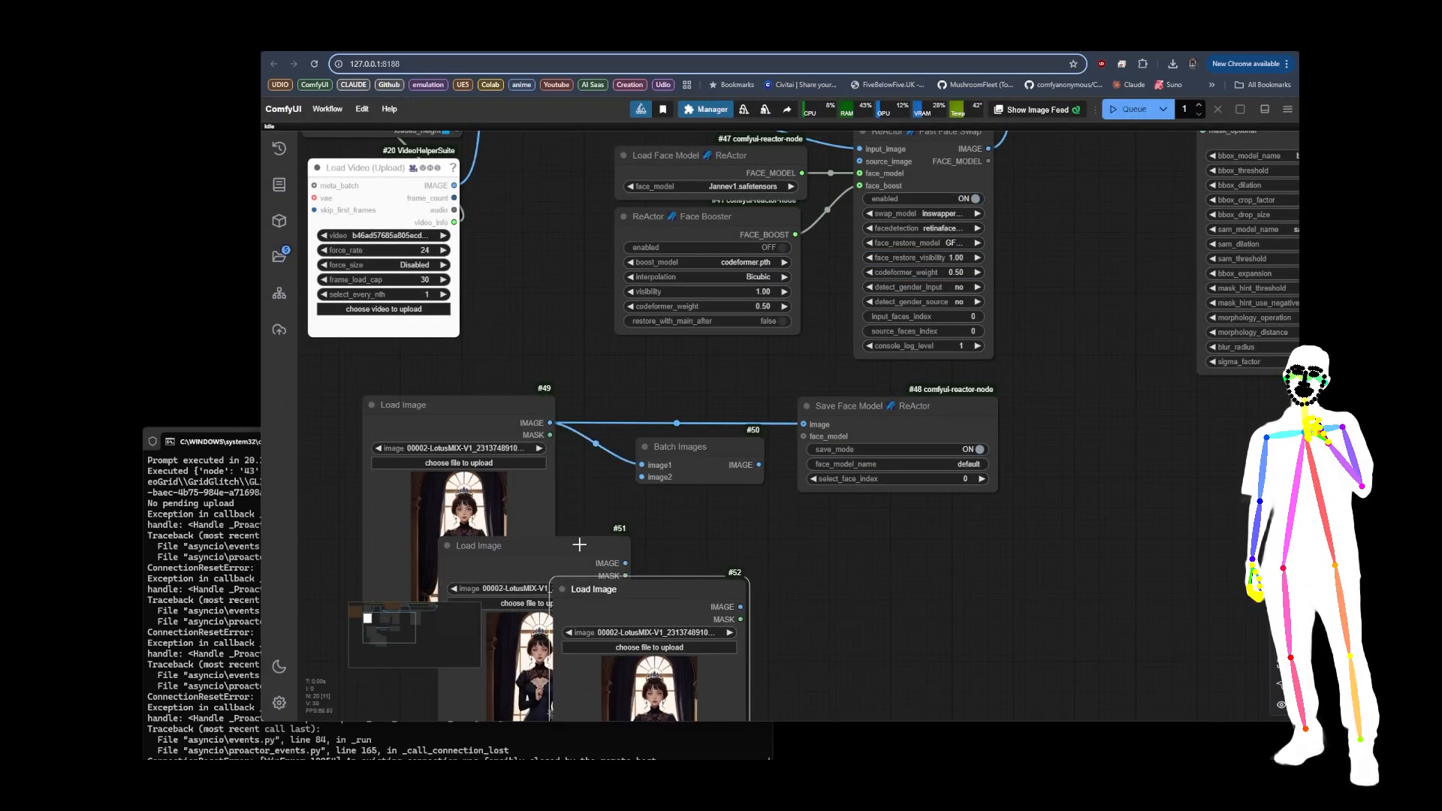
drag(578, 545, 495, 488)
drag(605, 588, 437, 552)
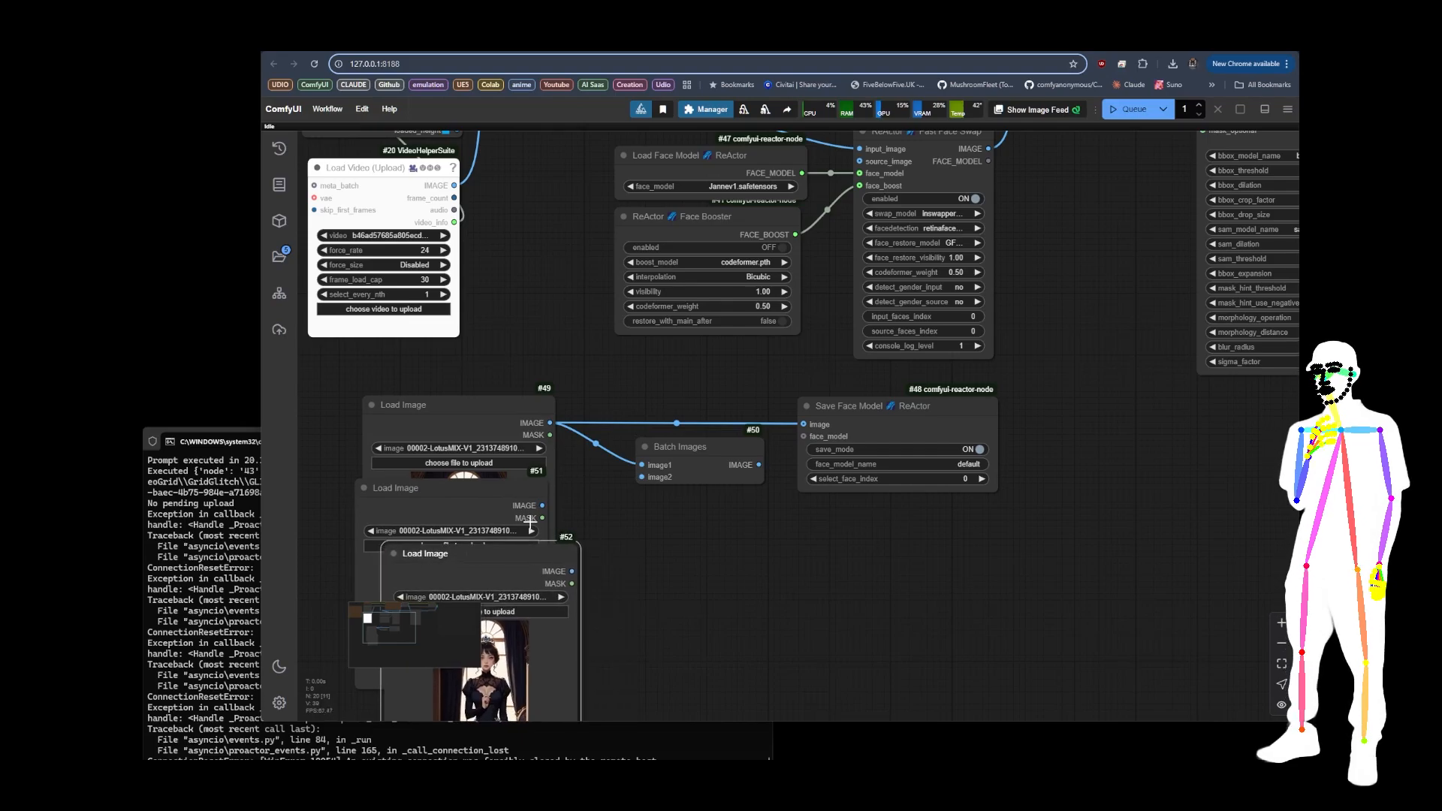
Step: Connect the first Load Image copy to image2 of Batch Images, then delete the Batch Images node
drag(542, 506, 642, 478)
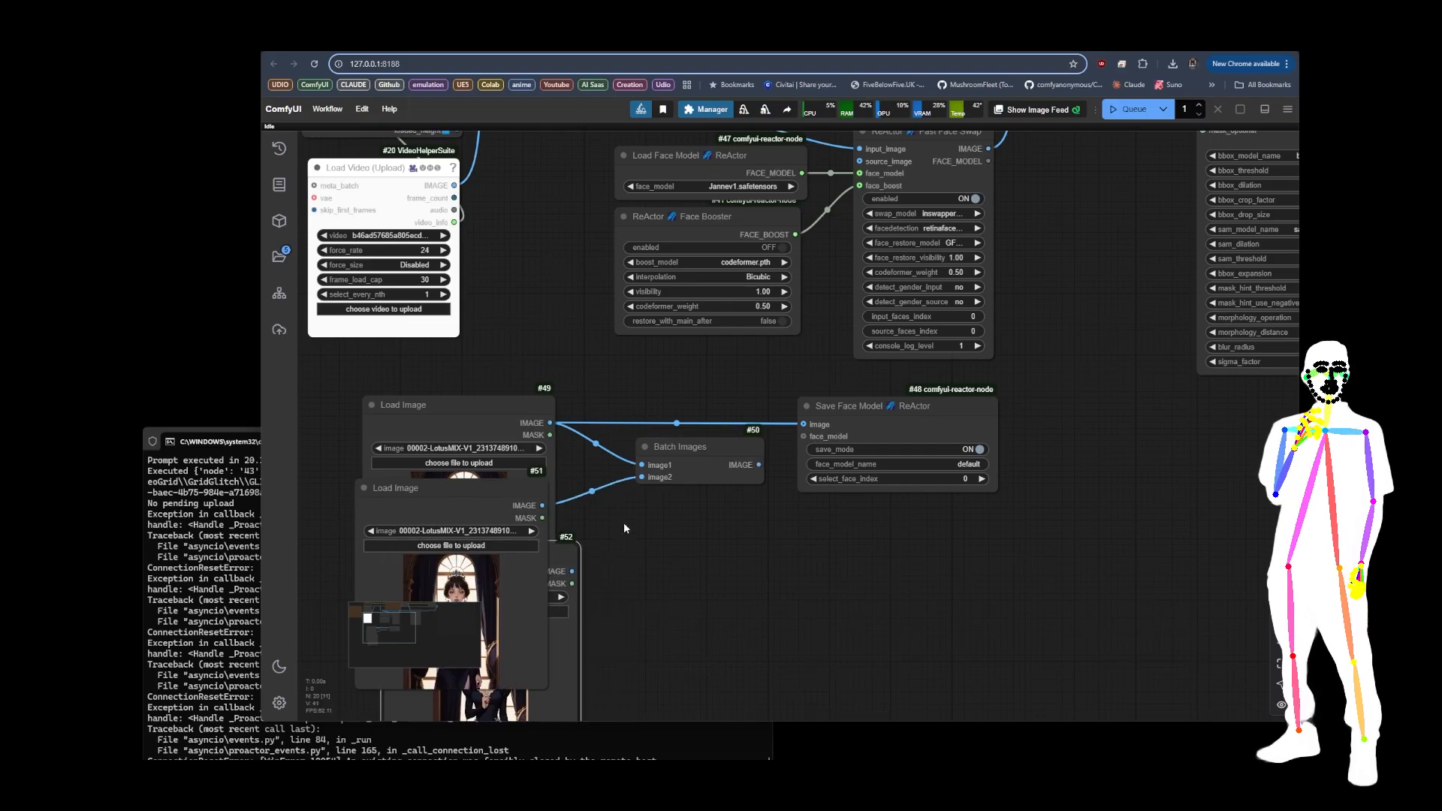
click(707, 463)
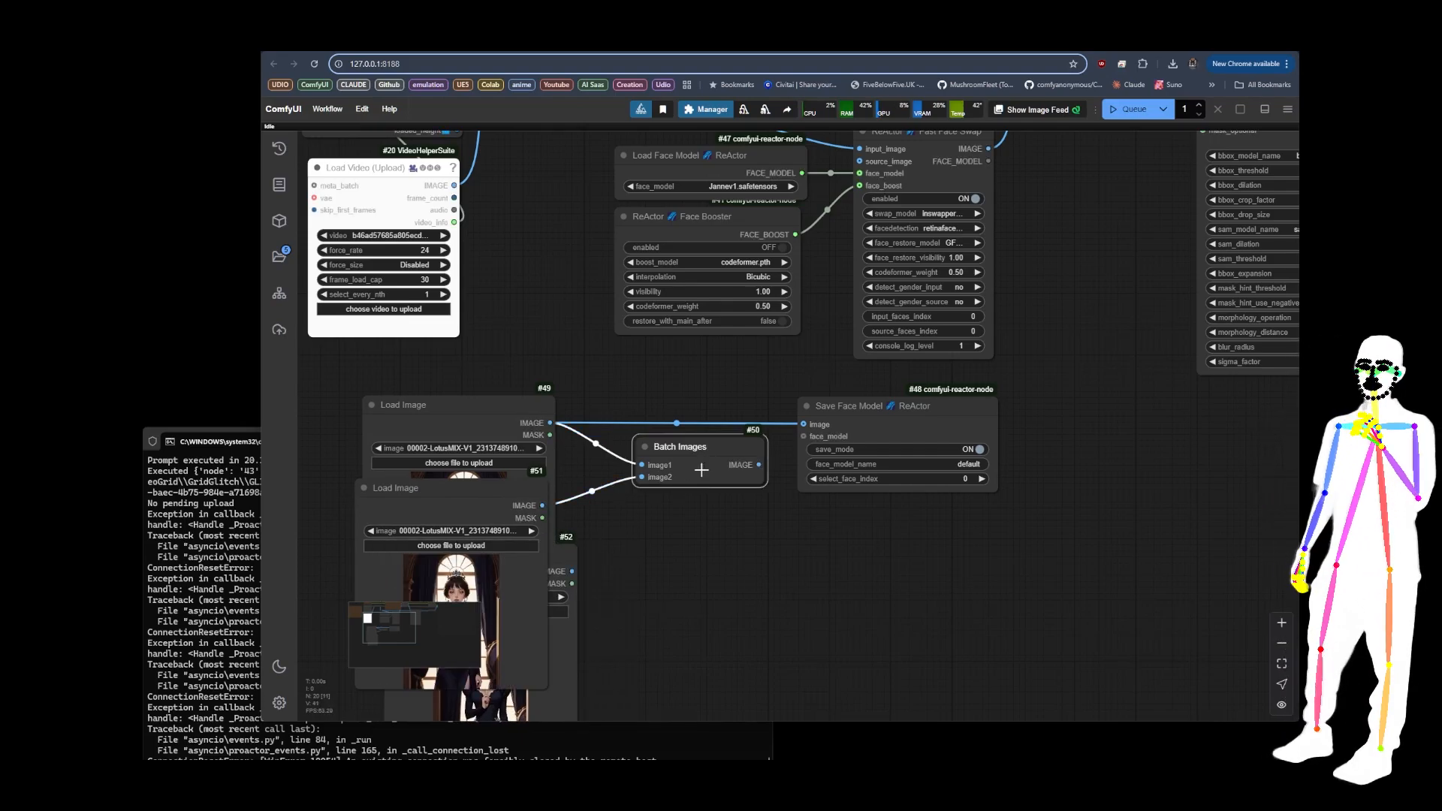
key(Delete)
Step: Search for "batch image" and add an Impact-Pack Make Image Batch node between the Load Image and Save Face Model nodes
double_click(627, 474)
text(bt)
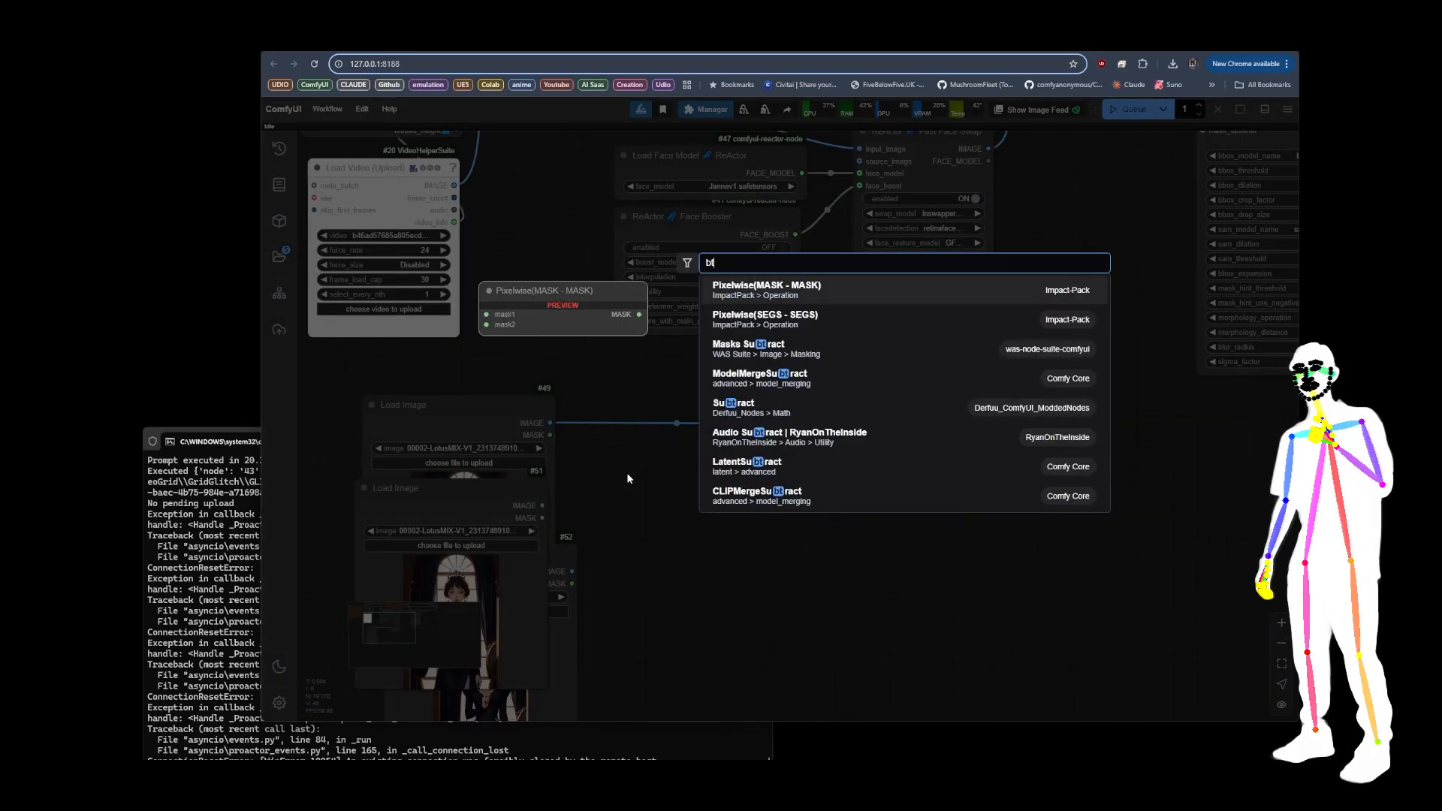
key(F12)
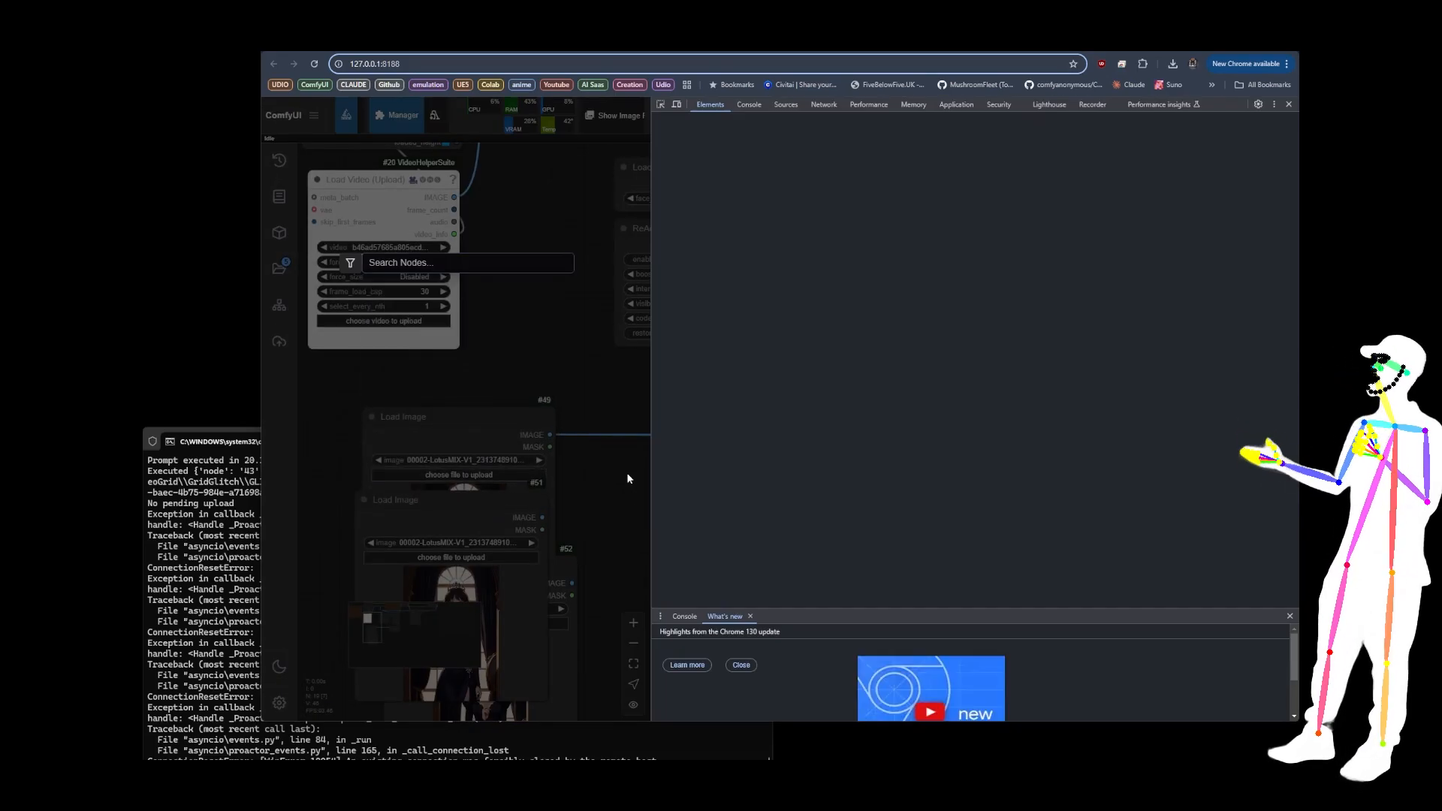
key(F12)
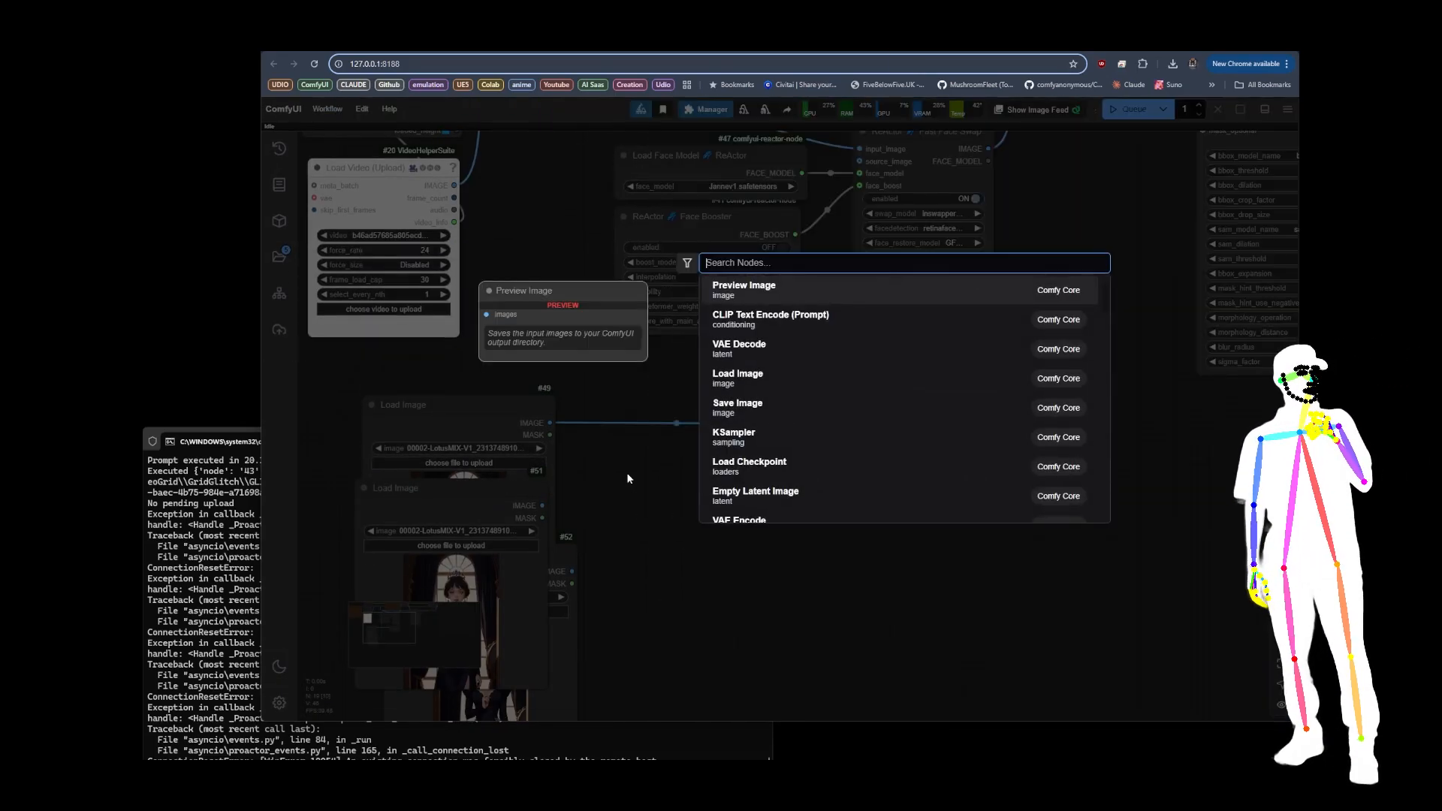
text(batch i)
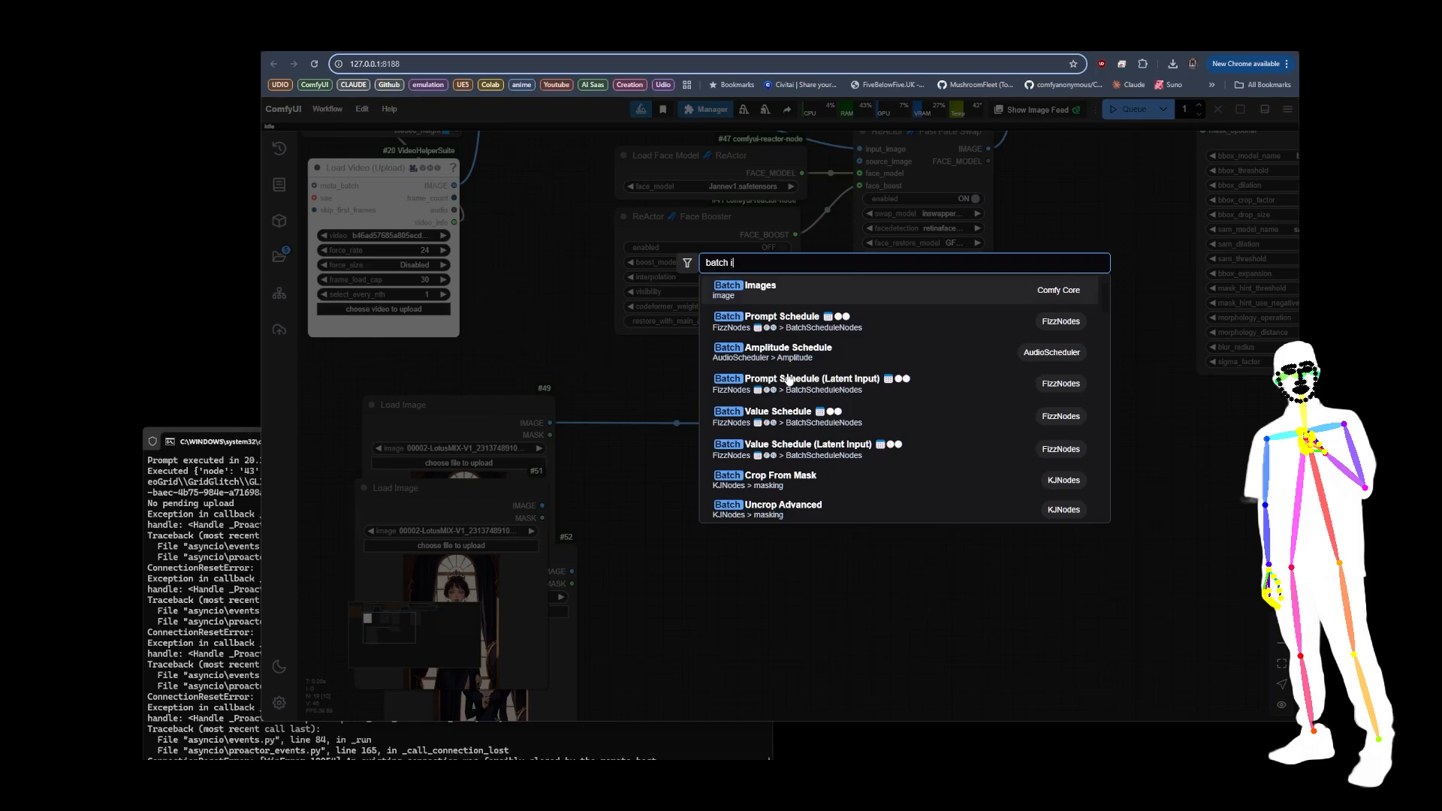
text(mage)
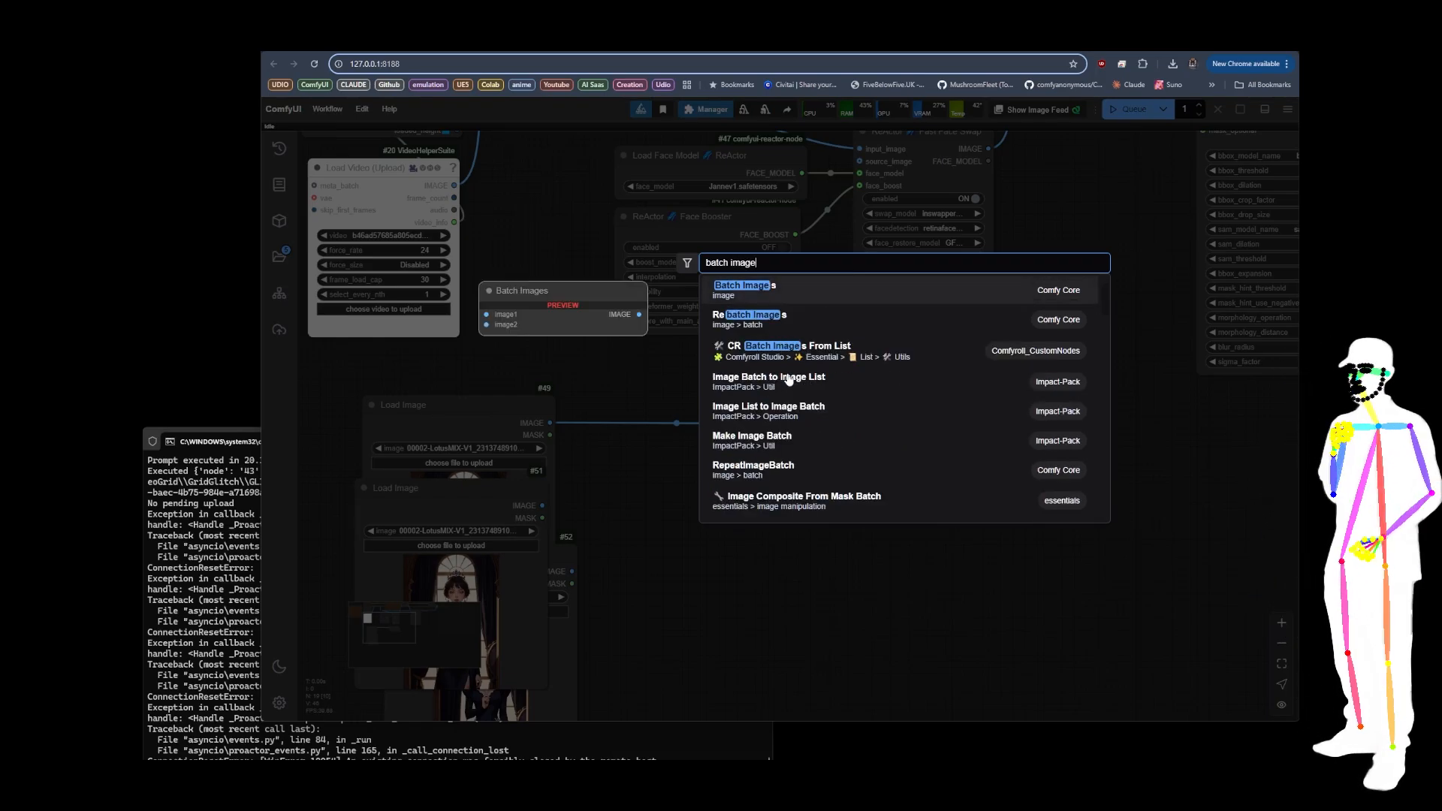
click(747, 440)
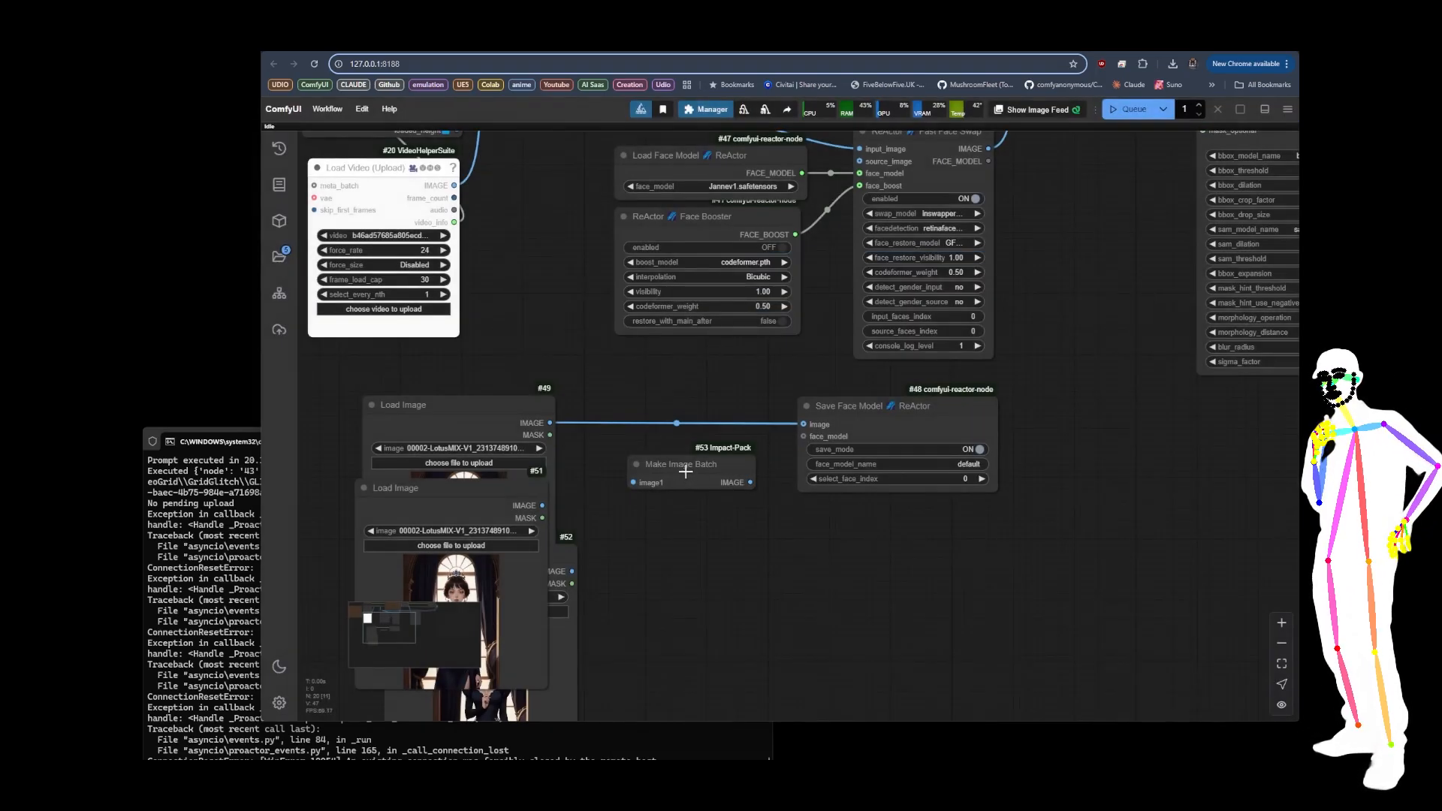
Step: Connect all three Load Image outputs to the Make Image Batch node and feed its batch into Save Face Model's image input
drag(551, 423, 633, 482)
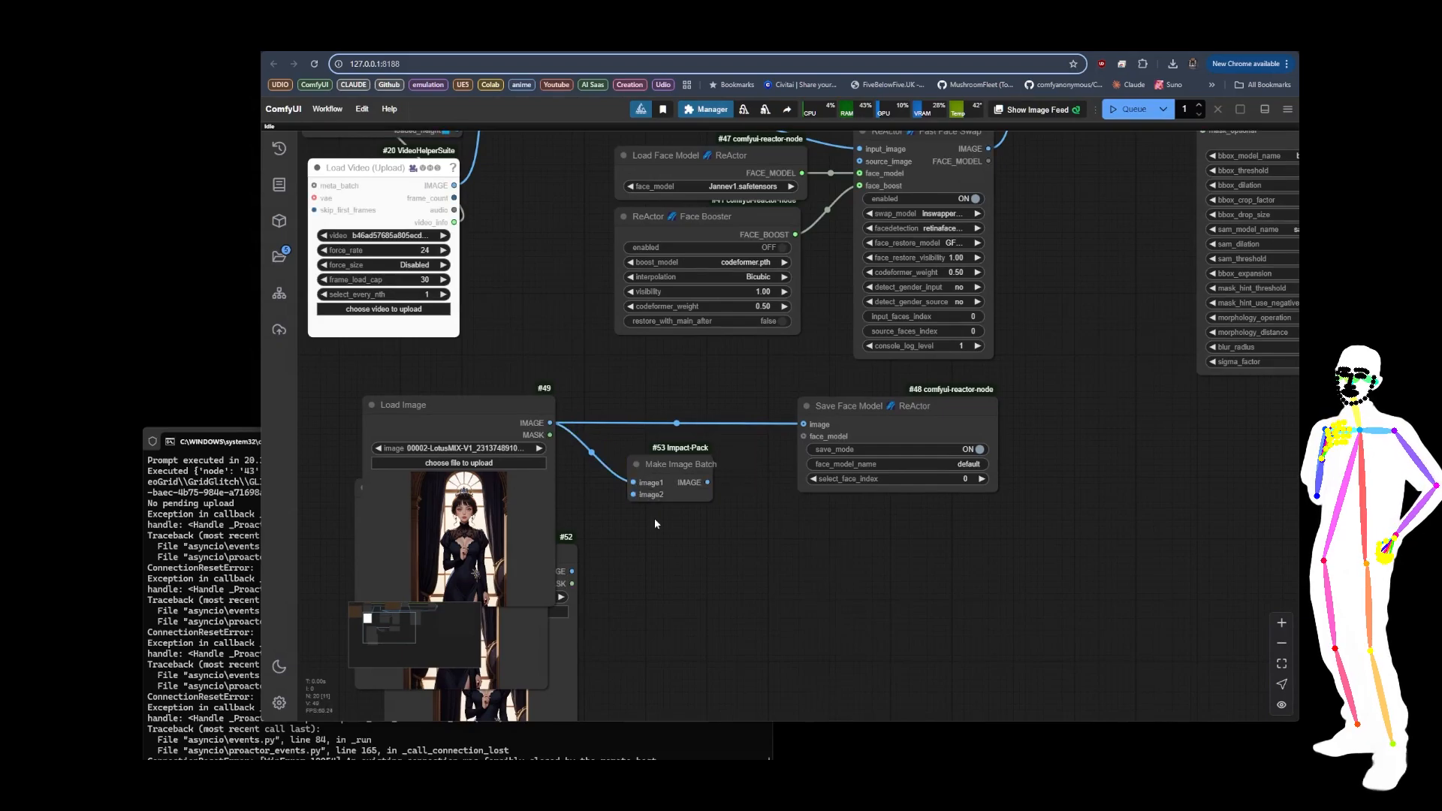
drag(572, 571, 633, 494)
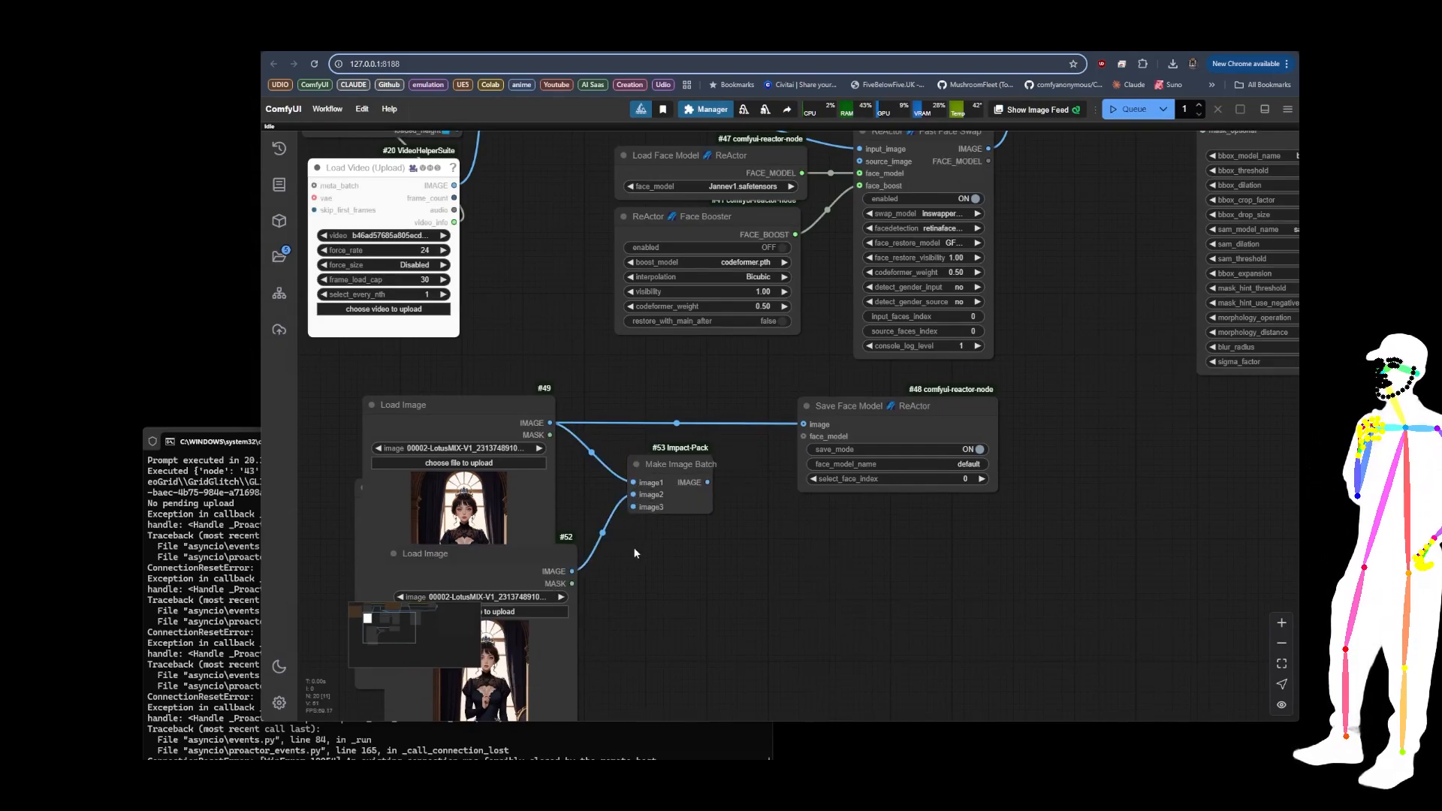
drag(520, 558, 612, 591)
drag(500, 410, 470, 413)
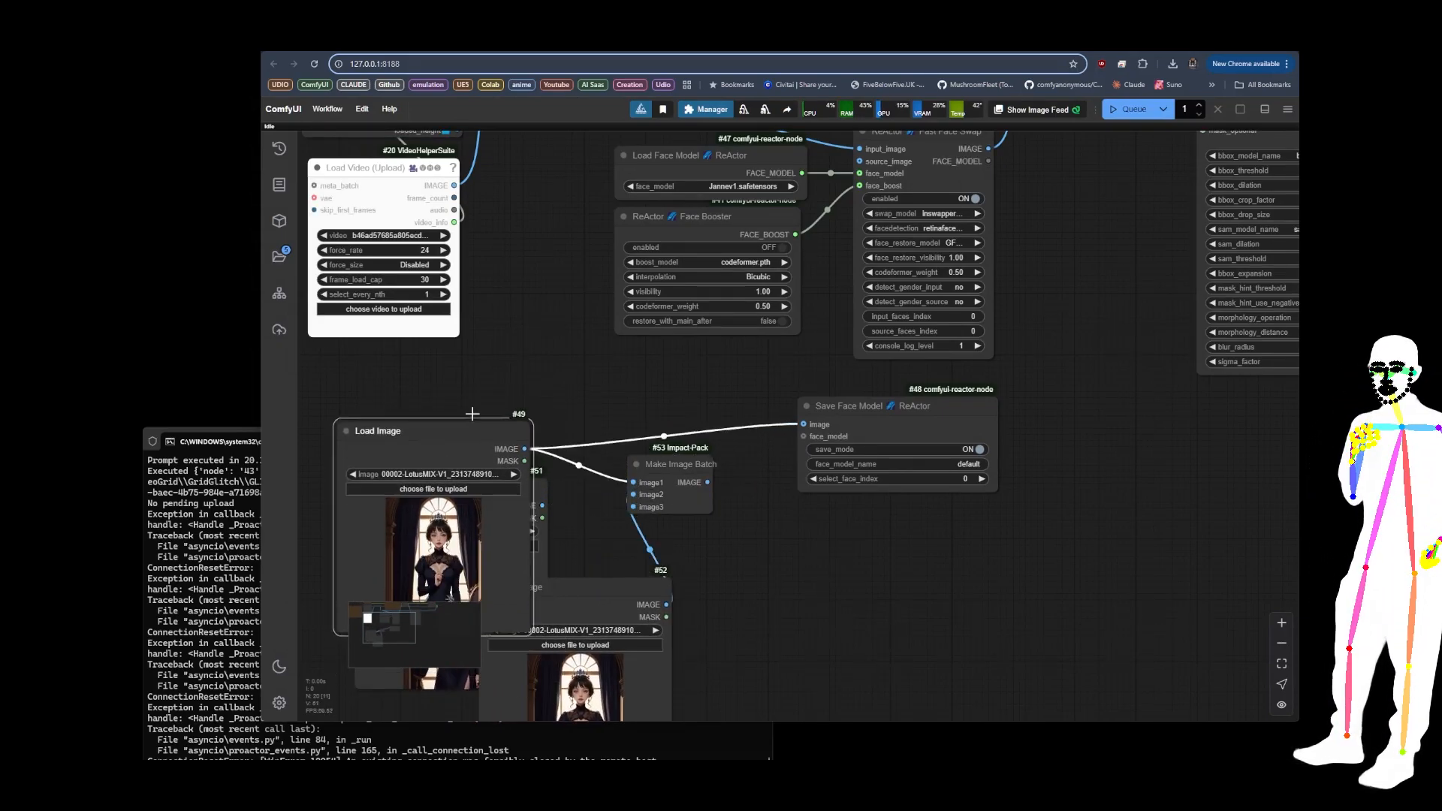
click(533, 492)
drag(543, 506, 803, 424)
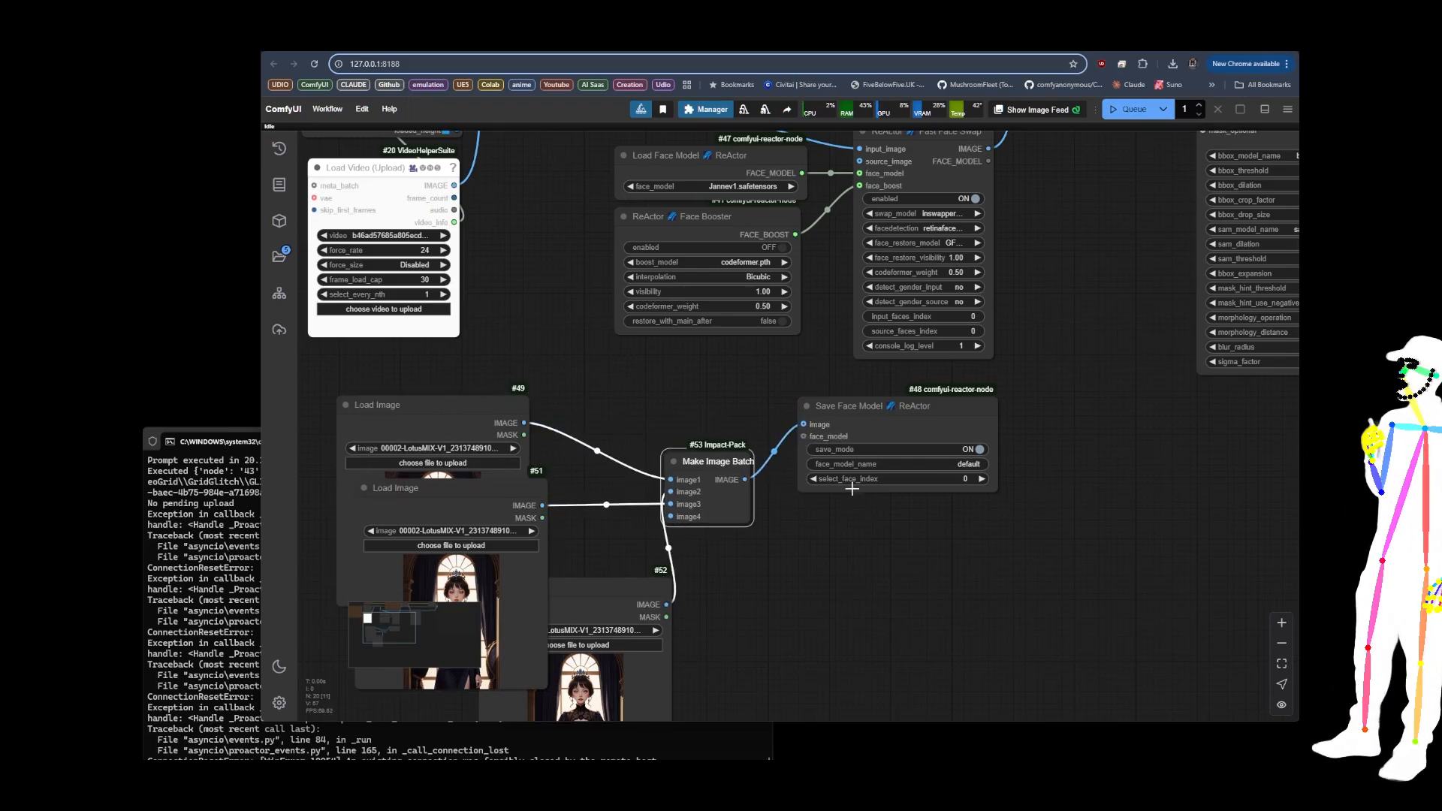
Step: Toggle bypass on all nodes of the main faceswap workflow above the face-model nodes
drag(839, 543, 887, 400)
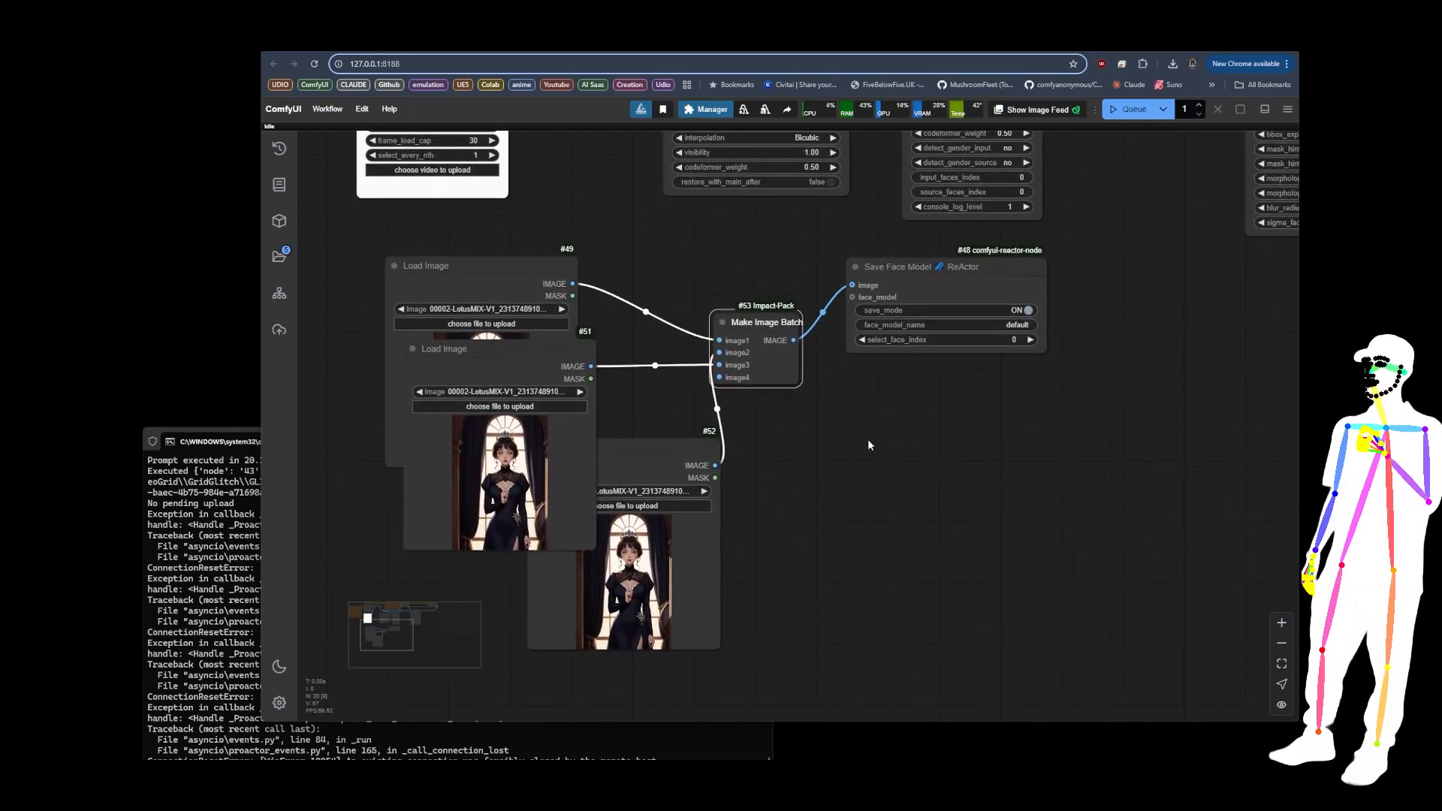
scroll(792, 559, down, 10)
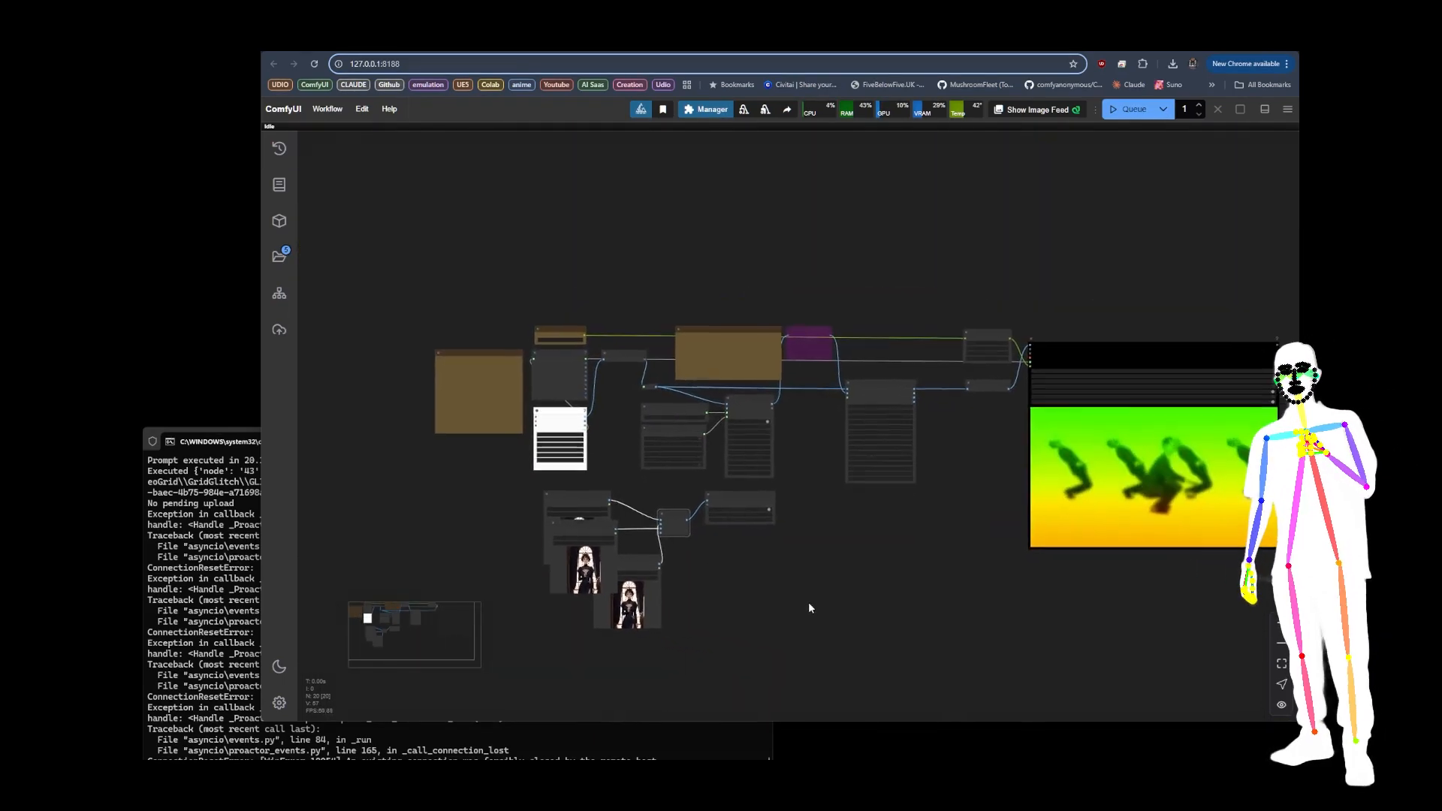
drag(401, 277, 1082, 485)
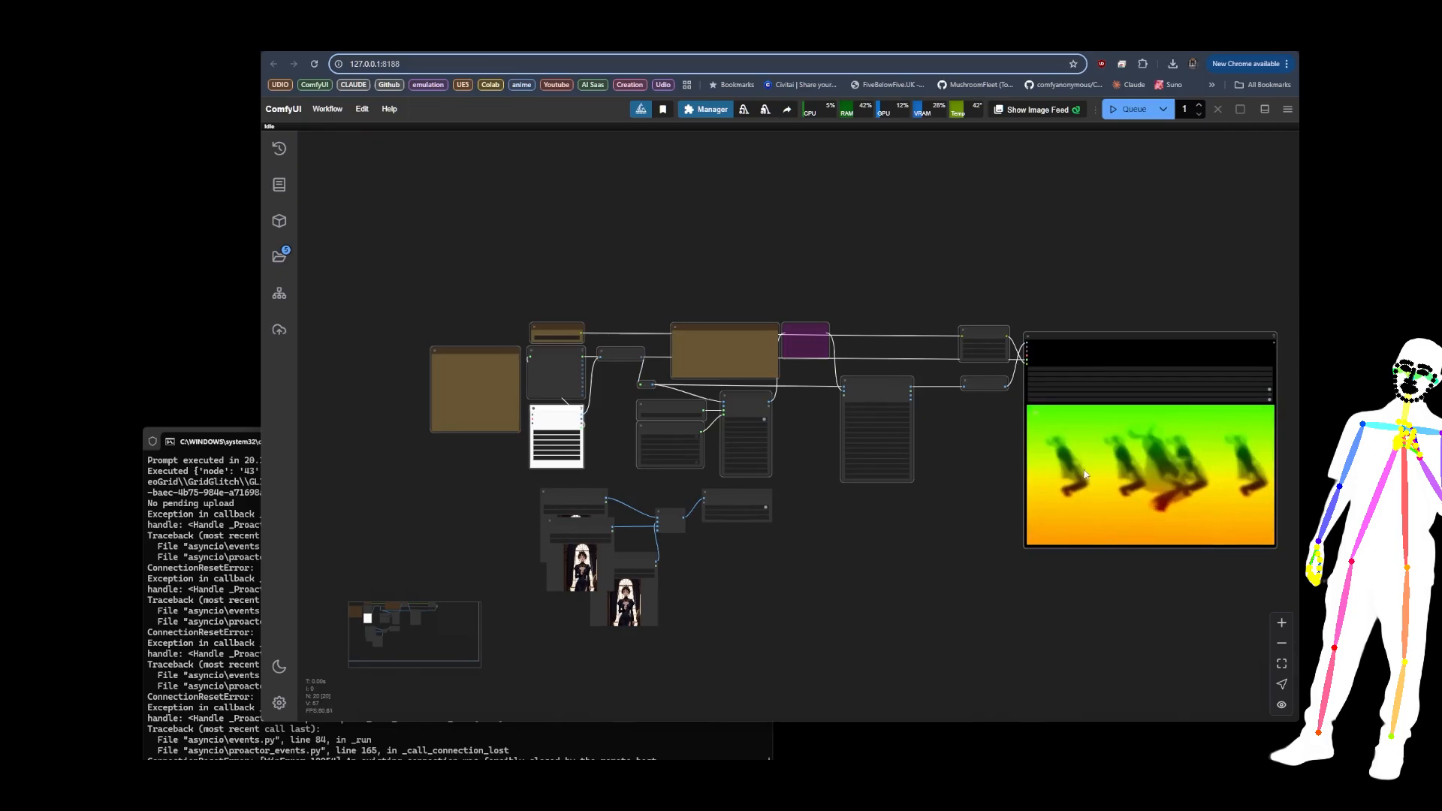
scroll(774, 630, up, 12)
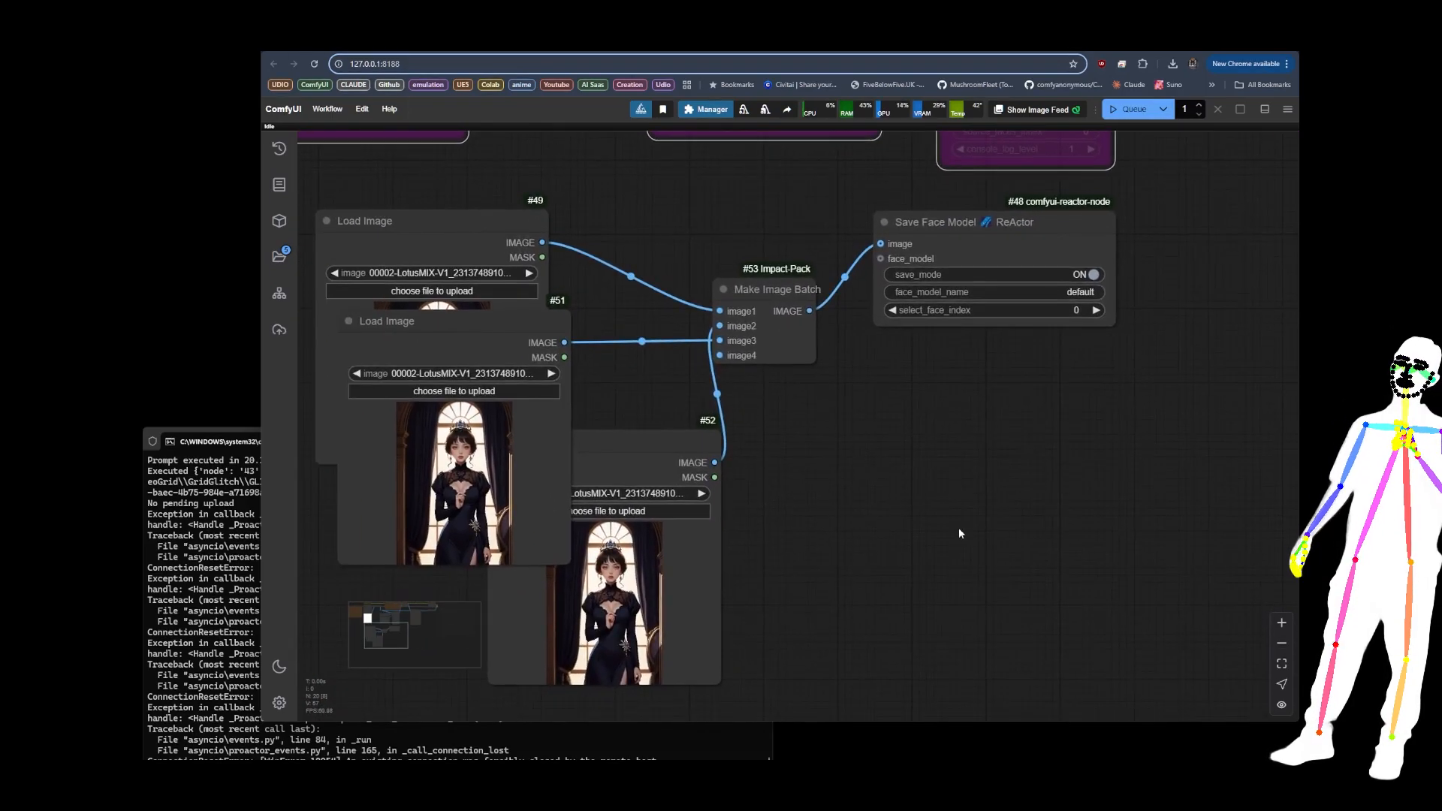
Step: Open face_model_name in the Save Face Model node for editing and inspect the face_model selection in the Load Face Model node
click(1103, 292)
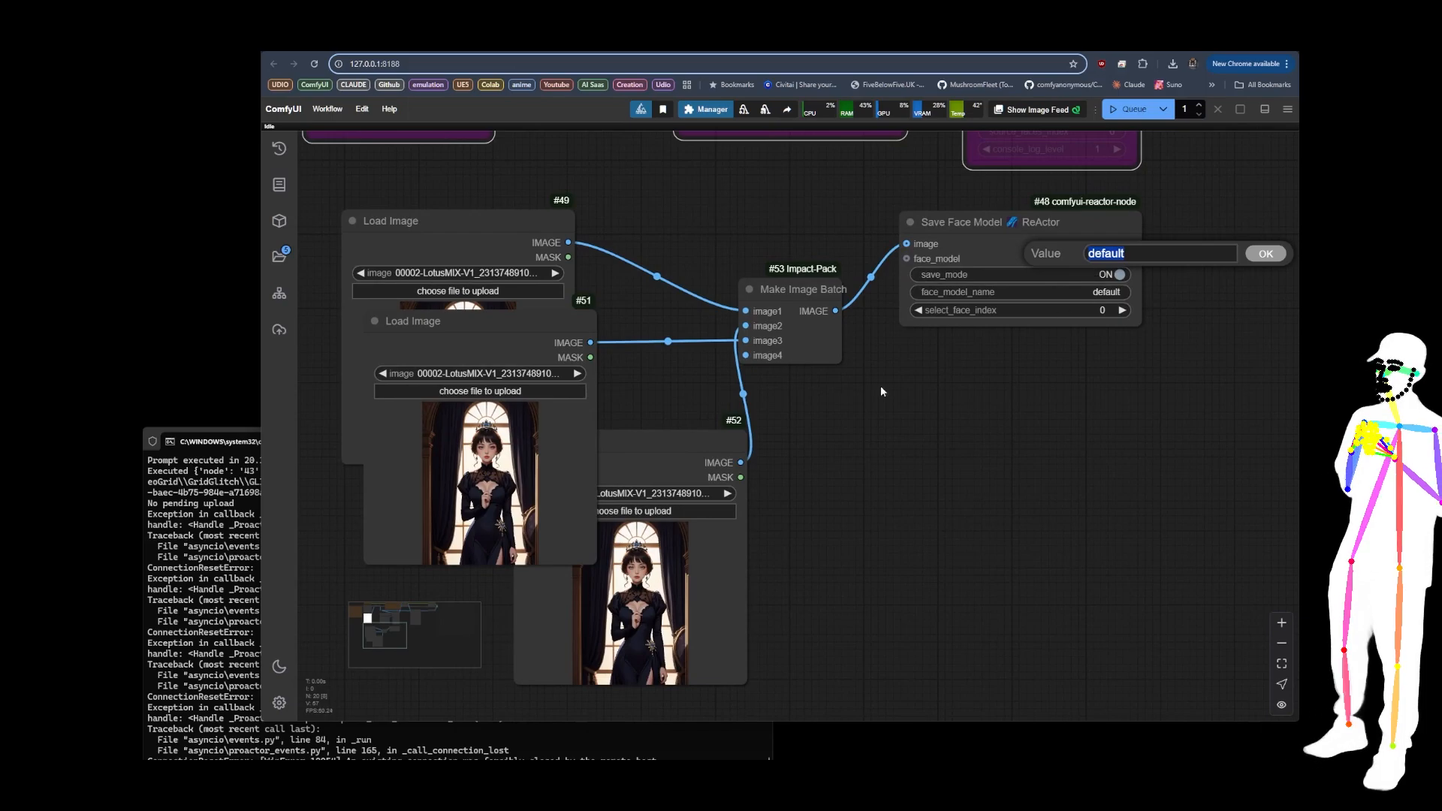
drag(766, 209, 864, 591)
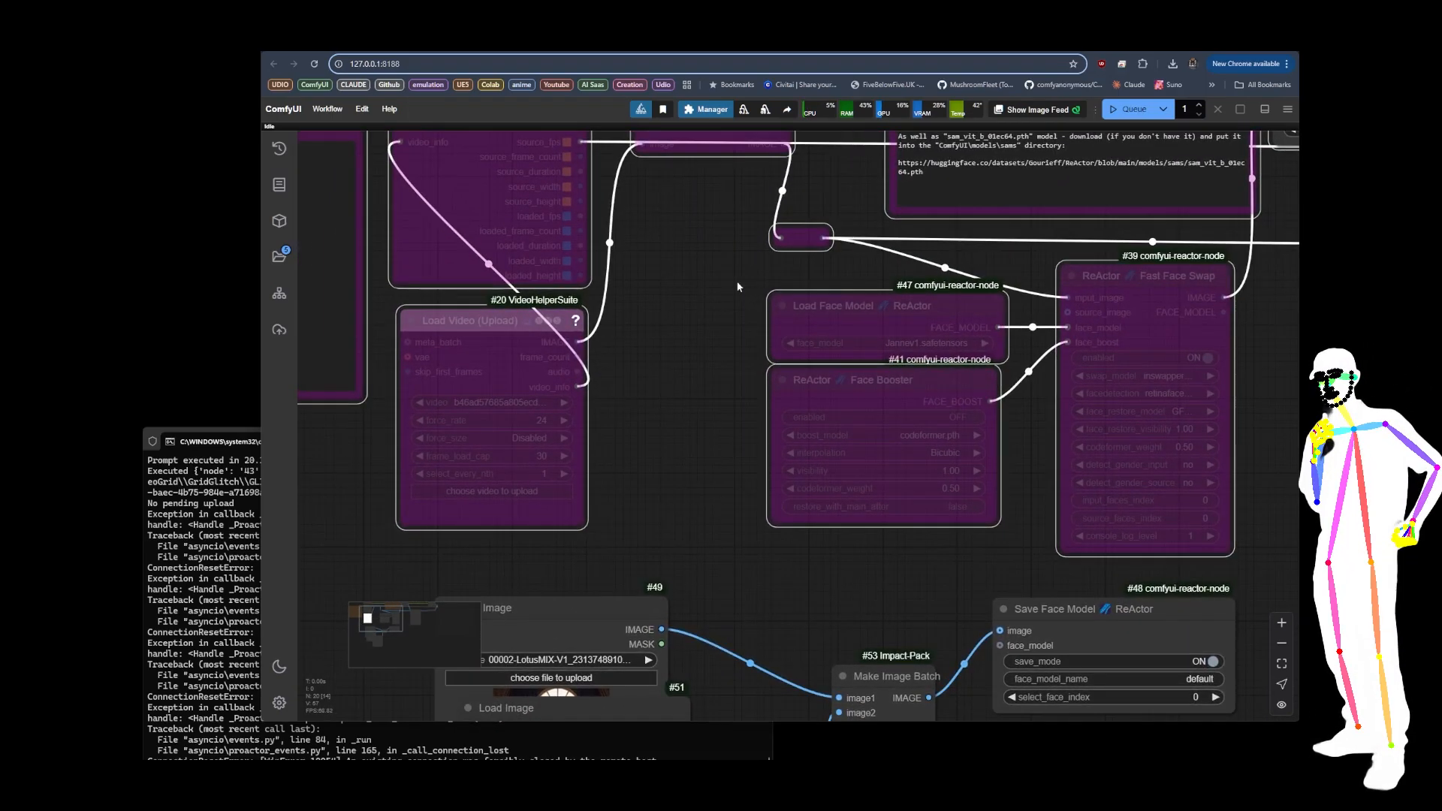
click(884, 343)
click(704, 426)
drag(727, 511, 677, 166)
Step: Spread the three Load Image nodes apart so they do not overlap, and move Make Image Batch closer to them
drag(537, 304, 494, 431)
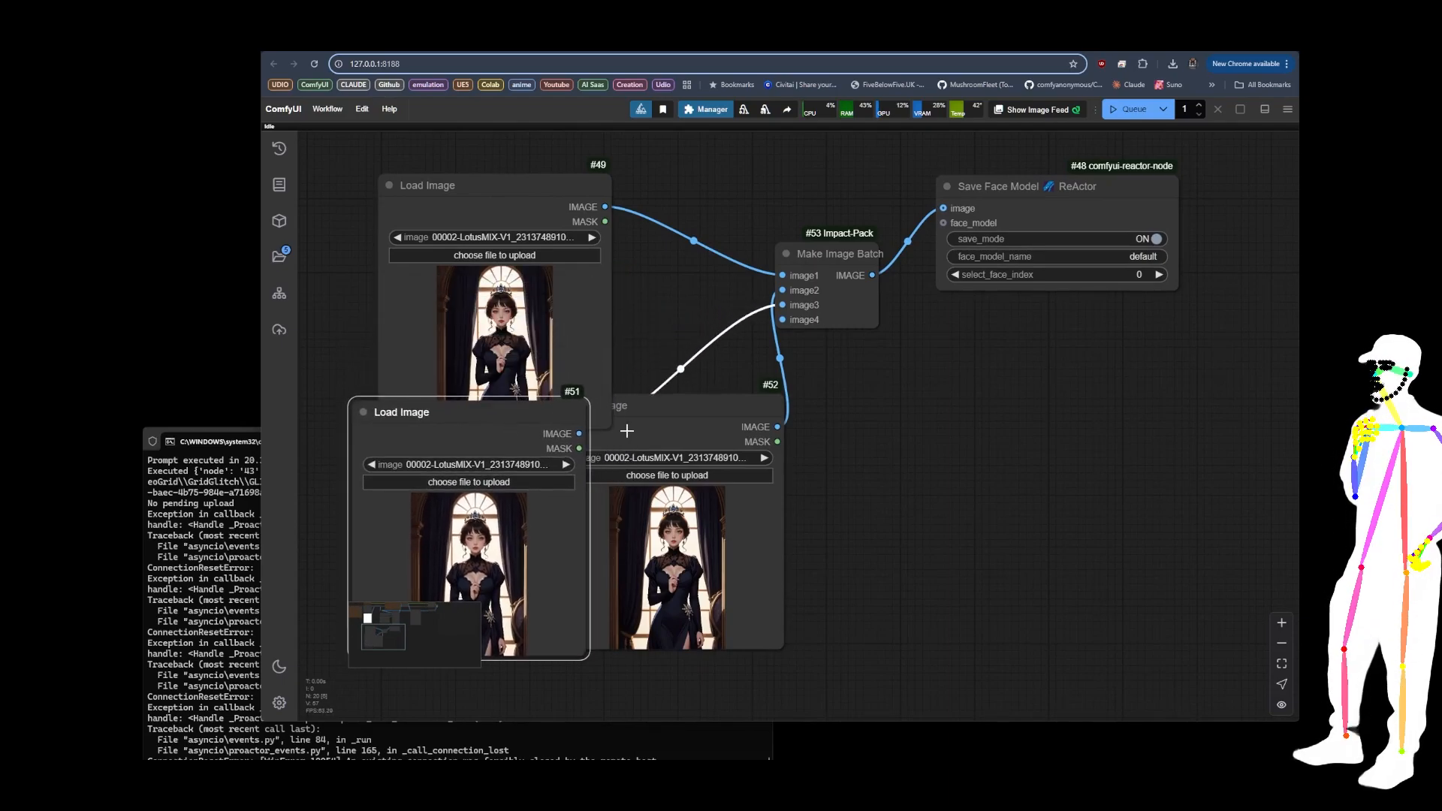
drag(627, 430, 695, 474)
drag(523, 197, 494, 154)
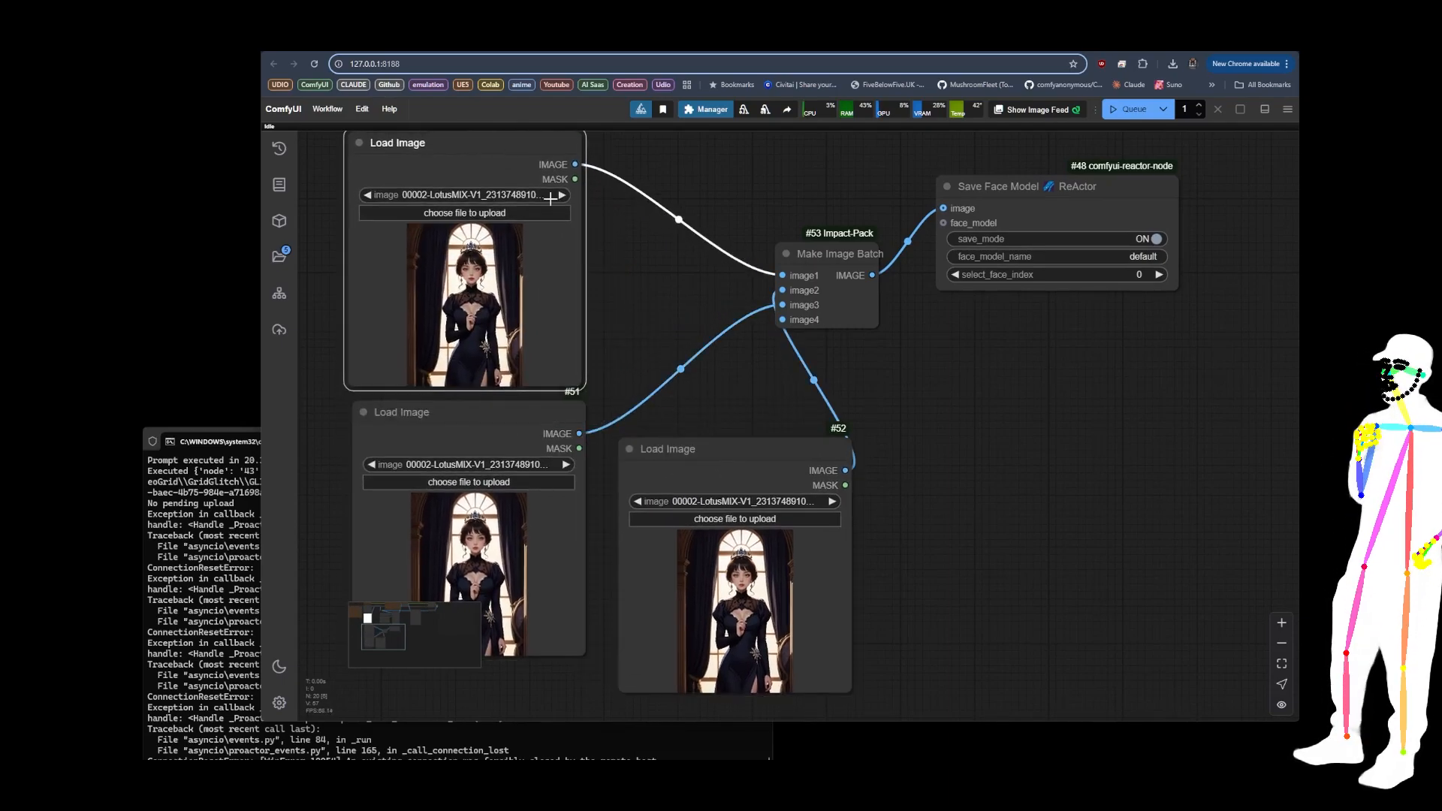
scroll(615, 295, down, 5)
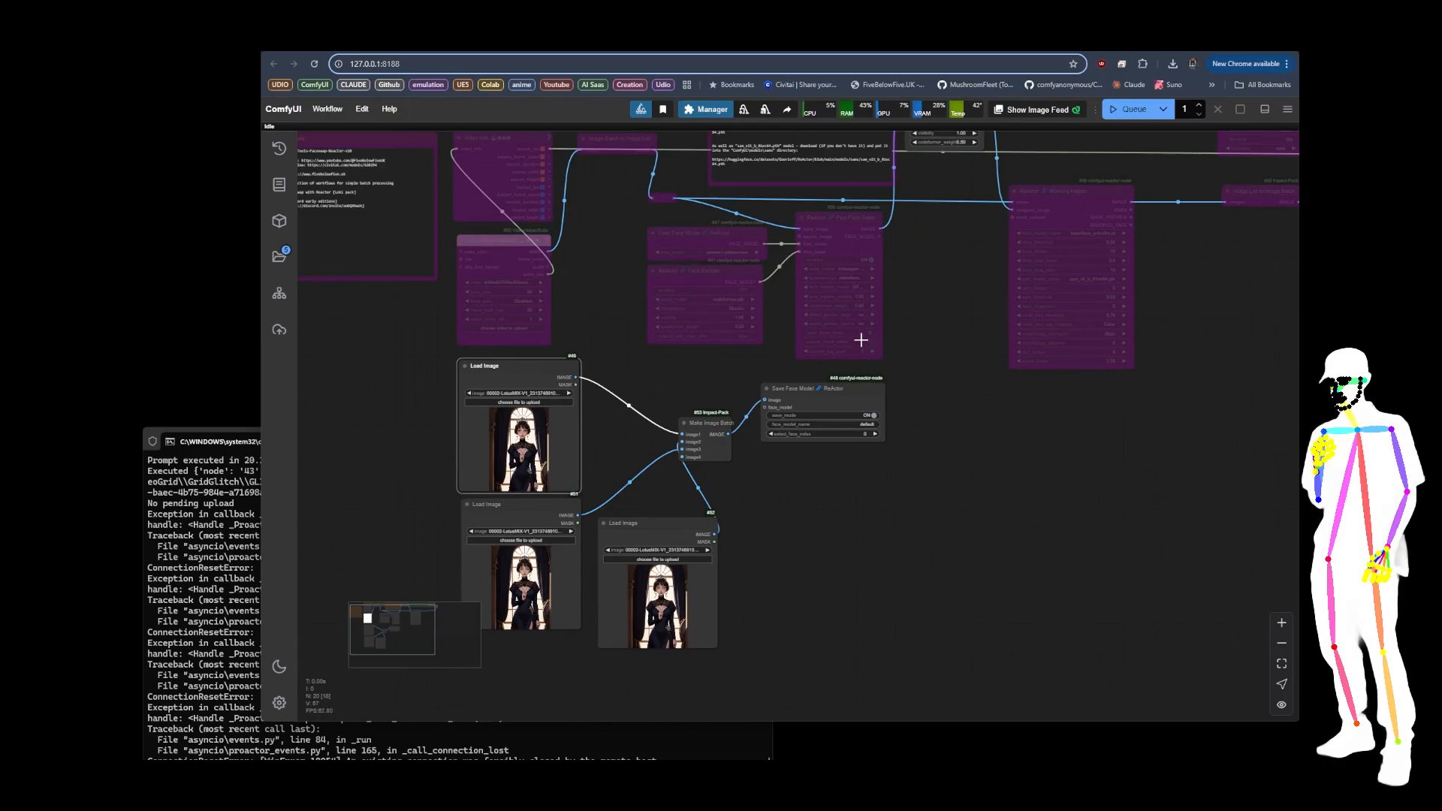
scroll(620, 463, up, 5)
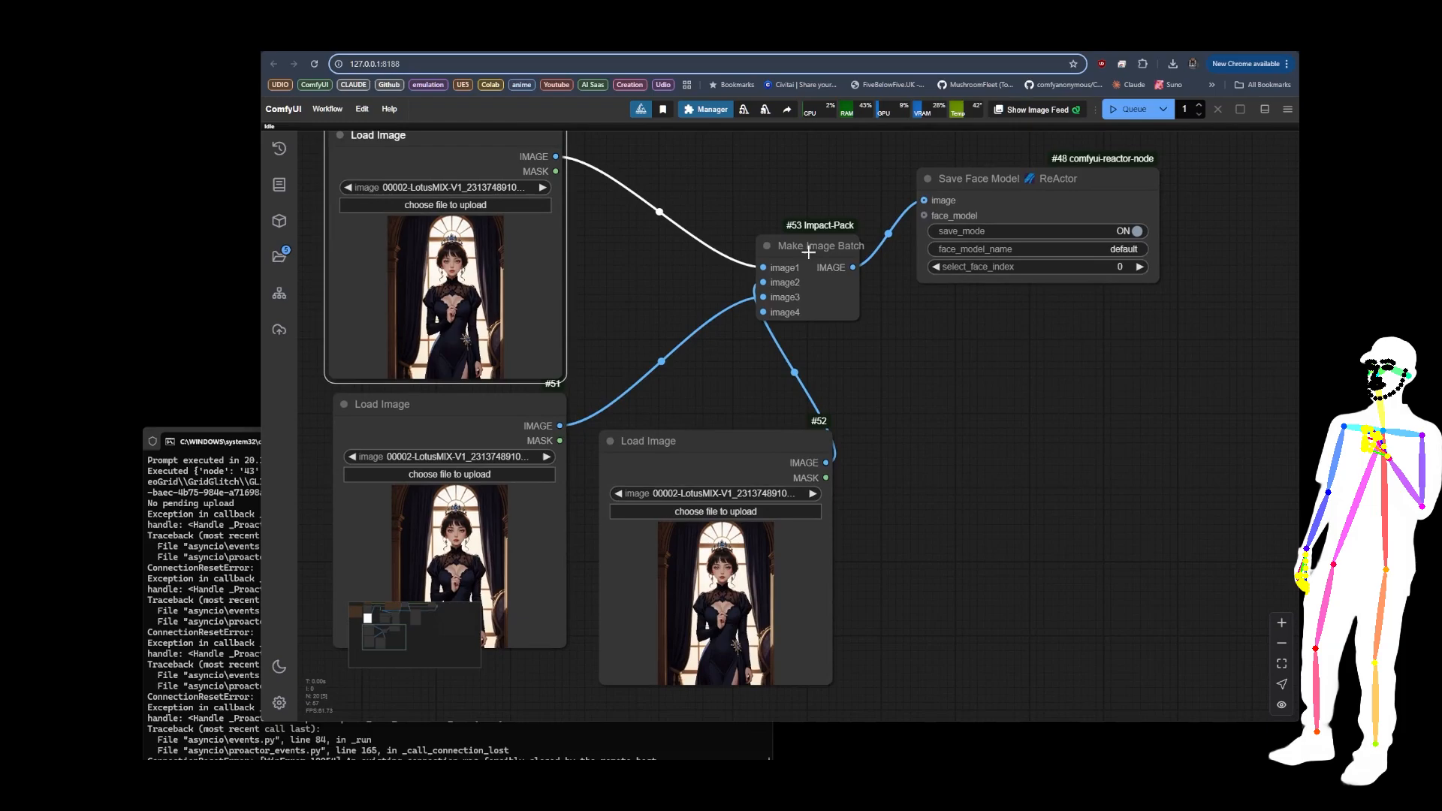
drag(809, 252, 734, 224)
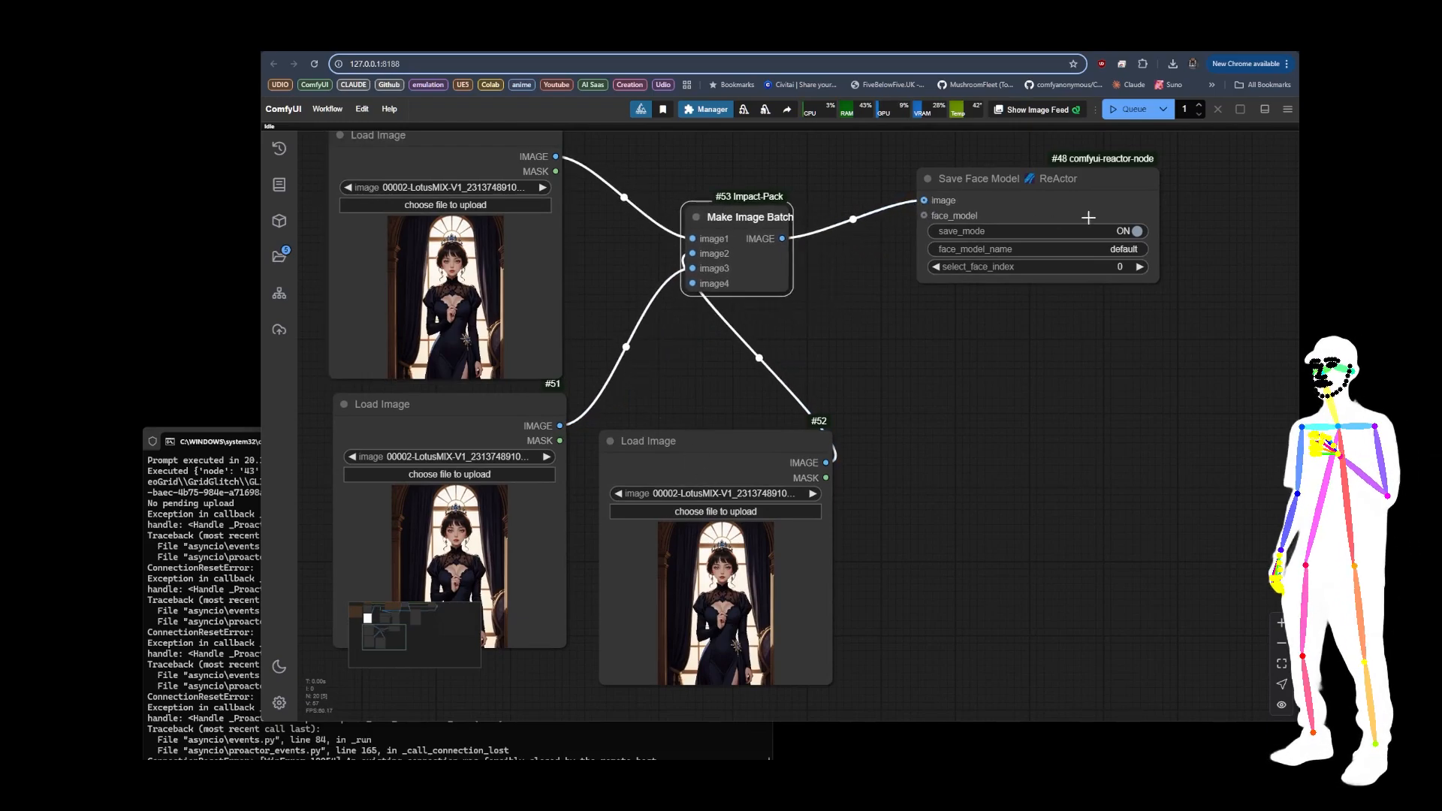
Step: Switch save_mode off on the Save Face Model node
scroll(898, 345, down, 6)
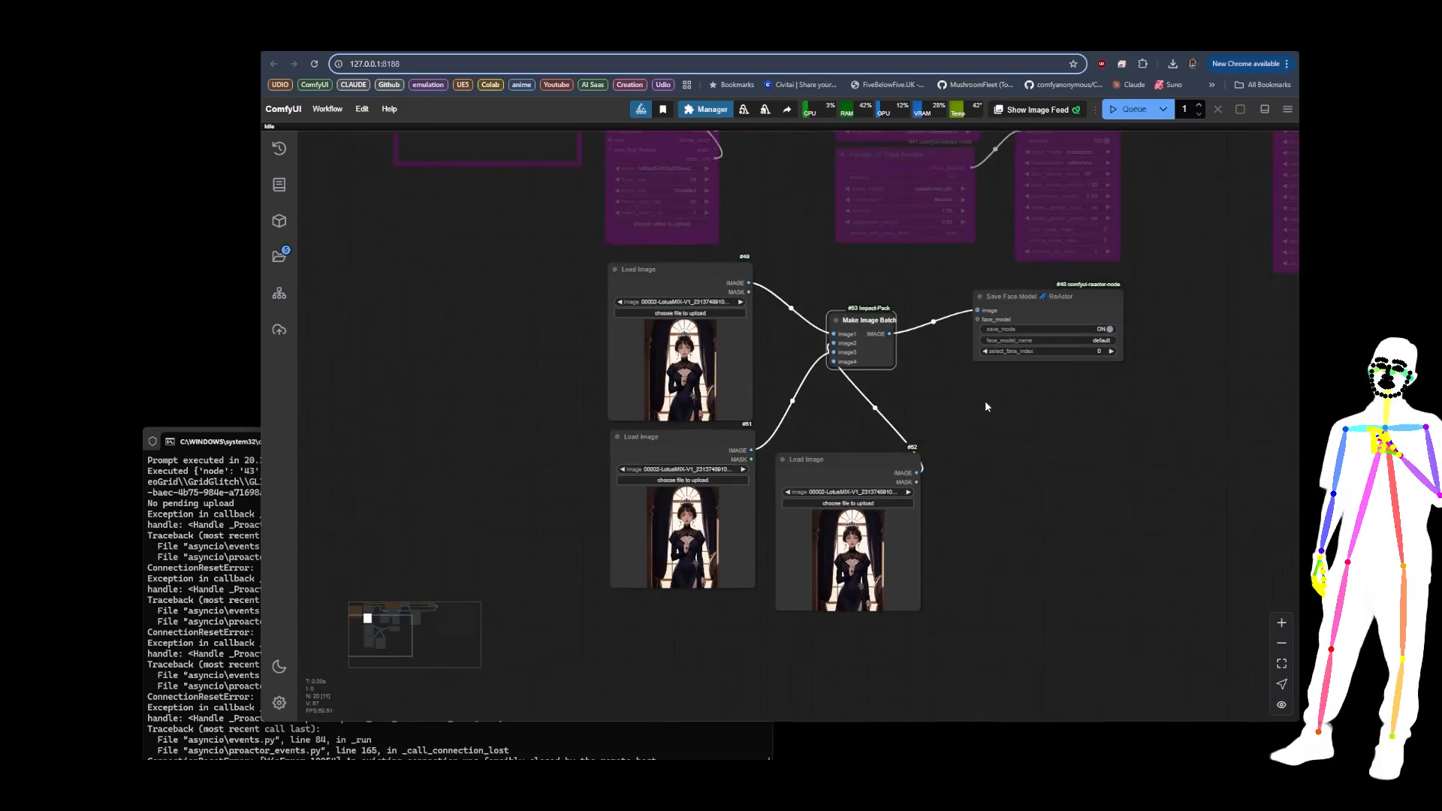
scroll(985, 399, up, 2)
drag(899, 399, 874, 394)
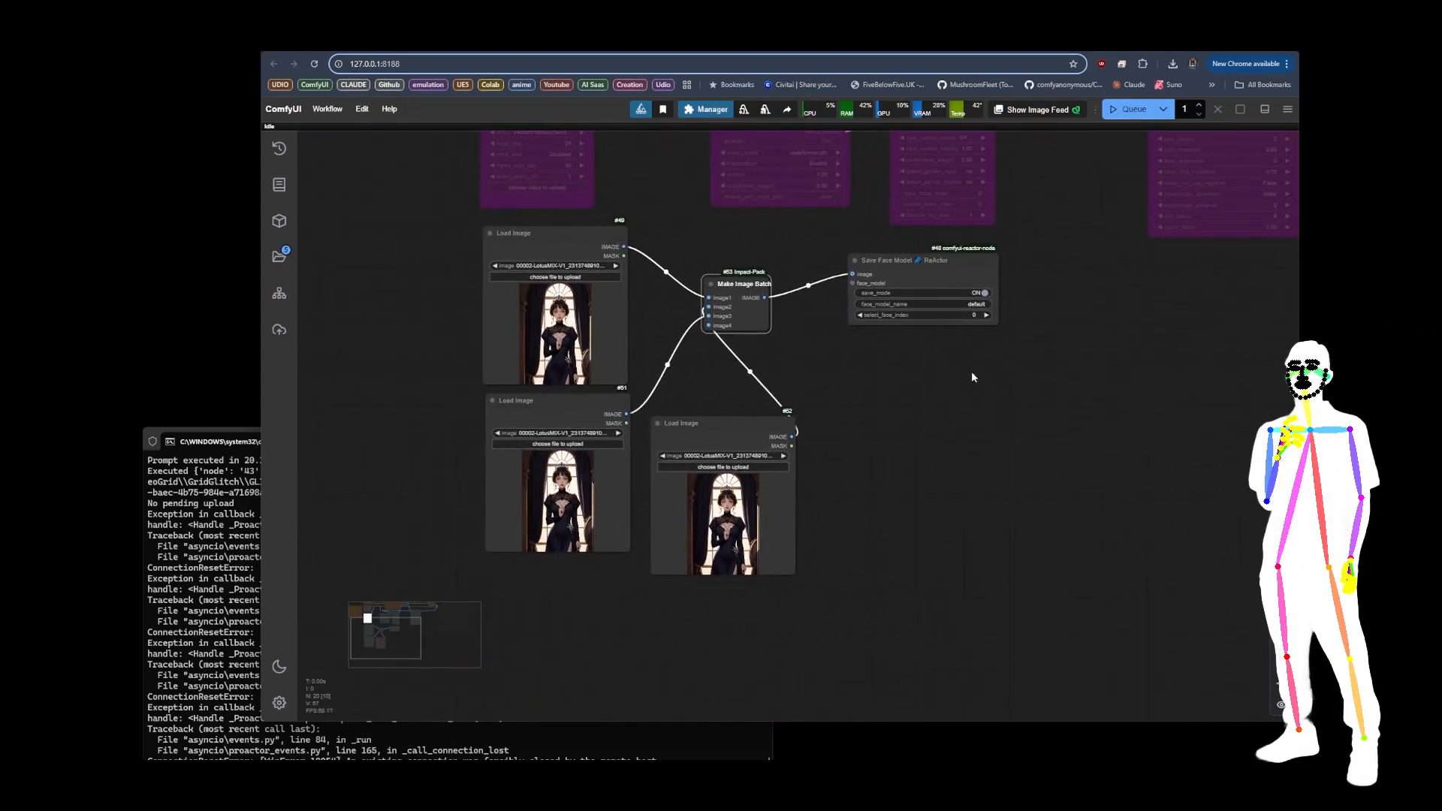
scroll(980, 301, up, 3)
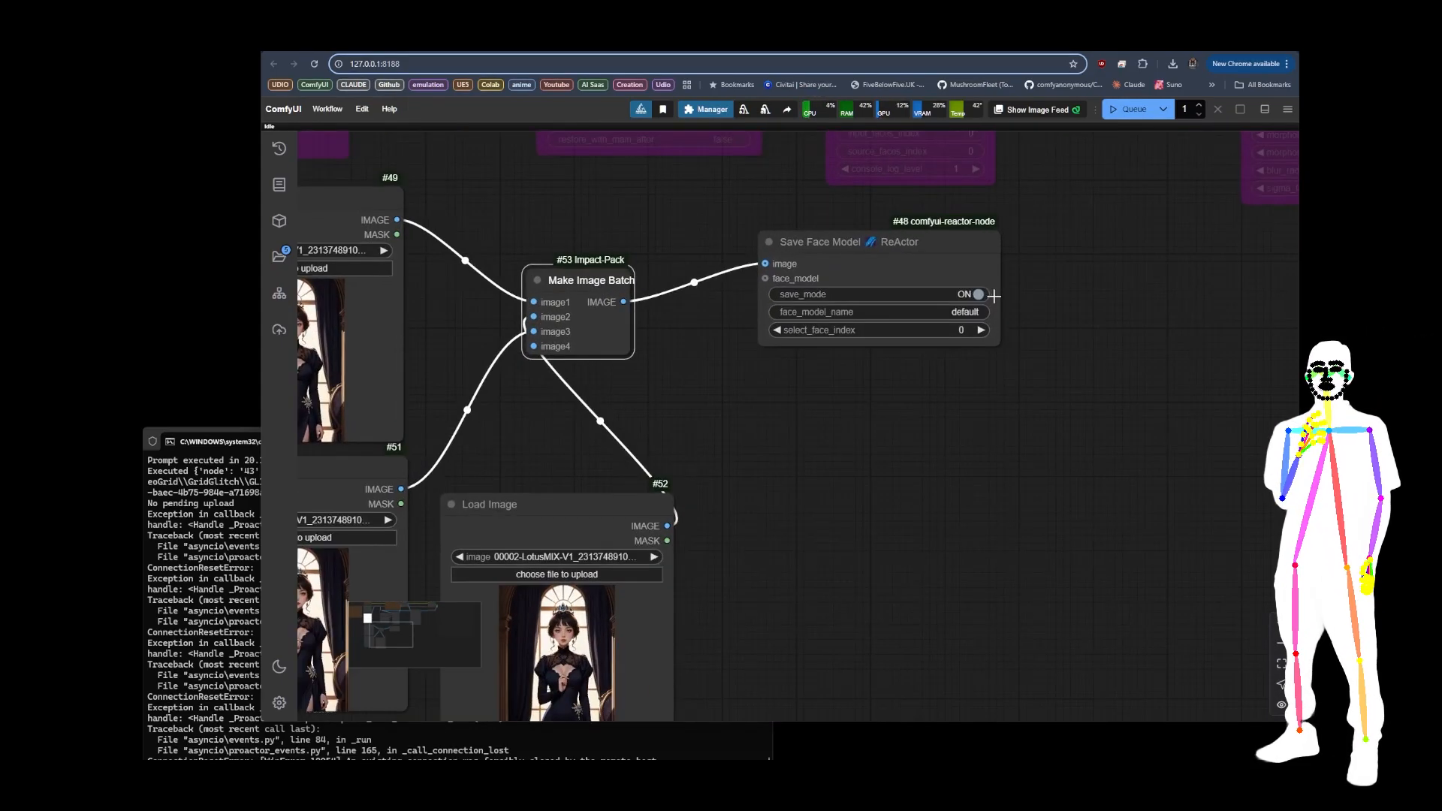
Step: Delete the whole face-model group: three Load Image nodes, Make Image Batch and Save Face Model
scroll(1034, 278, down, 5)
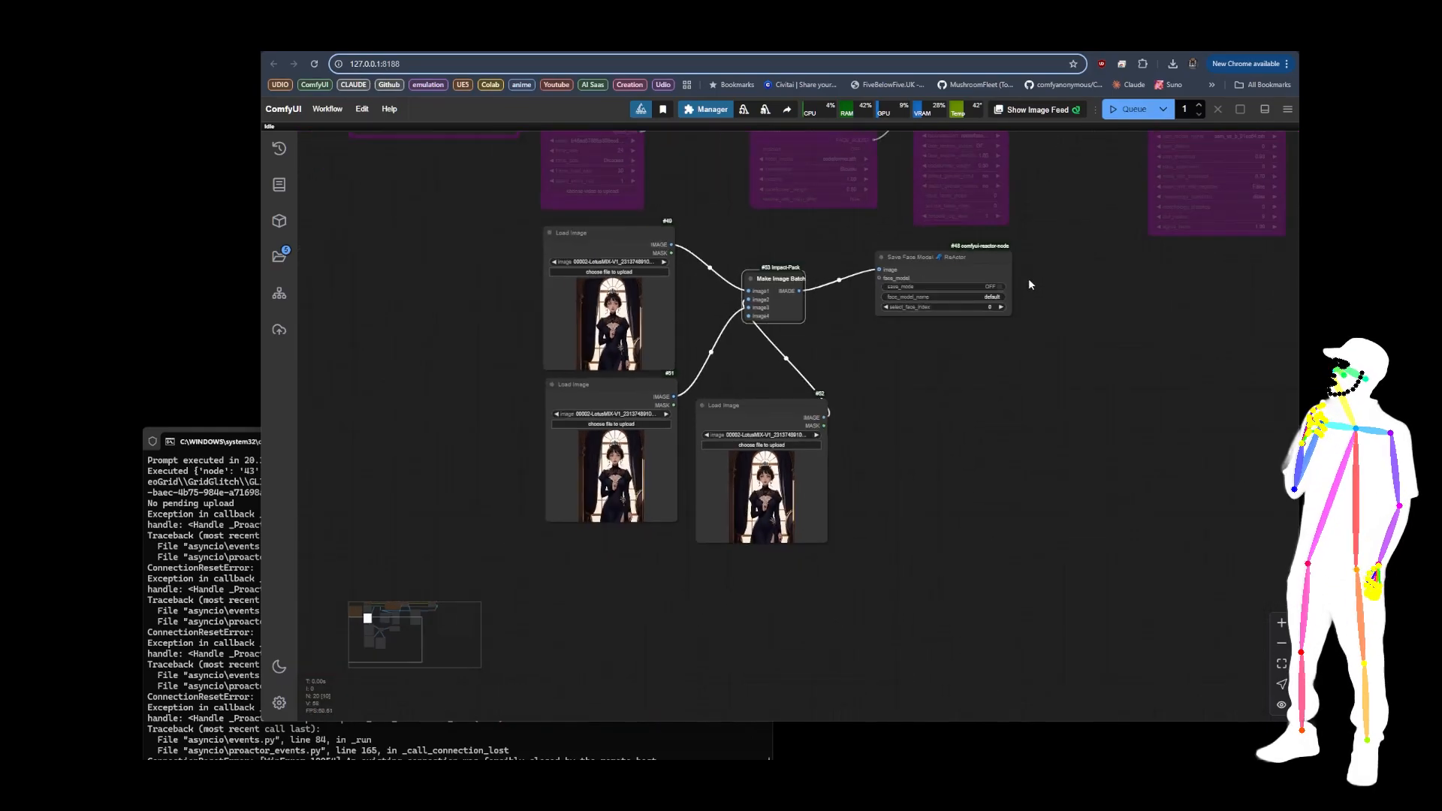
drag(383, 301, 900, 573)
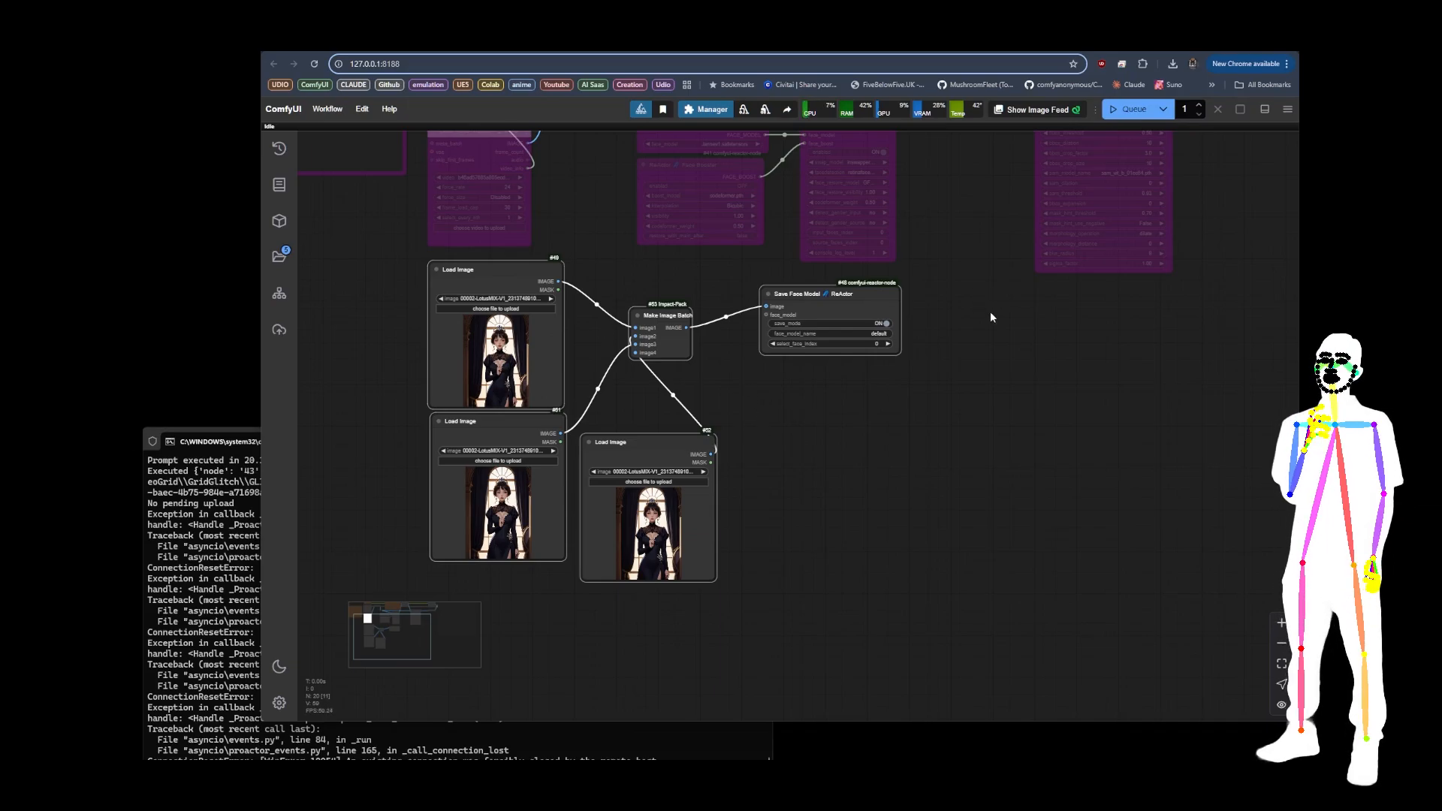
key(Delete)
Step: Toggle bypass across the main faceswap workflow to reactivate its processing nodes and bypass Restore Face again
drag(737, 250, 615, 625)
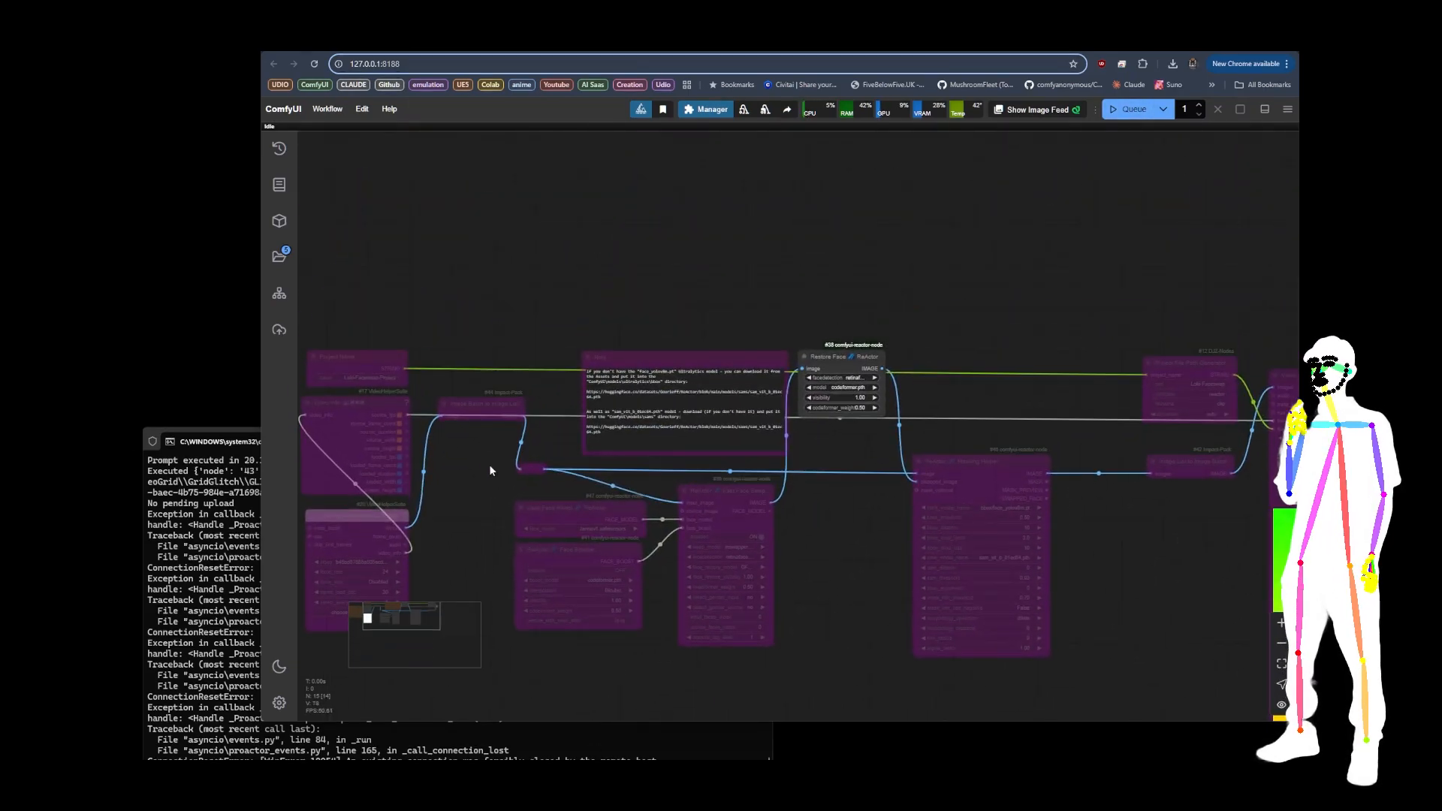
drag(463, 453, 507, 370)
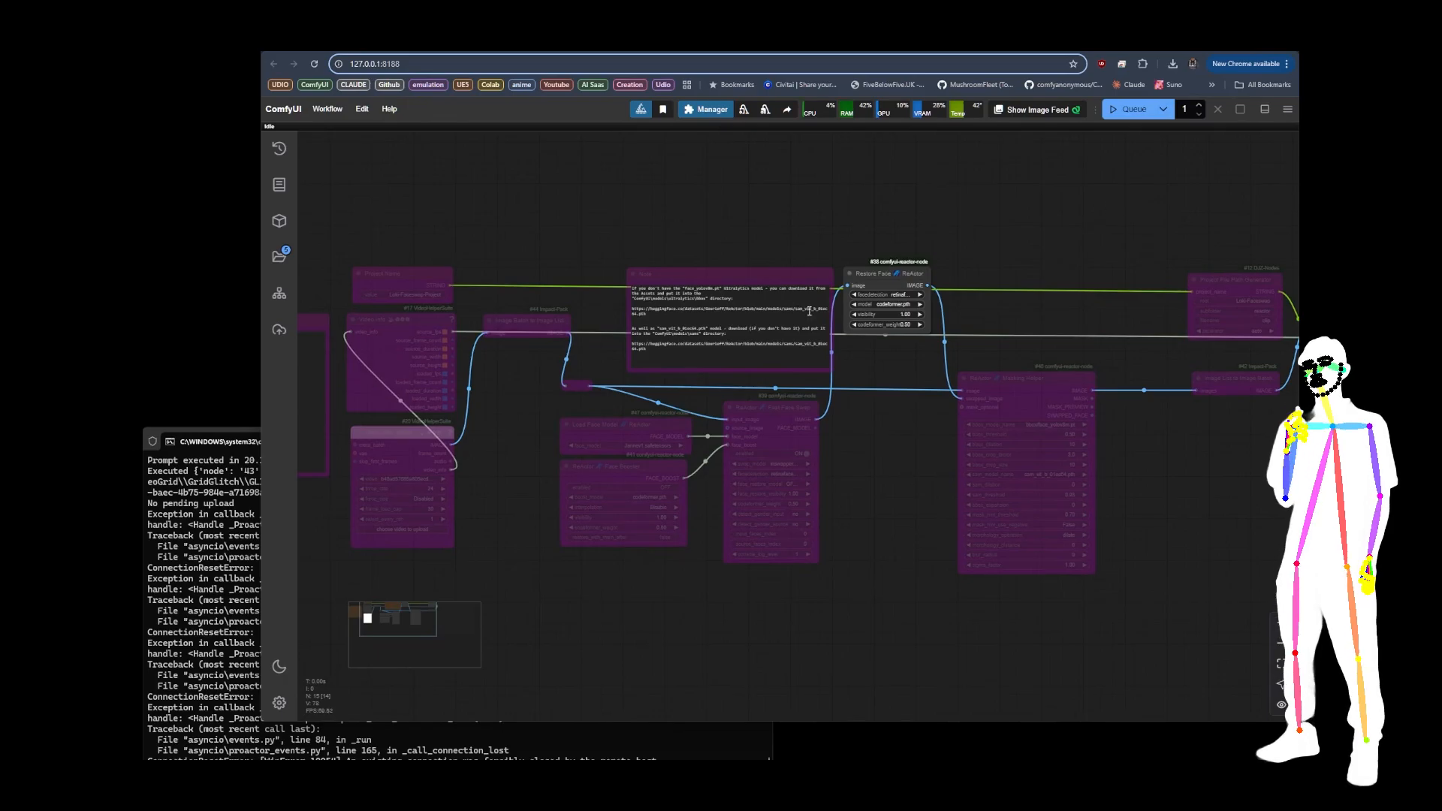
scroll(810, 310, down, 5)
drag(432, 225, 1127, 361)
key(ctrl+b)
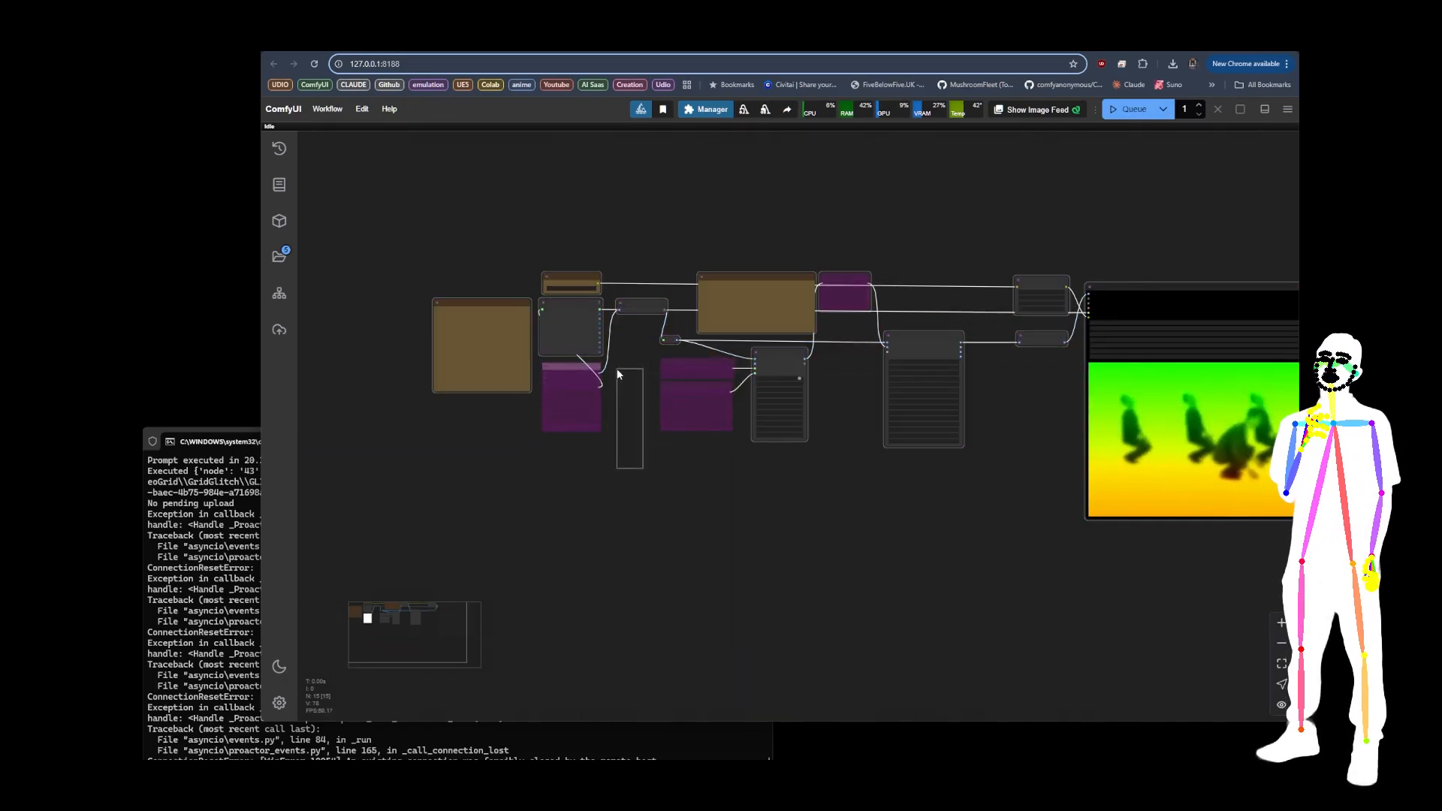
Step: Reactivate the bypassed Load Video, Load Face Model and Face Booster nodes
drag(617, 369, 554, 373)
key(ctrl+b)
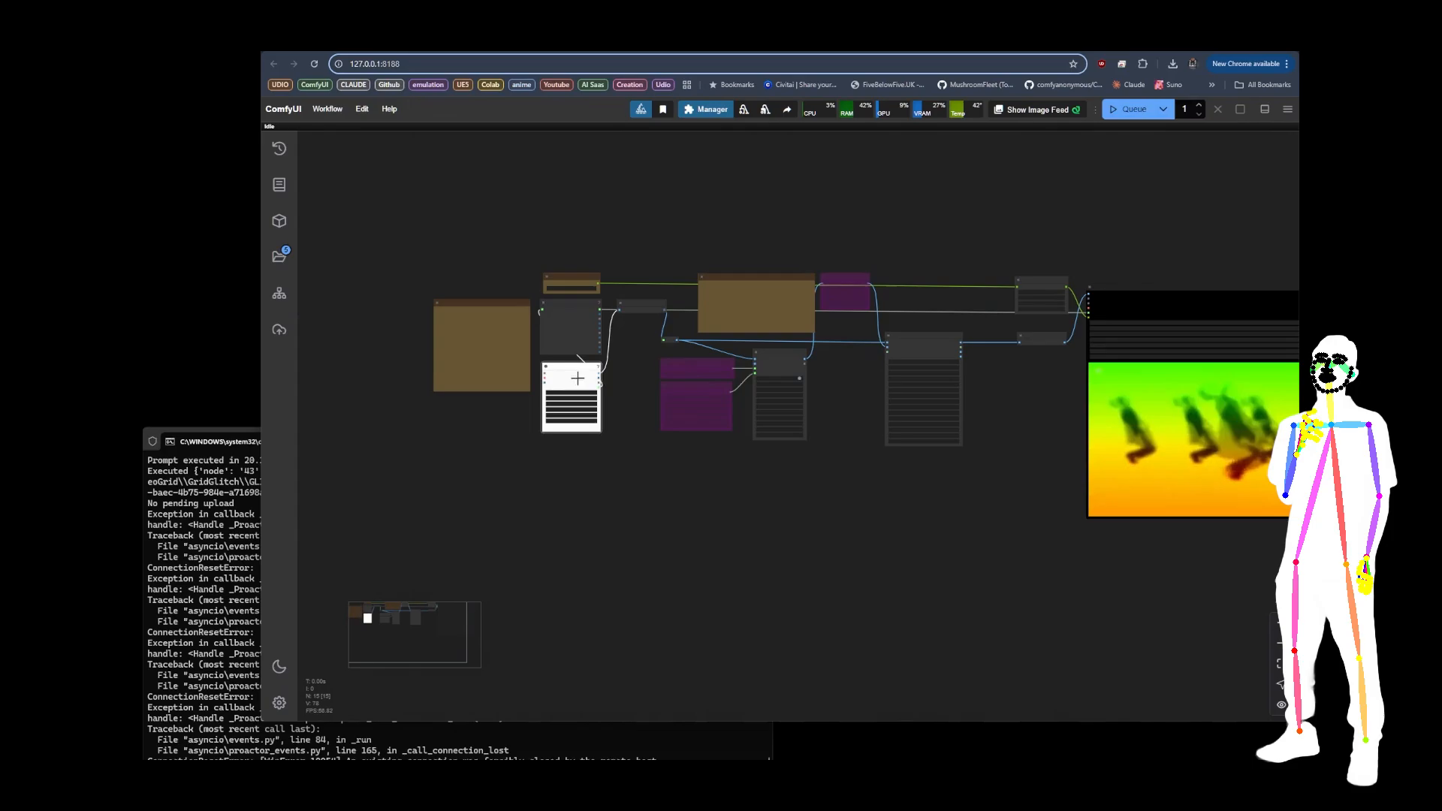
key(ctrl+b)
click(694, 368)
key(ctrl+b)
click(692, 390)
key(ctrl+b)
click(567, 385)
key(ctrl+b)
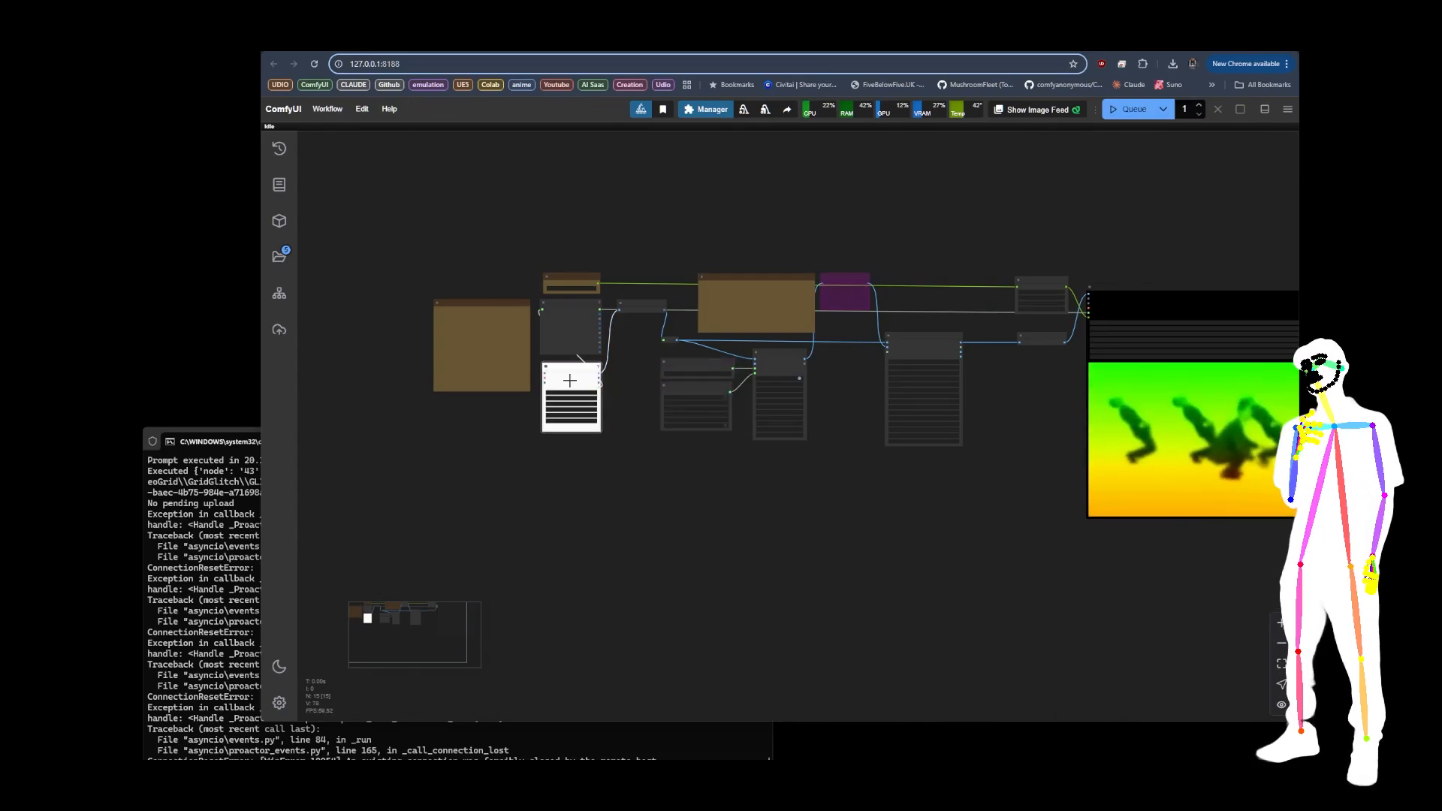
Step: Move the bypassed Restore Face node up into the empty space above the Note and Masking Helper nodes
scroll(905, 283, up, 11)
drag(721, 256, 730, 158)
drag(731, 295, 737, 381)
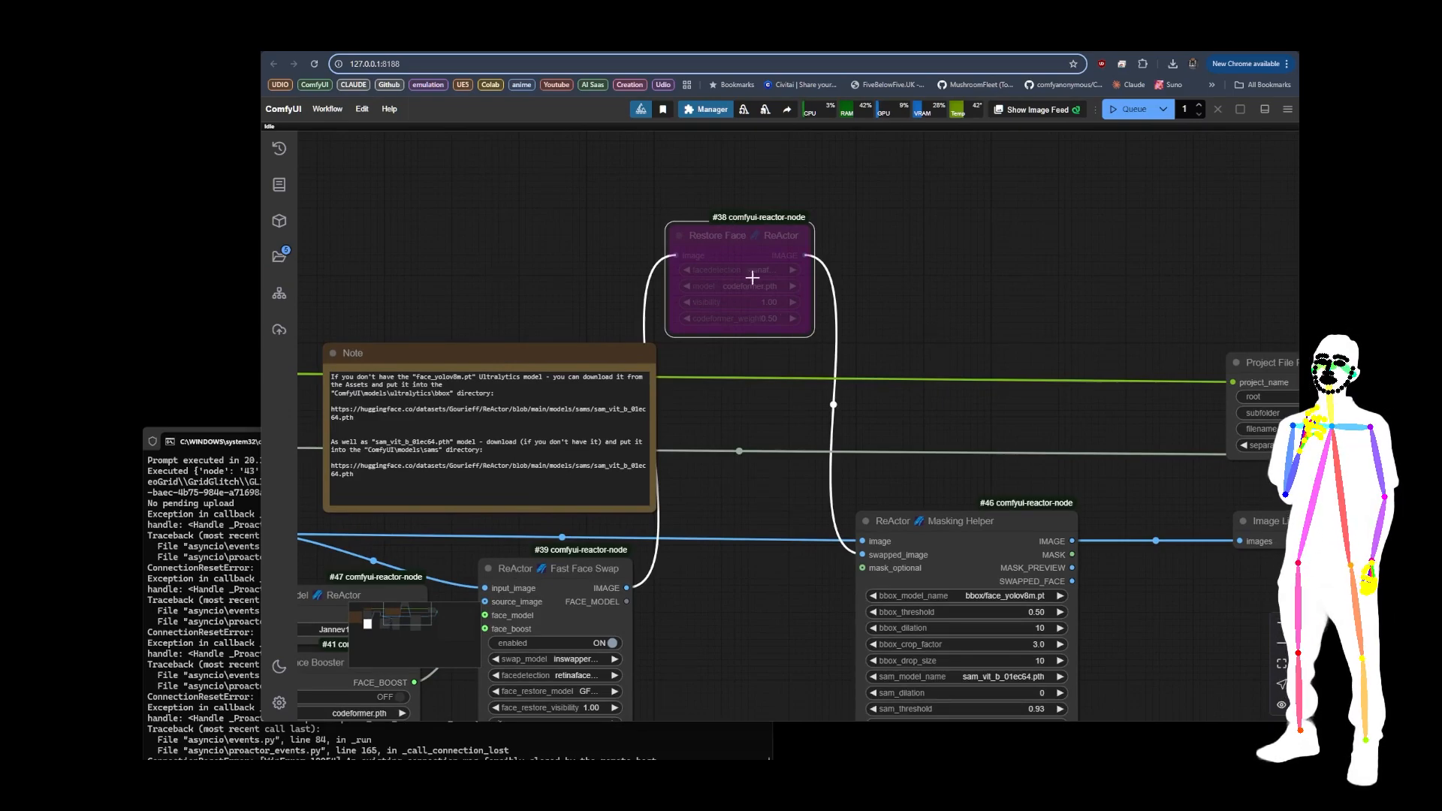
scroll(748, 255, down, 5)
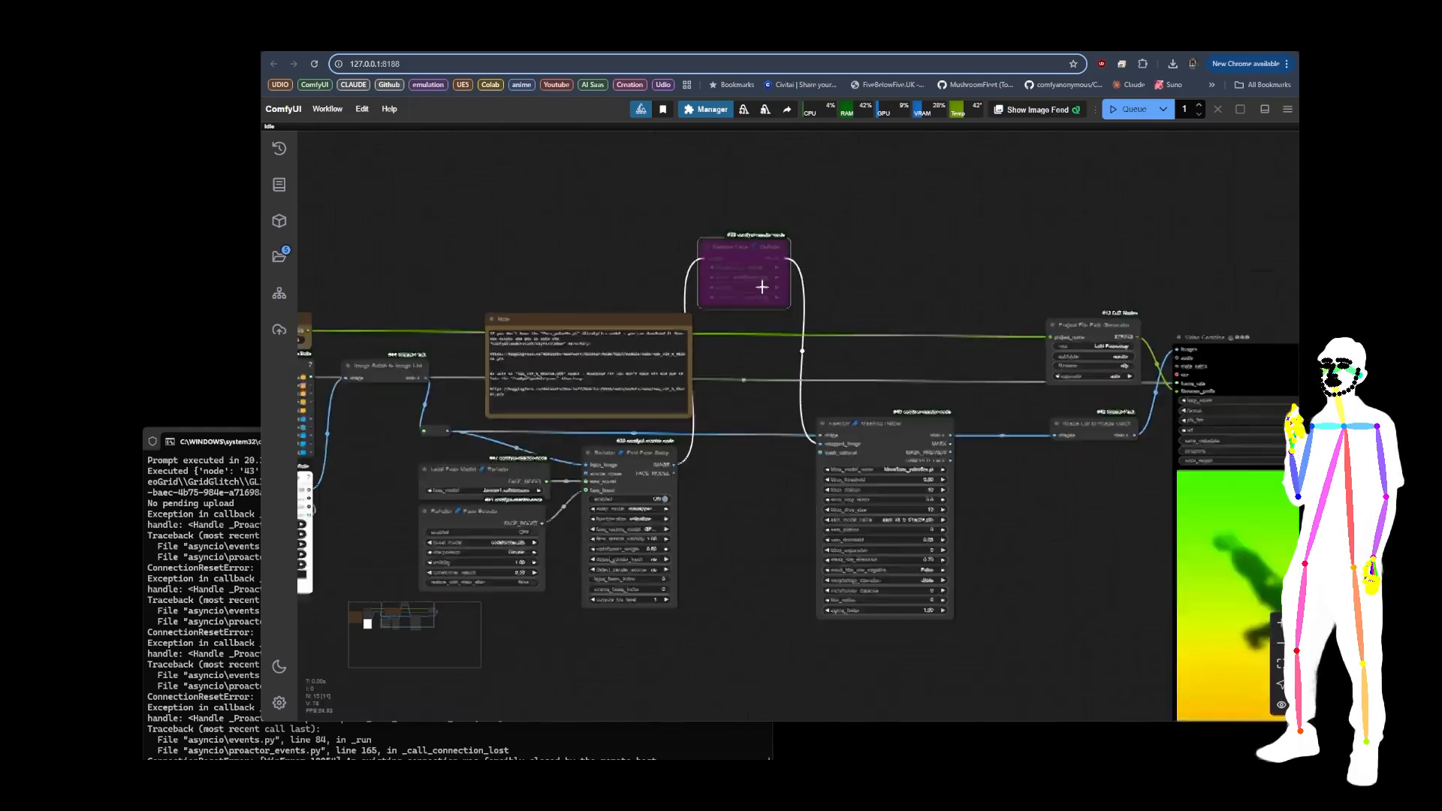
drag(750, 212, 751, 181)
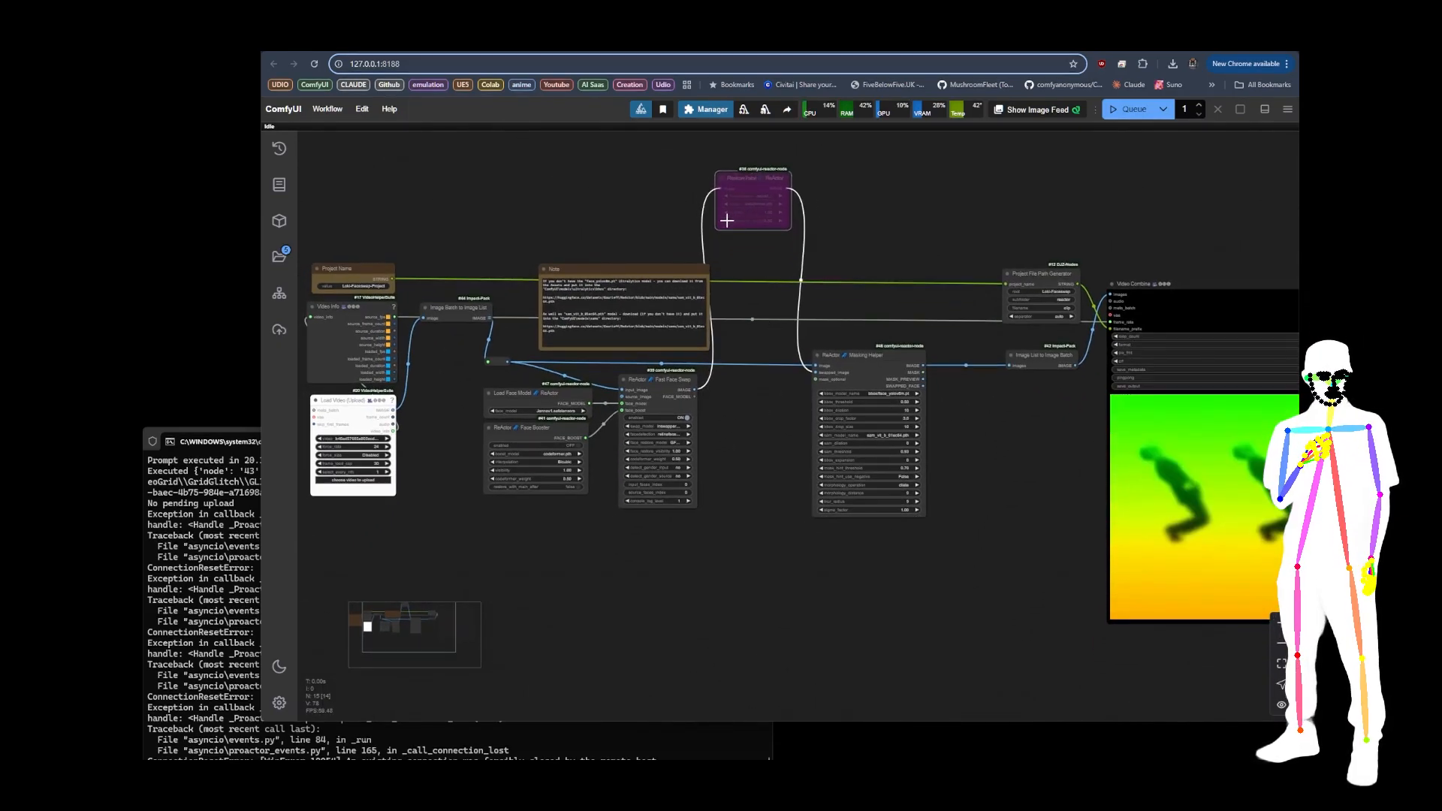
drag(585, 182, 615, 217)
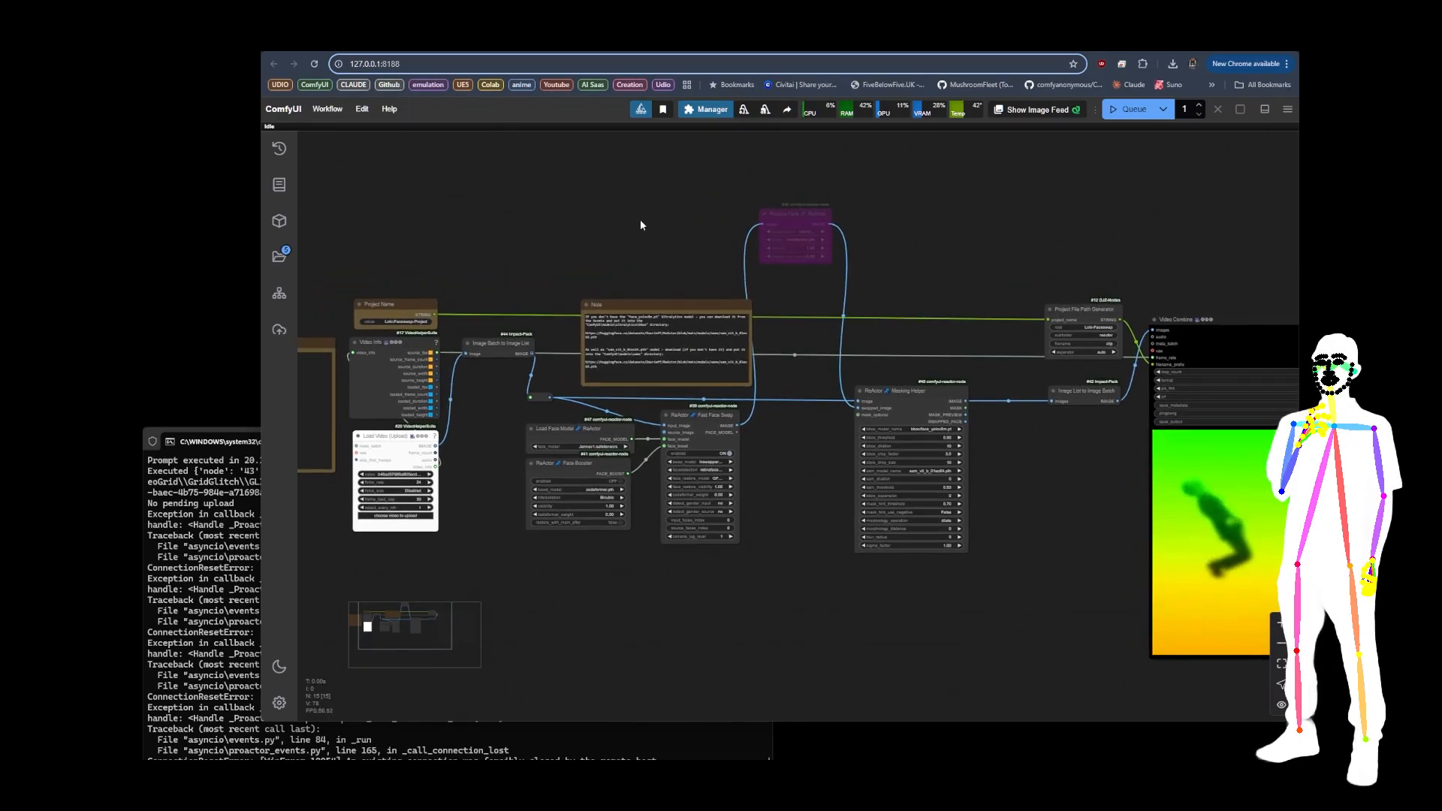
Step: Load the Toda-Tools-Interpolation-RIFE-v45.json workflow from the Toda-Tools Interpolation folder onto the ComfyUI canvas
scroll(639, 221, down, 5)
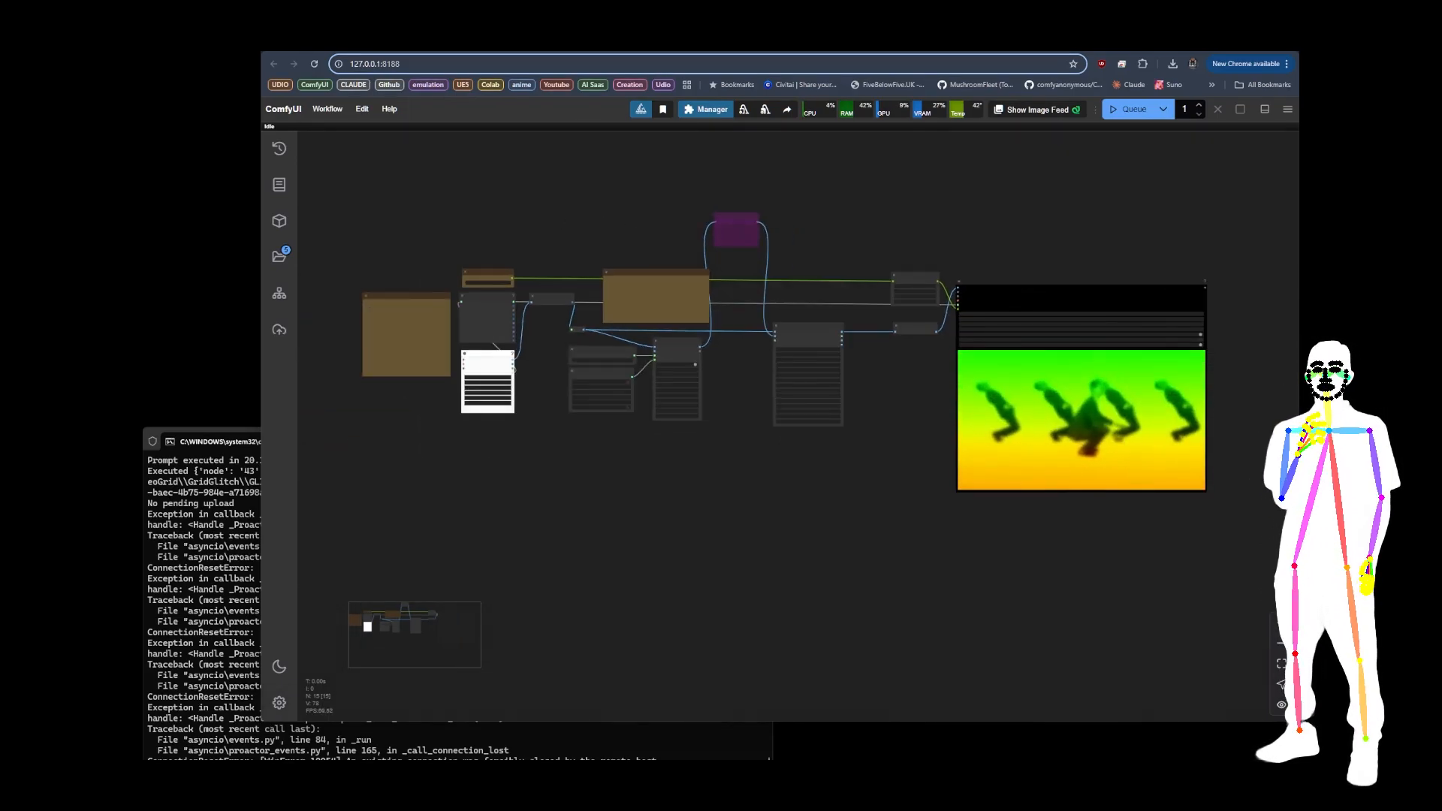
click(440, 784)
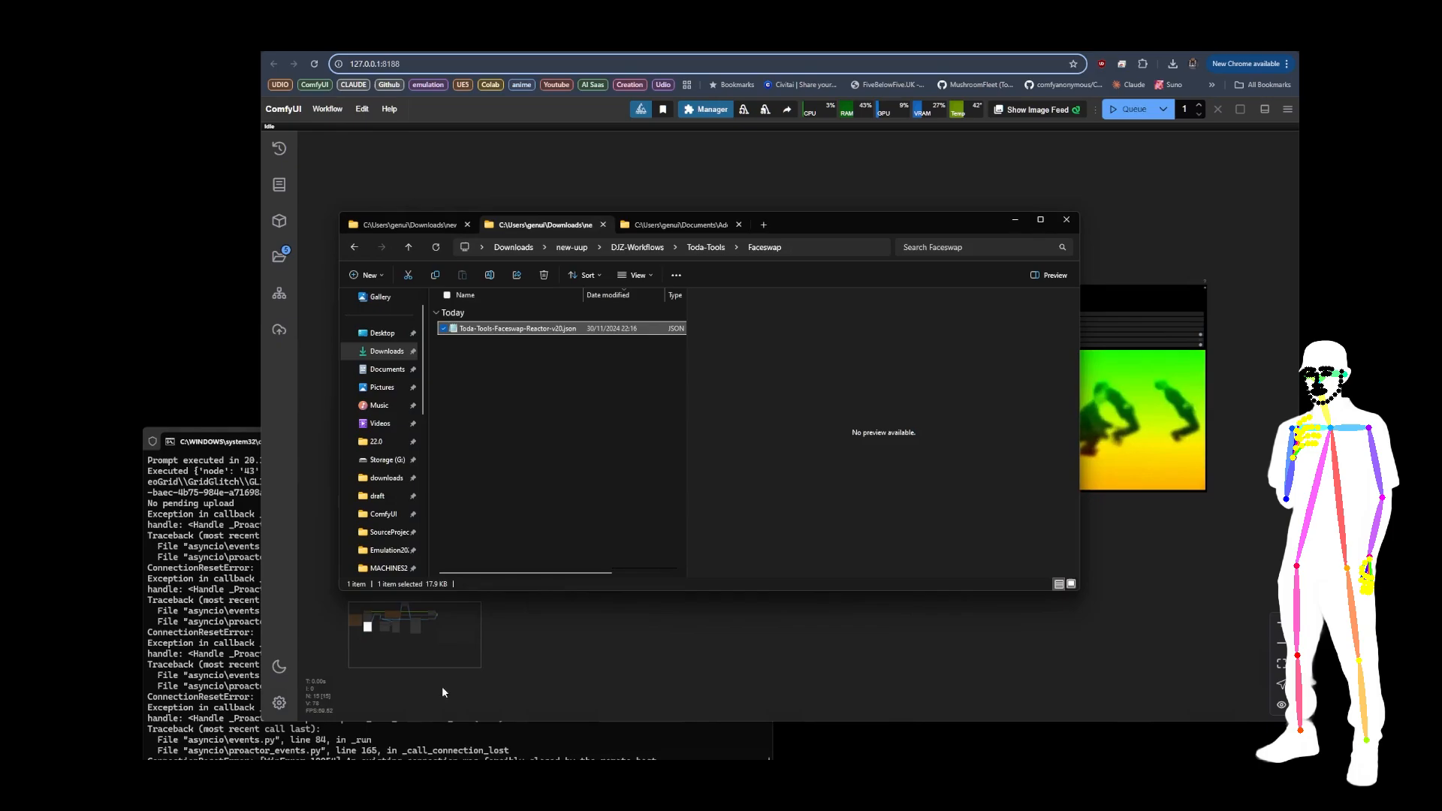
click(706, 247)
double_click(467, 344)
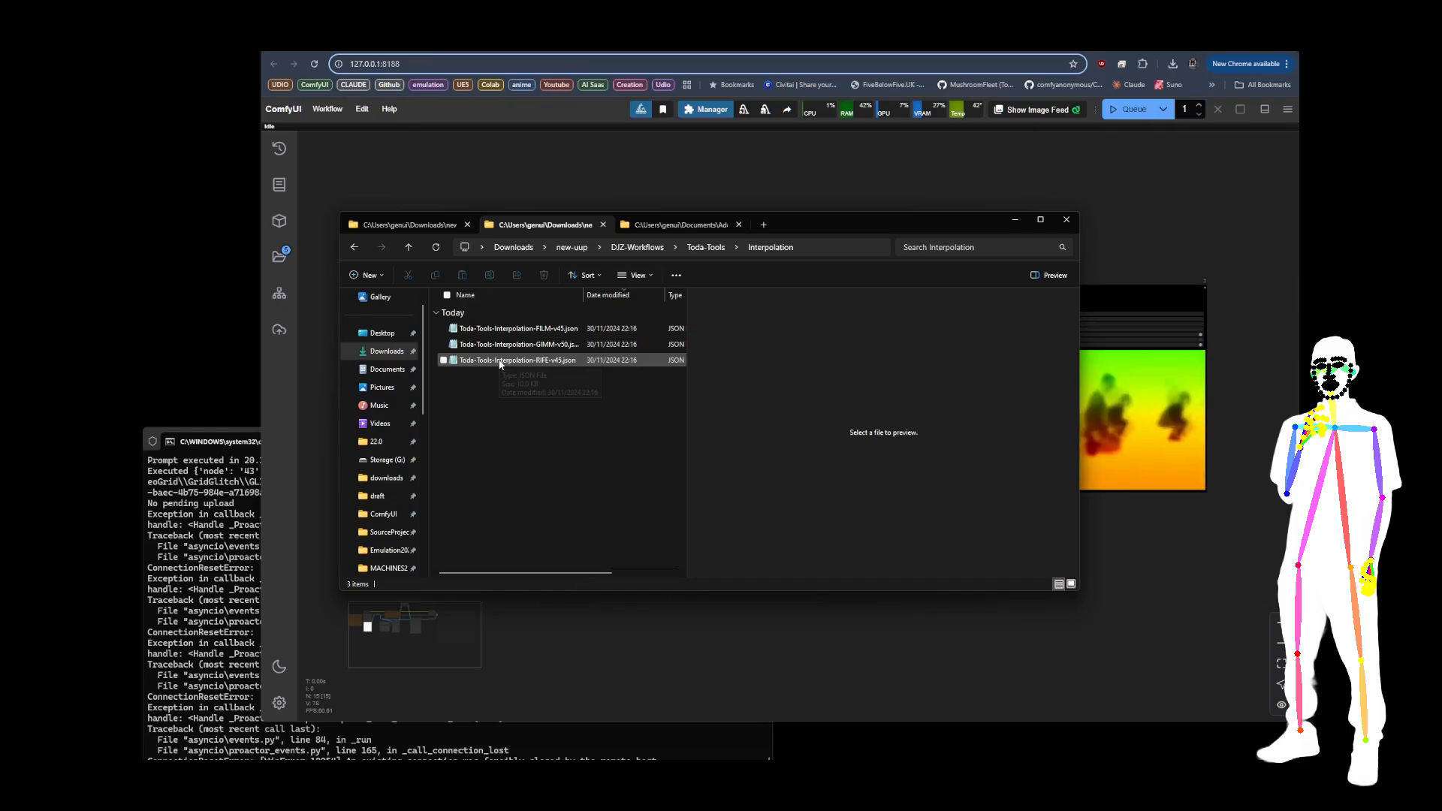
drag(500, 361, 676, 157)
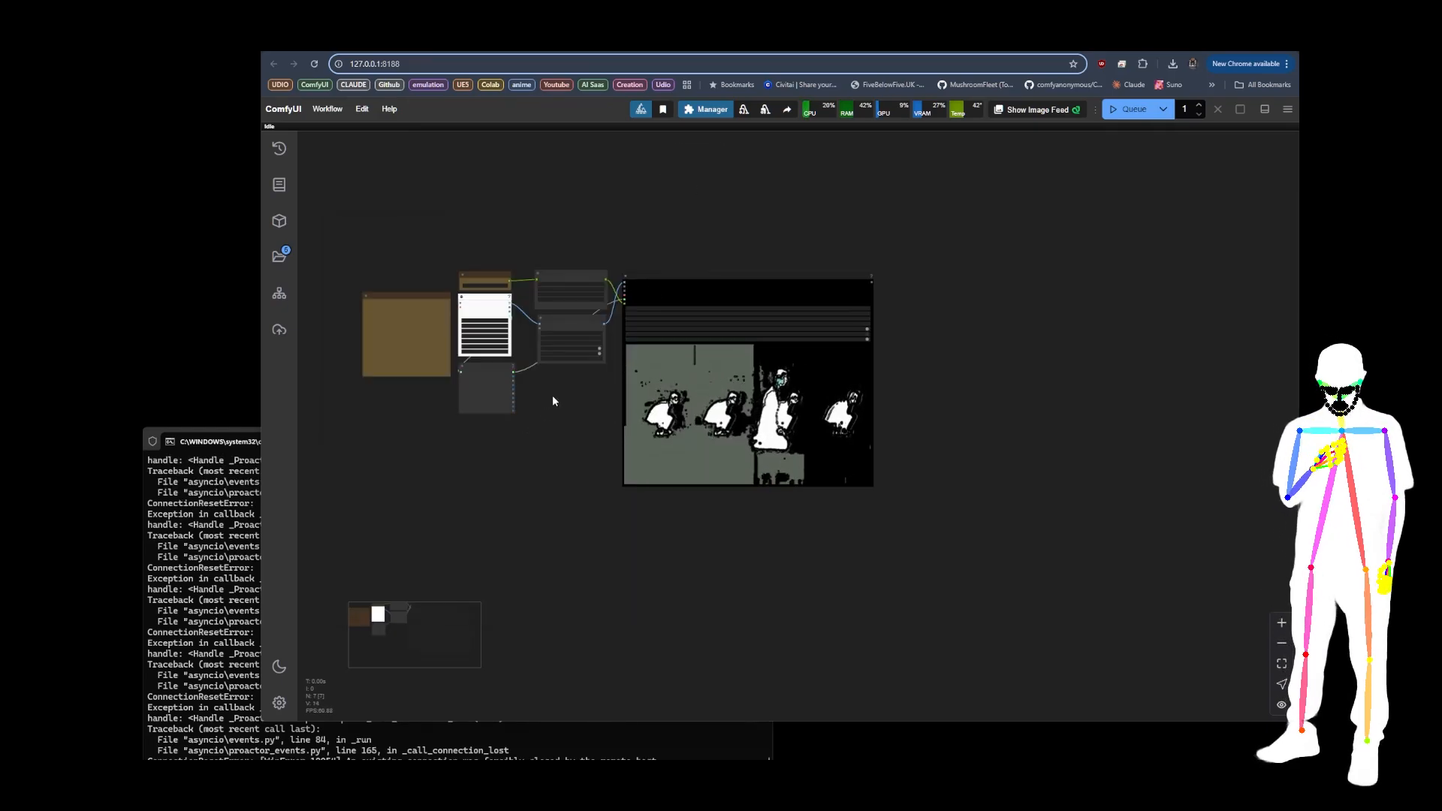
scroll(564, 398, up, 5)
drag(561, 394, 621, 412)
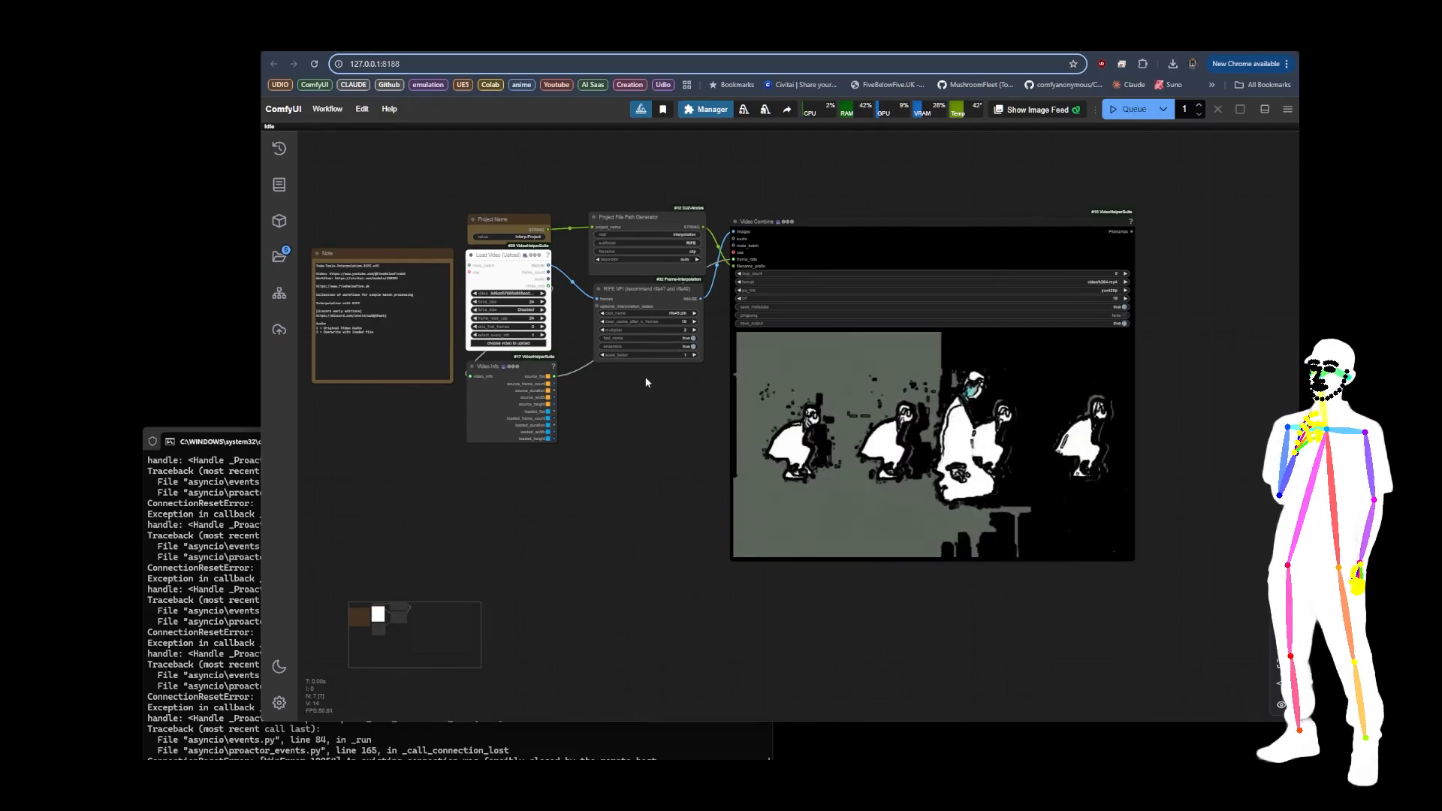
drag(643, 379, 673, 400)
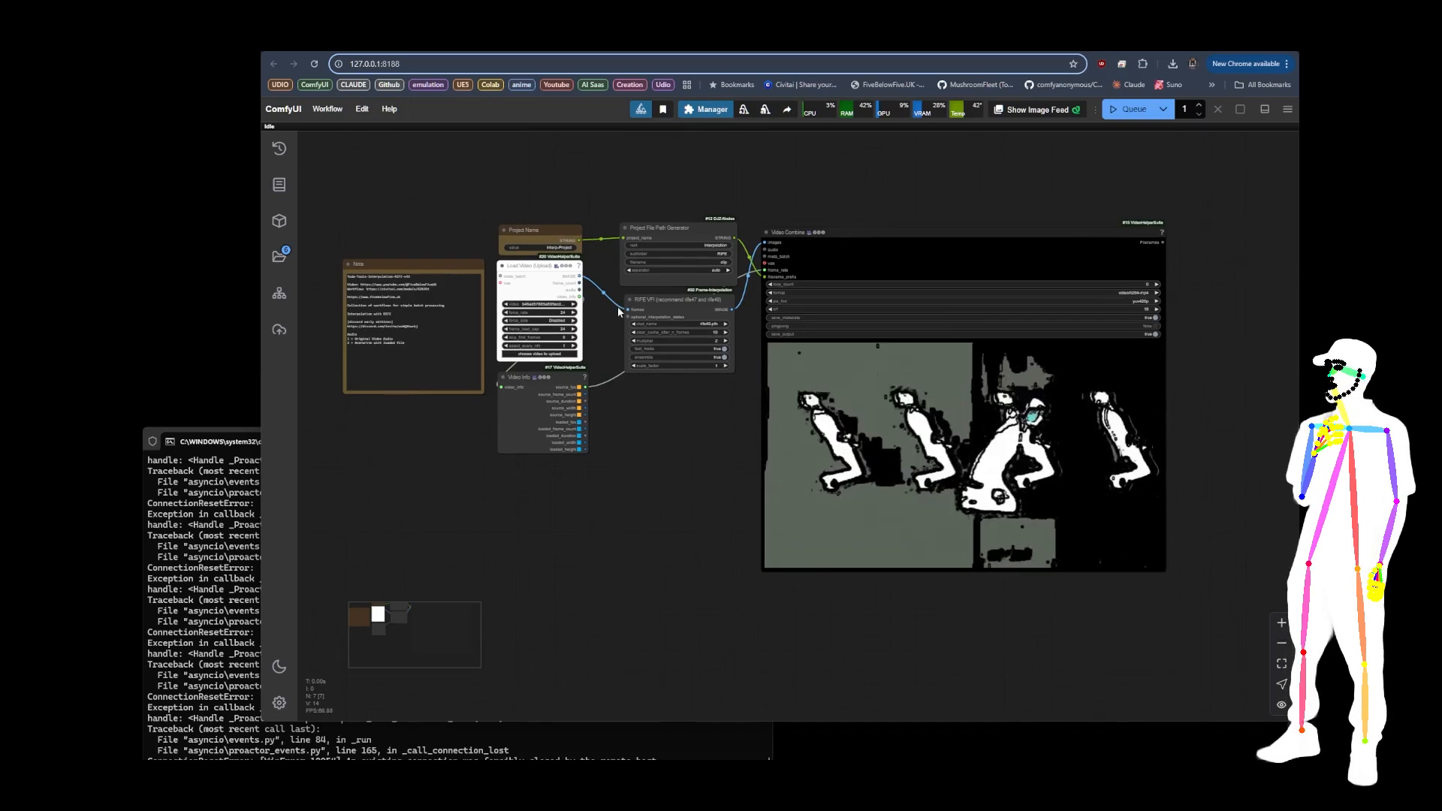
scroll(612, 294, up, 5)
scroll(619, 332, down, 6)
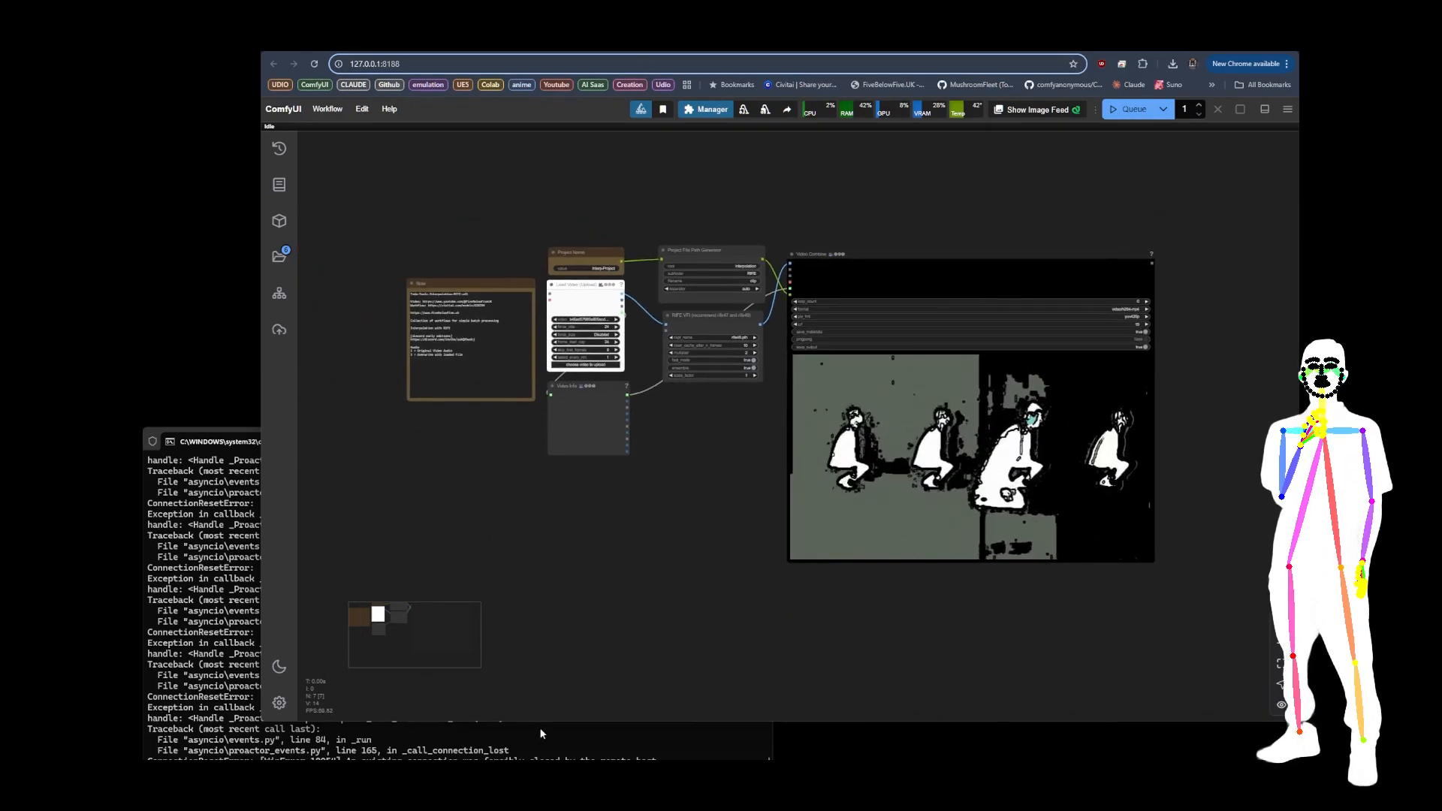
Step: Replace the canvas with the Toda-Tools-Interpolation-GIMM-v50.json workflow from the Interpolation folder
click(542, 793)
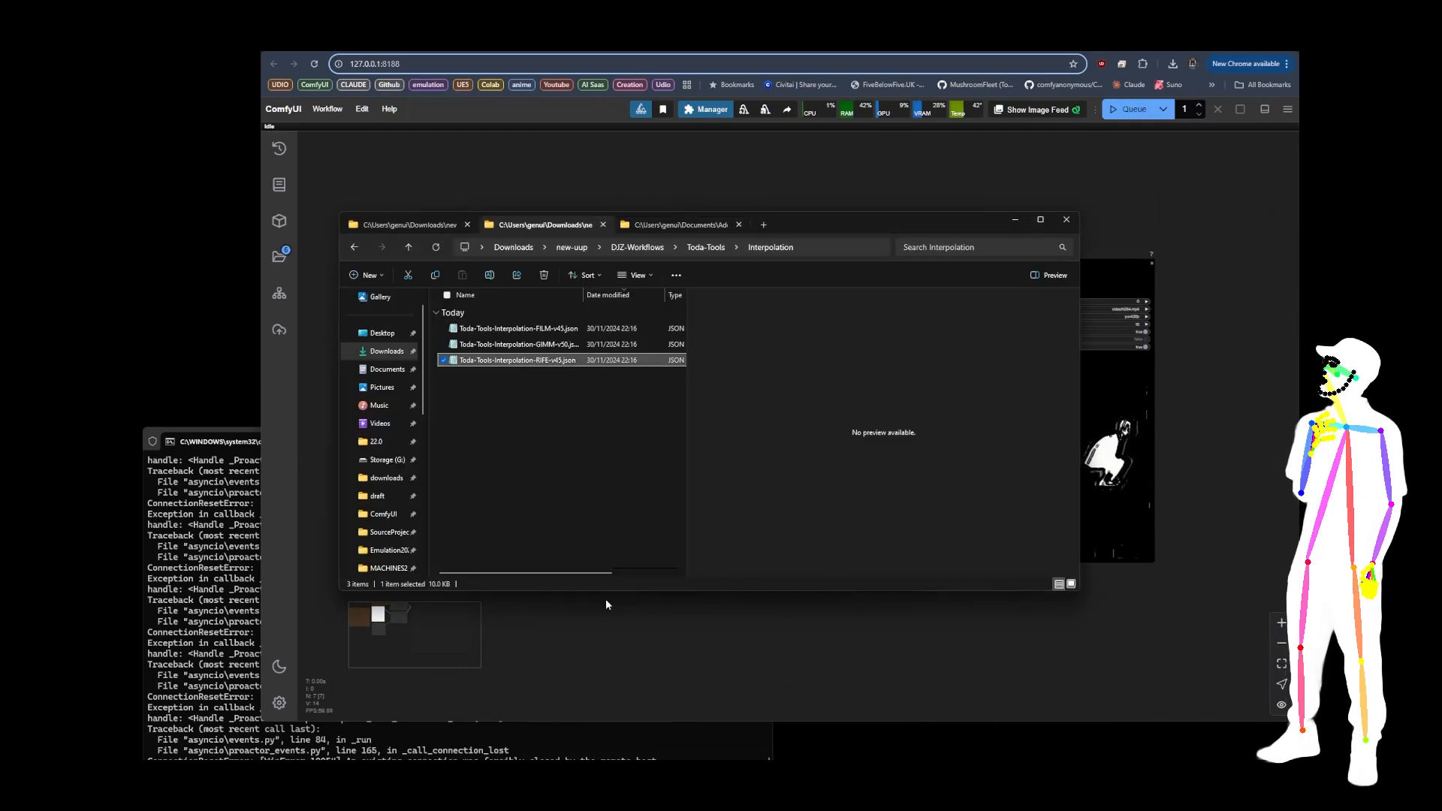
drag(554, 347, 660, 423)
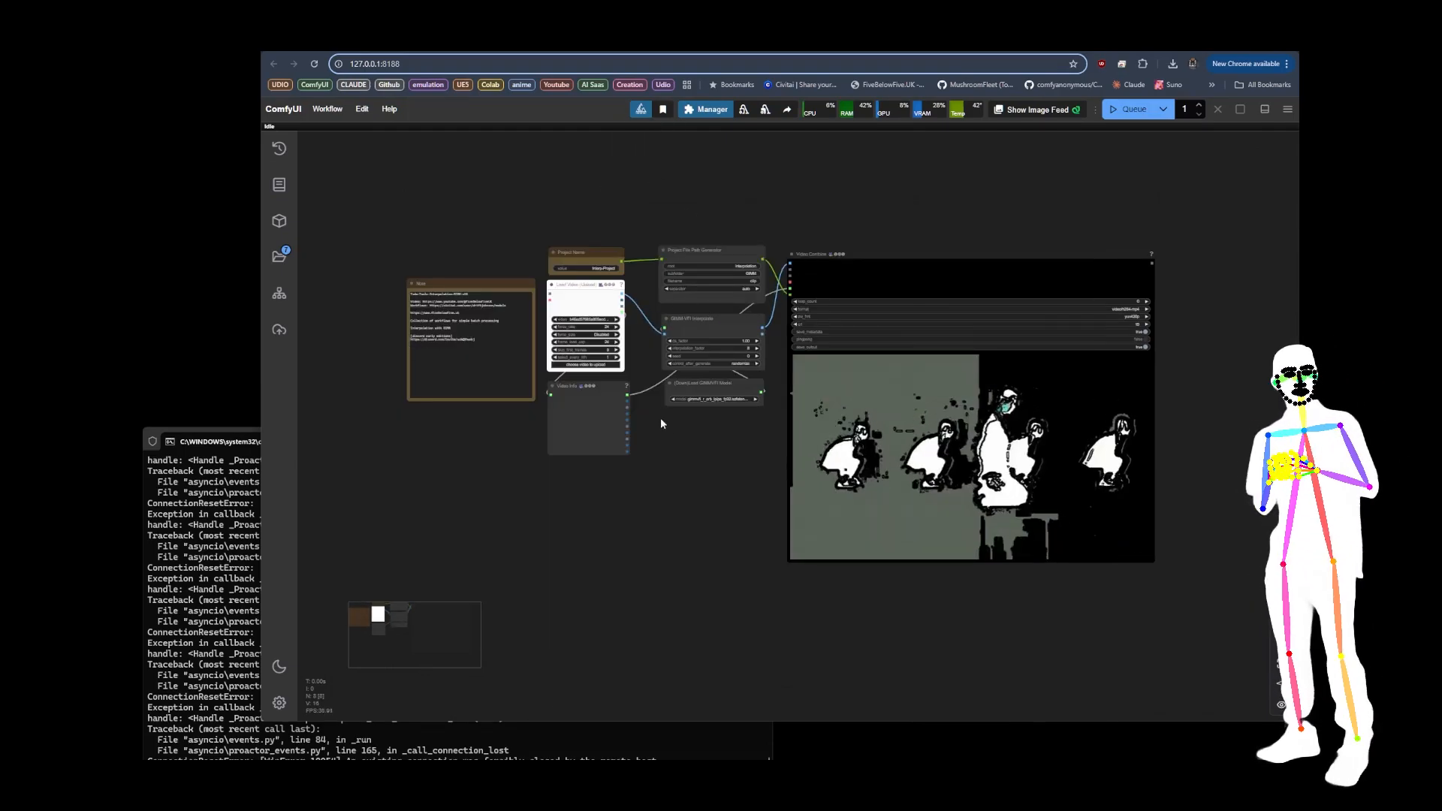
scroll(667, 342, up, 6)
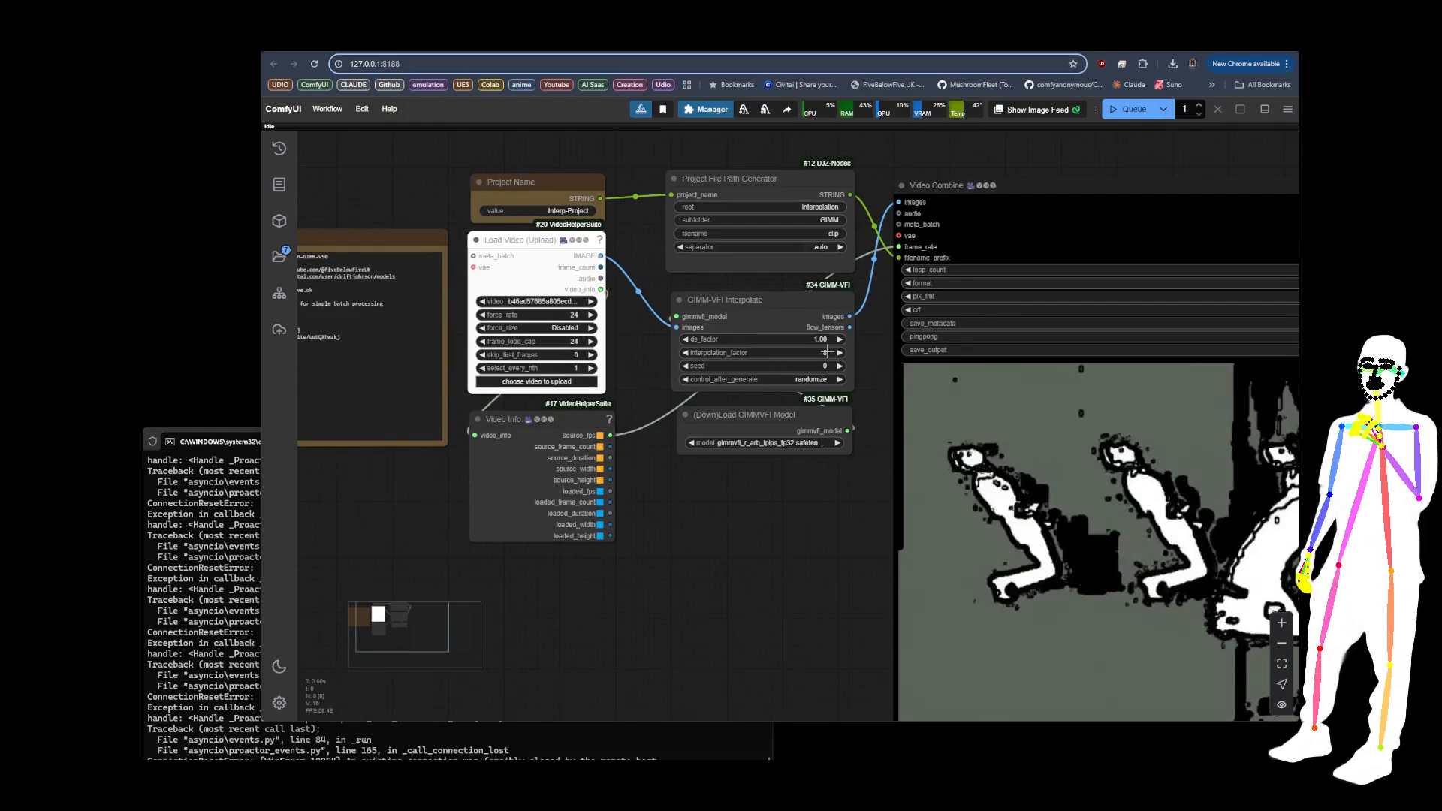
Step: Enter 2 as the GIMM-VFI Interpolate node's interpolation_factor and review its settings and the GIMMVFI model loader
click(827, 351)
key(Return)
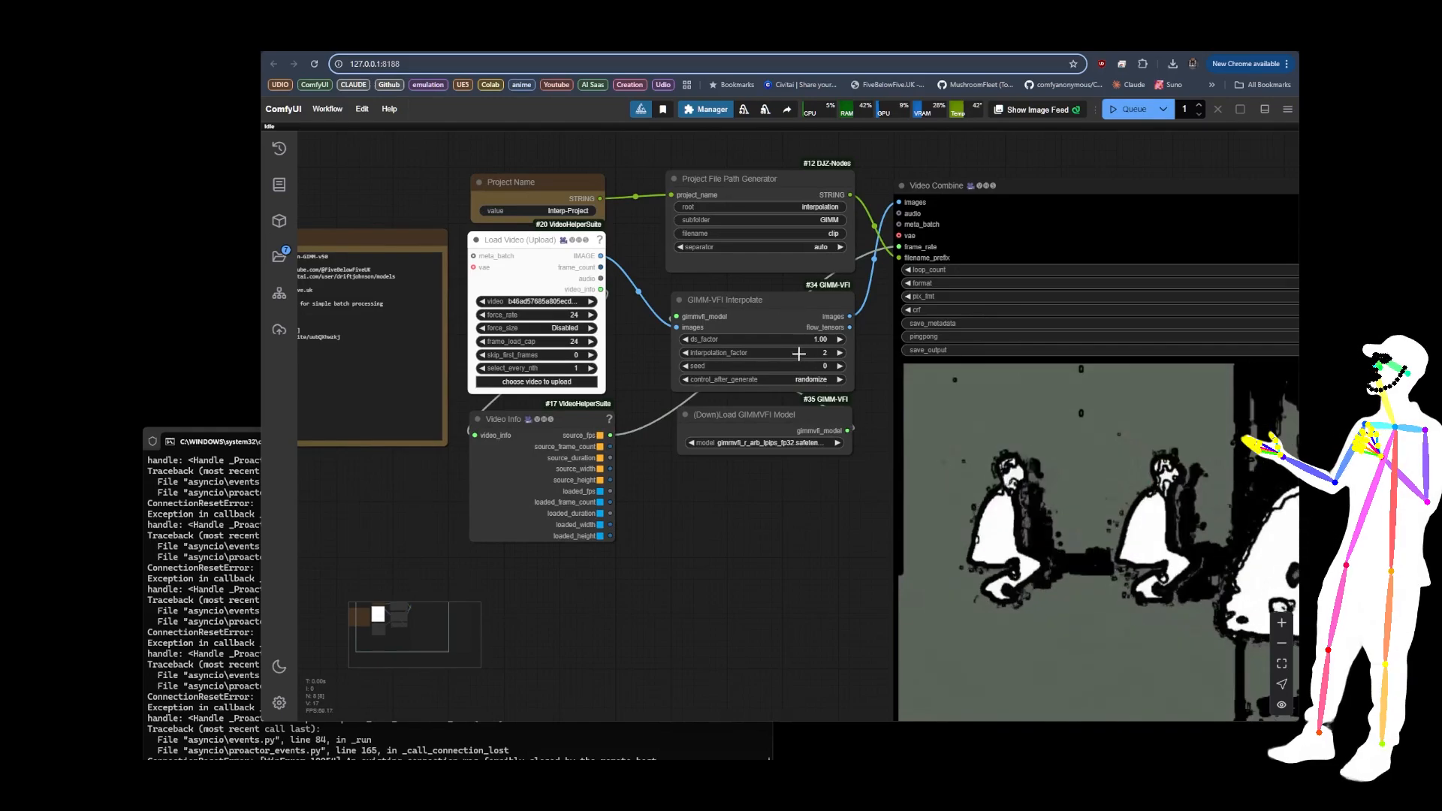
scroll(640, 331, down, 6)
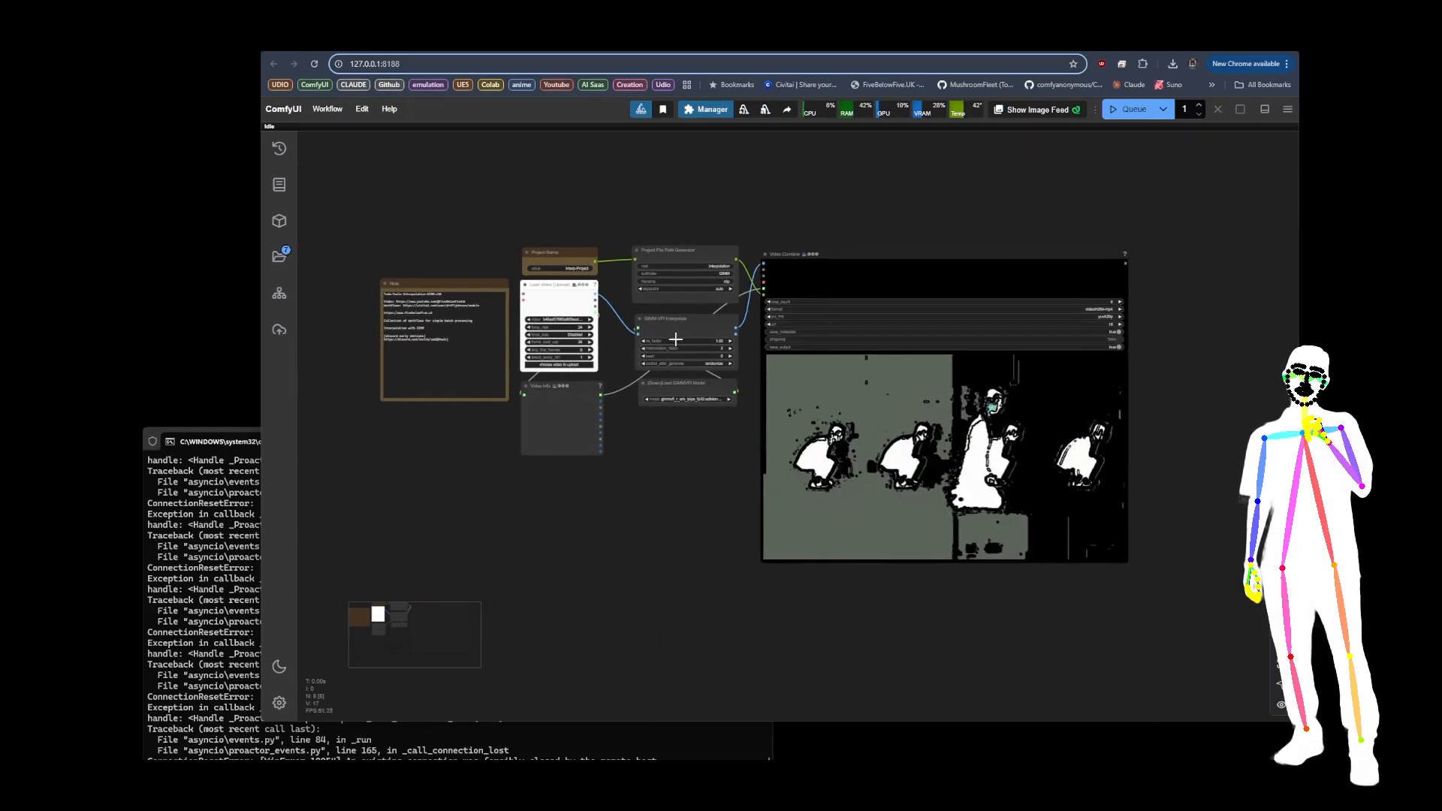
scroll(695, 366, up, 7)
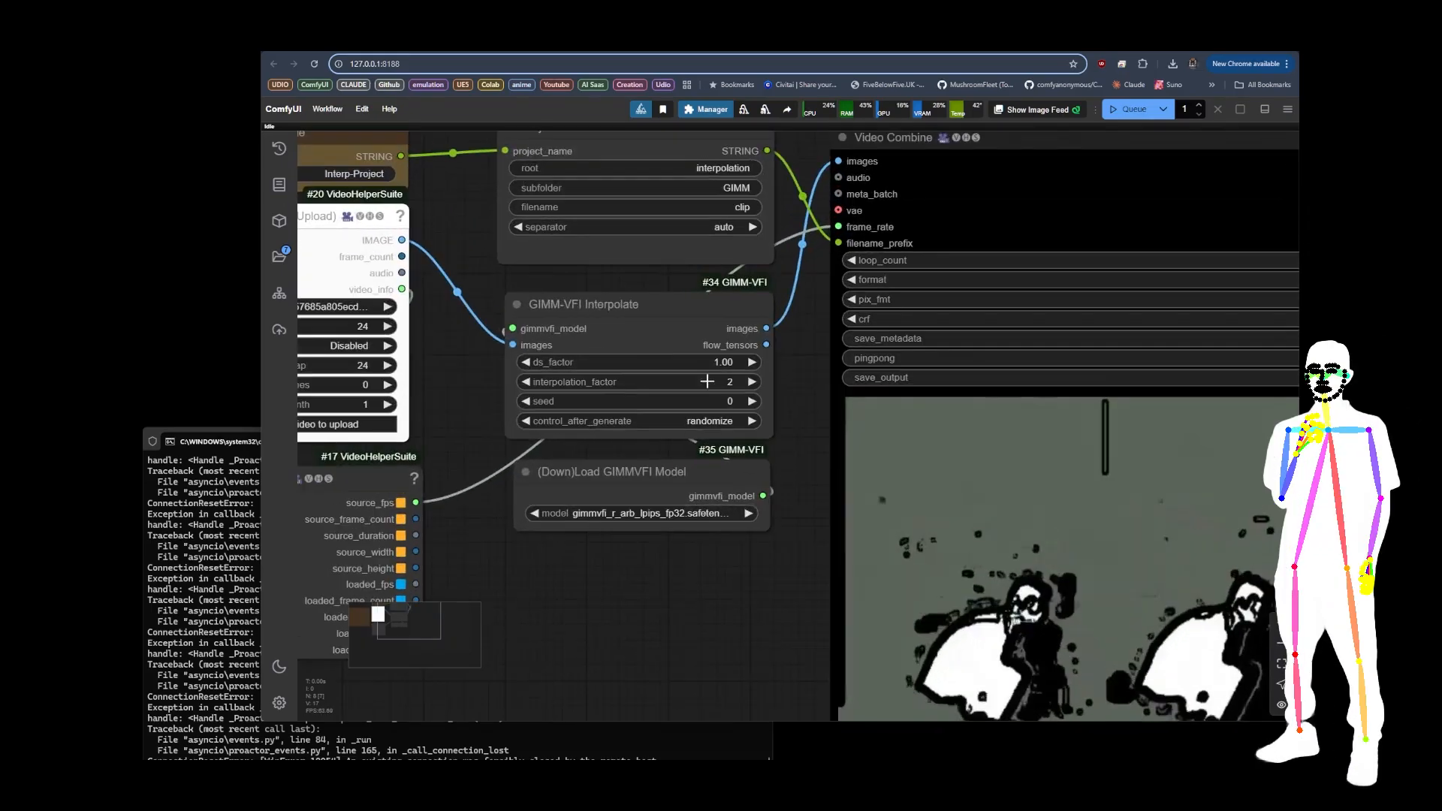
scroll(799, 402, down, 5)
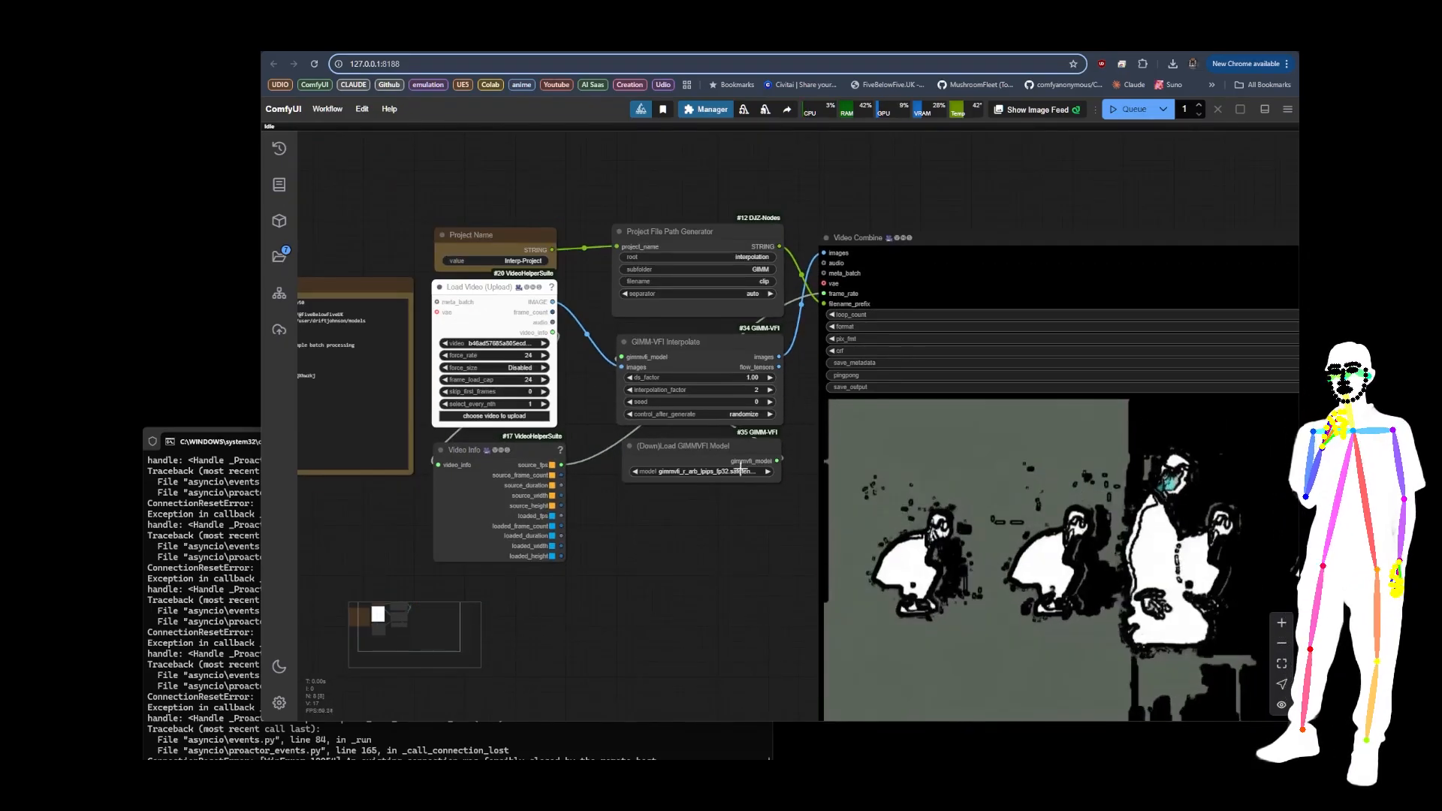
scroll(679, 527, down, 1)
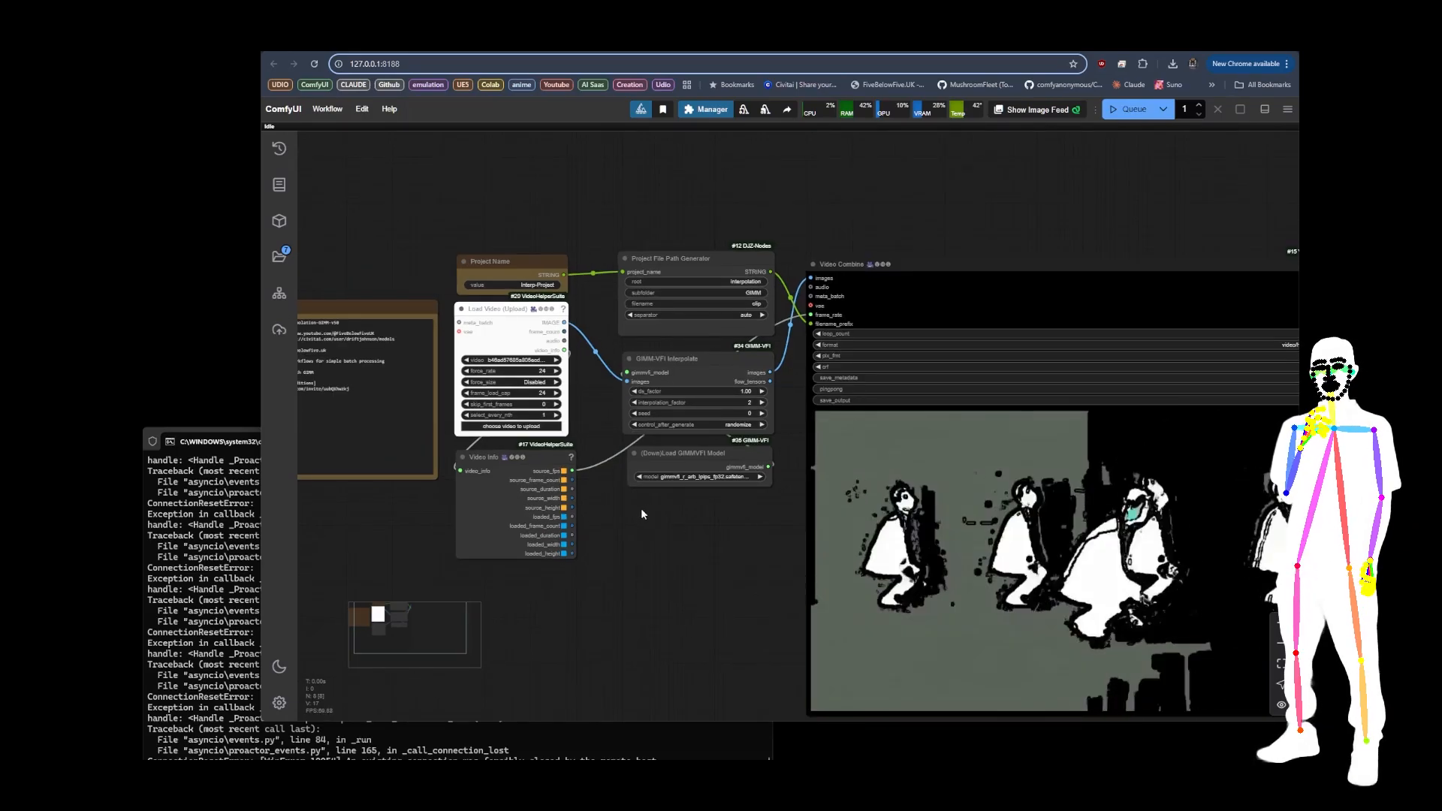
Step: Set force_rate and frame_load_cap to 0 on the Load Video node and nudge the Video Combine node slightly
scroll(526, 391, up, 10)
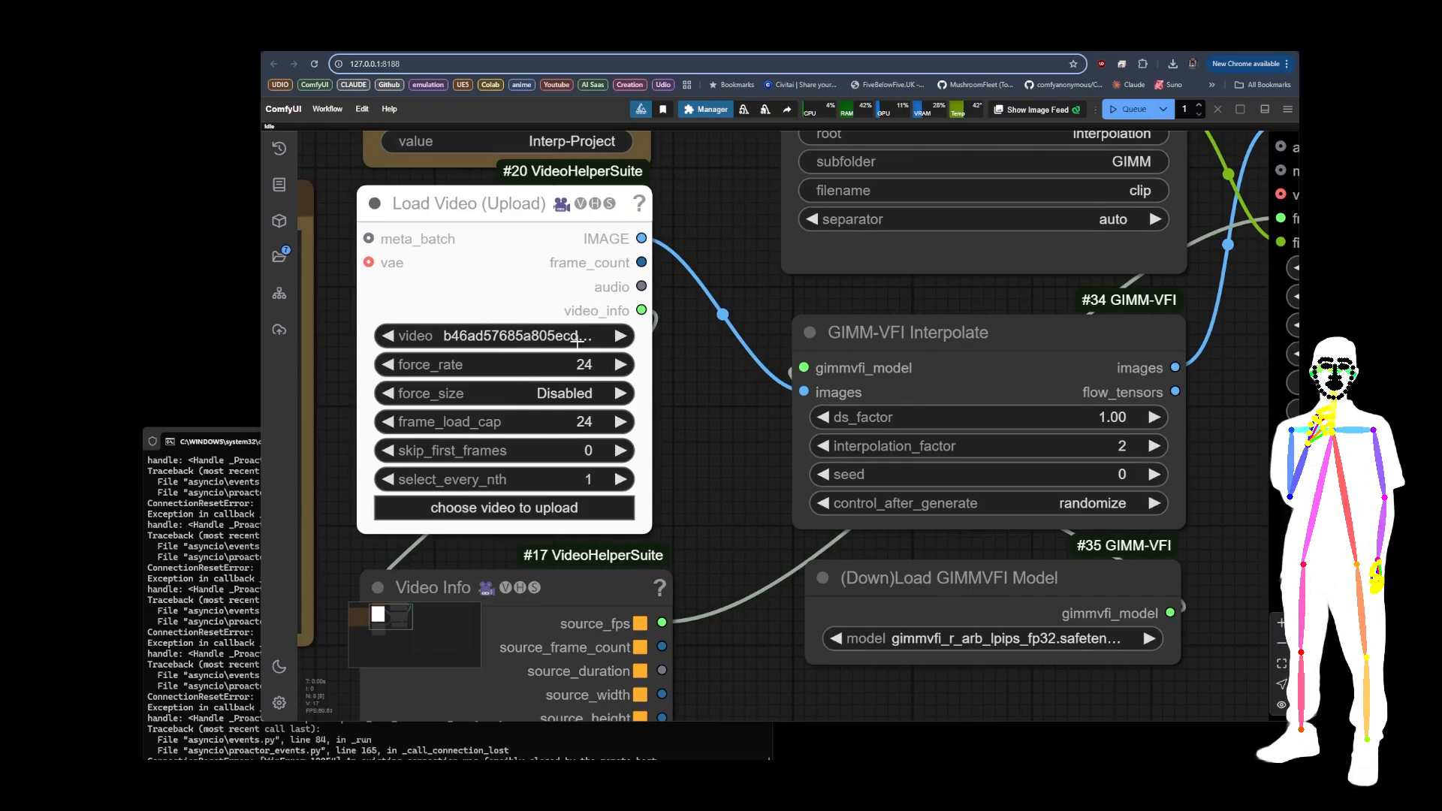
scroll(556, 408, down, 10)
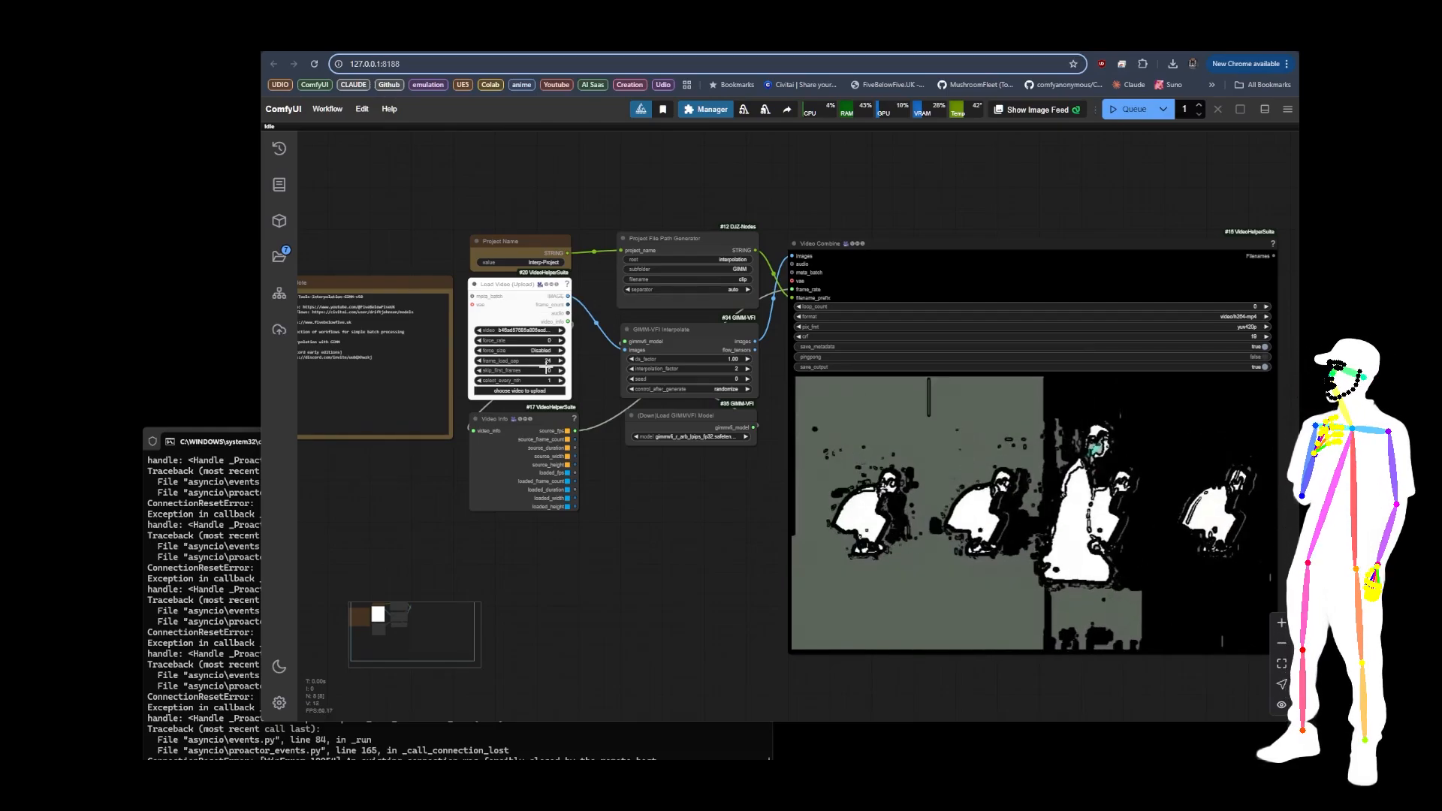
click(578, 483)
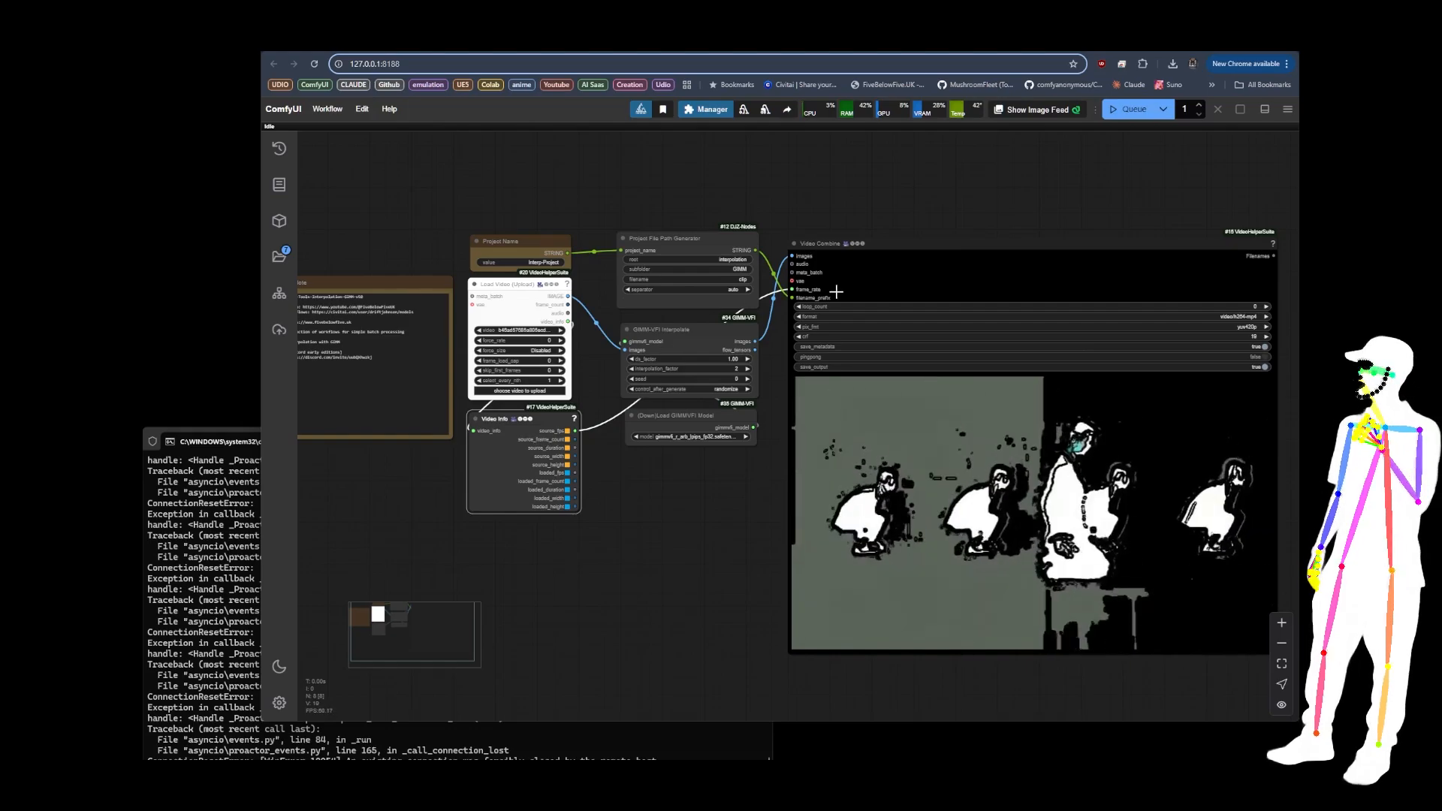
drag(920, 273, 926, 268)
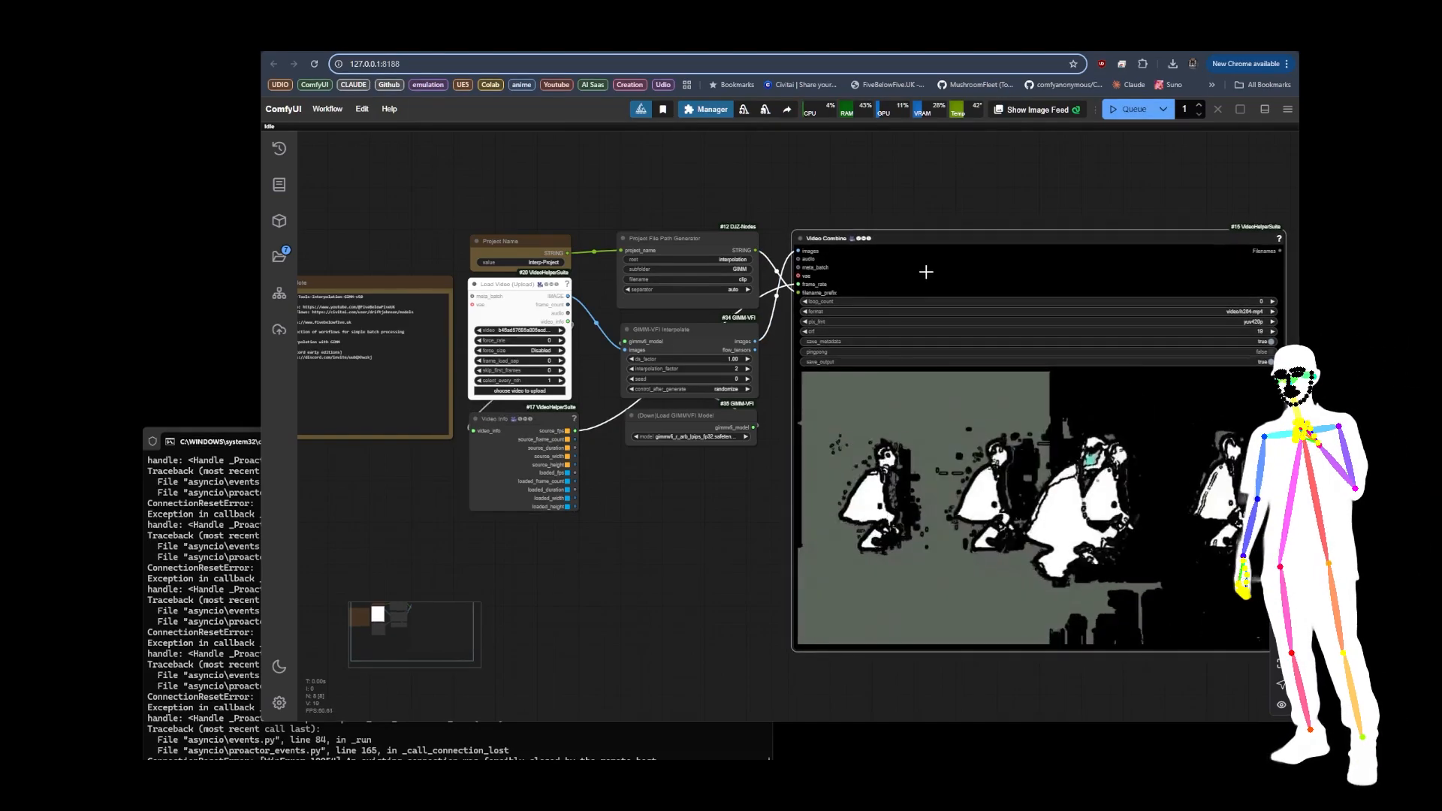
Step: Set the Load Video node's force_rate to 24
scroll(564, 330, up, 5)
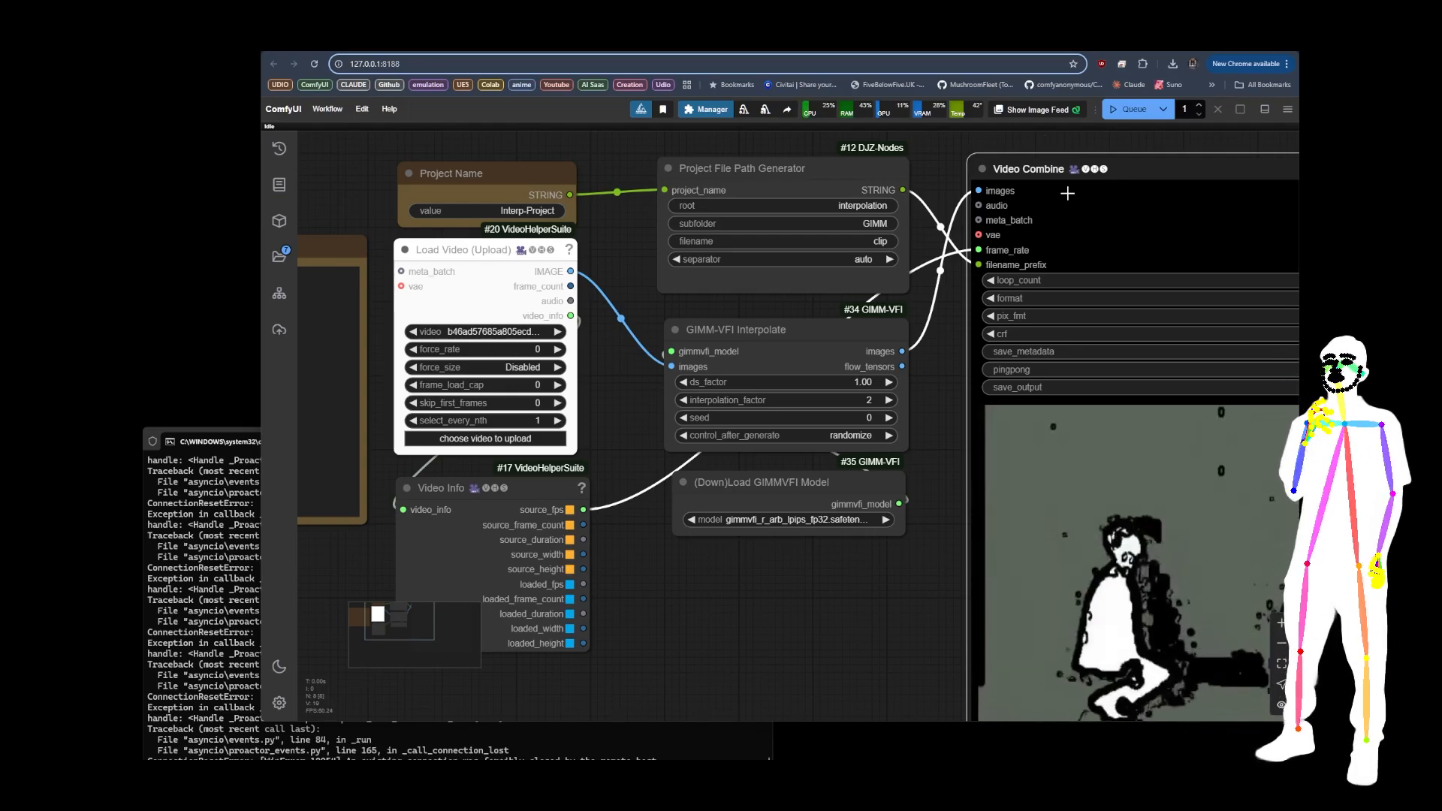
click(536, 349)
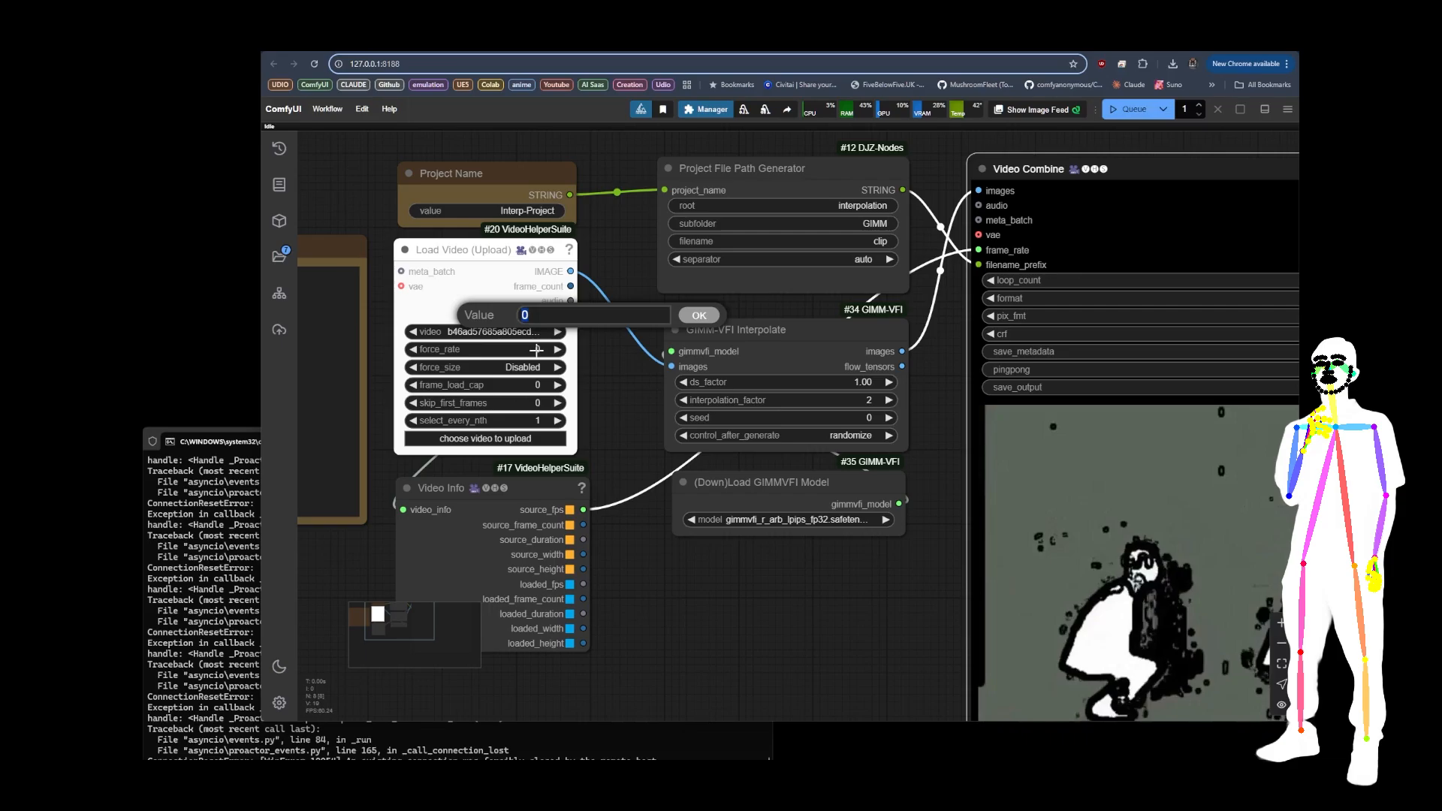
key(Return)
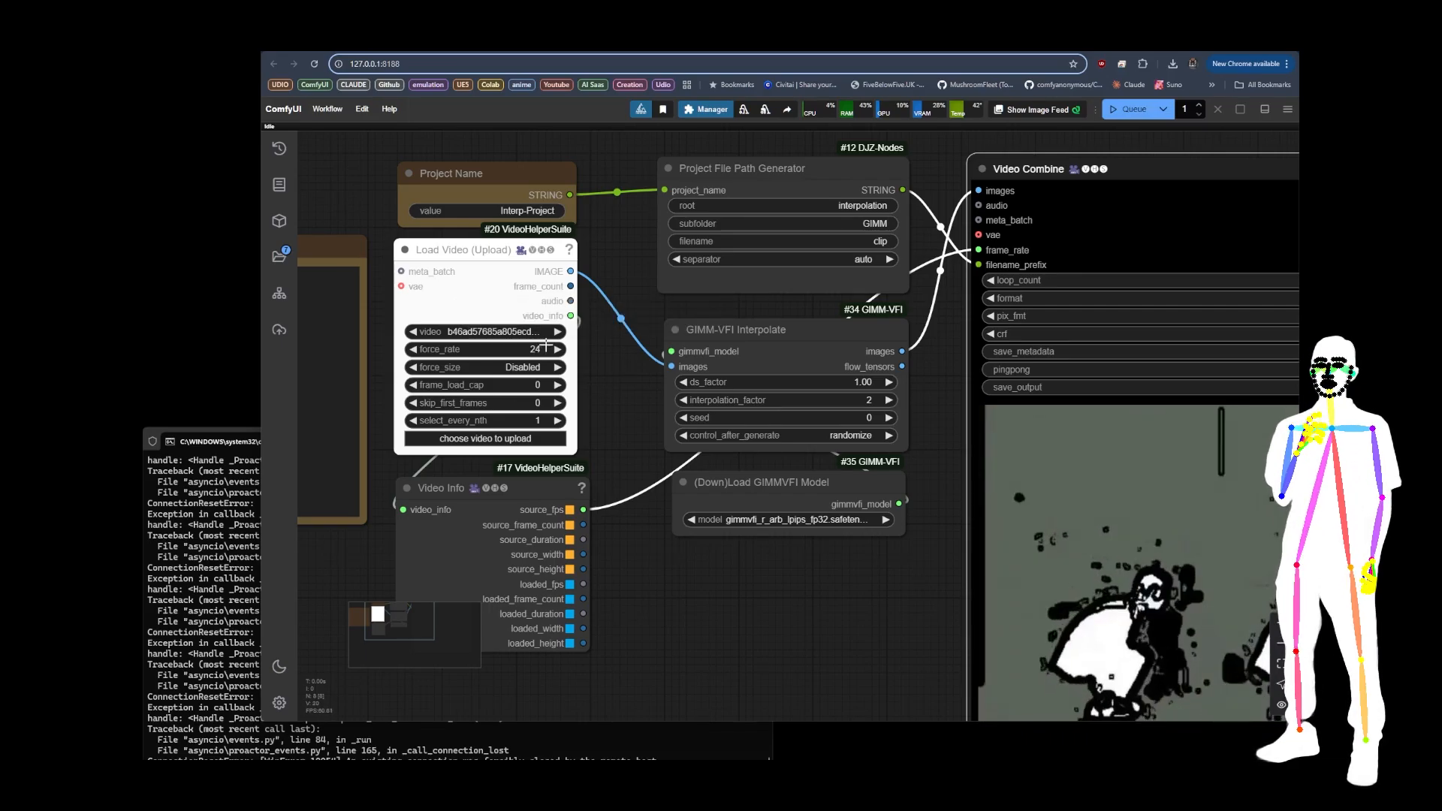
scroll(634, 407, down, 10)
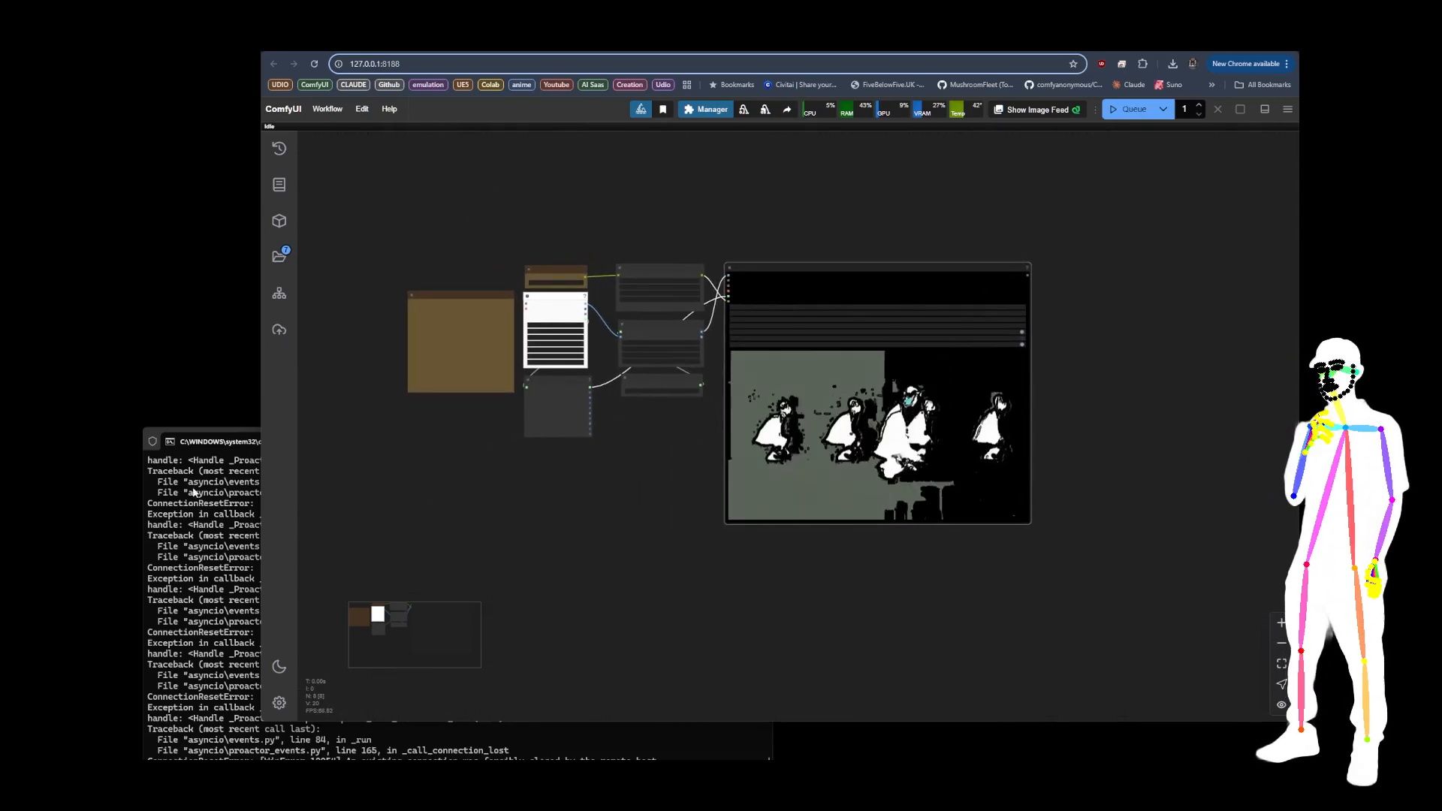
Step: Load the first workflow file from the Toda-Tools Transitions folder onto the ComfyUI canvas
key(alt+Tab)
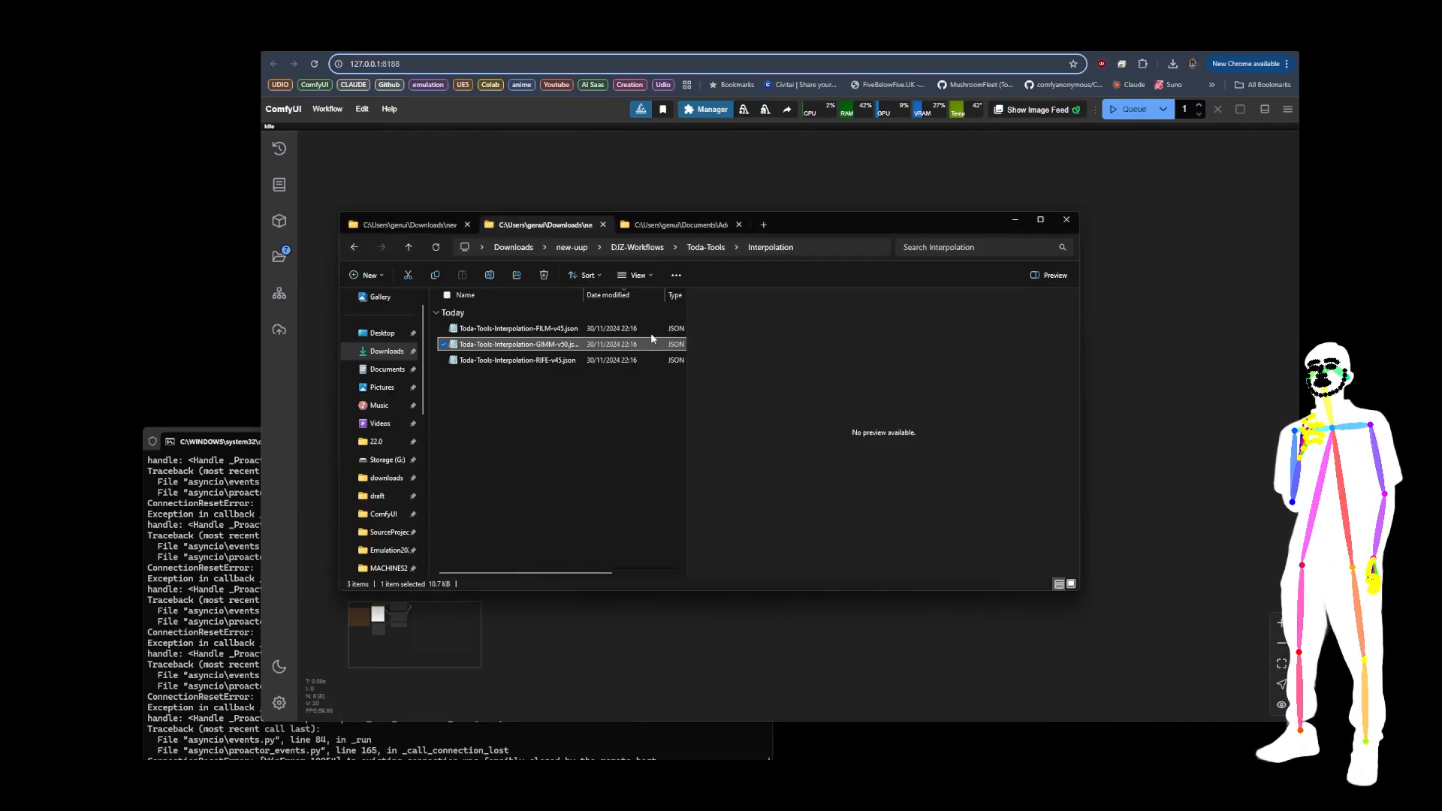
click(702, 250)
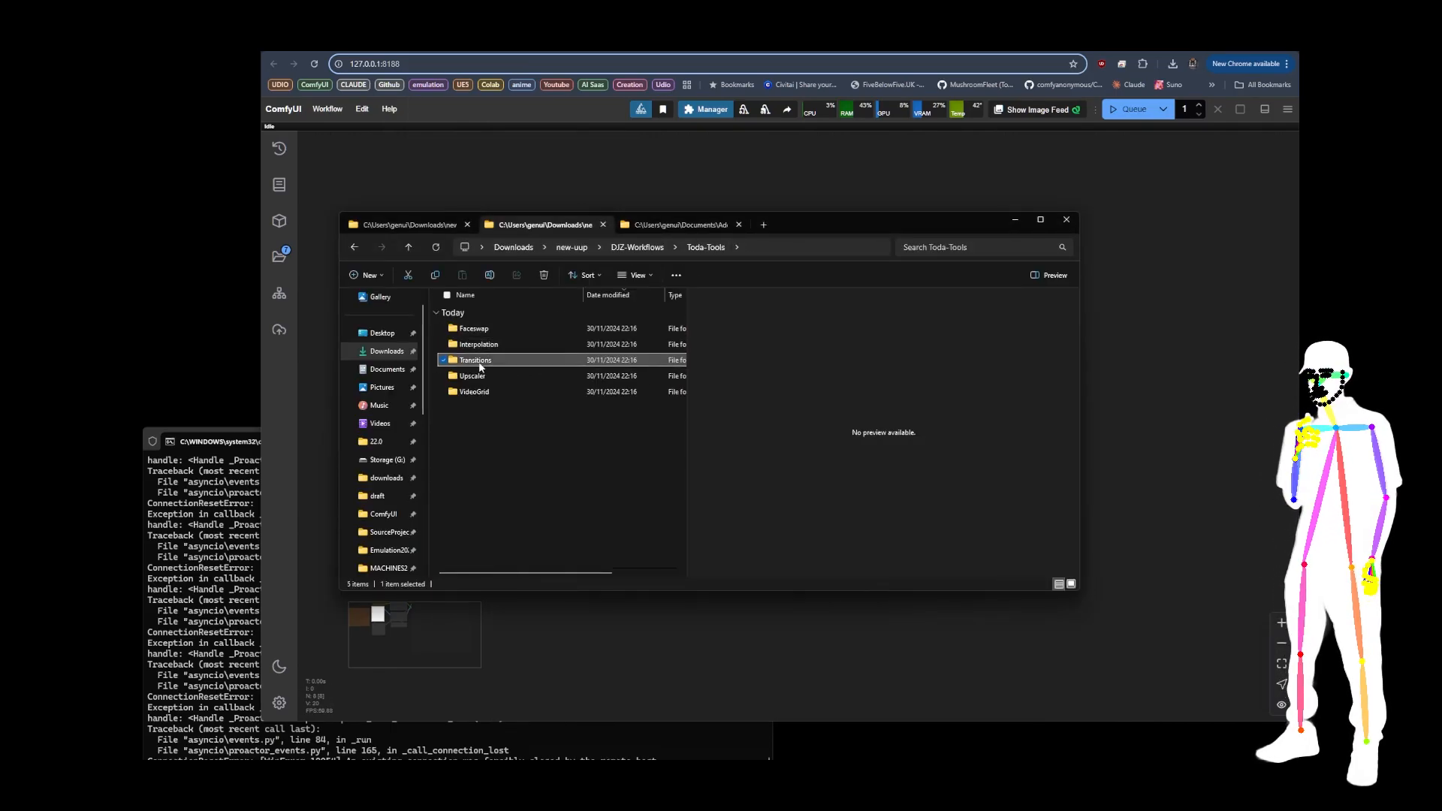
double_click(489, 361)
drag(511, 328, 595, 168)
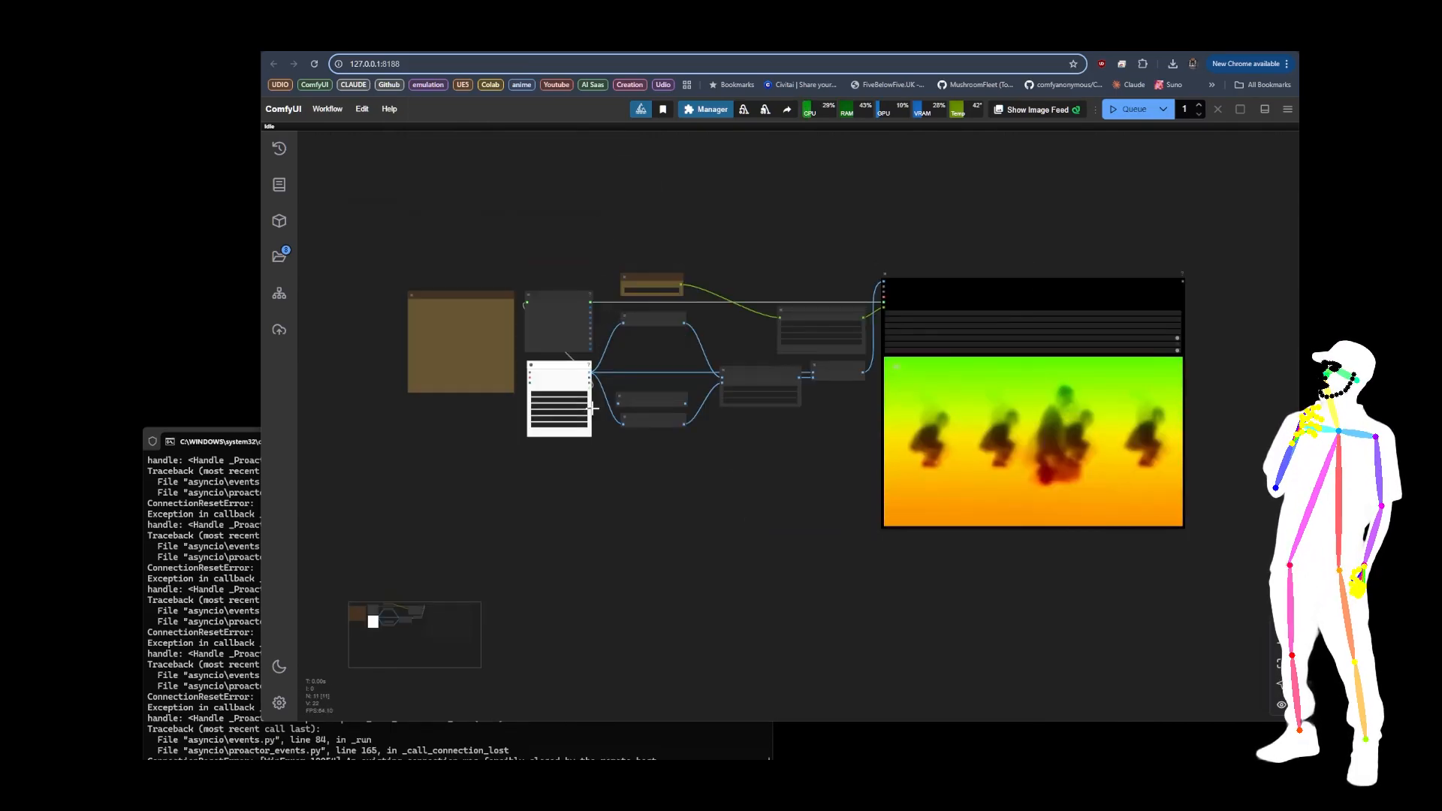
Step: Route the Load Video IMAGE output through Reverse Frame Sequence into the lower Final Frame Selector, repositioning the reverse node slightly
scroll(646, 339, up, 10)
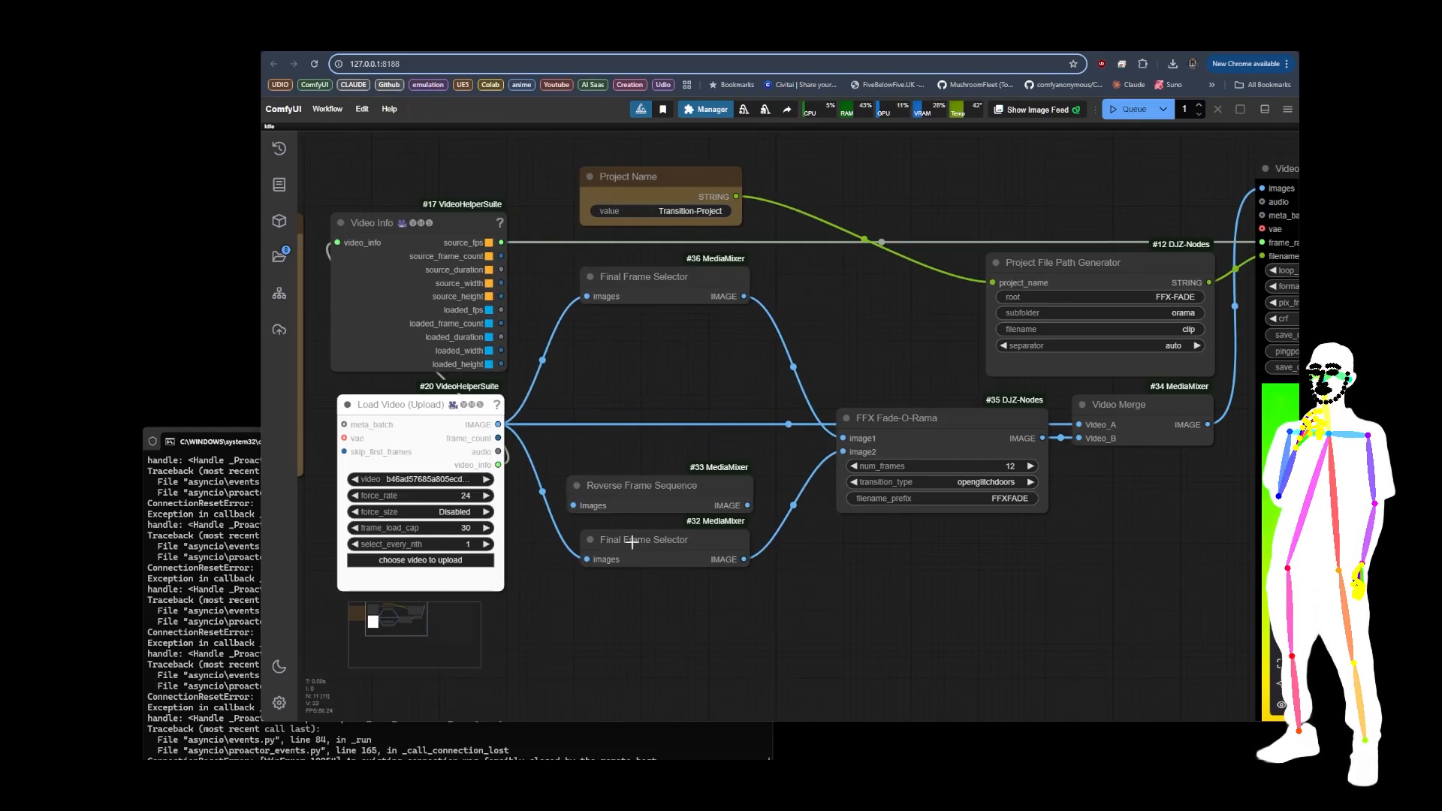
drag(660, 490, 657, 475)
drag(498, 424, 596, 489)
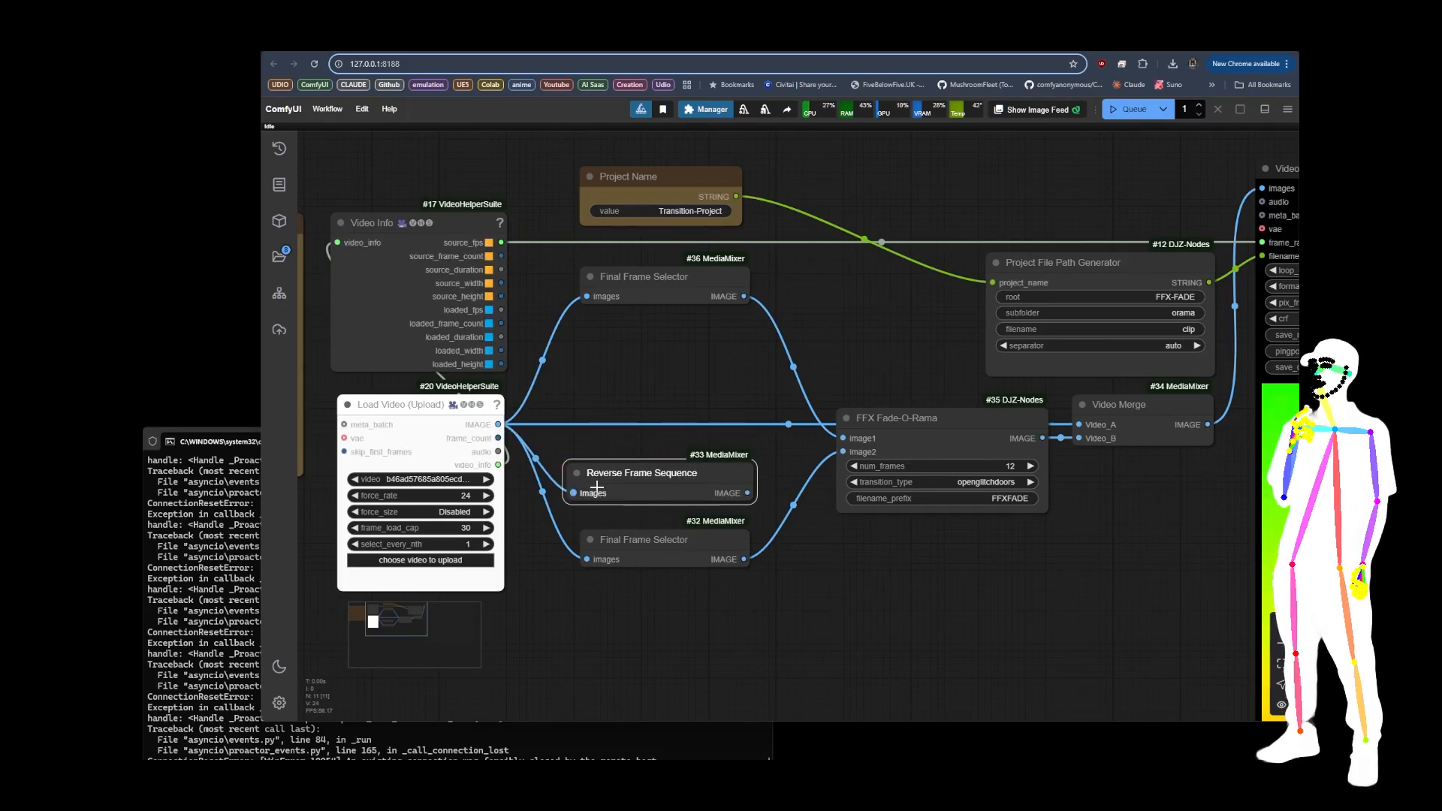
drag(749, 492, 587, 559)
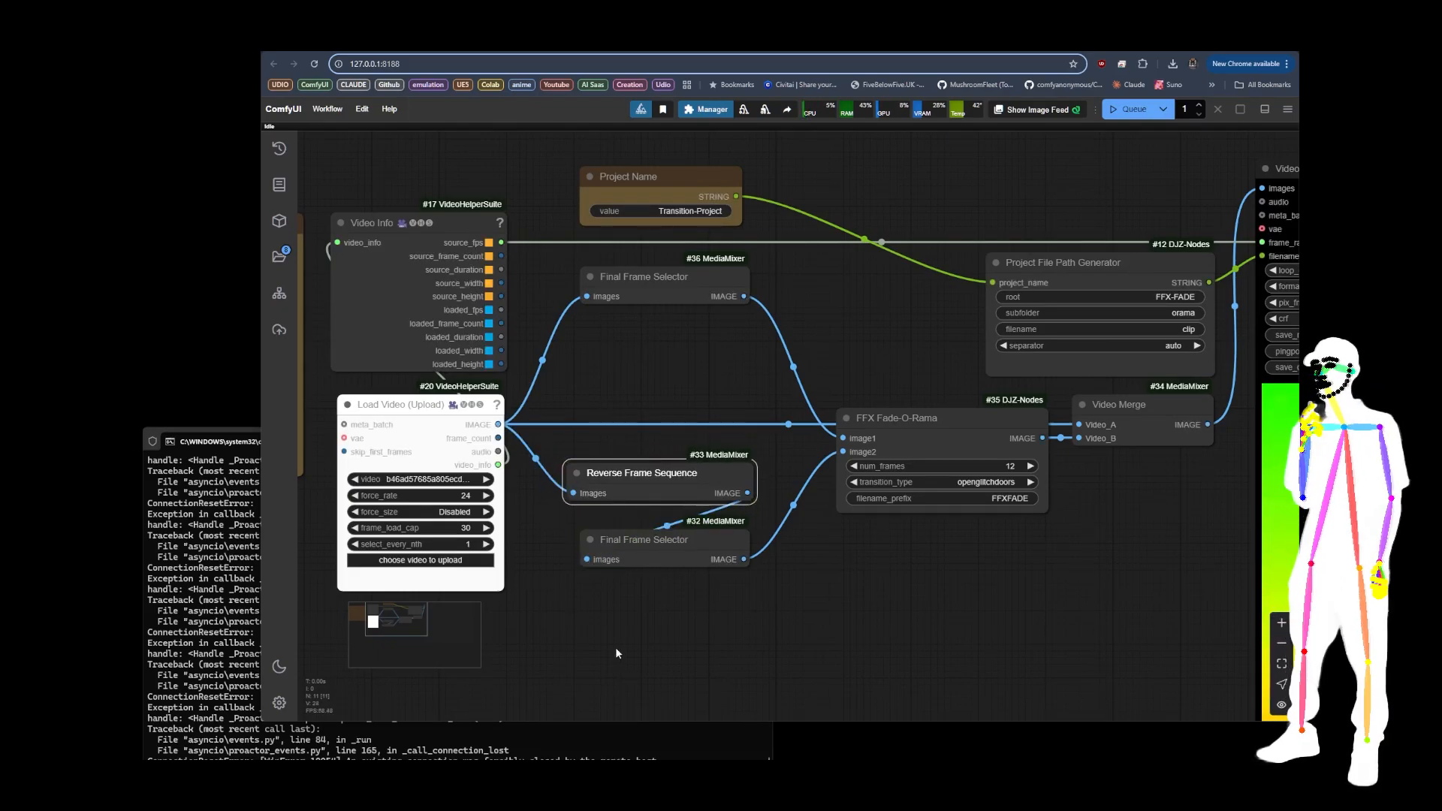
drag(650, 488, 655, 494)
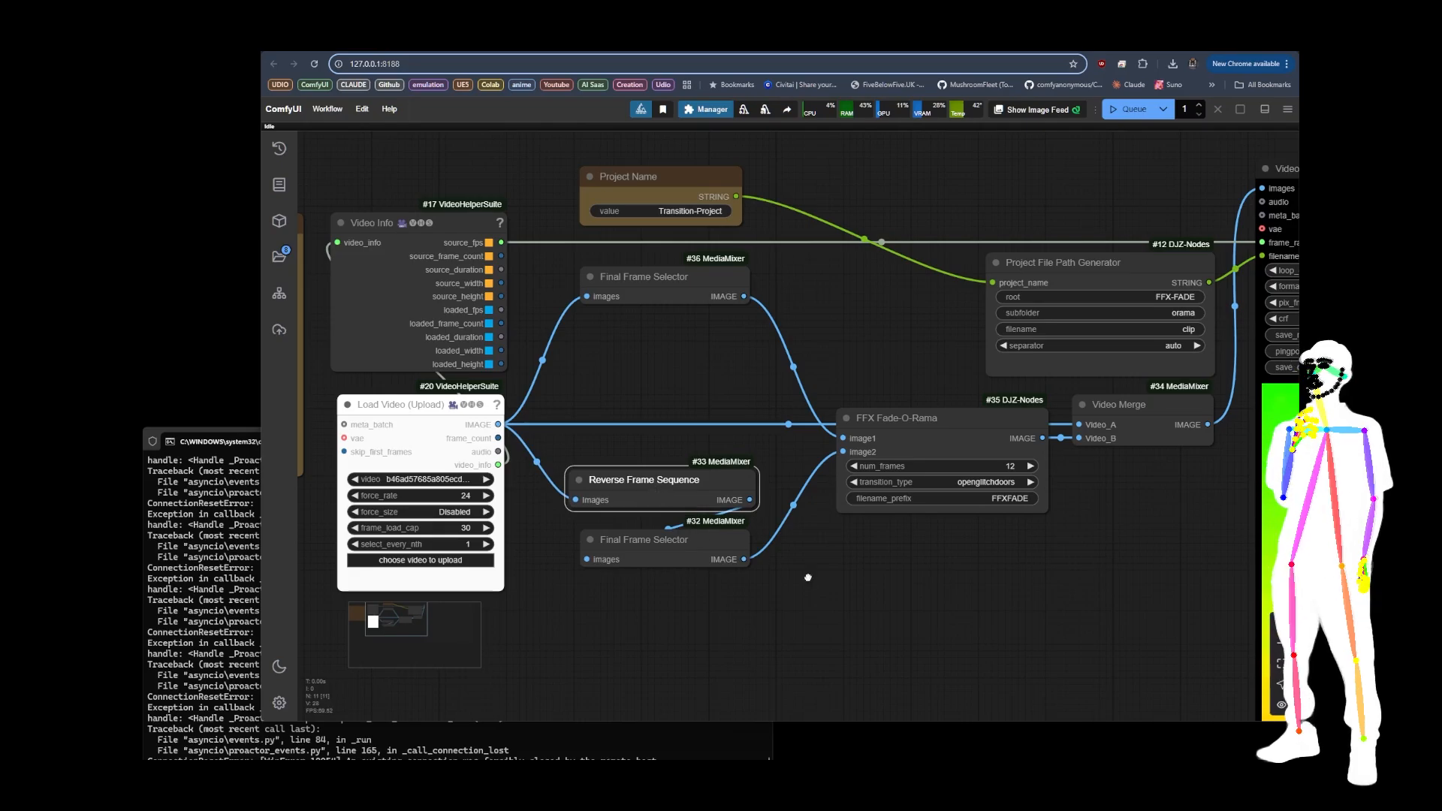
Step: Trace the image links from Load Video through the upper Final Frame Selector and the Reverse Frame Sequence node
mouse_move(638, 621)
mouse_down()
mouse_move(701, 575)
mouse_move(665, 611)
mouse_up()
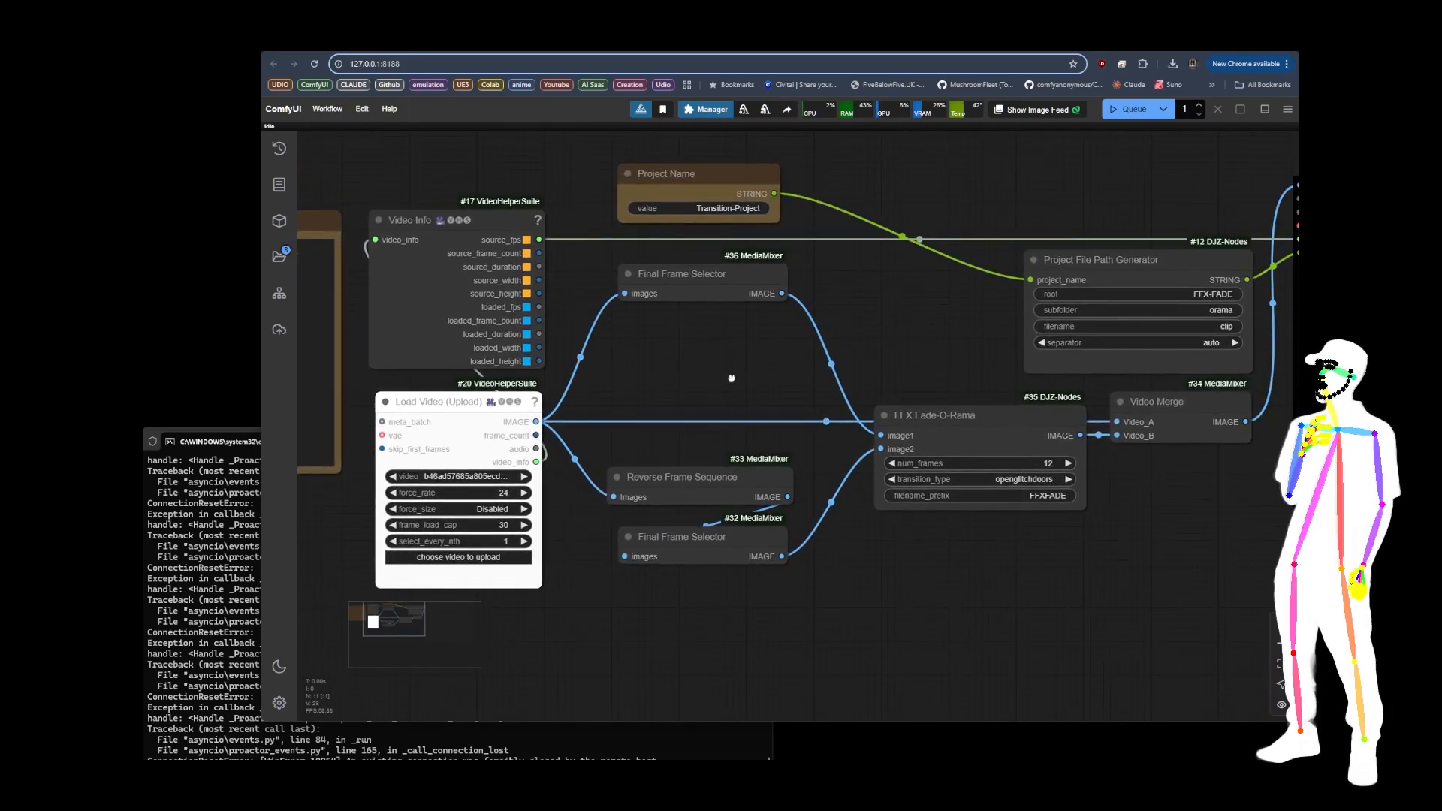
drag(732, 381, 634, 310)
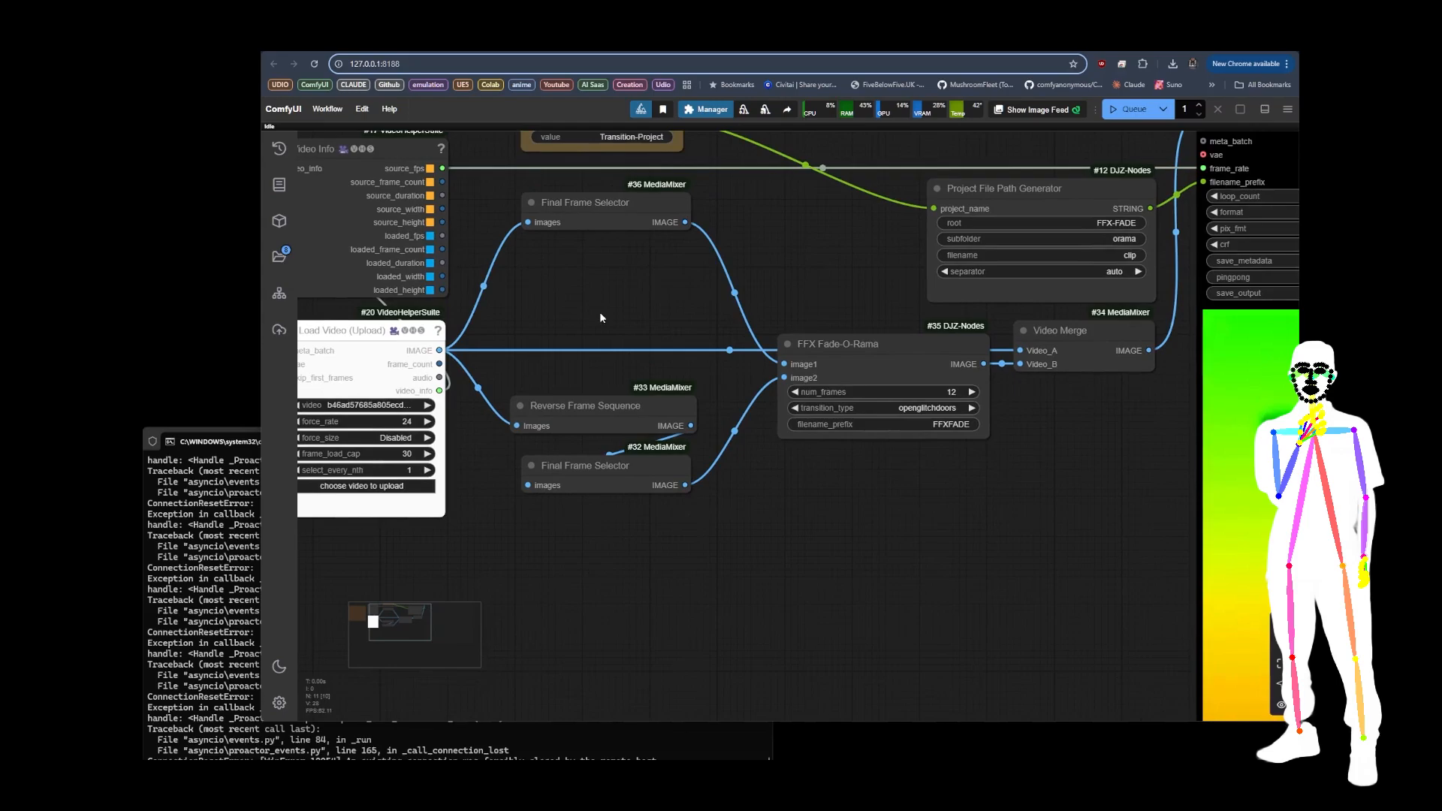
click(386, 333)
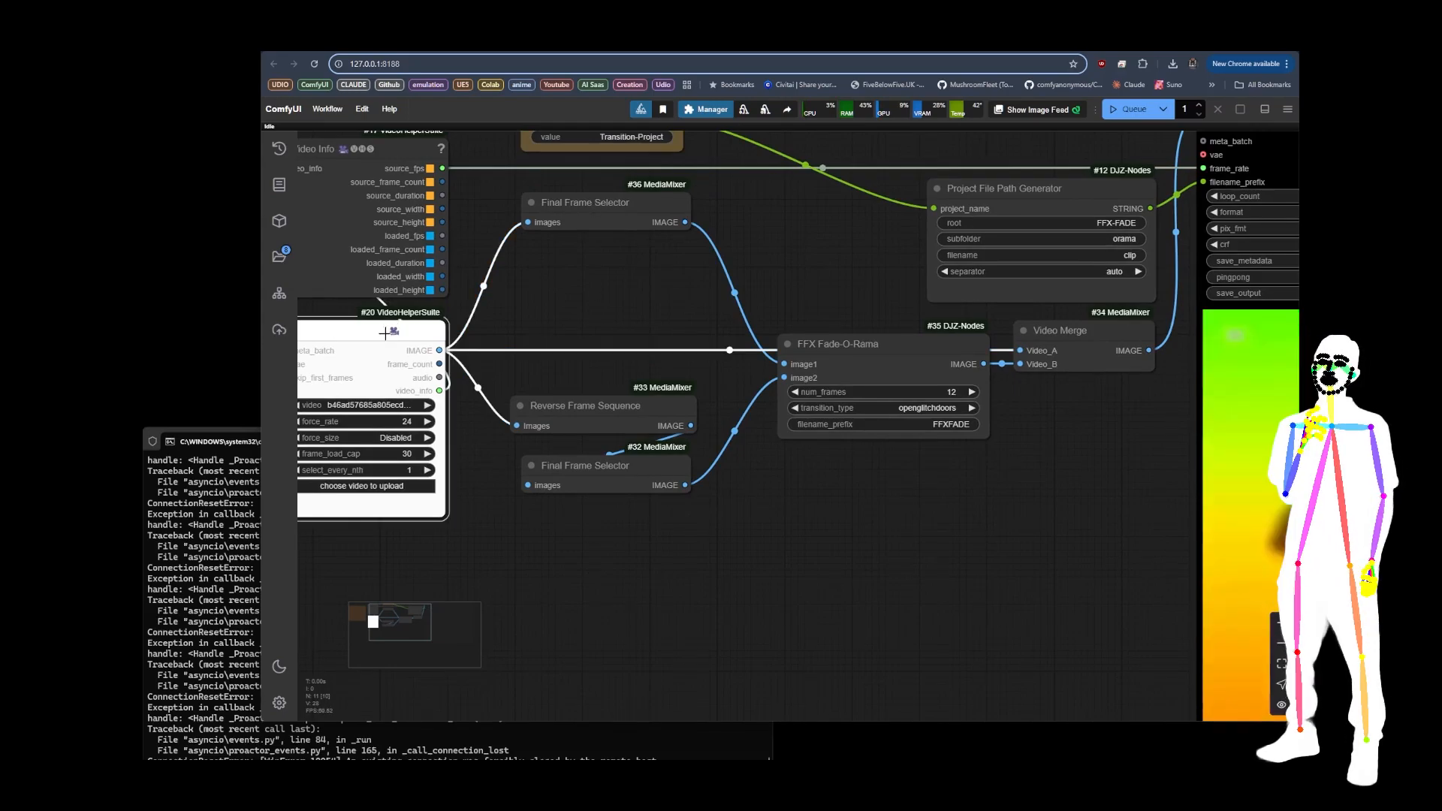
click(600, 206)
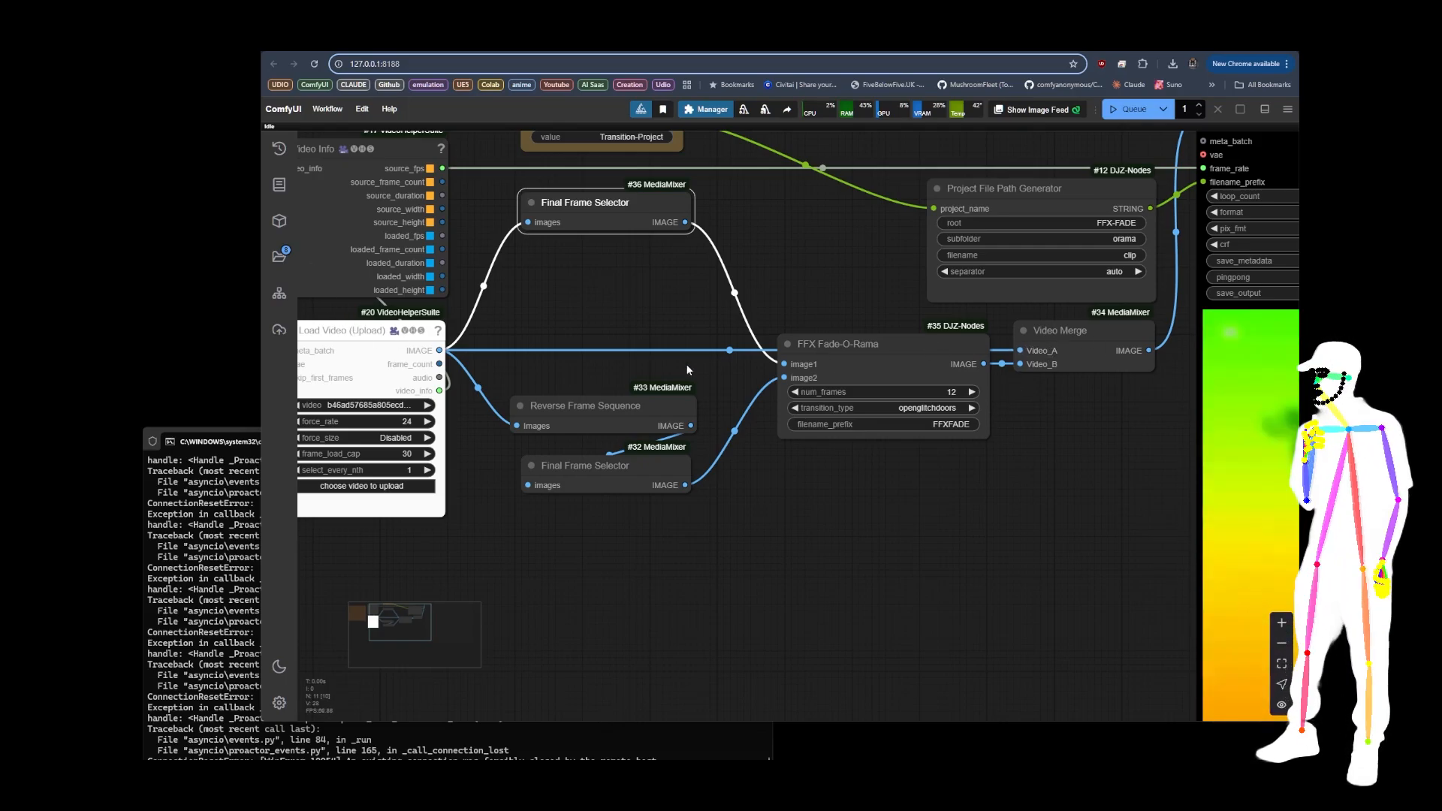
click(582, 414)
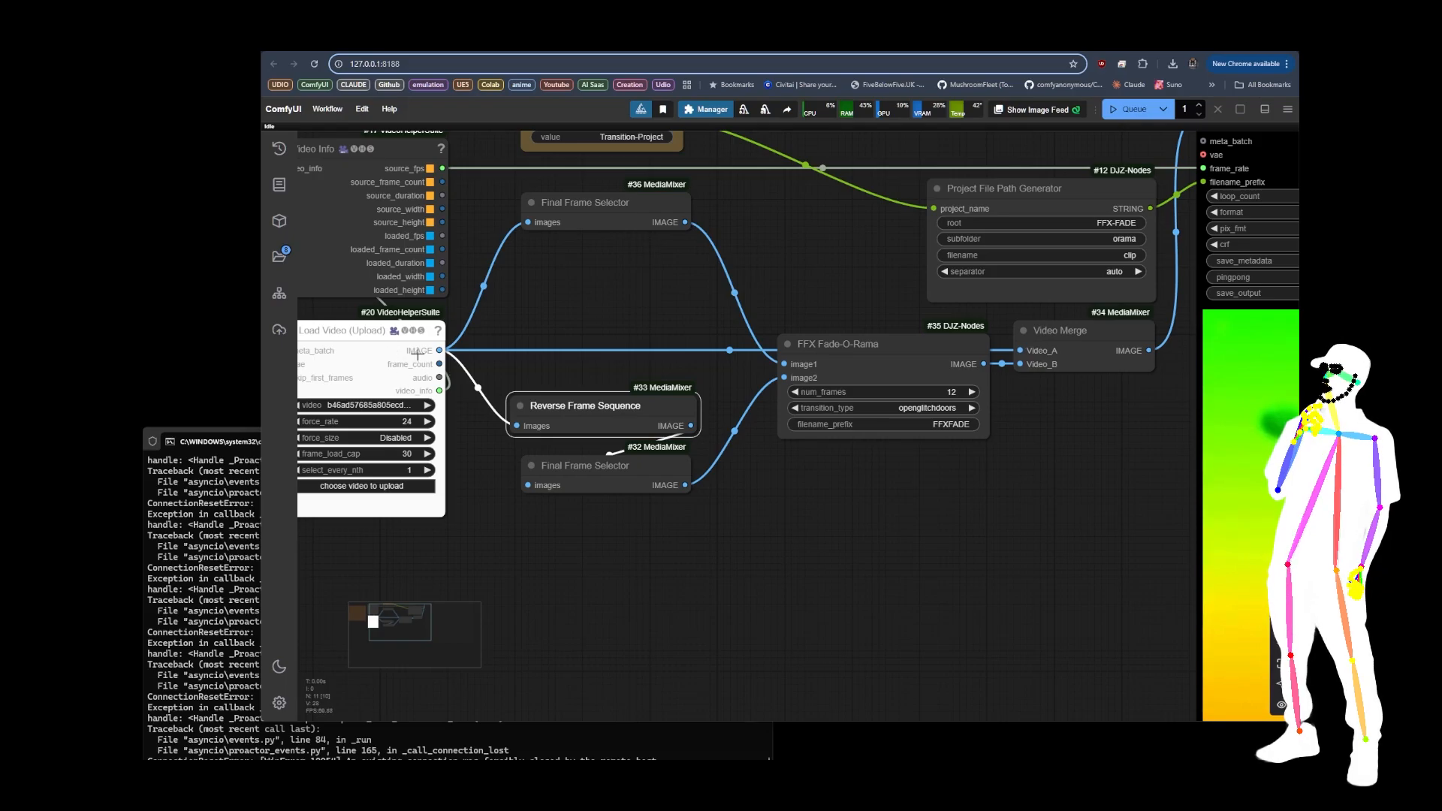
Step: Shift the lower Final Frame Selector node up slightly, closer to the Reverse Frame Sequence node
click(586, 486)
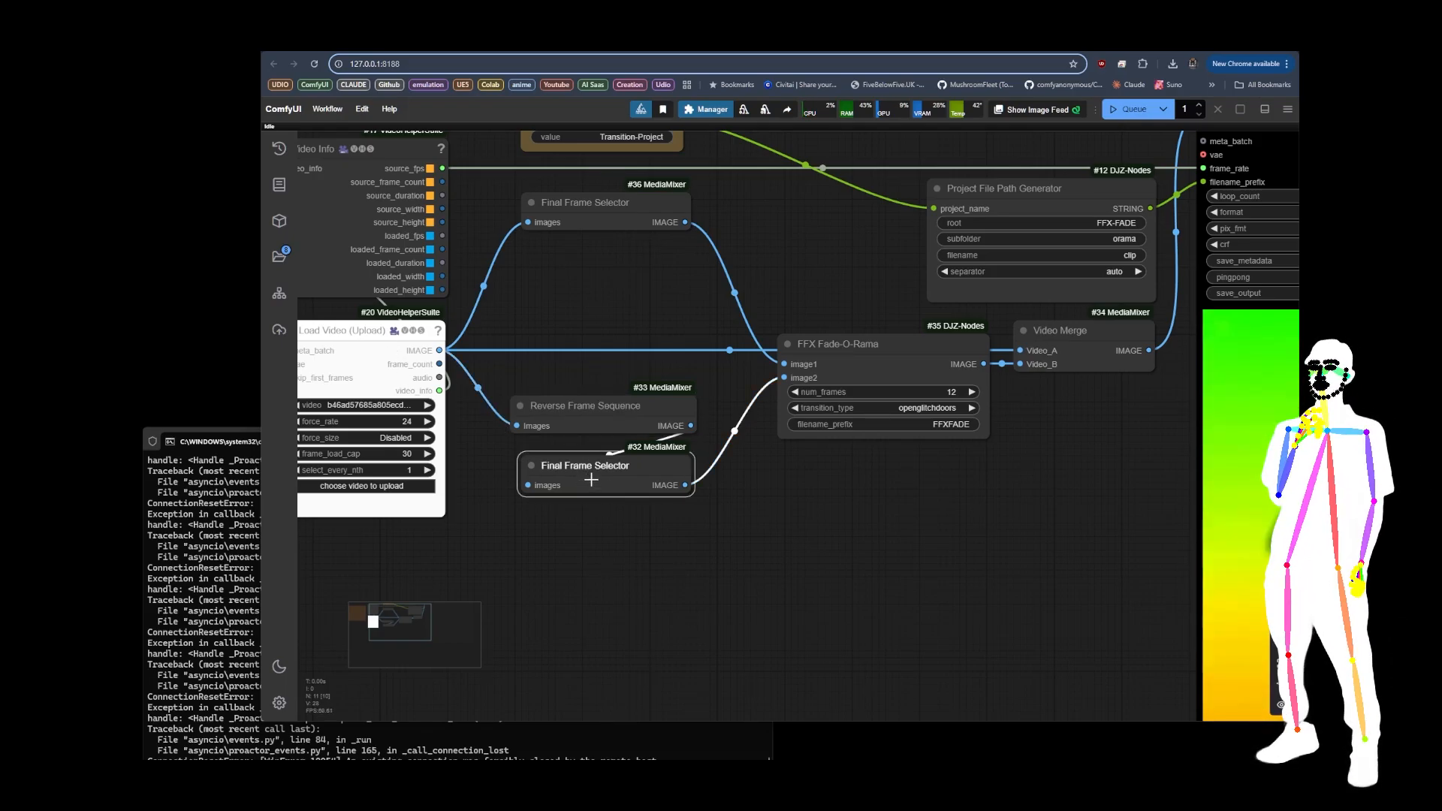
drag(592, 476, 592, 472)
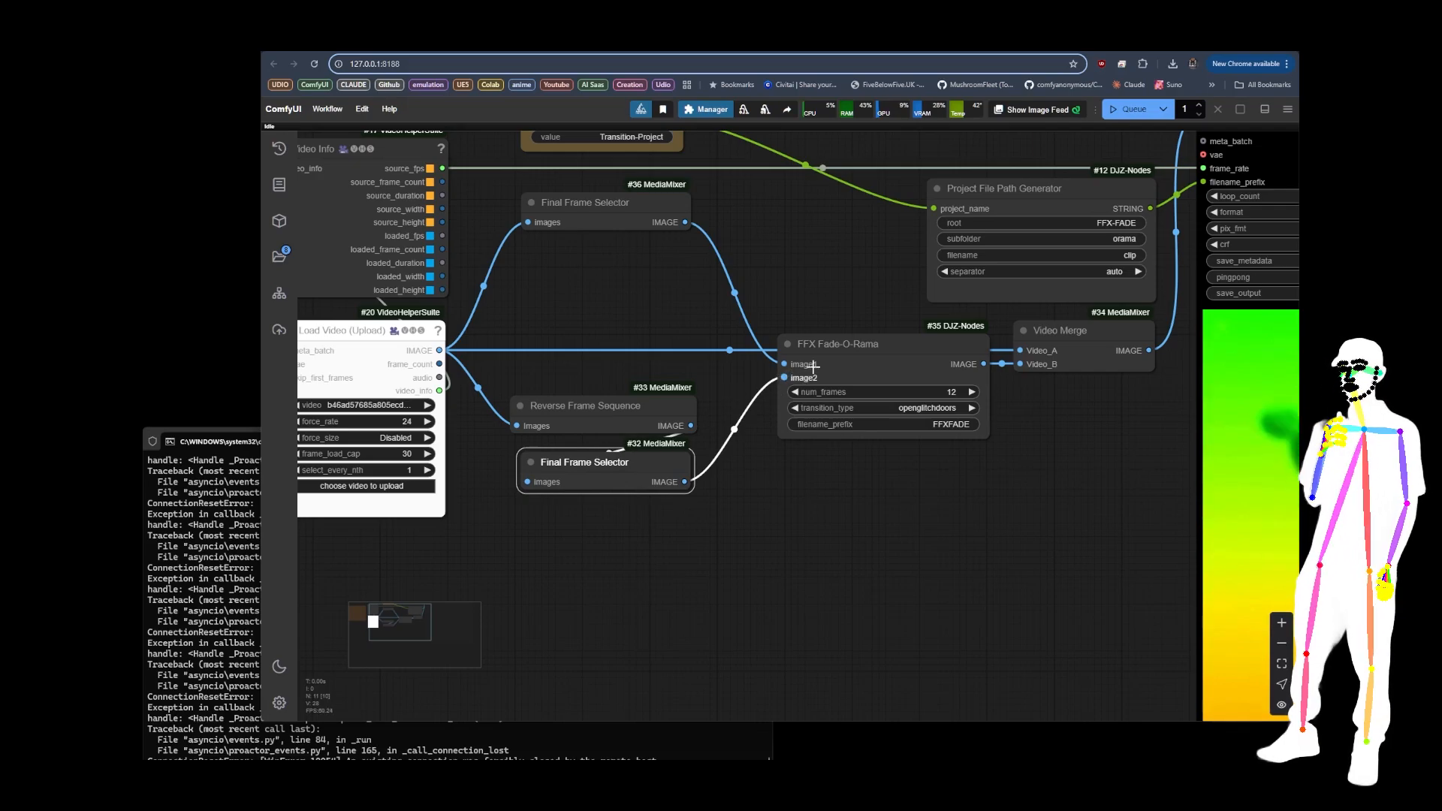
Step: Review the transition_type options of FFX Fade-O-Rama and follow its output through Video Merge to Video Combine
click(909, 408)
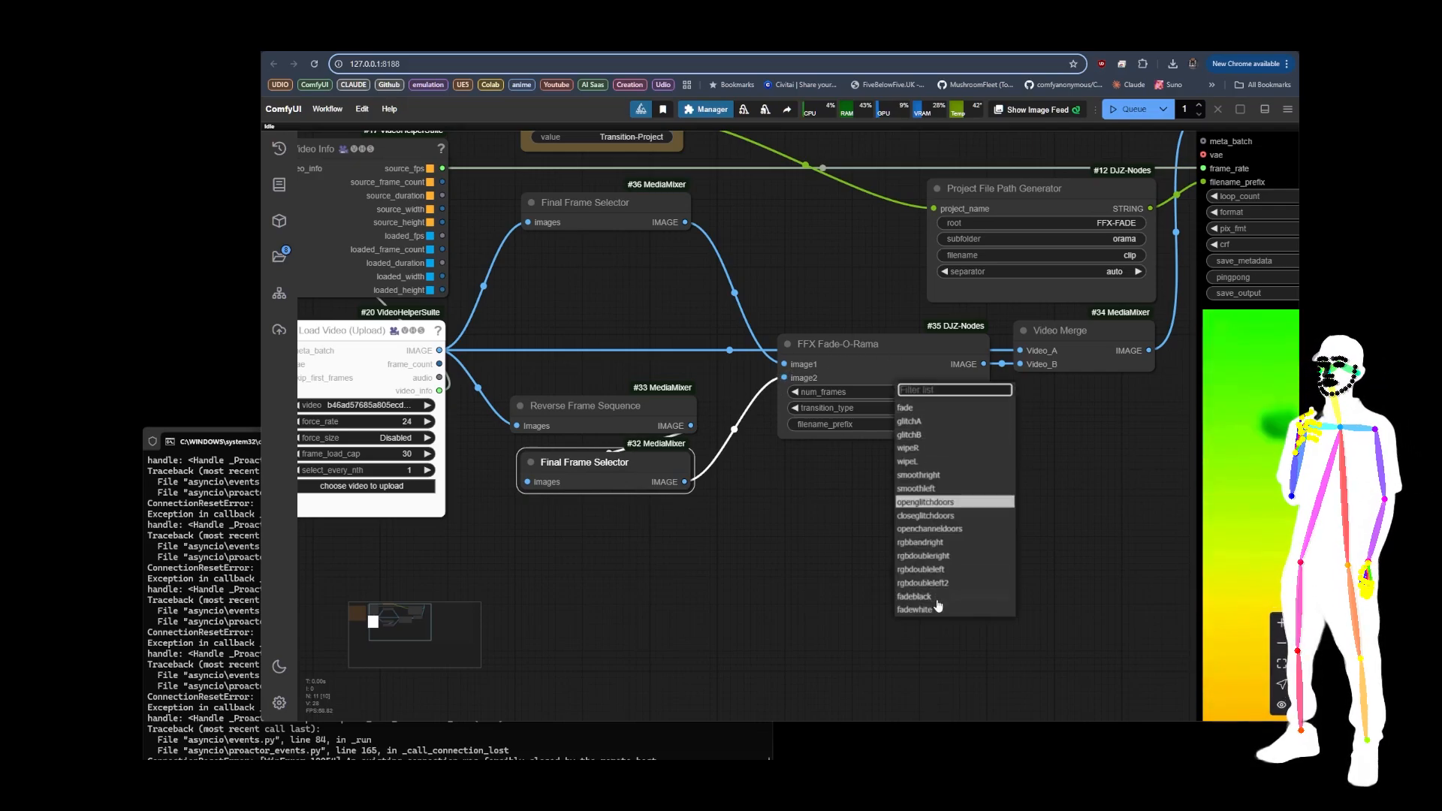
click(839, 518)
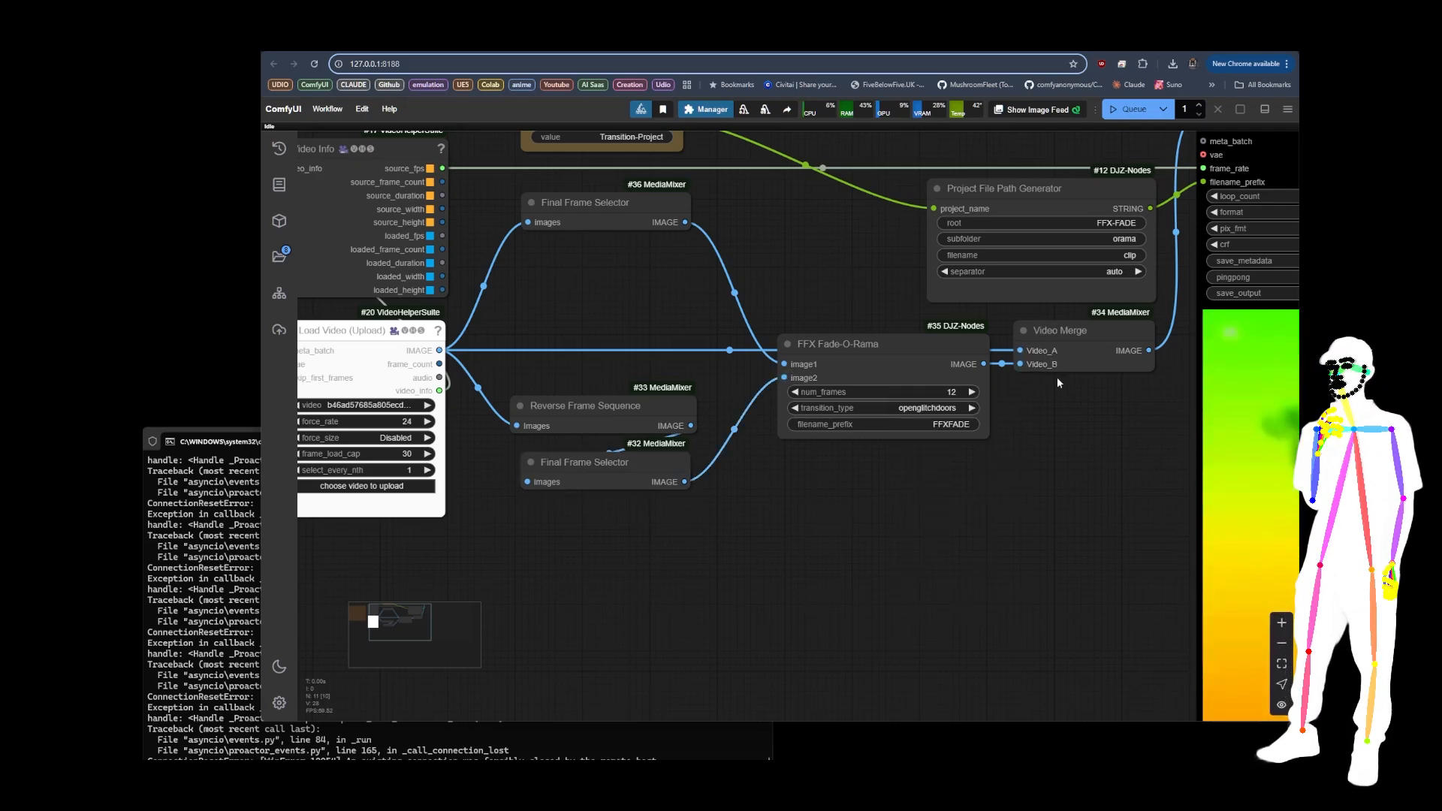
drag(1041, 391, 593, 482)
scroll(889, 443, down, 5)
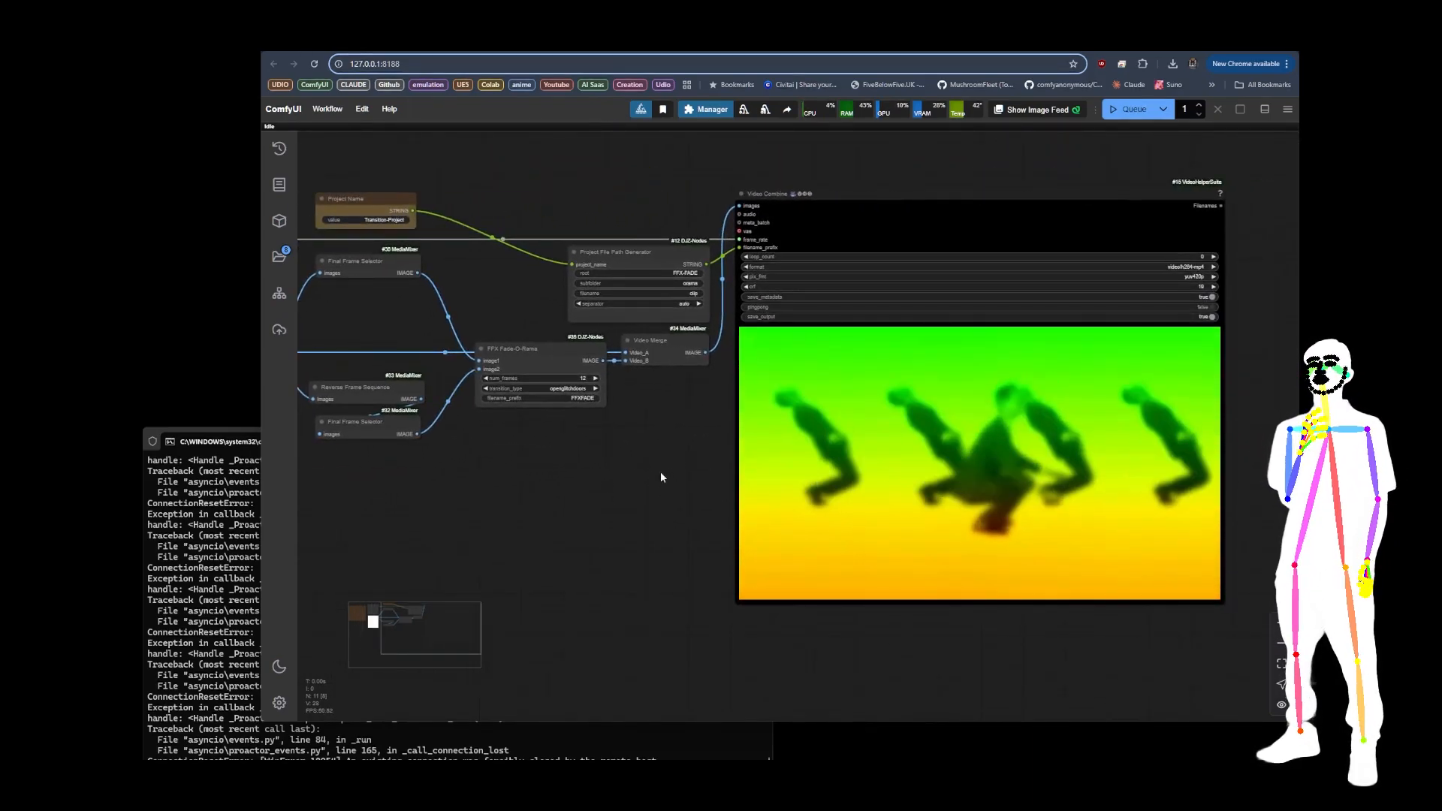
drag(619, 481, 851, 495)
scroll(621, 367, up, 4)
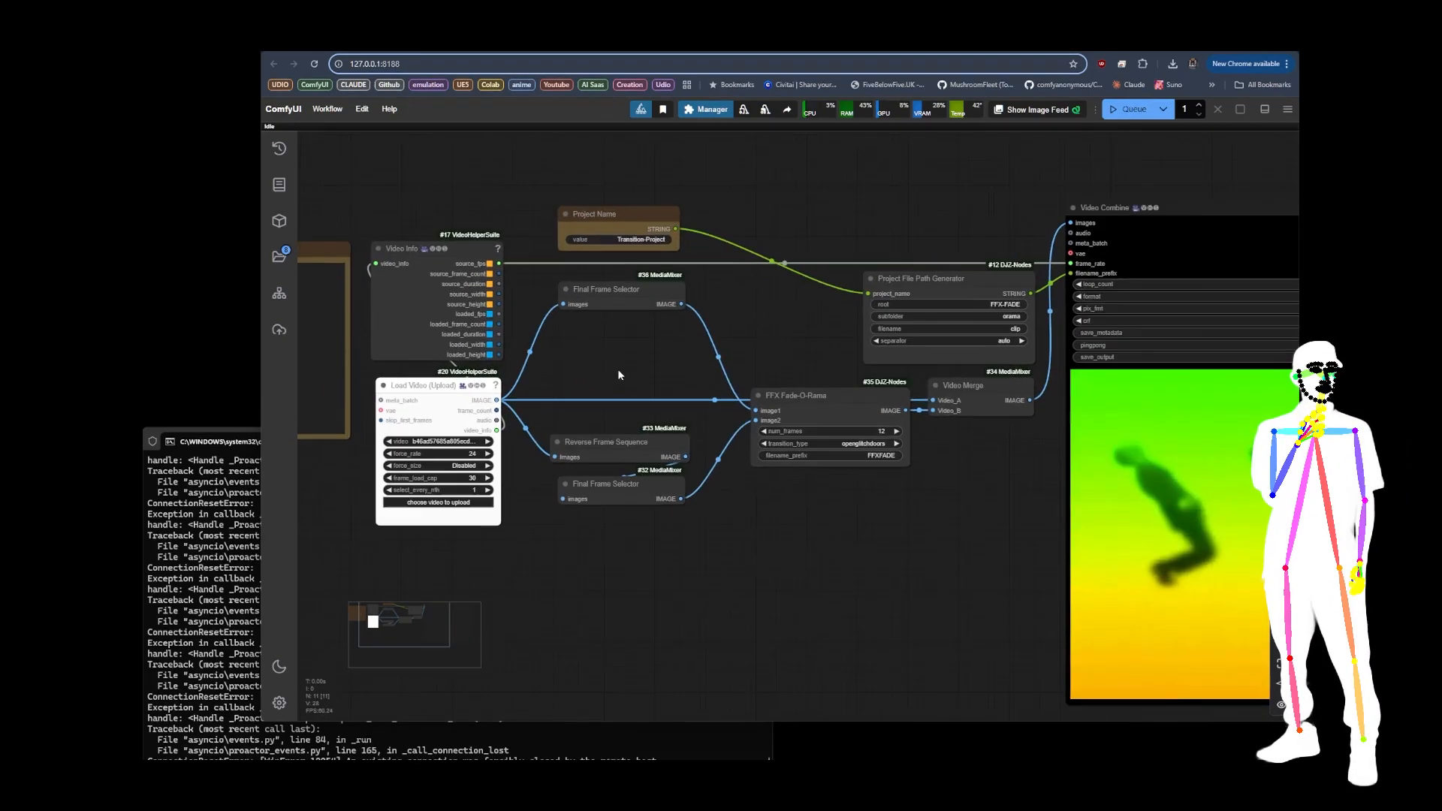
drag(696, 352, 694, 356)
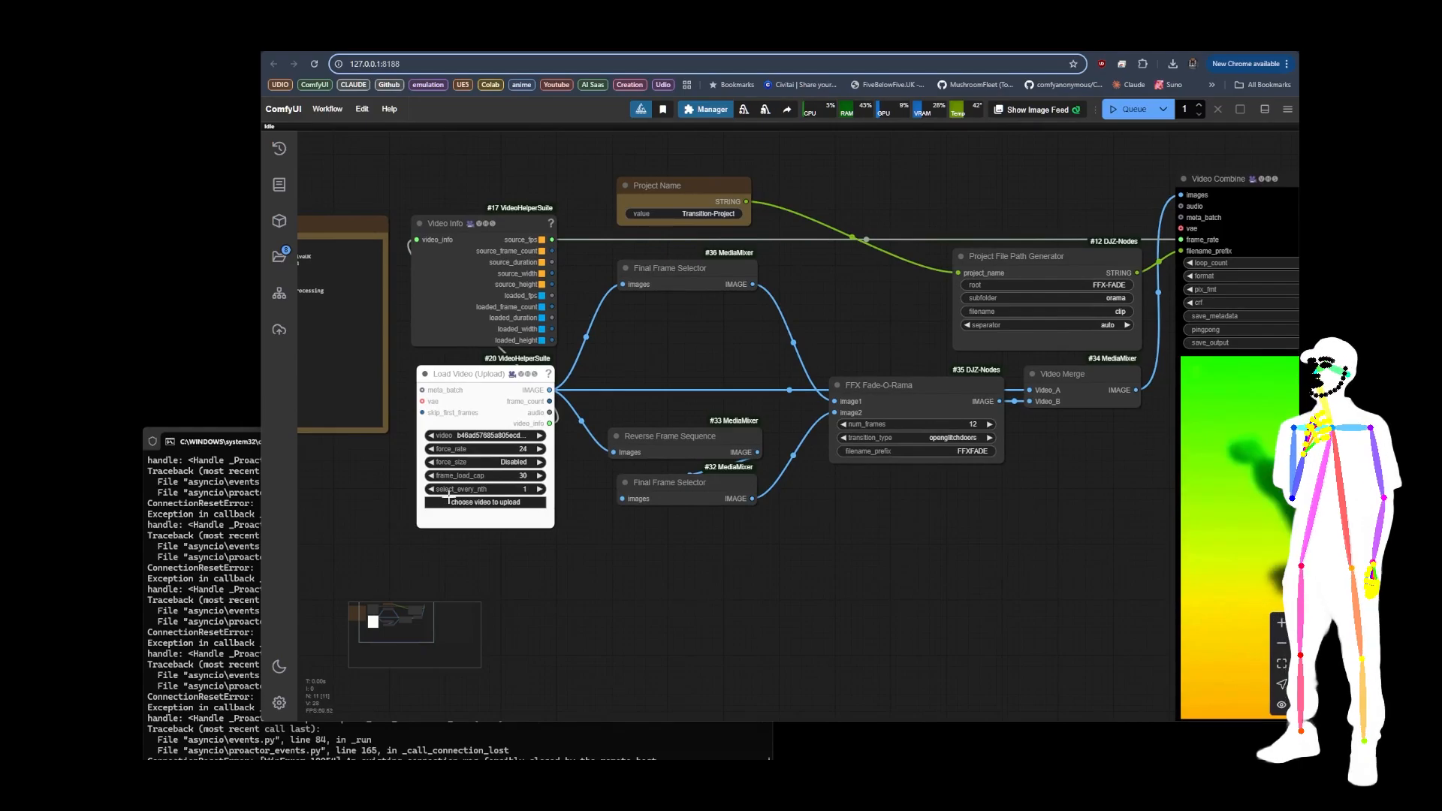
Step: Load the Toda-Tools-Video-Upscaler-v20 workflow from the Toda-Tools folder onto the canvas and bring its nodes into view
key(alt+Tab)
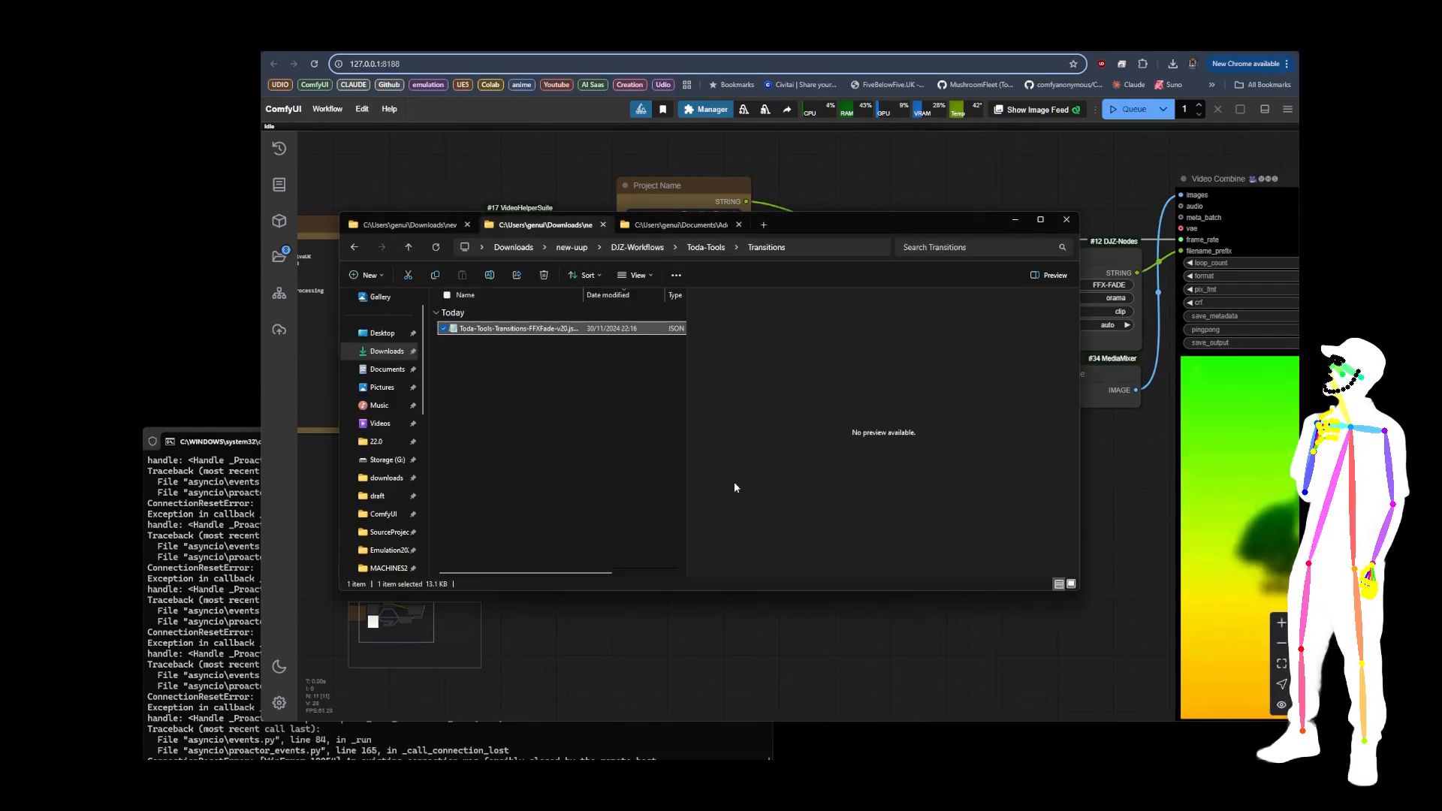
click(712, 251)
double_click(469, 376)
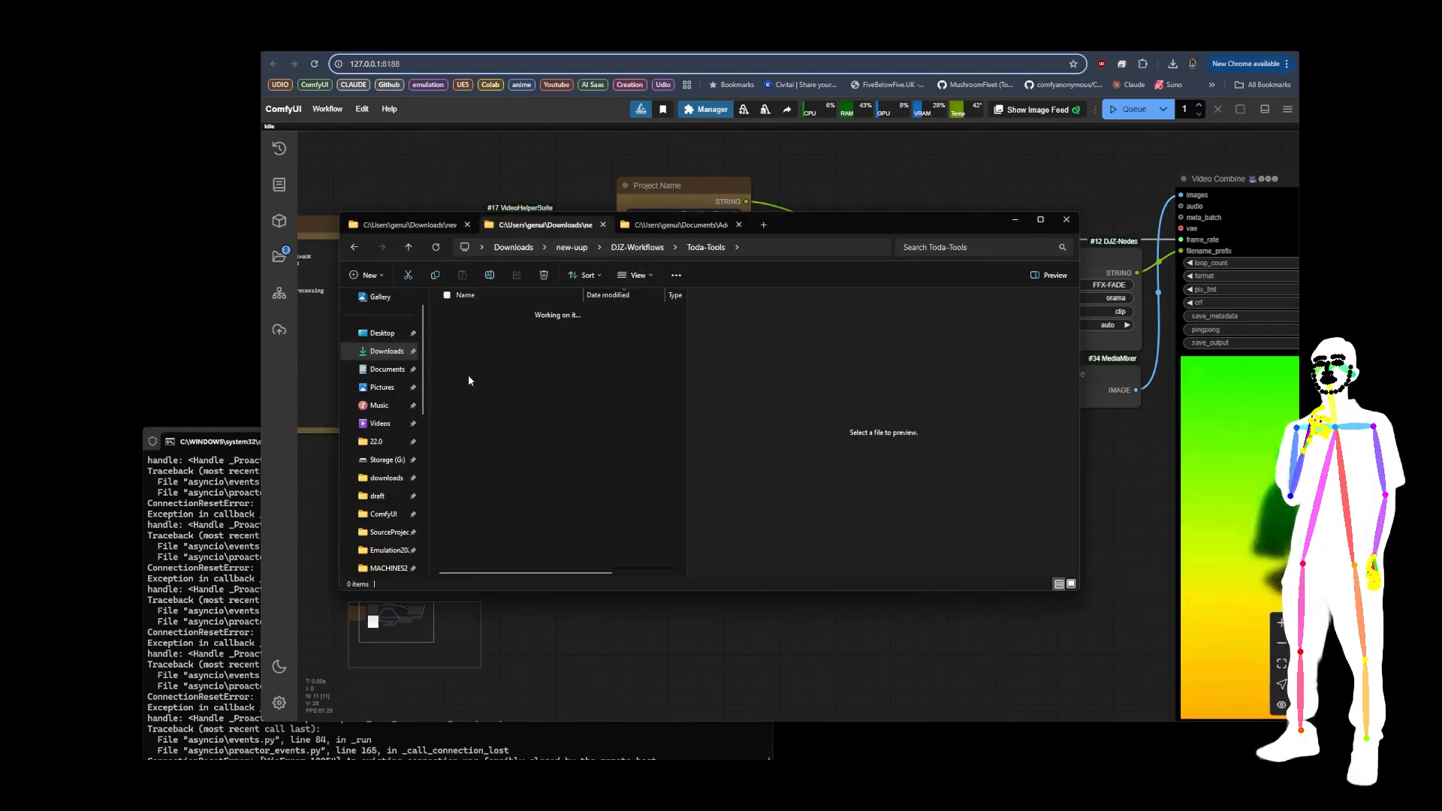
drag(507, 337, 600, 230)
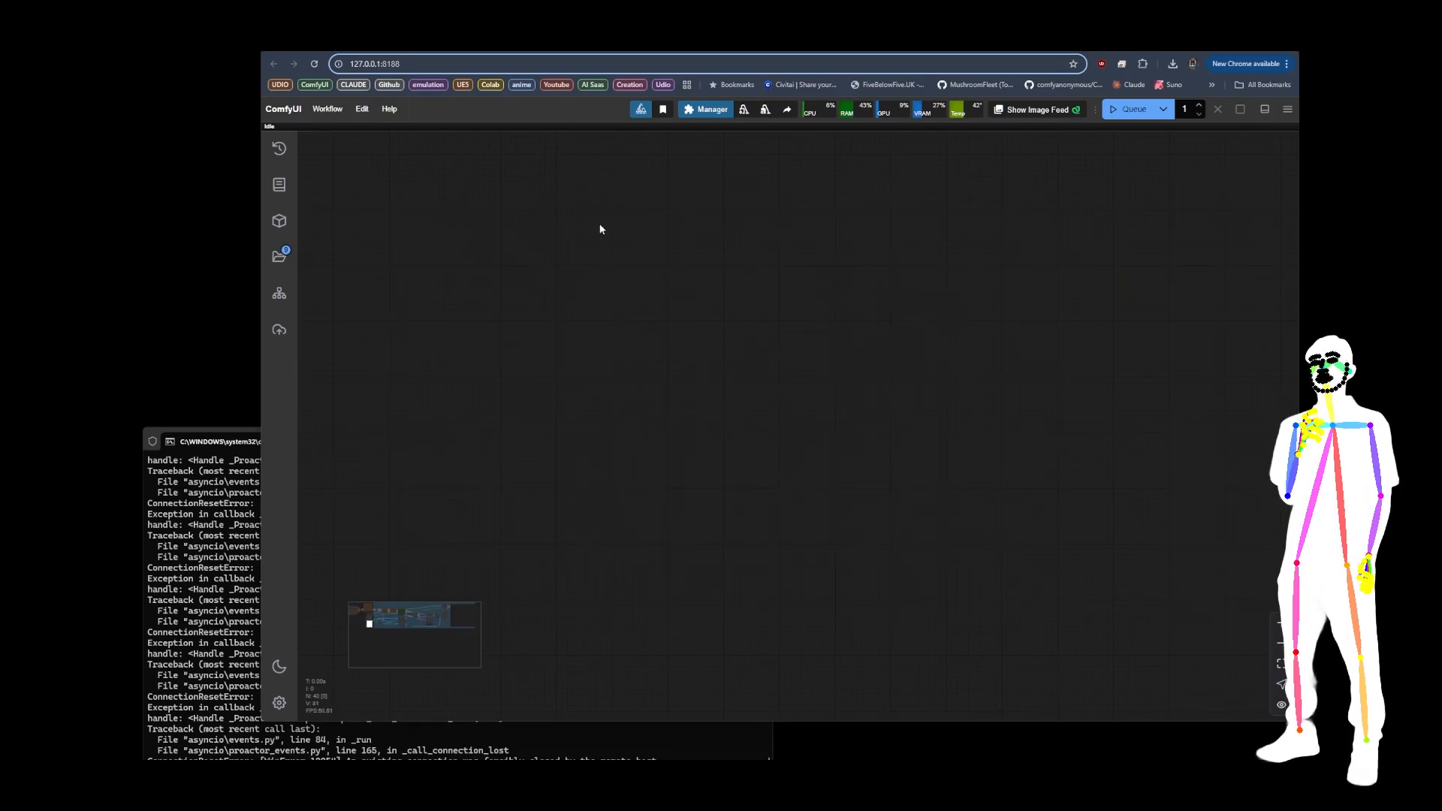
click(398, 616)
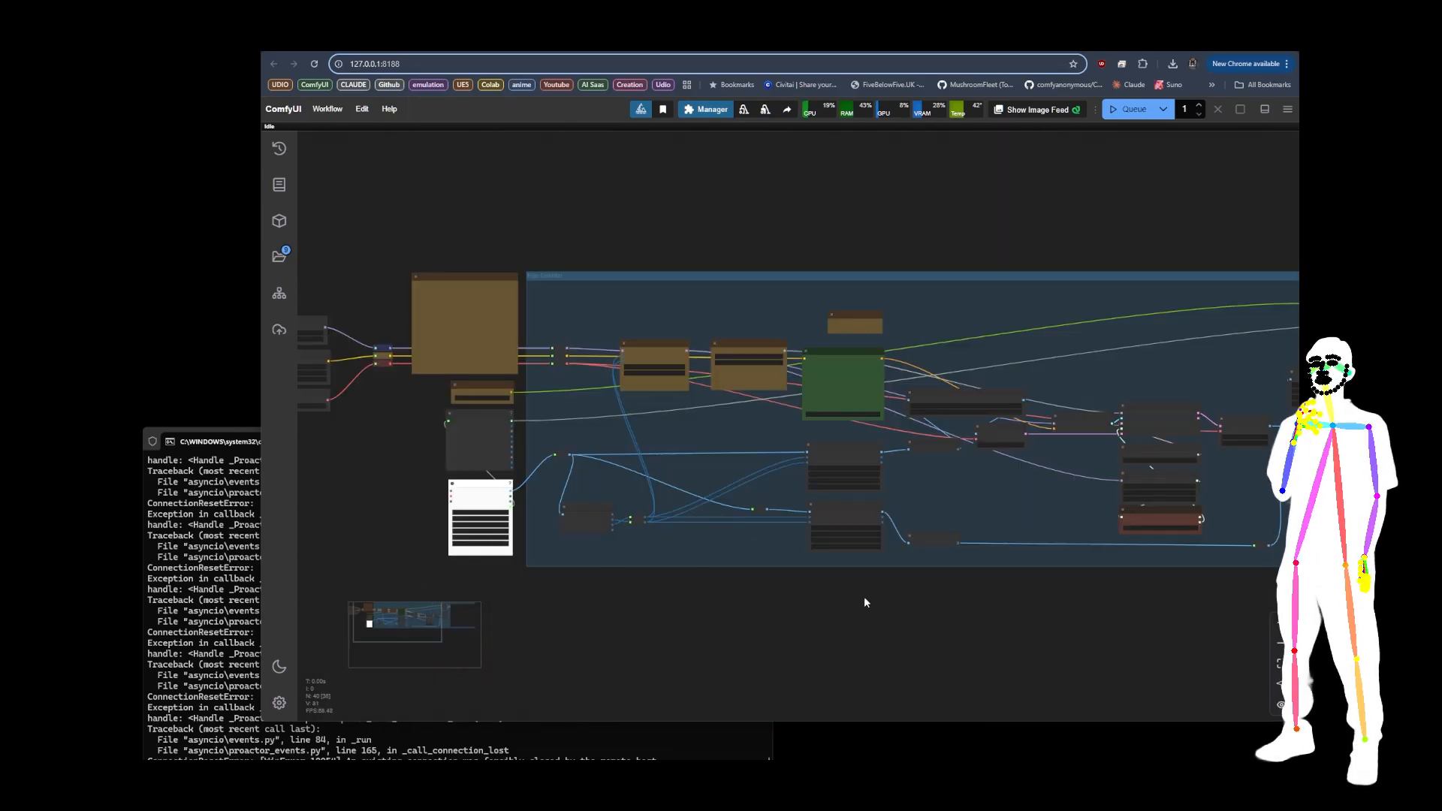
Step: Examine the upscaler's diffusion model, CLIP and VAE loaders, along with the ModelSamplingFlux and RandomNoise settings
drag(667, 609, 828, 576)
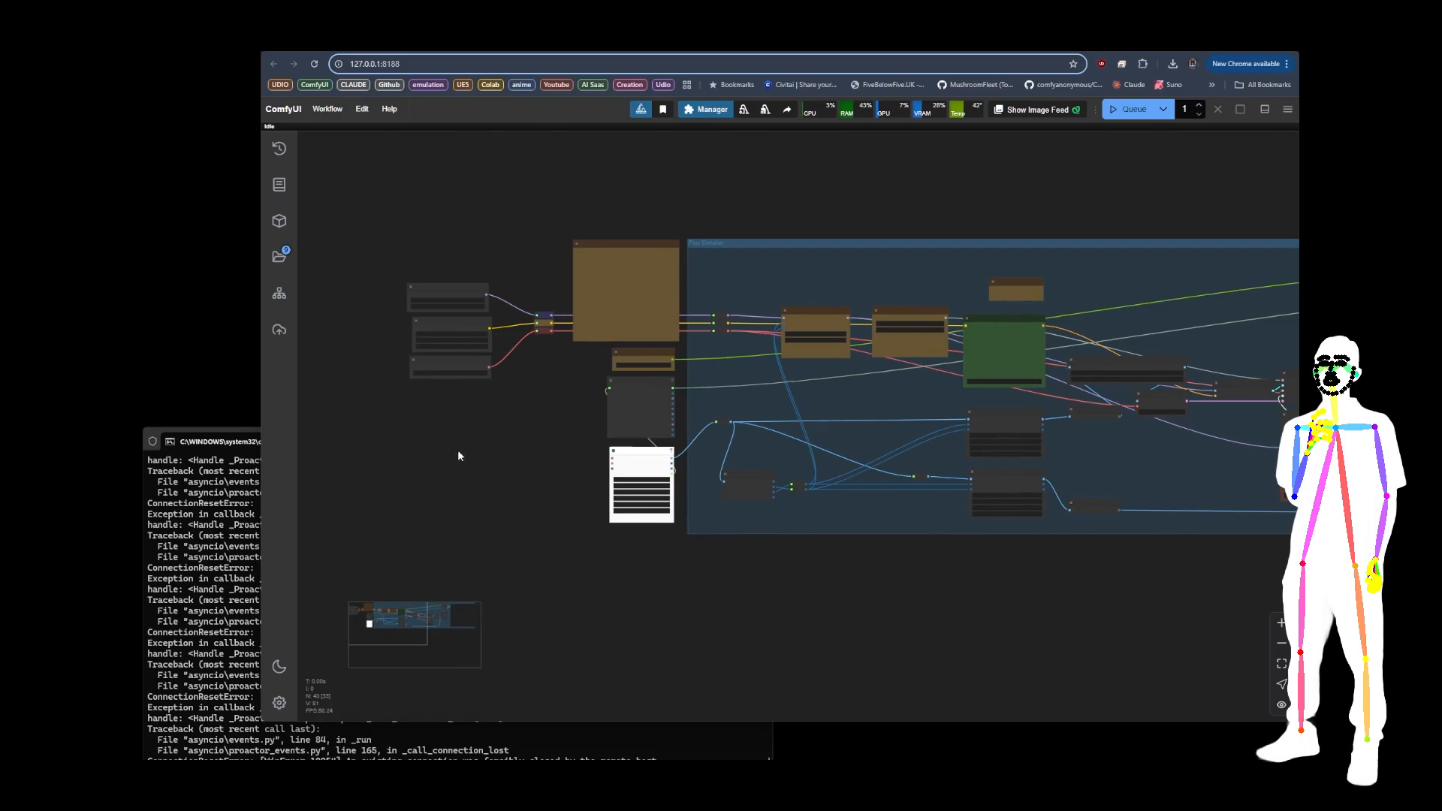
scroll(377, 298, up, 10)
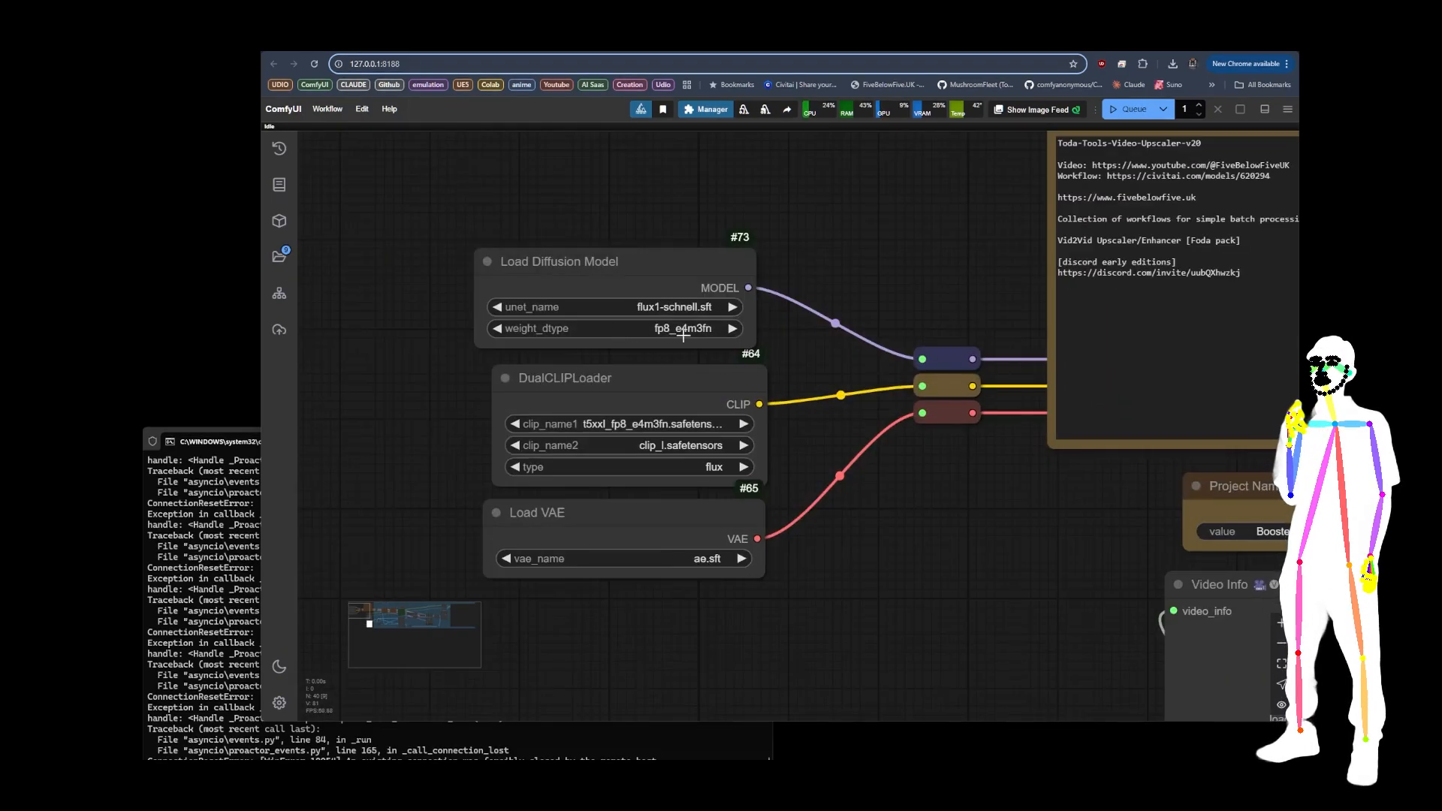
scroll(410, 205, down, 11)
drag(967, 560, 494, 570)
drag(800, 420, 571, 429)
scroll(658, 435, up, 2)
scroll(659, 441, up, 7)
scroll(1084, 444, down, 11)
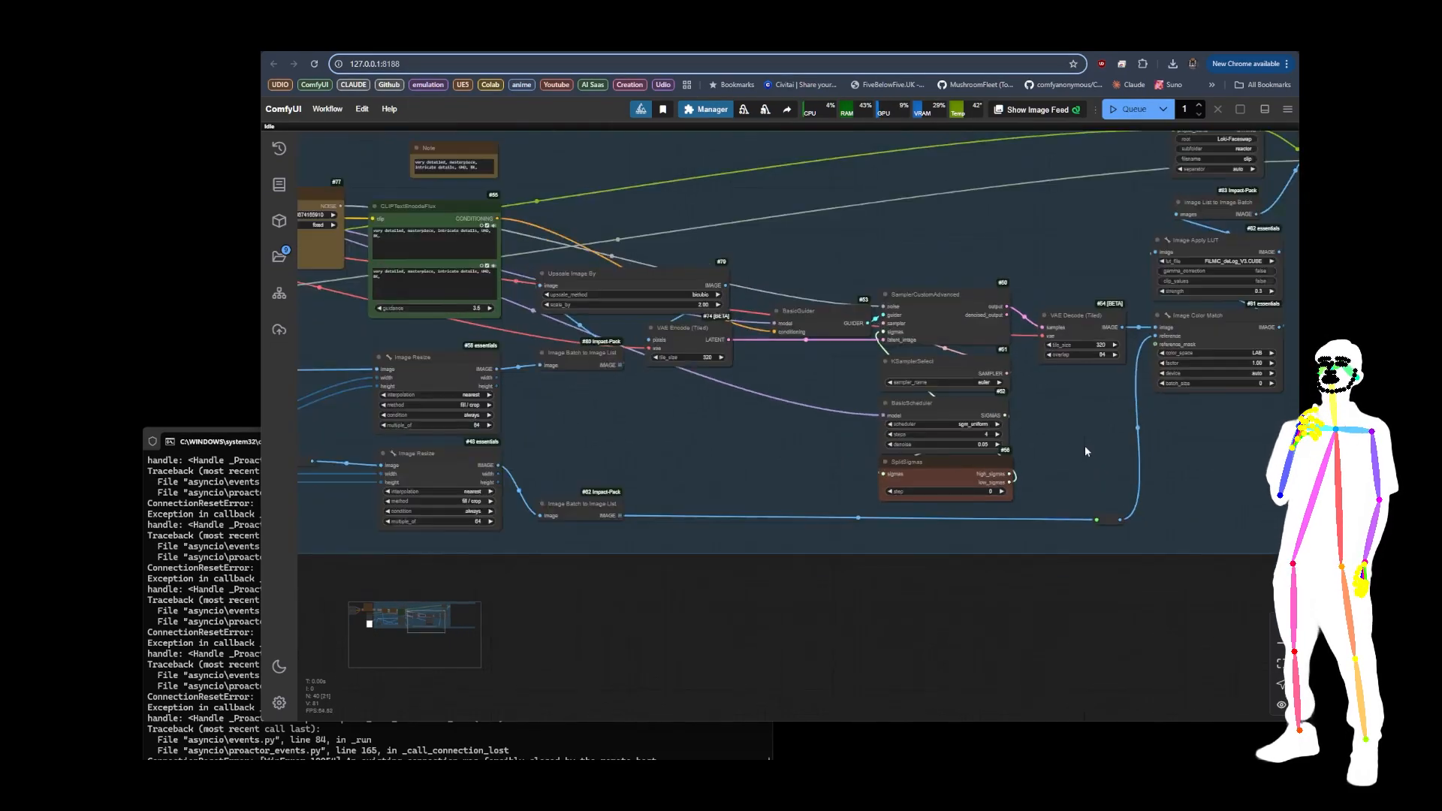
scroll(503, 291, up, 11)
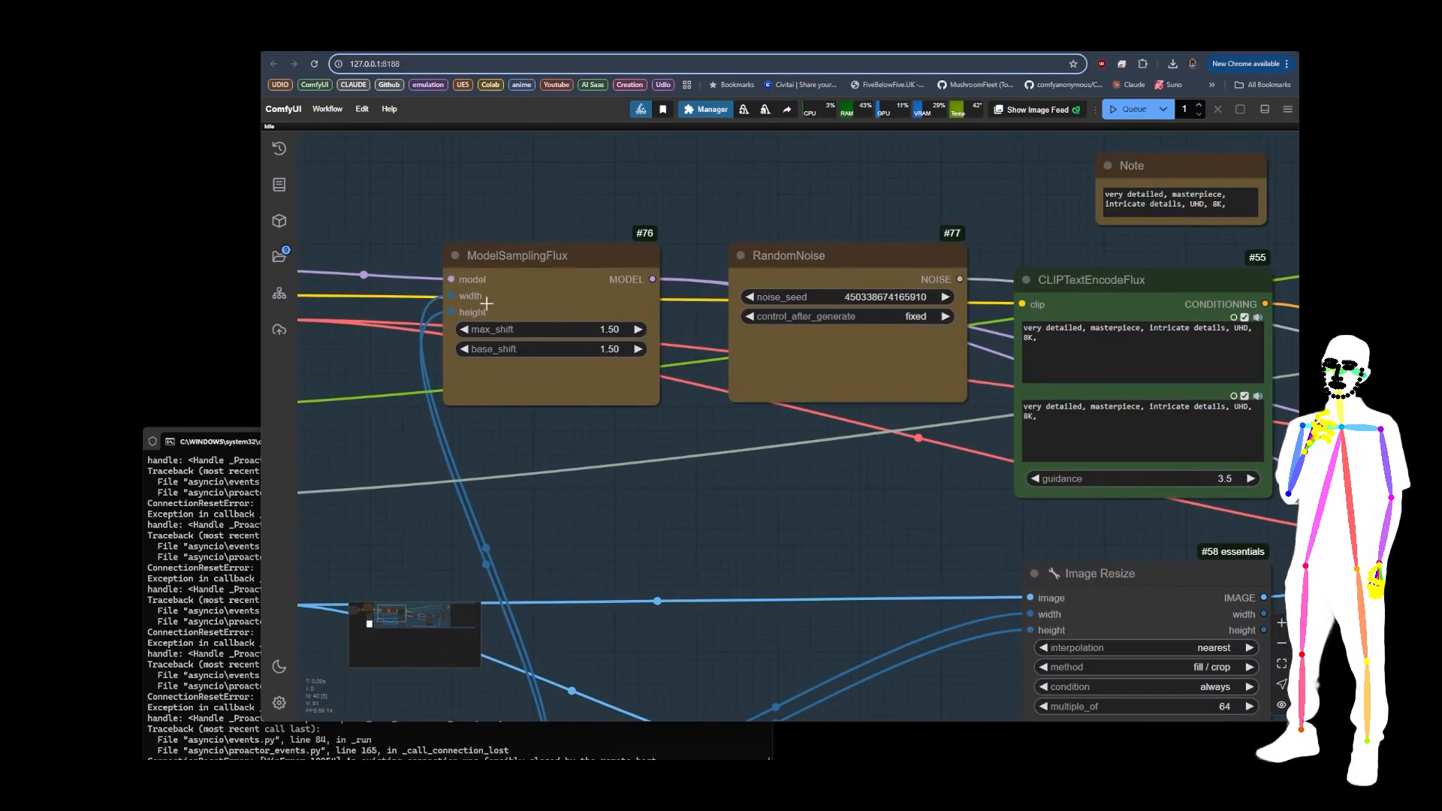
scroll(487, 303, down, 10)
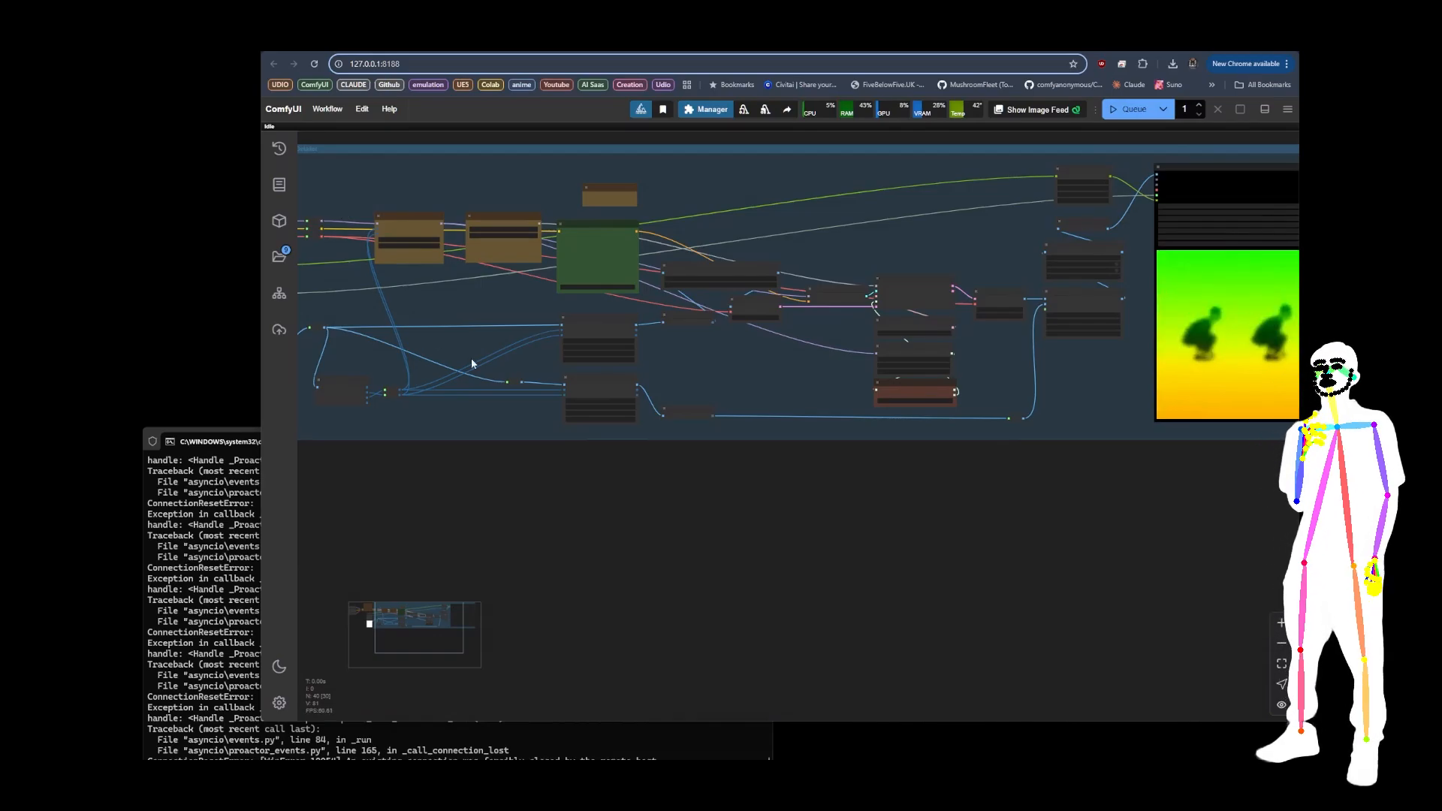
scroll(357, 218, up, 15)
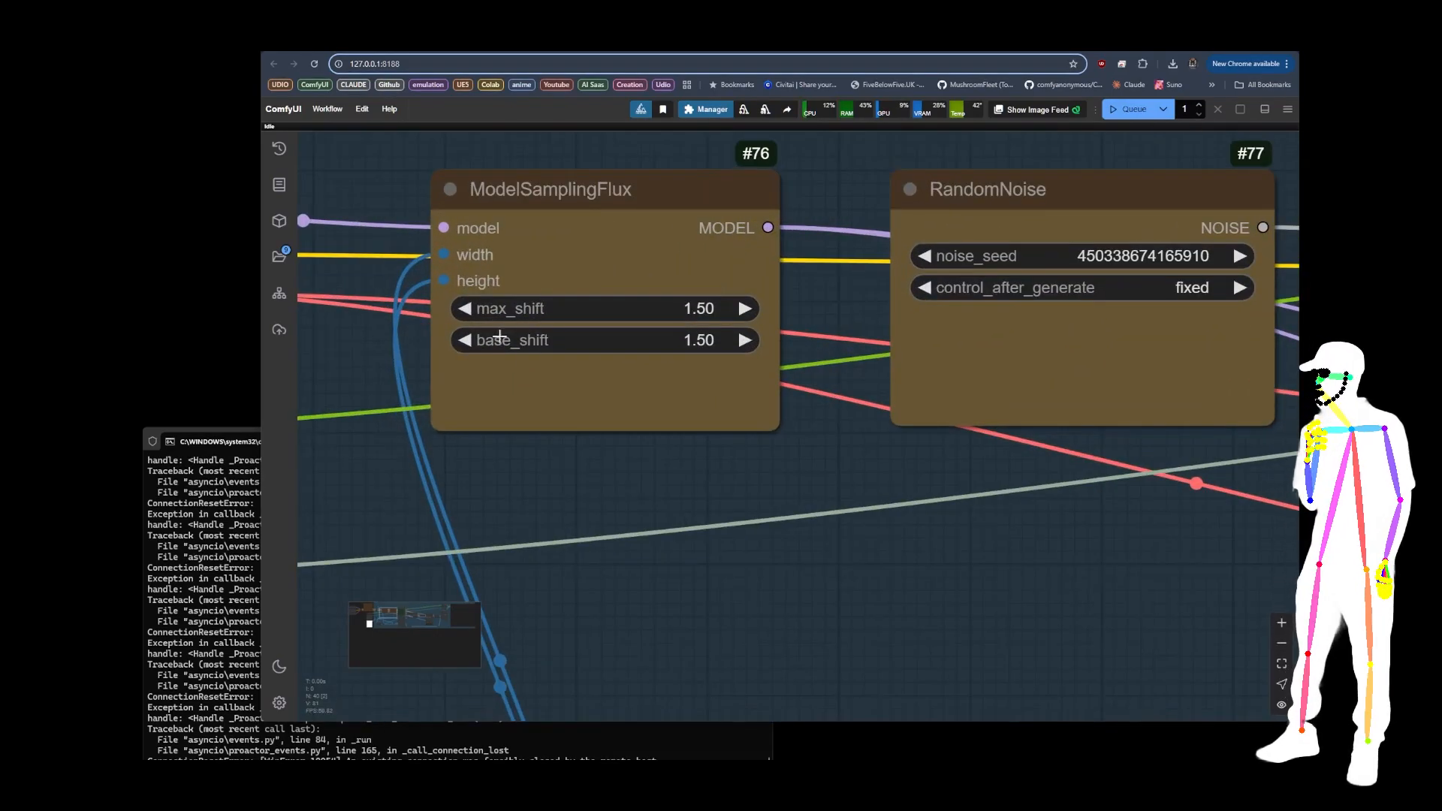
scroll(492, 342, down, 8)
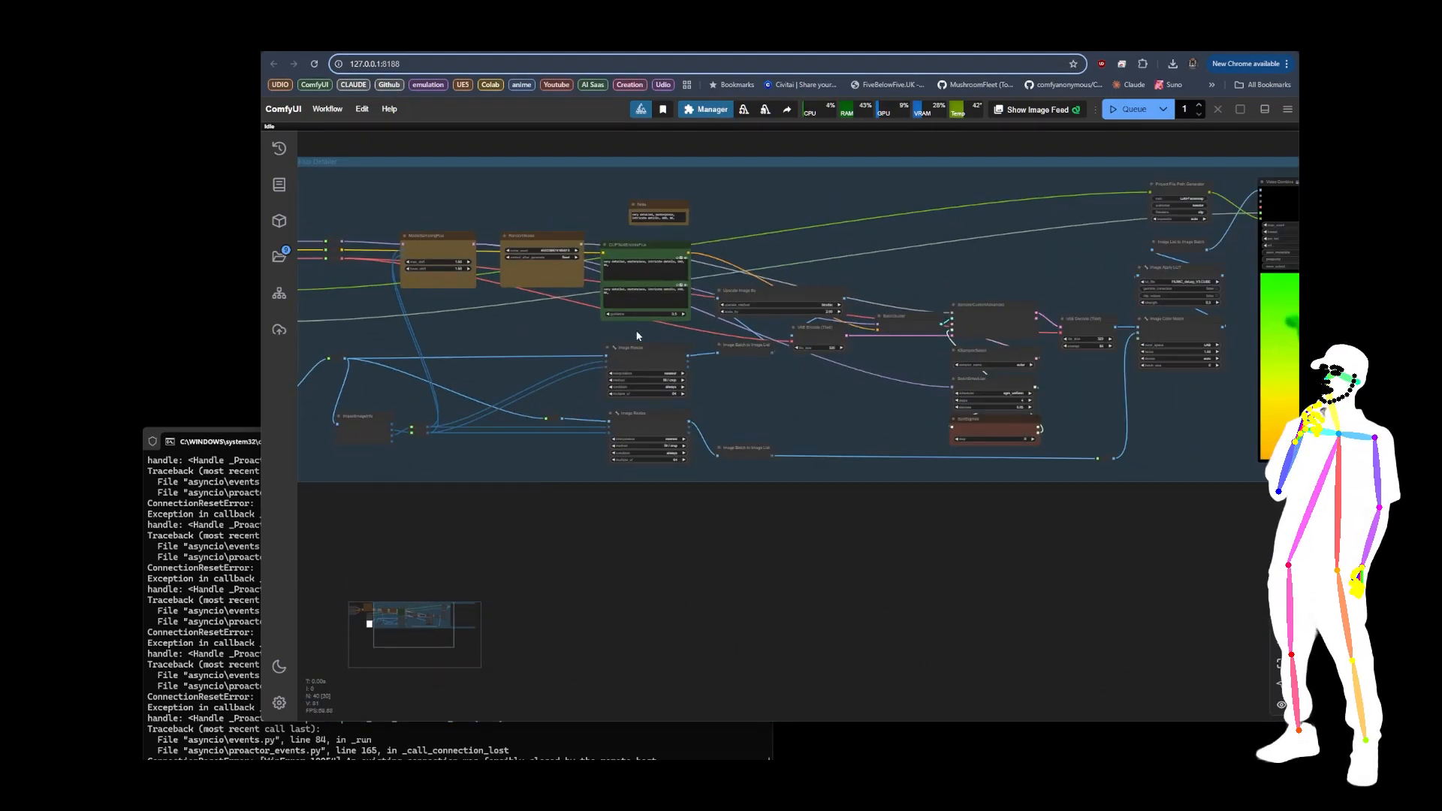
Step: Examine the BasicScheduler and sampler settings, the VAE Encode (Tiled) tile size and the Upscale Image By parameters
scroll(773, 381, up, 10)
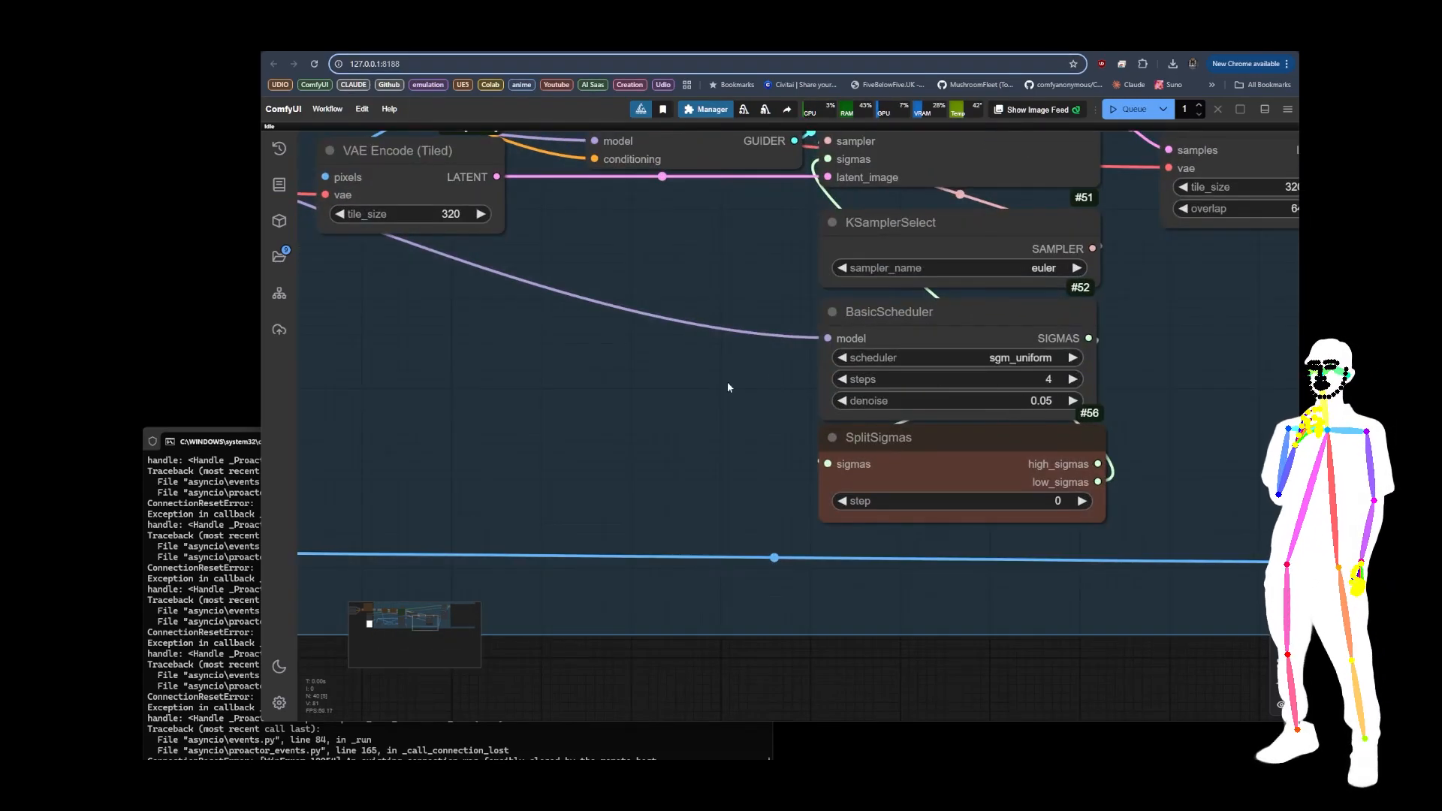
scroll(601, 375, down, 5)
scroll(432, 316, up, 6)
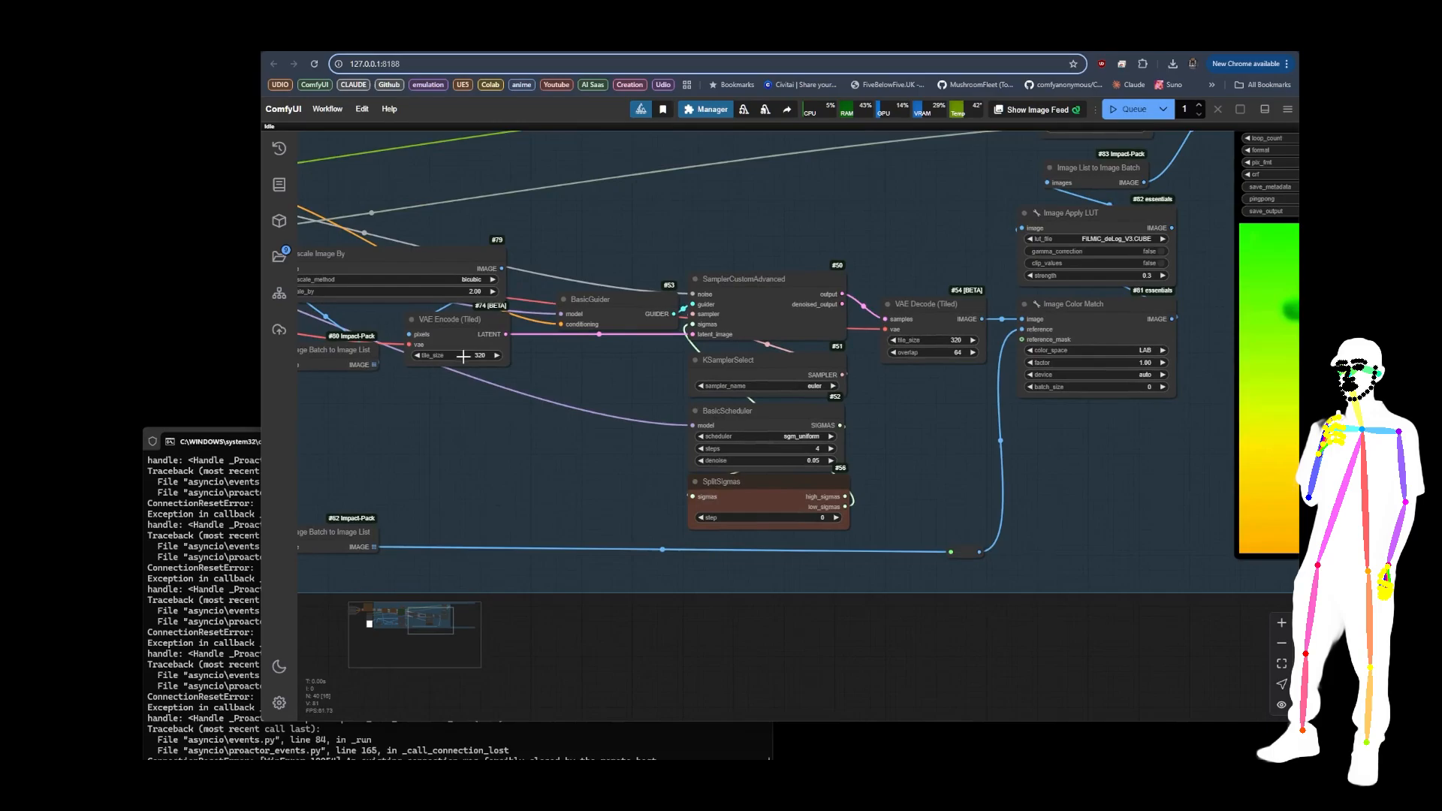
scroll(433, 316, up, 2)
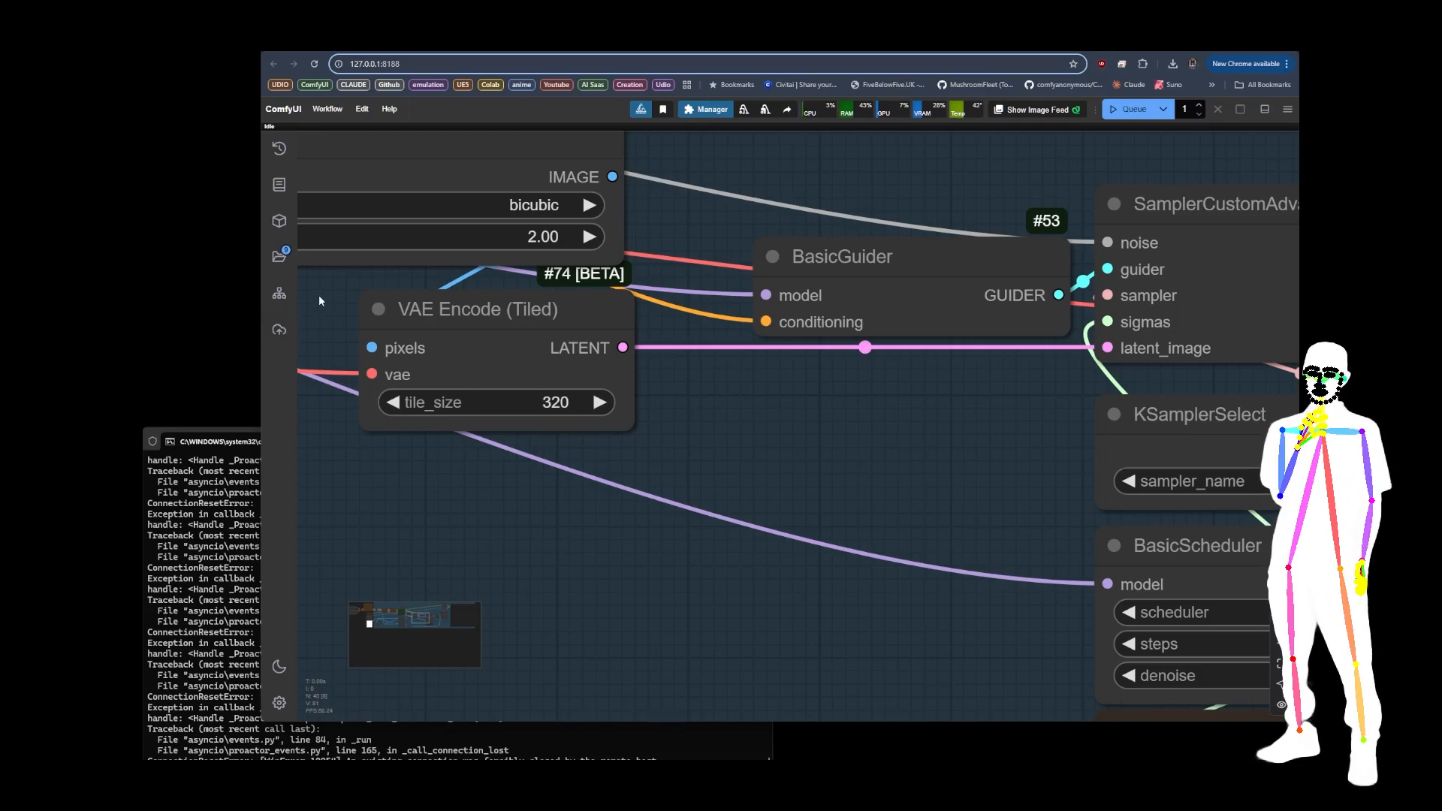
scroll(316, 302, down, 5)
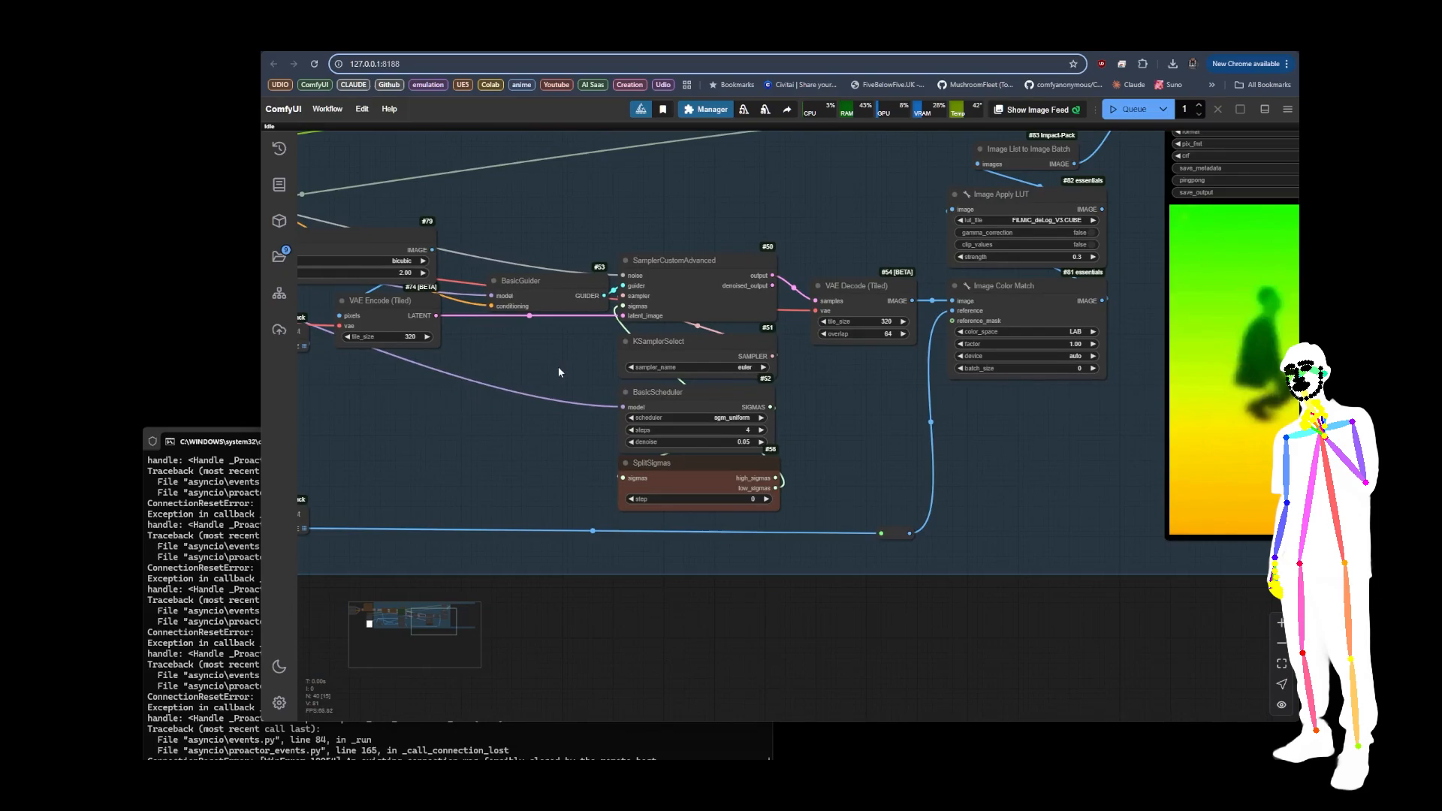
drag(541, 366, 402, 371)
drag(725, 393, 911, 470)
drag(600, 286, 780, 291)
scroll(625, 344, up, 10)
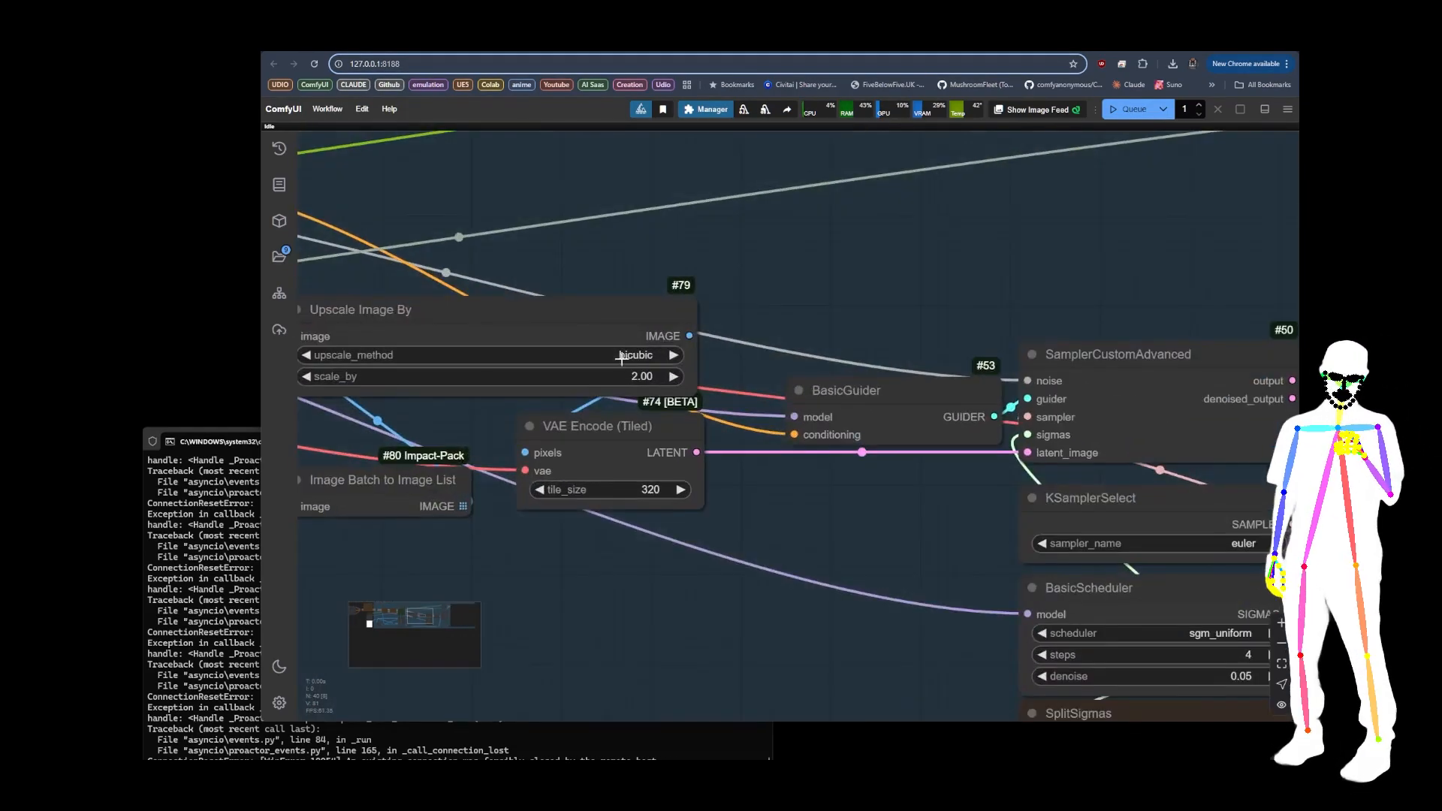
drag(585, 206, 783, 212)
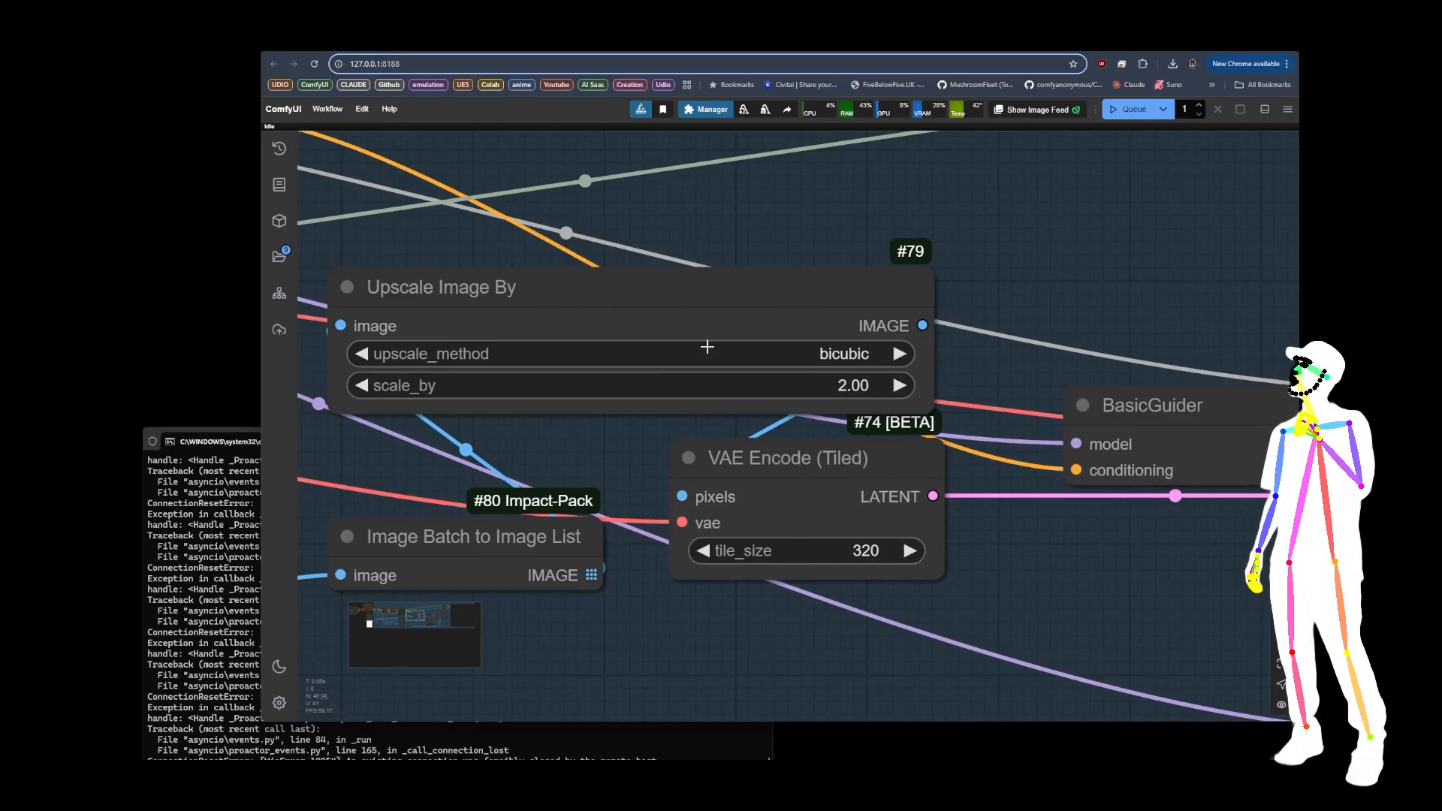
scroll(461, 219, down, 12)
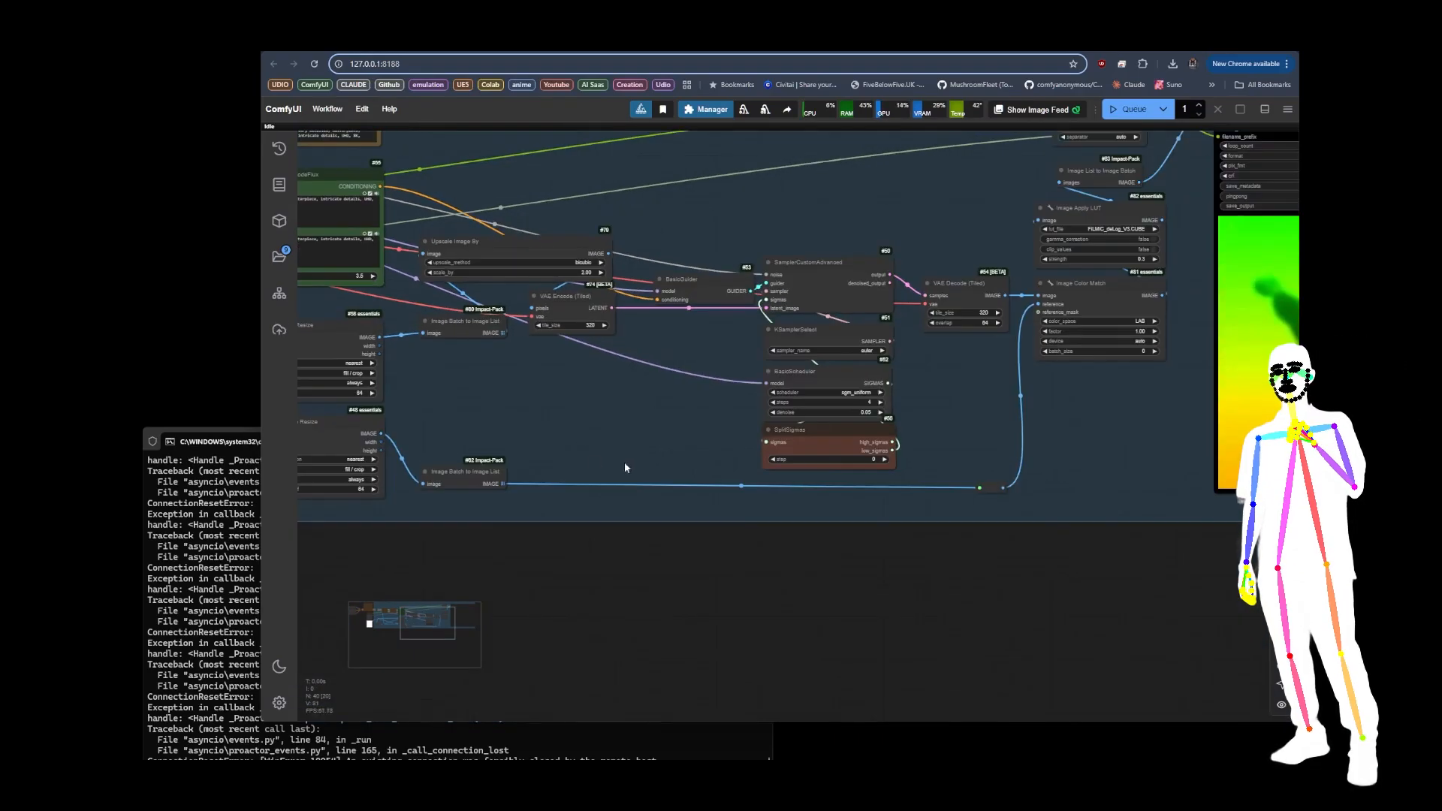
Step: Trace the frames from Image Batch to Image List through Image Color Match, Image Apply LUT and Image List to Image Batch
click(462, 329)
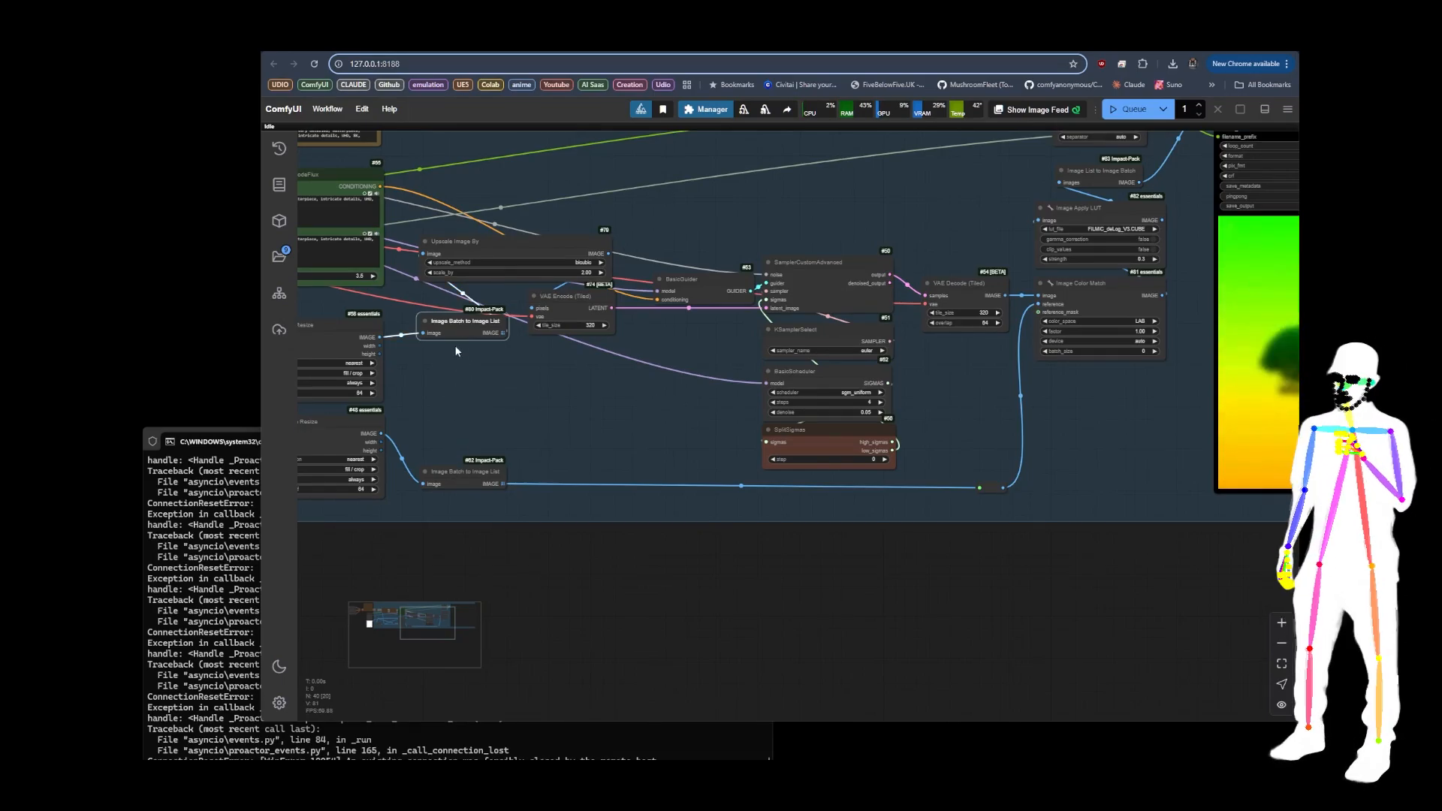
drag(630, 412, 480, 448)
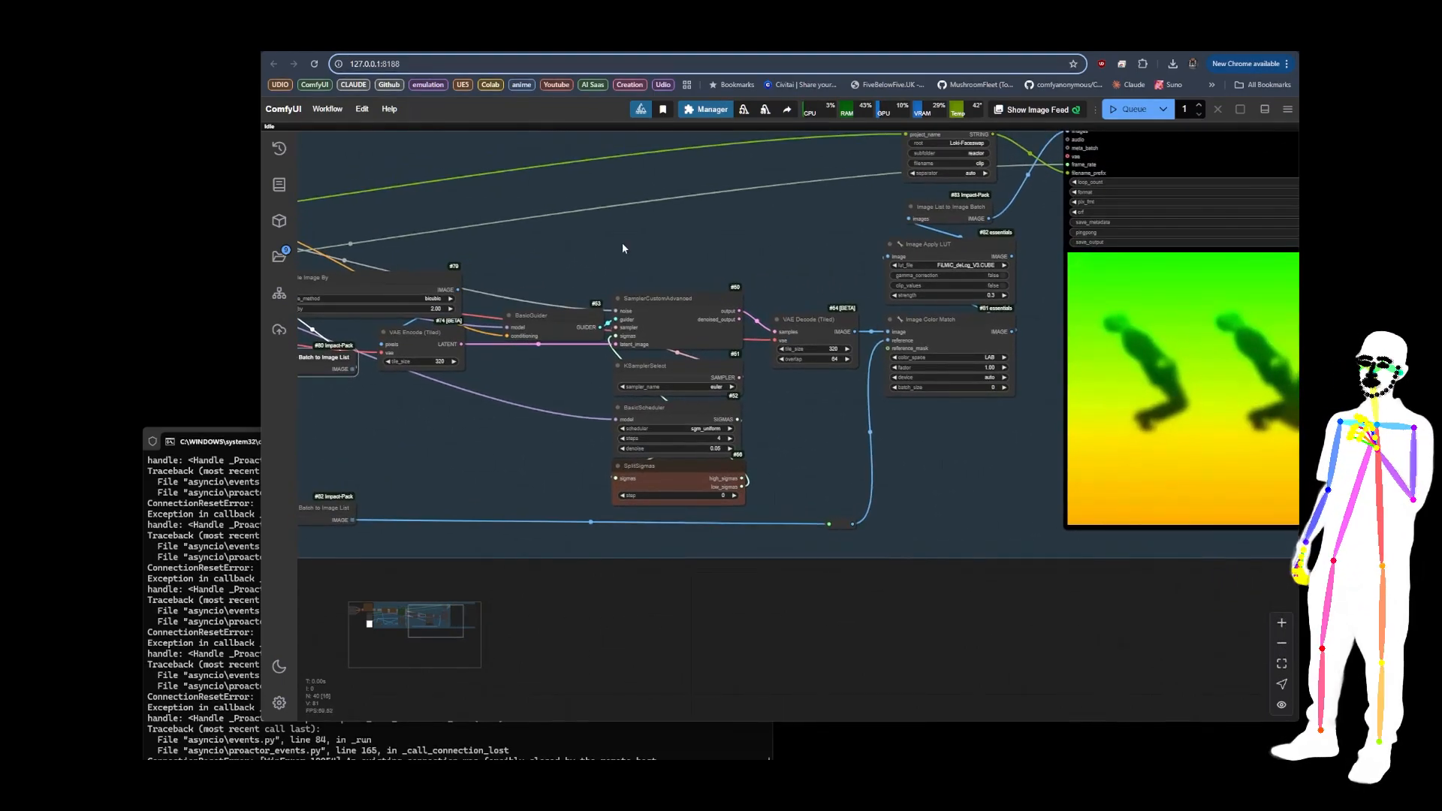
drag(986, 453, 618, 505)
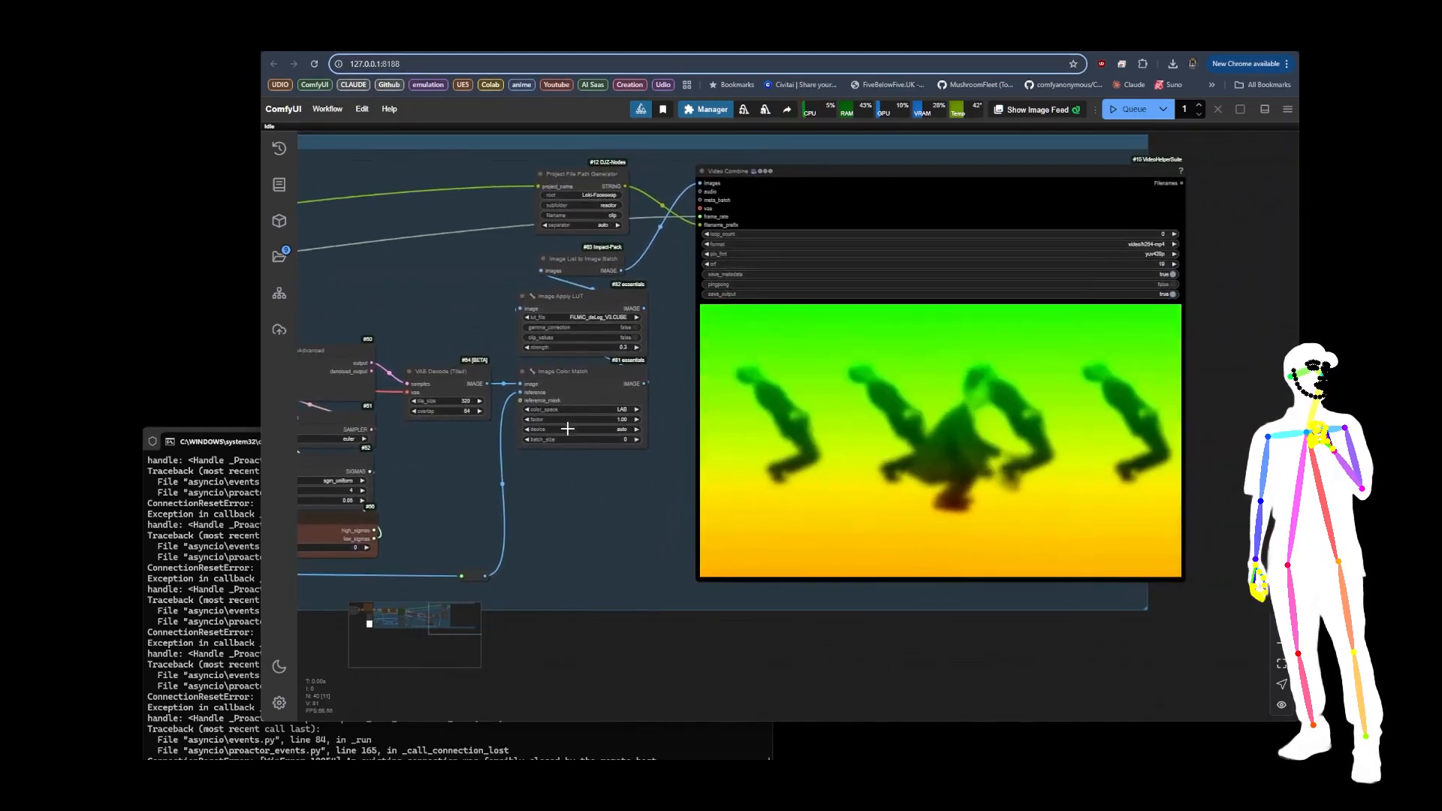
click(572, 381)
click(574, 298)
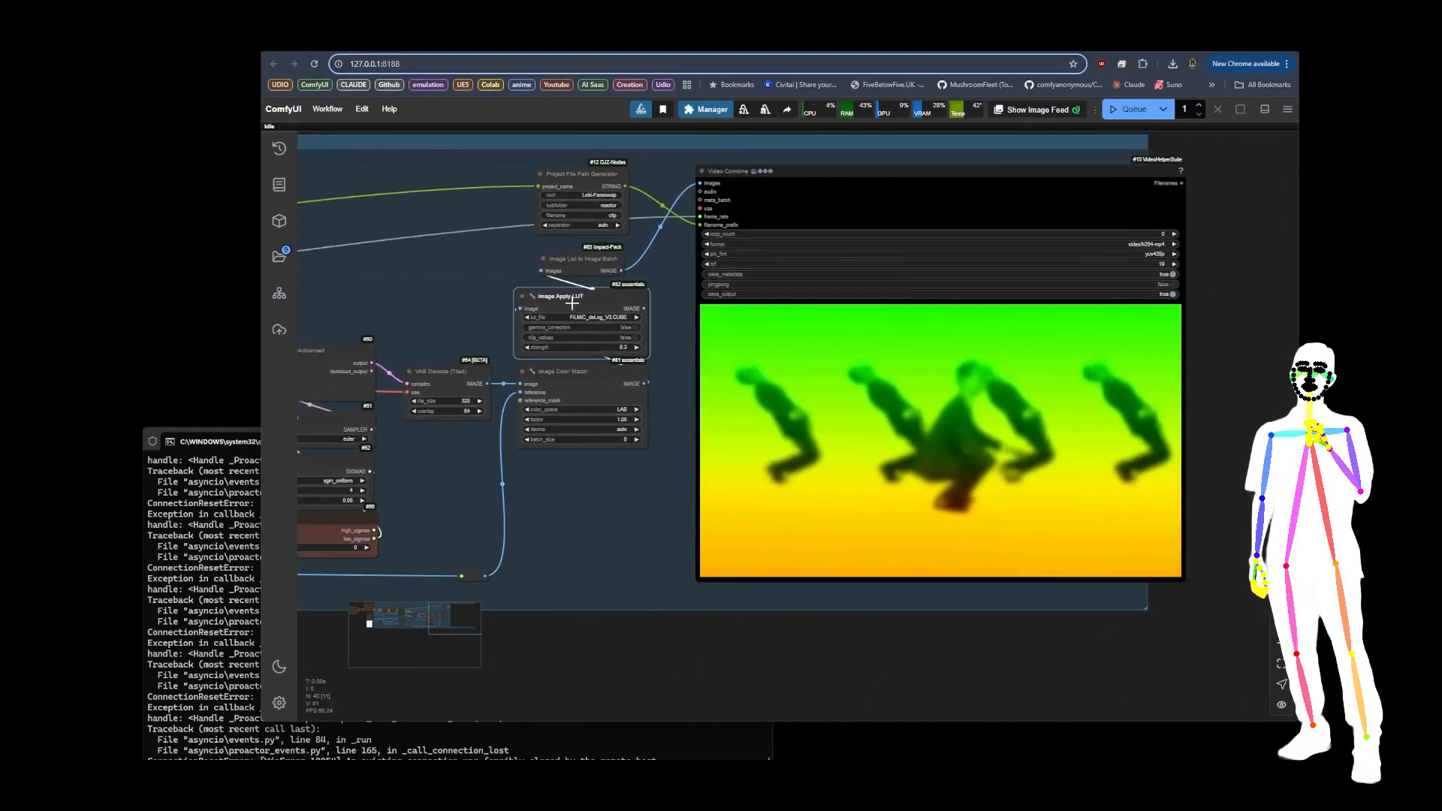
click(579, 266)
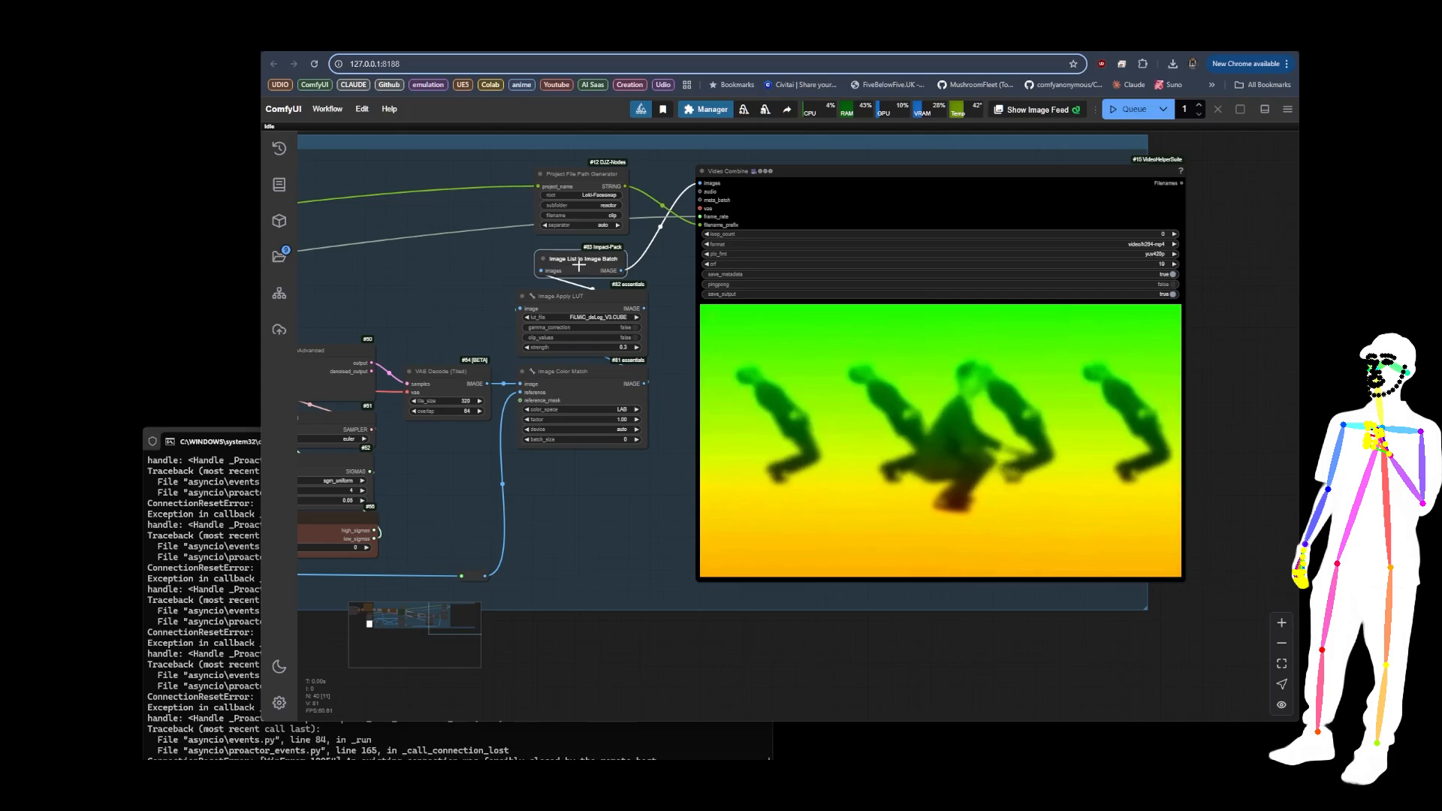
scroll(578, 265, up, 5)
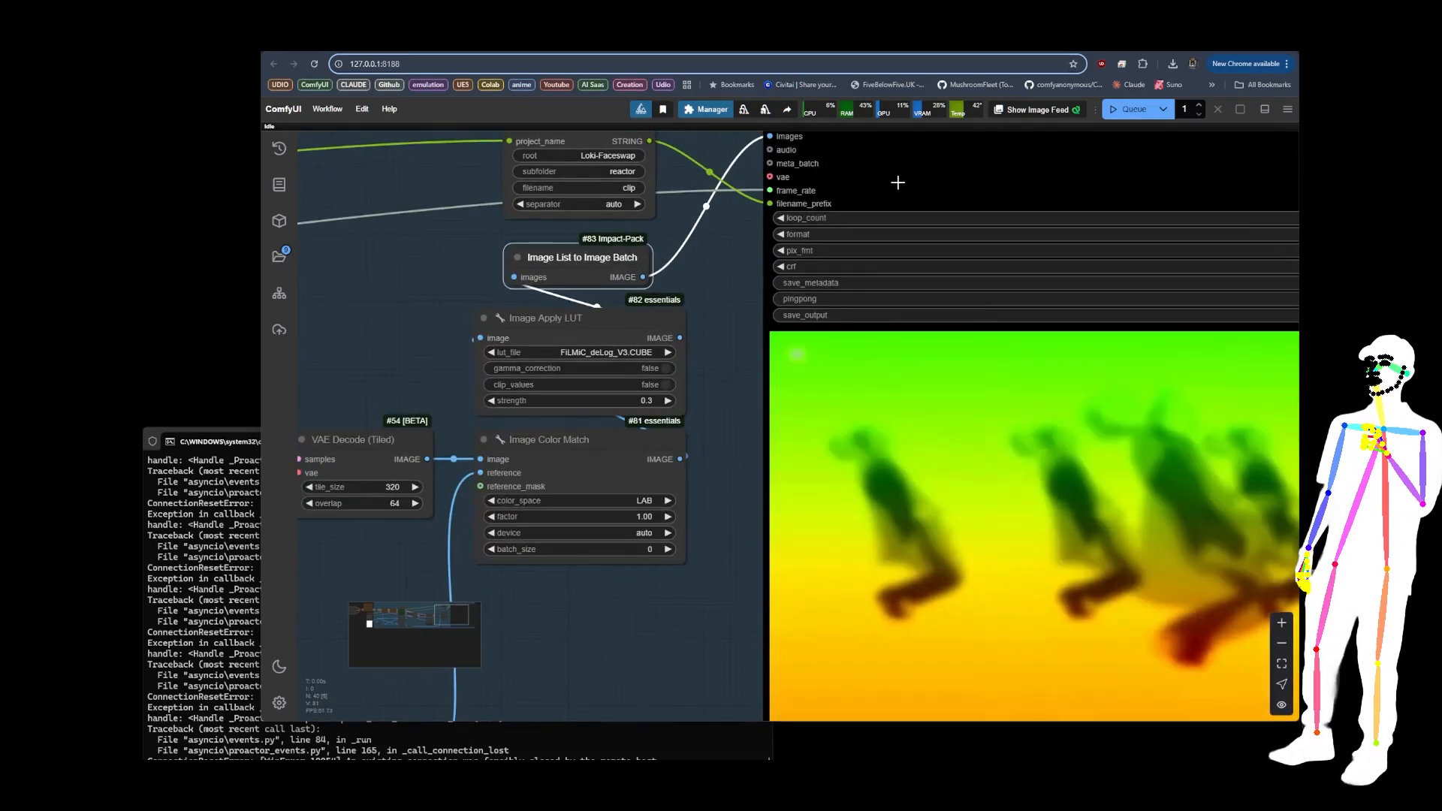
scroll(713, 260, down, 5)
scroll(624, 263, up, 2)
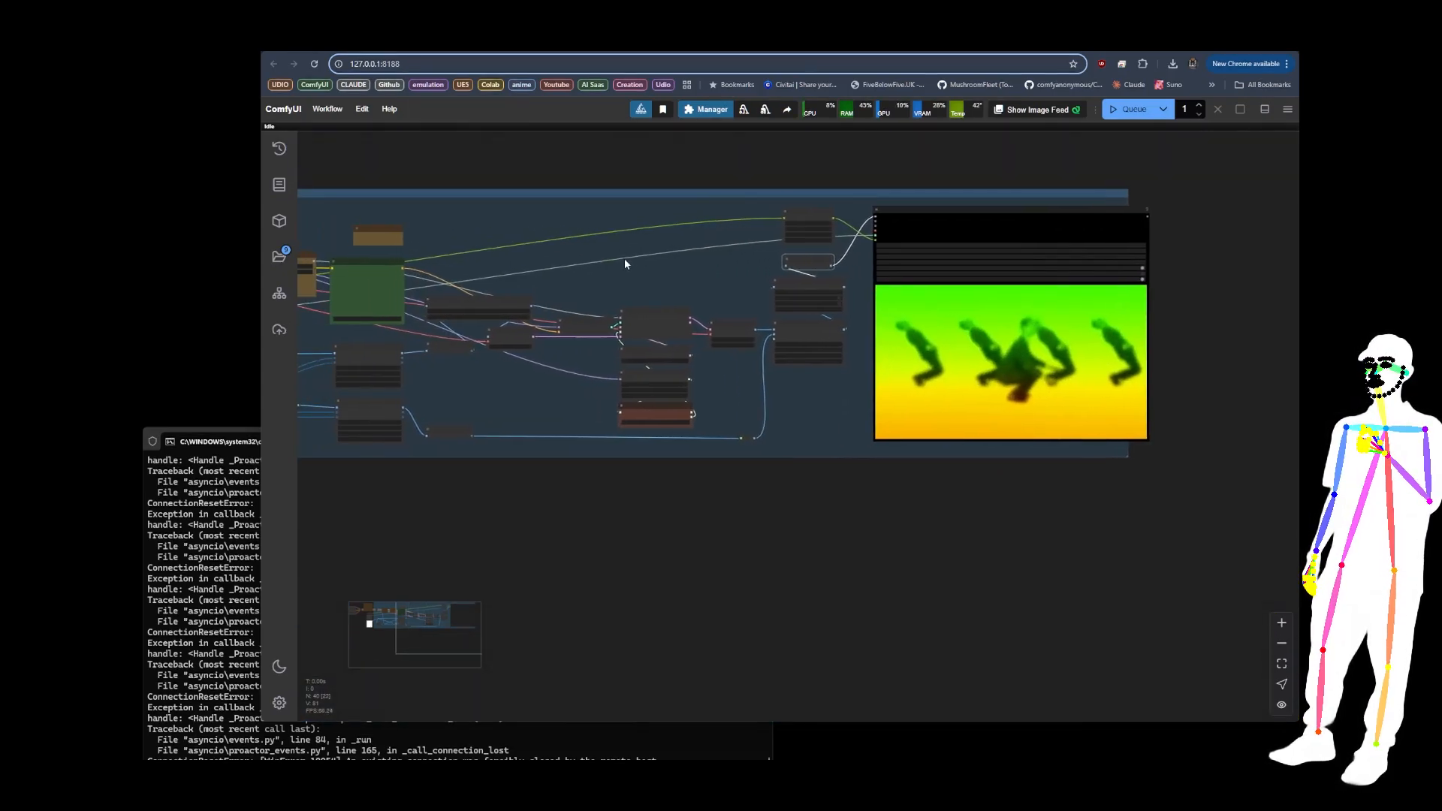
Step: Look over the whole upscaler graph and inspect the Load Video (Upload) node's frame settings
drag(625, 263, 810, 266)
scroll(742, 270, down, 2)
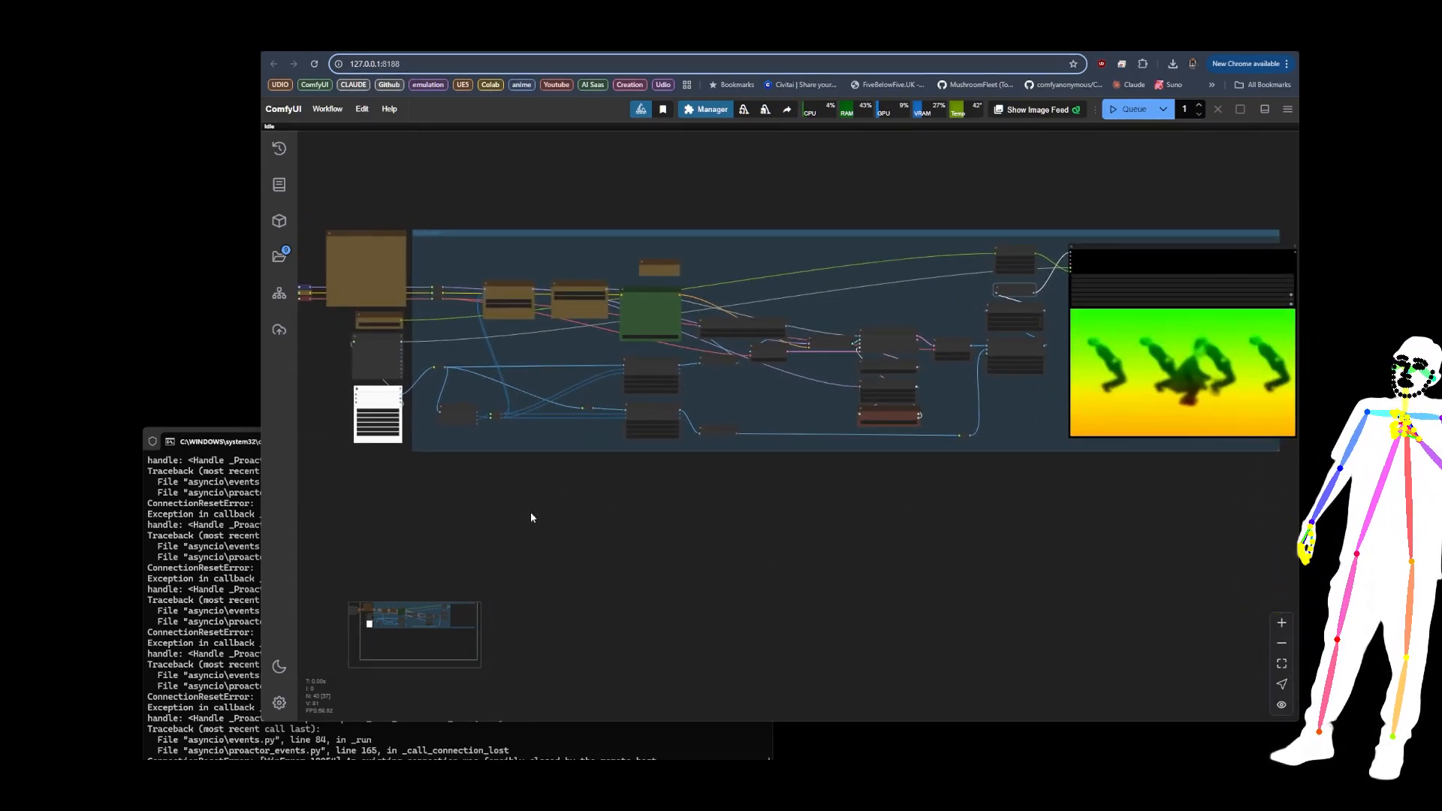
drag(524, 502, 628, 506)
scroll(424, 396, up, 13)
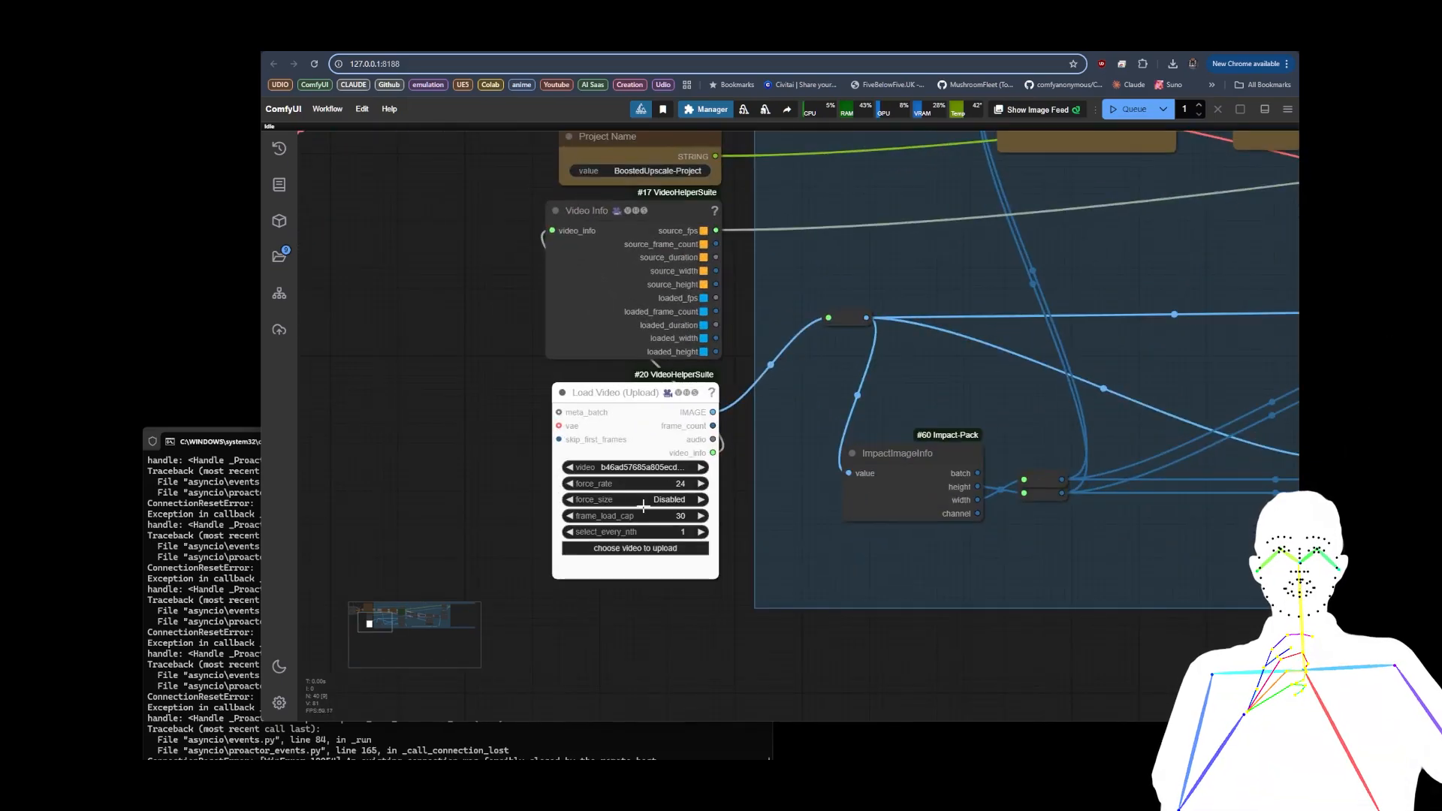
scroll(695, 513, up, 7)
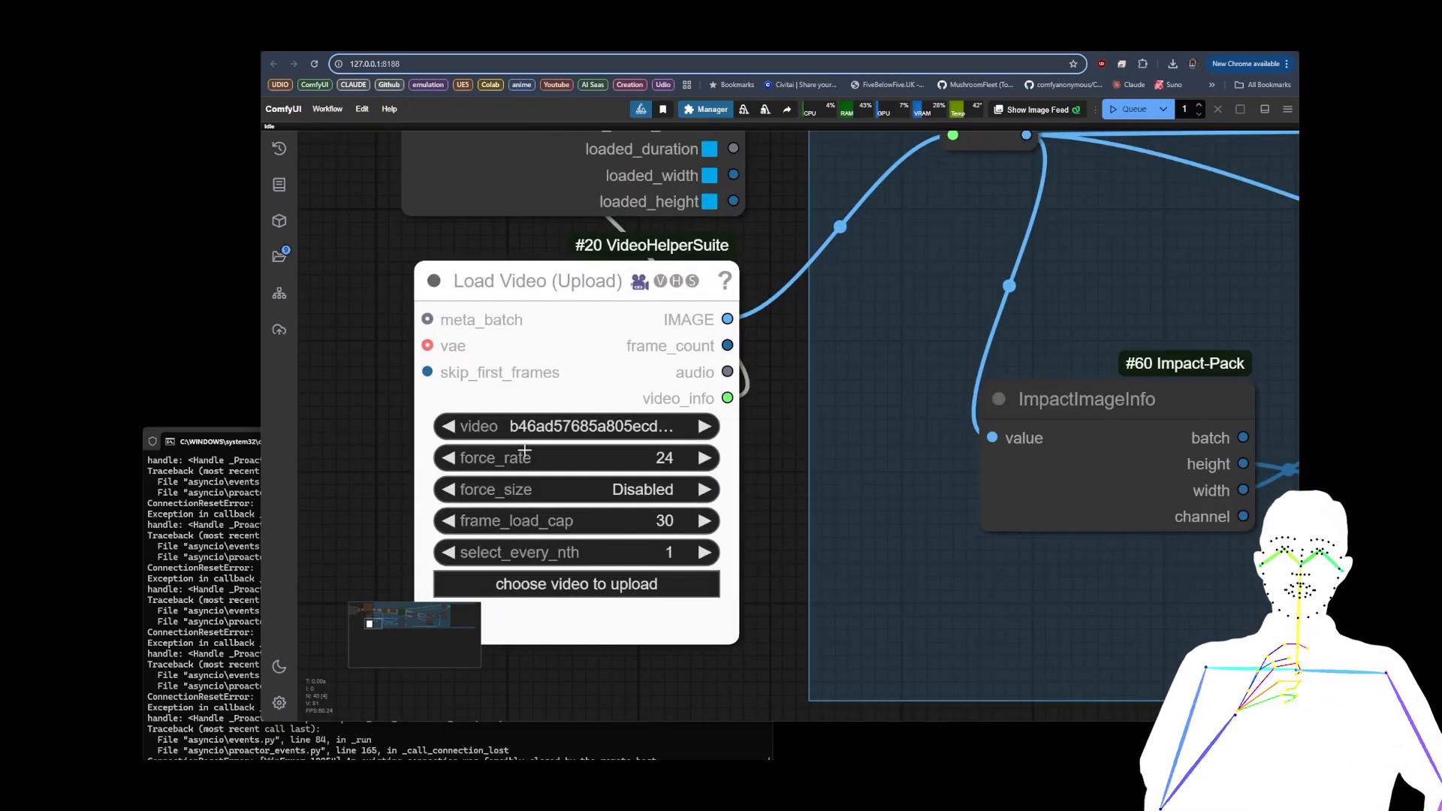
Step: Set the Load Video (Upload) node's frame_load_cap to 24
click(664, 521)
text(24)
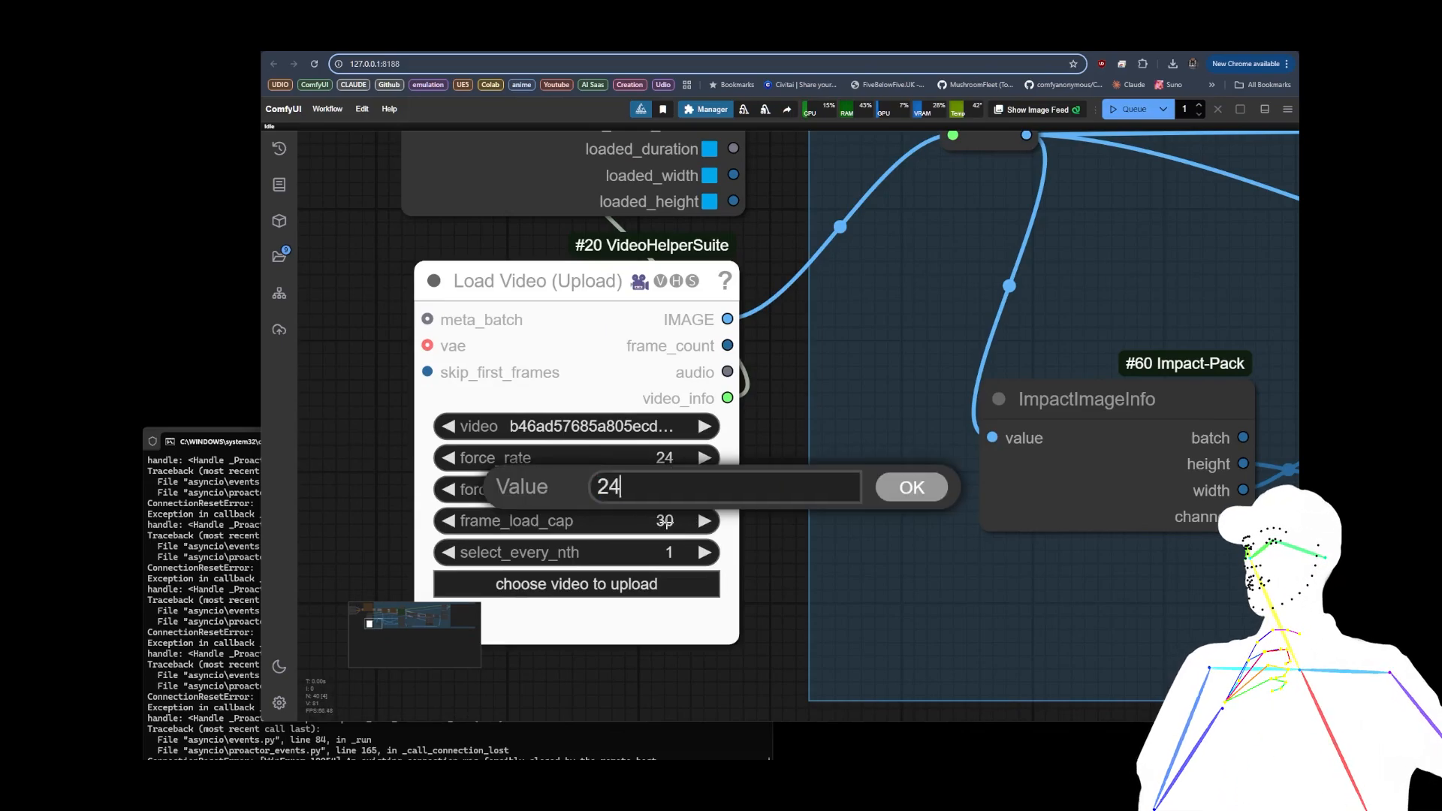
key(Return)
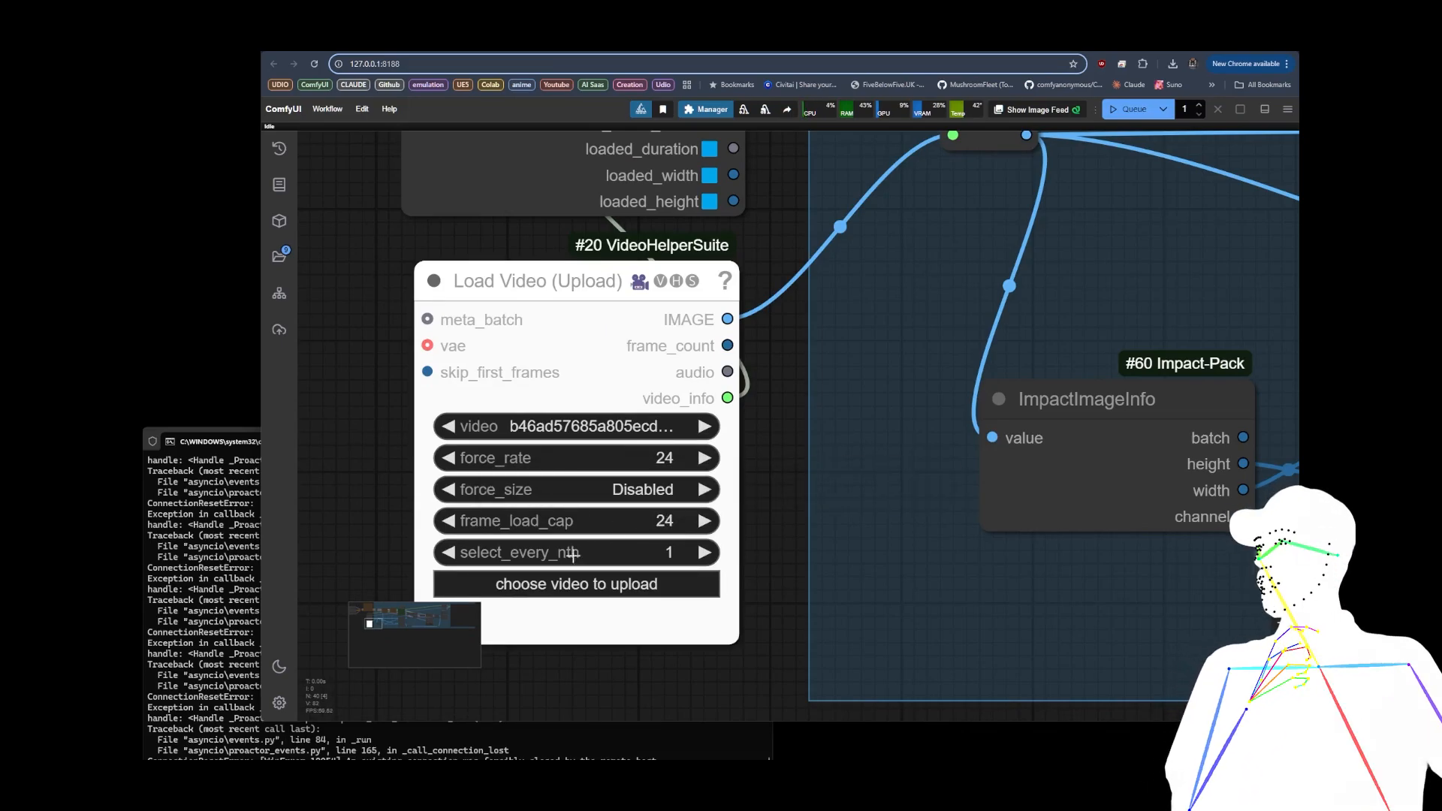
Step: Add a Primitive node beside Load Video (Upload) and connect it to the skip_first_frames input
scroll(353, 367, down, 10)
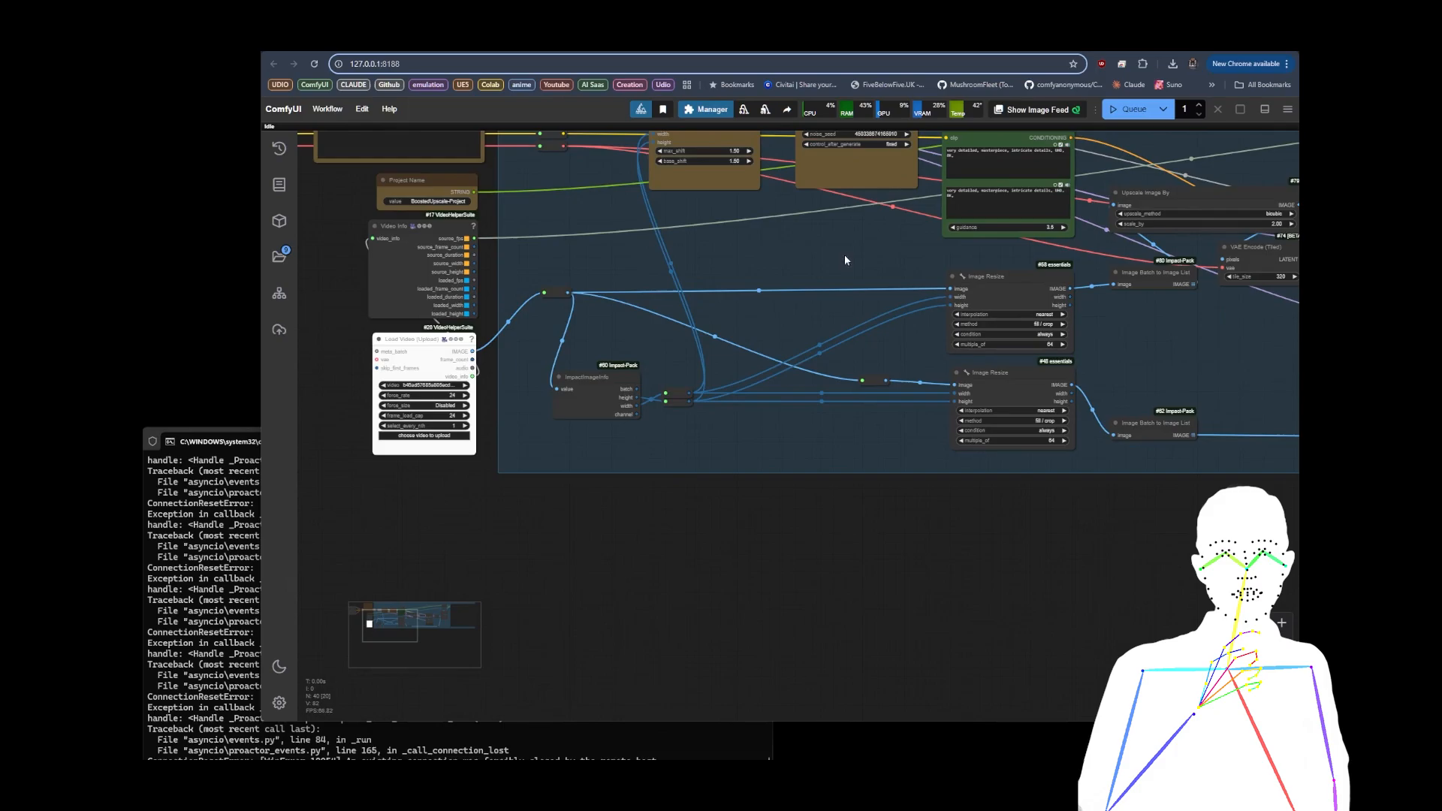
drag(349, 391, 621, 399)
scroll(620, 400, up, 5)
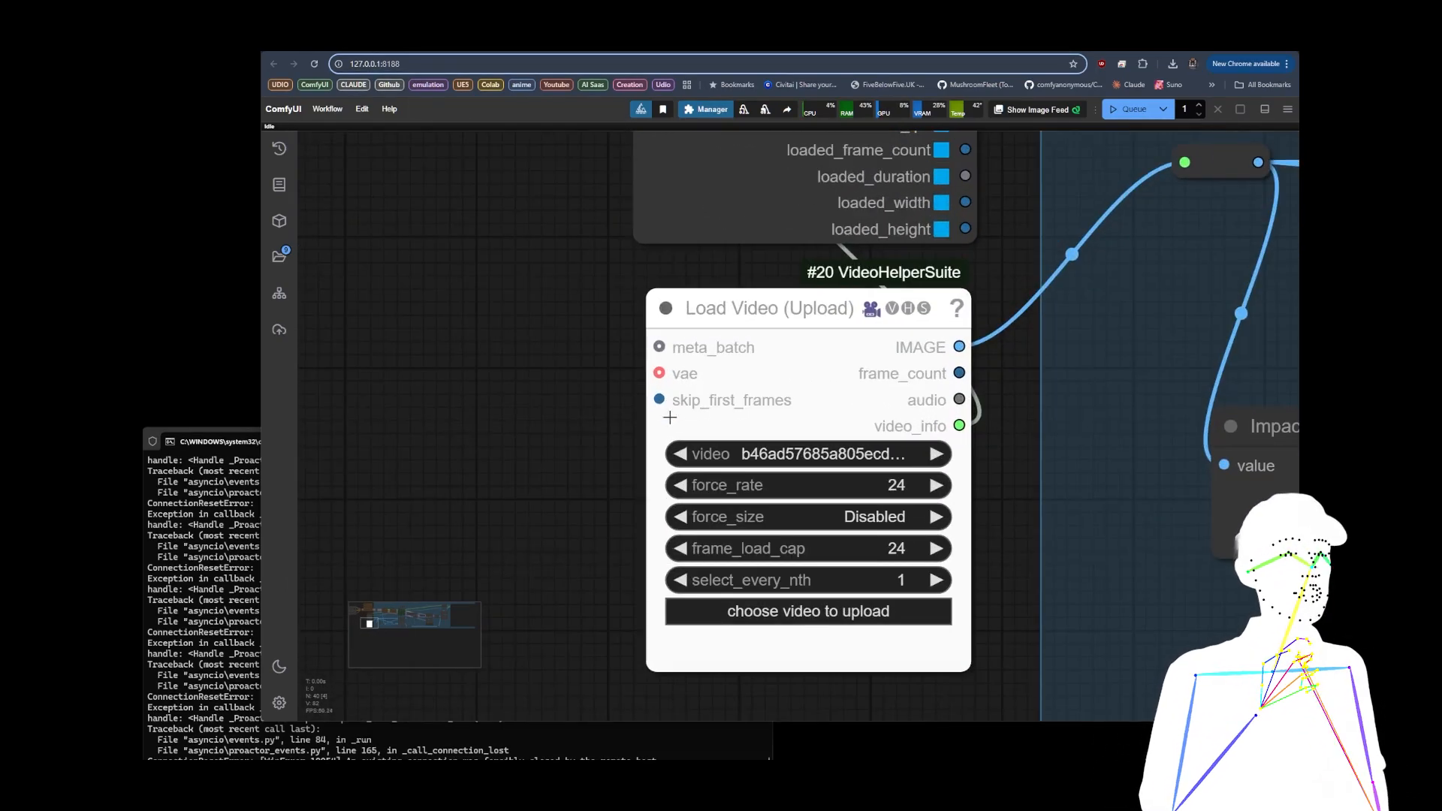
drag(674, 405, 368, 392)
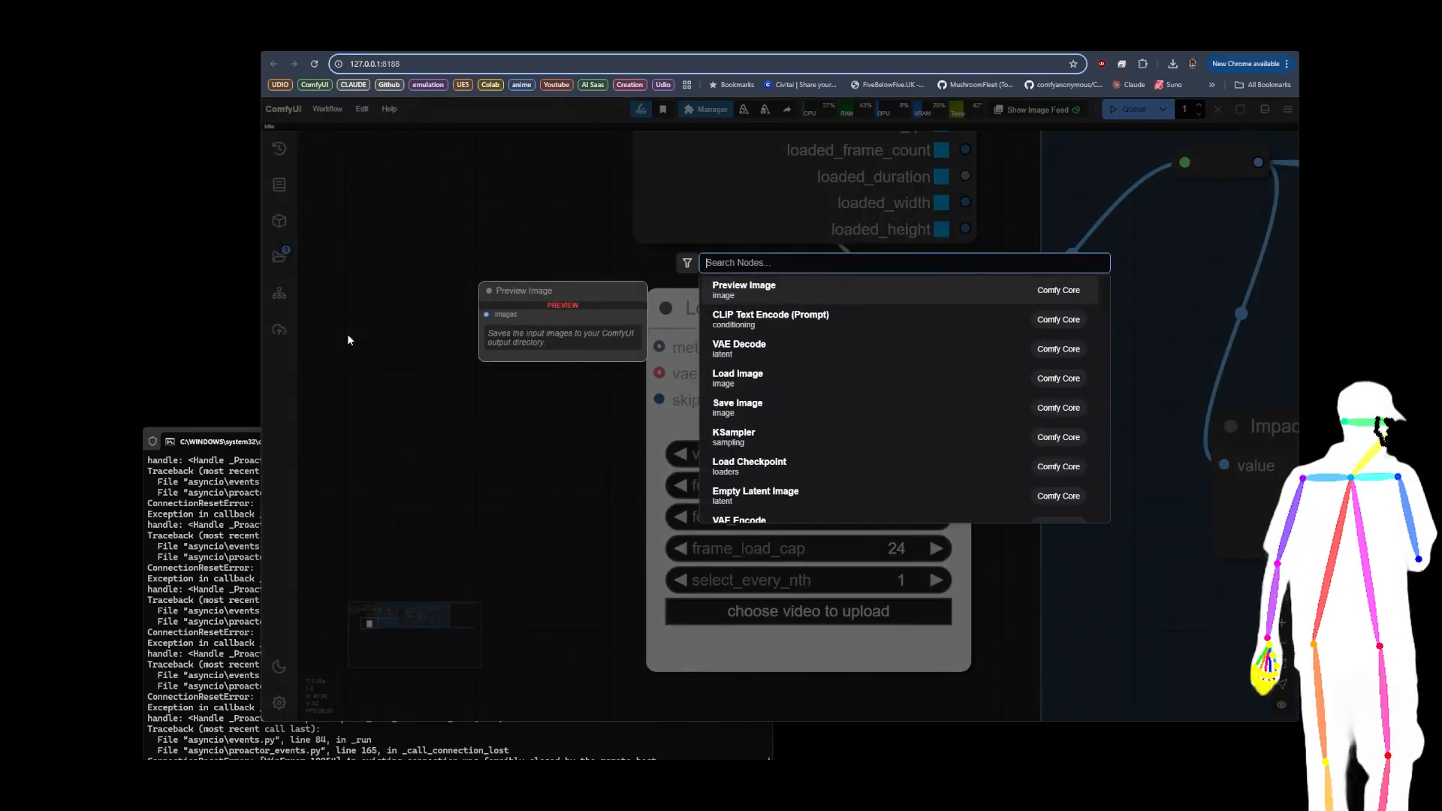
double_click(348, 335)
text(primit)
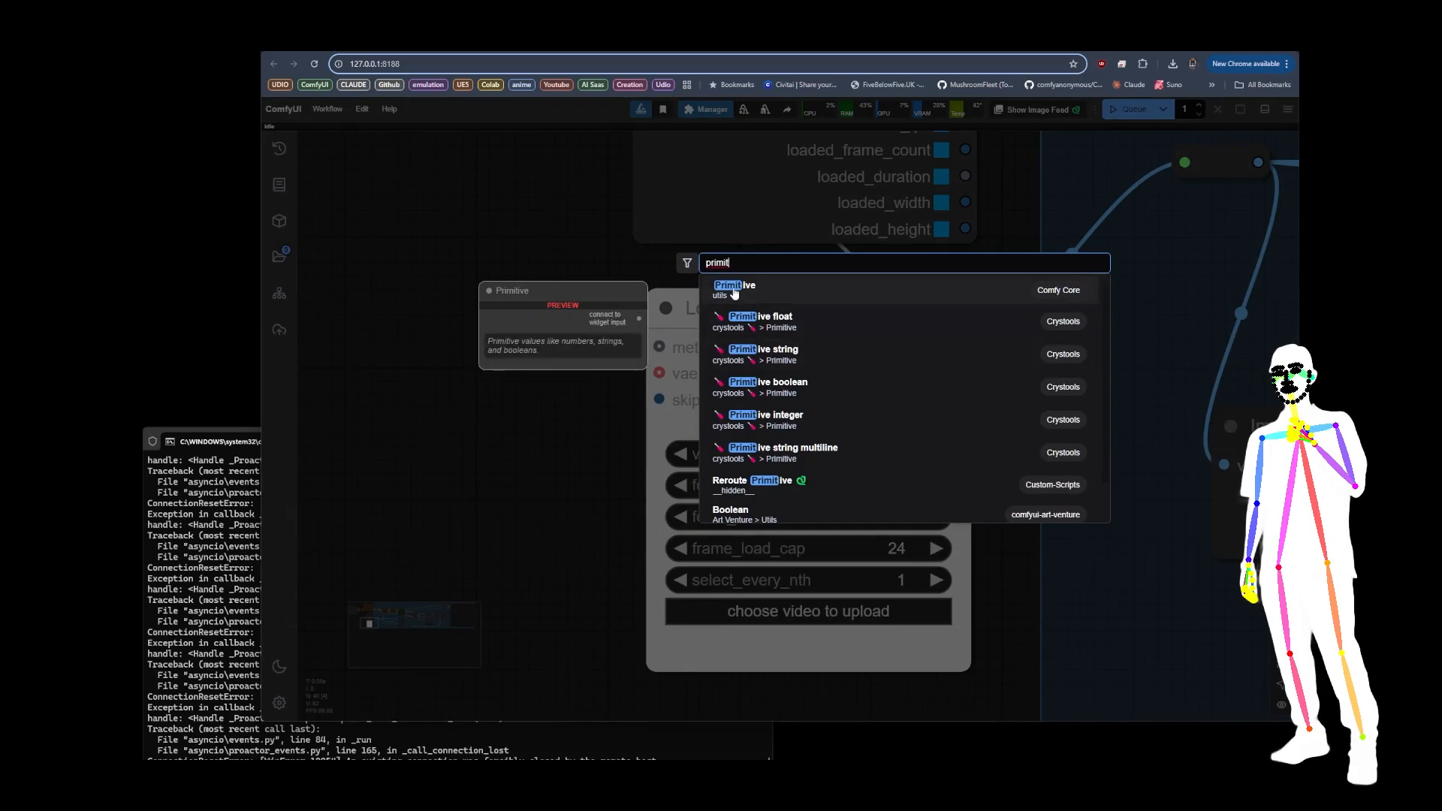
key(Return)
drag(572, 338, 658, 399)
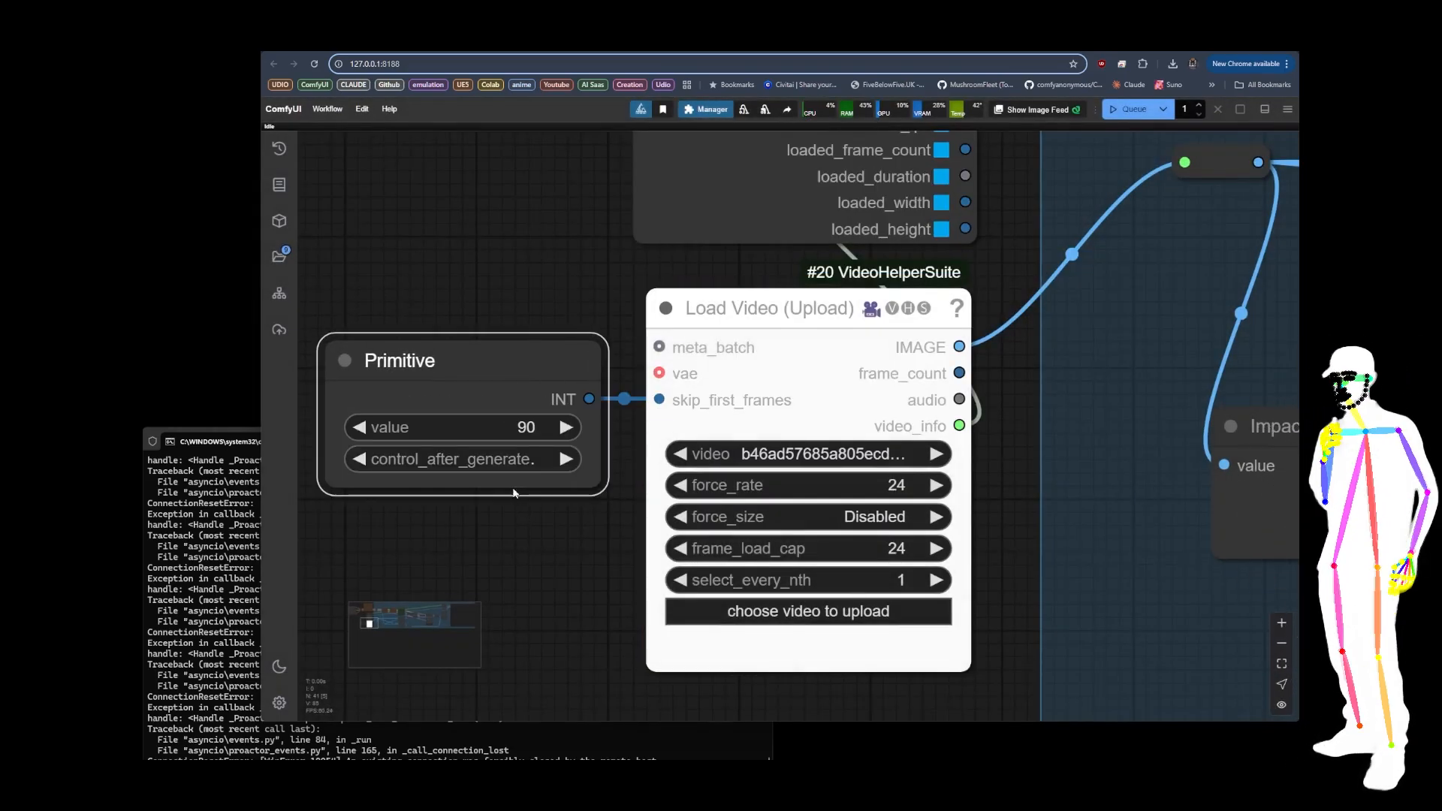
Step: Set the Primitive node's value to 24 so the first 24 frames are skipped
scroll(536, 546, down, 2)
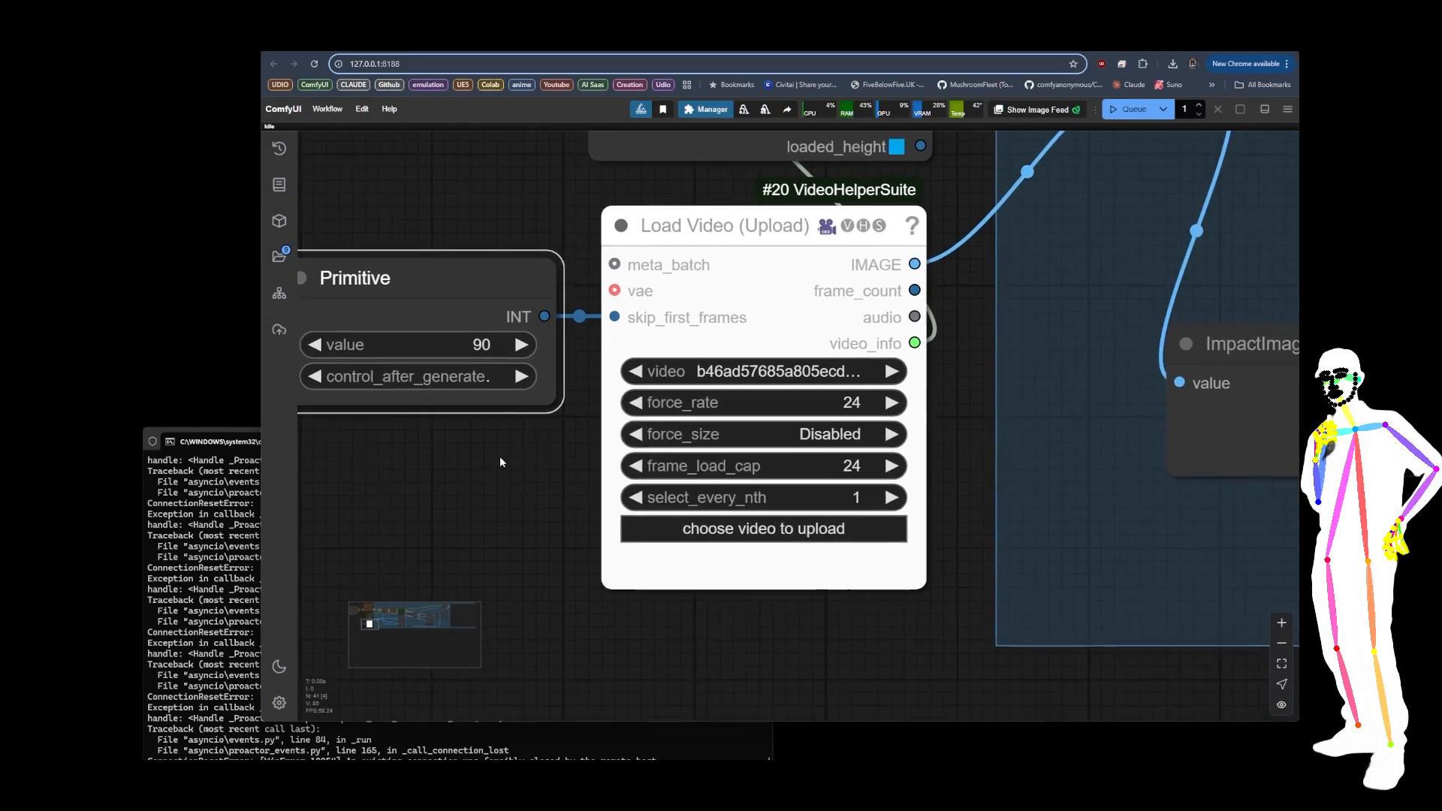
scroll(425, 249, up, 1)
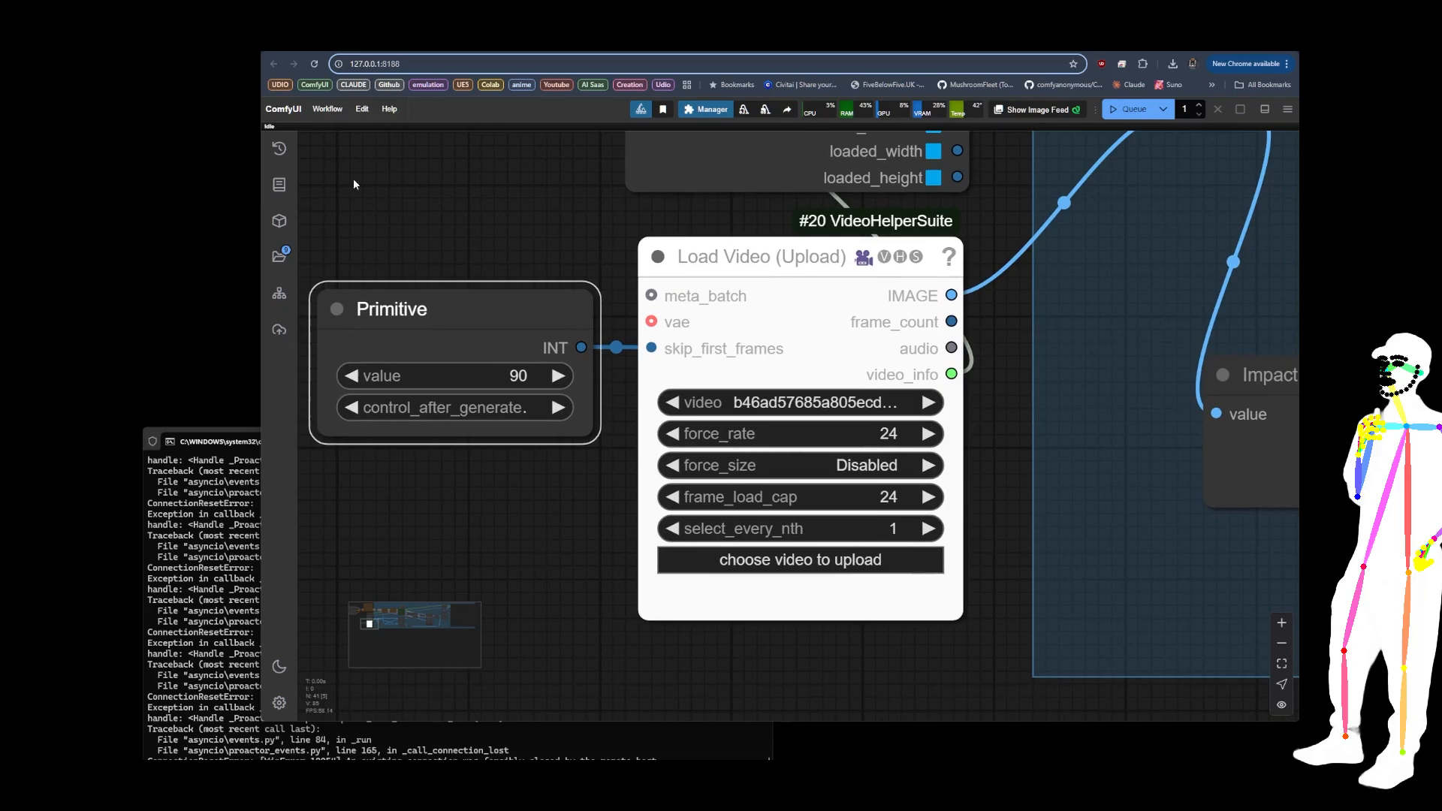
scroll(448, 225, down, 12)
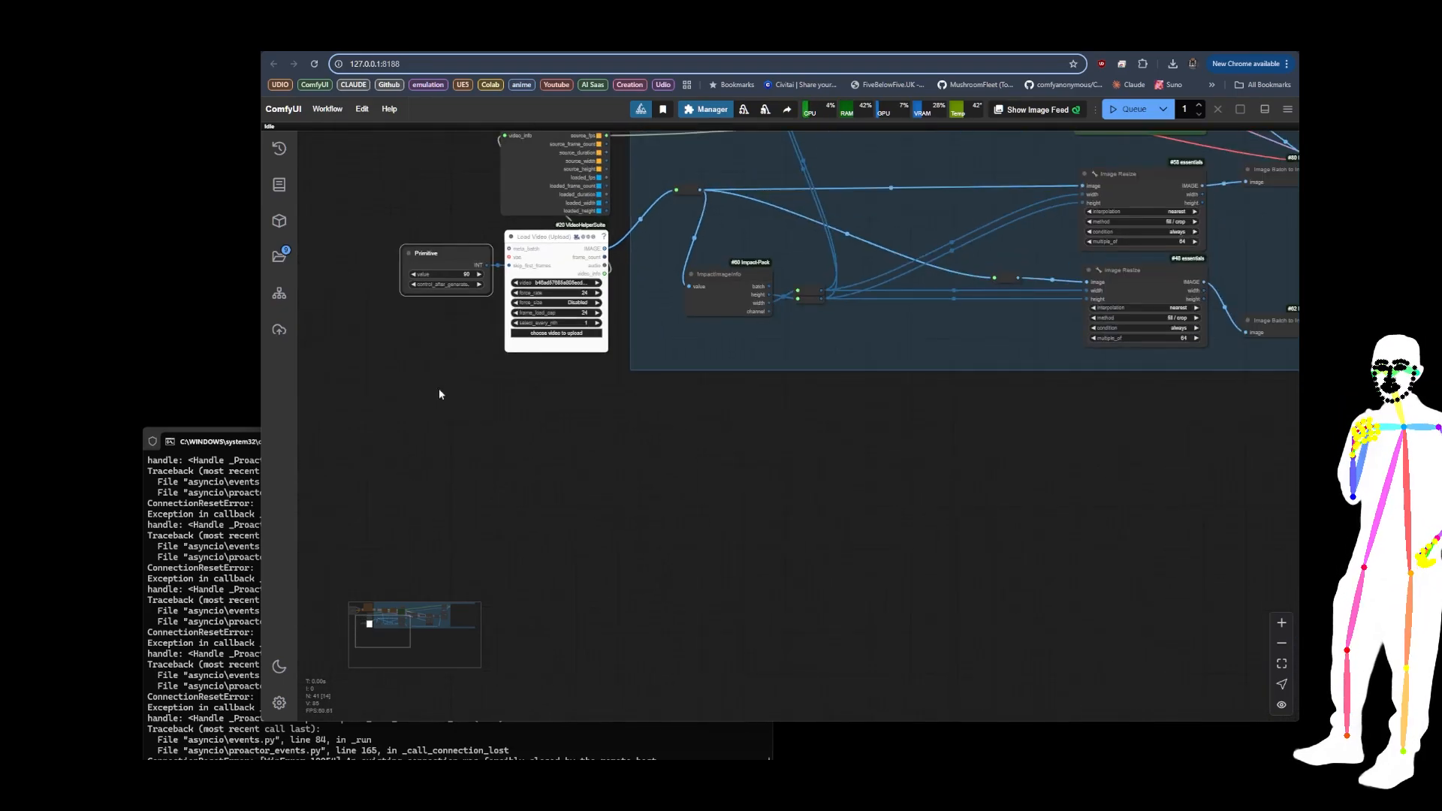
drag(438, 389, 454, 486)
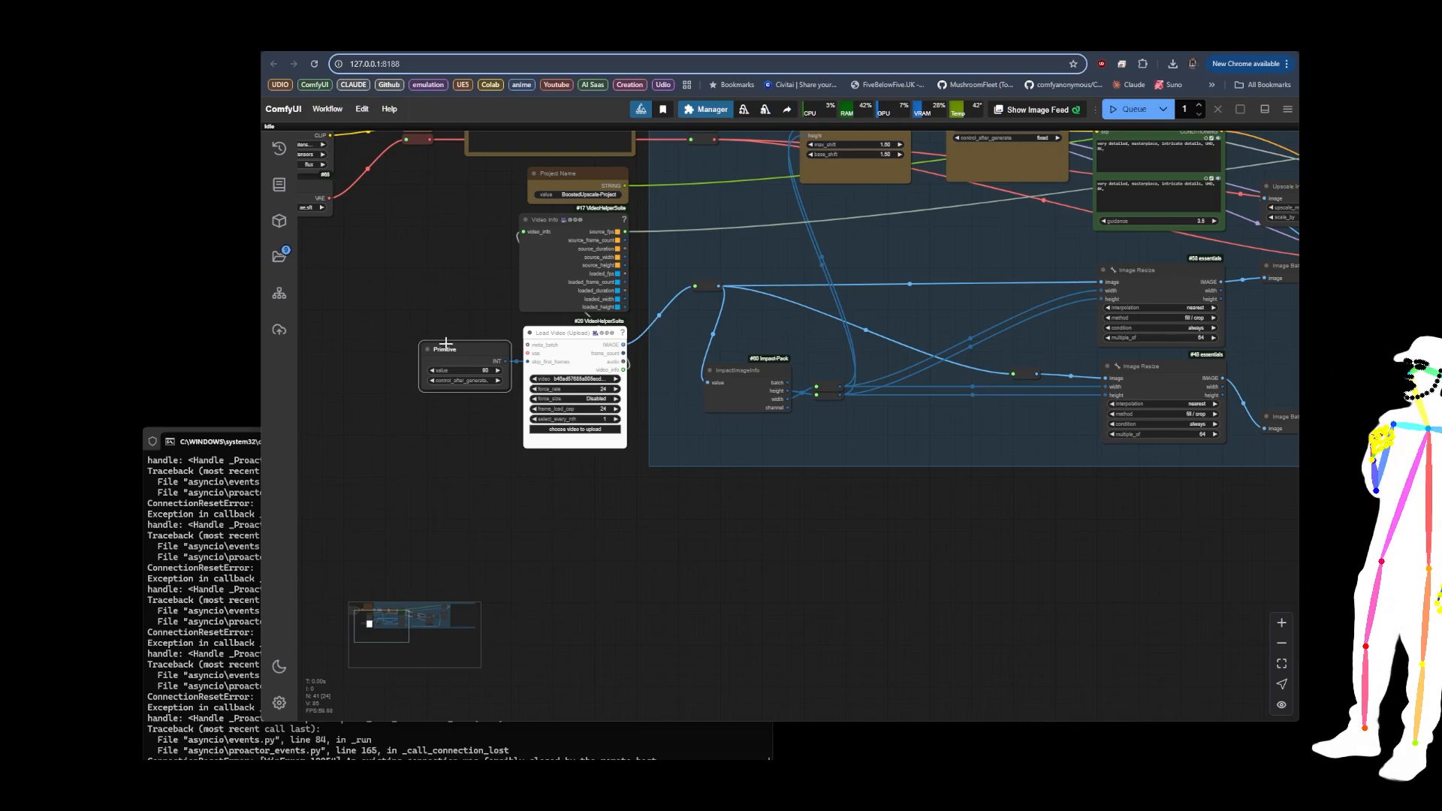
scroll(411, 289, up, 1)
scroll(436, 303, up, 5)
drag(467, 371, 462, 206)
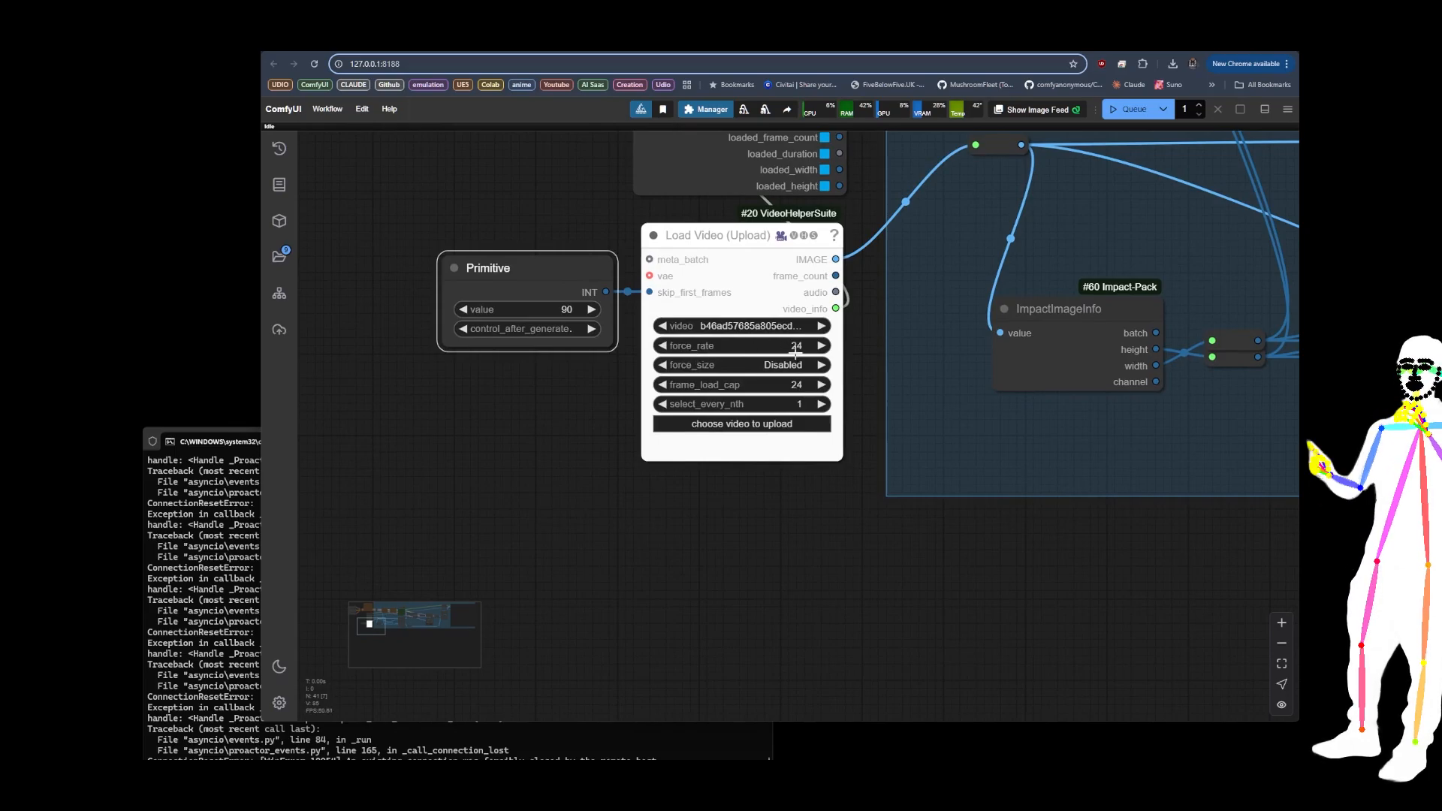
click(581, 306)
text(24)
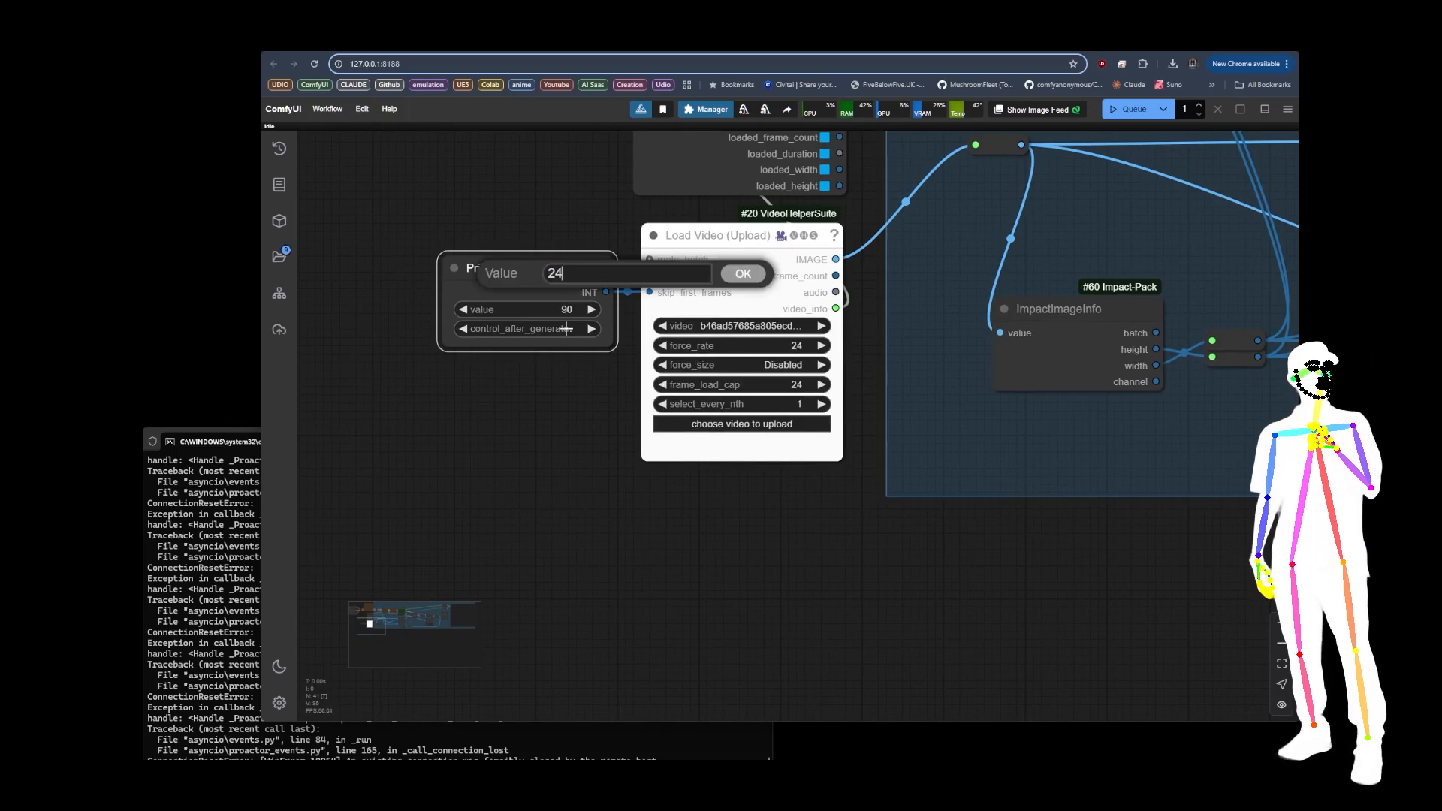
key(Return)
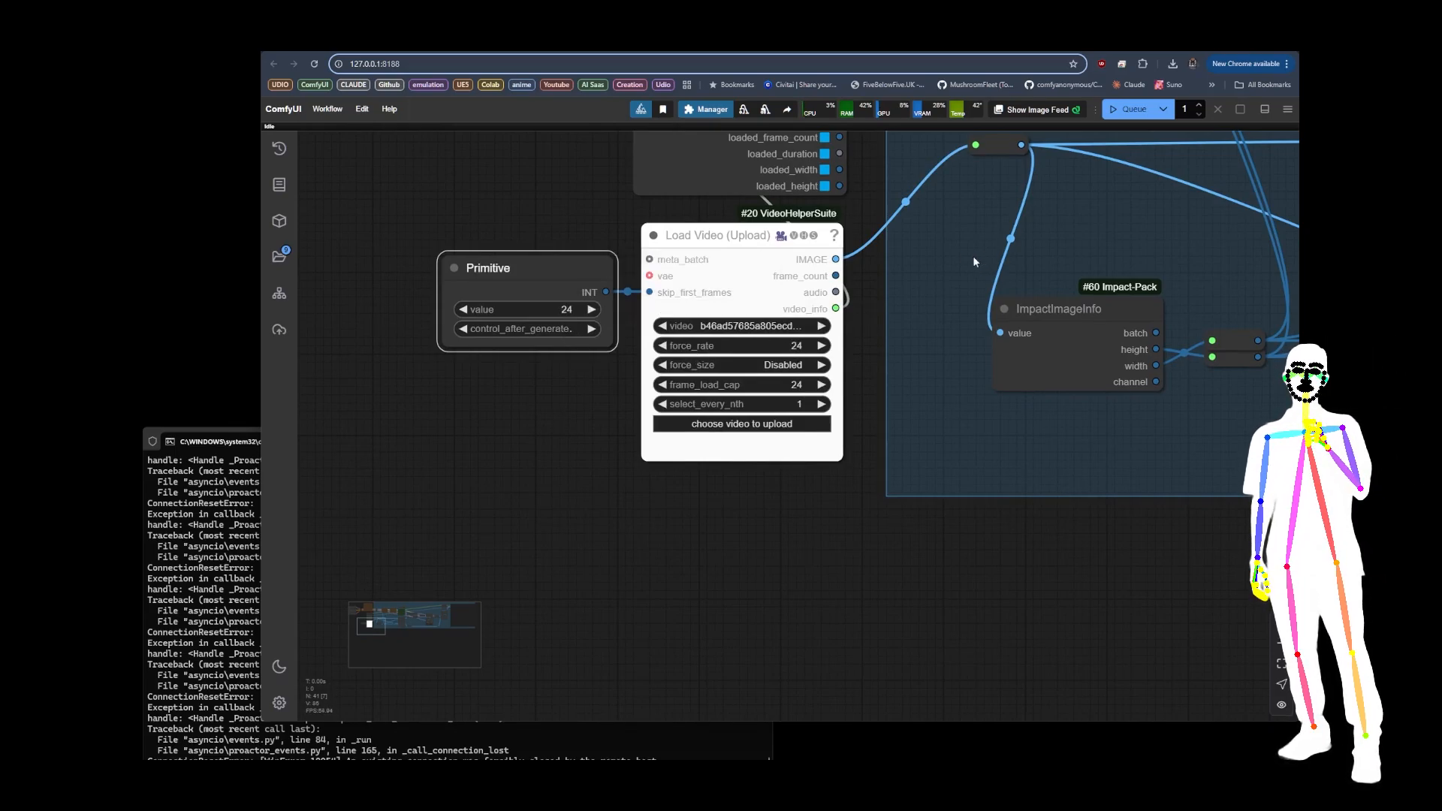
Step: Raise the Primitive node's skip value to 48
click(567, 310)
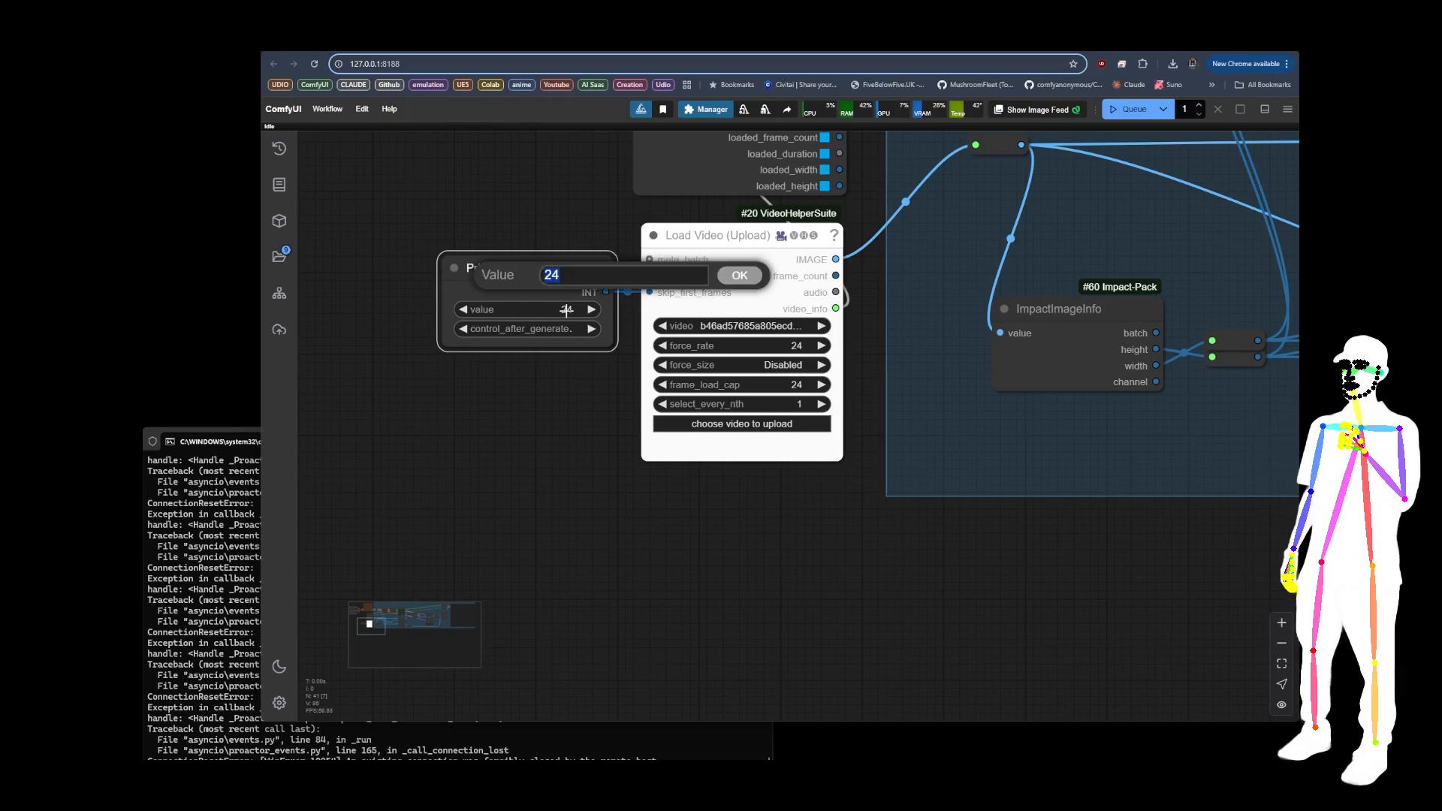
text(48)
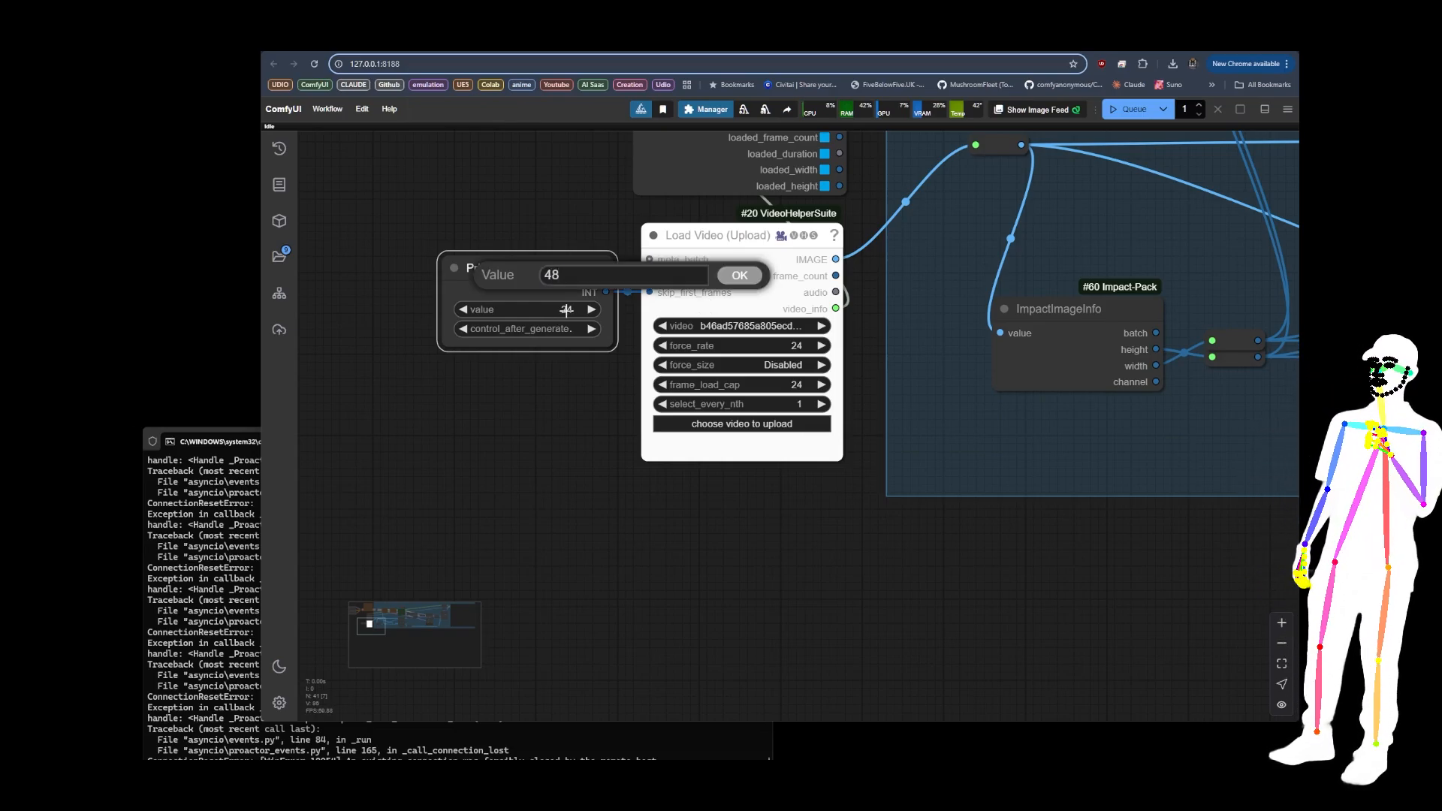
key(Return)
Step: Reset the Primitive node's value to 0 to start from the first frame
click(560, 309)
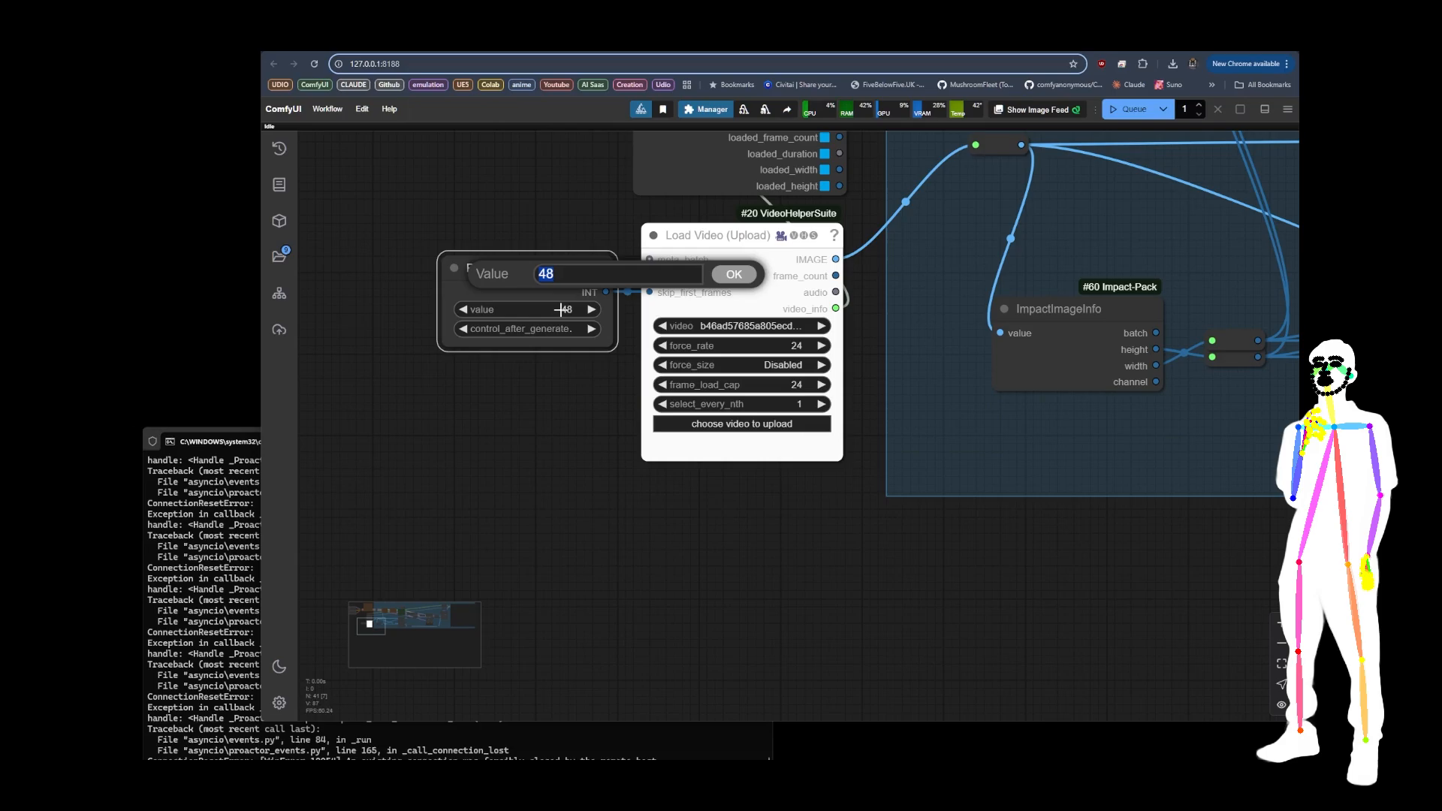
text(0)
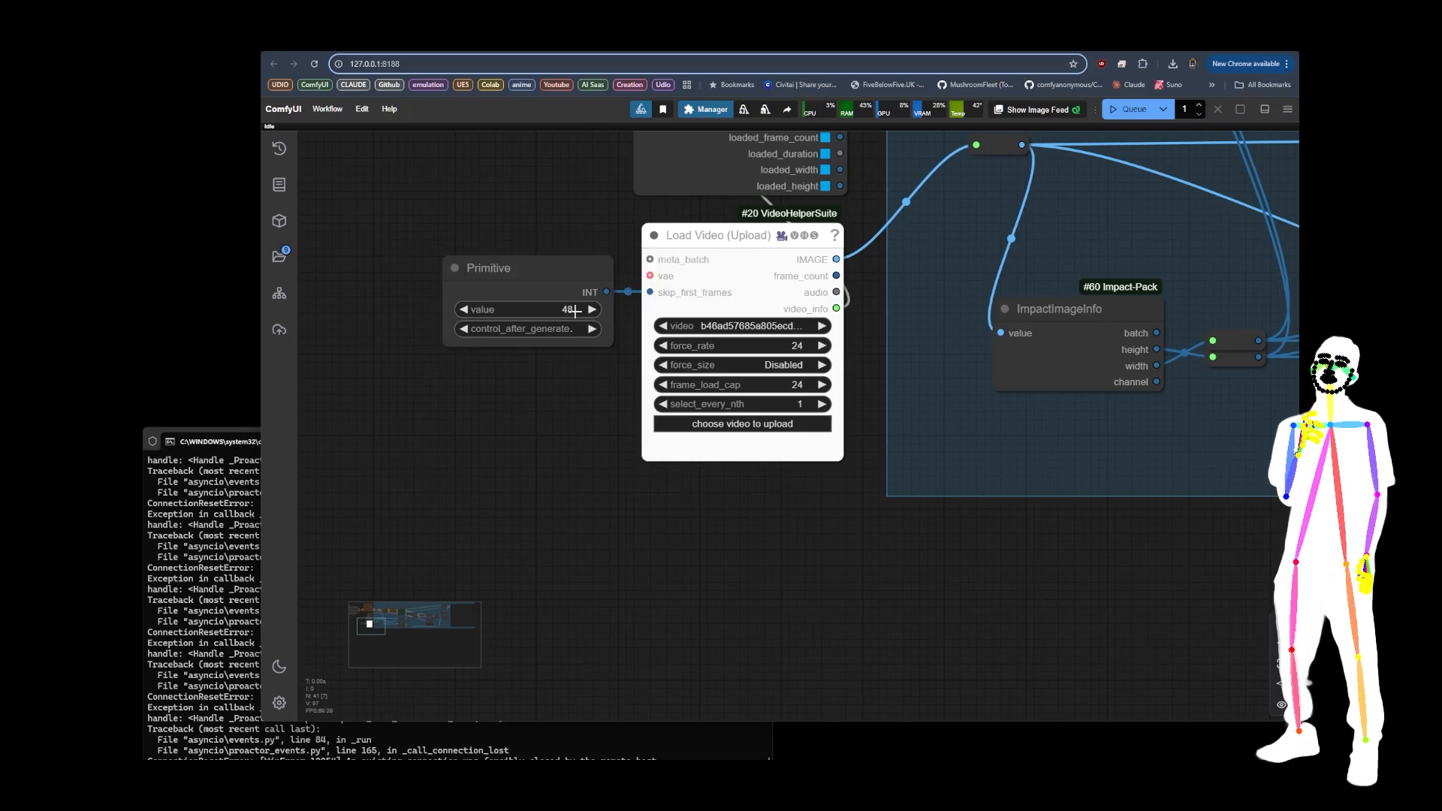
click(571, 309)
text(0)
key(Return)
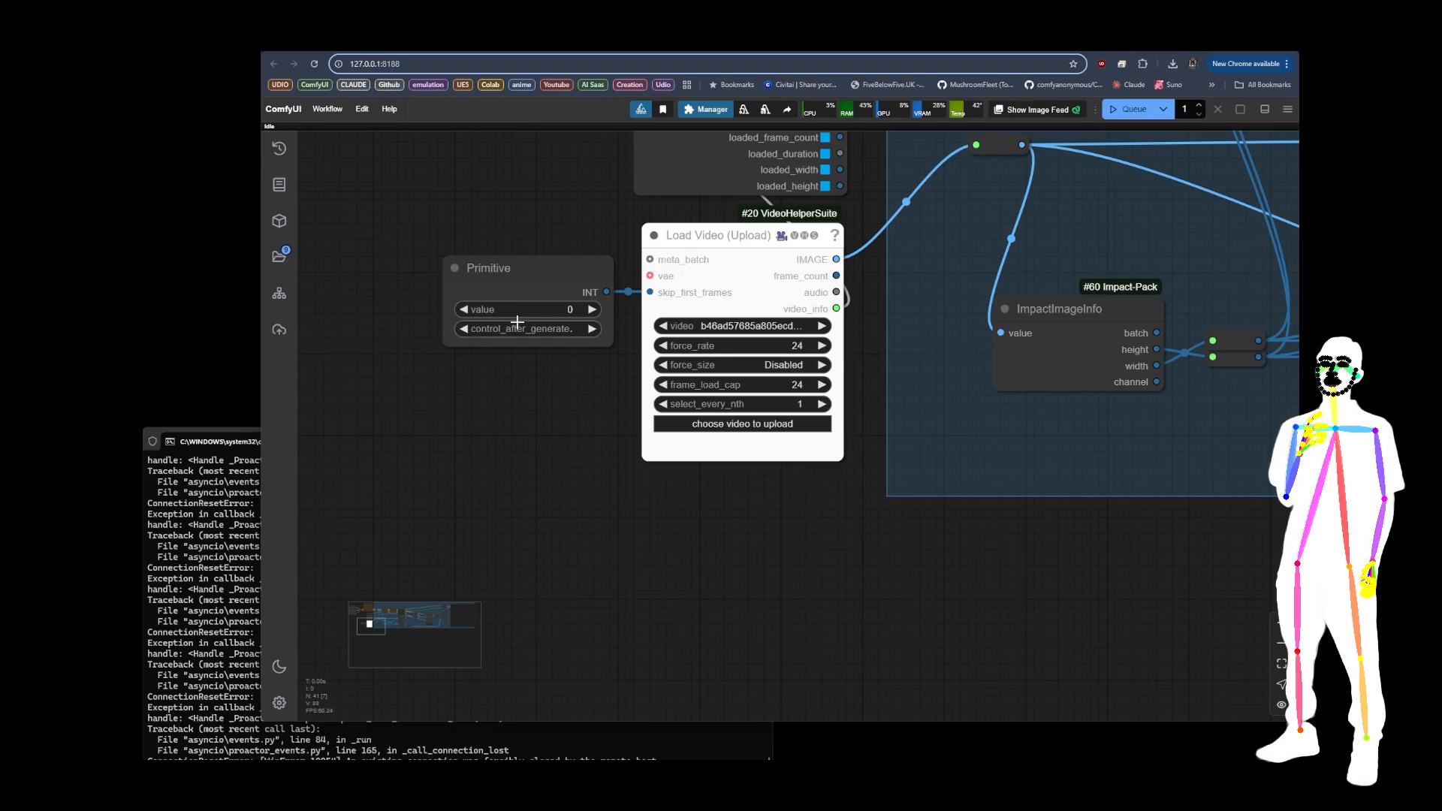
Step: Advance the Primitive node's value in 24-frame increments, entering 24 and then 48
click(566, 309)
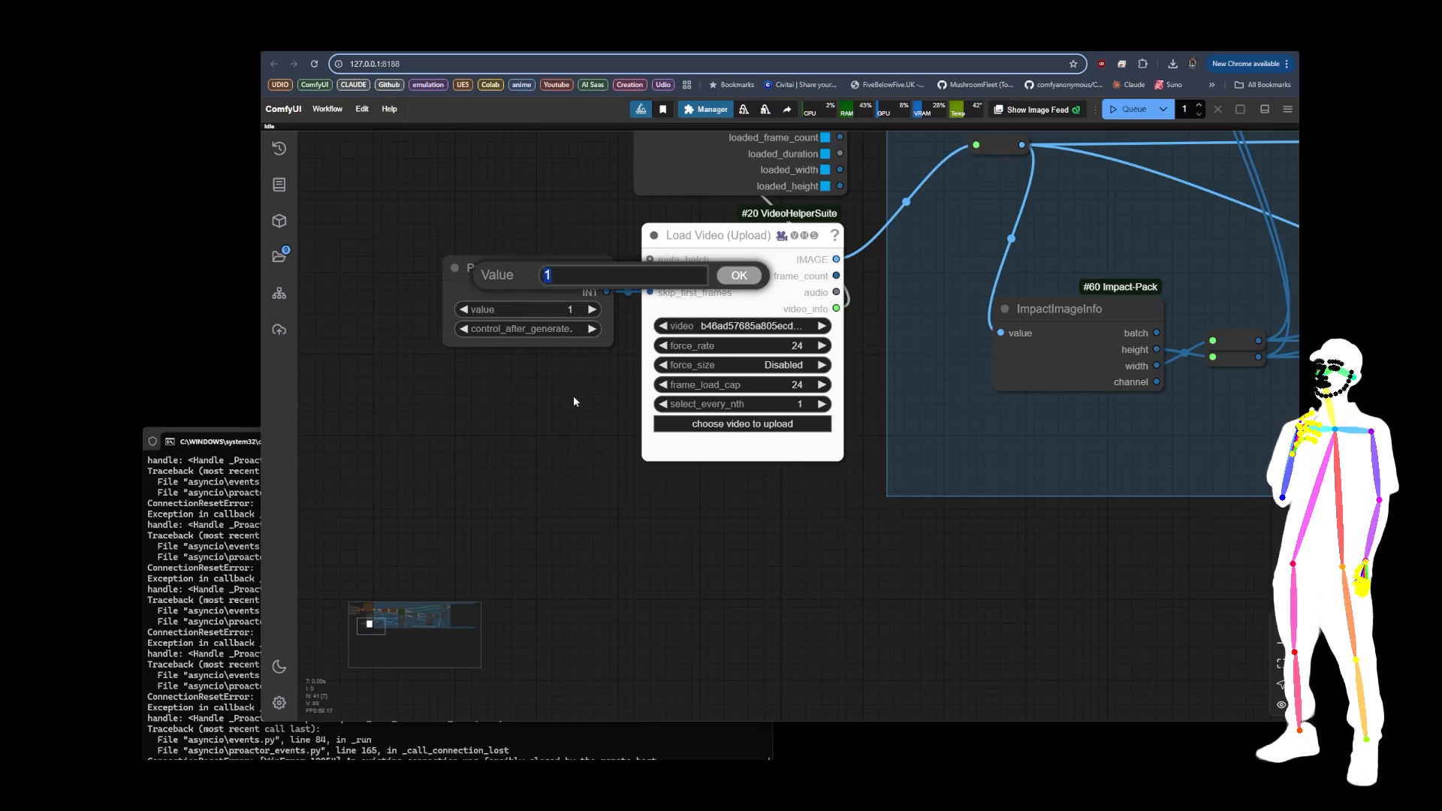
text(24)
key(Return)
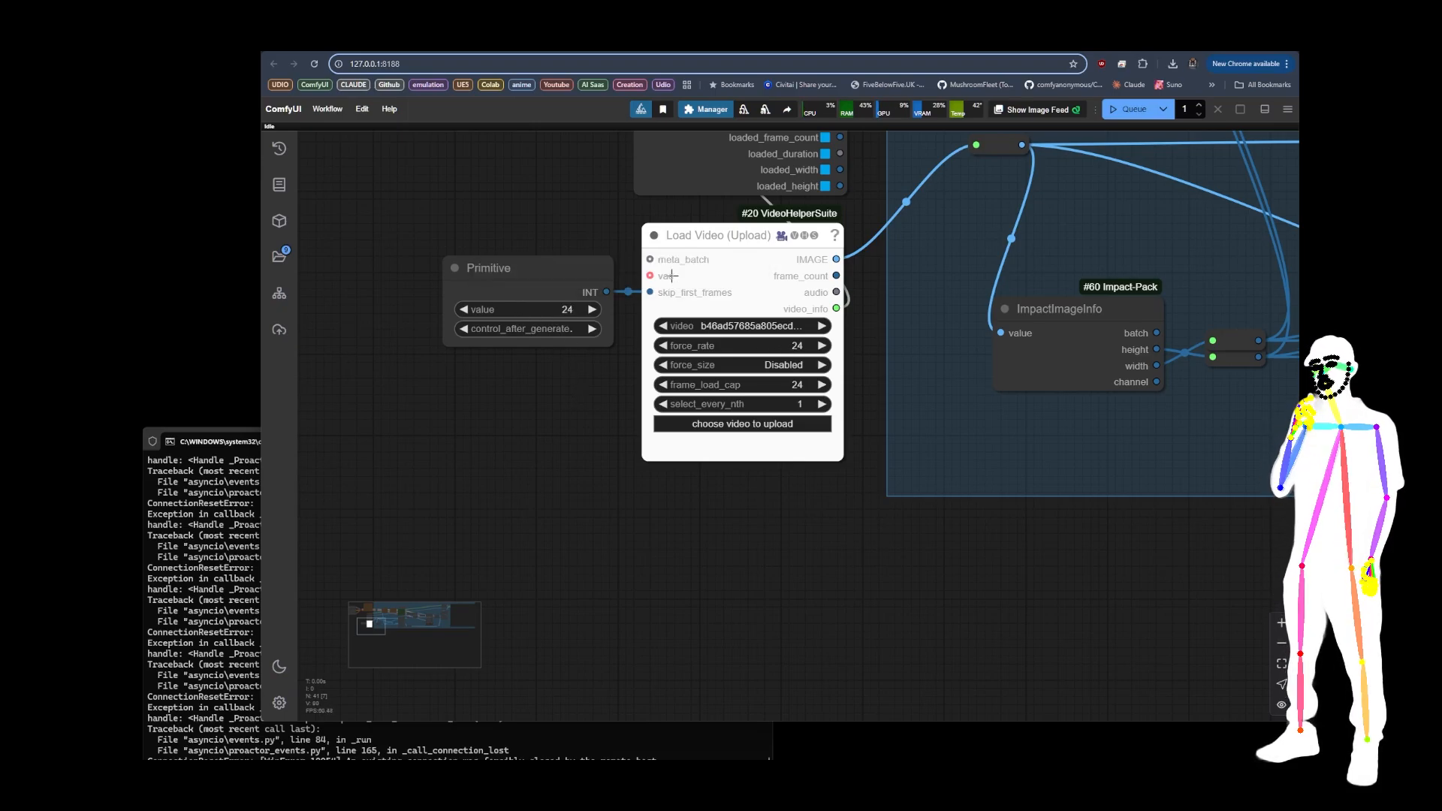
click(565, 310)
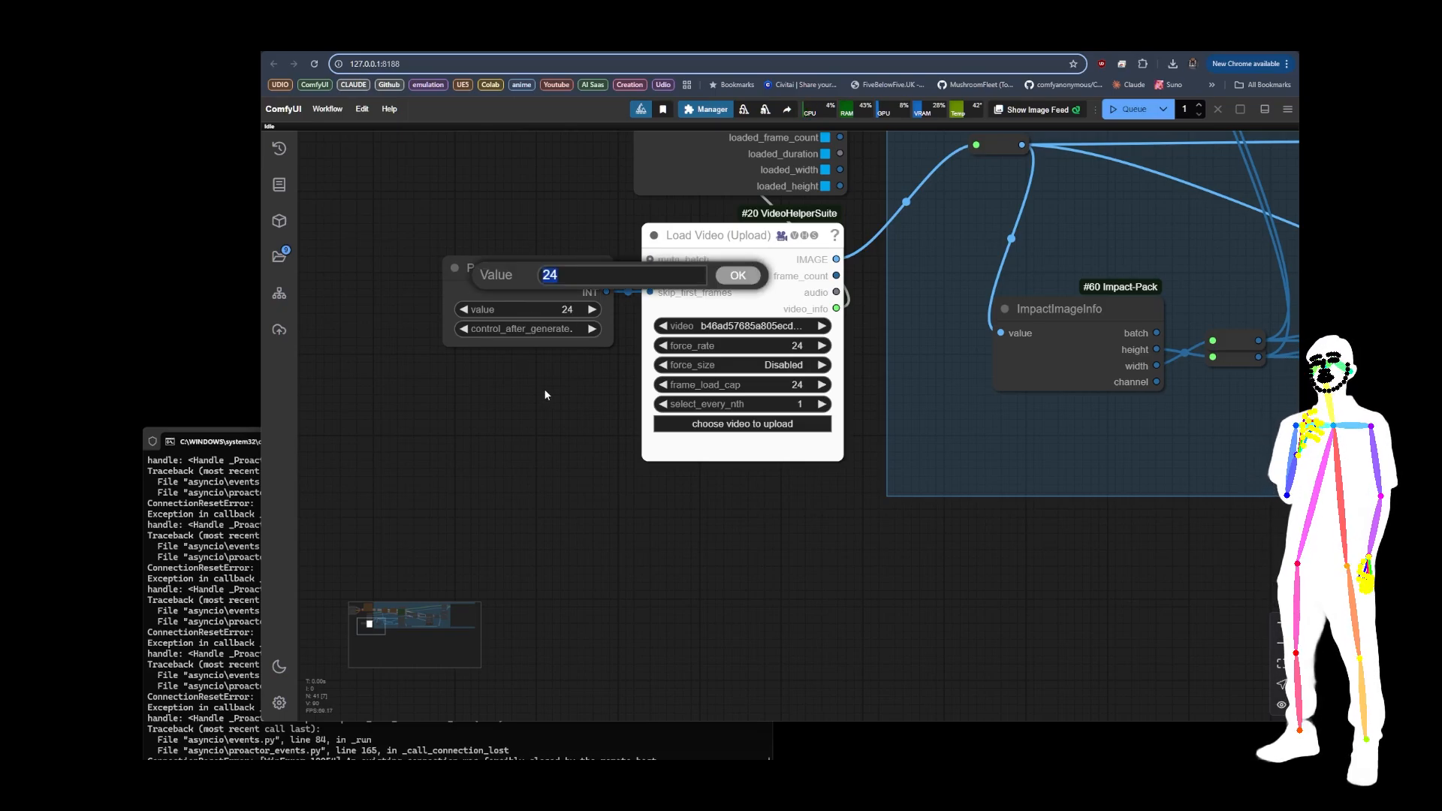
text(48)
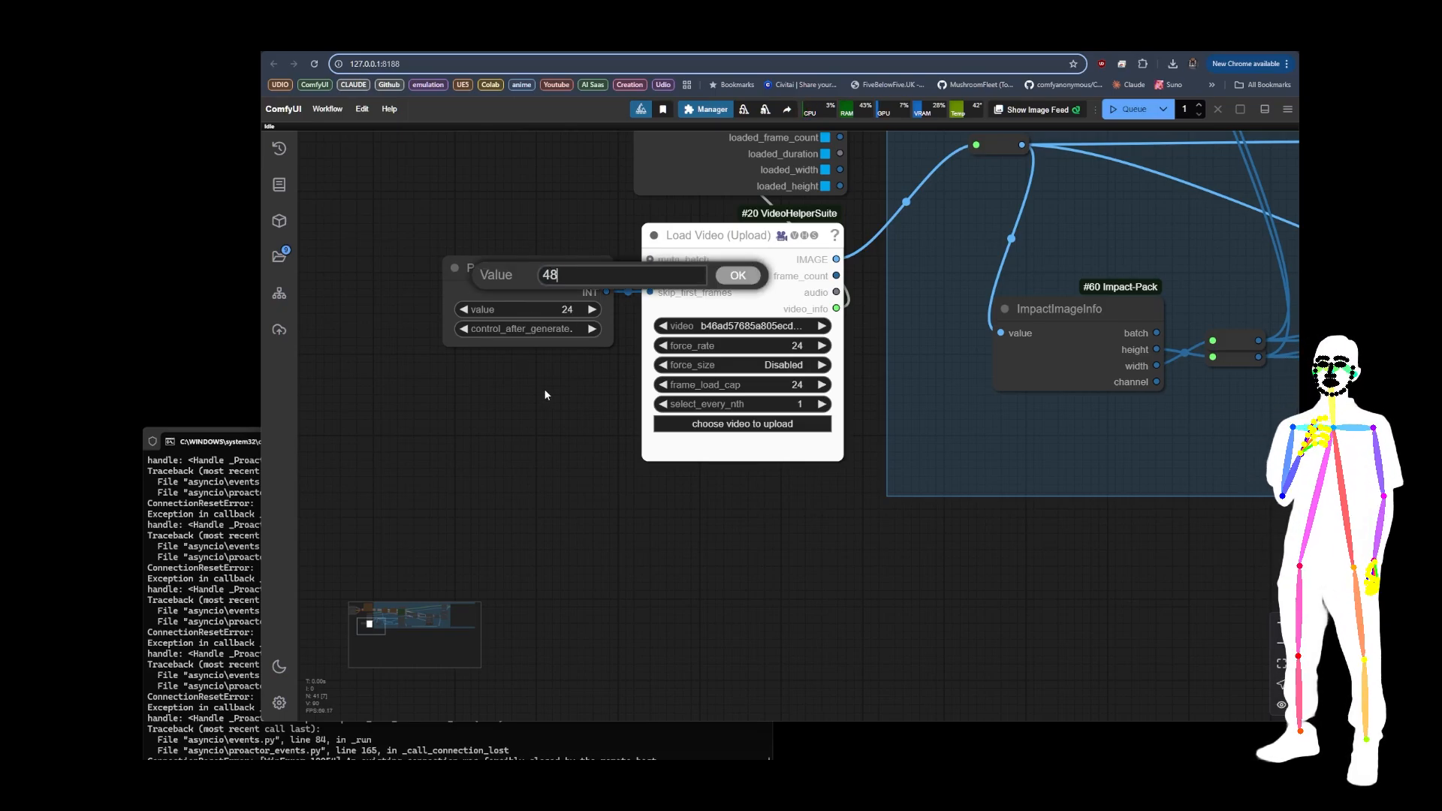
key(Return)
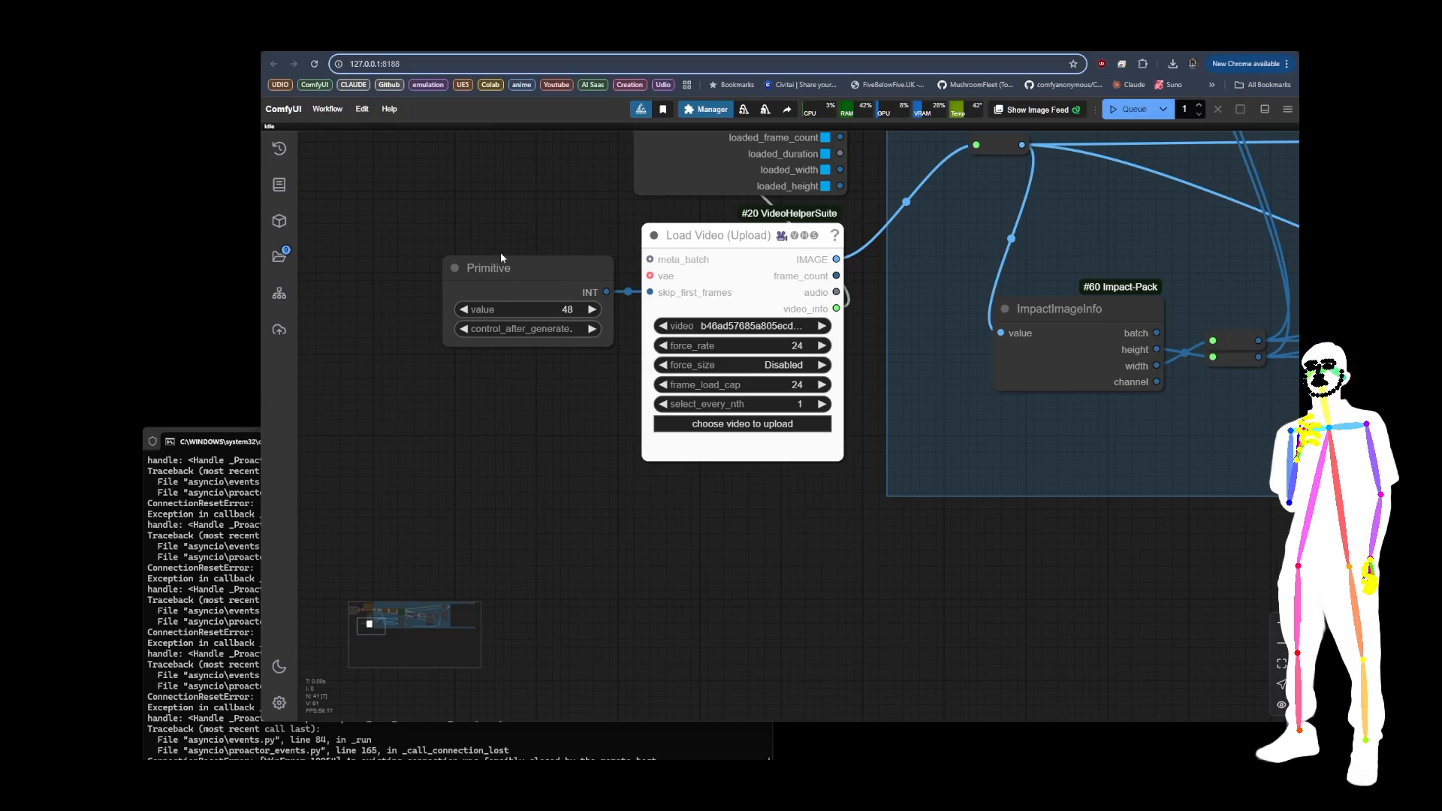
Step: Move the Primitive node lower and add a Simple Math node from essentials beside Load Video (Upload)
drag(519, 274, 438, 396)
drag(410, 301, 574, 313)
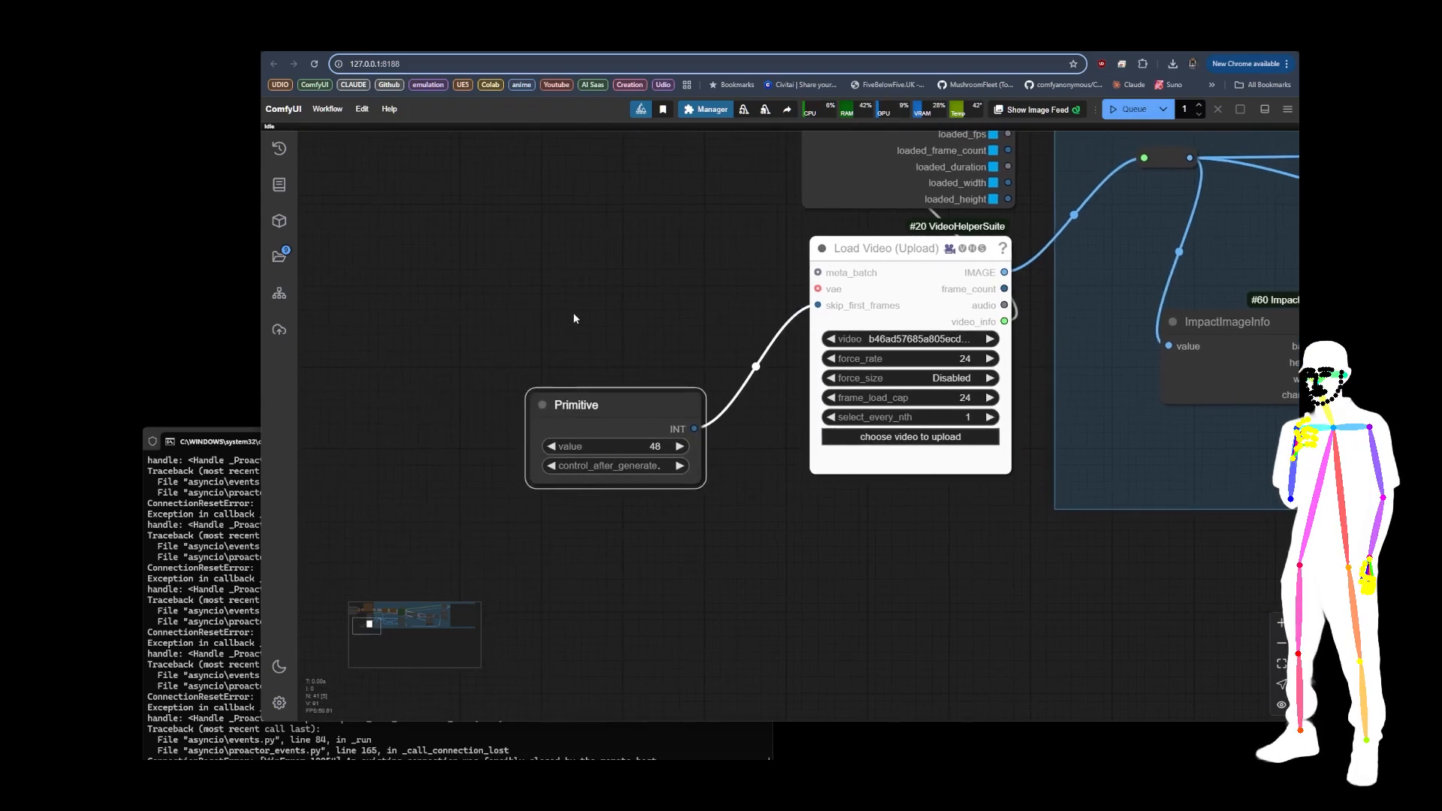
double_click(543, 263)
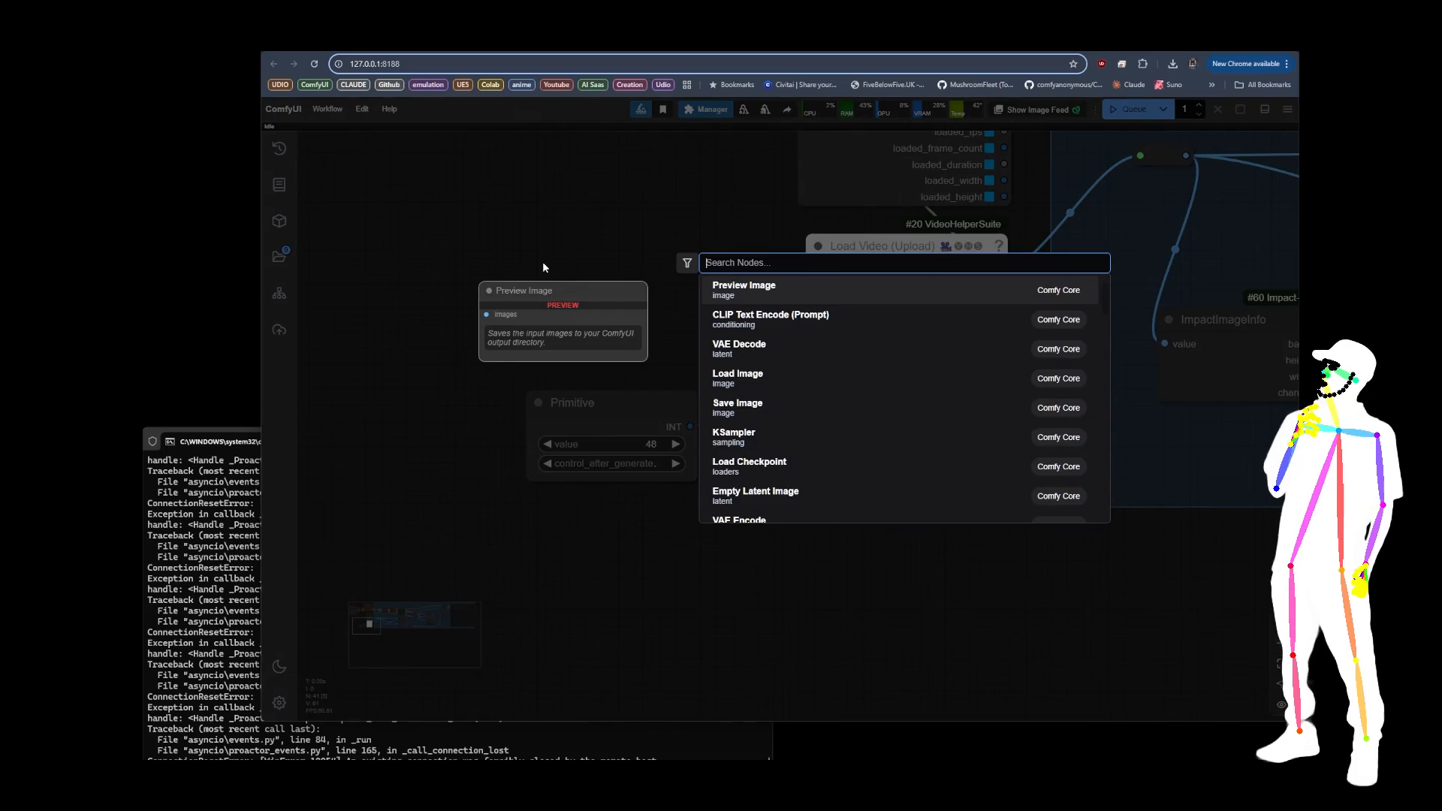
text(math)
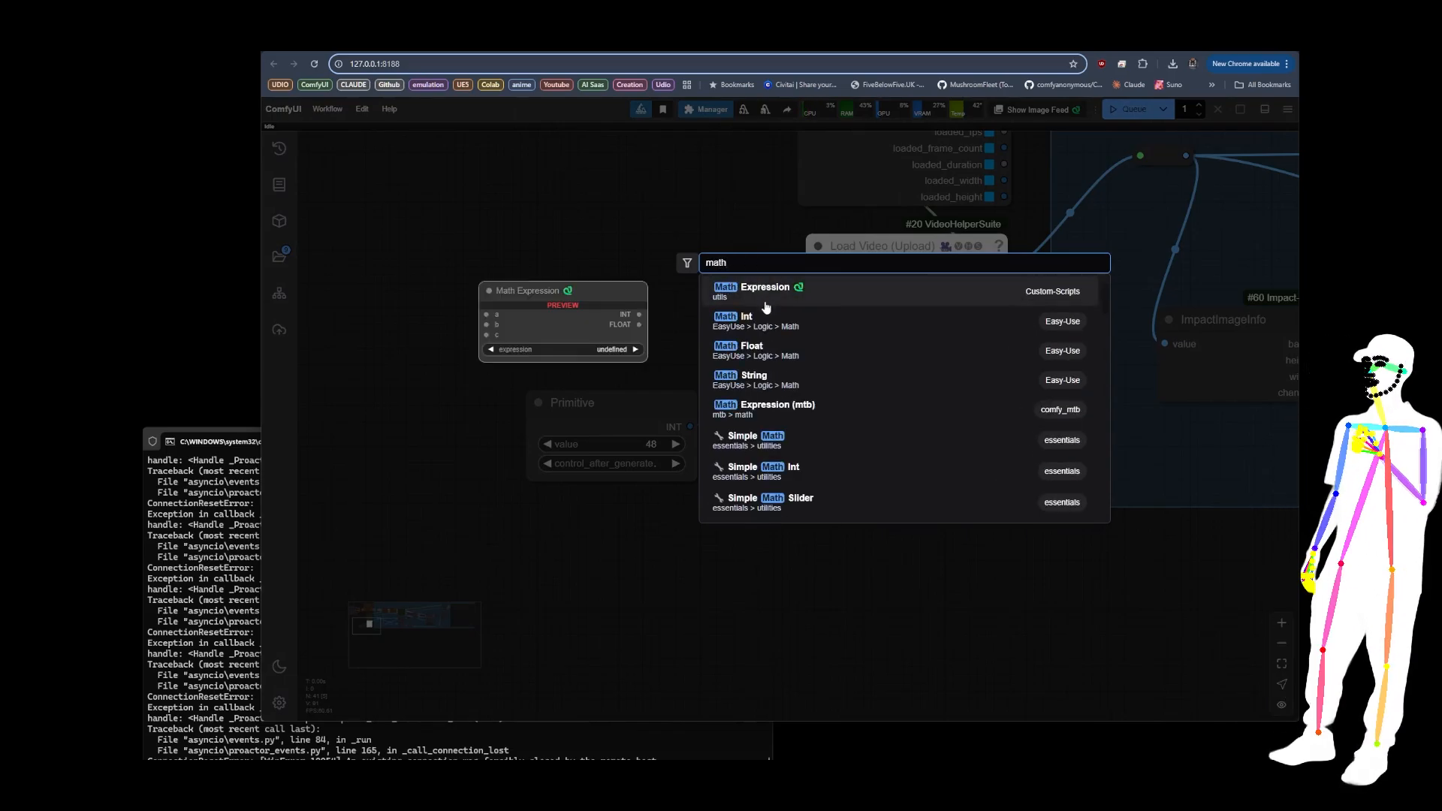
click(757, 439)
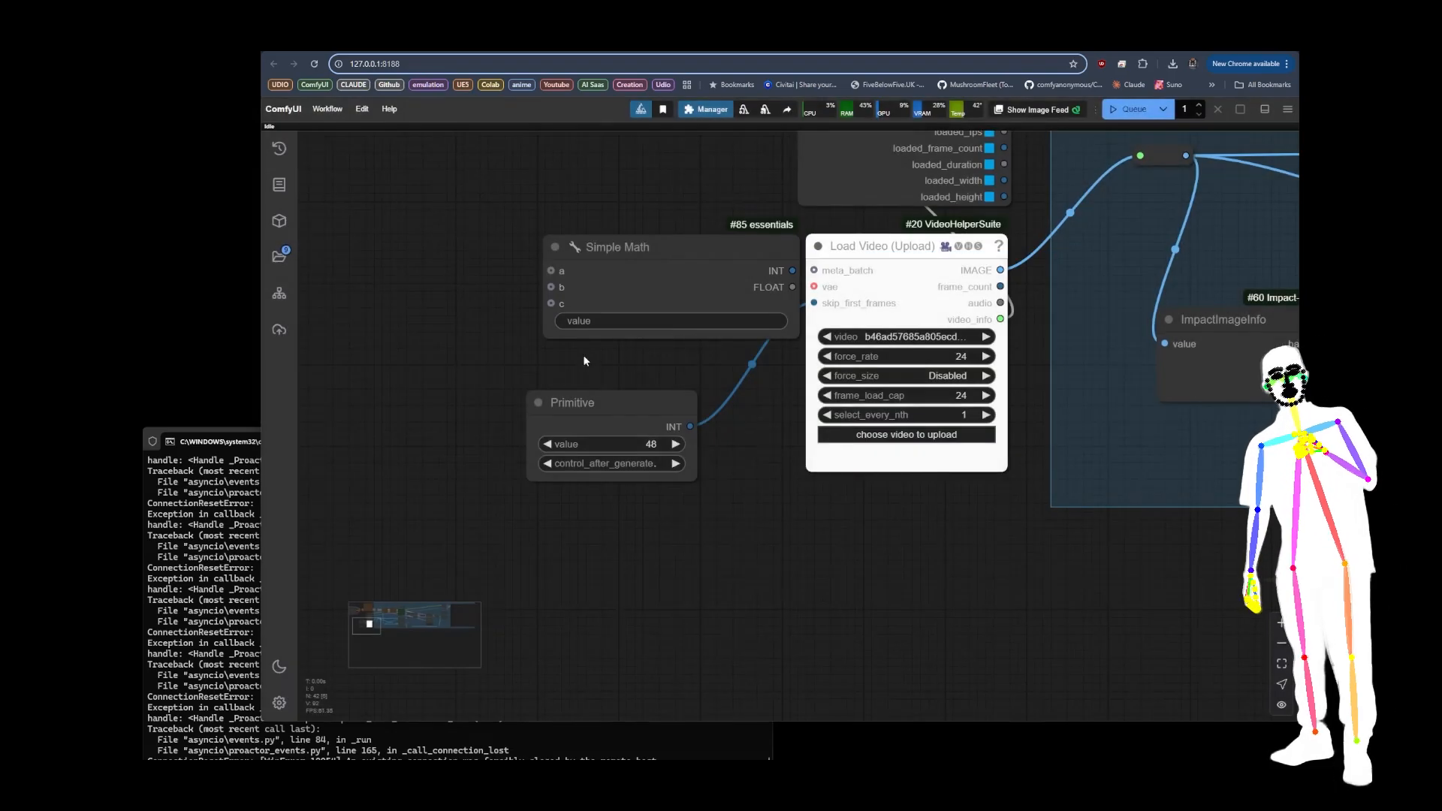
drag(664, 280, 608, 286)
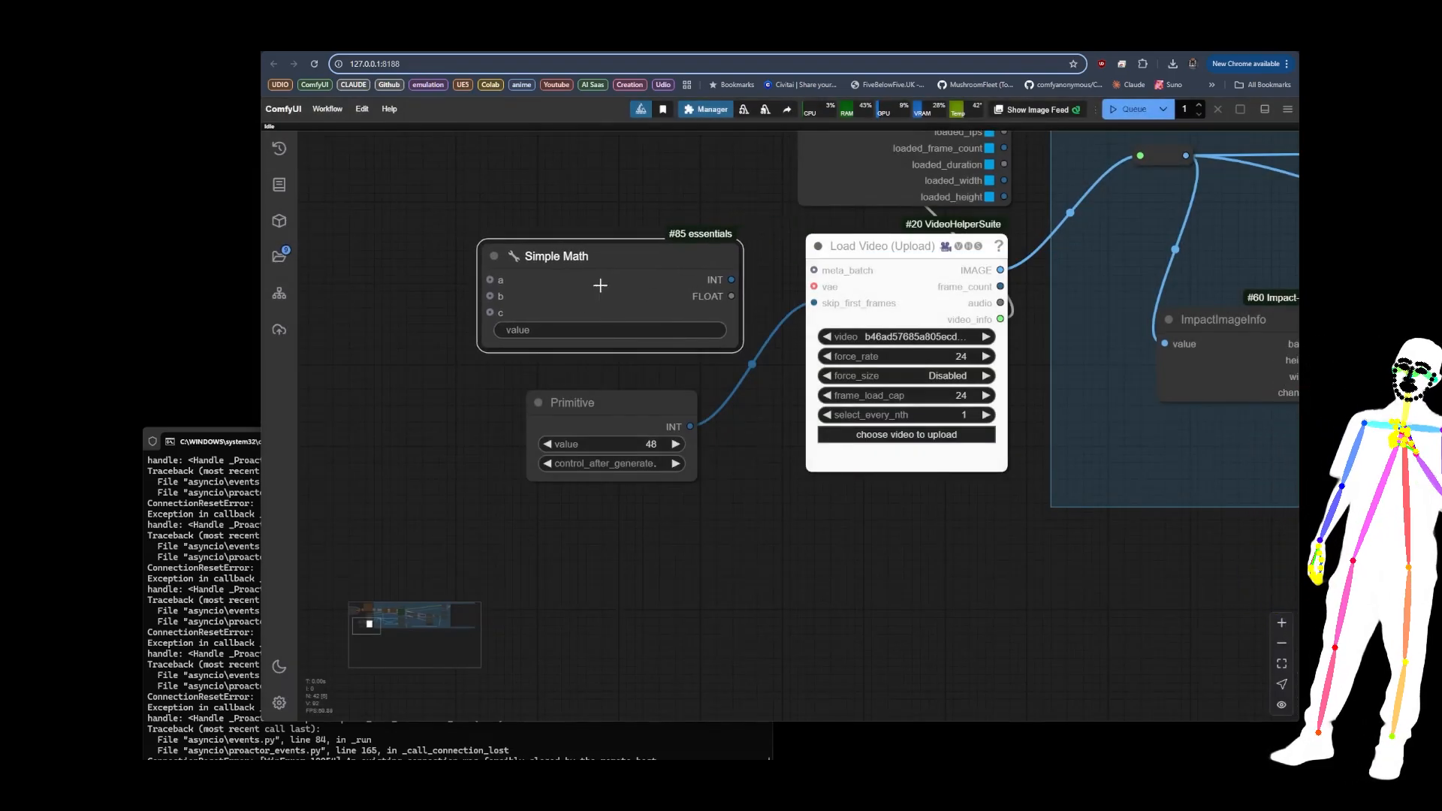
Step: Enter a*b as the Simple Math expression and connect its INT output to skip_first_frames on Load Video (Upload)
click(559, 330)
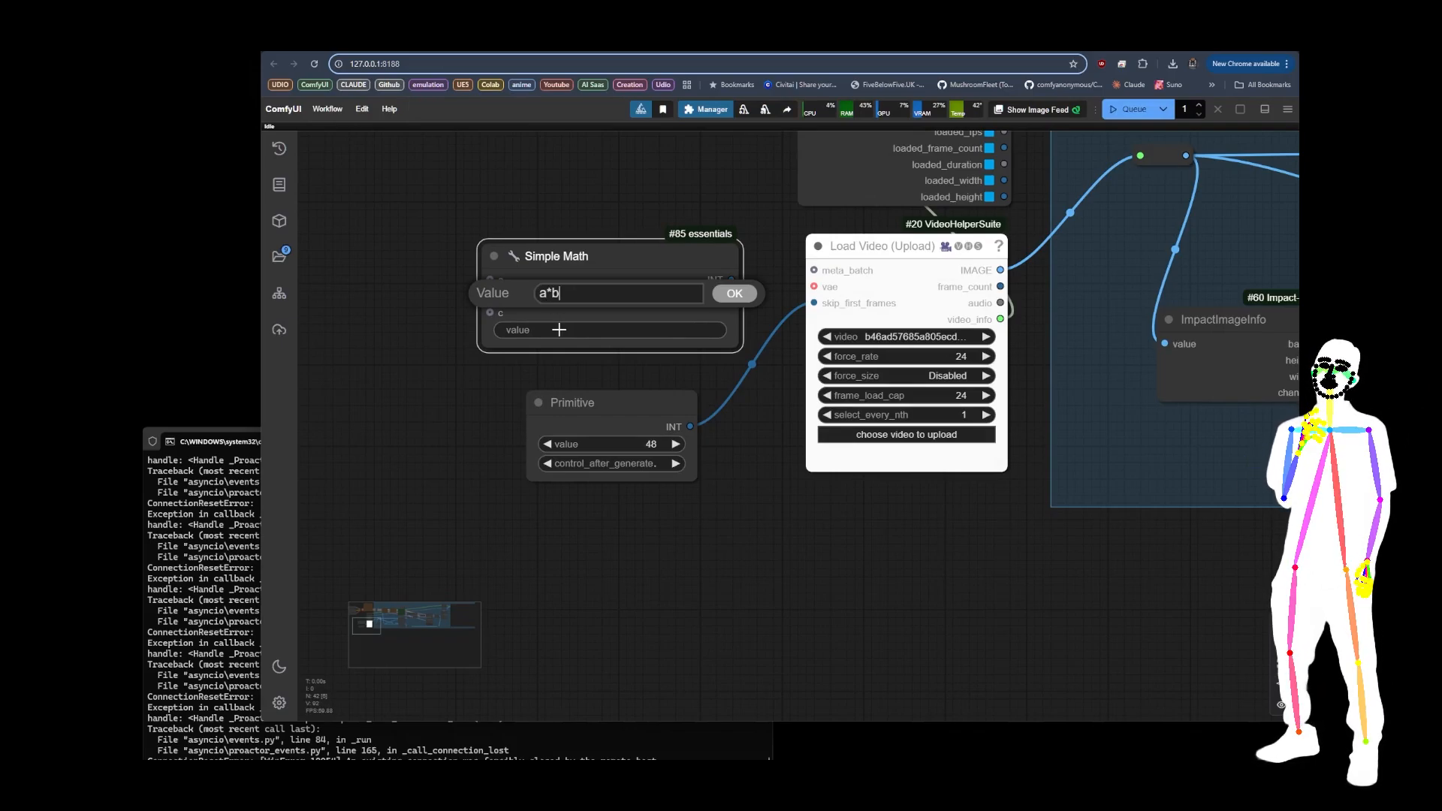
key(Return)
drag(593, 403, 424, 401)
drag(732, 280, 815, 304)
drag(627, 248, 637, 265)
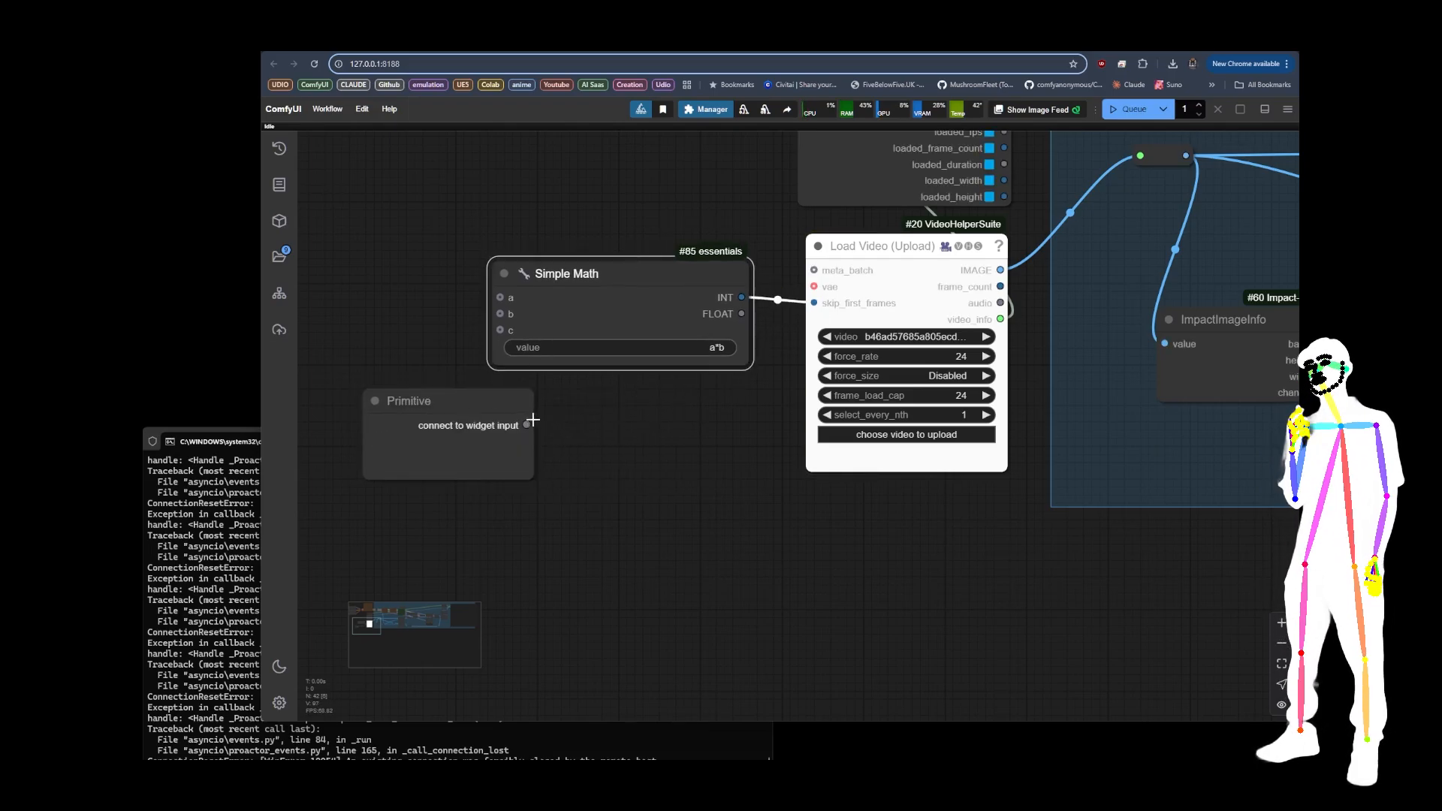
Step: Delete the disconnected Primitive node below Simple Math
mouse_move(528, 425)
mouse_down()
mouse_move(501, 297)
mouse_move(515, 437)
mouse_up()
click(466, 413)
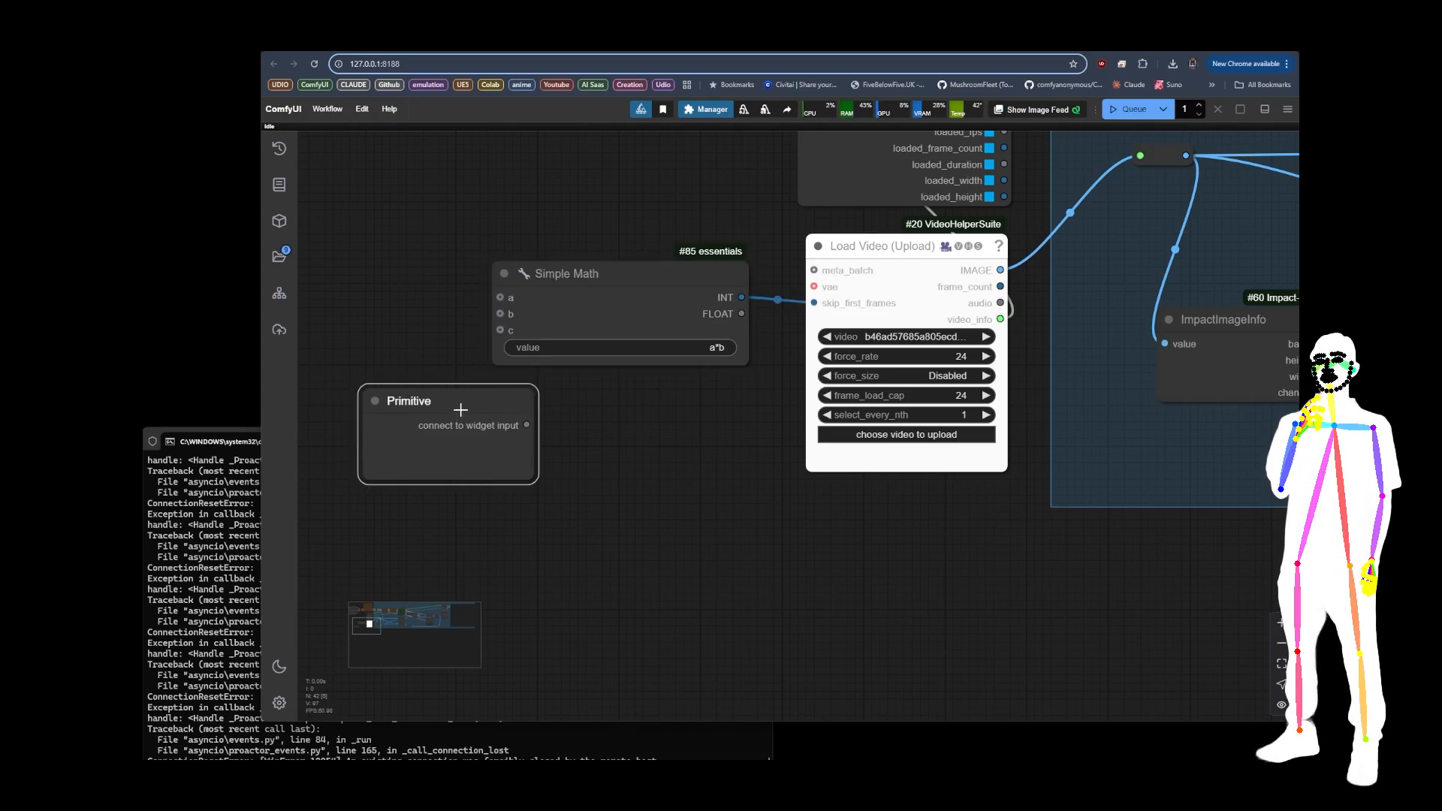
key(Delete)
key(m)
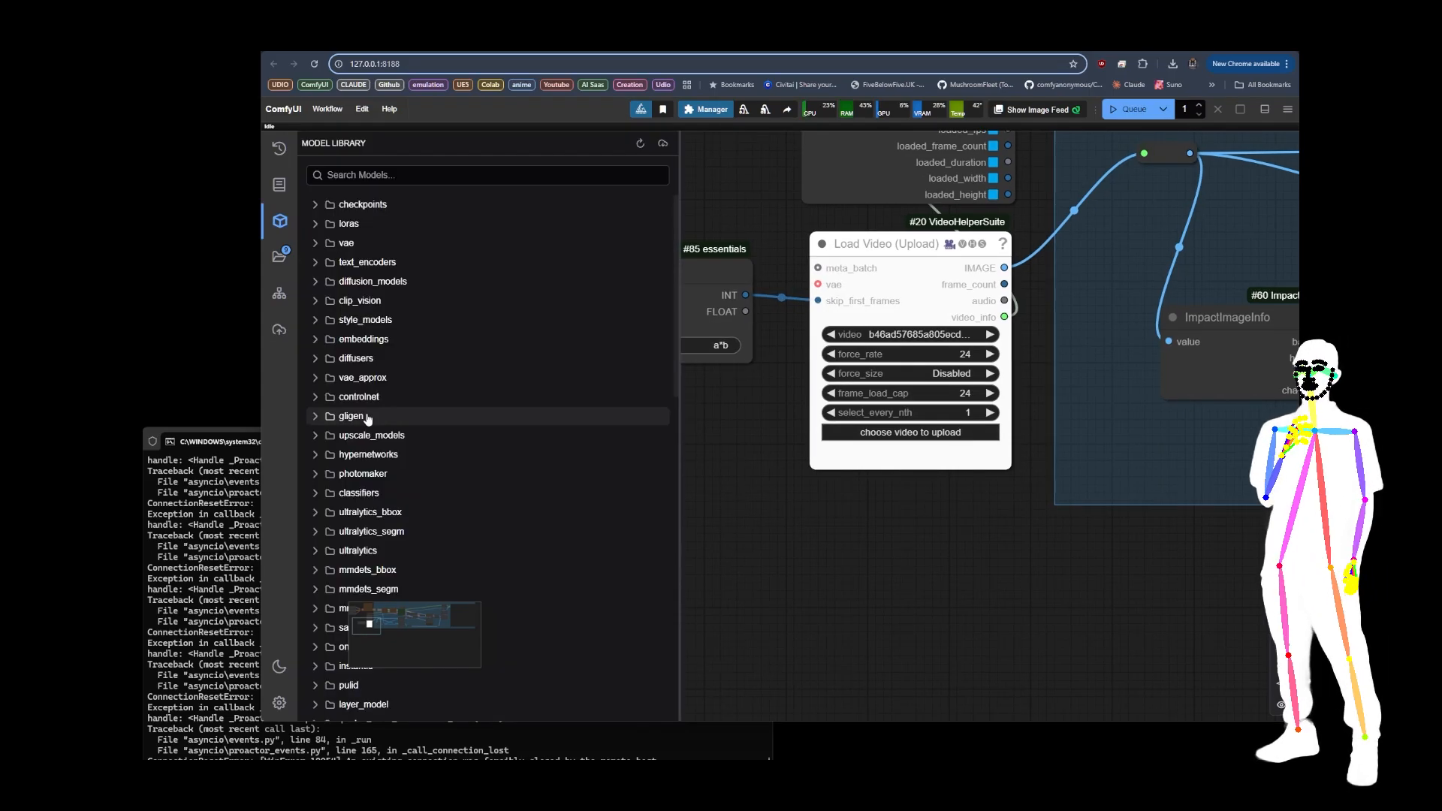
click(766, 466)
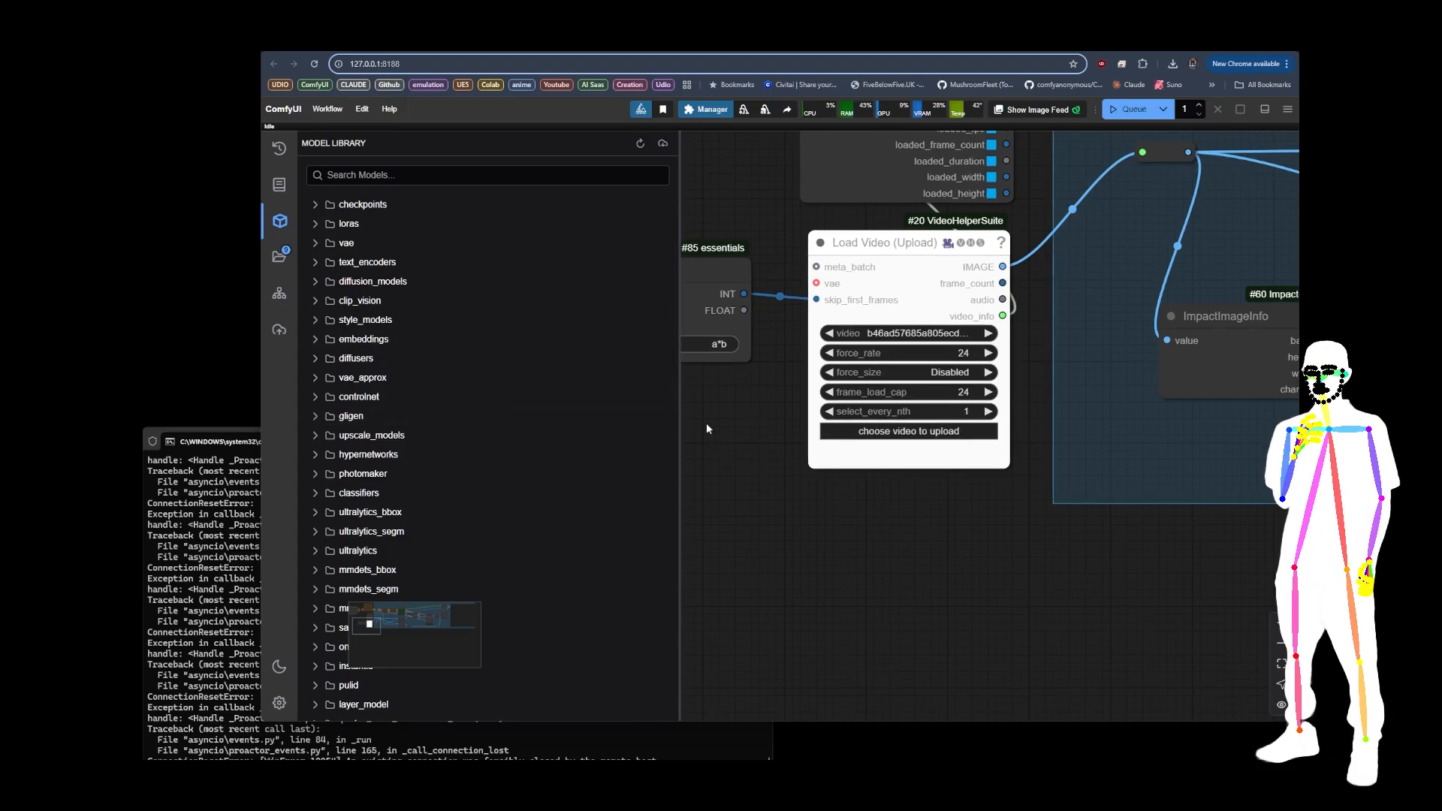
click(280, 256)
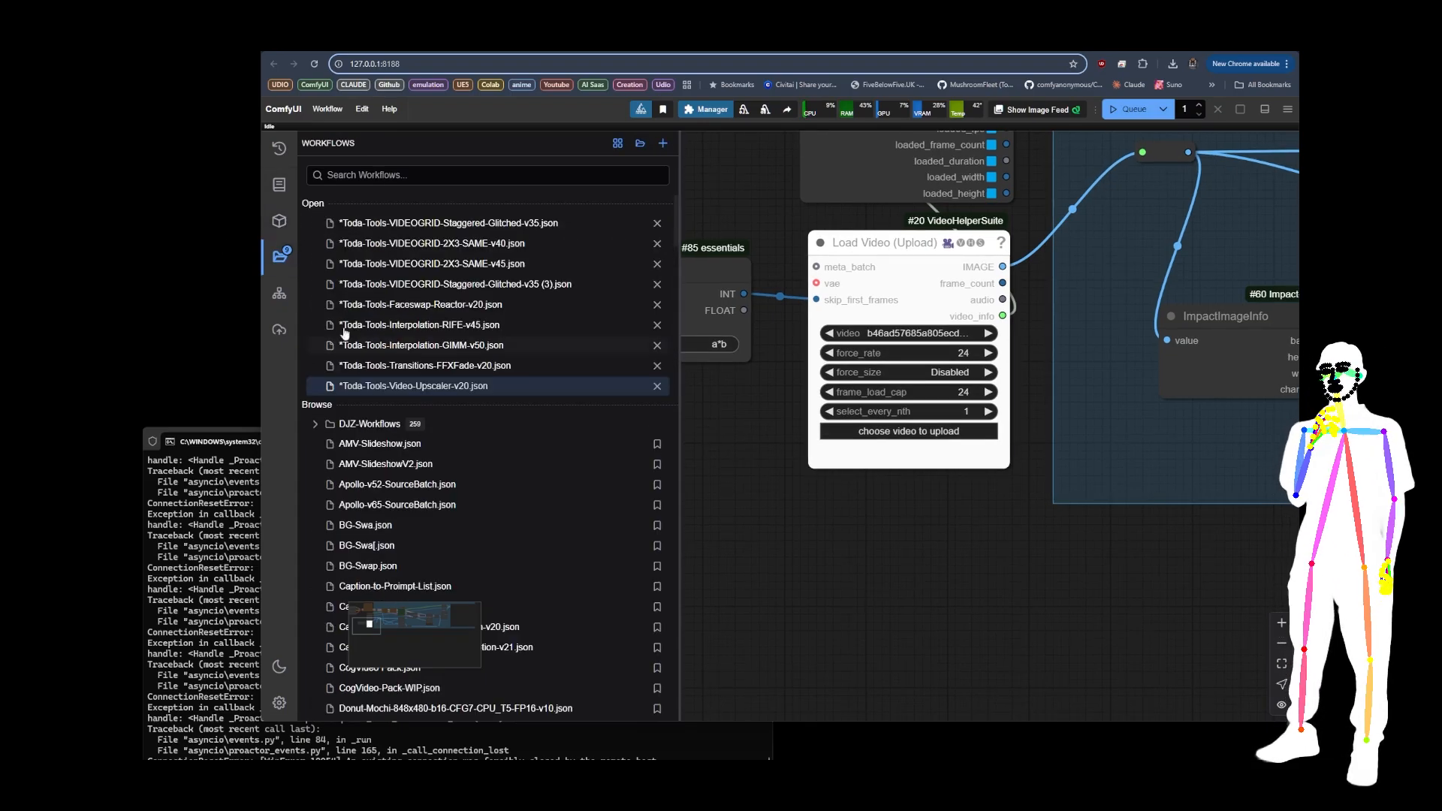
click(279, 258)
Step: Add two Easy-Use Math Int nodes beside Simple Math and connect their INT outputs to its inputs a and b
double_click(442, 418)
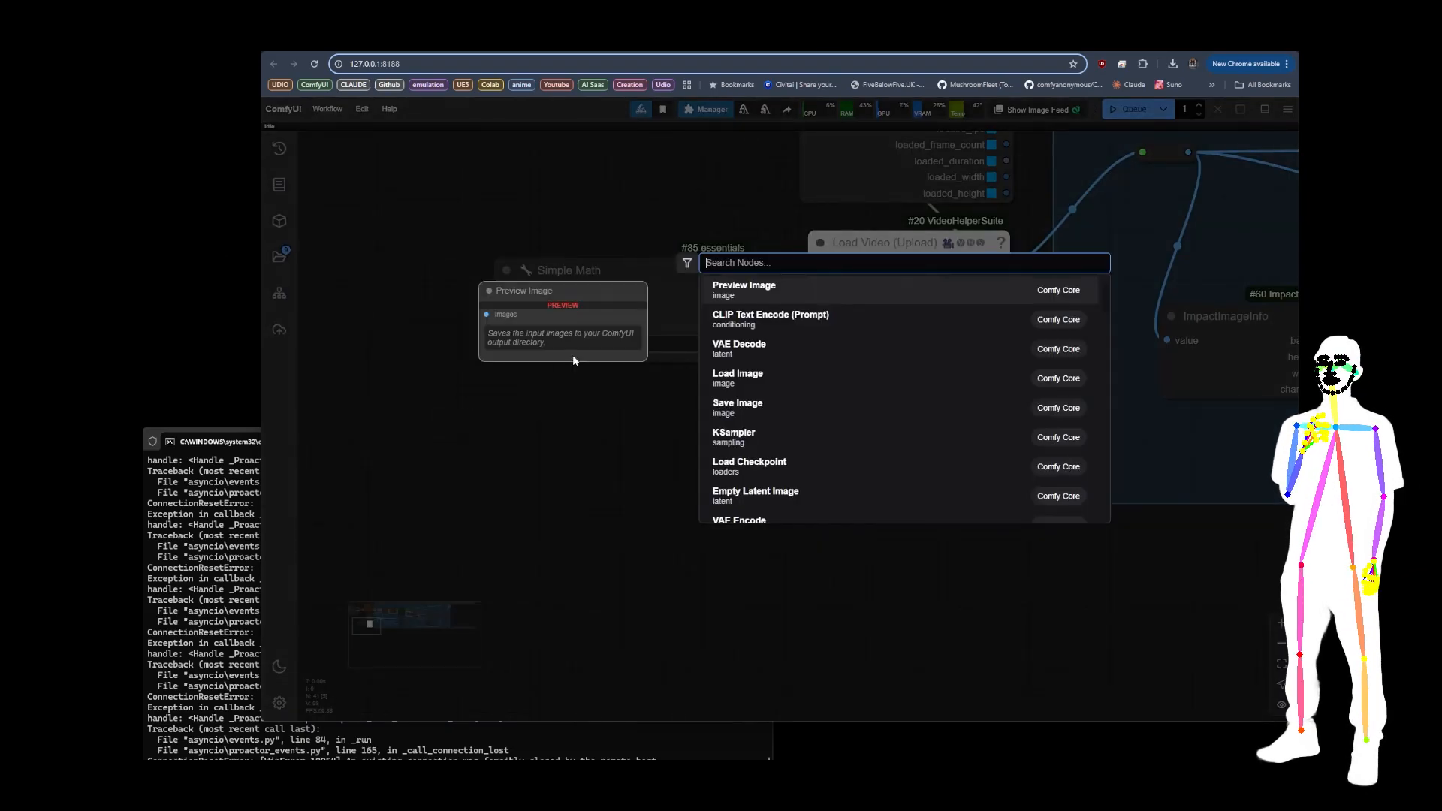
text(math)
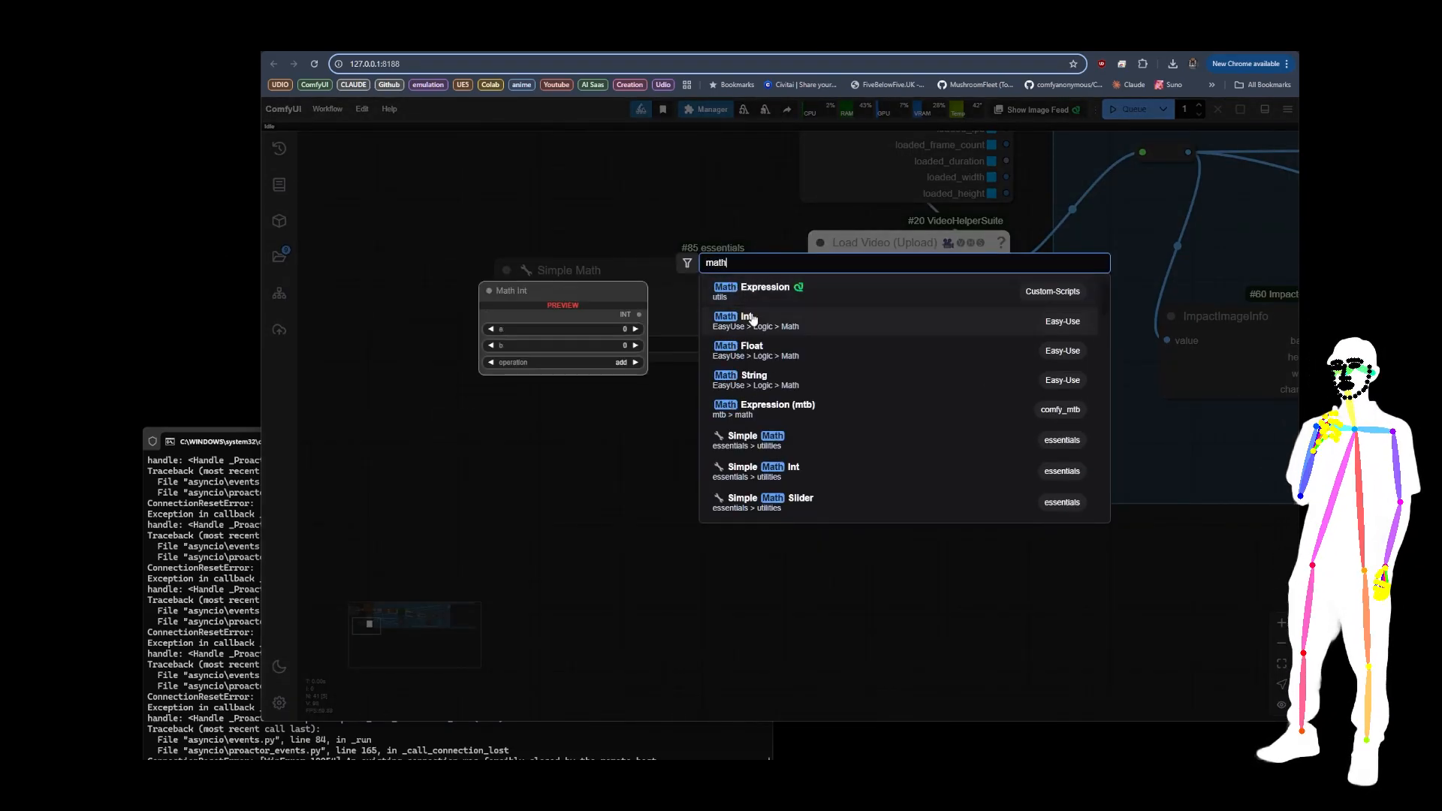
click(747, 321)
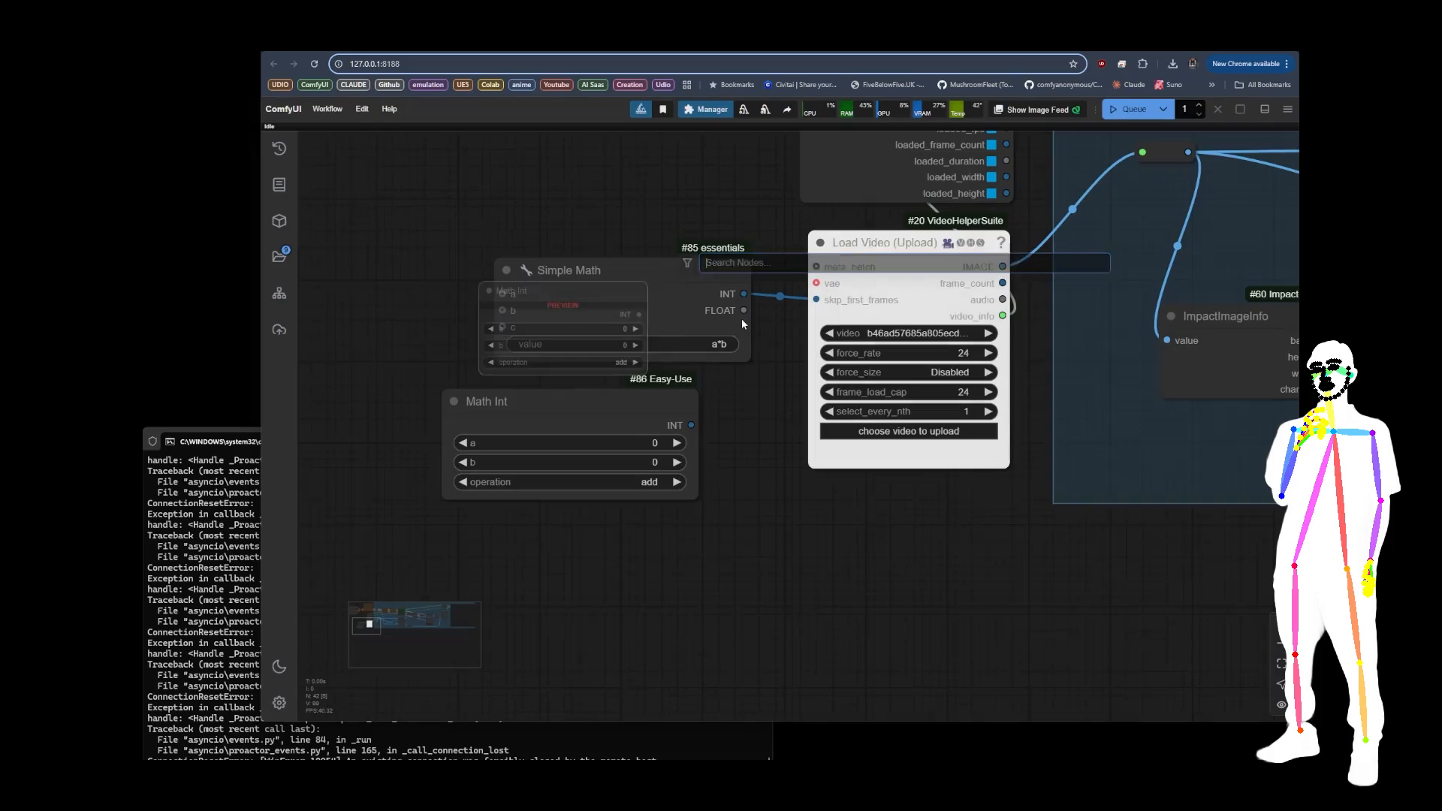
mouse_move(612, 388)
mouse_down()
mouse_move(466, 389)
mouse_move(371, 221)
mouse_up()
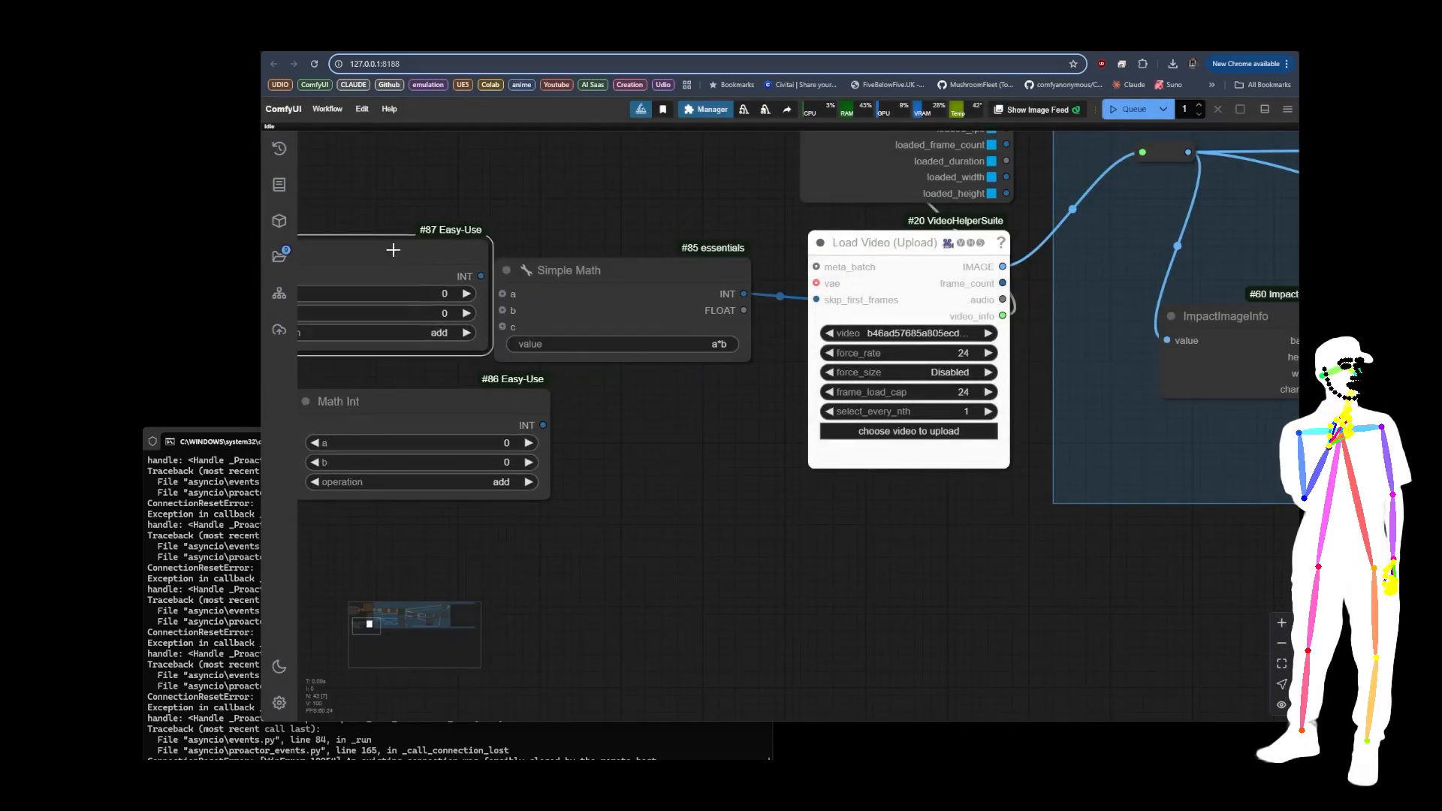
drag(453, 244, 500, 295)
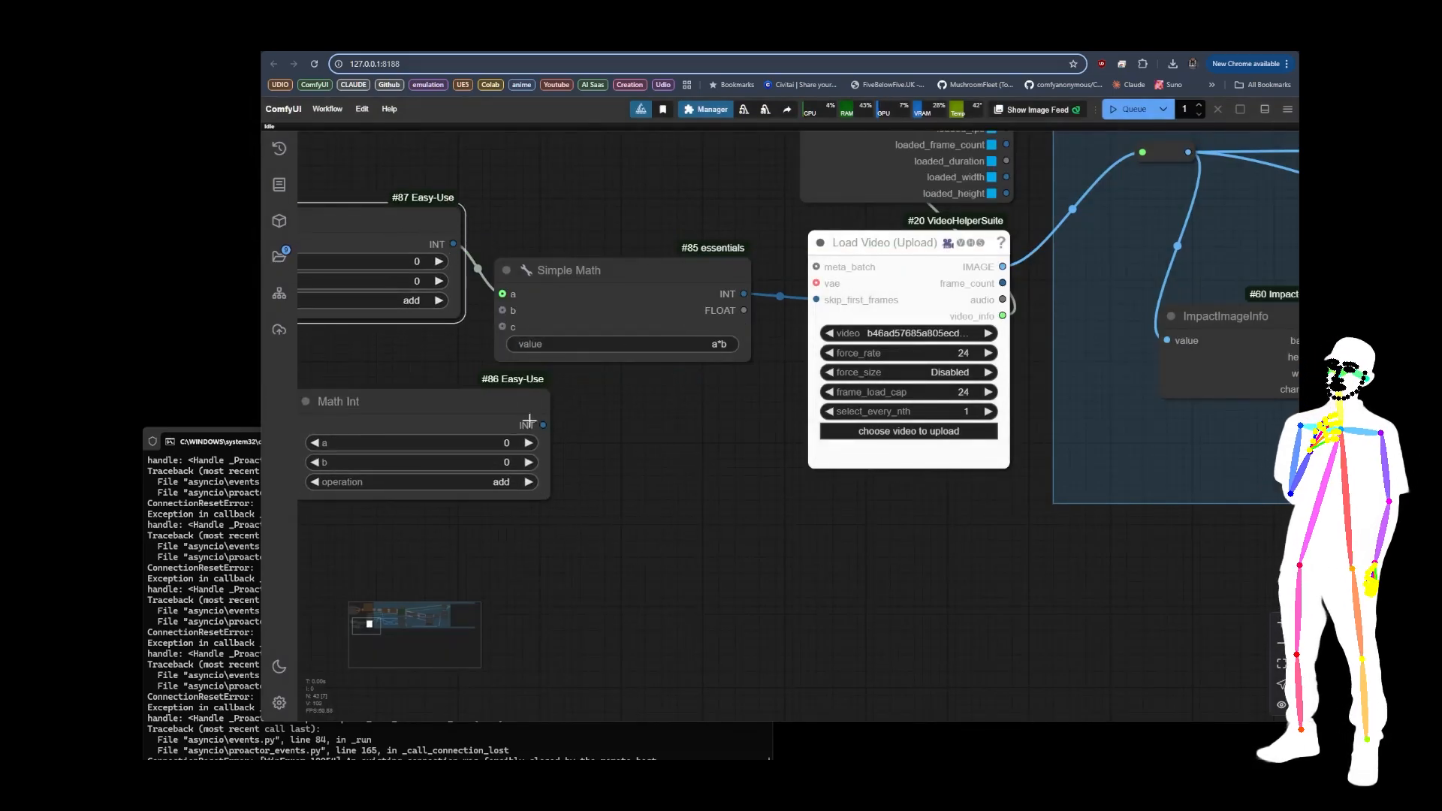
drag(543, 425, 503, 311)
drag(482, 343, 692, 340)
drag(644, 387, 555, 331)
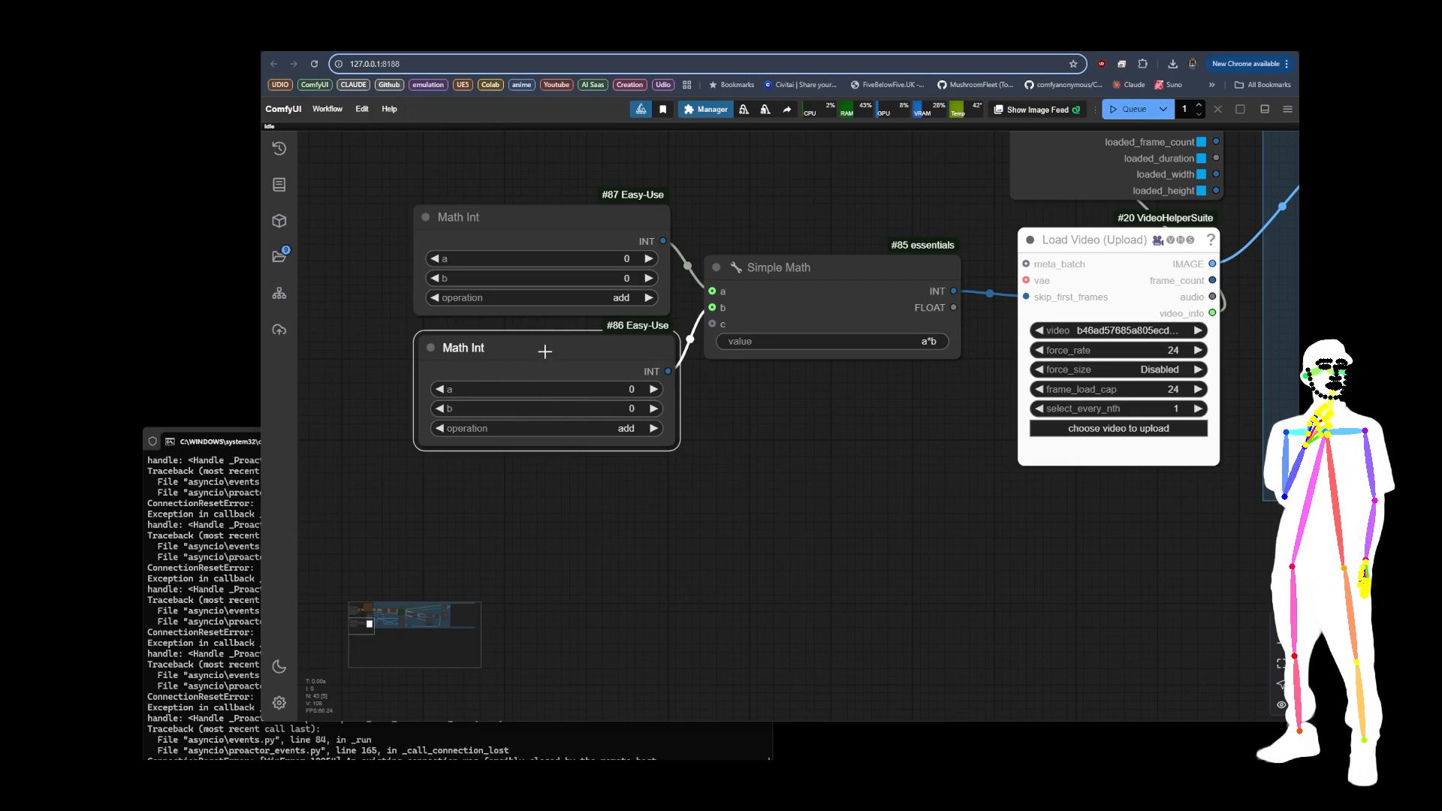
Step: Delete both Math Int nodes feeding Simple Math
key(Delete)
click(571, 222)
key(Delete)
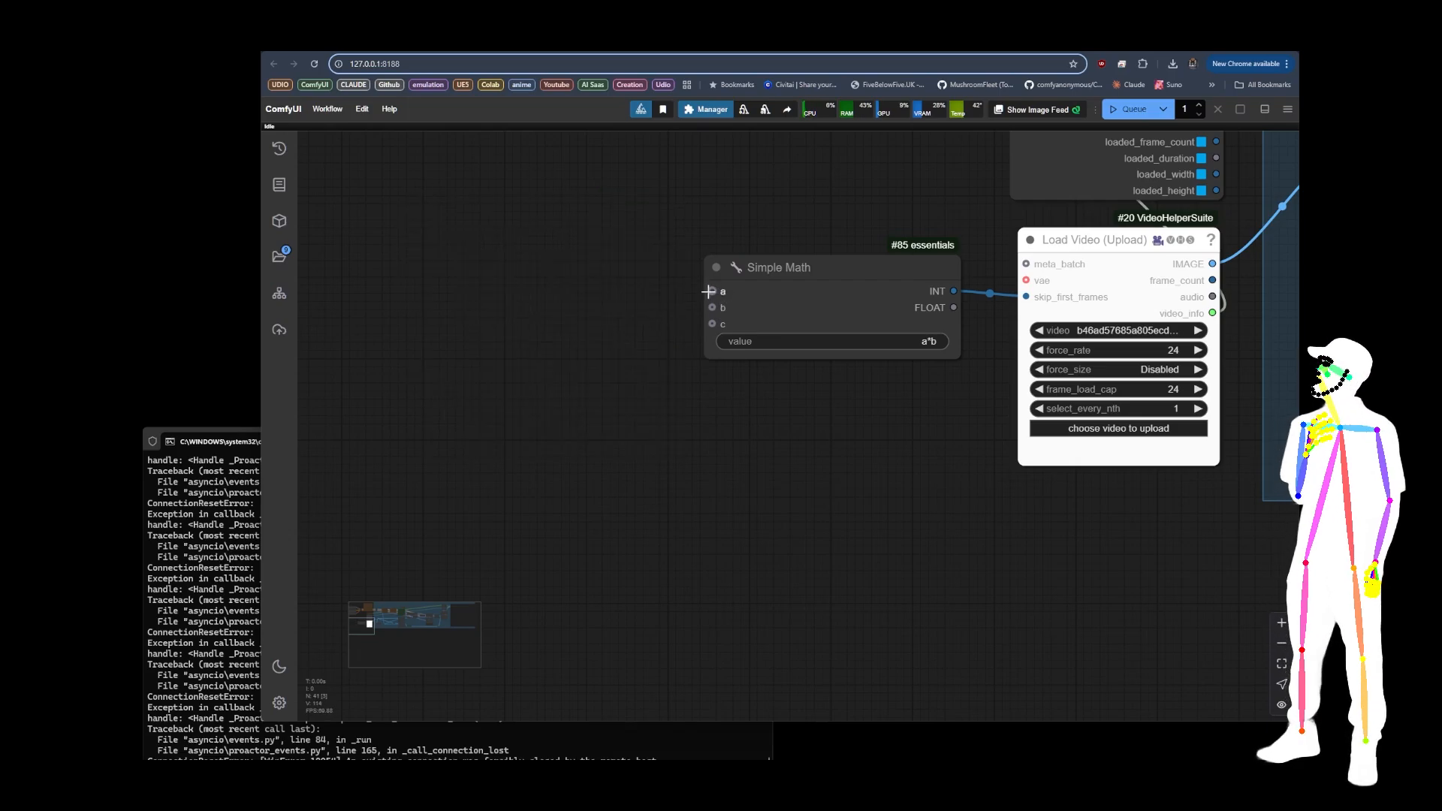
Step: Add two Simple Math Int nodes from essentials and connect their INT outputs to inputs a and b of Simple Math
text(math)
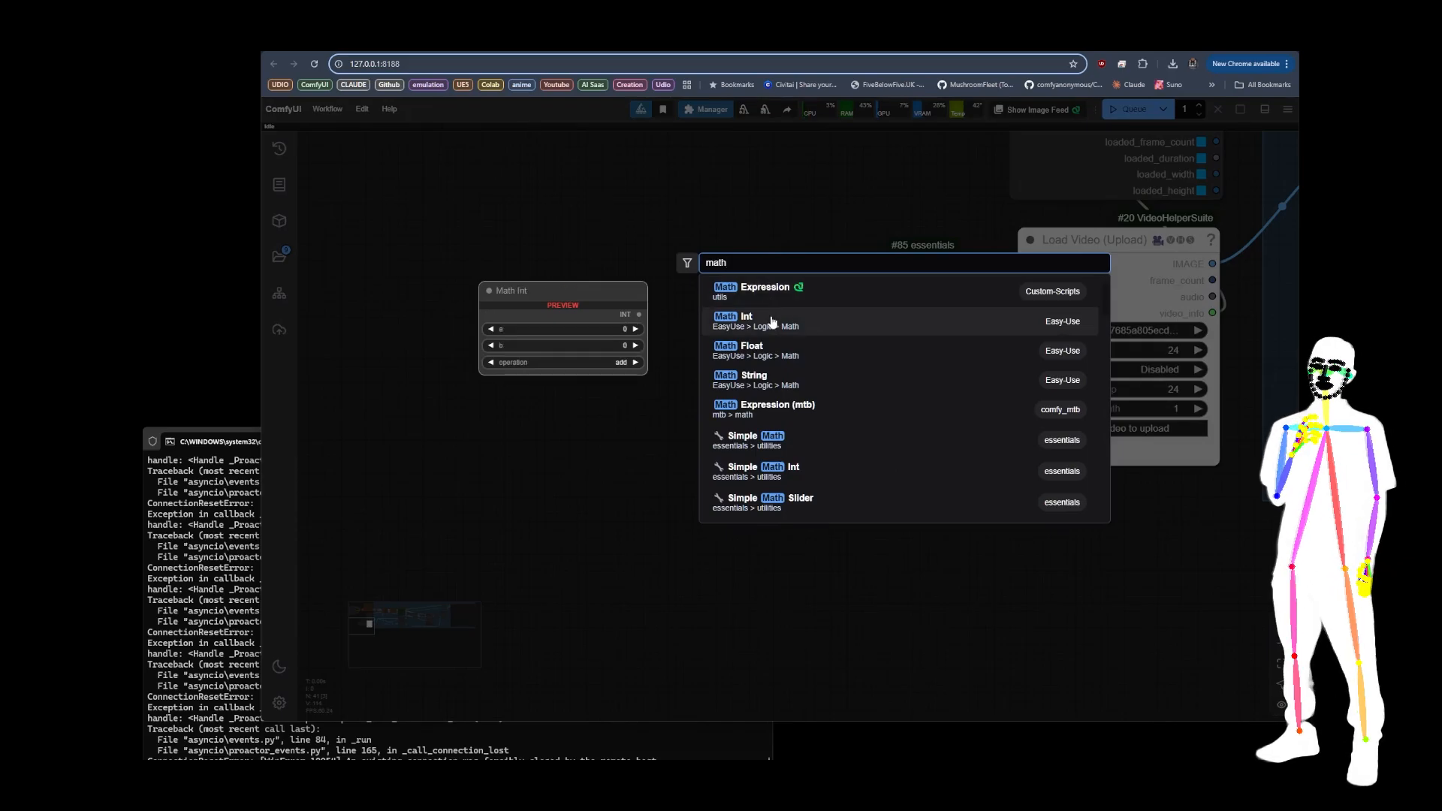
click(759, 470)
drag(648, 280, 475, 382)
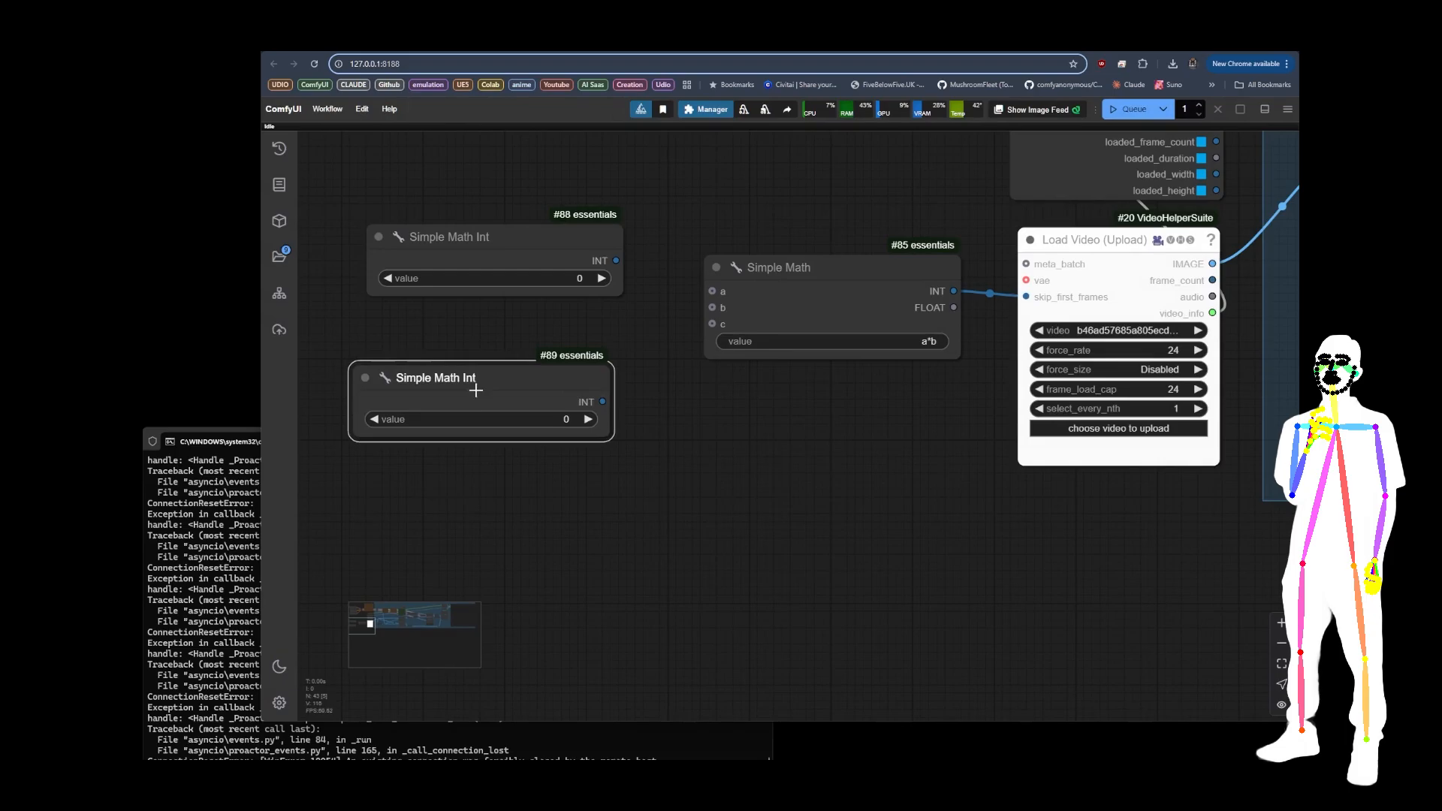
drag(582, 248, 554, 240)
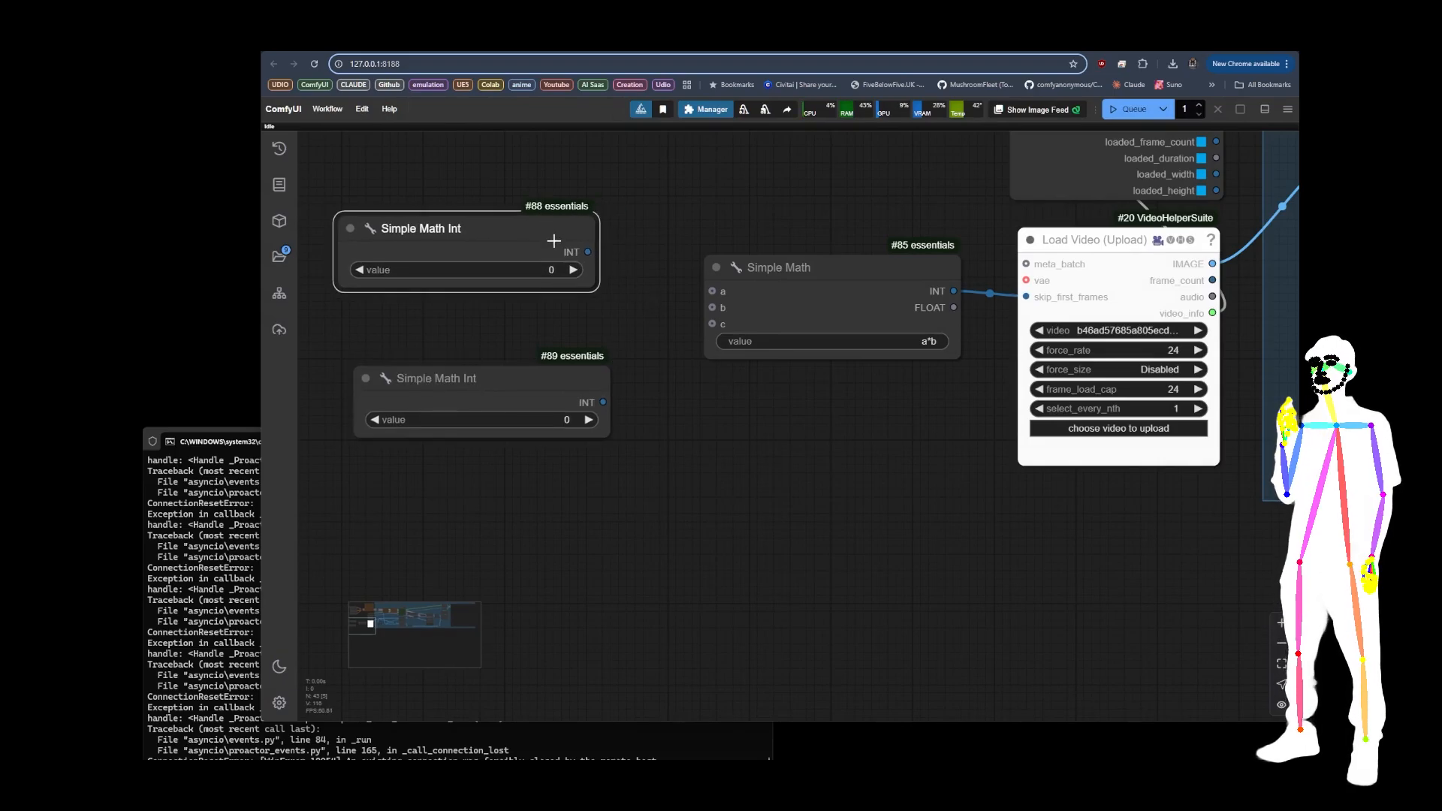
drag(559, 383, 554, 381)
drag(587, 251, 712, 290)
drag(598, 399, 712, 307)
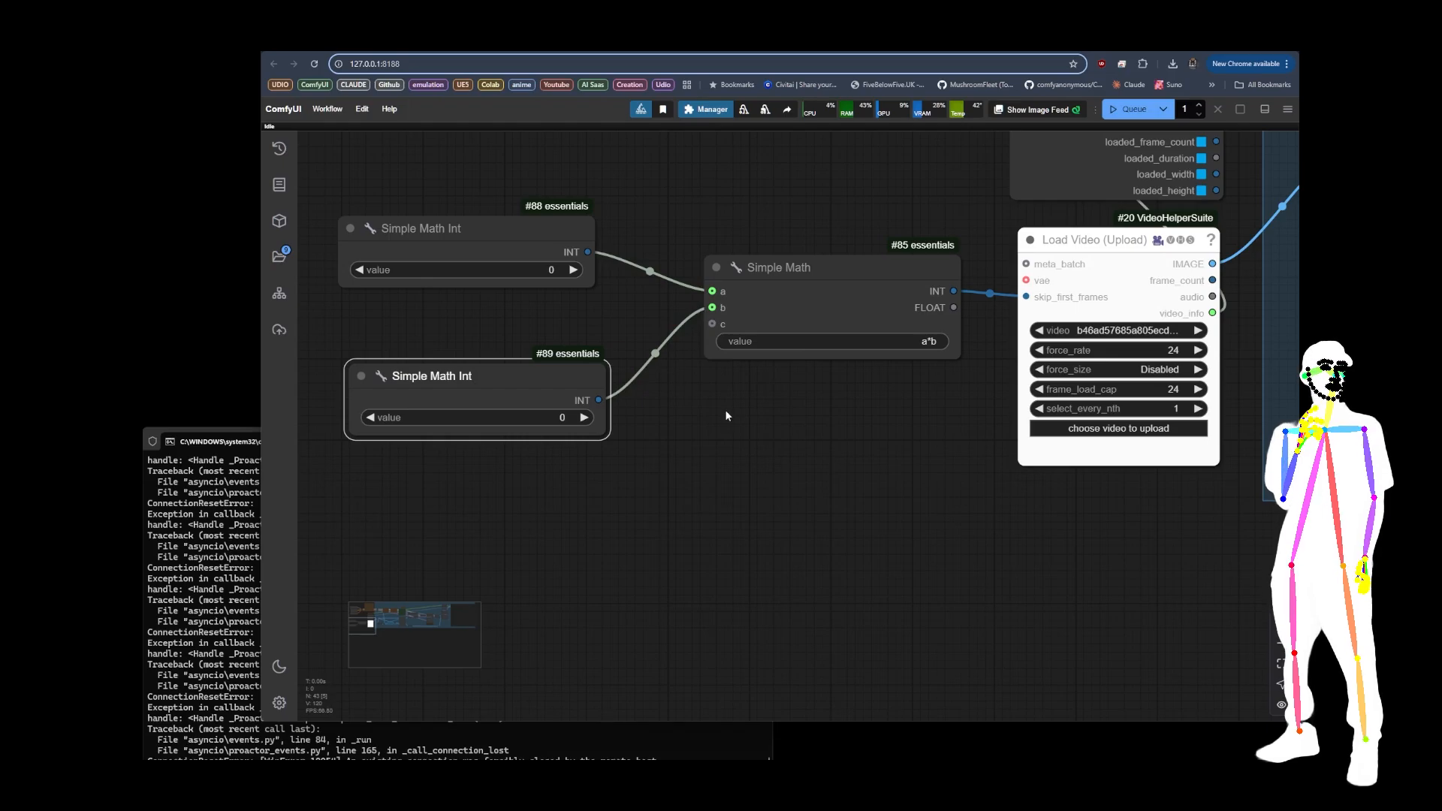
Step: Shift the Simple Math node slightly closer to the two Simple Math Int nodes
drag(813, 288, 782, 292)
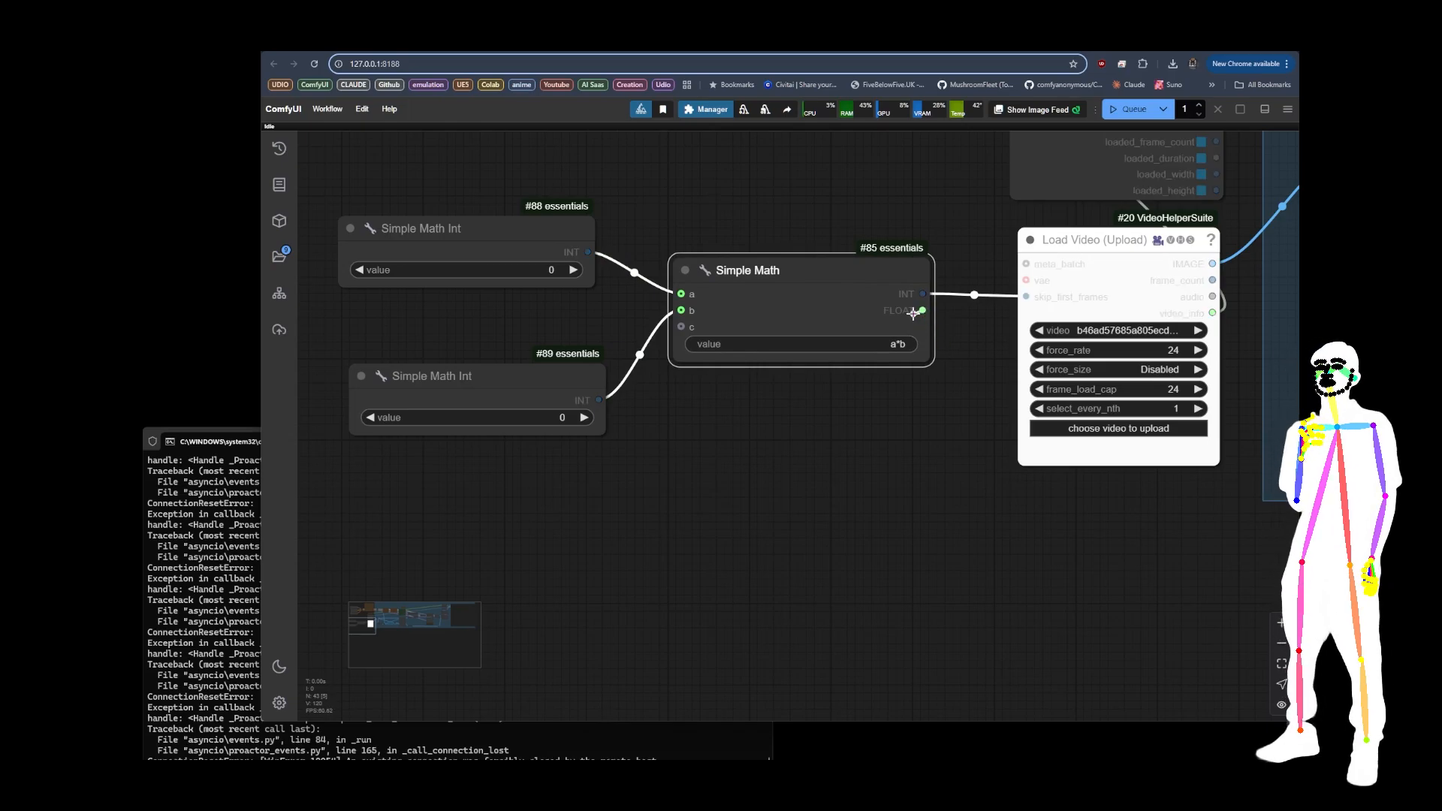
click(1094, 258)
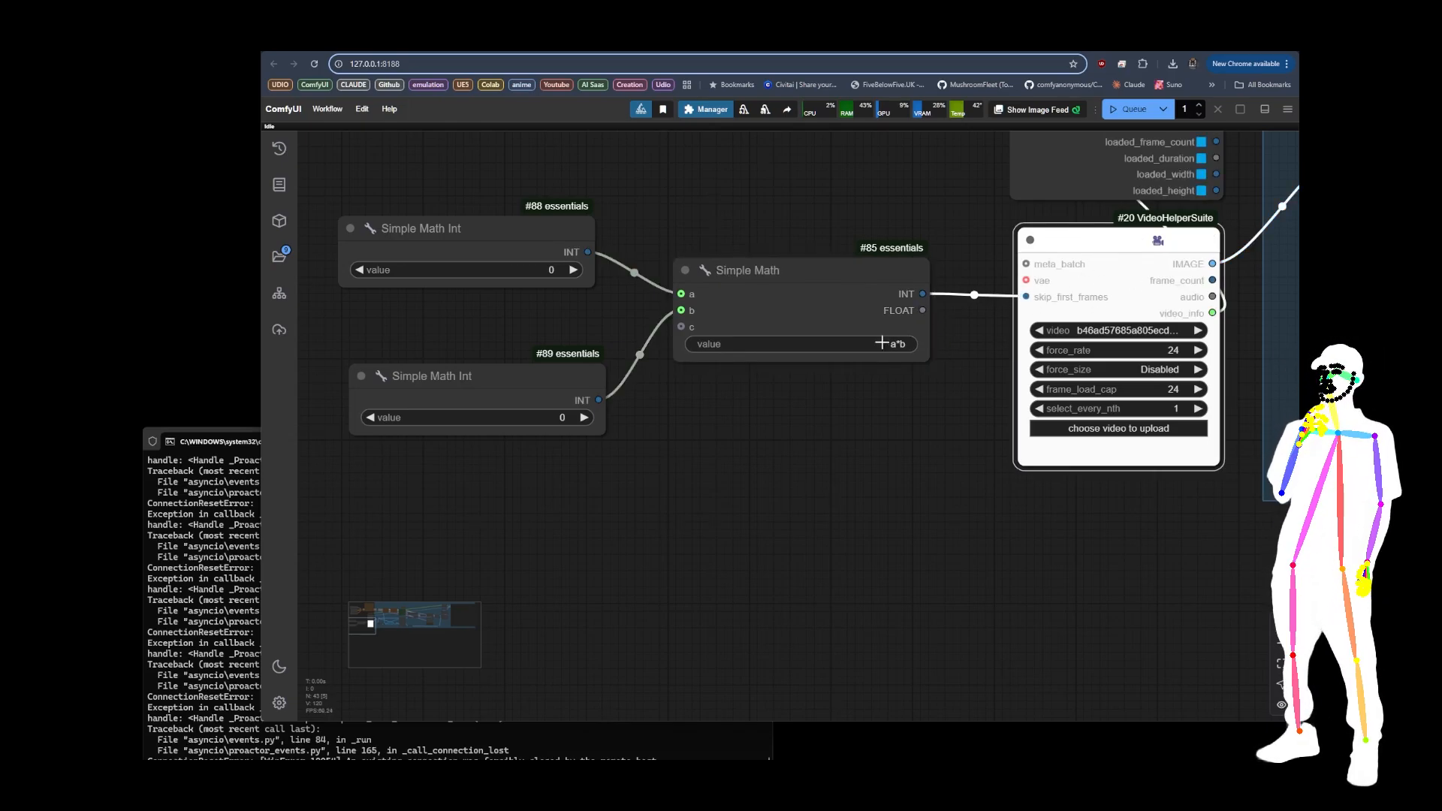
drag(761, 290, 752, 296)
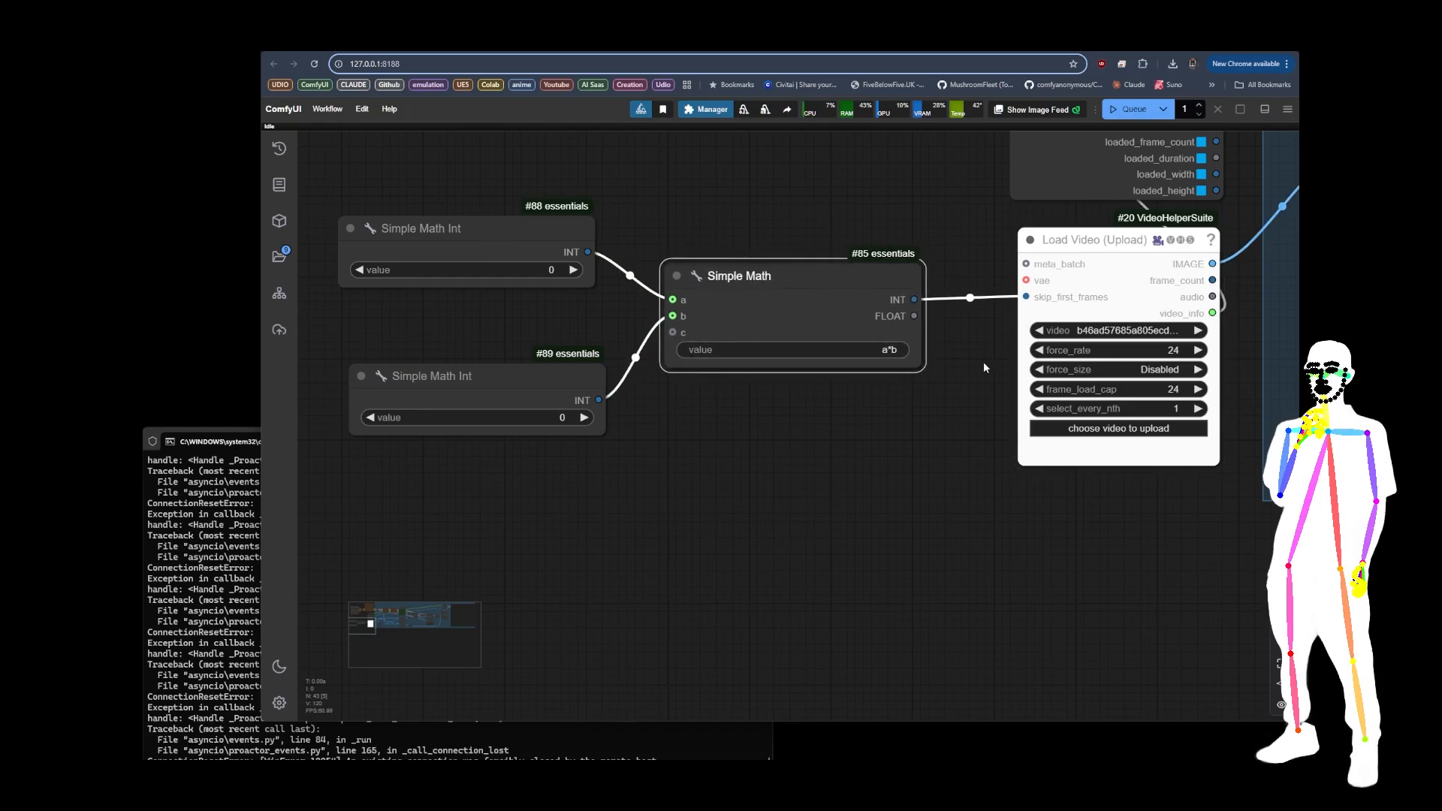
Step: Examine the whole upscaler workflow through to the Video Combine output, then return to the Simple Math nodes
scroll(356, 508, down, 13)
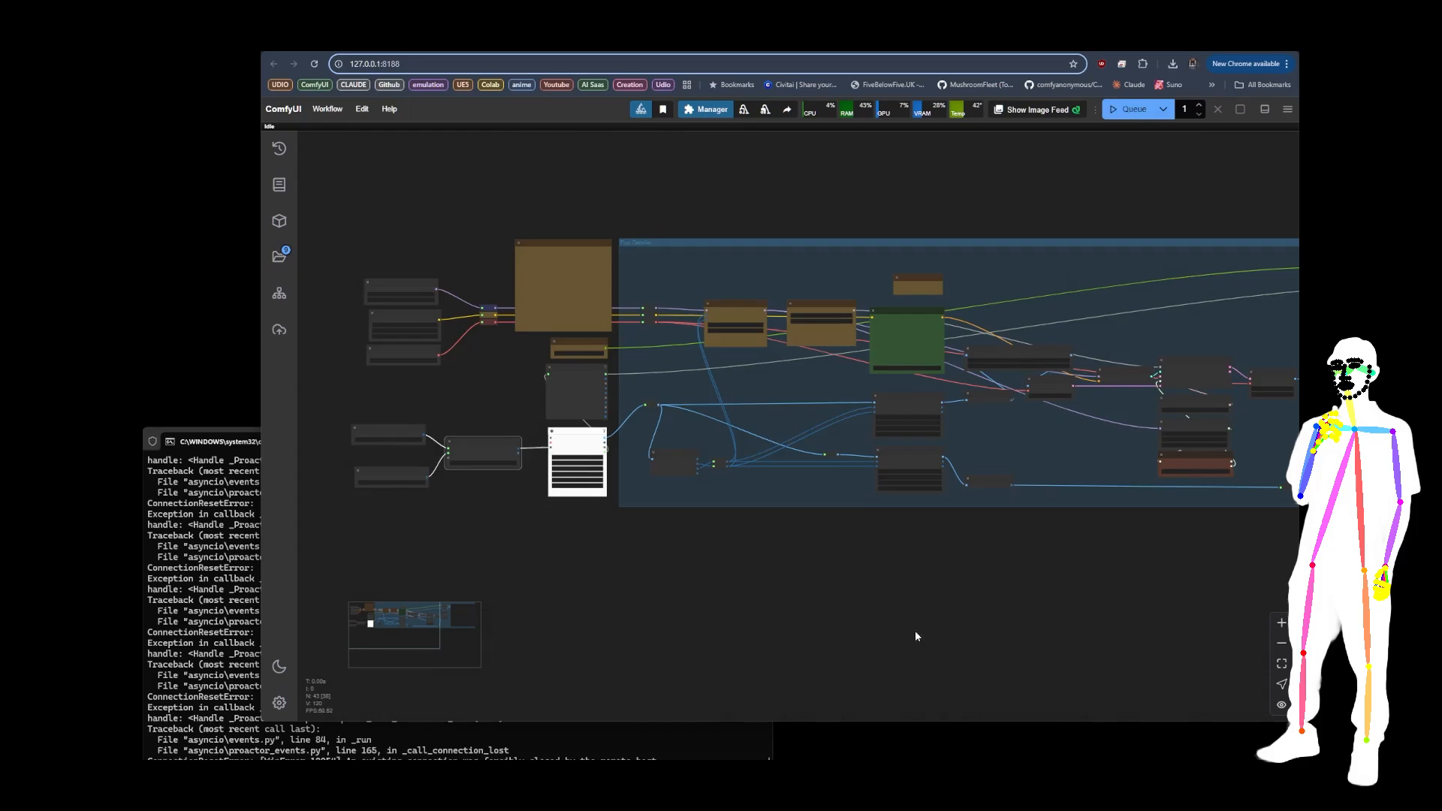
drag(915, 630, 302, 582)
drag(721, 589, 601, 673)
scroll(693, 273, up, 12)
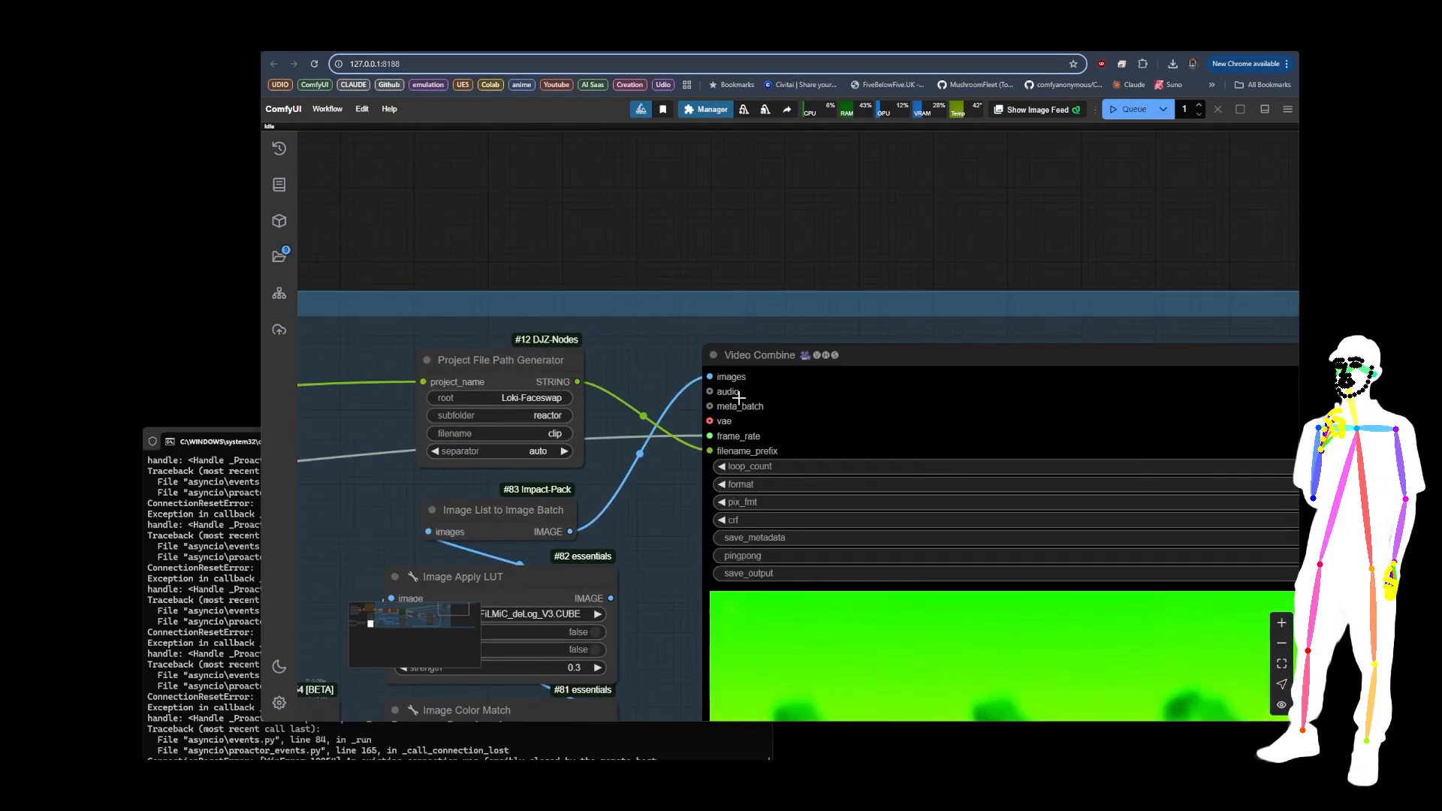
scroll(901, 258, down, 10)
scroll(900, 253, down, 8)
drag(516, 483, 730, 502)
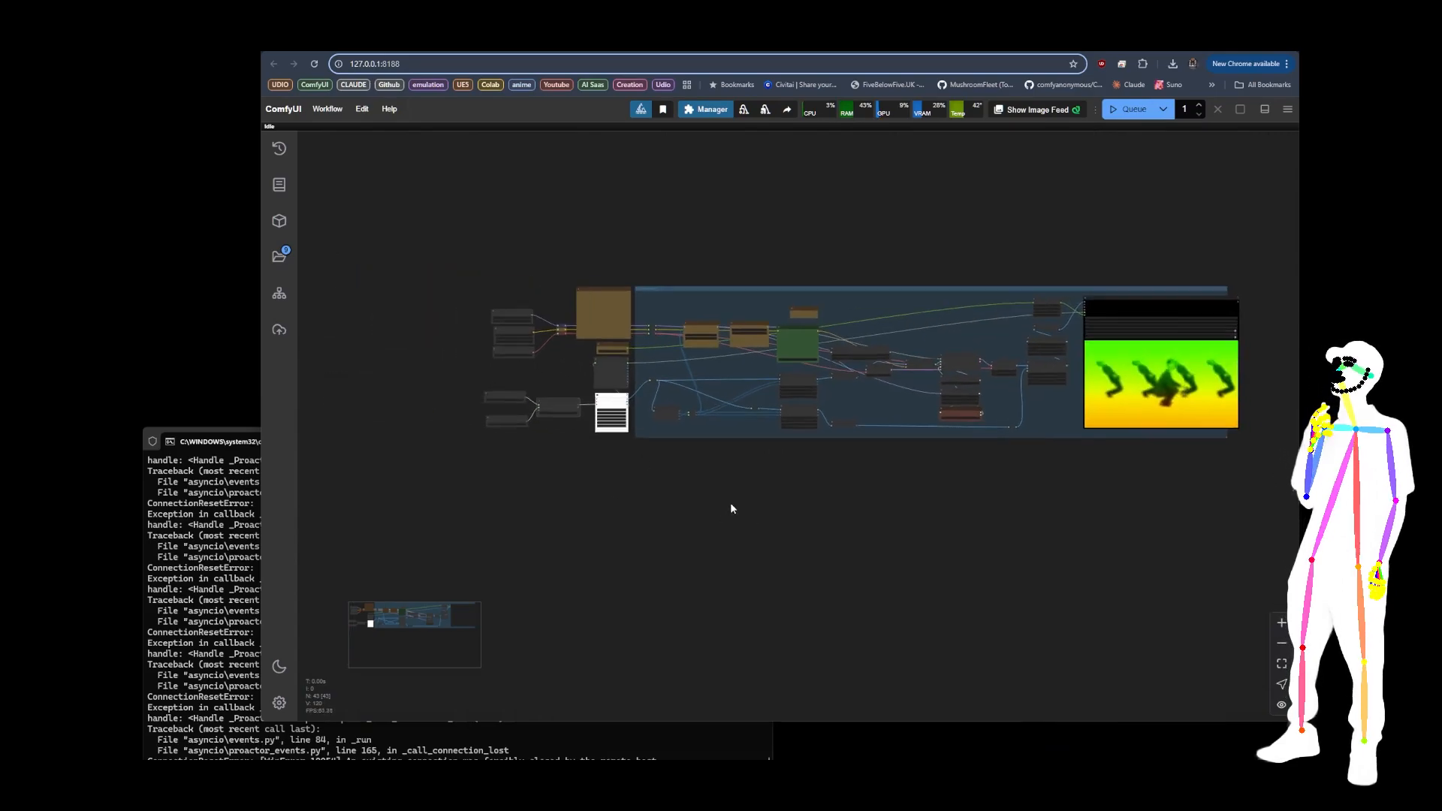
scroll(633, 452, up, 18)
scroll(528, 459, up, 1)
drag(559, 534, 771, 476)
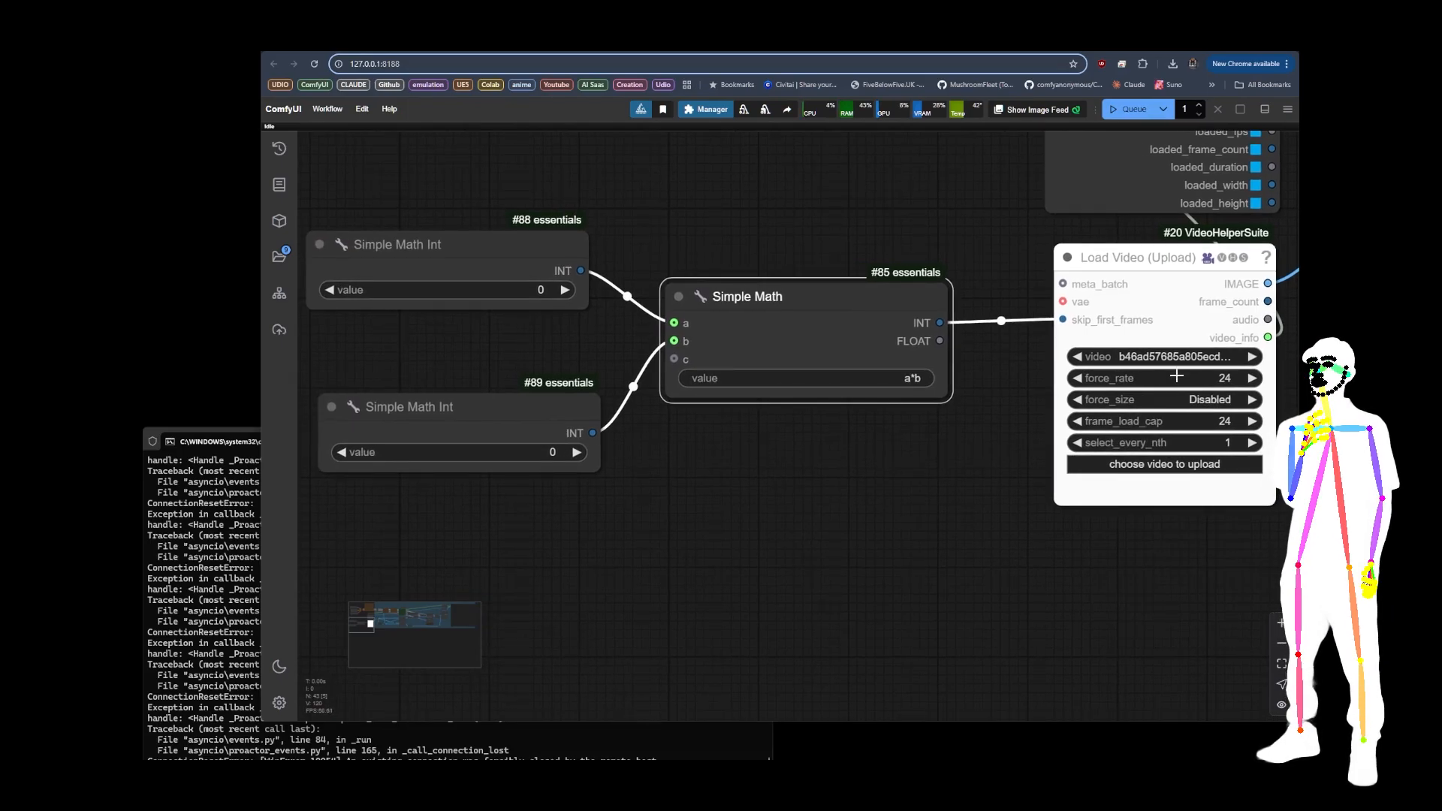
Step: Set the value of the Simple Math Int node feeding input b to 24
click(532, 453)
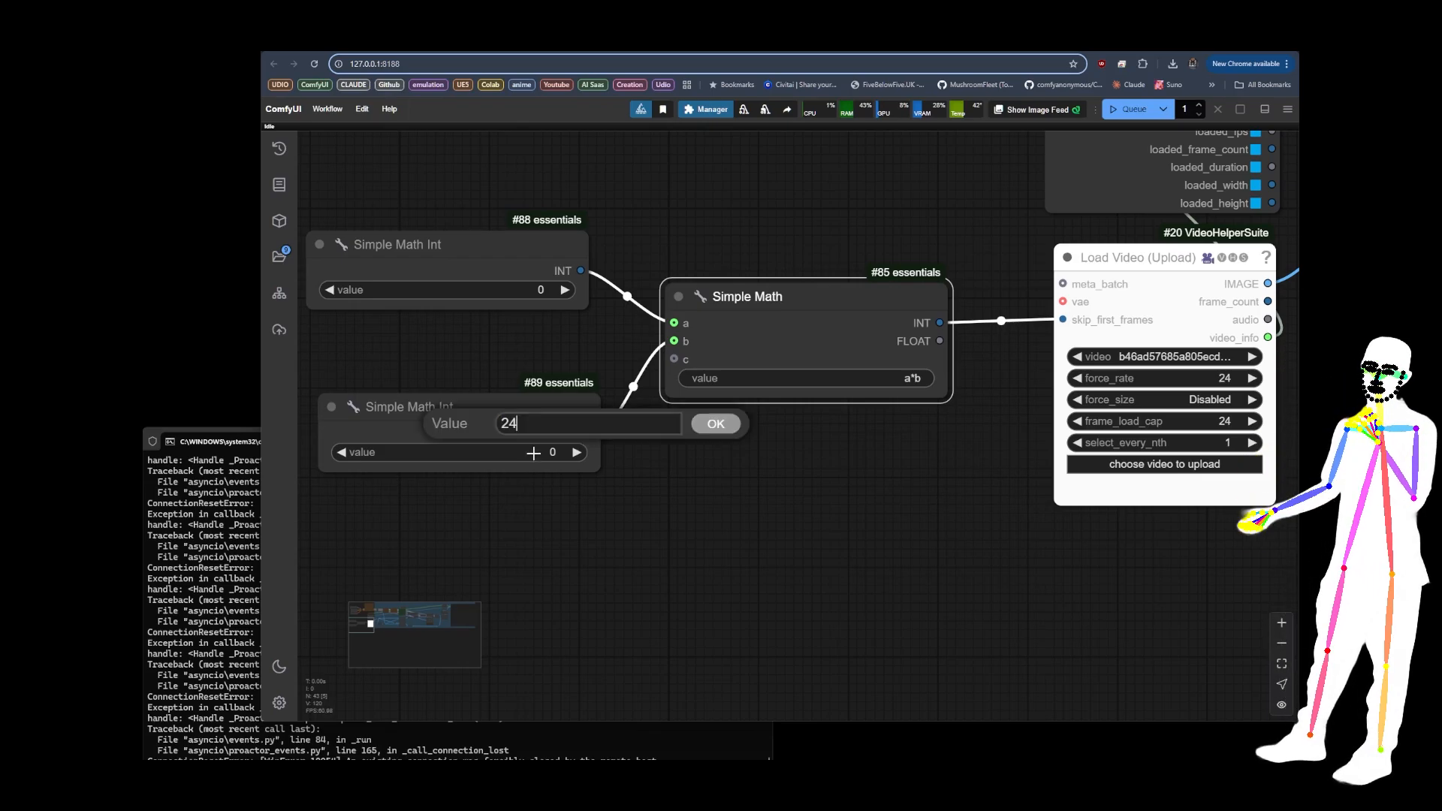
text(24)
key(Return)
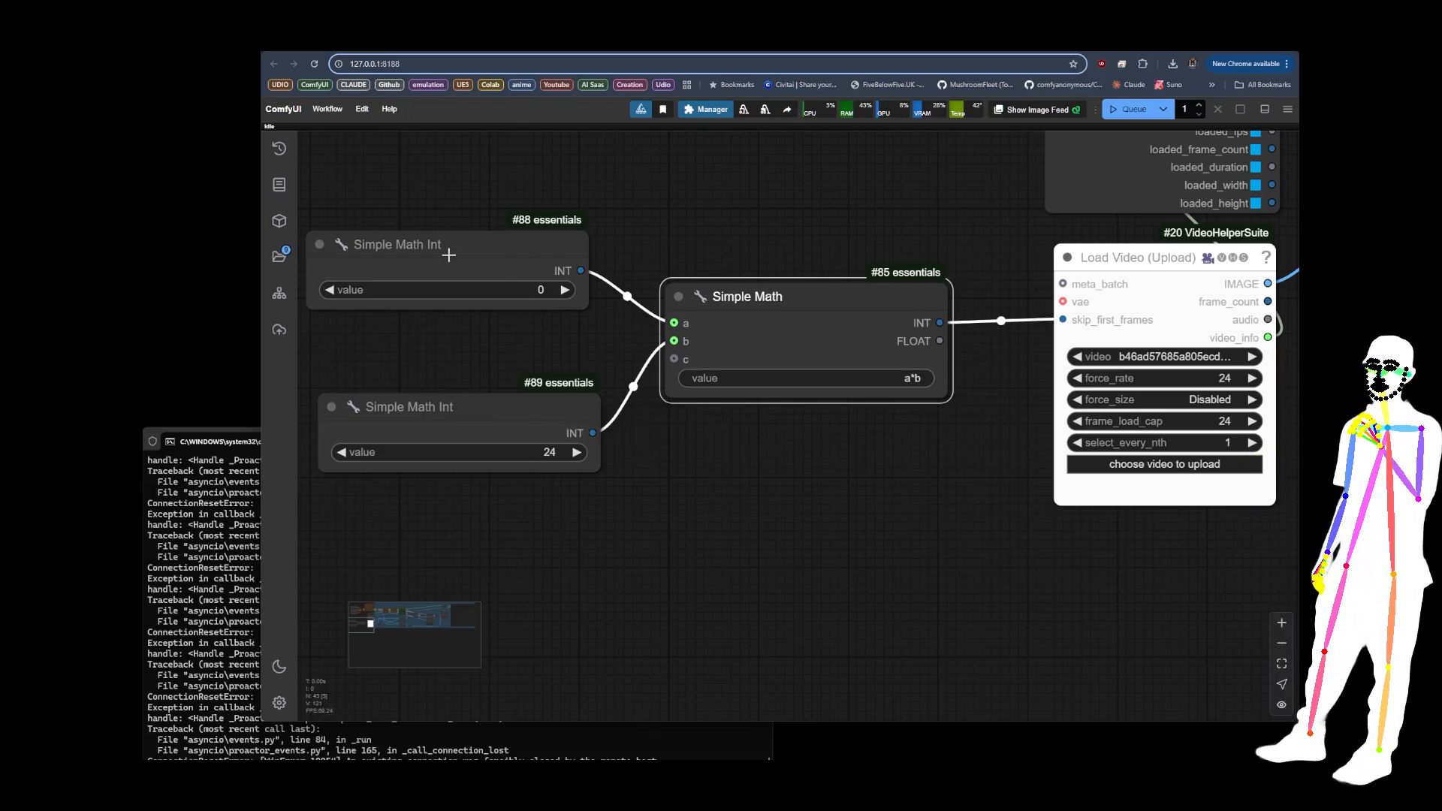
Step: Nudge the Simple Math Int node feeding input a and raise its value step by step to 6
drag(455, 246, 470, 242)
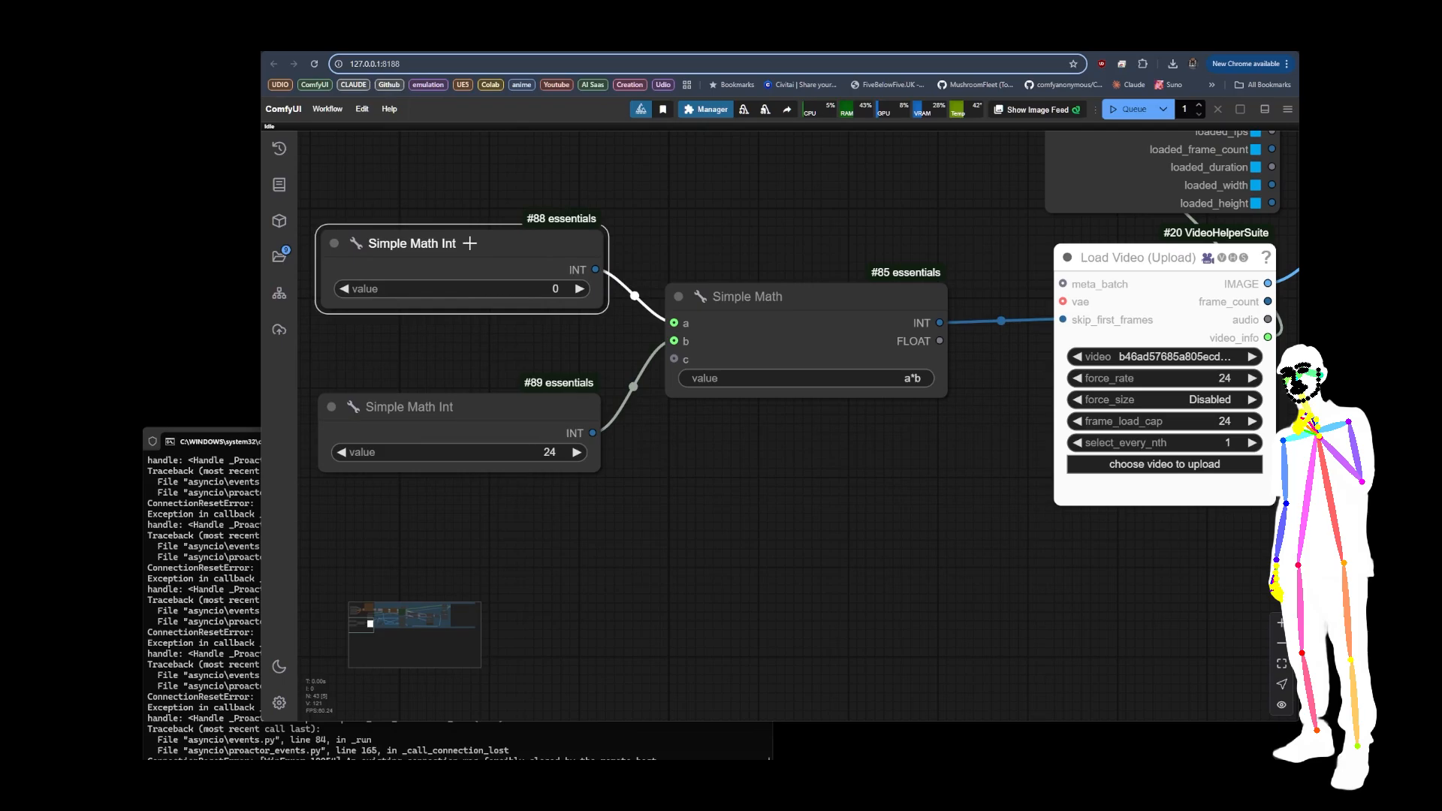
click(580, 289)
click(579, 289)
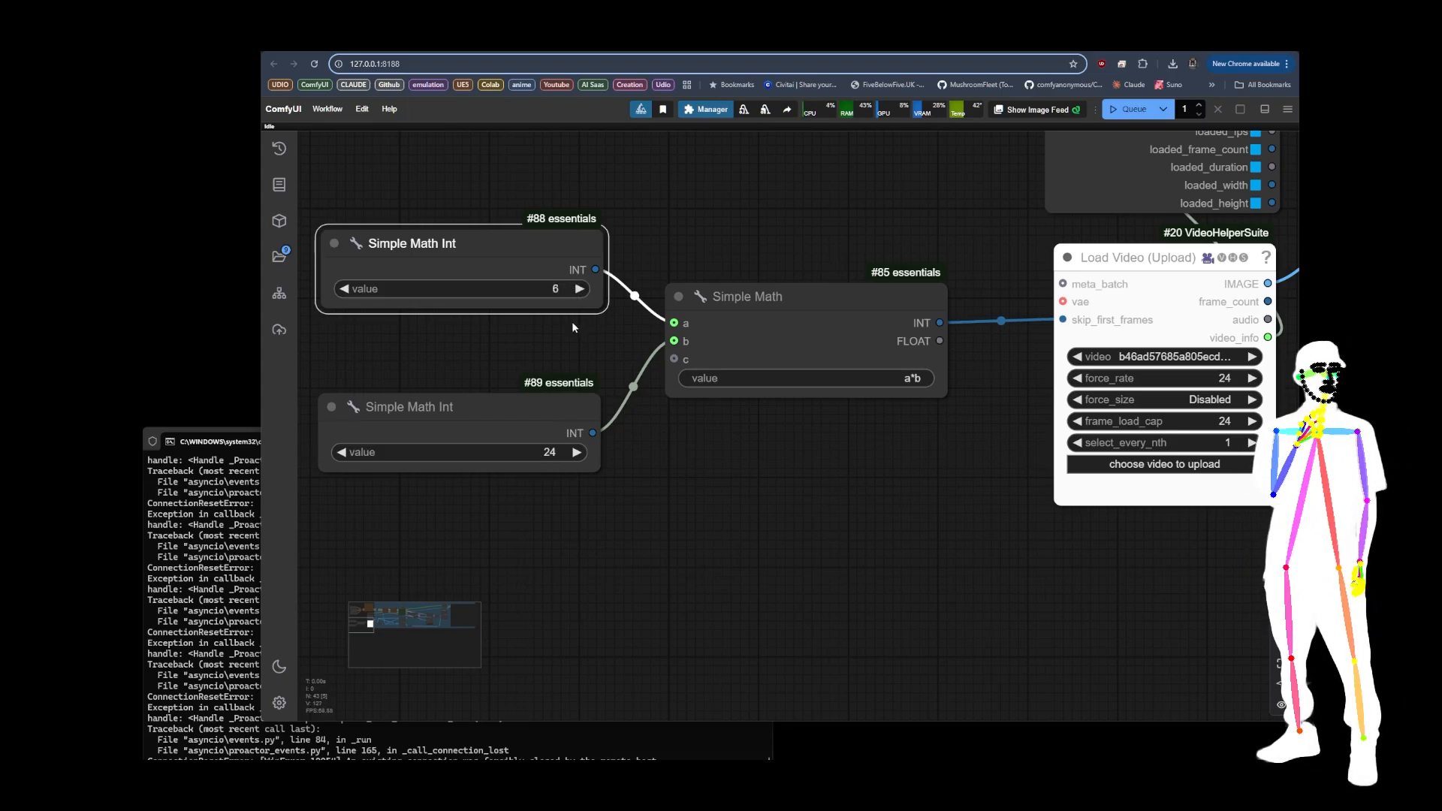
Step: Replace the Simple Math Int node on input a with a comfy-image-saver Seed Generator set to increment after generating
key(Delete)
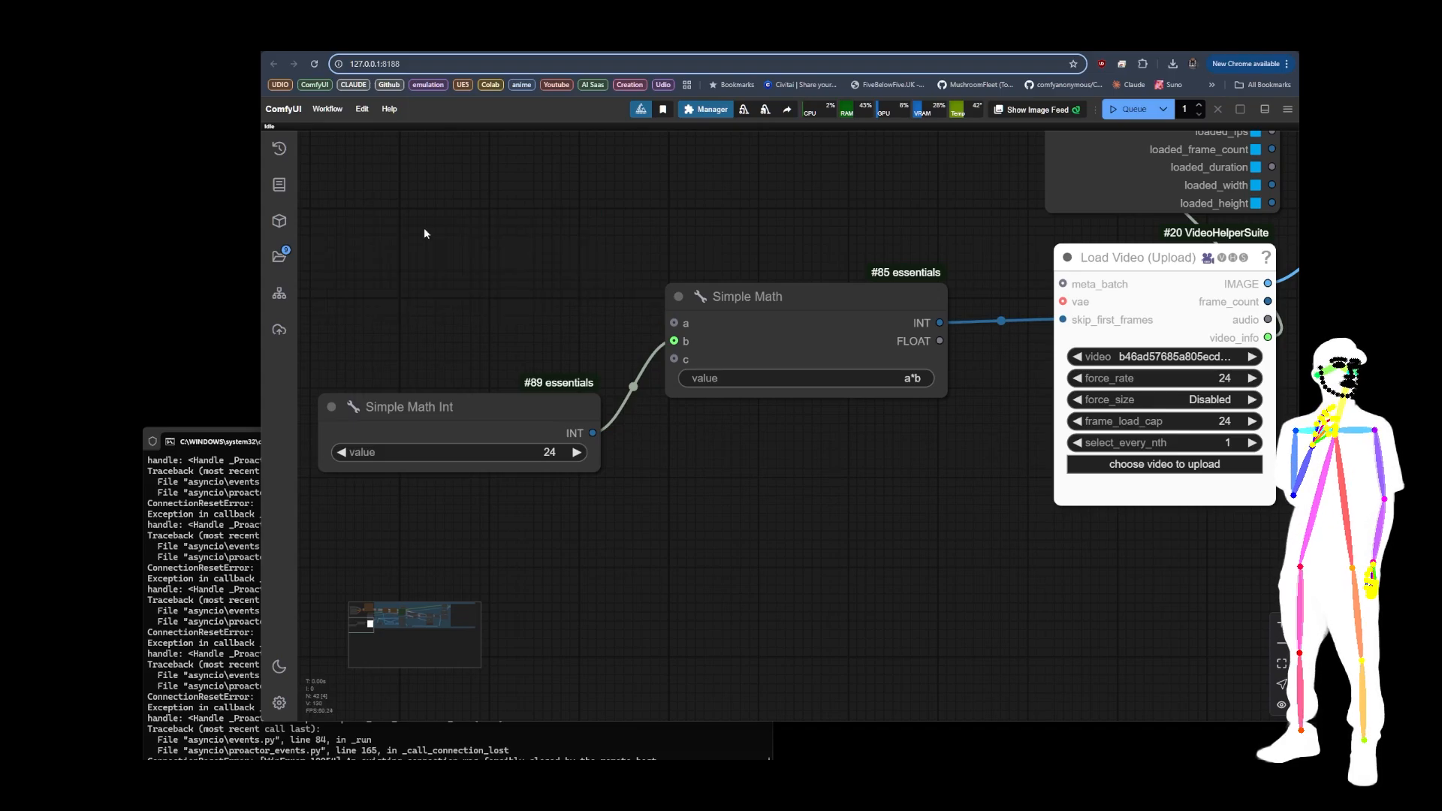
double_click(395, 260)
text(seed)
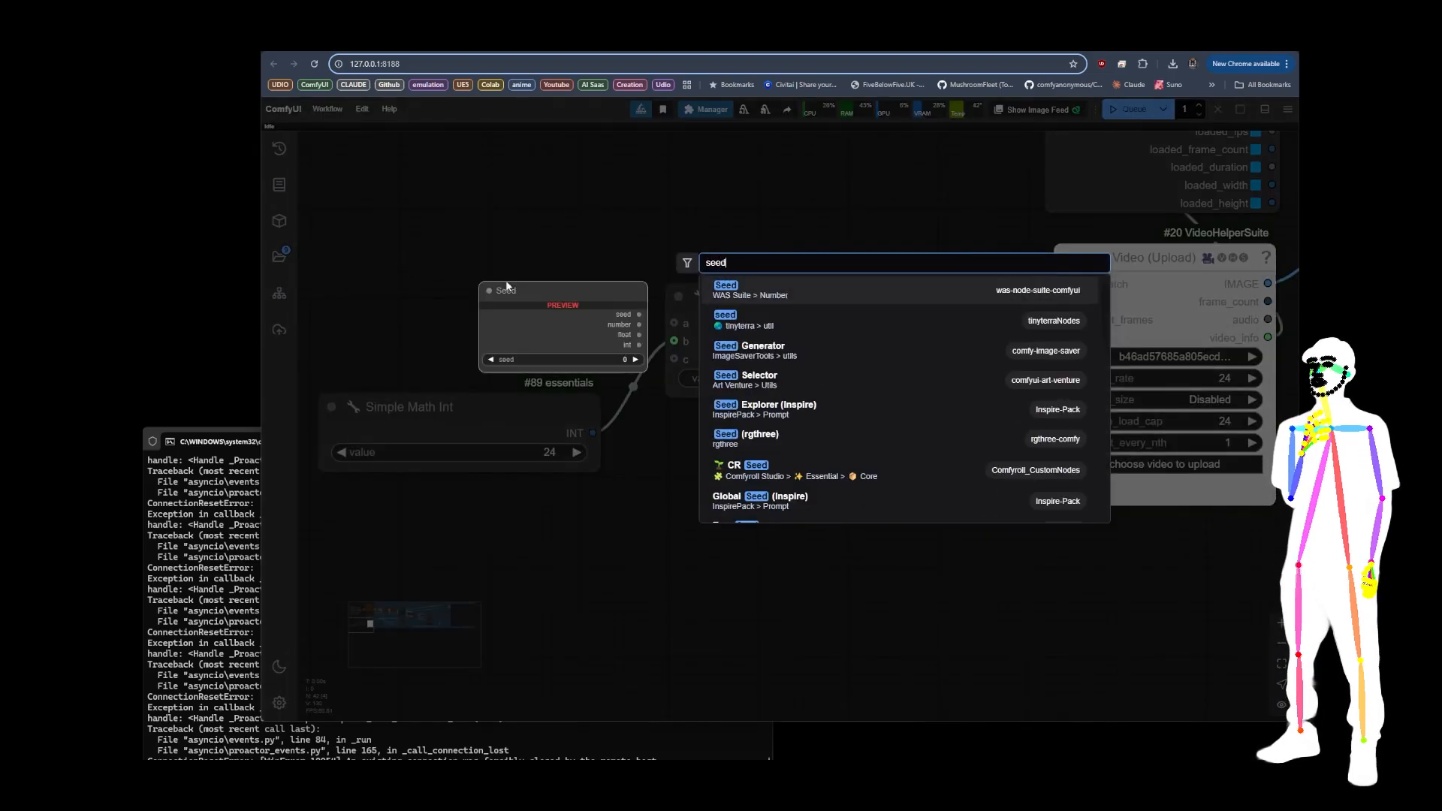
click(743, 348)
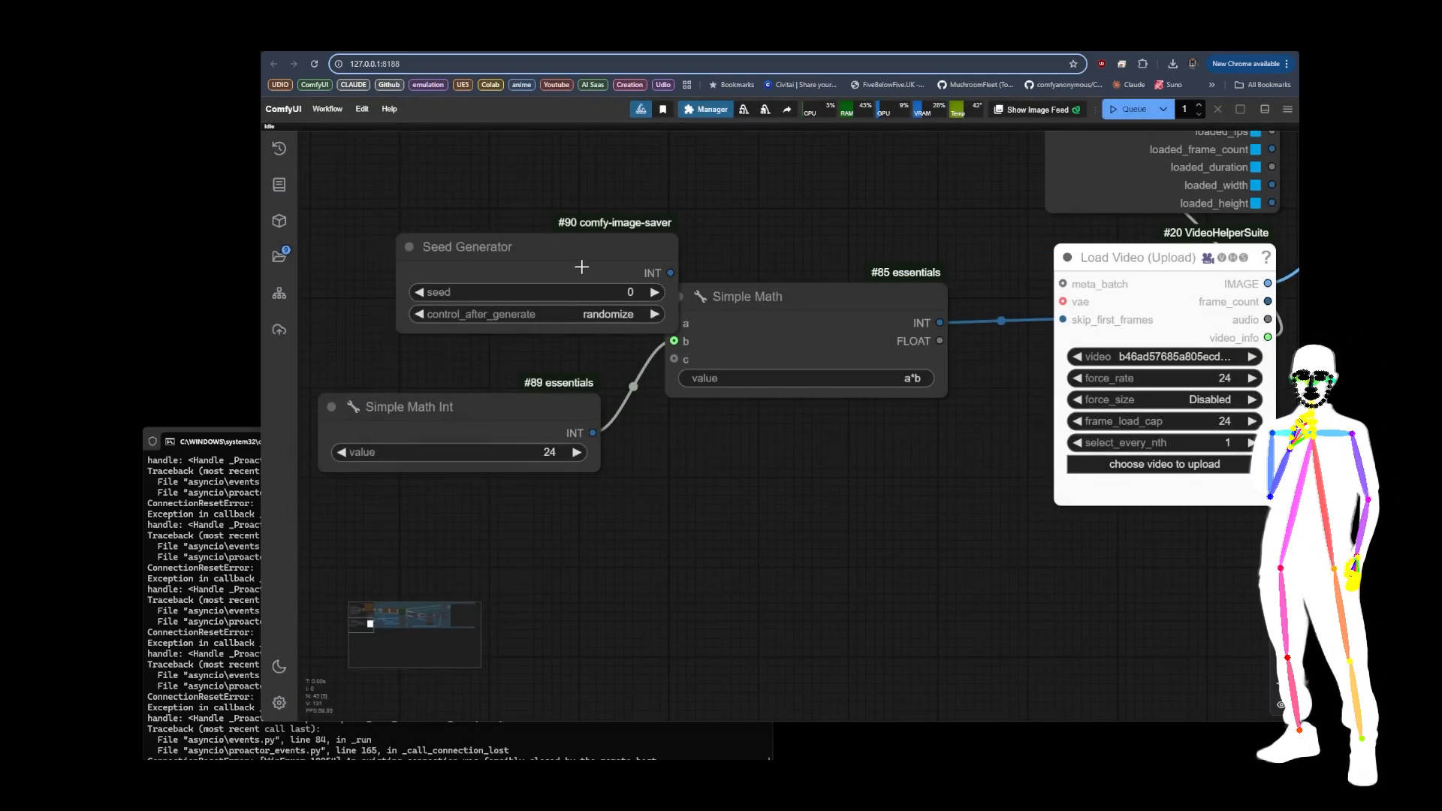
drag(597, 279, 674, 323)
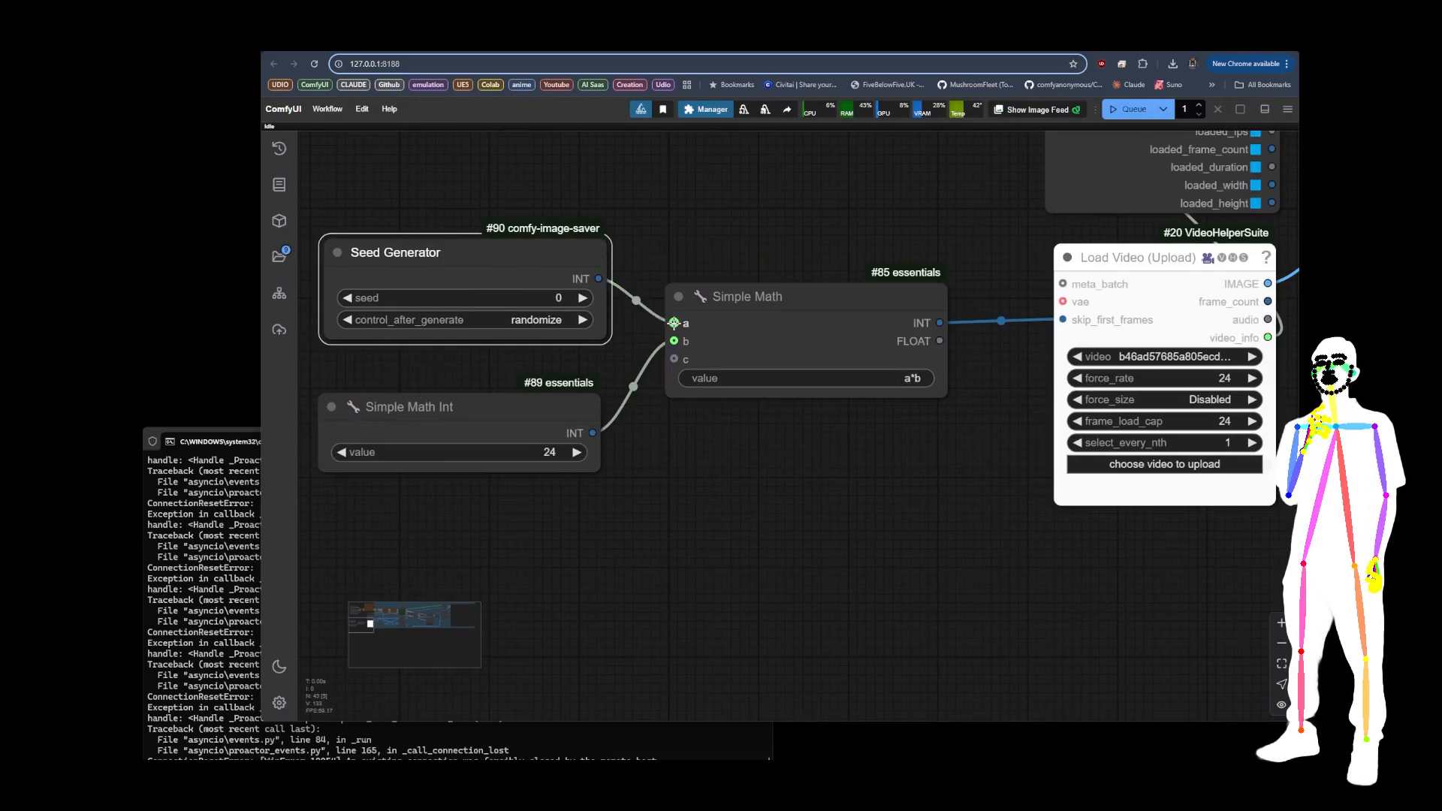
click(348, 321)
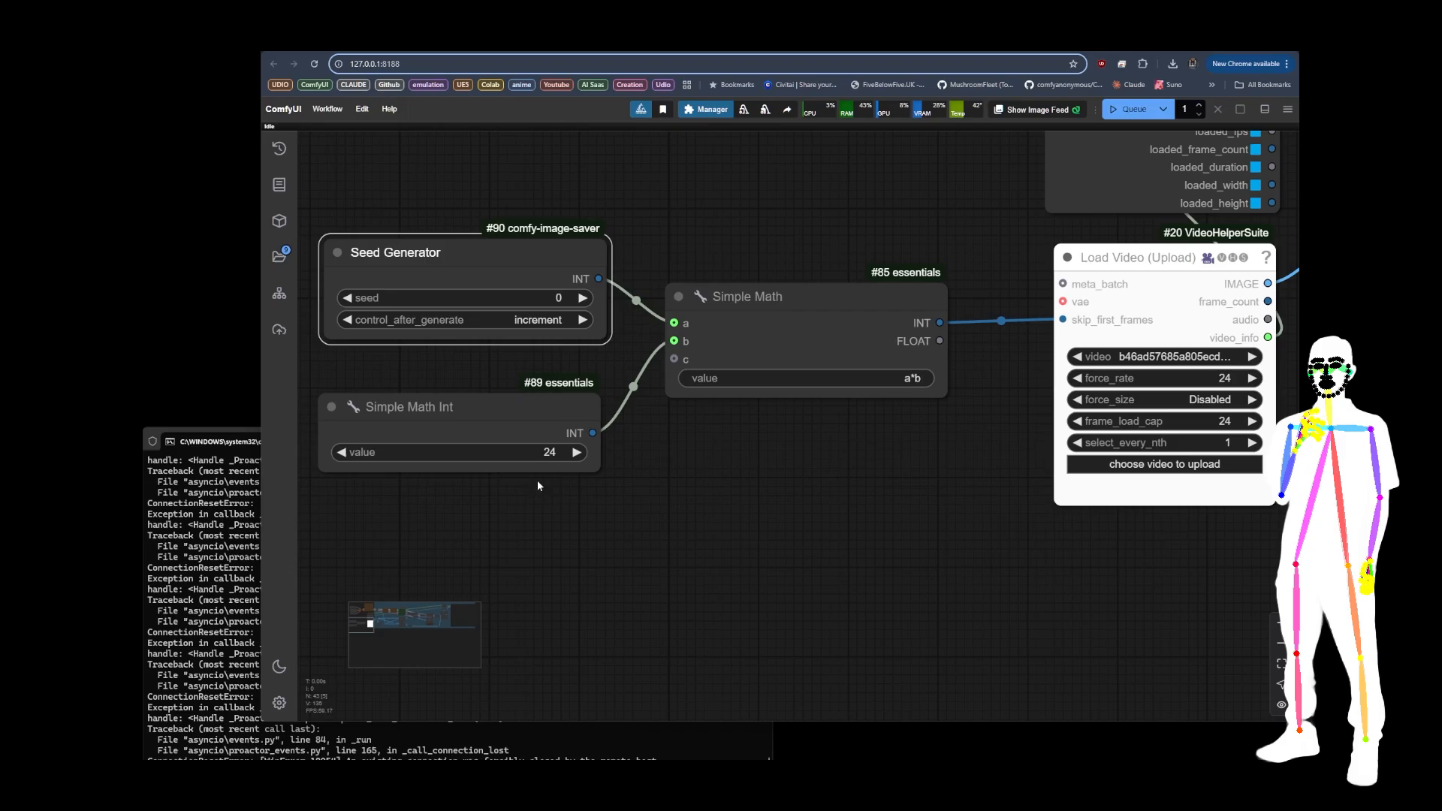
Step: Raise the queue's batch count to 16 and nudge the Seed Generator node slightly upward
click(1200, 106)
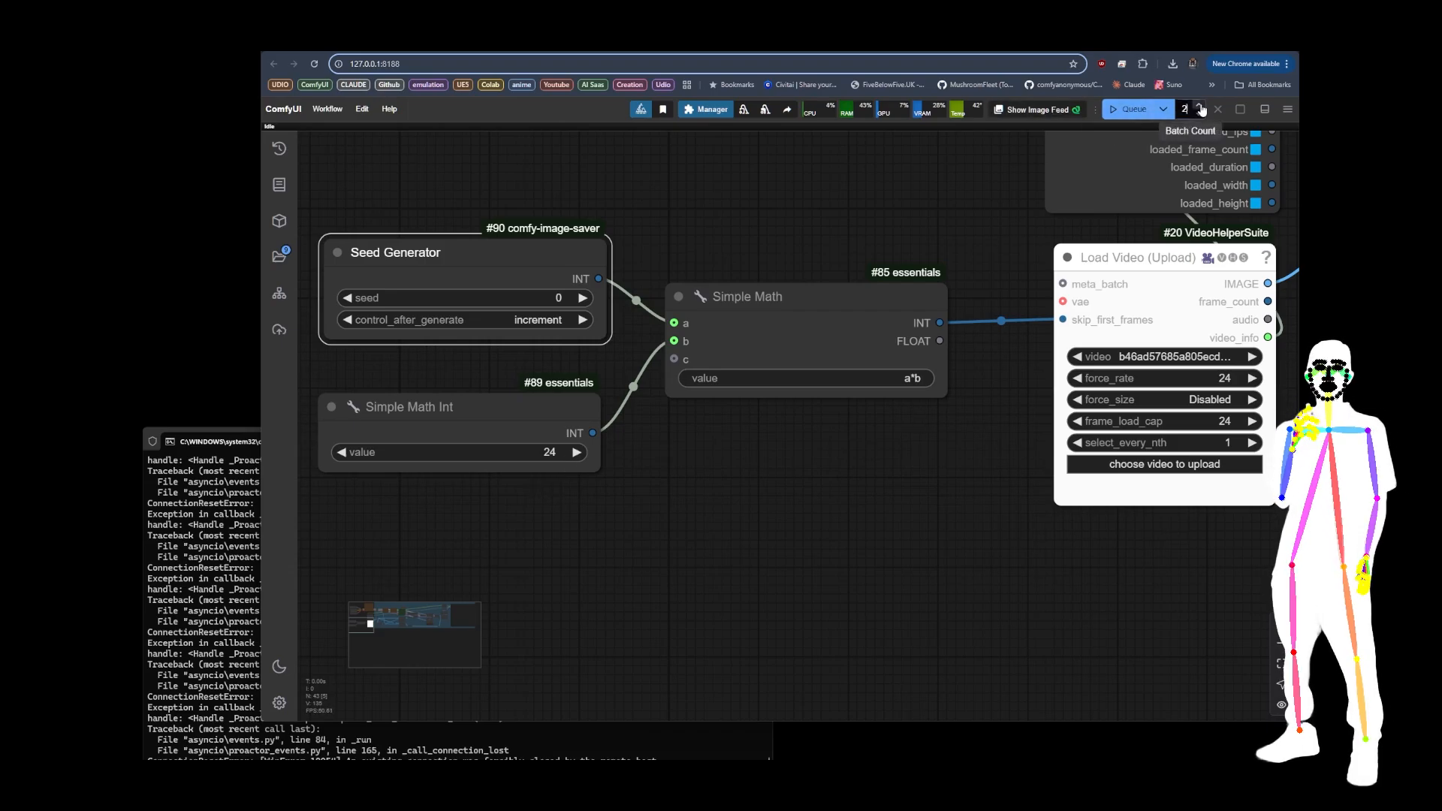
click(1199, 106)
click(1199, 106)
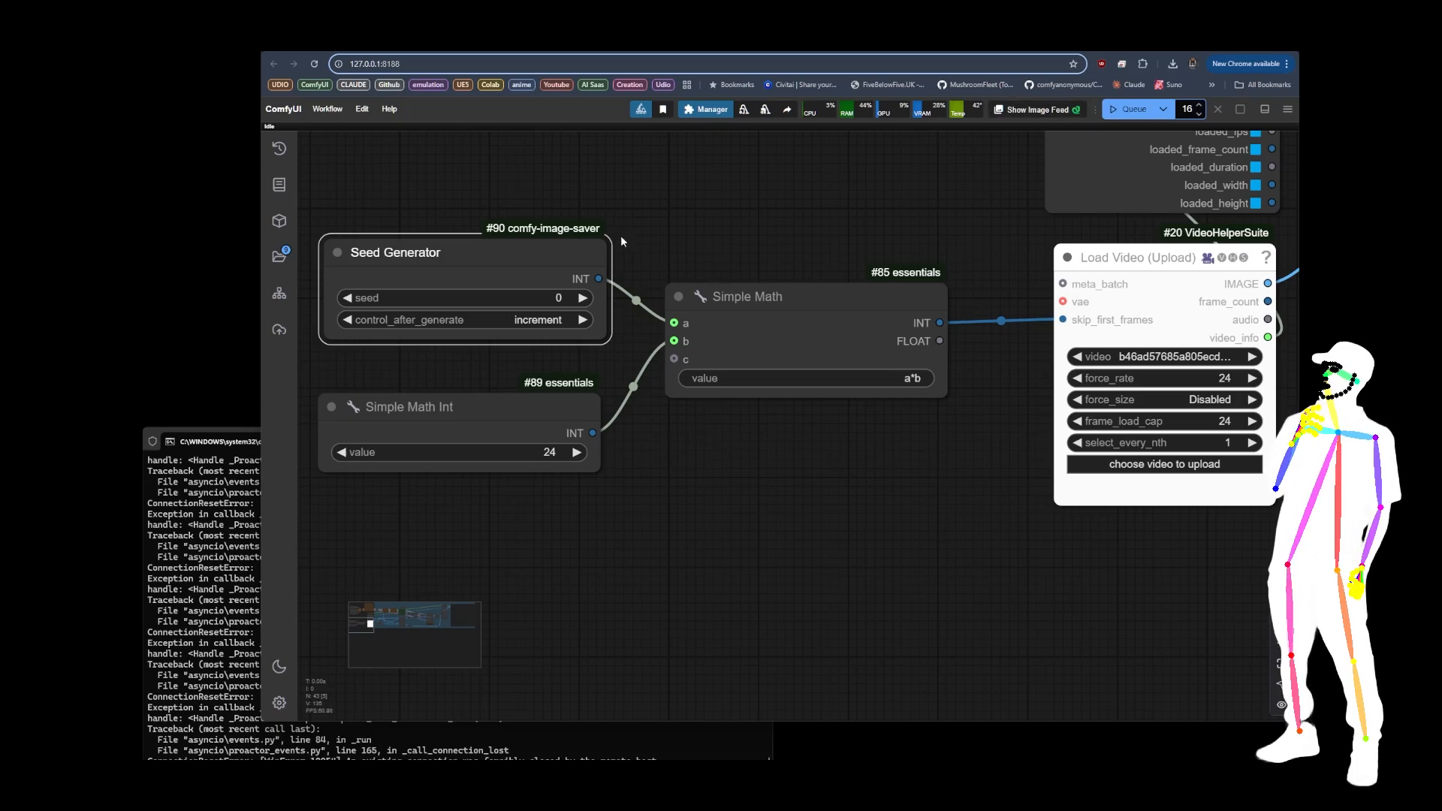
drag(499, 260, 494, 252)
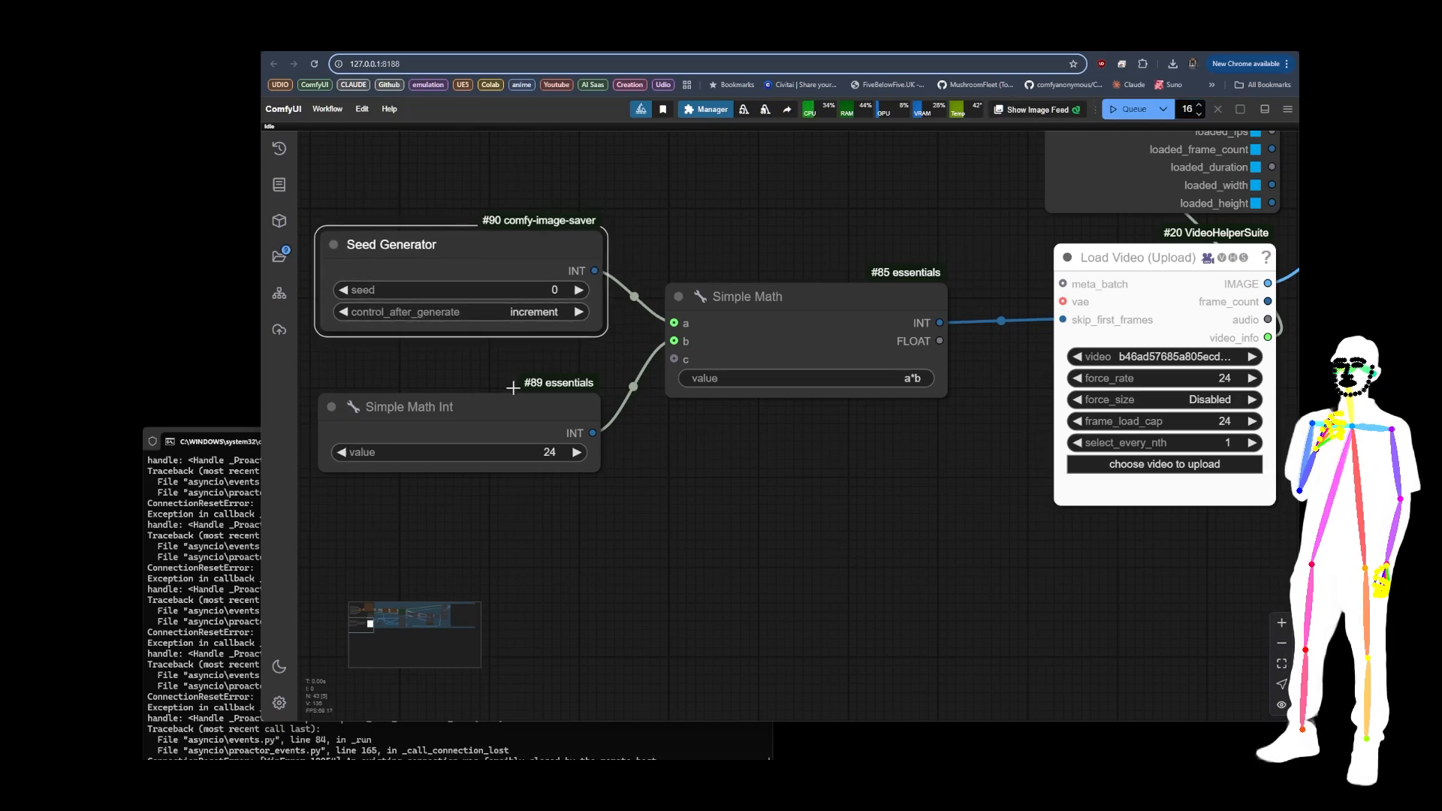
Step: Delete the Seed Generator, Simple Math Int and Simple Math nodes feeding the video loader's skip_first_frames input
scroll(744, 477, down, 4)
drag(757, 479, 693, 503)
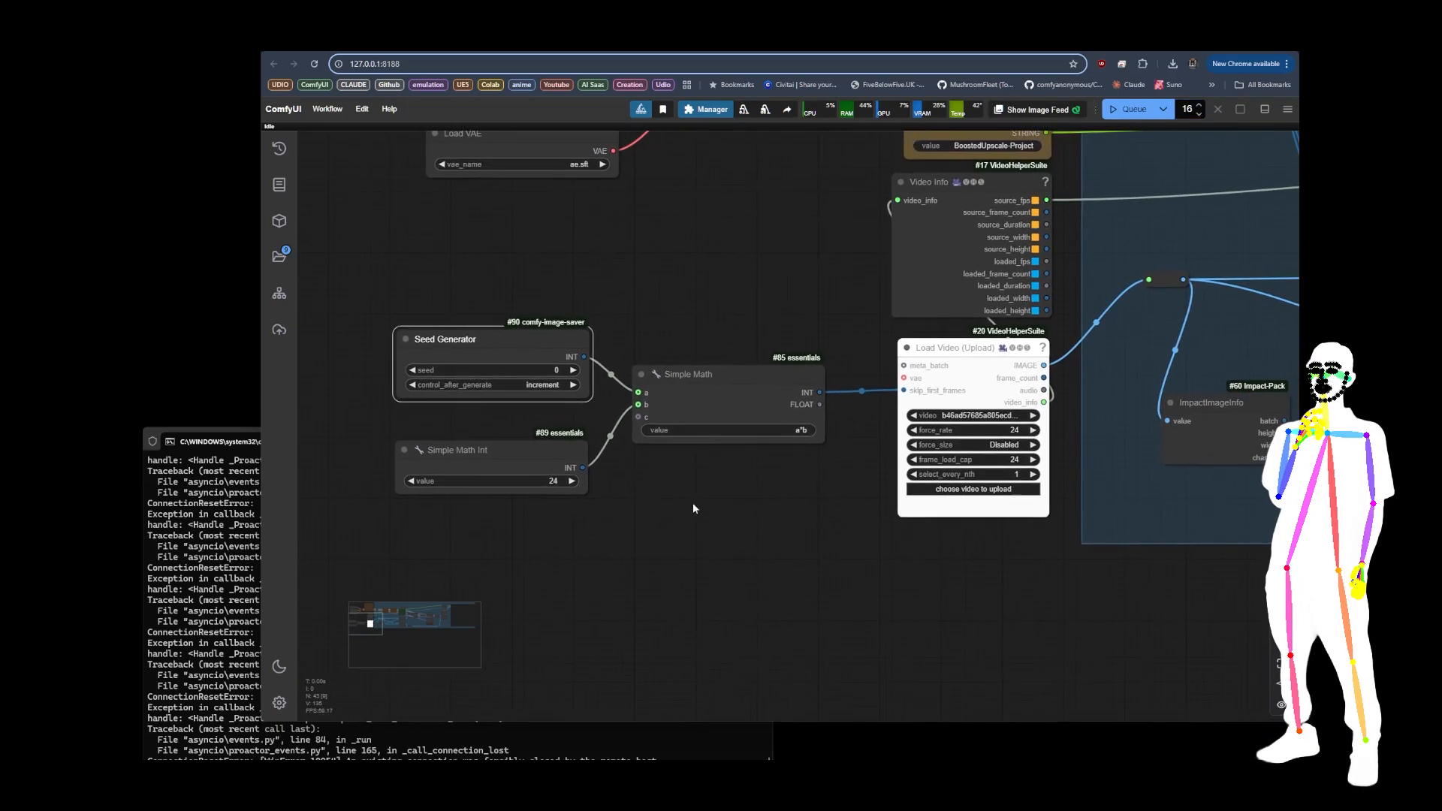
drag(417, 268, 762, 585)
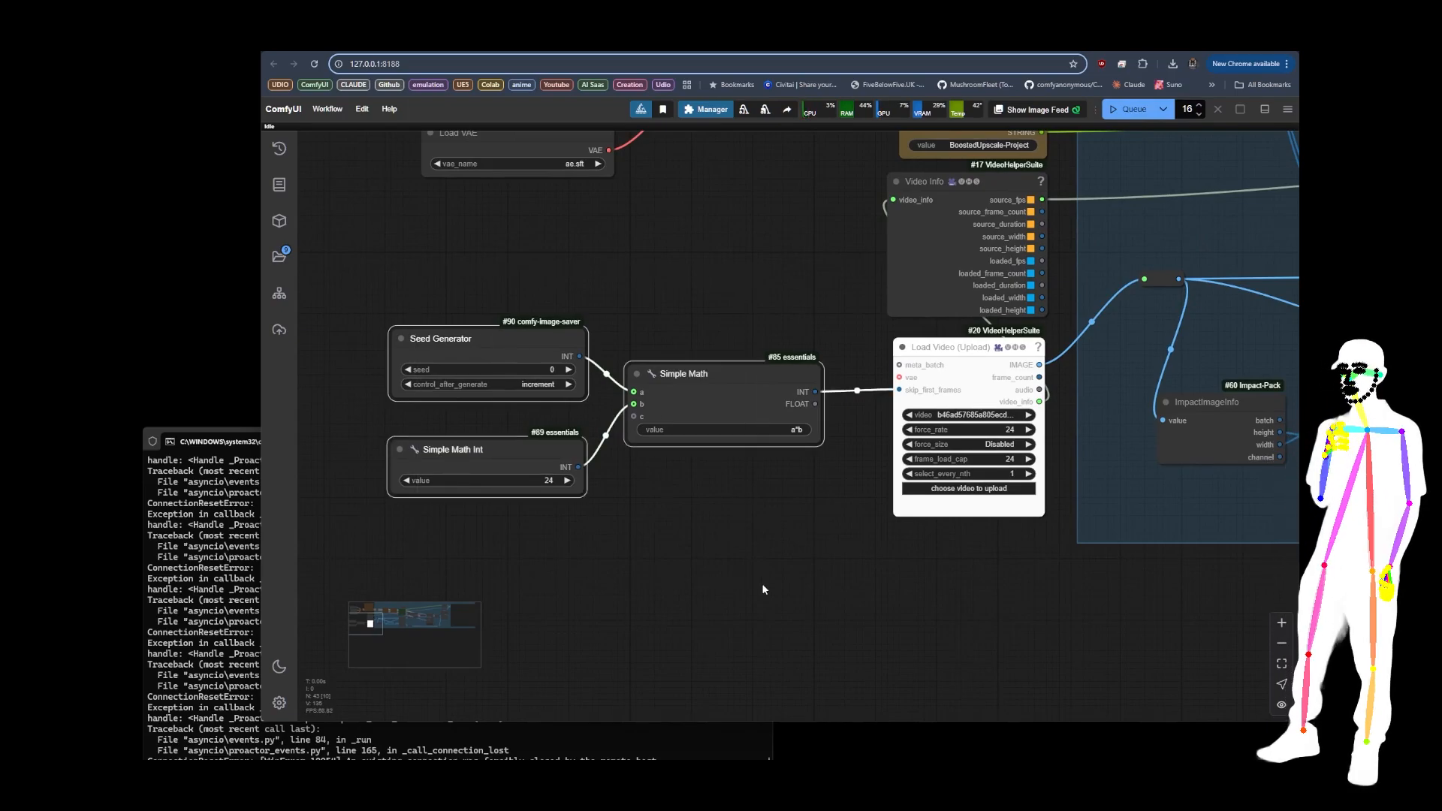
key(Delete)
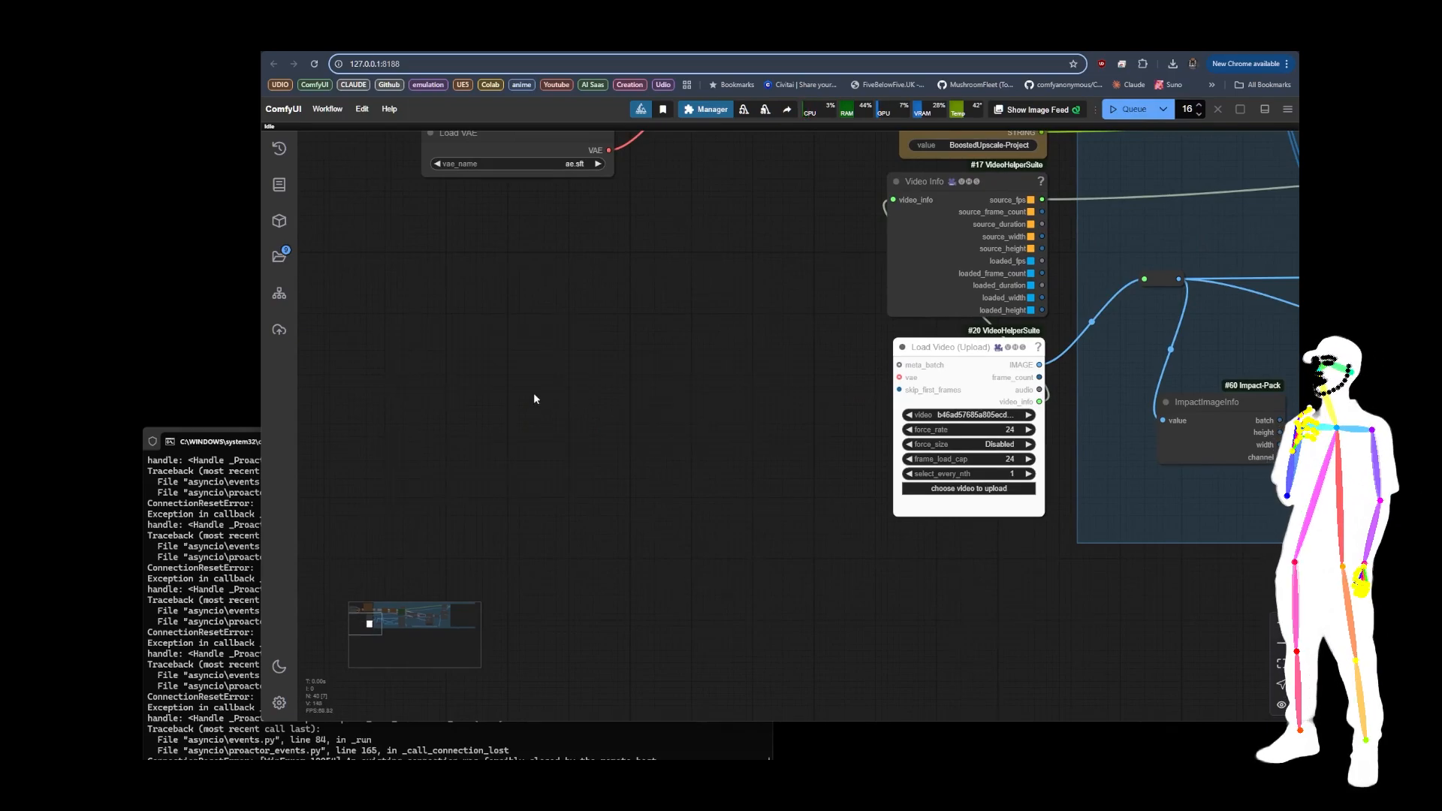
Step: Switch to the open workflow whose project name is GridGlitch, at its audio and video loading nodes
click(406, 42)
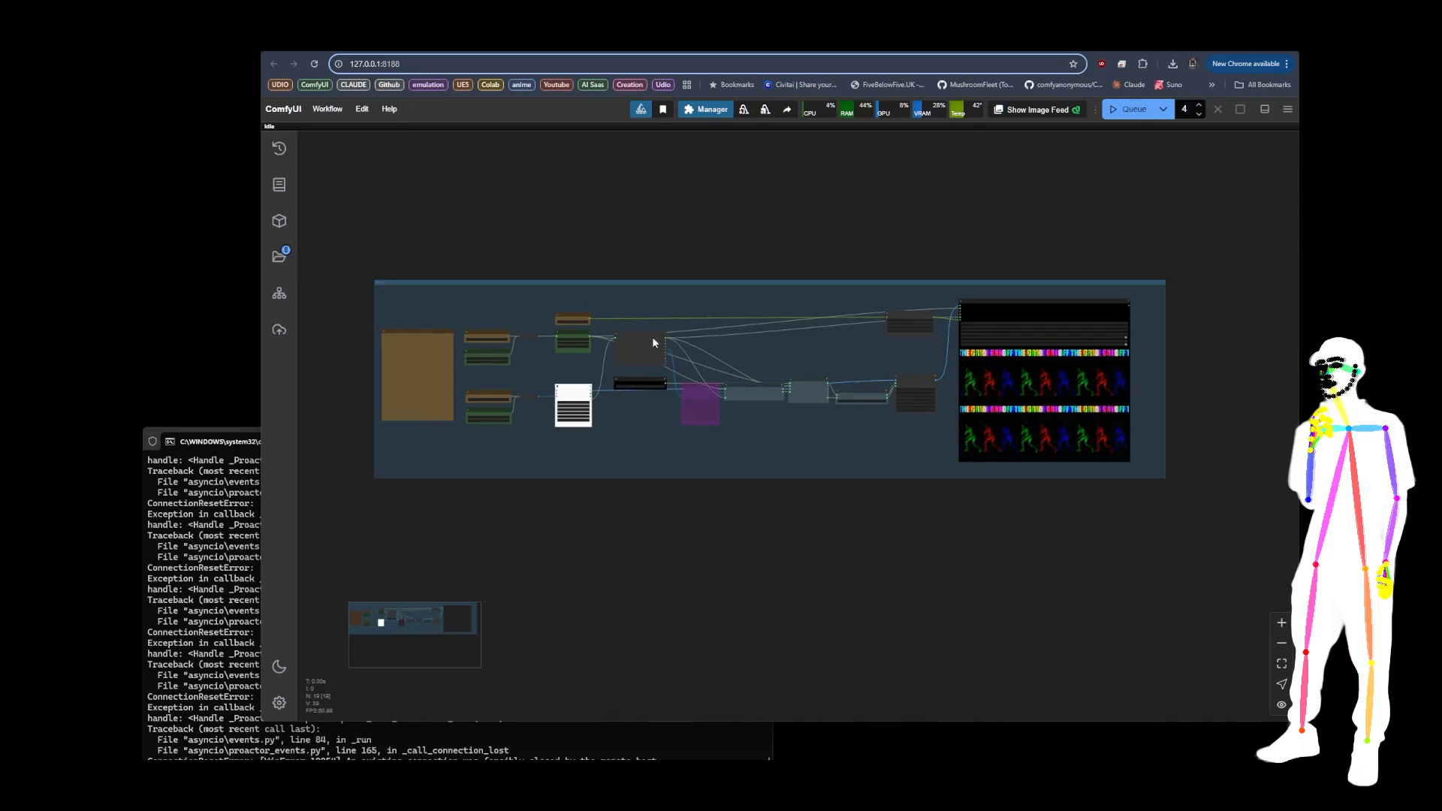
scroll(471, 347, up, 10)
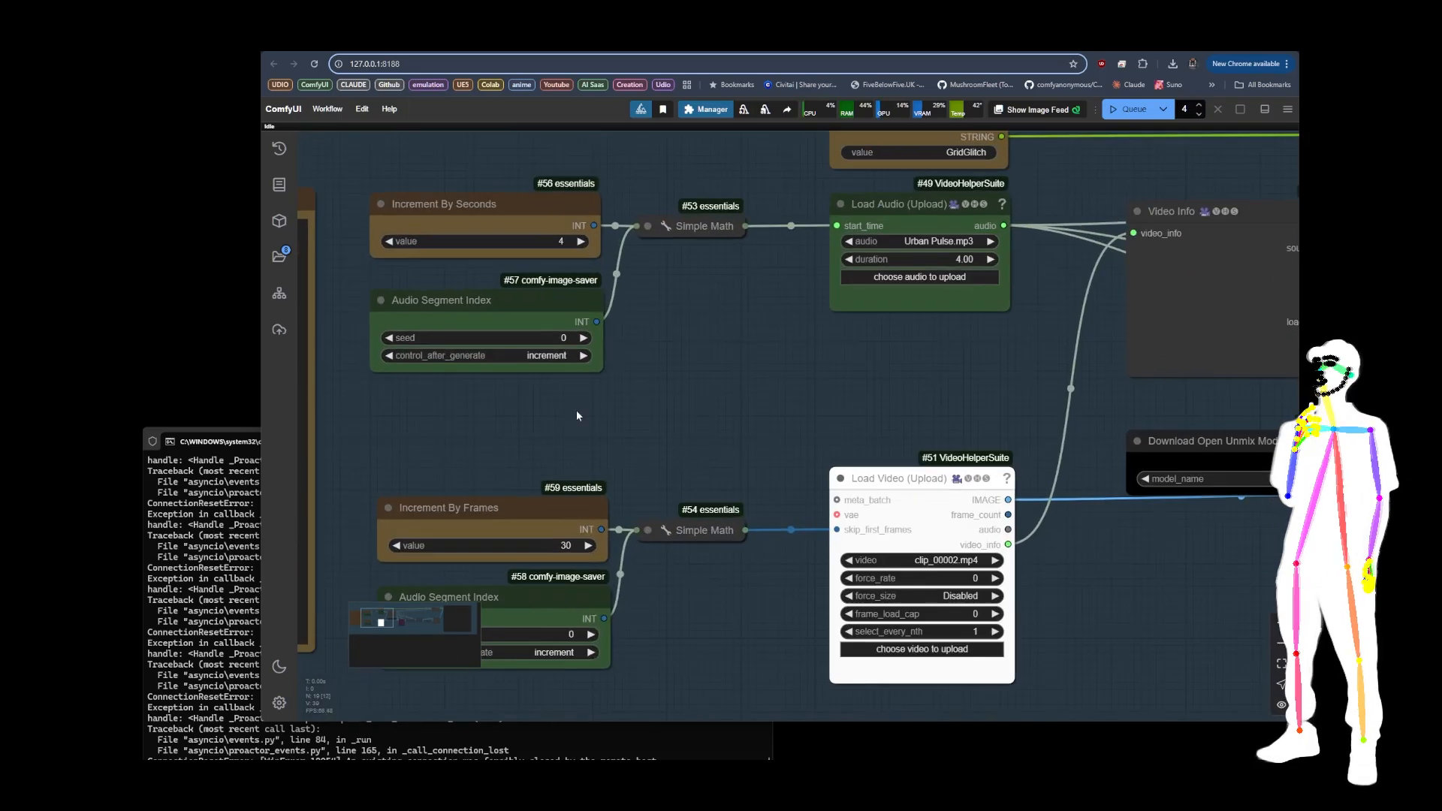
scroll(589, 346, down, 2)
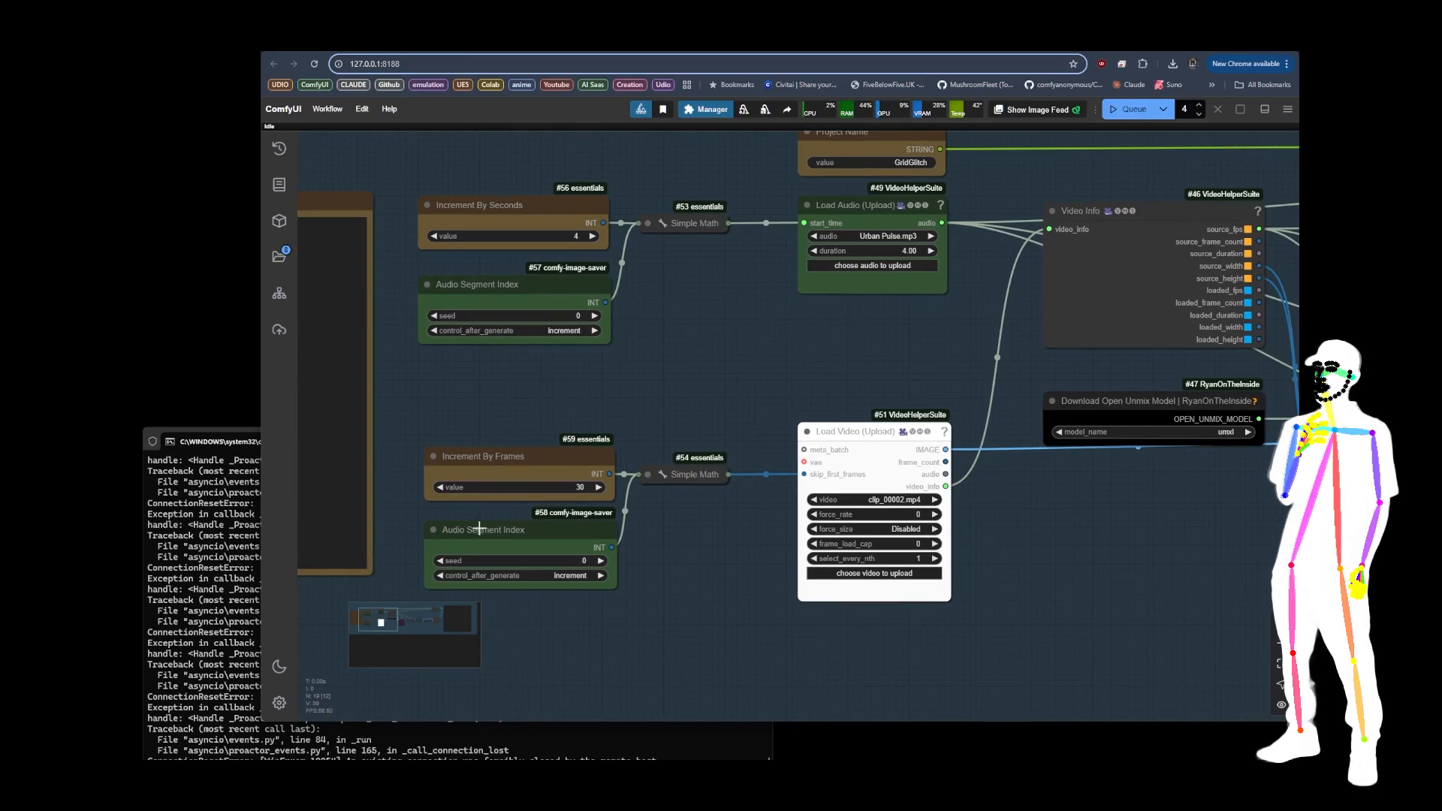
Step: Examine the Increment By Seconds, Increment By Frames and Audio Segment Index nodes and the Load Audio and Load Video nodes they drive
click(528, 456)
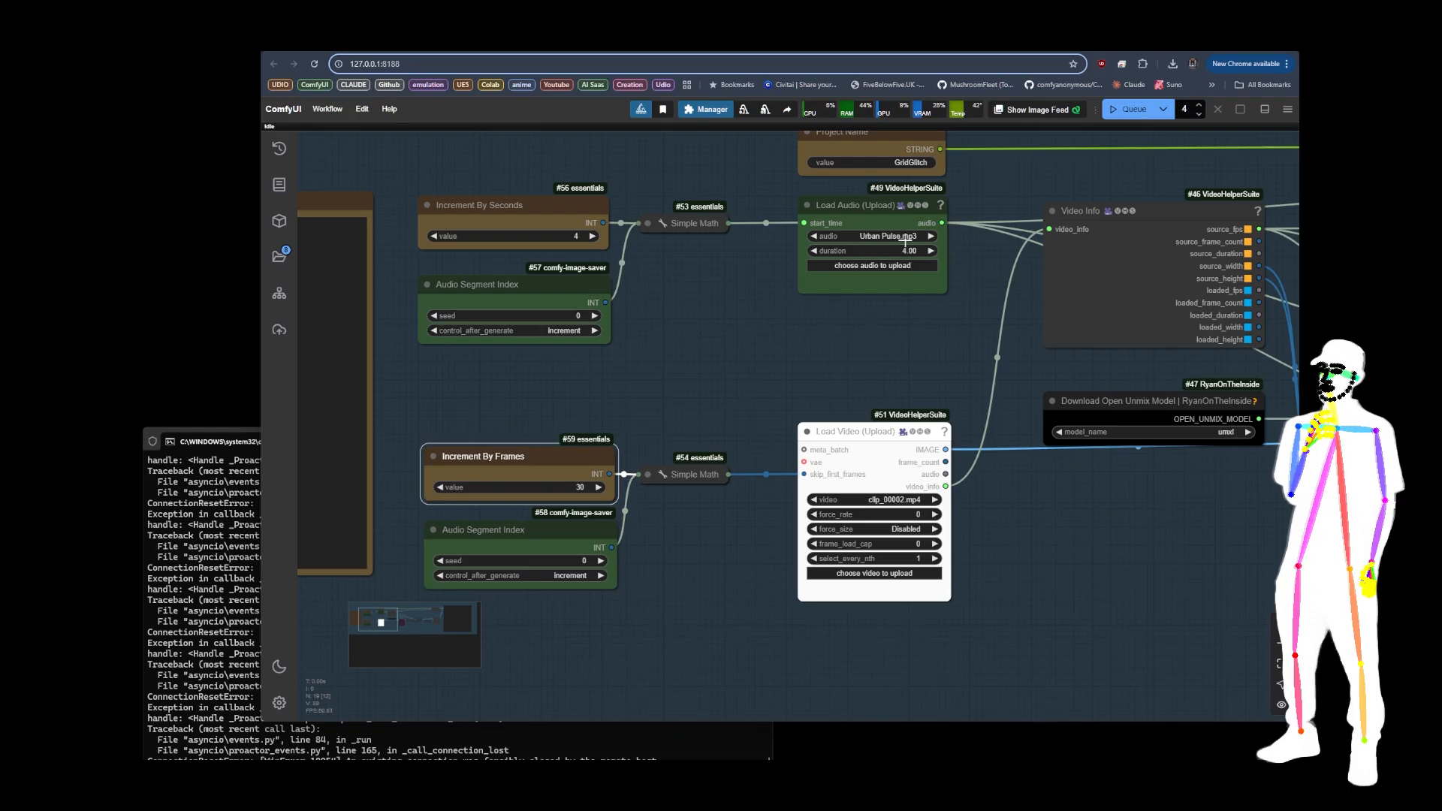
click(517, 208)
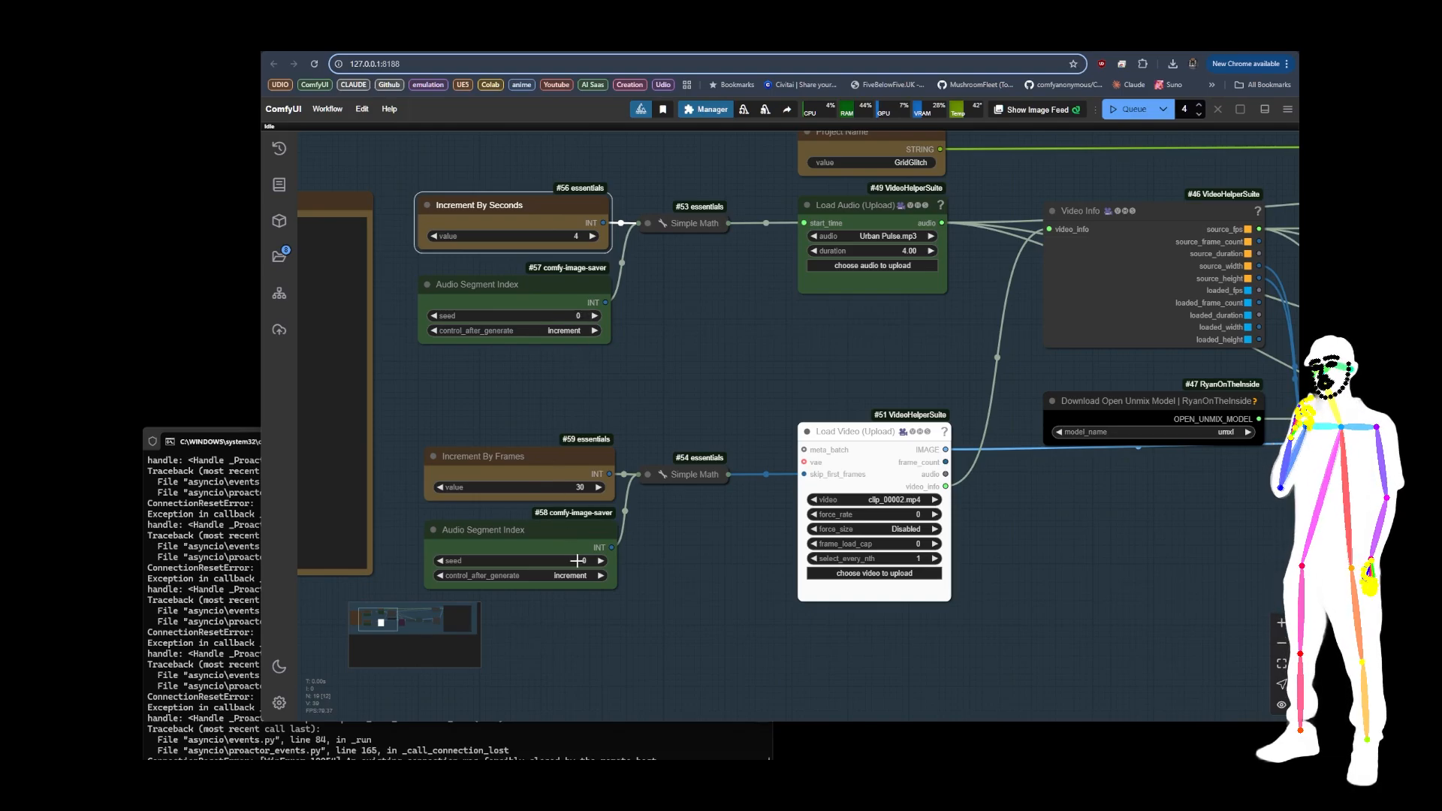
click(488, 290)
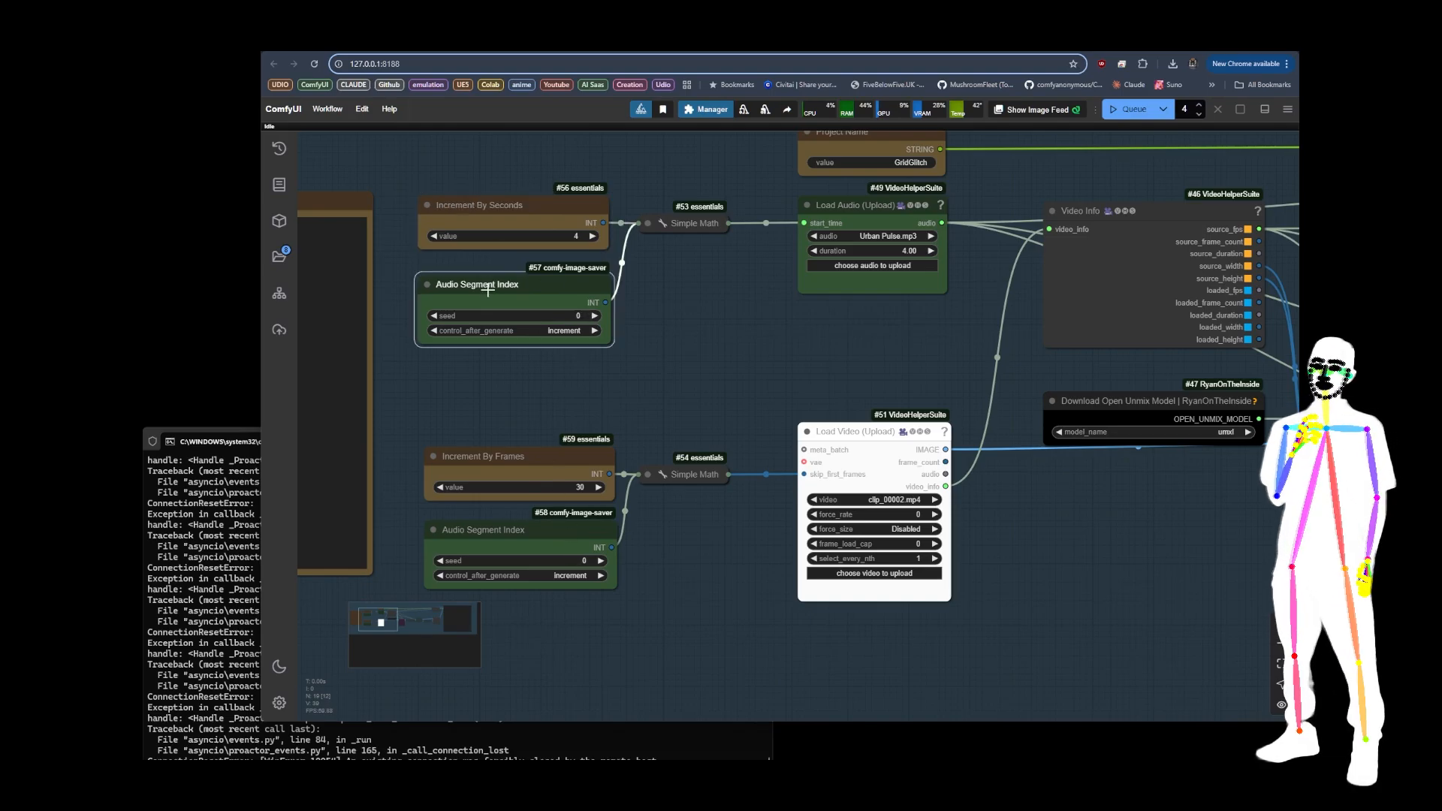
click(562, 545)
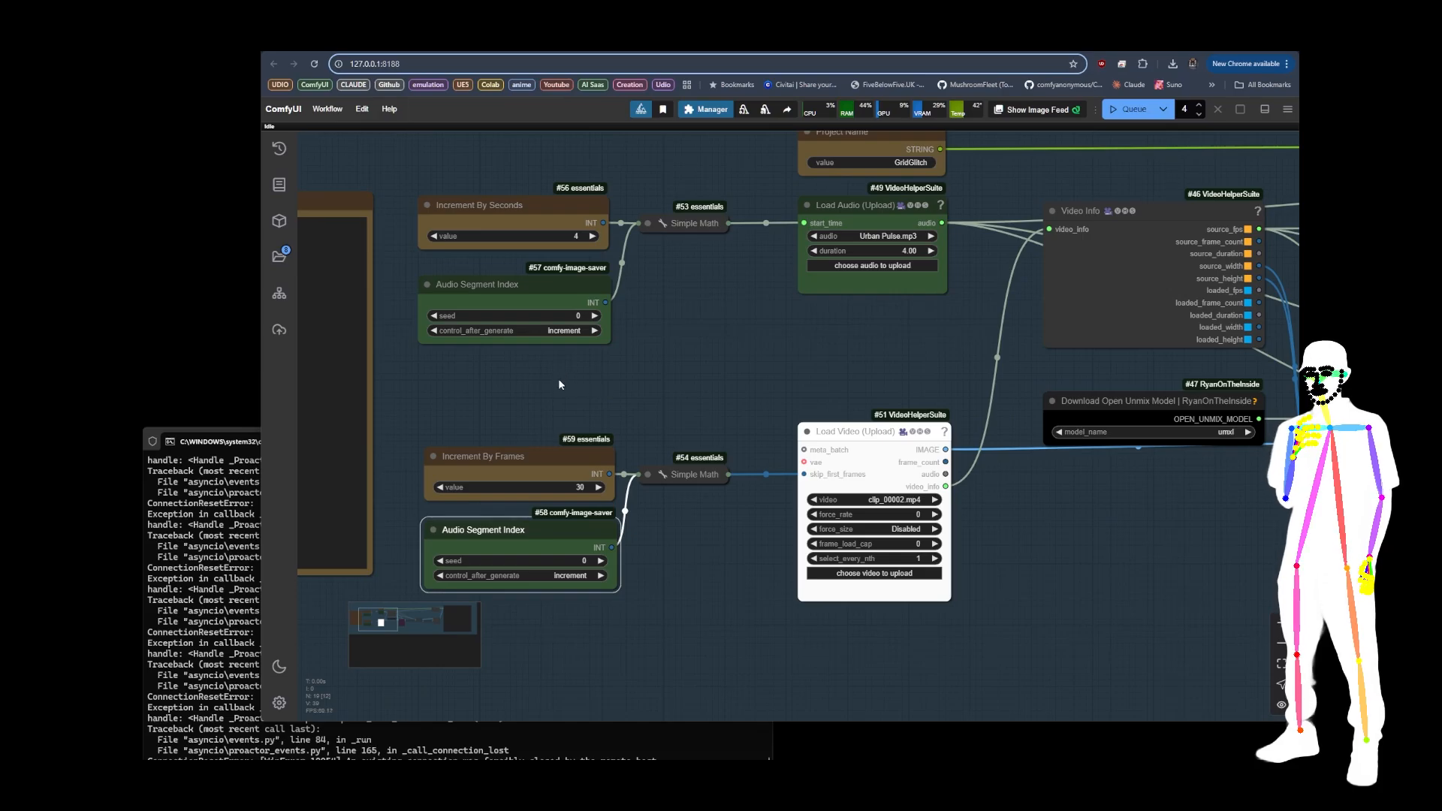
click(537, 303)
click(548, 214)
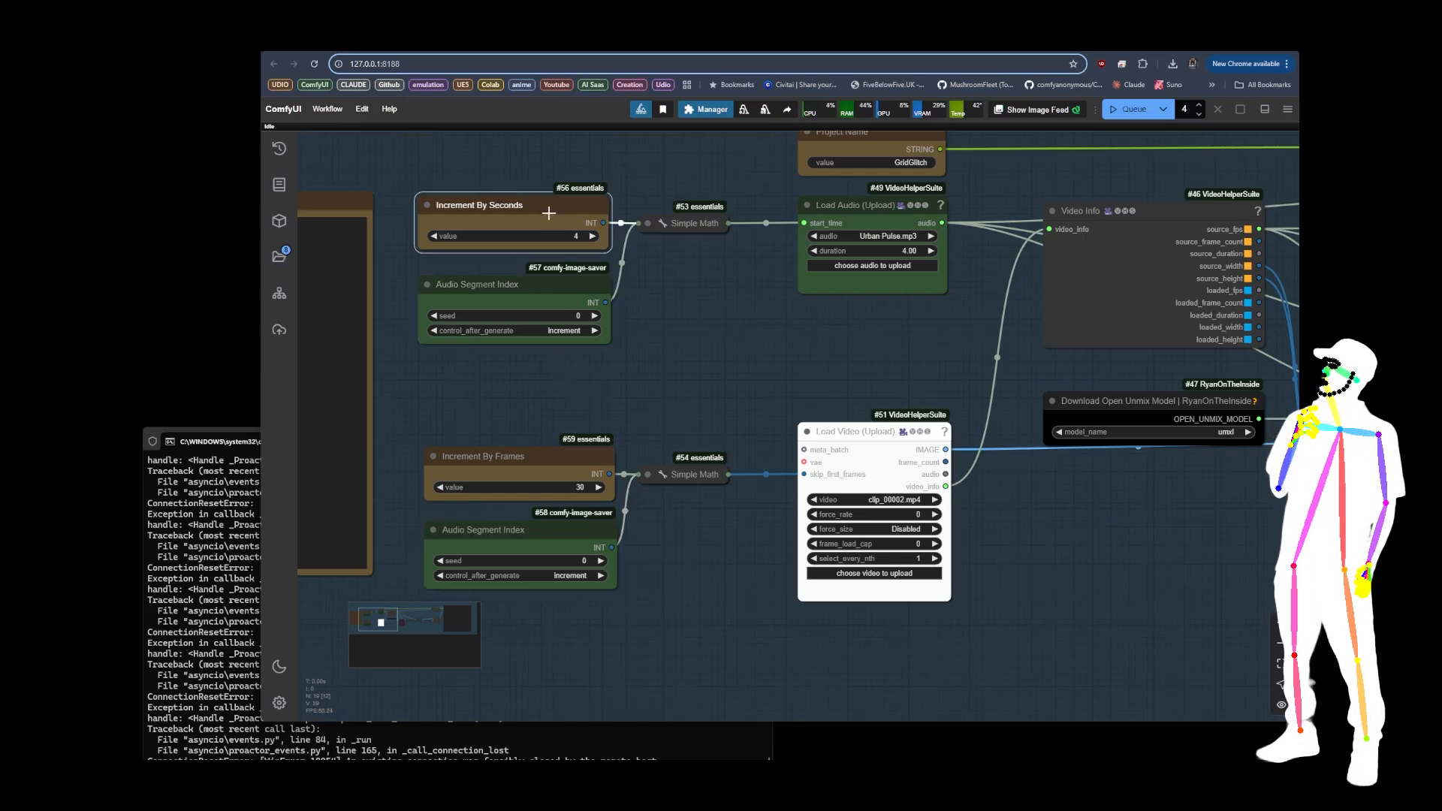
click(584, 406)
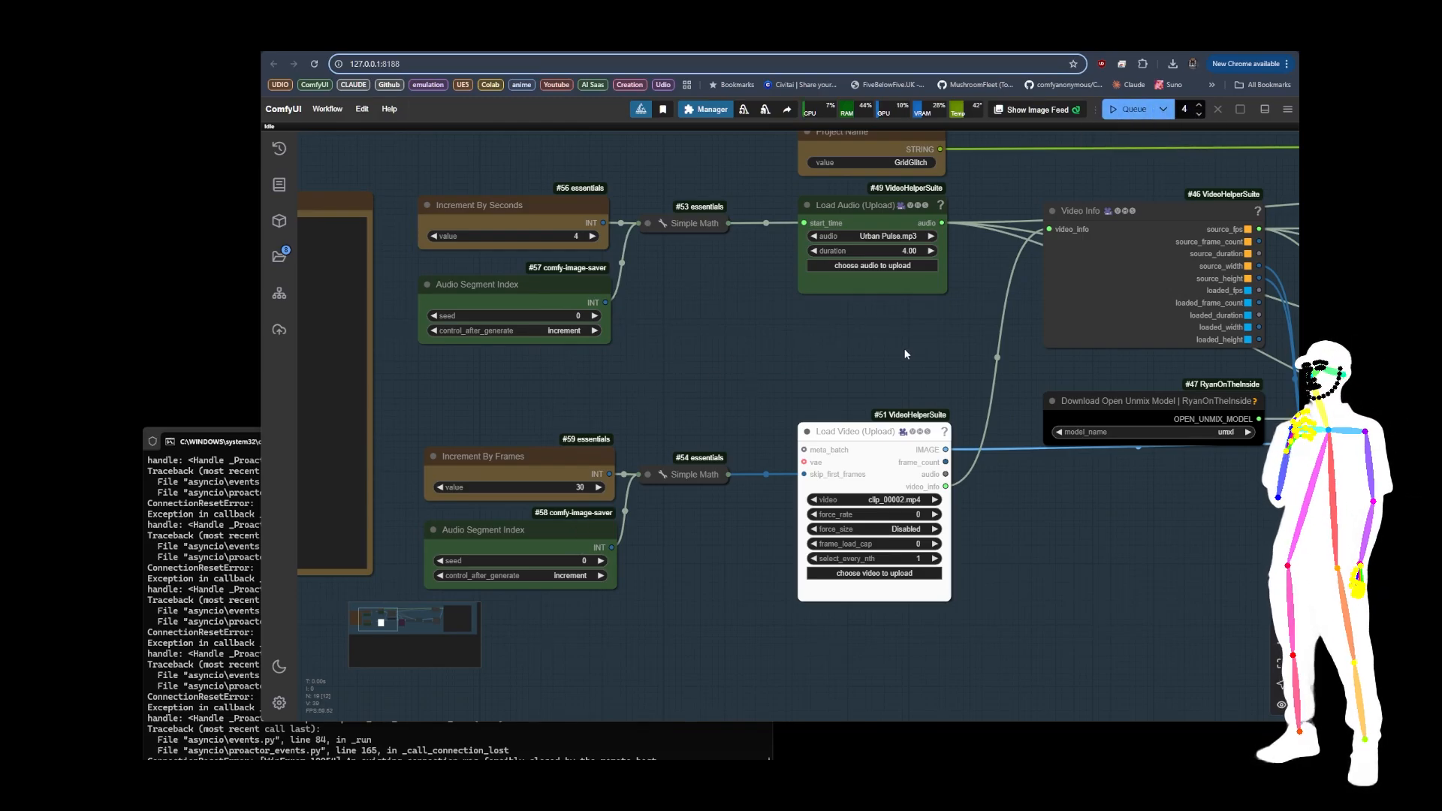
click(882, 461)
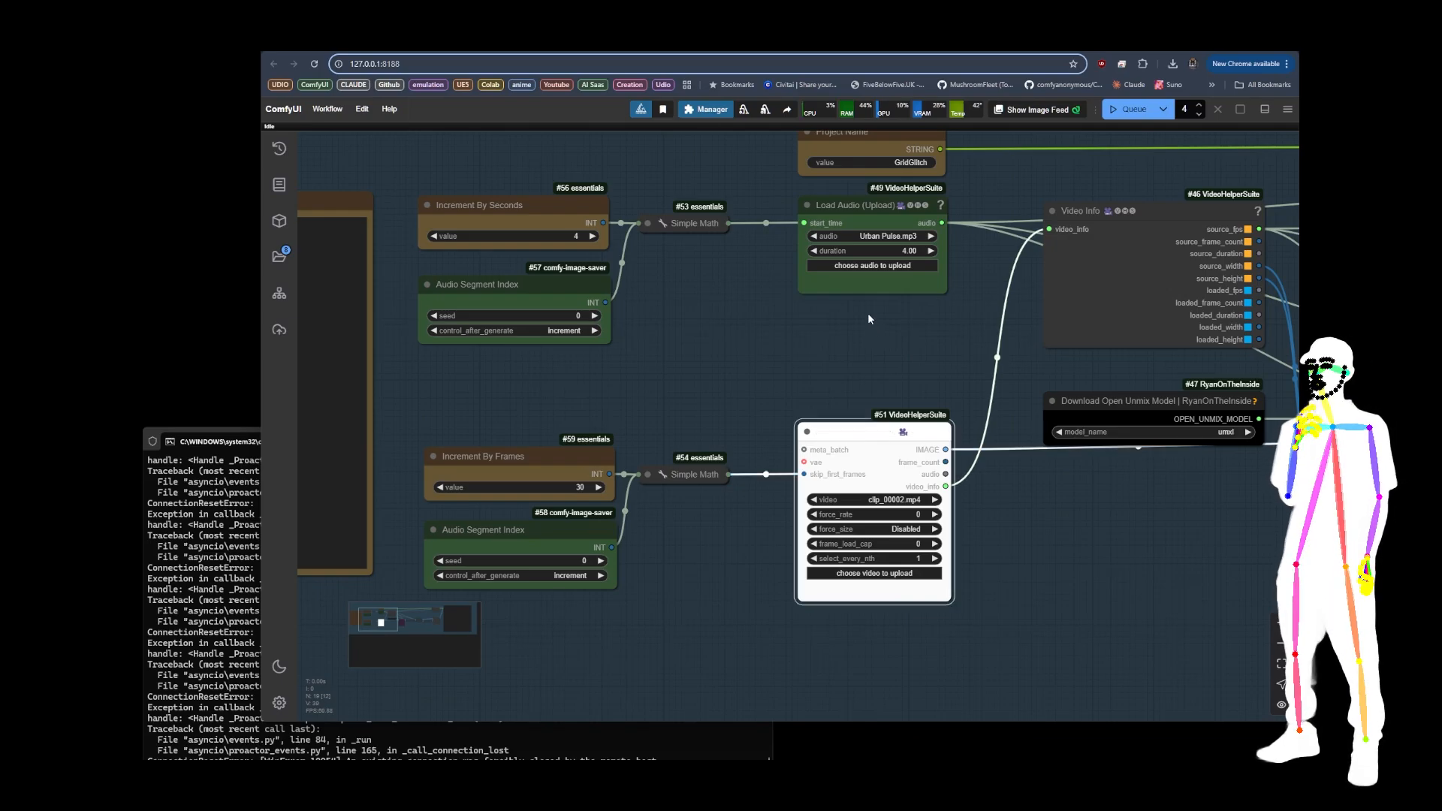
click(888, 211)
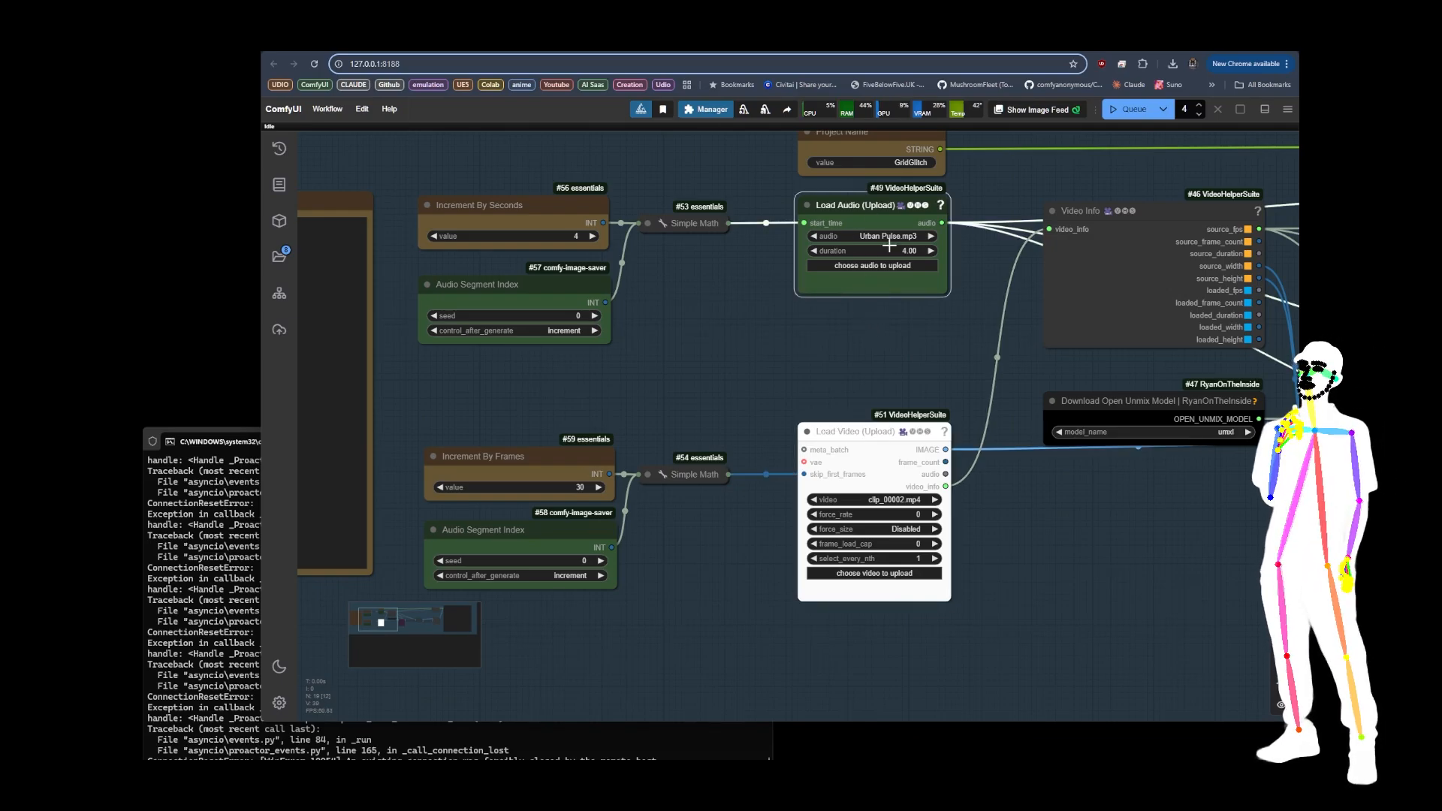
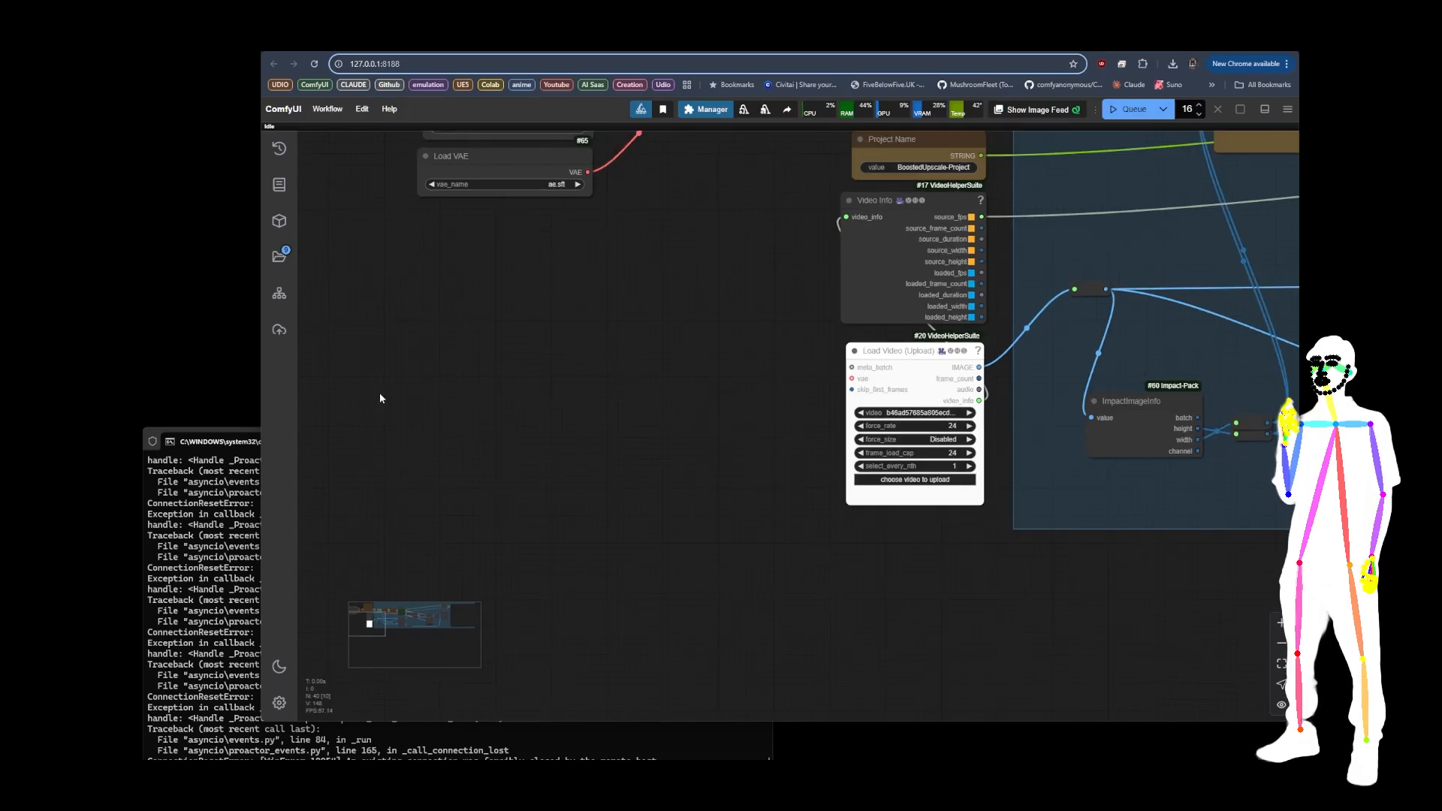
Step: Convert the Load Video (Upload) node's skip_first_frames input back to a widget and set it to 0
drag(712, 419, 499, 412)
scroll(518, 409, up, 4)
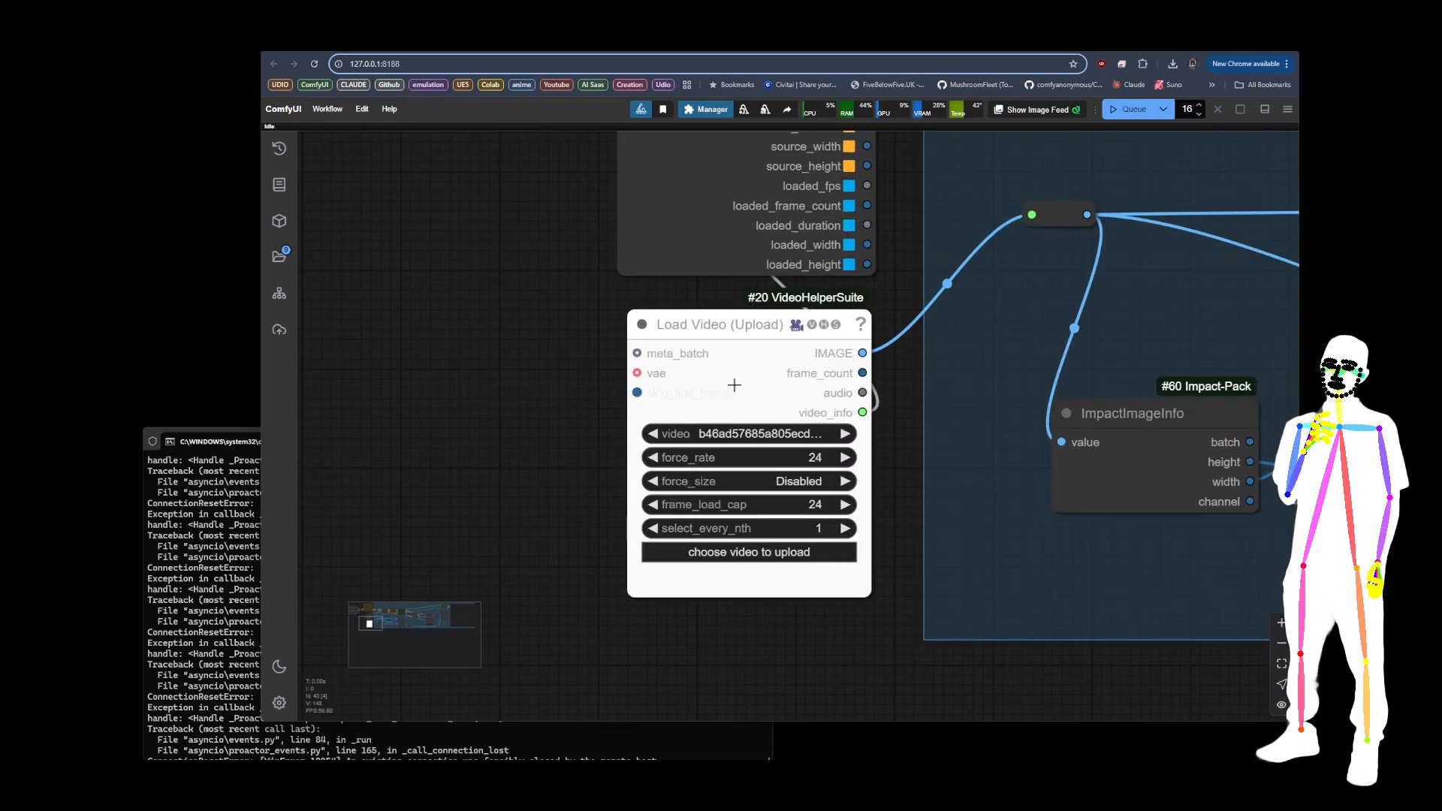
right_click(686, 409)
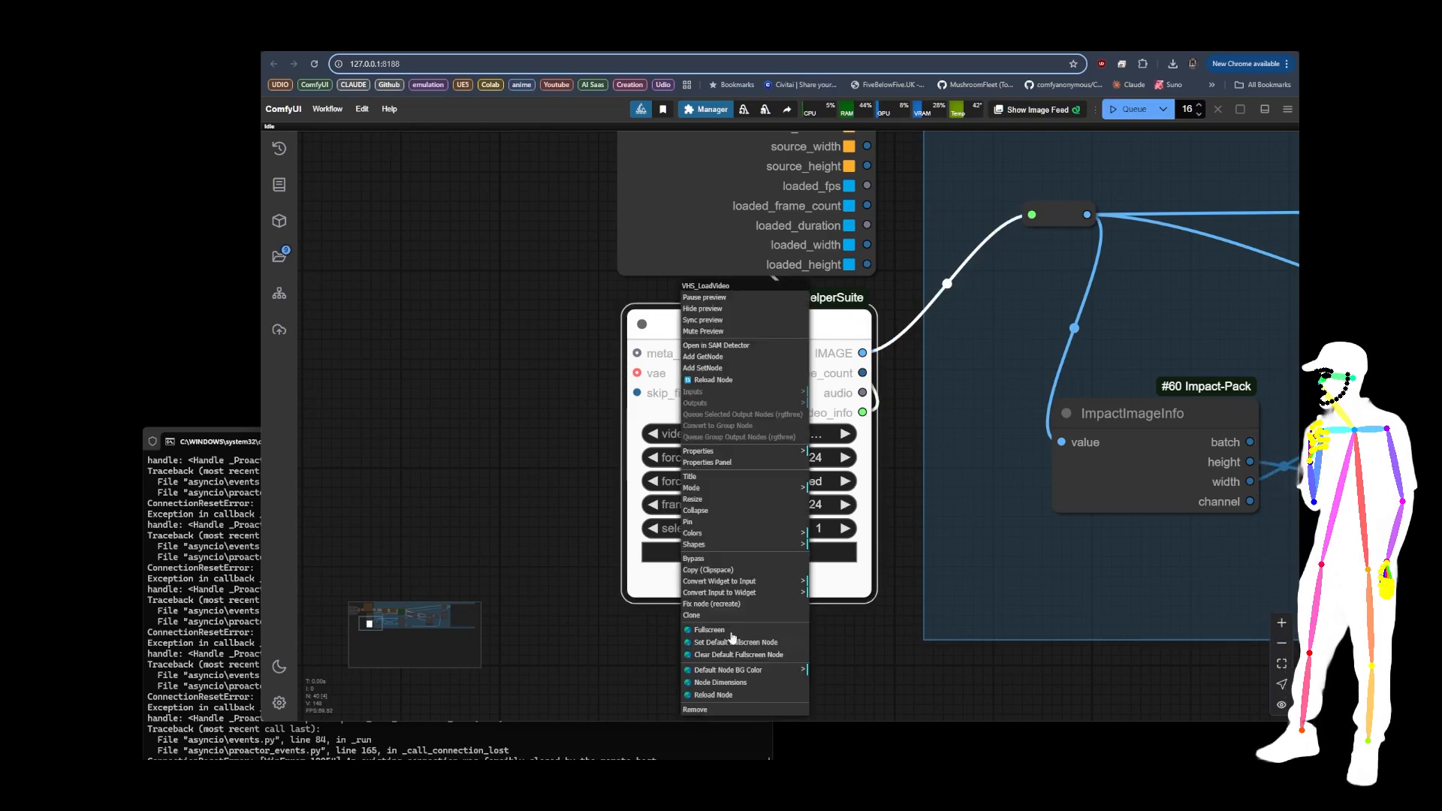
click(739, 593)
click(842, 591)
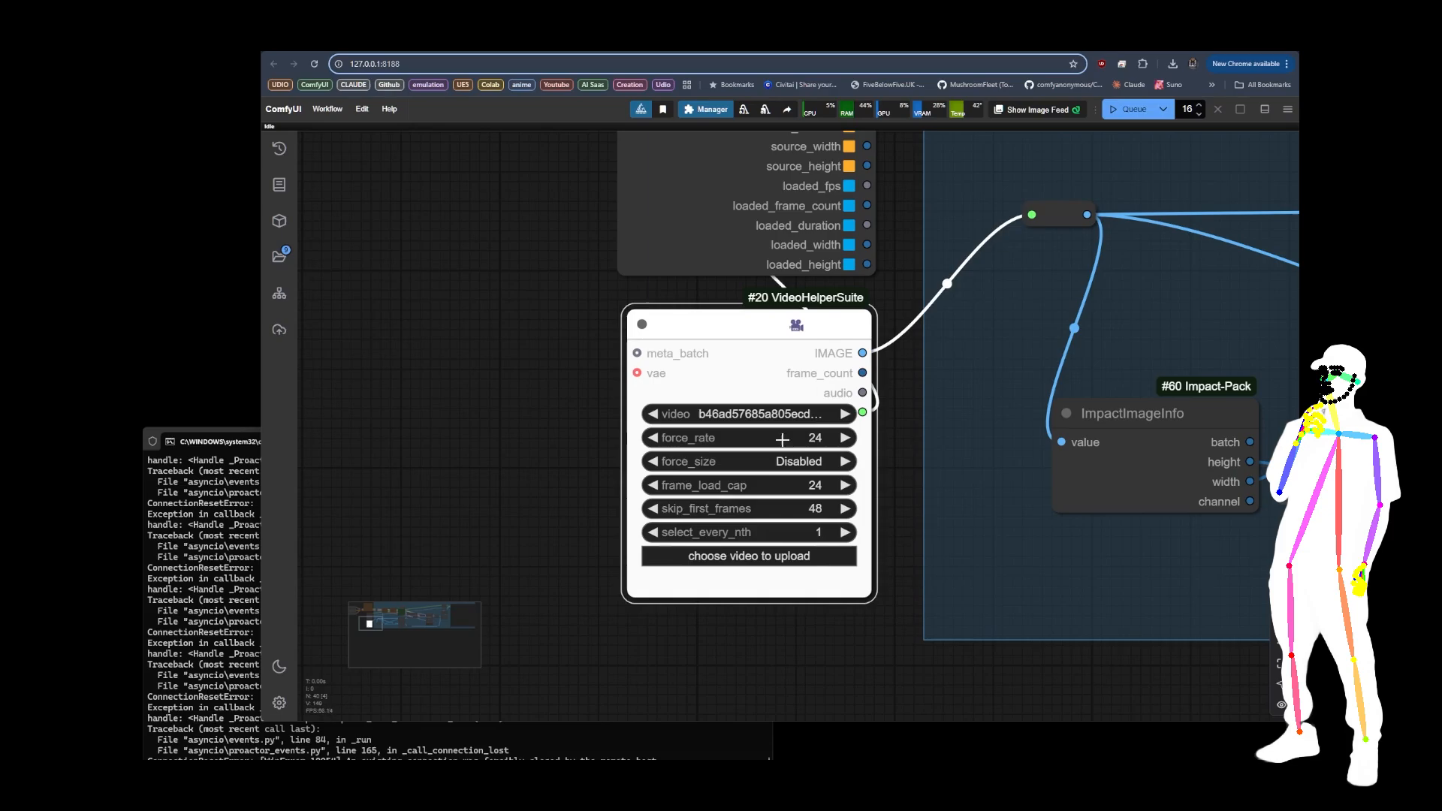
click(817, 509)
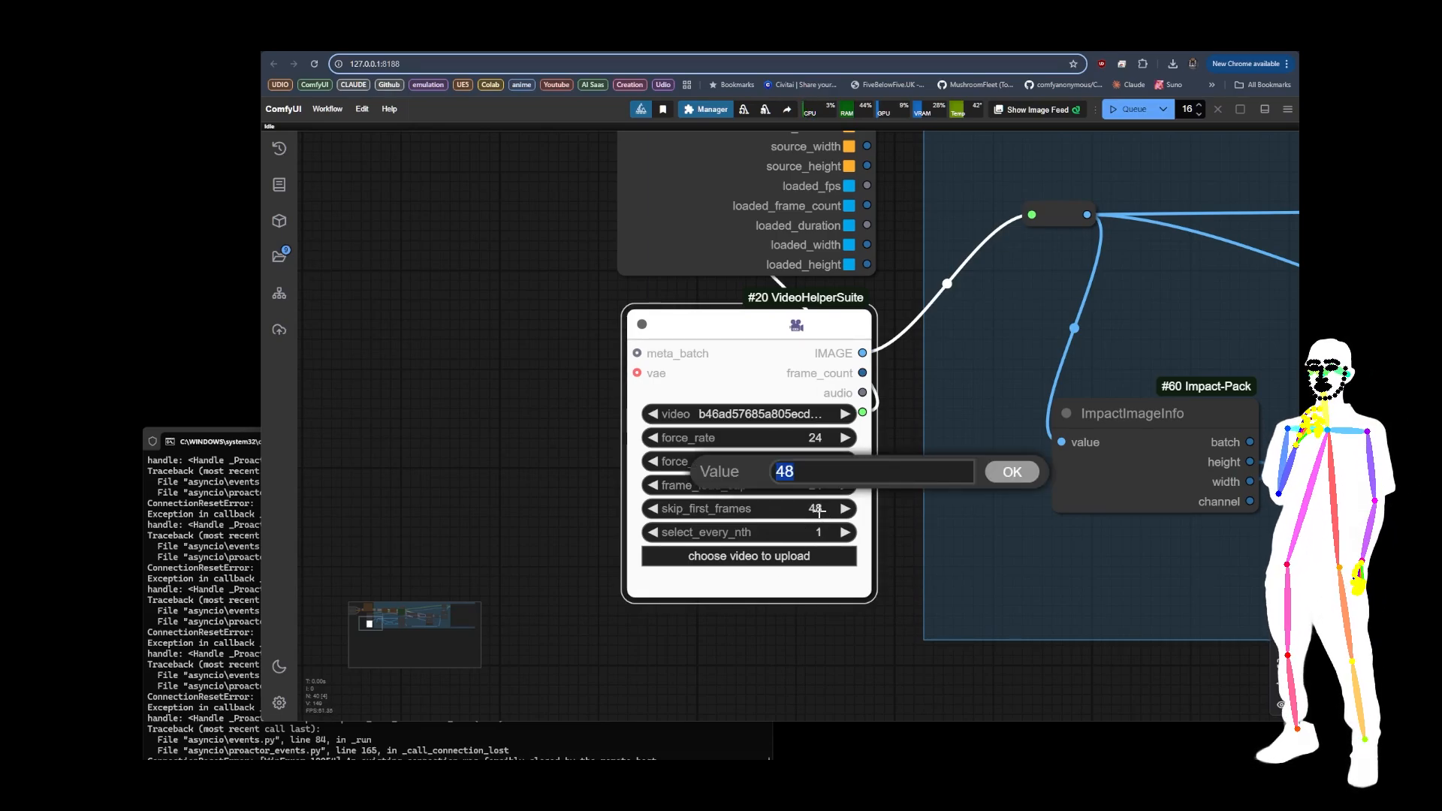
text(0)
key(Return)
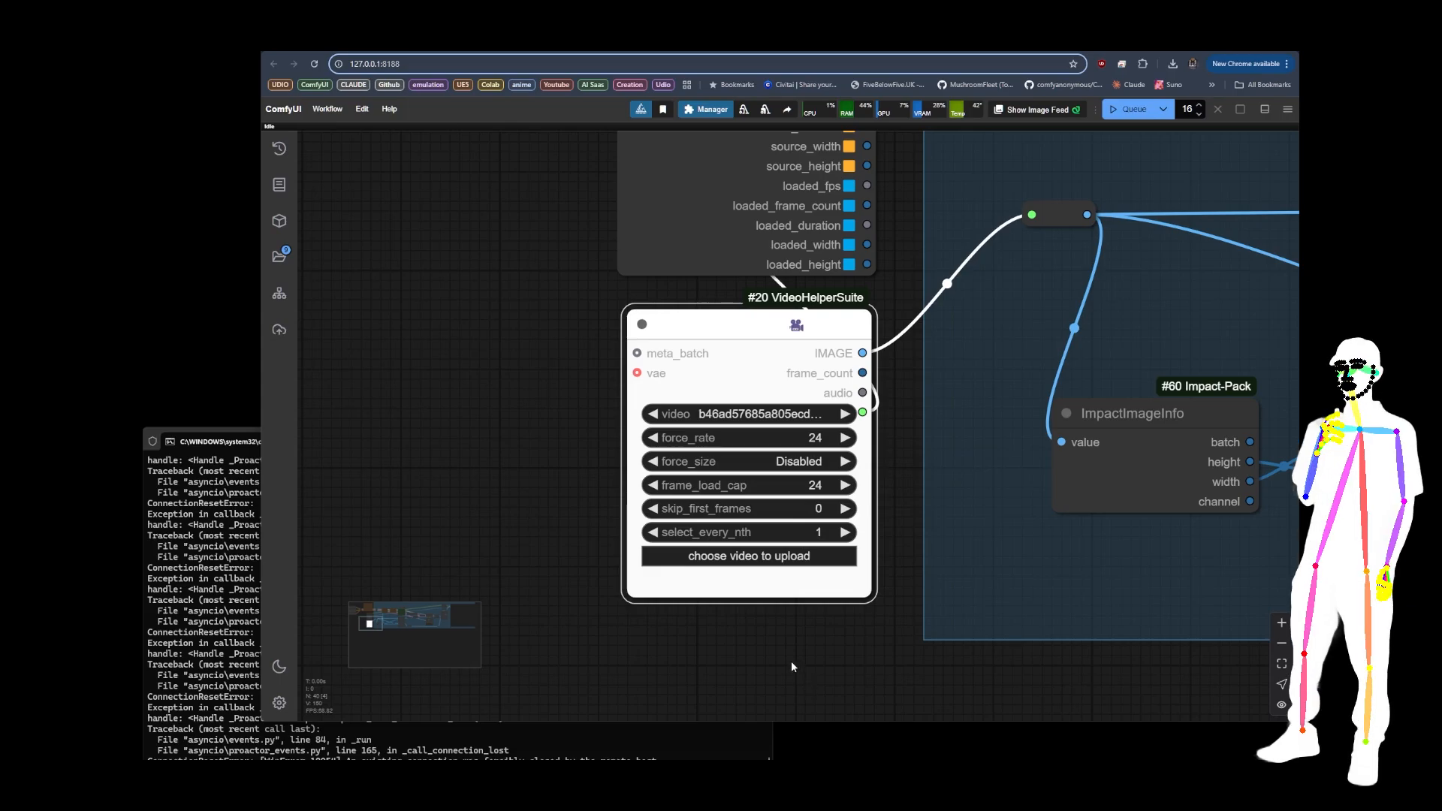
Step: Load the 2x2 workflow file Toda-Tools-VIDEOGRID-2X2-v20.json from the Toda-Tools VideoGrid folder into ComfyUI
scroll(791, 661, down, 5)
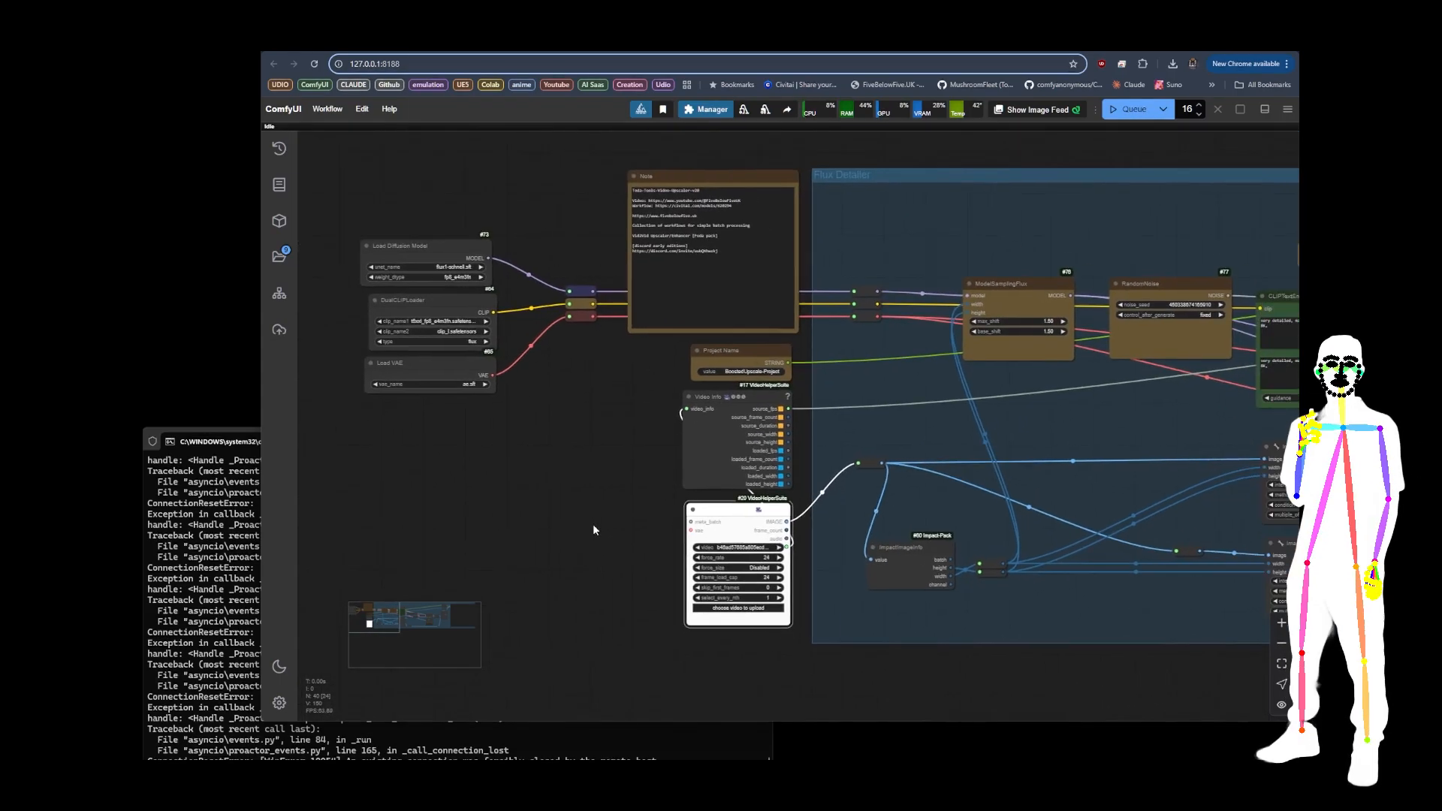
scroll(593, 529, down, 8)
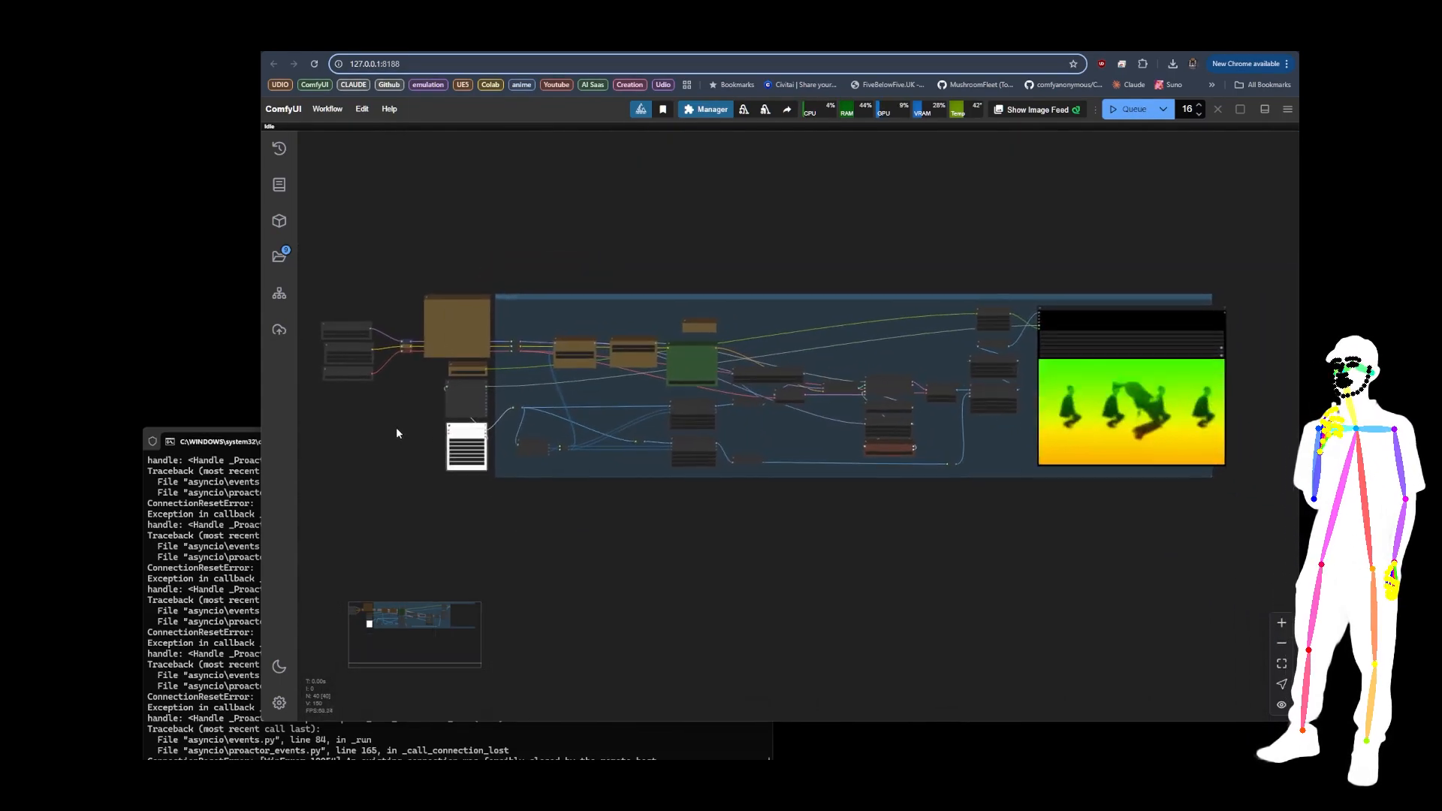
drag(397, 433, 410, 431)
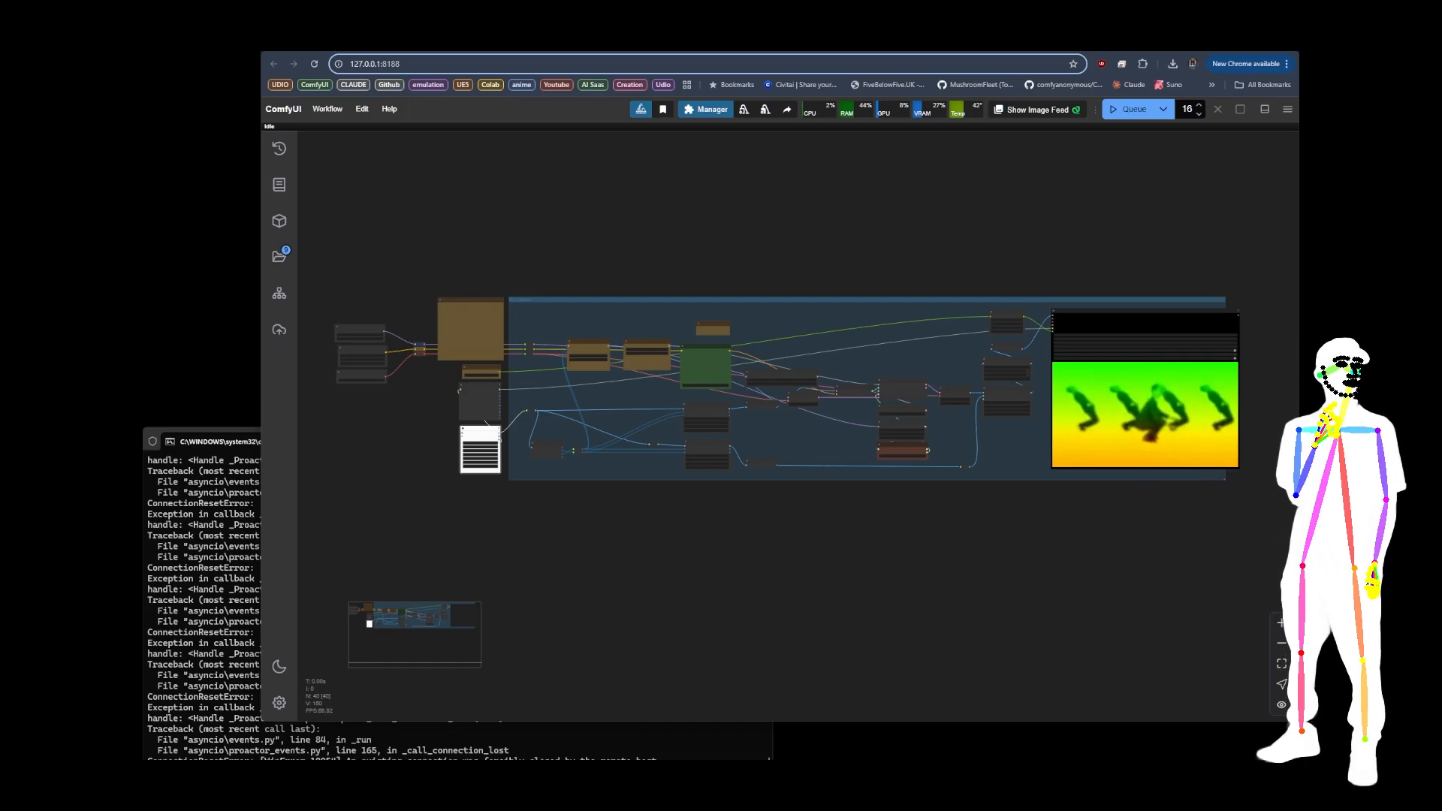
key(alt+Tab)
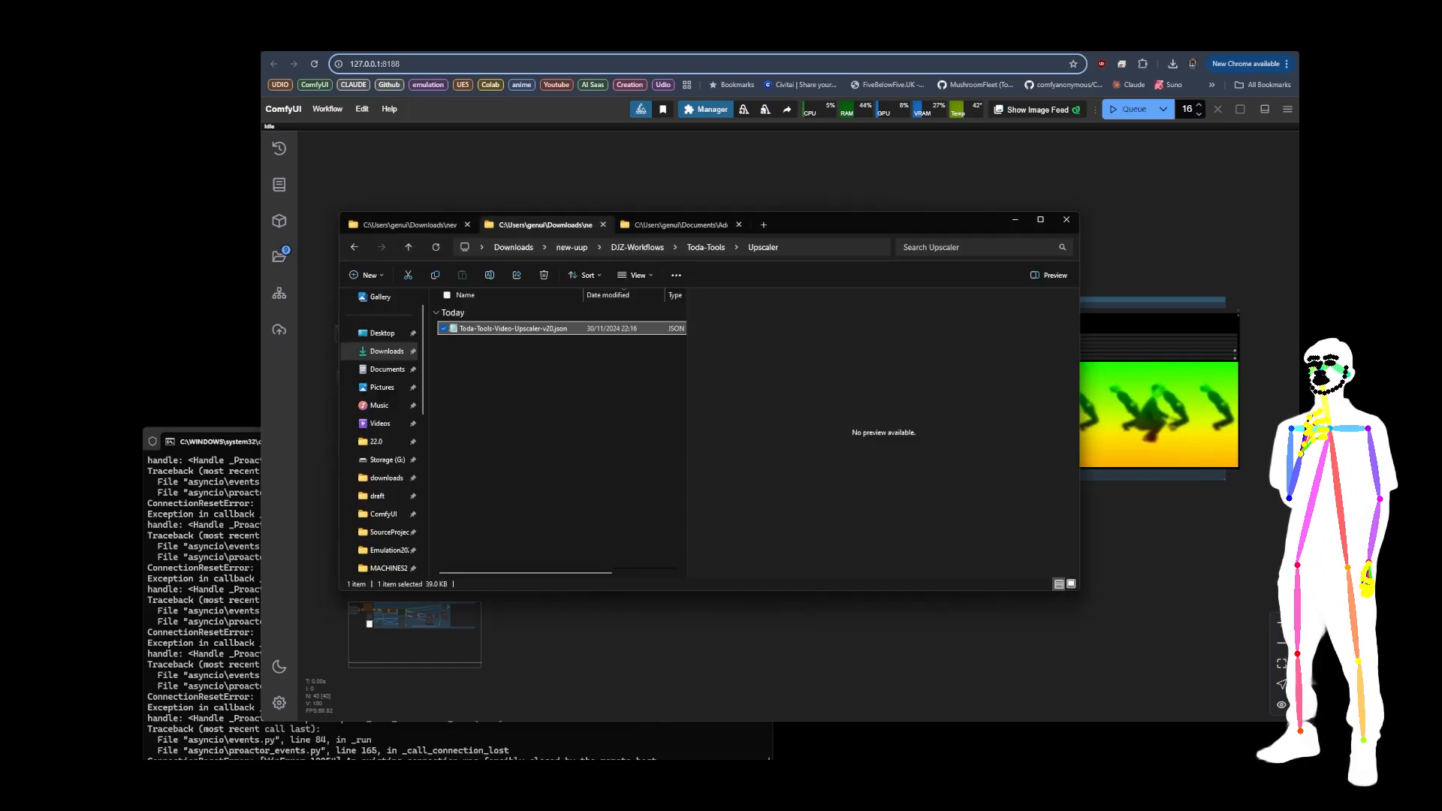
click(706, 247)
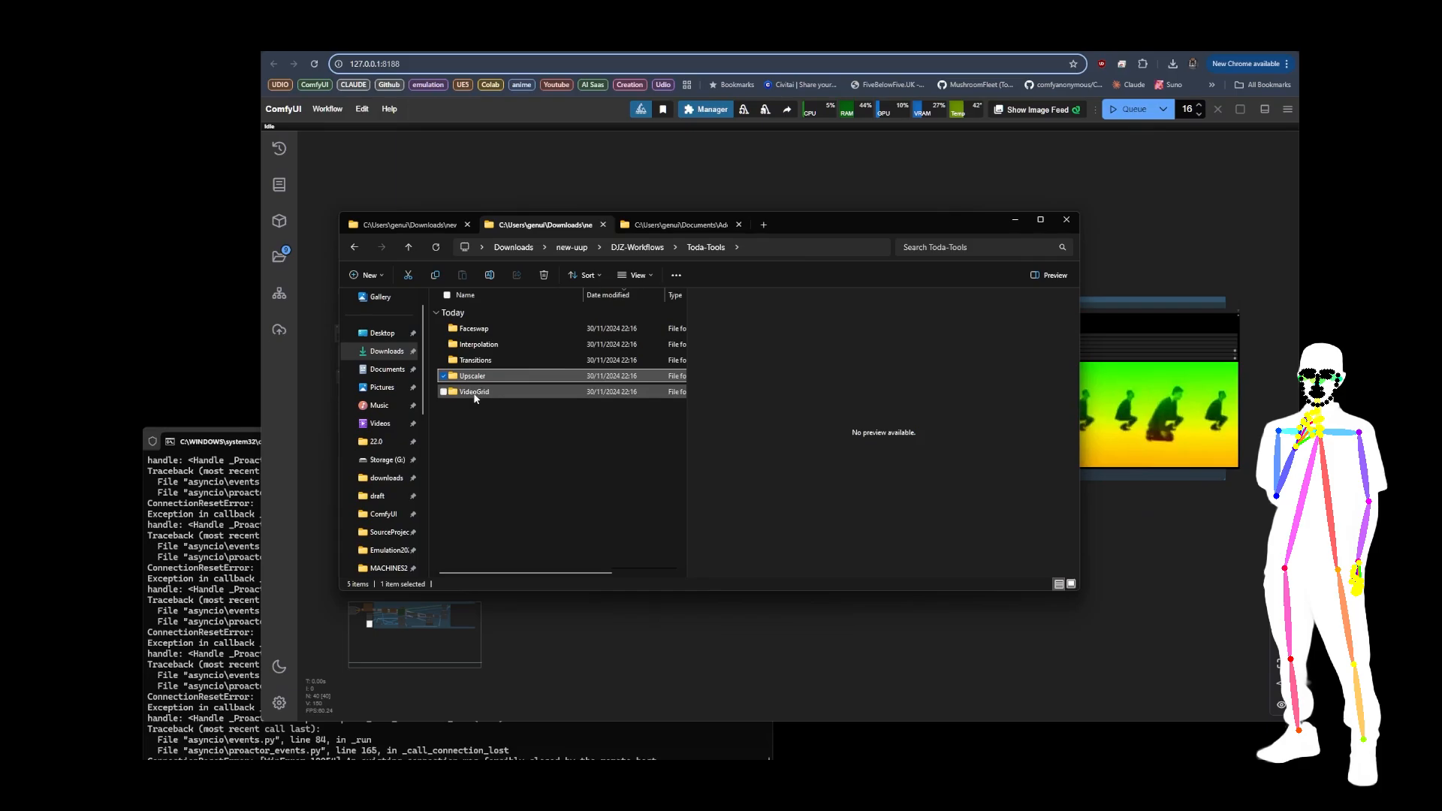
double_click(474, 393)
drag(515, 328, 571, 174)
drag(638, 364, 631, 497)
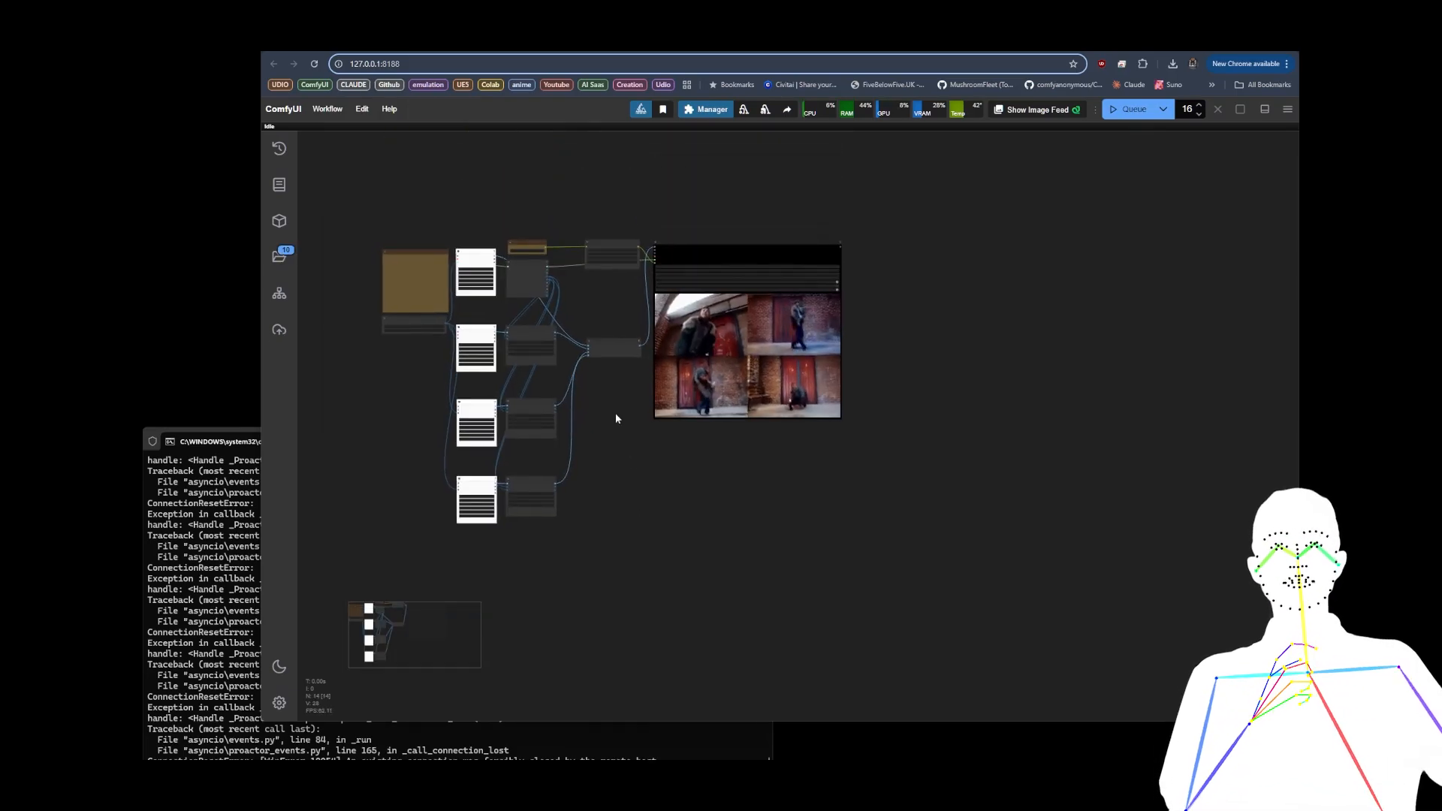
Step: Examine the 2x2 grid's combined video preview, the Image Grid Composite 2x2 node, and the video loaders and Image Resize nodes feeding it
scroll(583, 302, up, 6)
scroll(960, 305, up, 5)
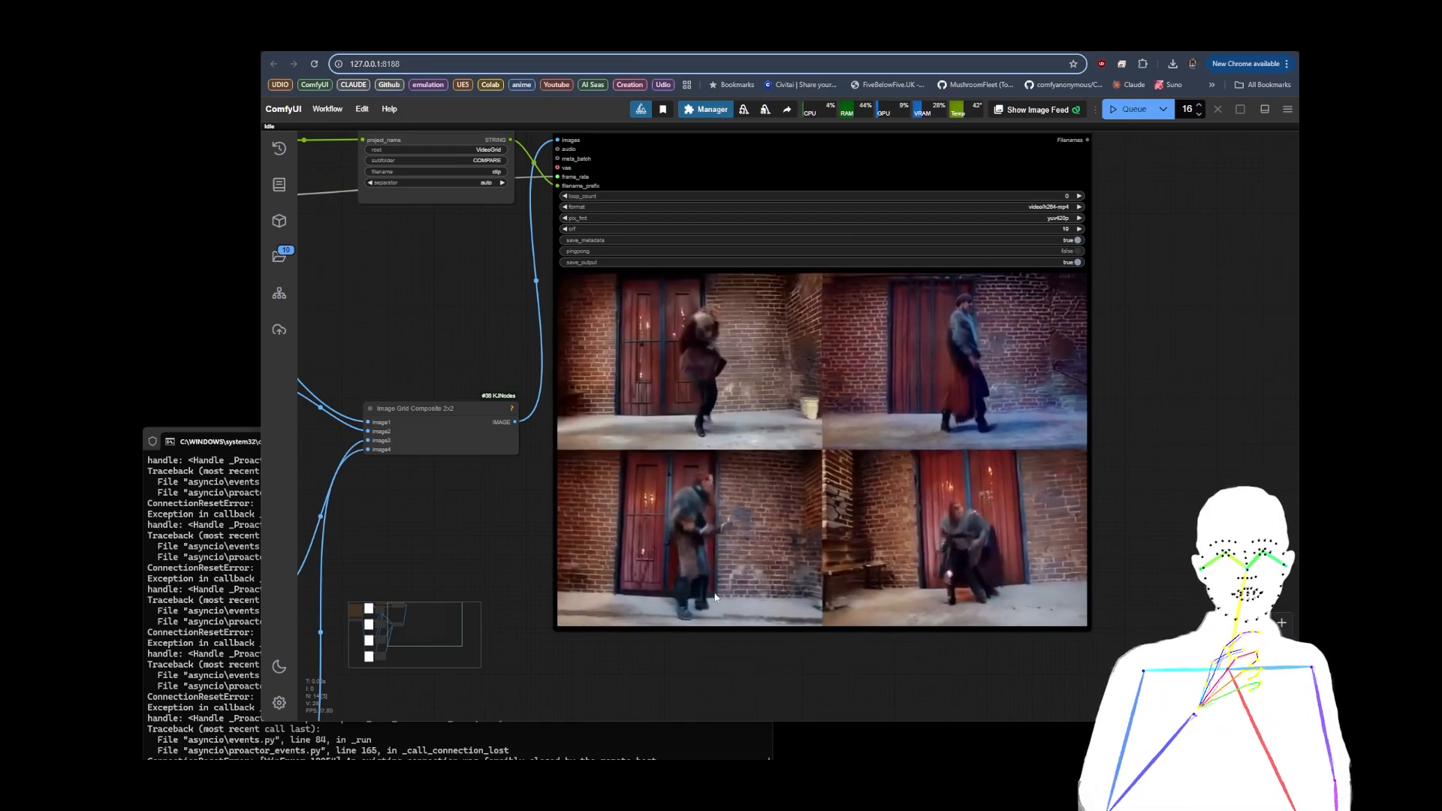
scroll(1193, 449, down, 4)
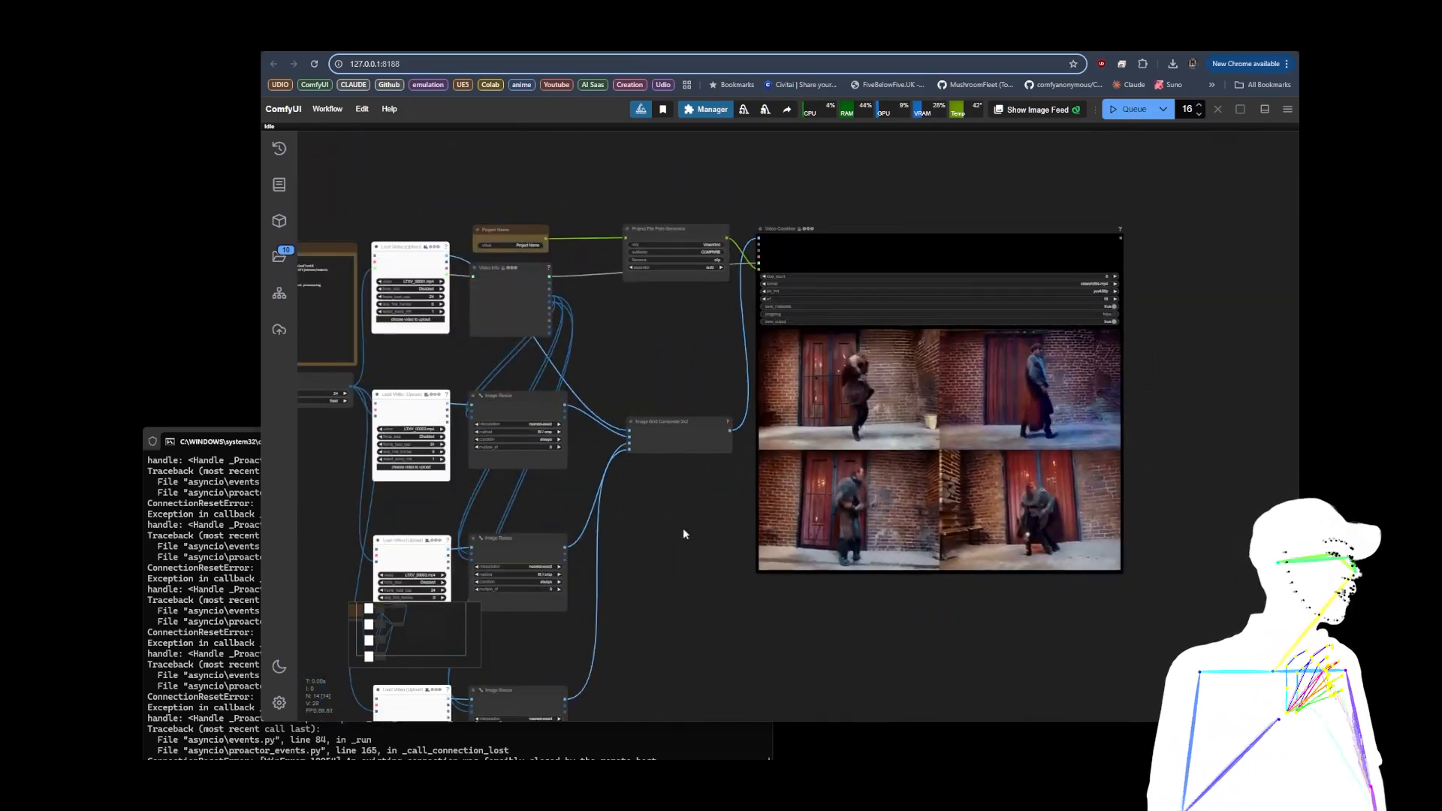
drag(682, 528, 765, 468)
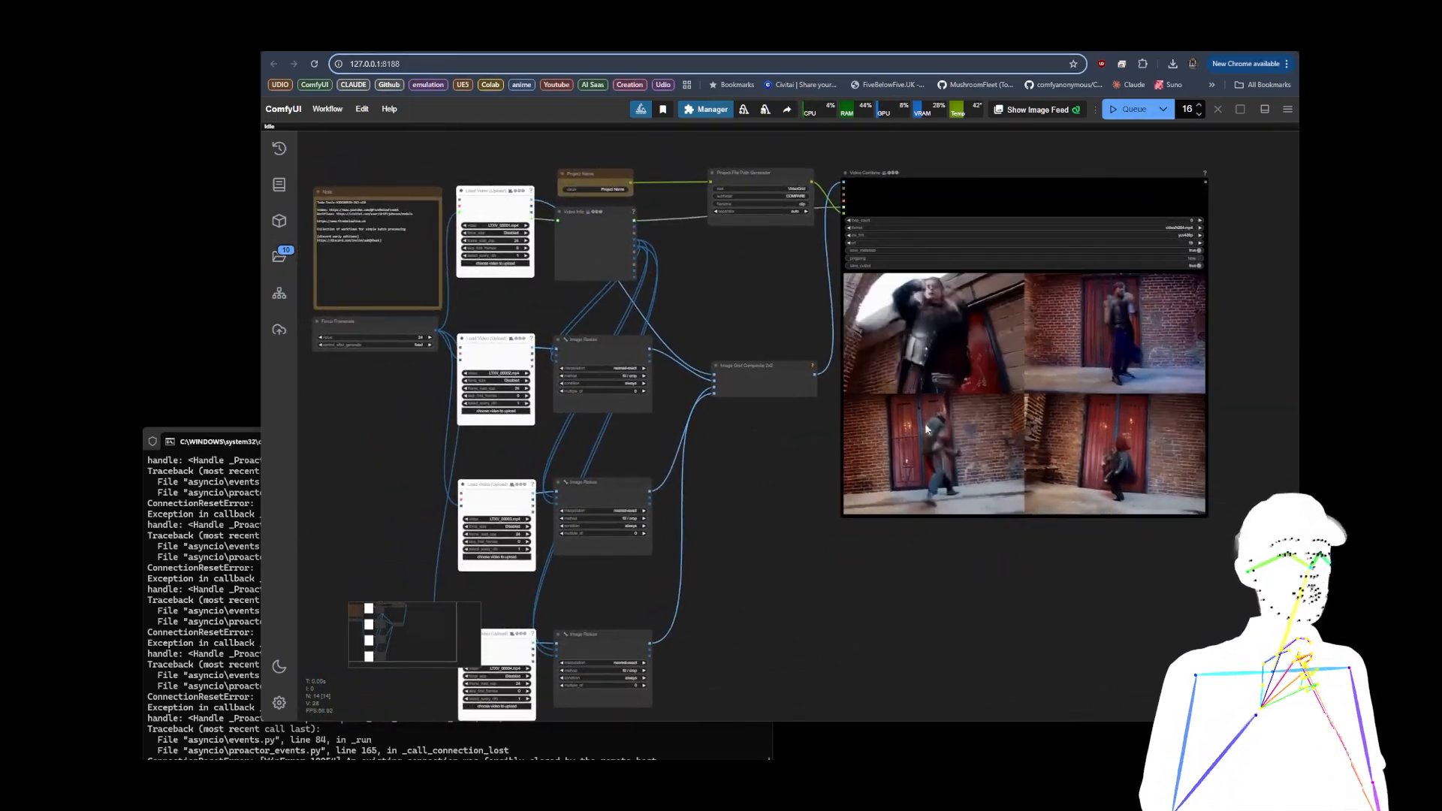
scroll(776, 315, down, 2)
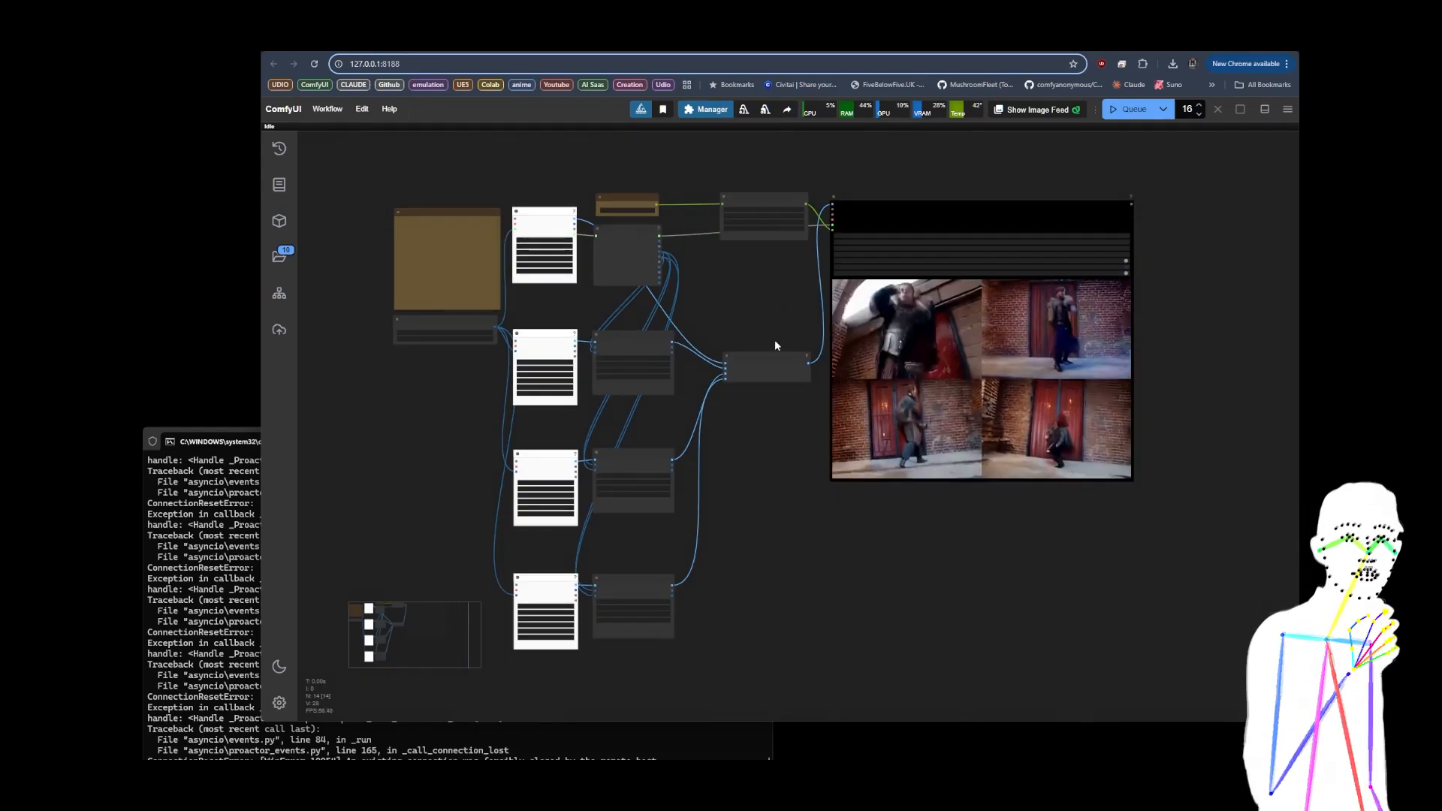
scroll(519, 296, up, 7)
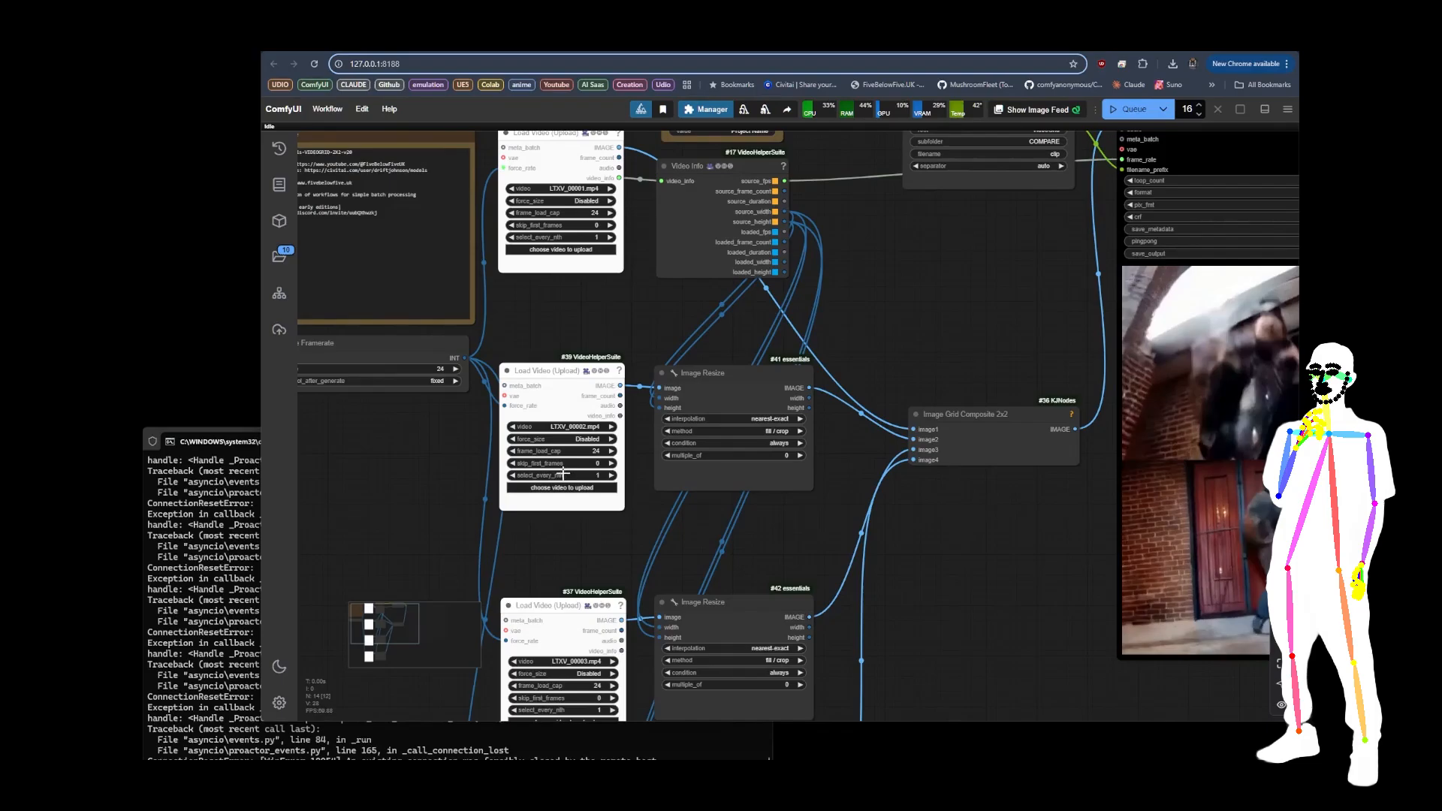
drag(565, 529, 545, 466)
scroll(544, 458, down, 6)
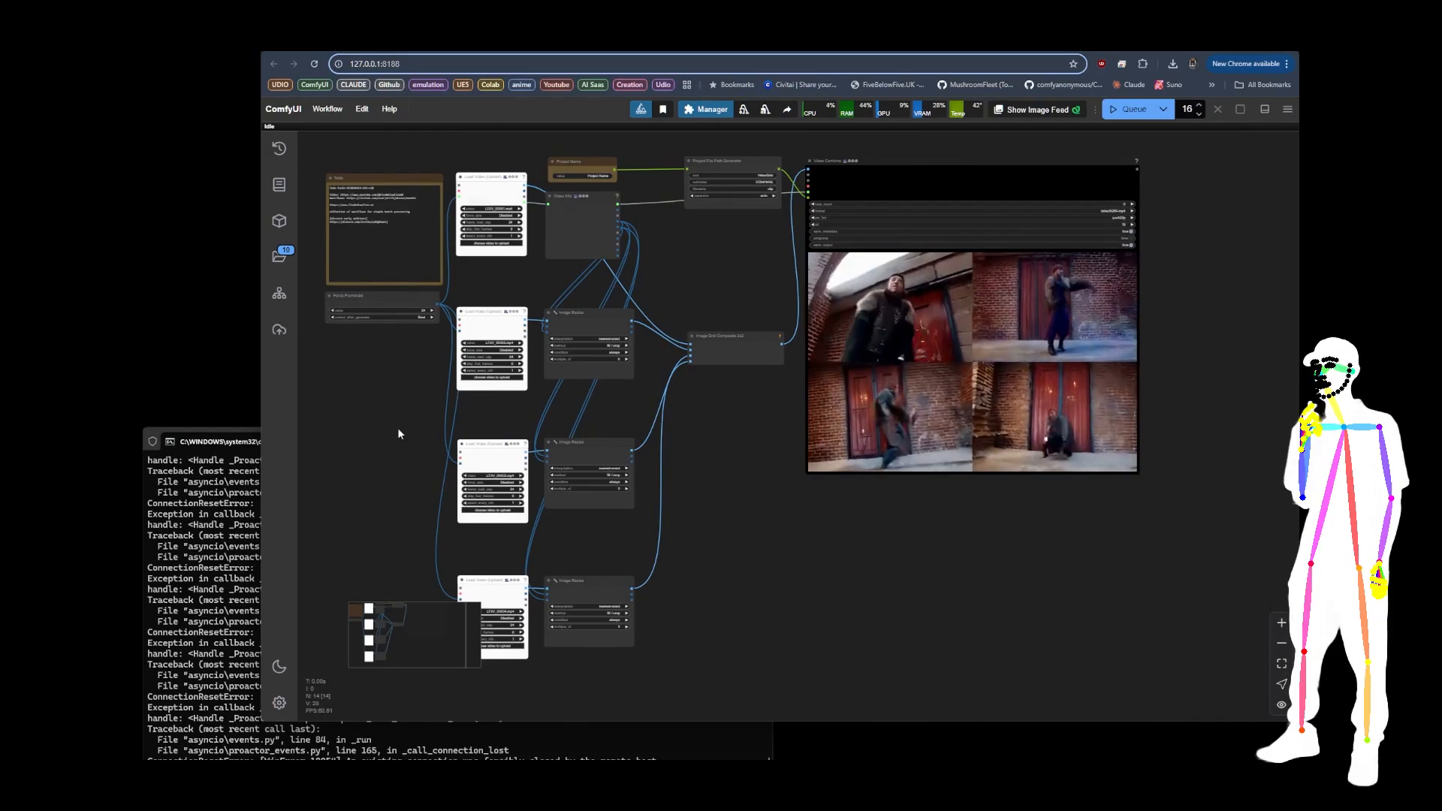
Step: Load the 3x3 workflow file Toda-Tools-VIDEOGRID-3X3-v25.json from the VideoGrid folder into ComfyUI
key(alt+Tab)
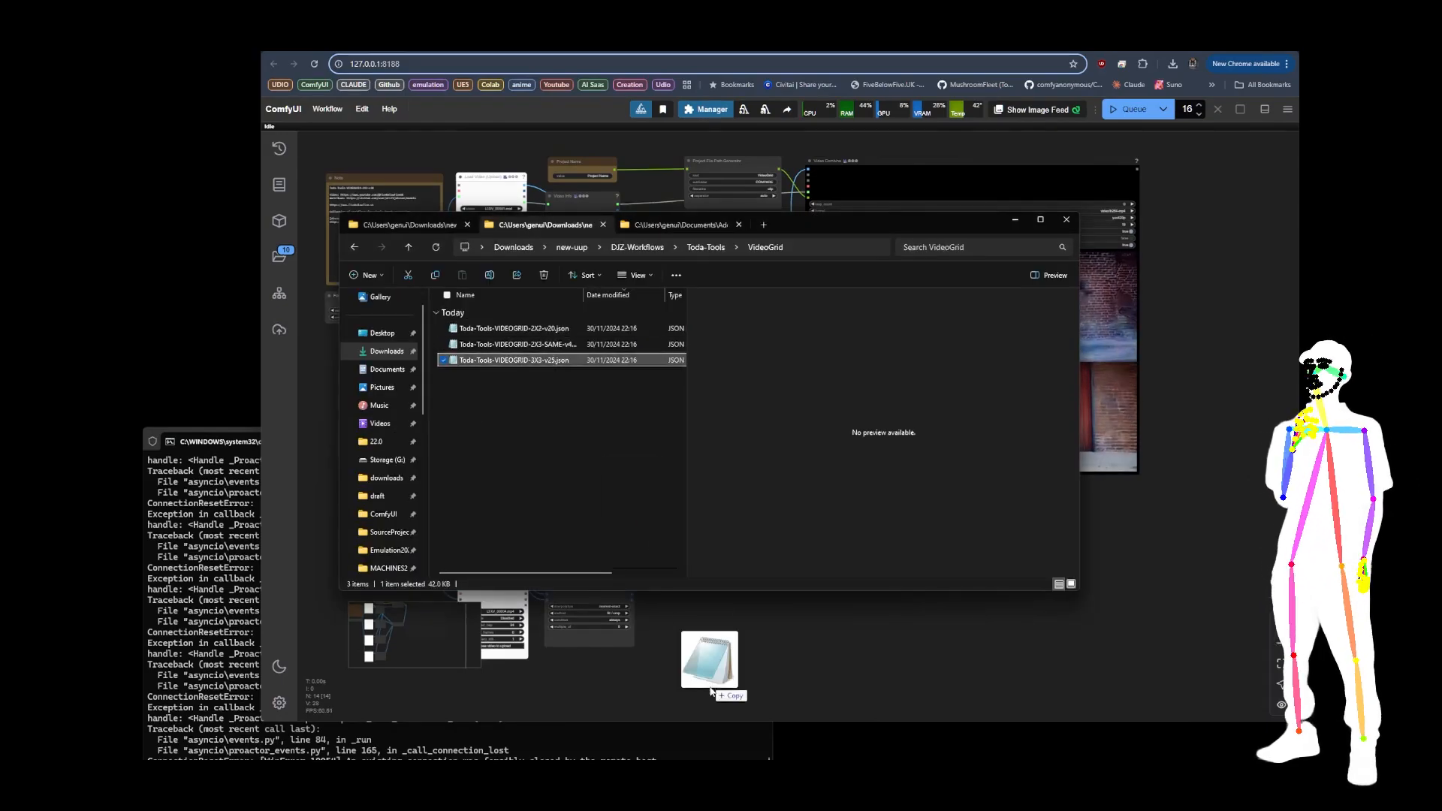
drag(710, 689, 691, 638)
scroll(403, 395, down, 5)
drag(632, 522, 573, 531)
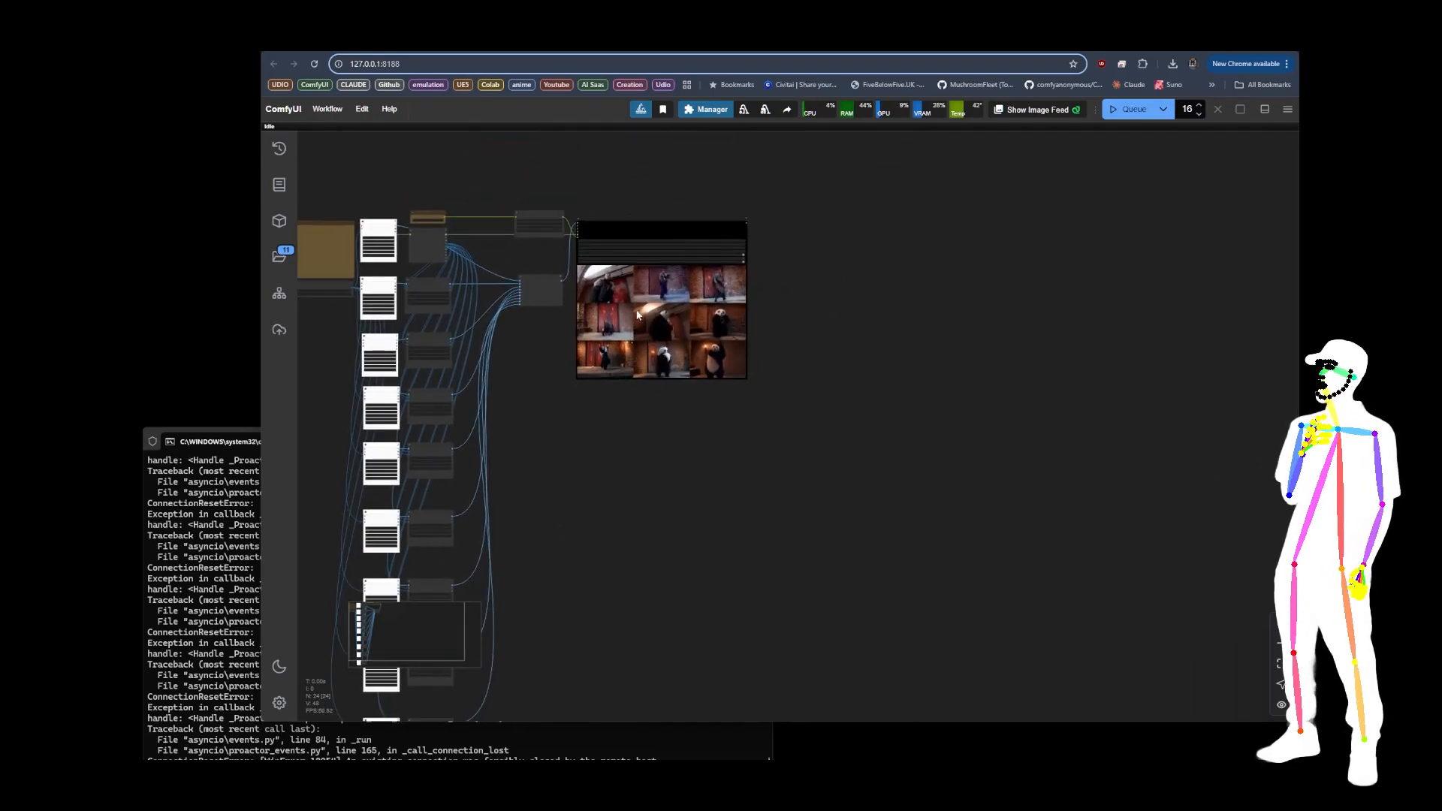
Step: Examine the nine-video preview in the Video Combine node and the video loaders of the 3x3 grid workflow
scroll(637, 314, up, 10)
drag(1014, 315, 1024, 386)
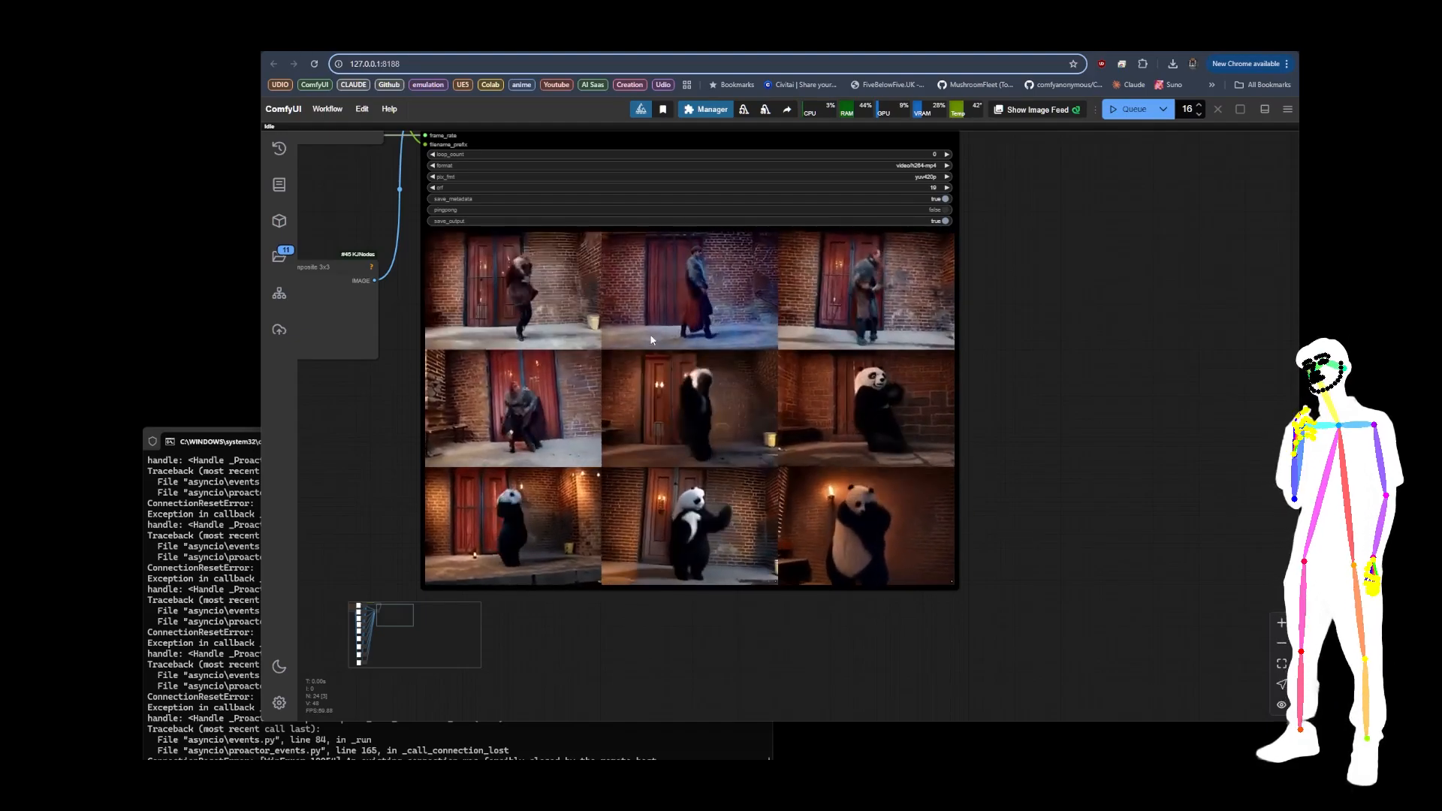
scroll(1047, 385, down, 5)
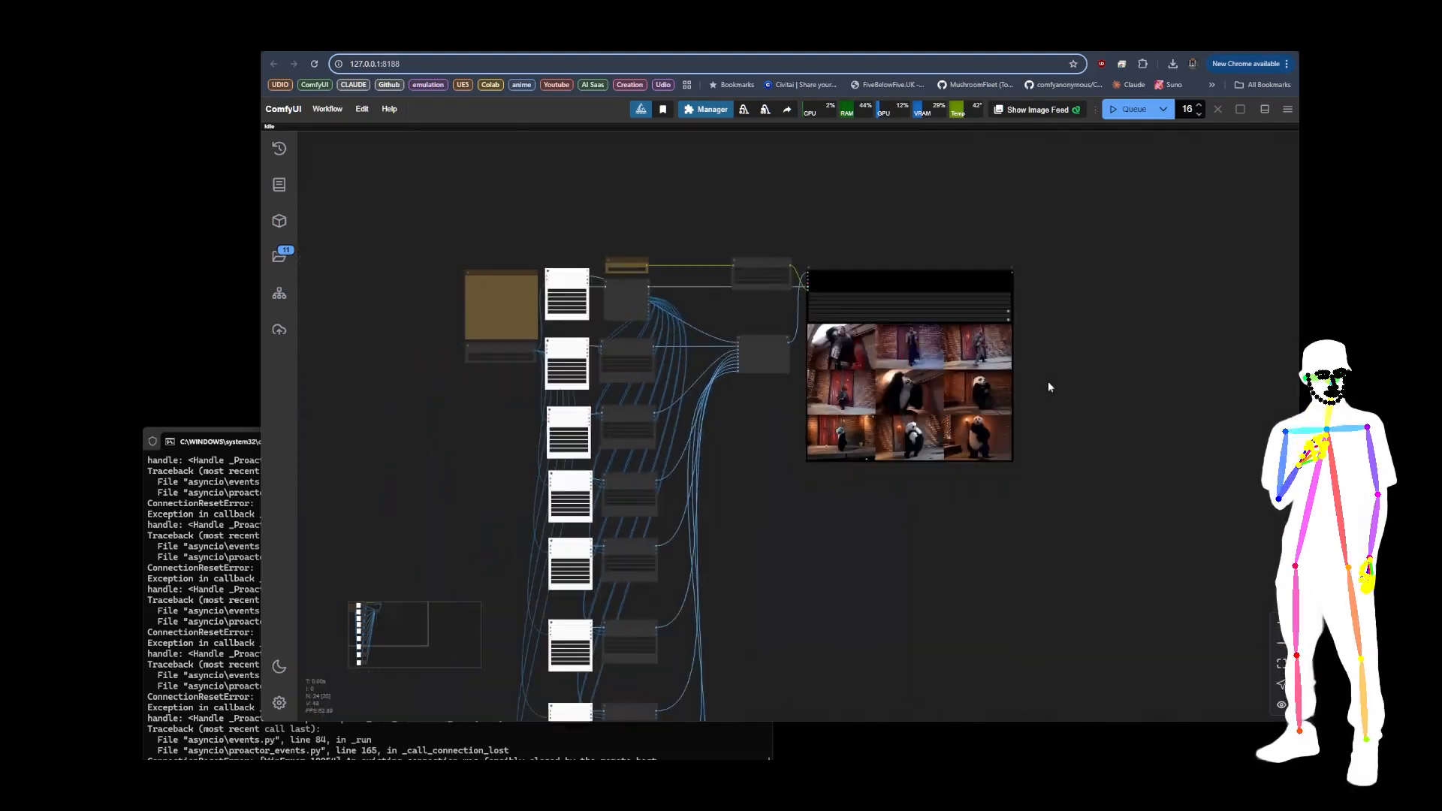
drag(1045, 498, 1036, 417)
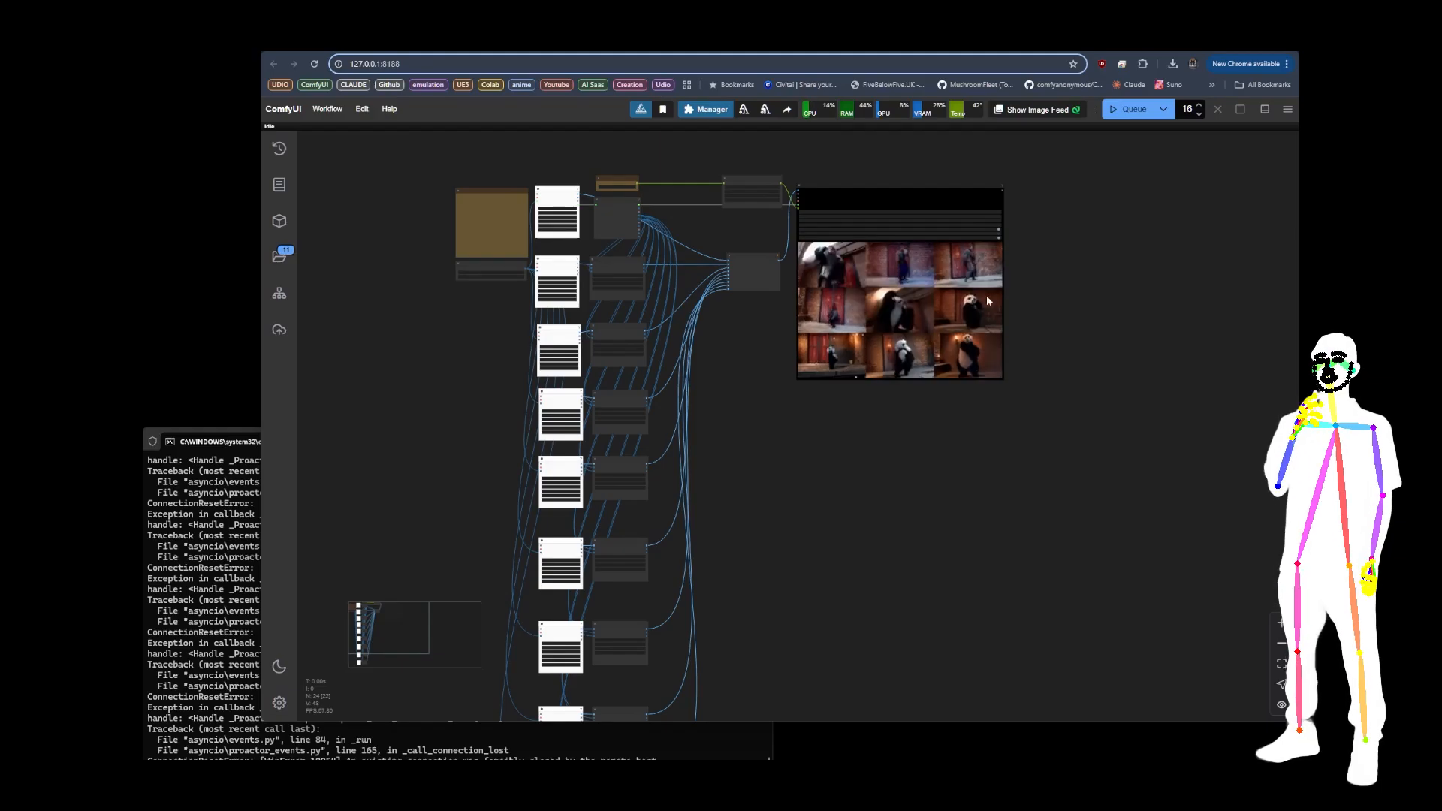
scroll(920, 288, up, 5)
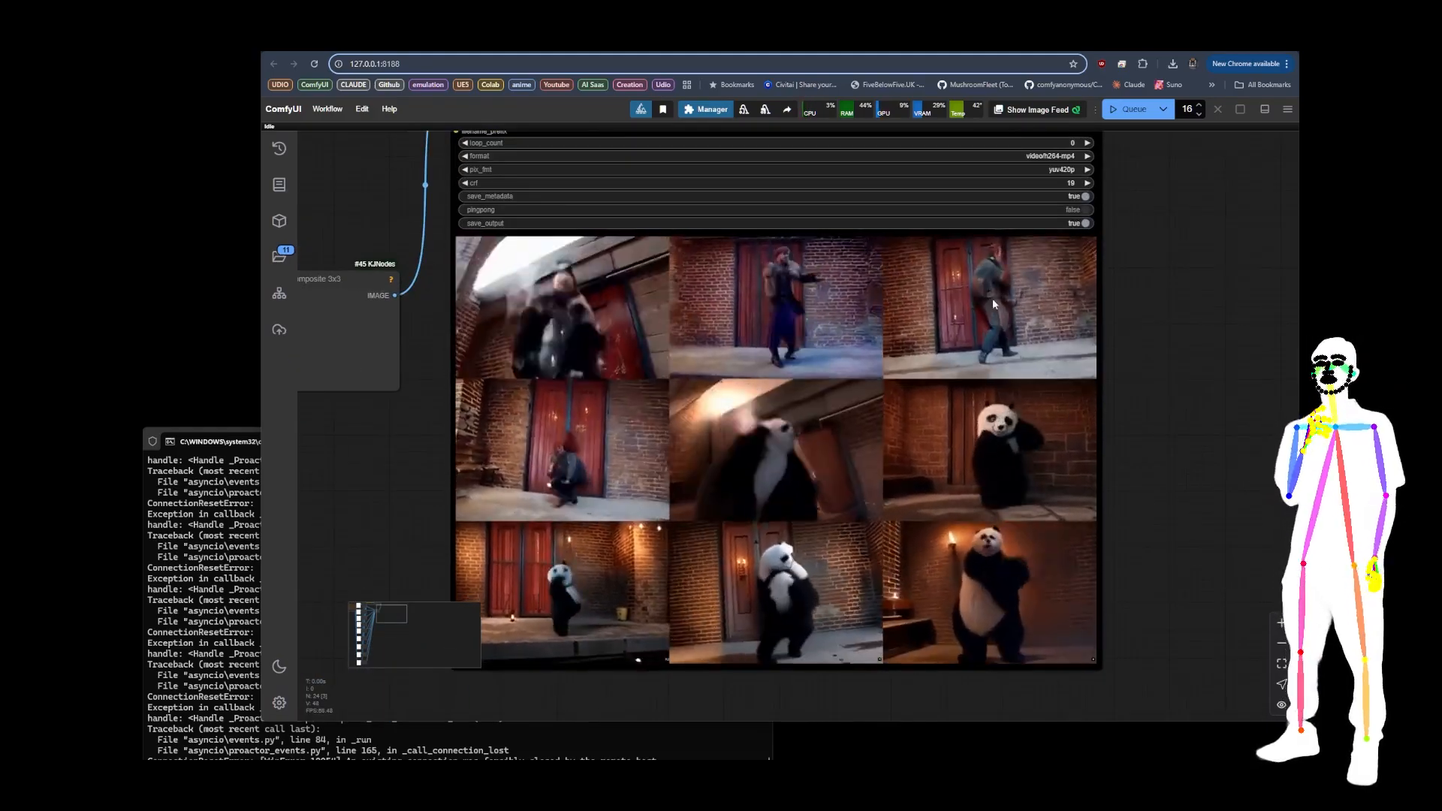
scroll(879, 413, down, 5)
scroll(676, 361, up, 6)
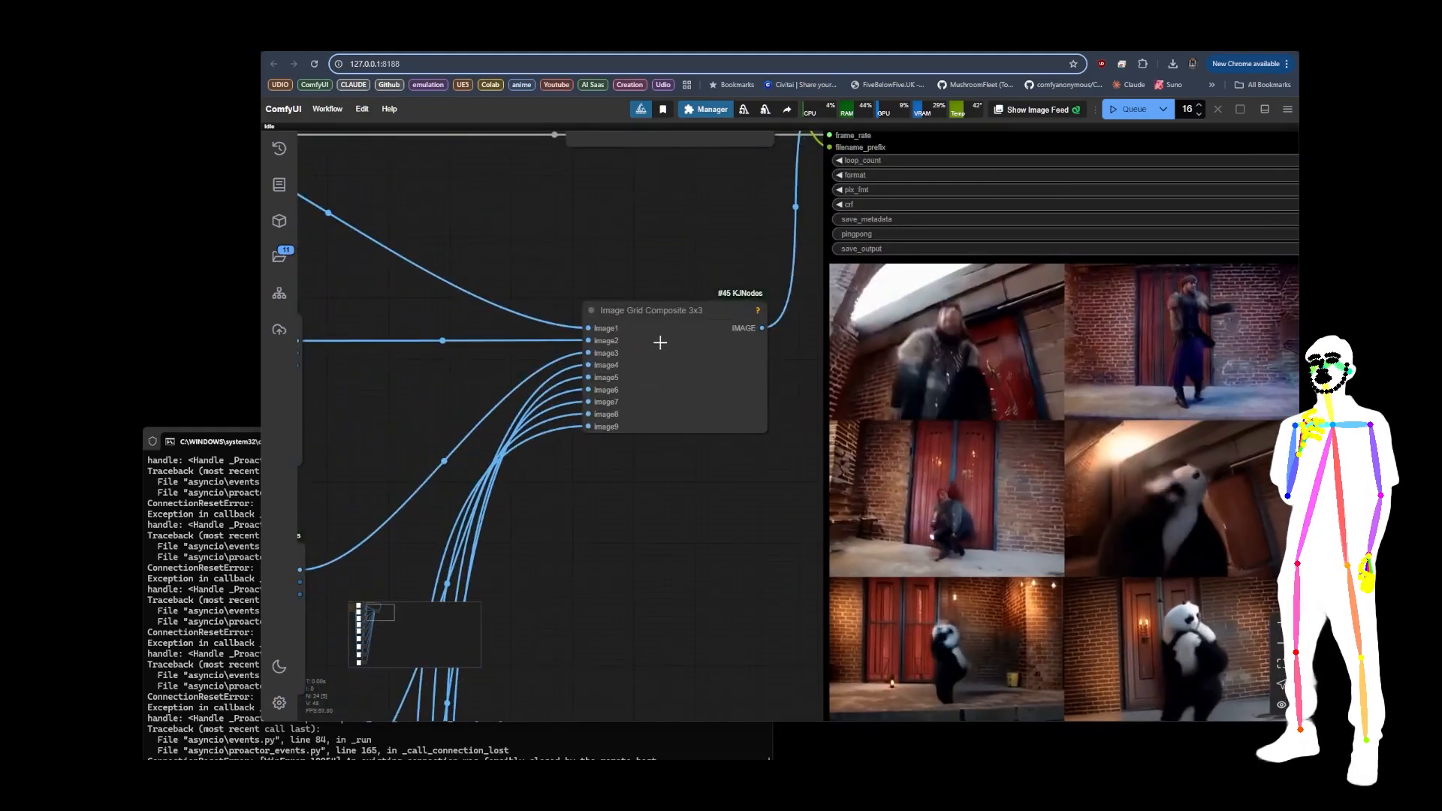
Step: Nudge the Image Grid Composite 3x3 node slightly to the left, away from the Video Combine node
drag(679, 330, 658, 331)
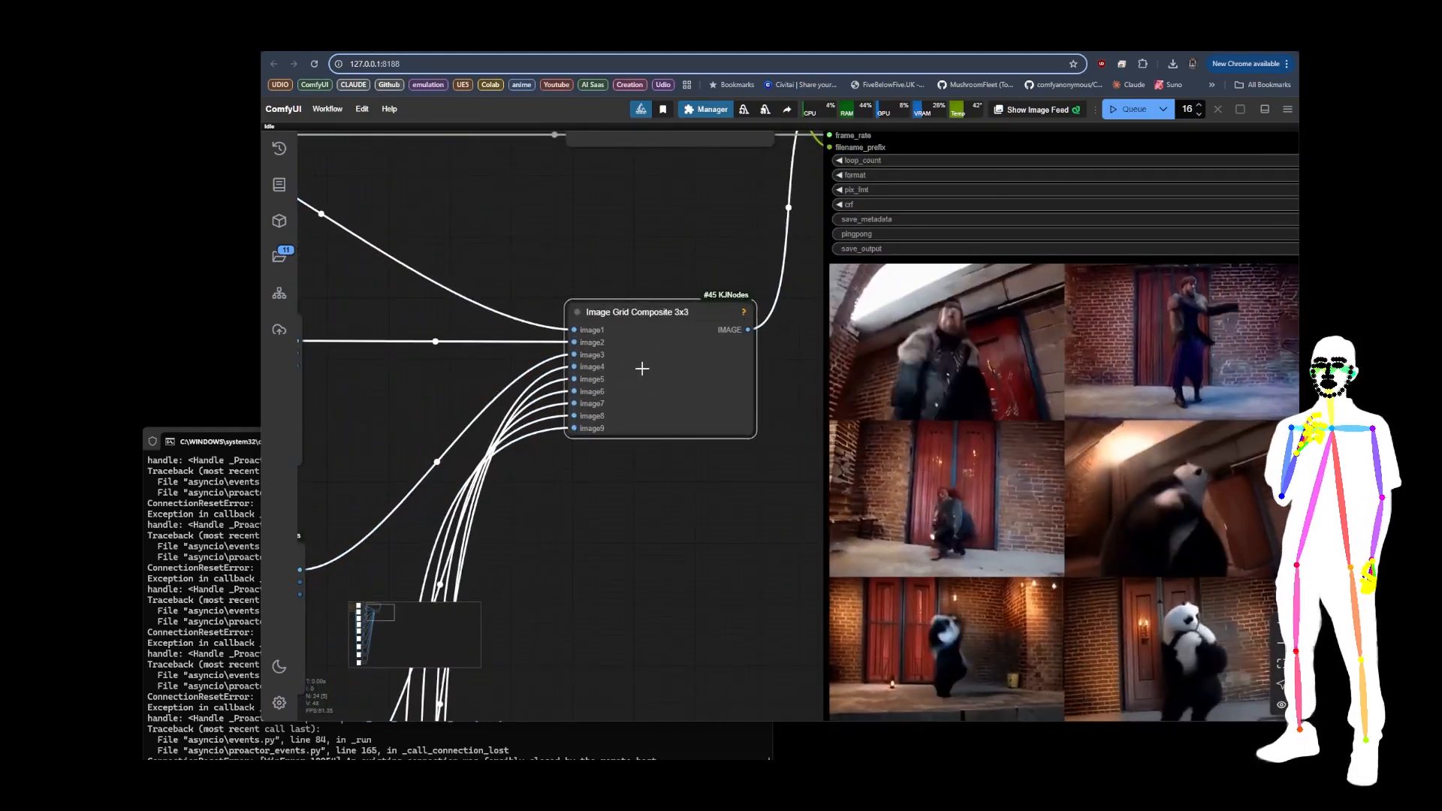
scroll(520, 245, down, 5)
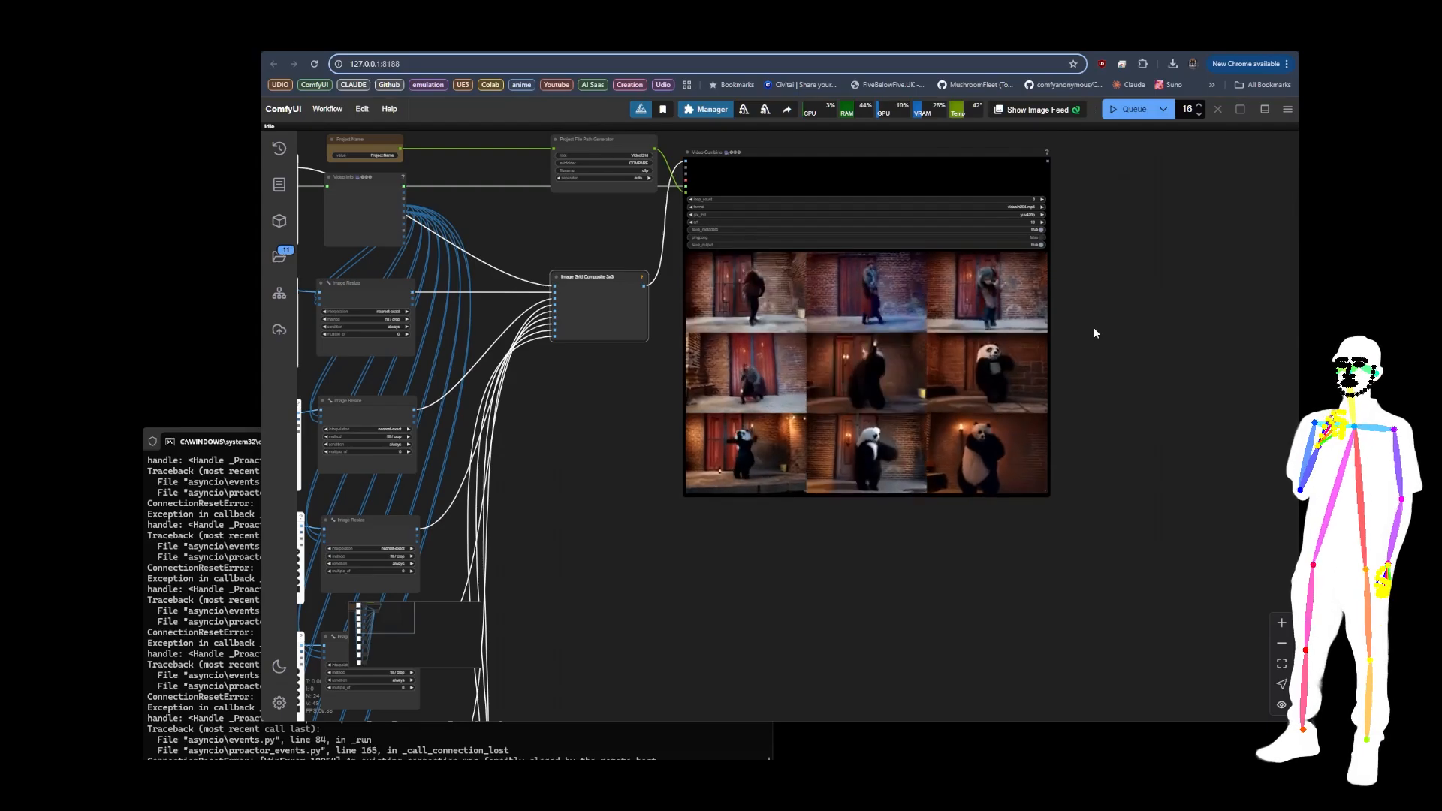
scroll(1093, 328, down, 3)
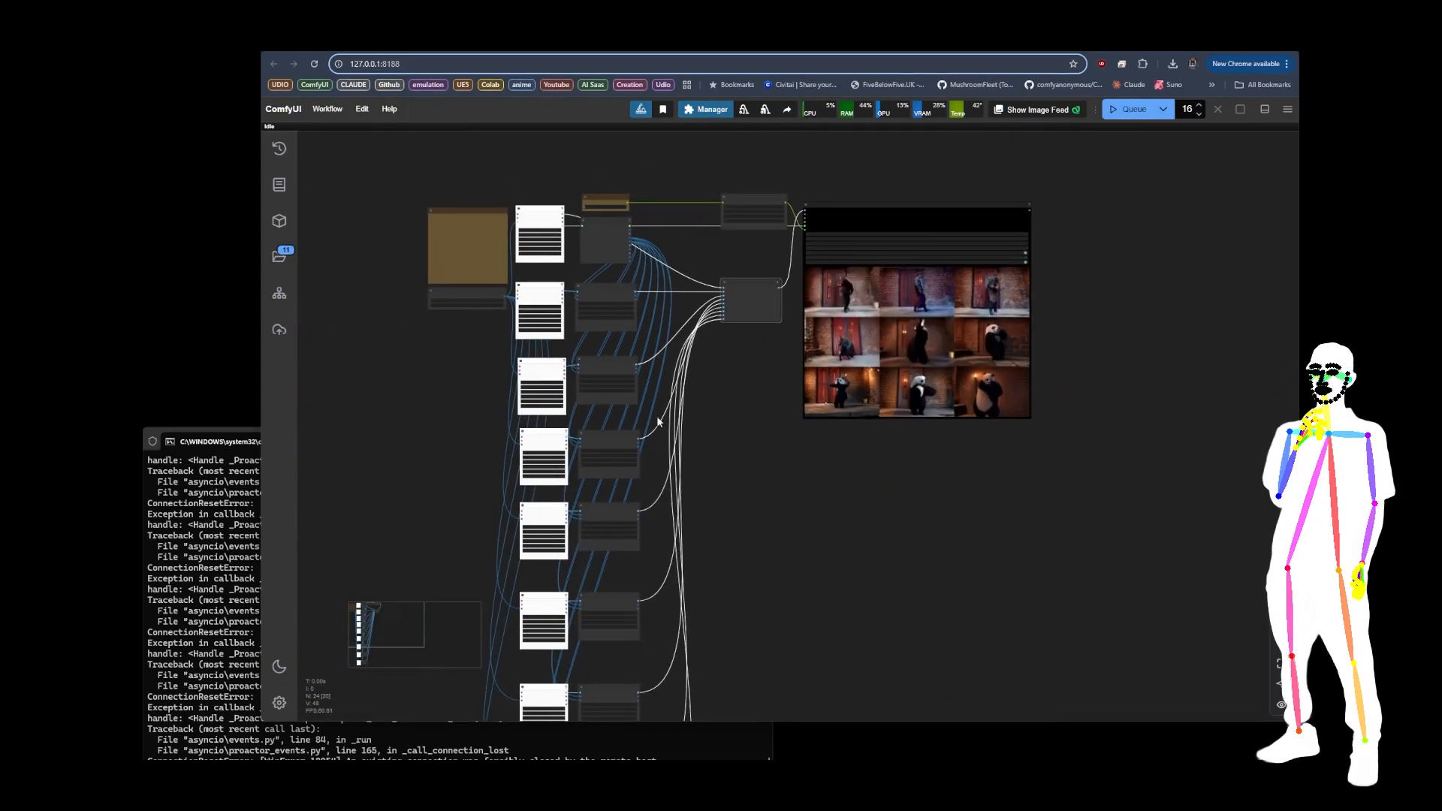
Step: Load the VIDEOGRID-2X3-SAME workflow from the VideoGrid folder and inspect its Force Framerate and Skip First Frames nodes
key(alt+Tab)
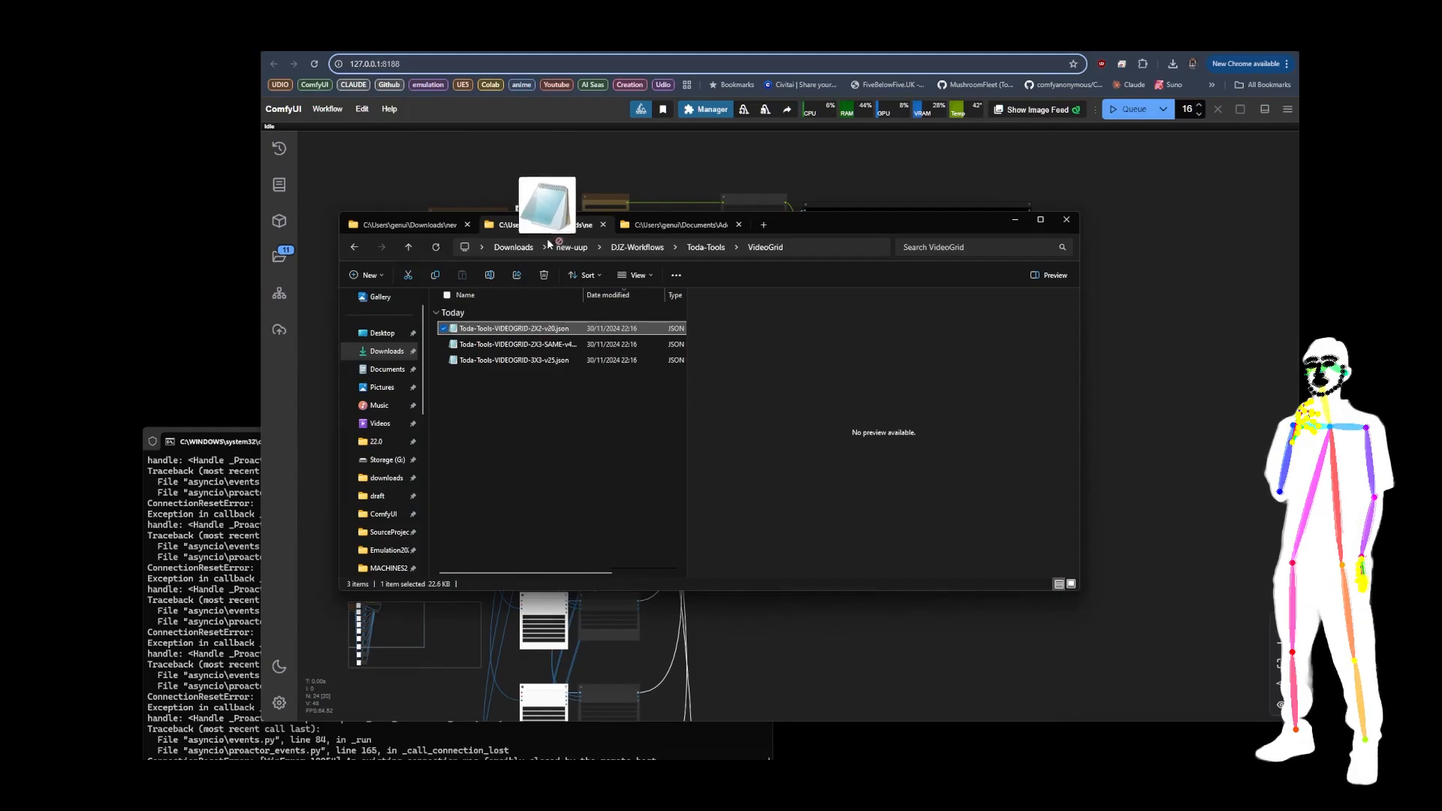
drag(539, 343, 557, 158)
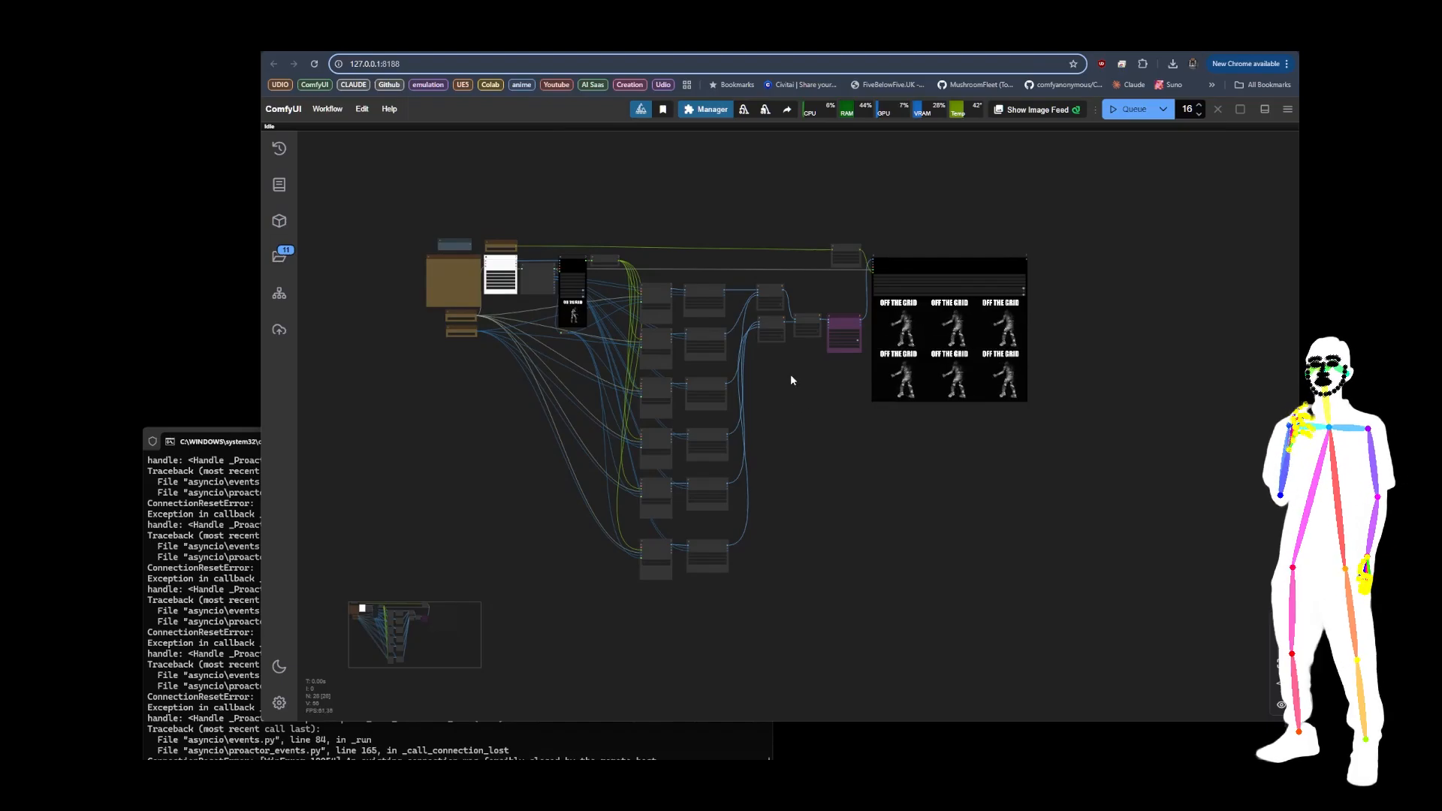
scroll(485, 298, up, 10)
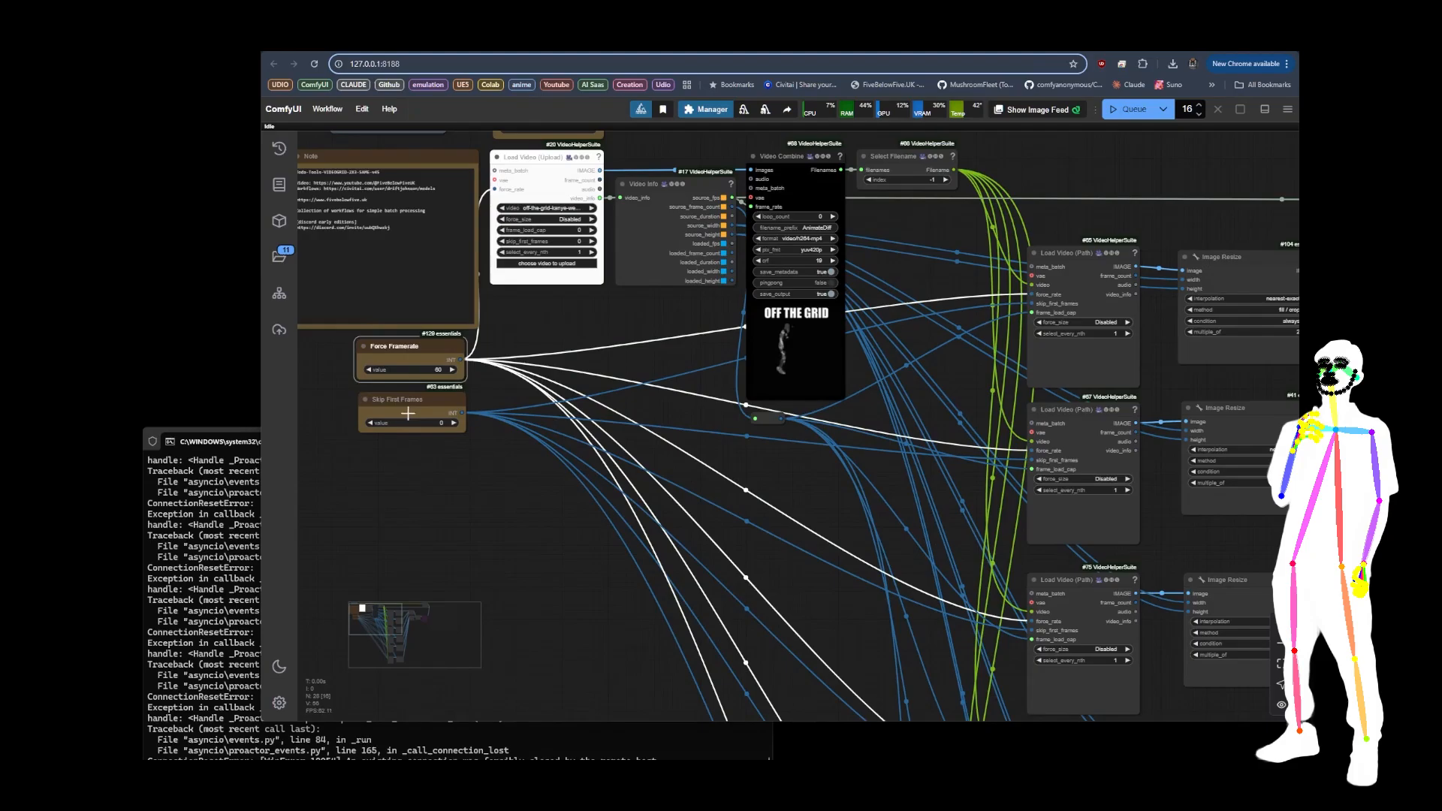
click(409, 402)
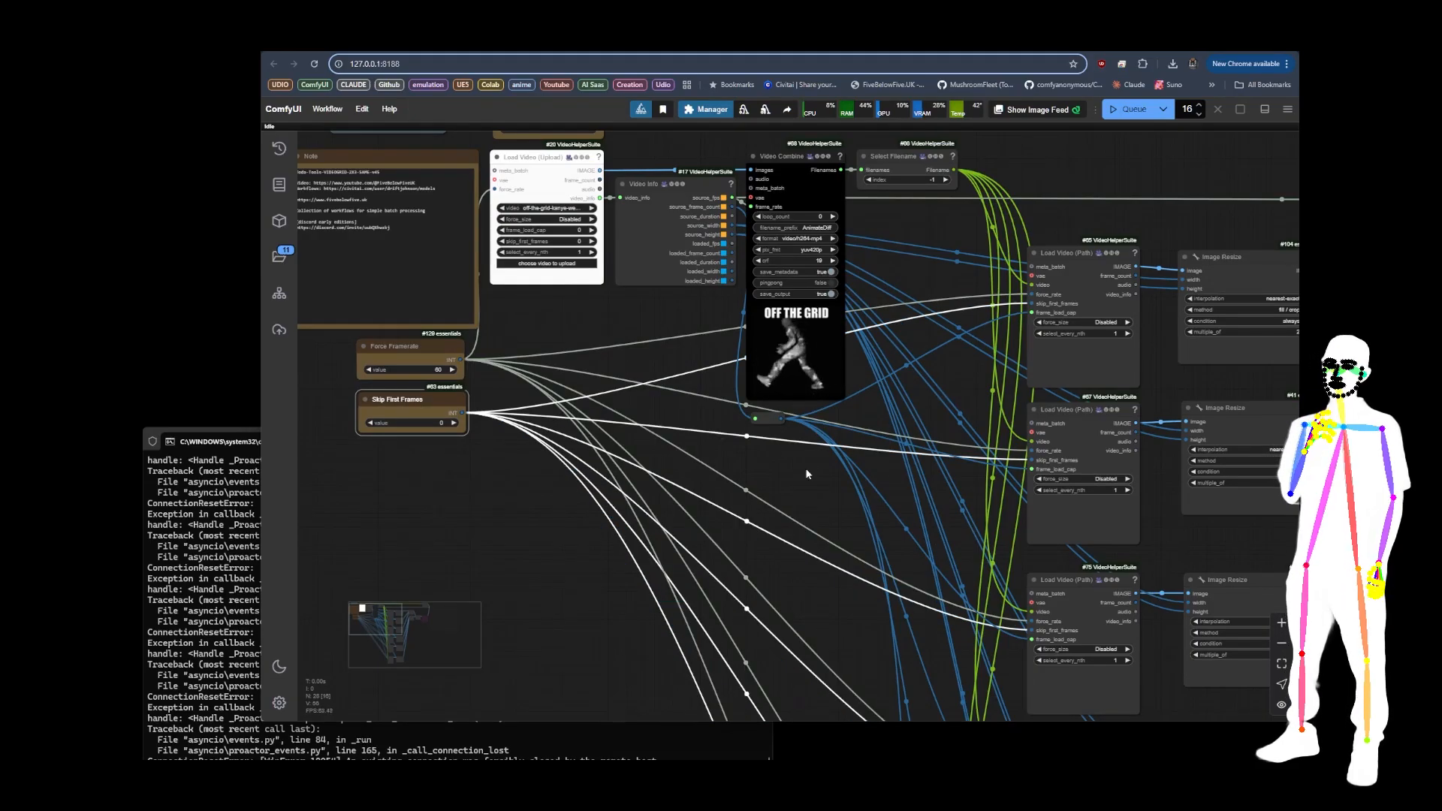
drag(807, 474, 500, 370)
drag(593, 416, 863, 628)
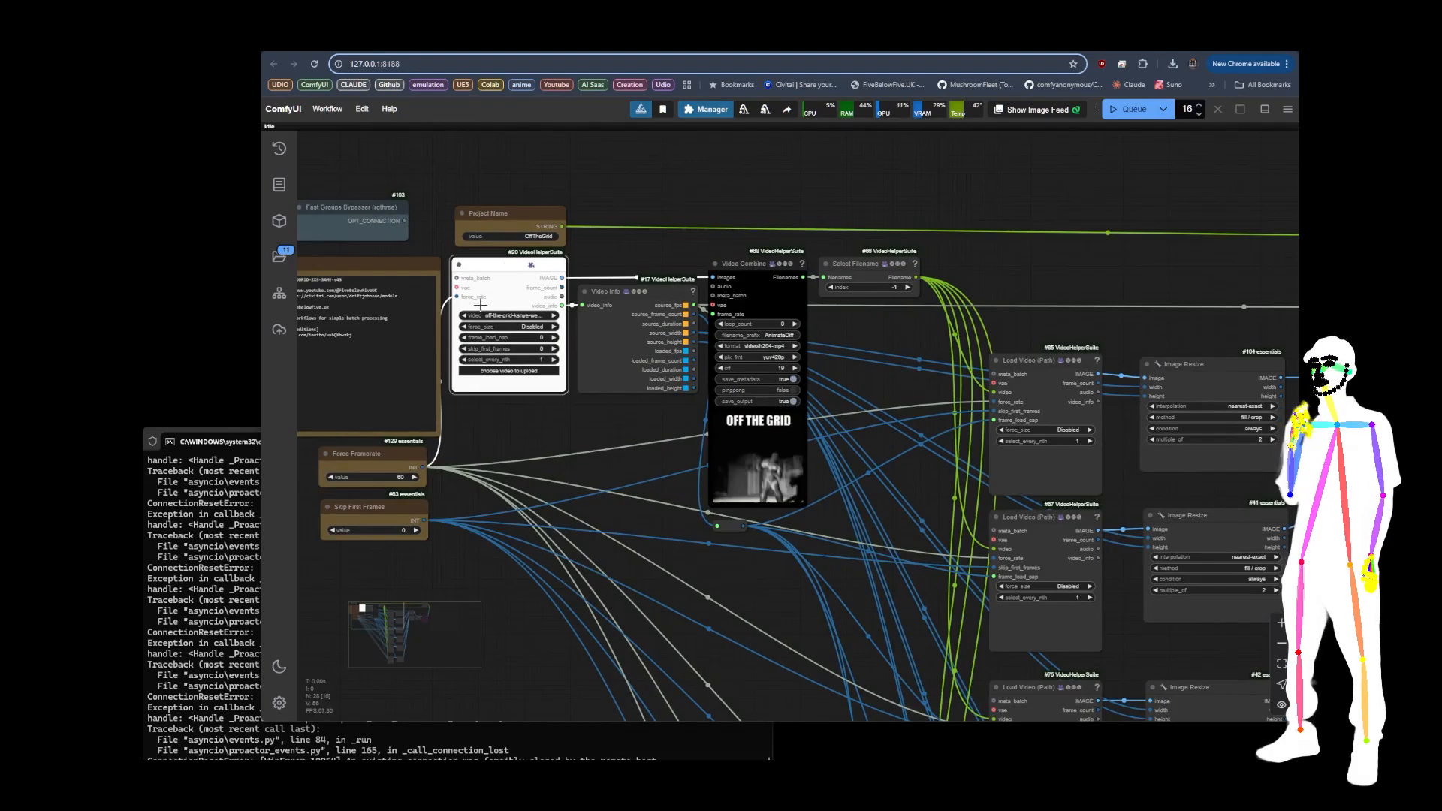
Step: Load LTXV_00001.mp4 from the output folder's Xoda/LTXV-Edit-demo56/LTX-edit subfolder into the source video loader node
click(525, 371)
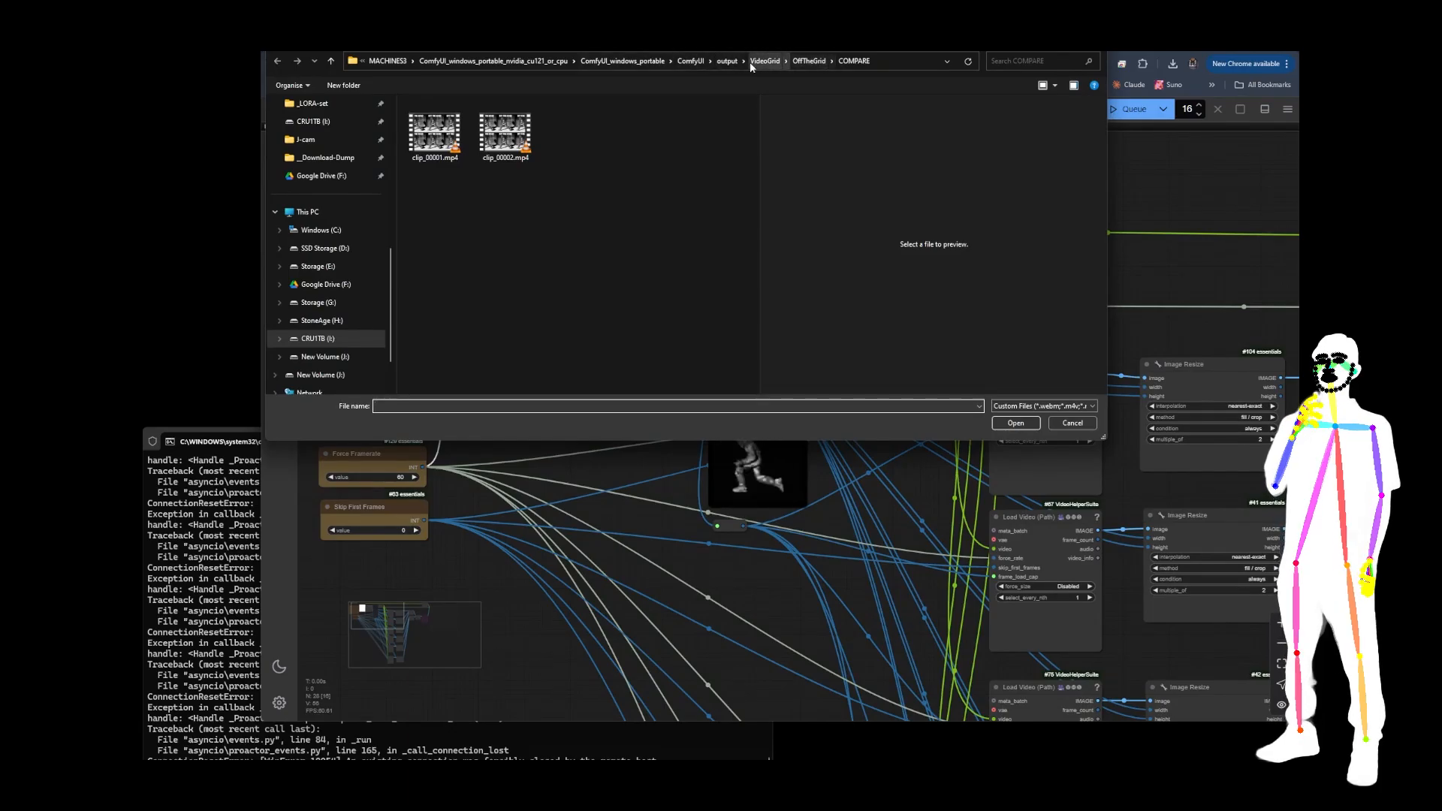
click(726, 61)
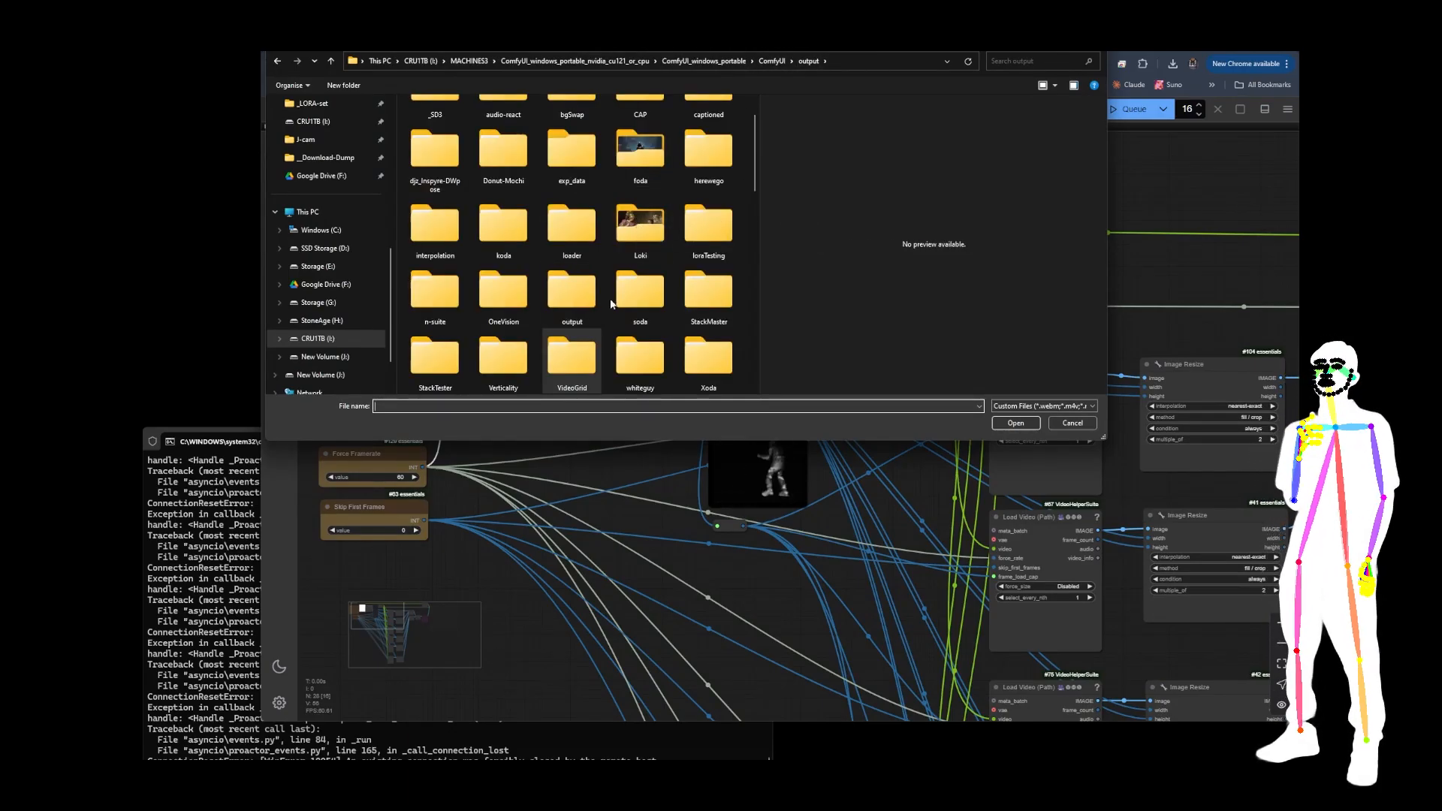
scroll(610, 303, down, 3)
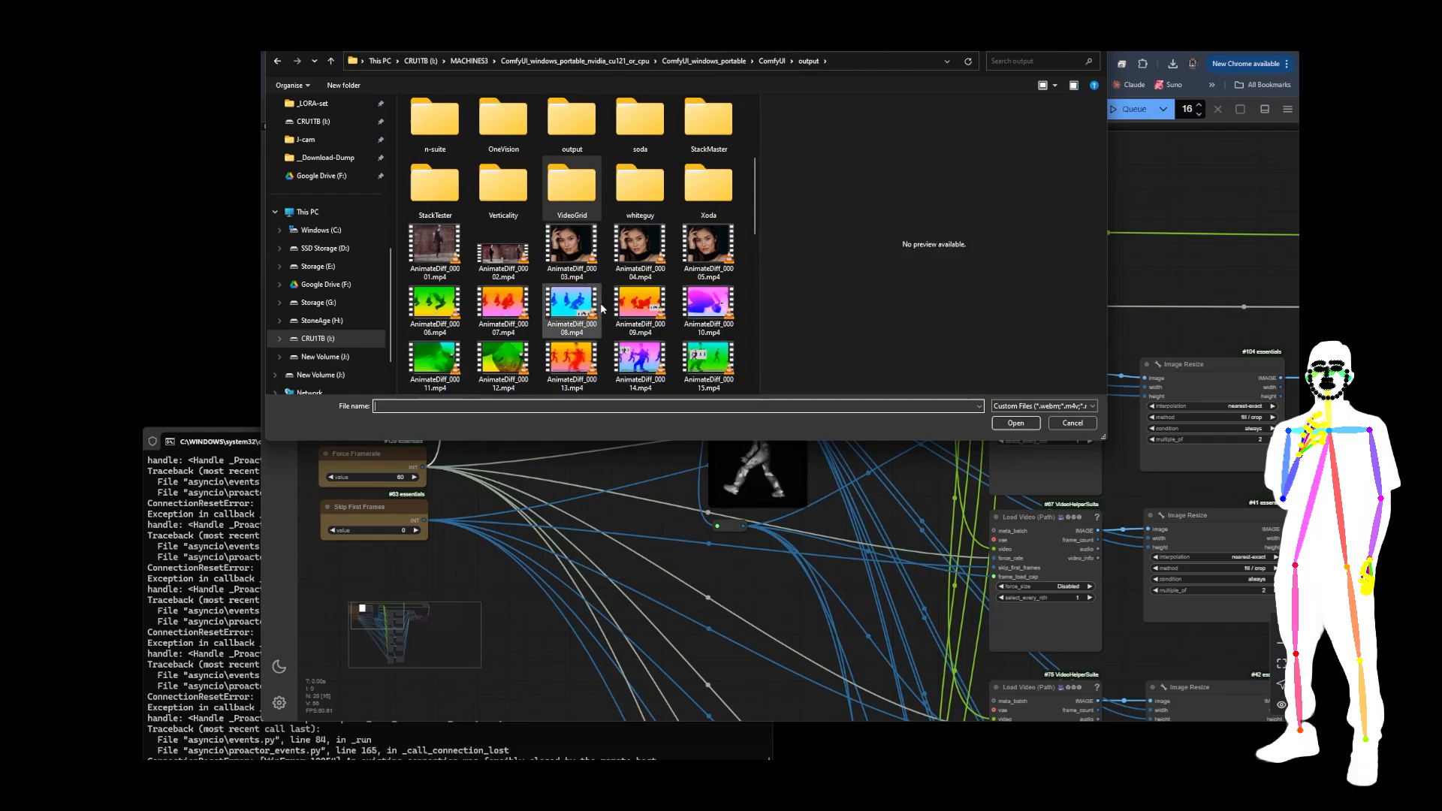
double_click(709, 189)
double_click(464, 199)
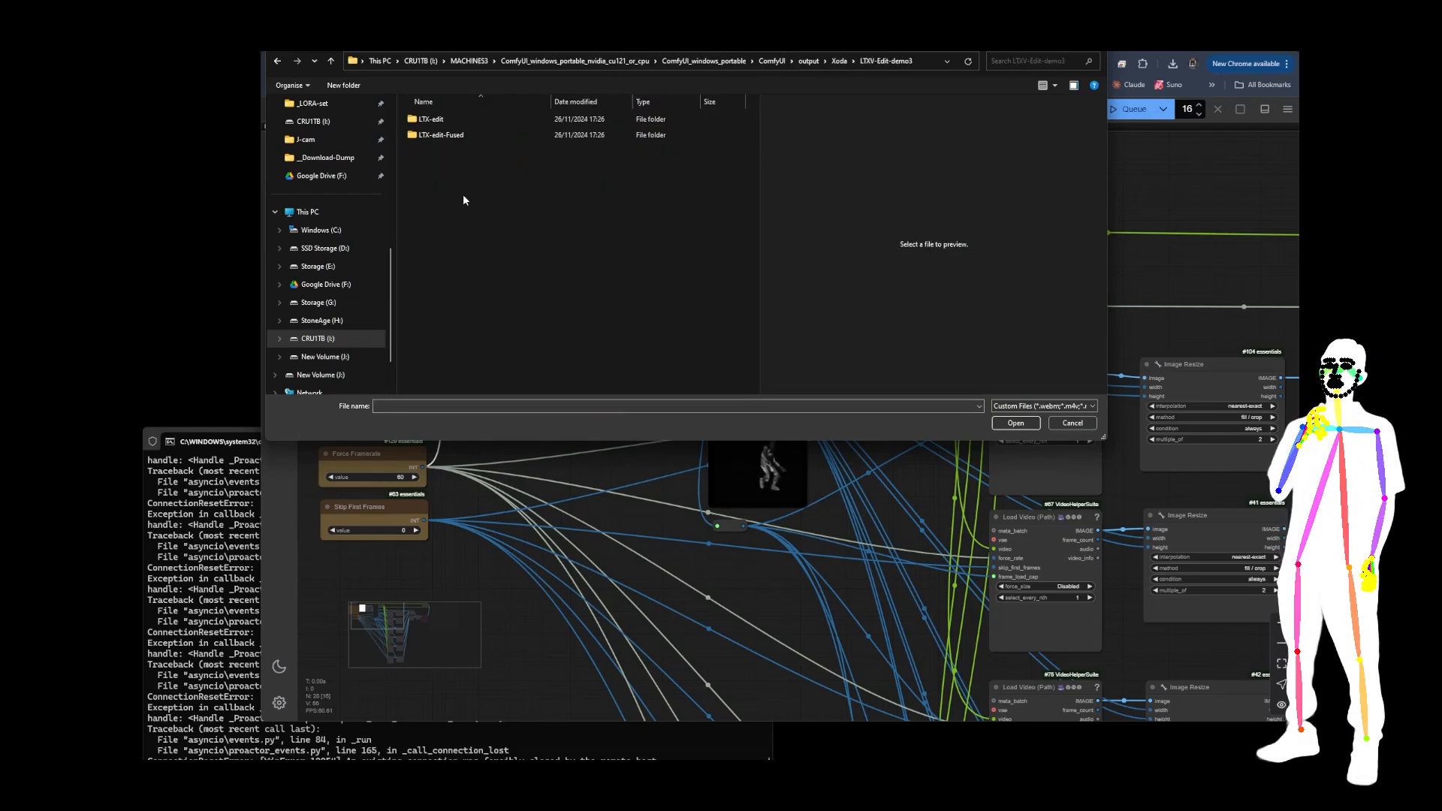
double_click(434, 120)
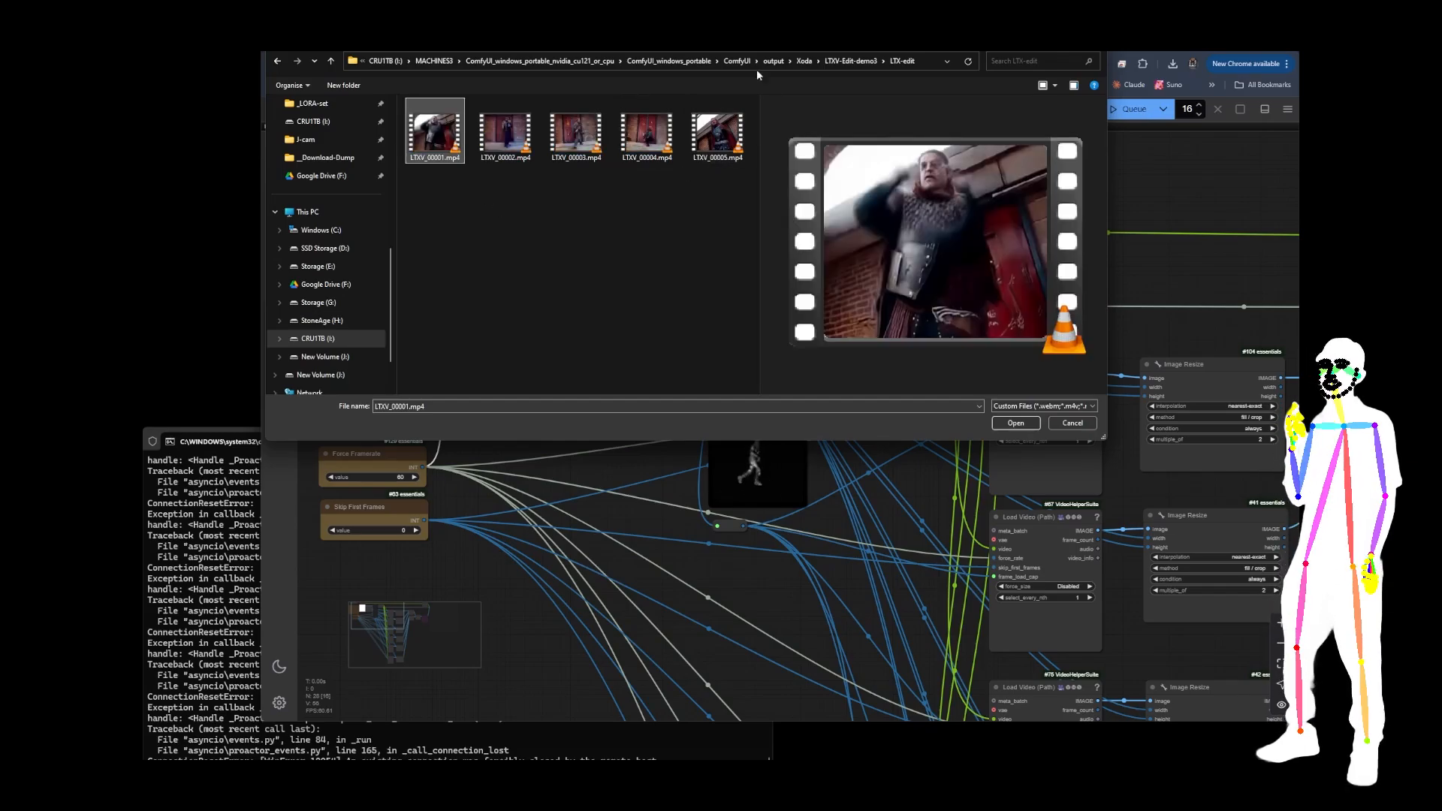
click(852, 61)
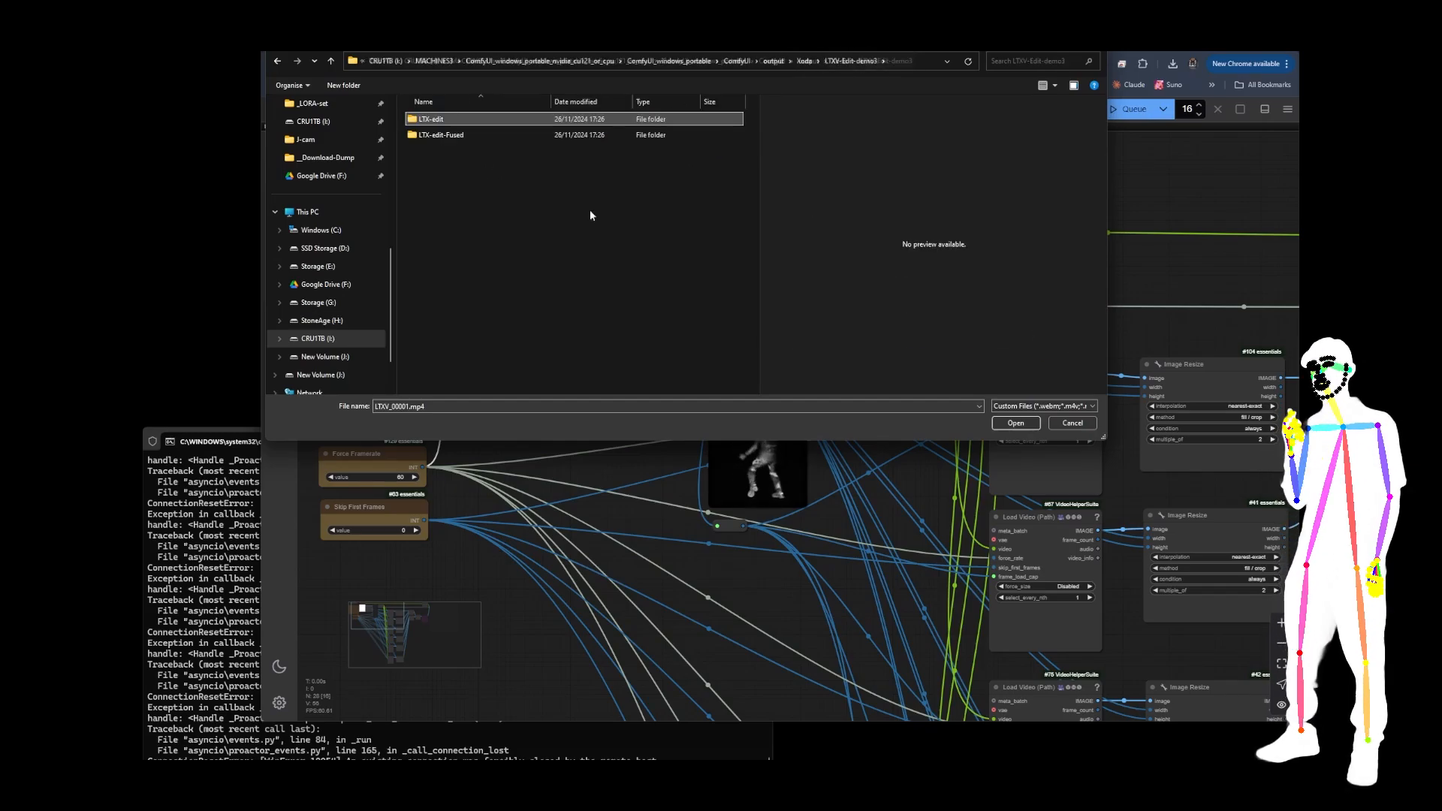
click(802, 62)
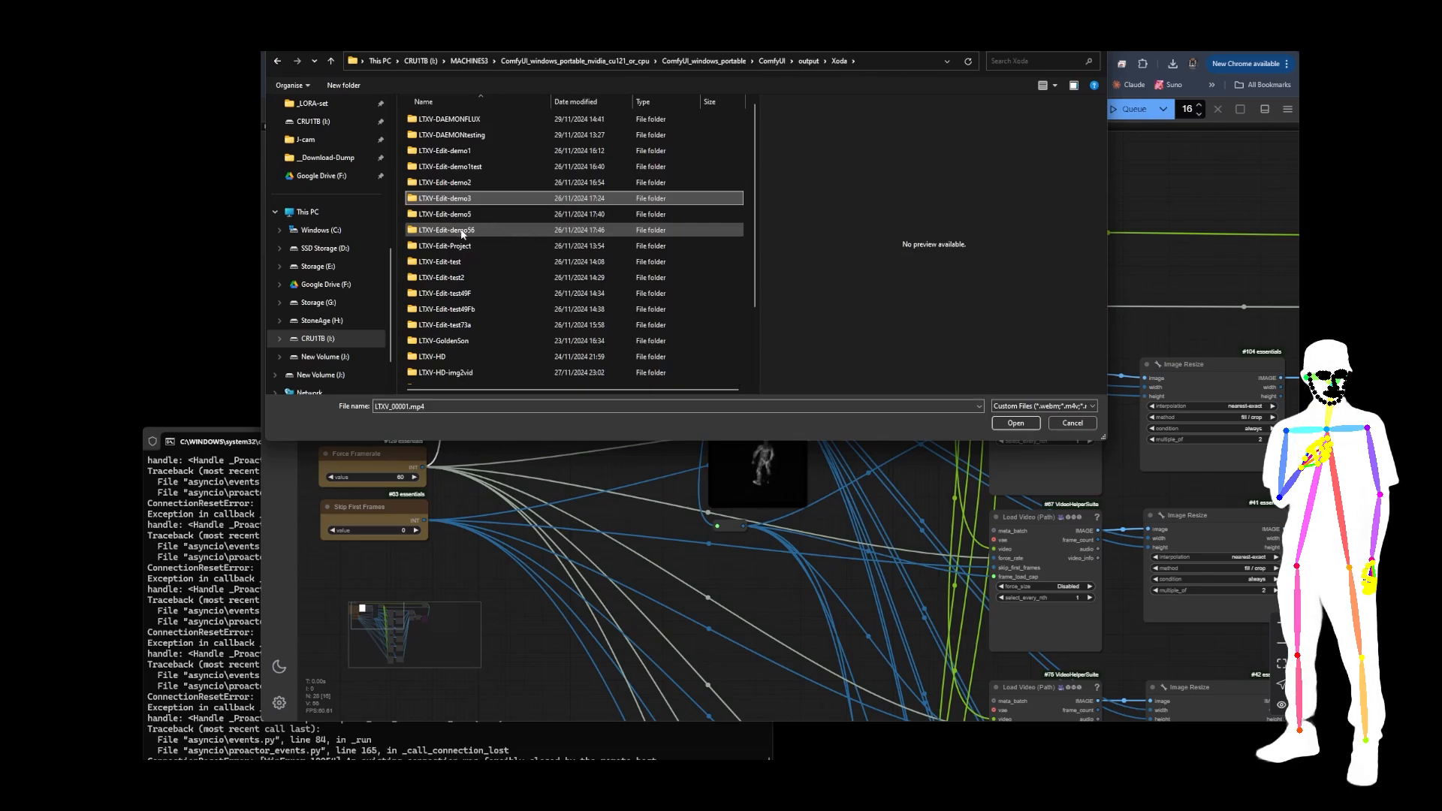
double_click(462, 231)
double_click(442, 120)
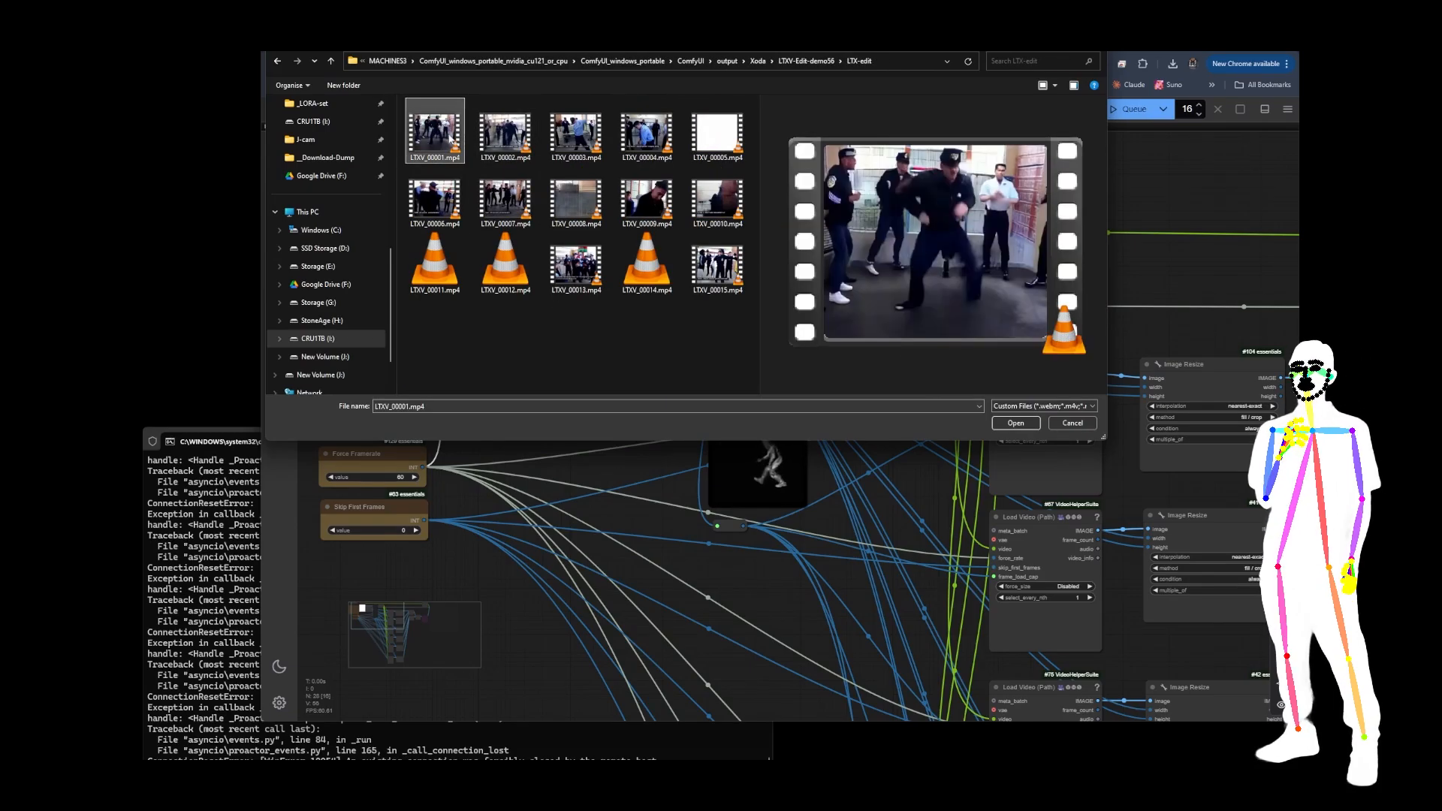
click(1015, 423)
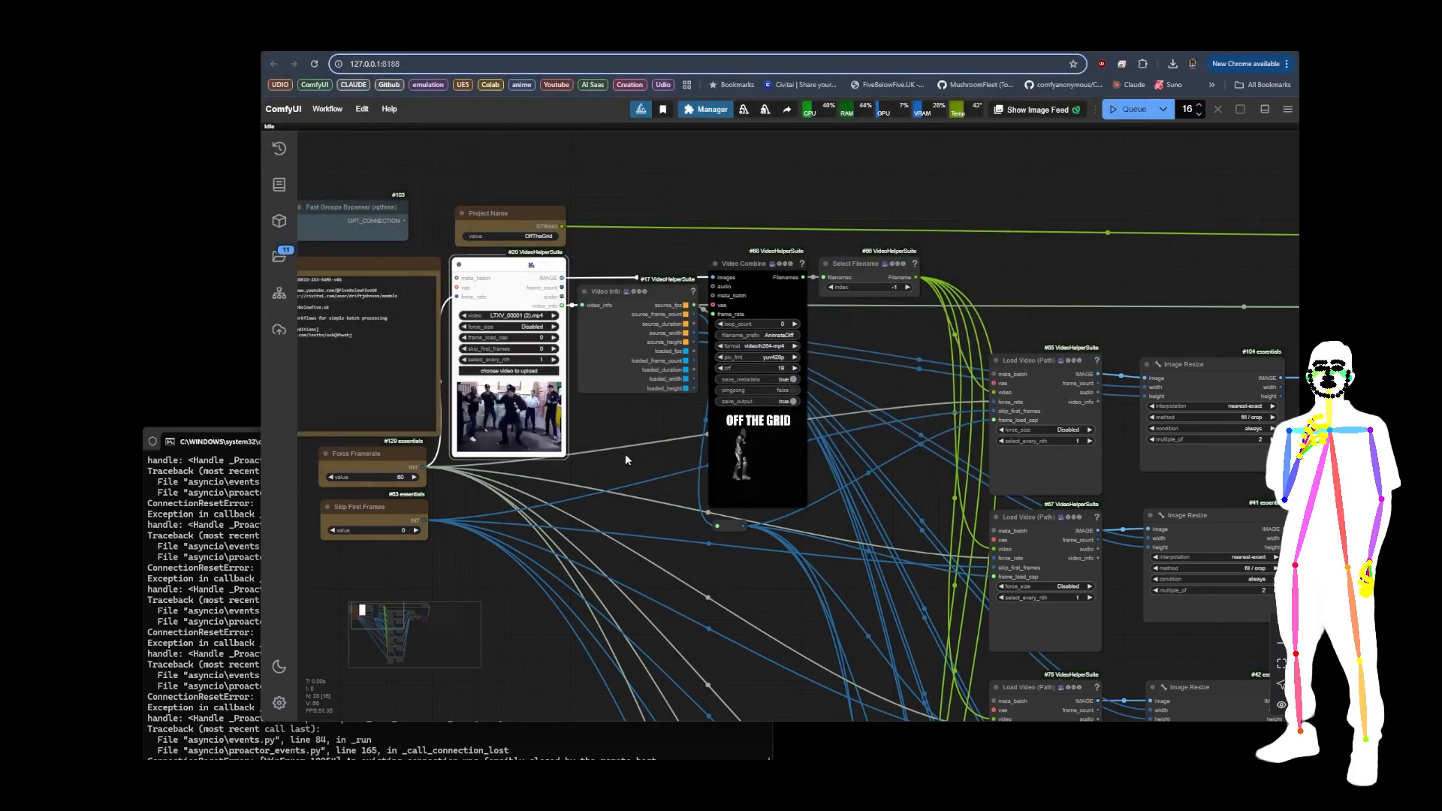
Step: Set the batch count to 1 and queue the 2x3-same grid workflow
drag(632, 478, 445, 372)
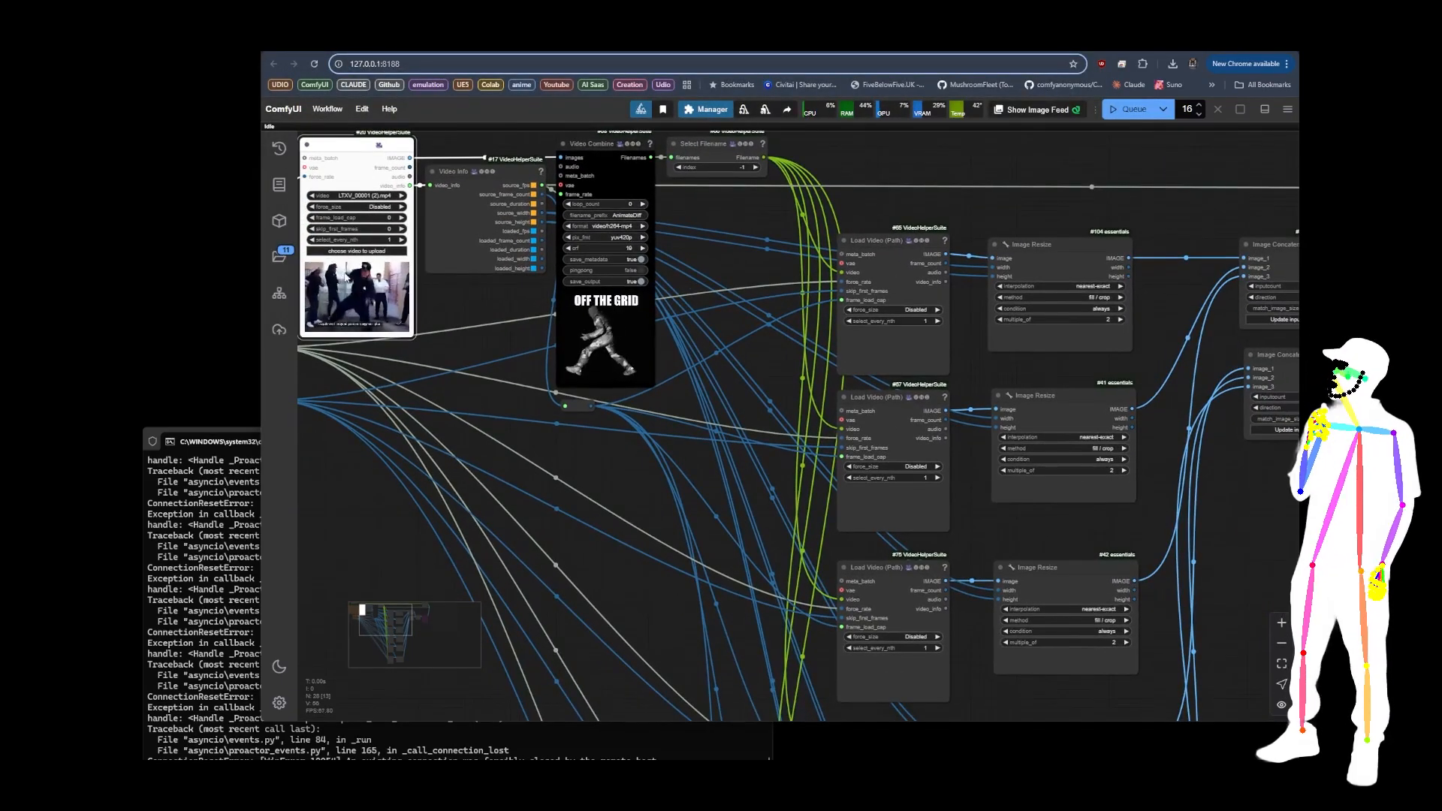
scroll(424, 351, down, 5)
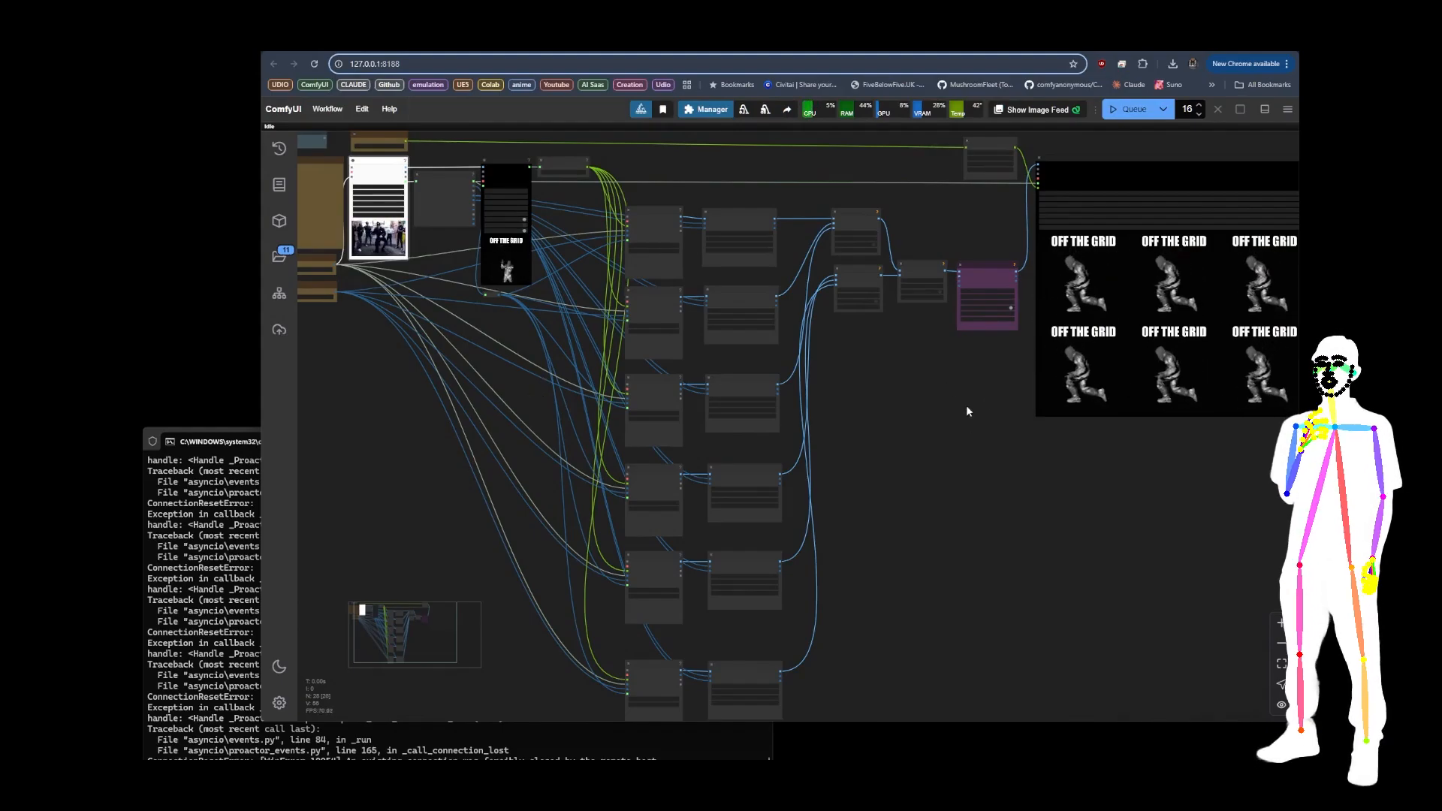
drag(955, 380, 936, 394)
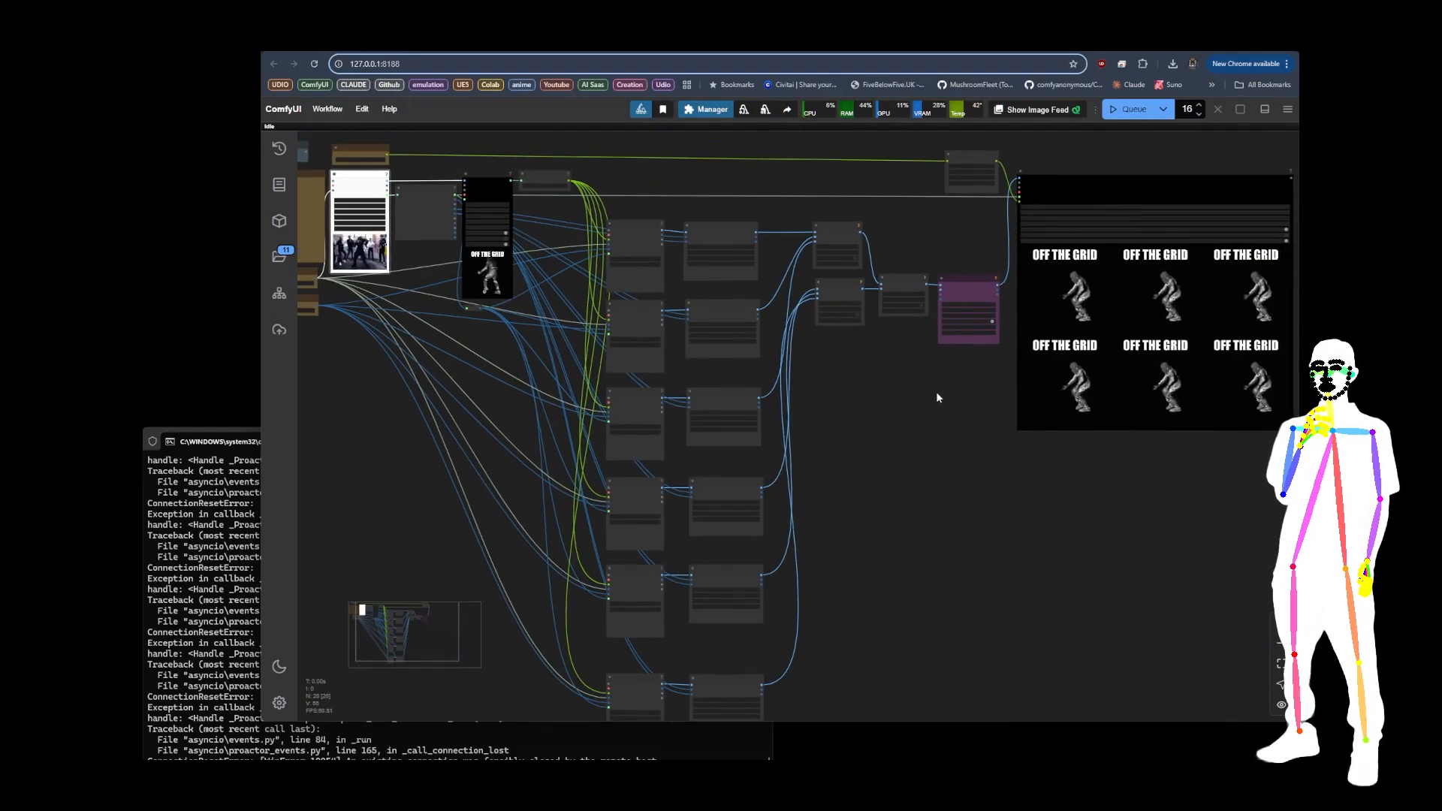
triple_click(1201, 117)
click(1134, 110)
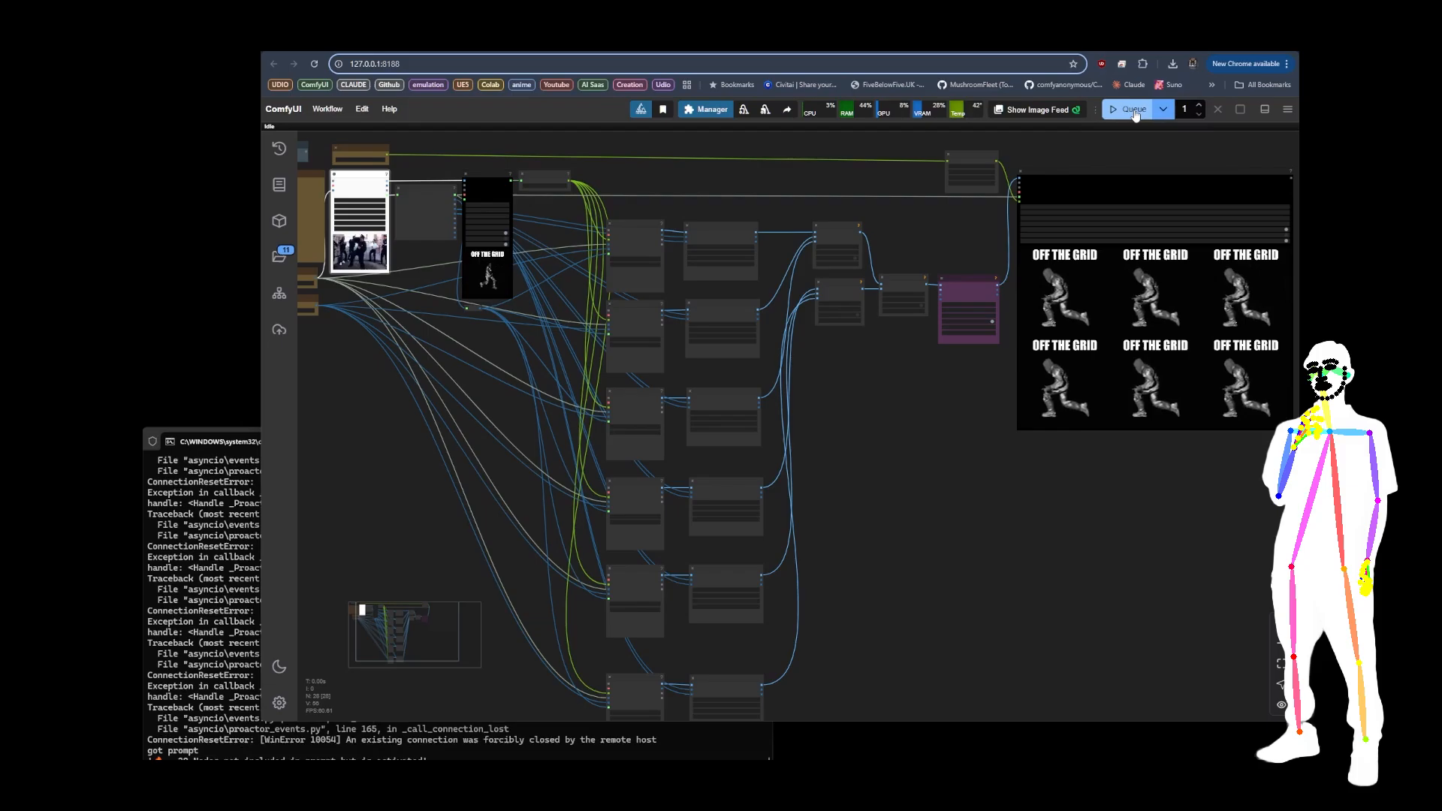
Step: Examine how the source video passes through the Video Combine and Select Filename nodes into the Load Video (Path) nodes
drag(862, 530, 923, 461)
scroll(923, 466, down, 2)
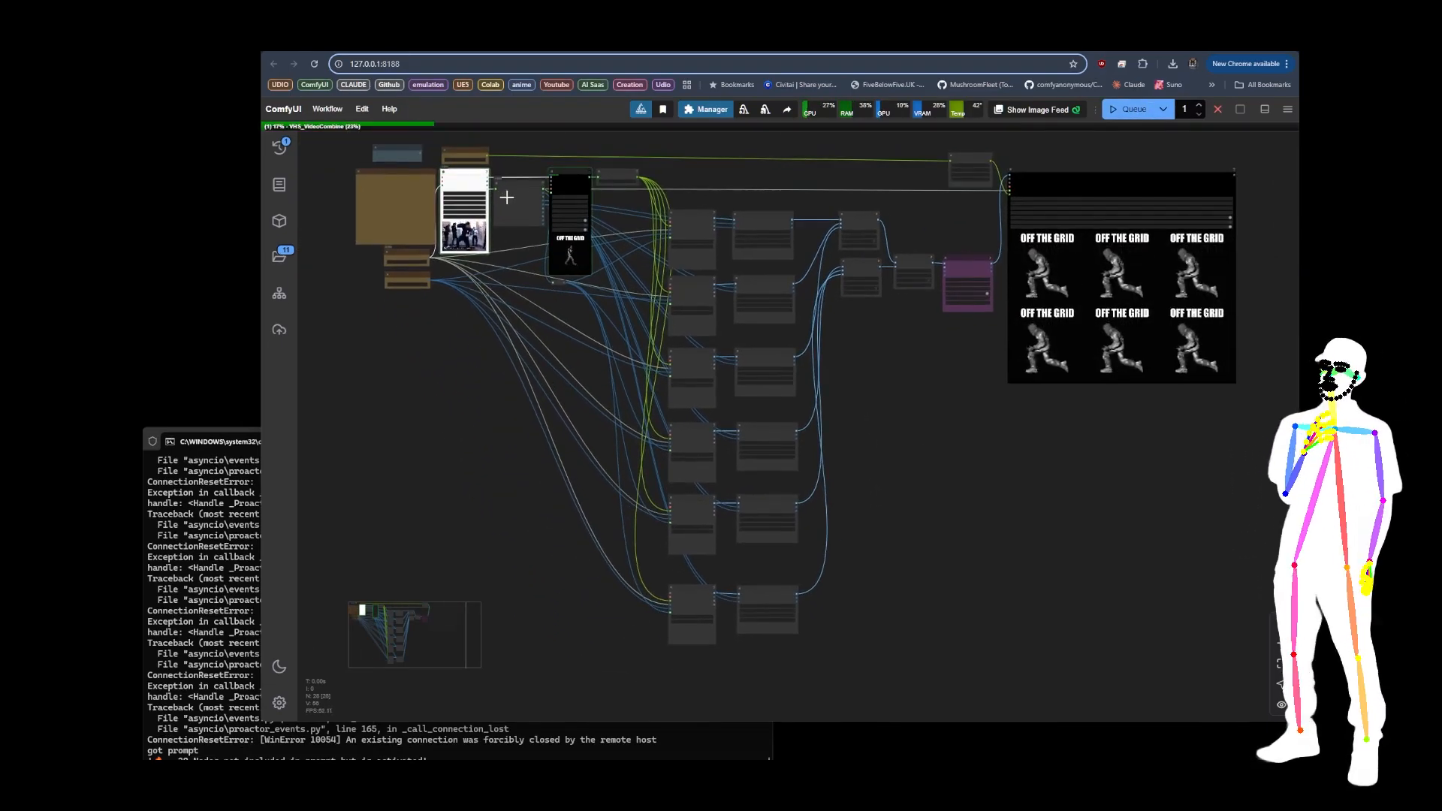
scroll(506, 196, up, 8)
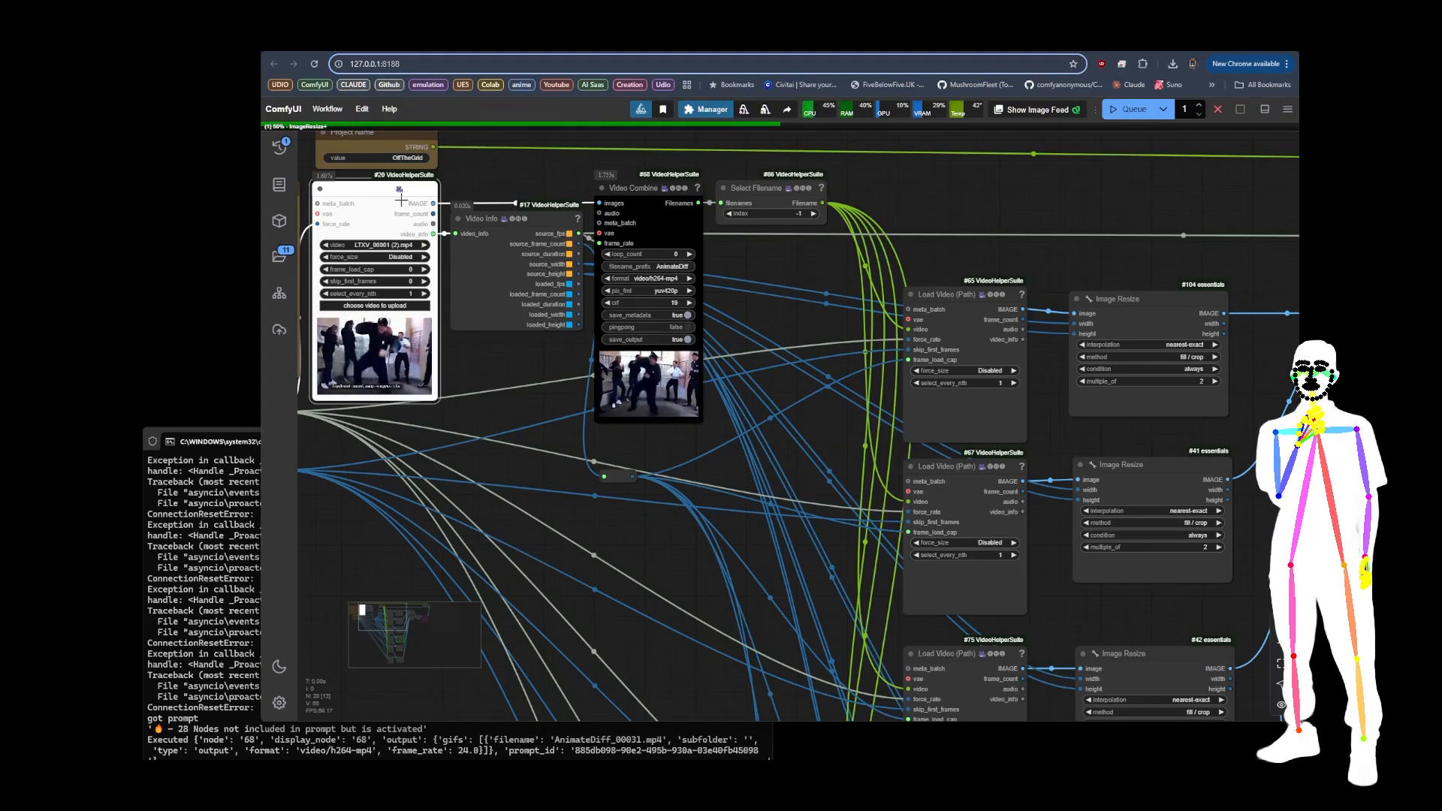
mouse_move(483, 389)
mouse_down()
mouse_move(397, 387)
mouse_move(466, 391)
mouse_up()
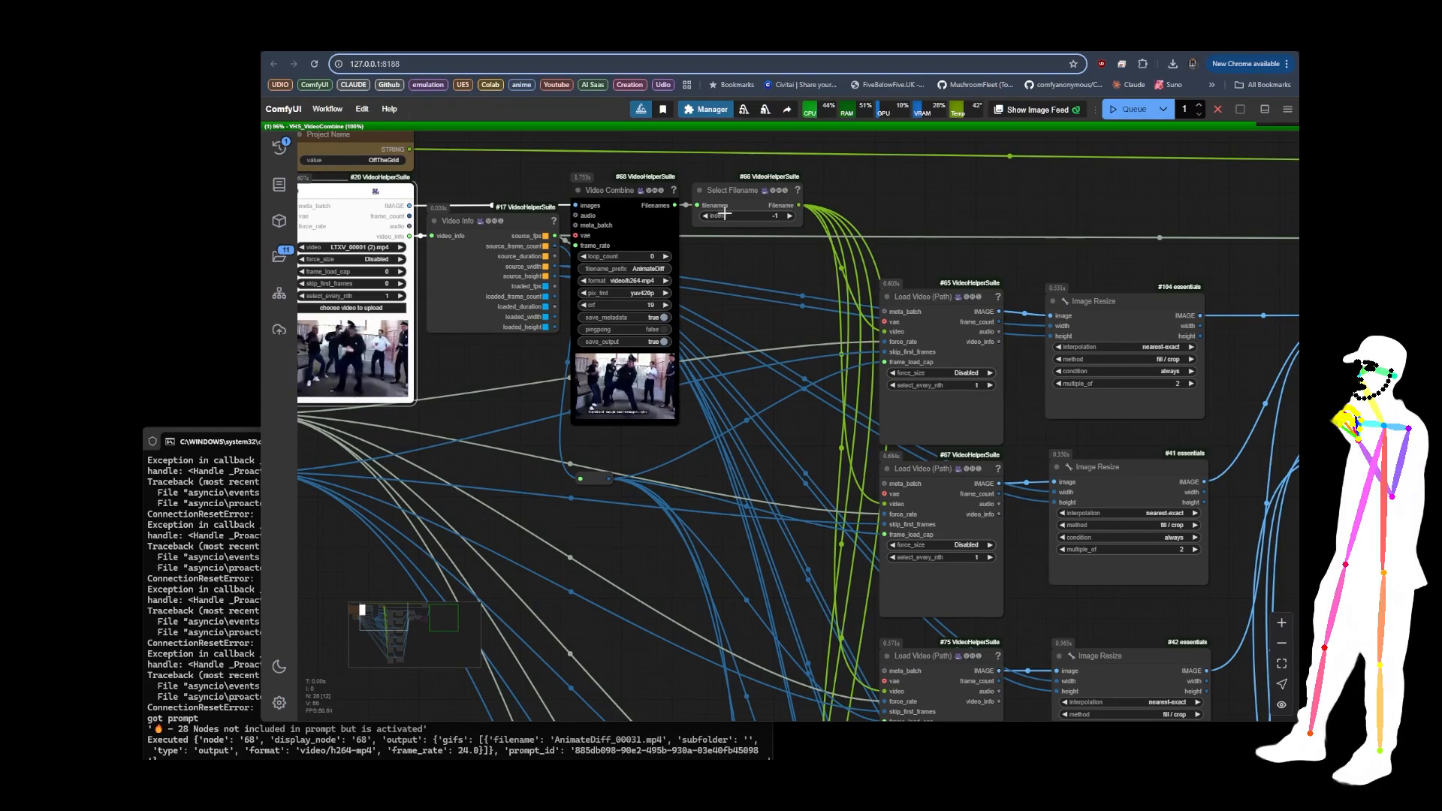
scroll(775, 242, up, 1)
drag(775, 247, 763, 245)
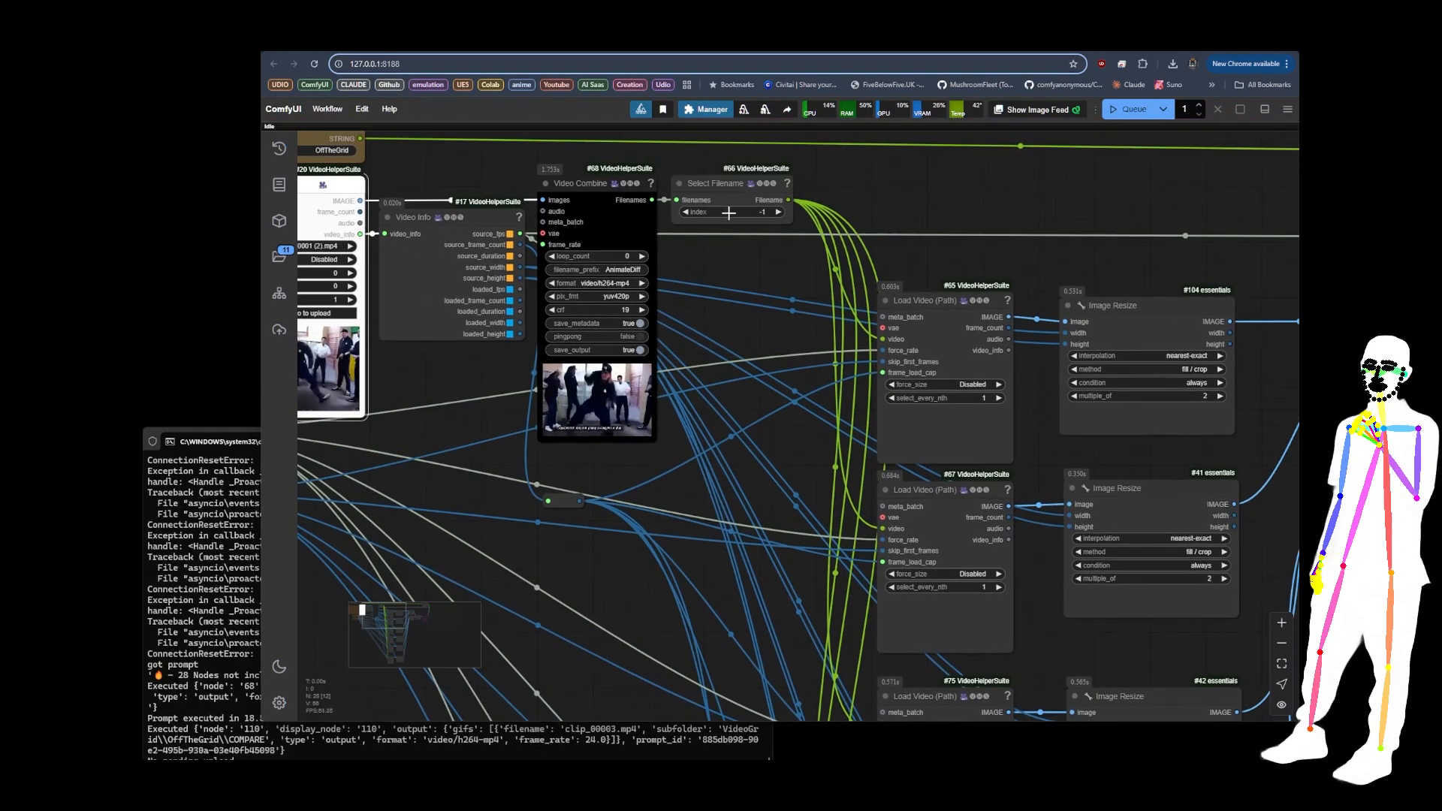
drag(777, 323, 549, 320)
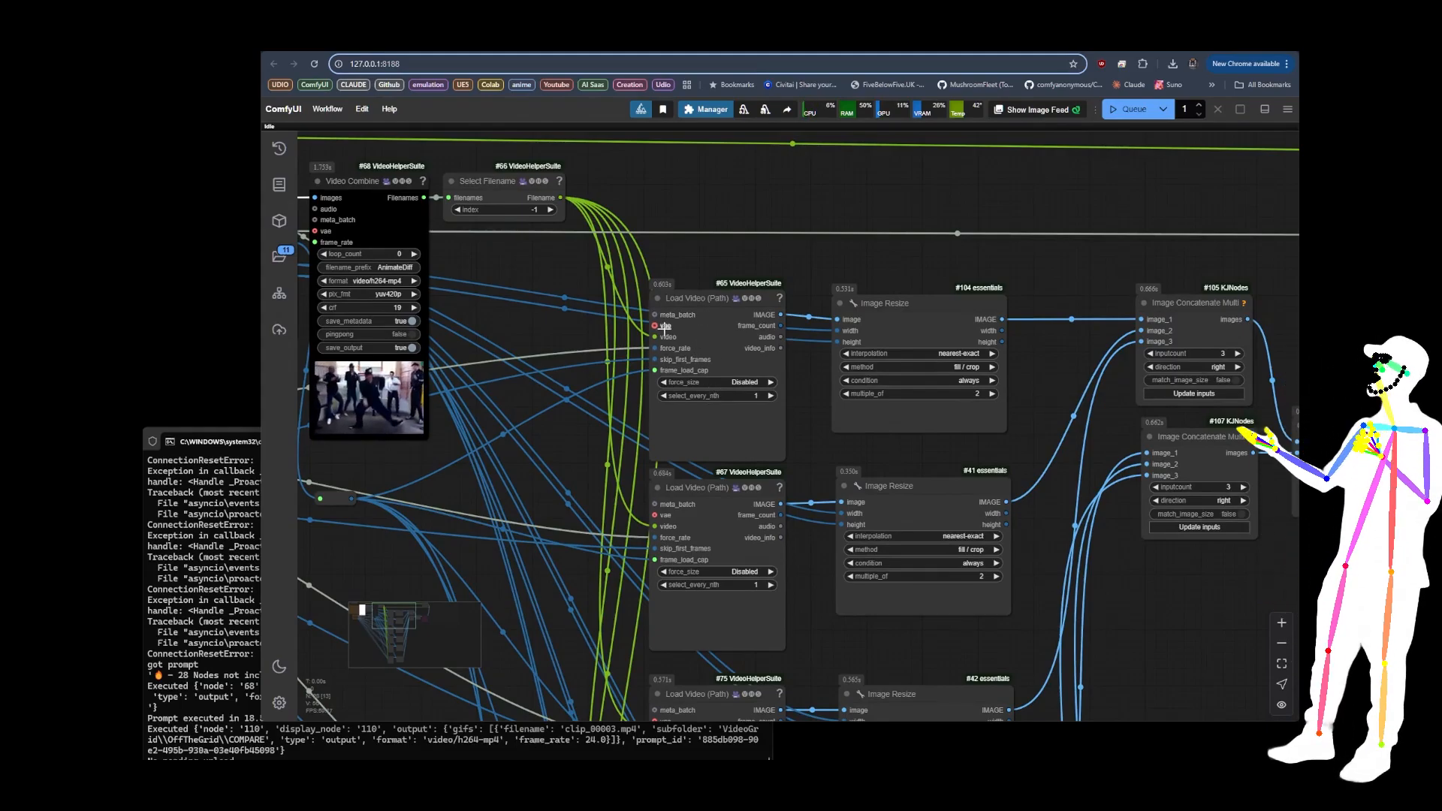
scroll(664, 328, up, 5)
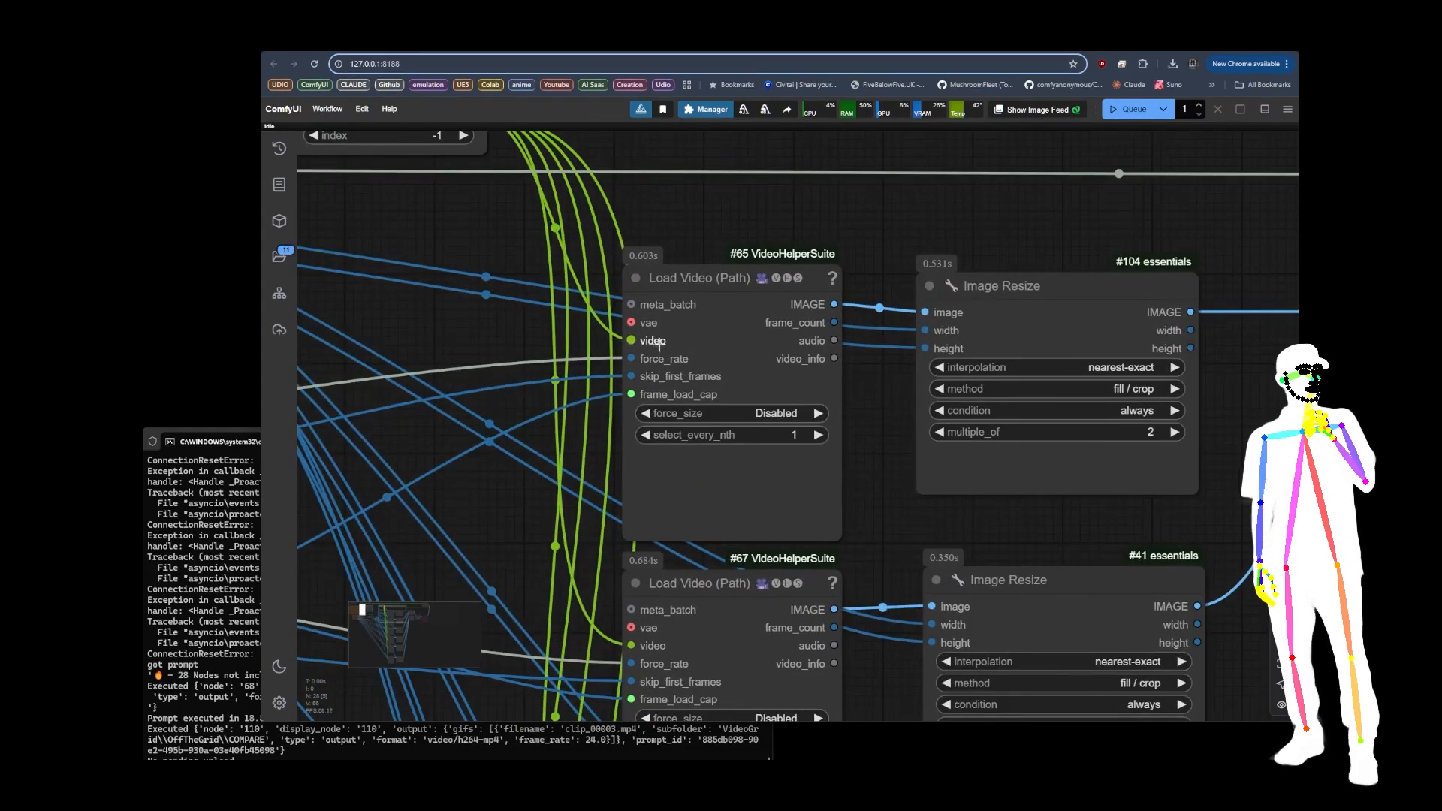
scroll(688, 176, down, 10)
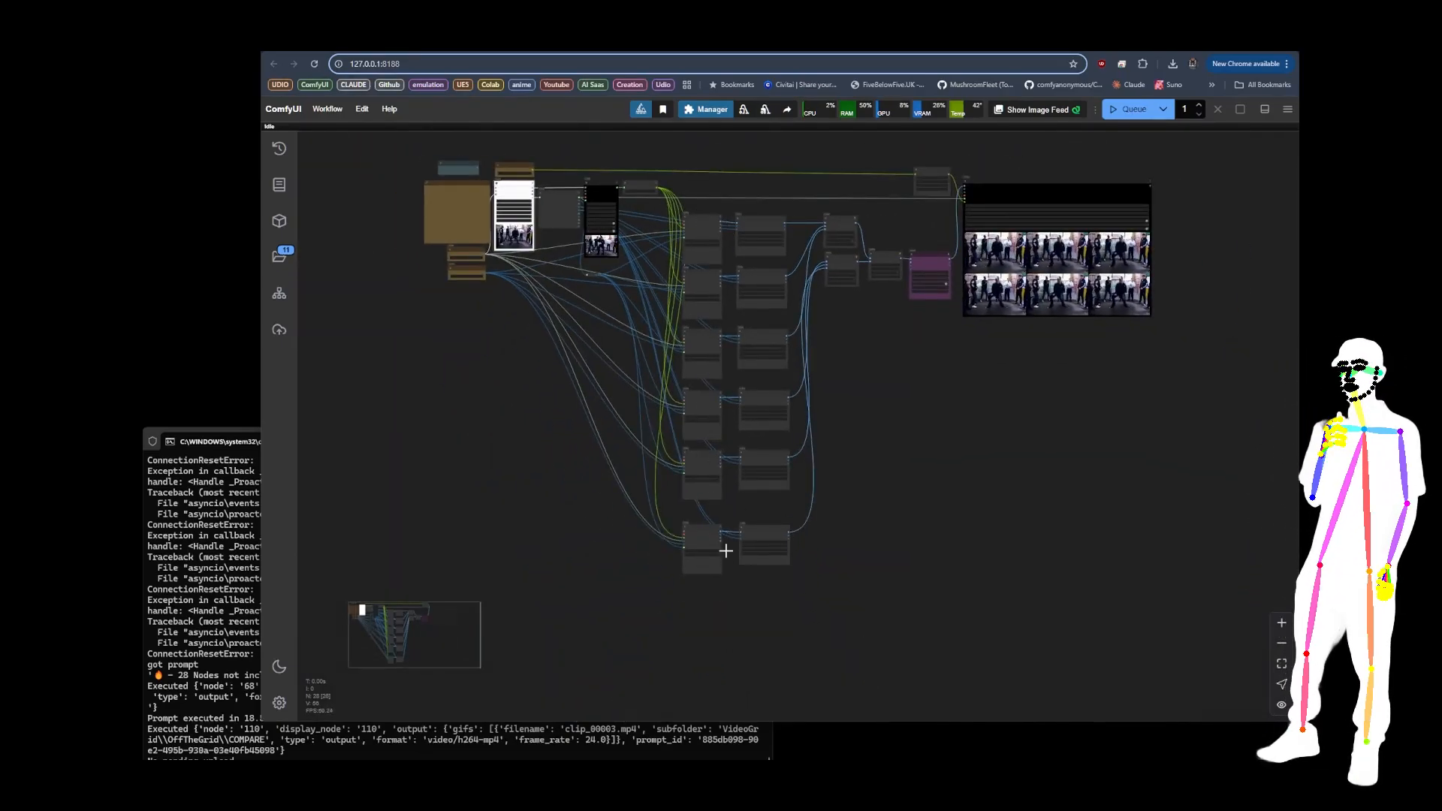
Step: Examine the six-video grid preview in the final Video Combine node and the concatenate and resize nodes feeding it
drag(1056, 371, 869, 441)
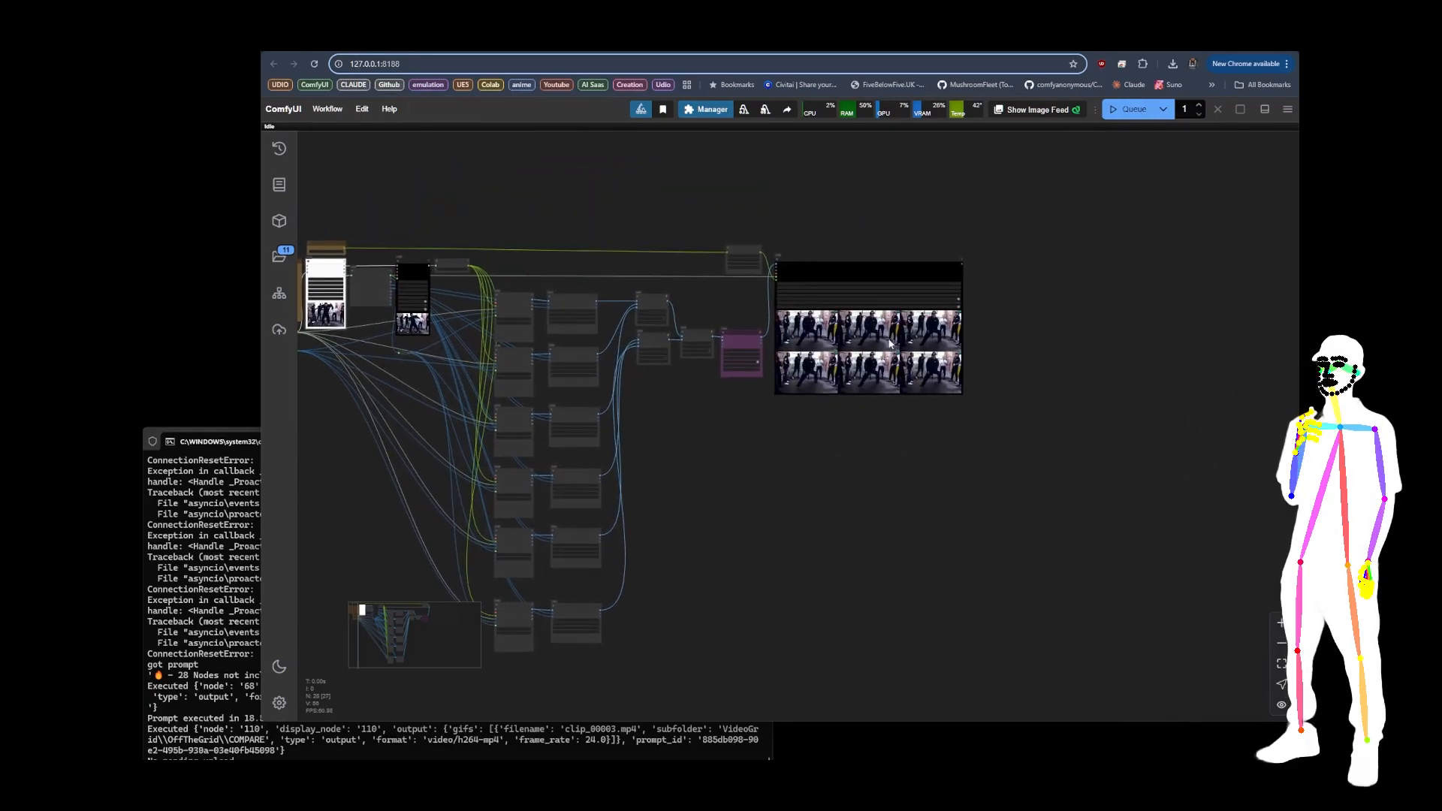
scroll(891, 323, up, 7)
scroll(892, 323, up, 5)
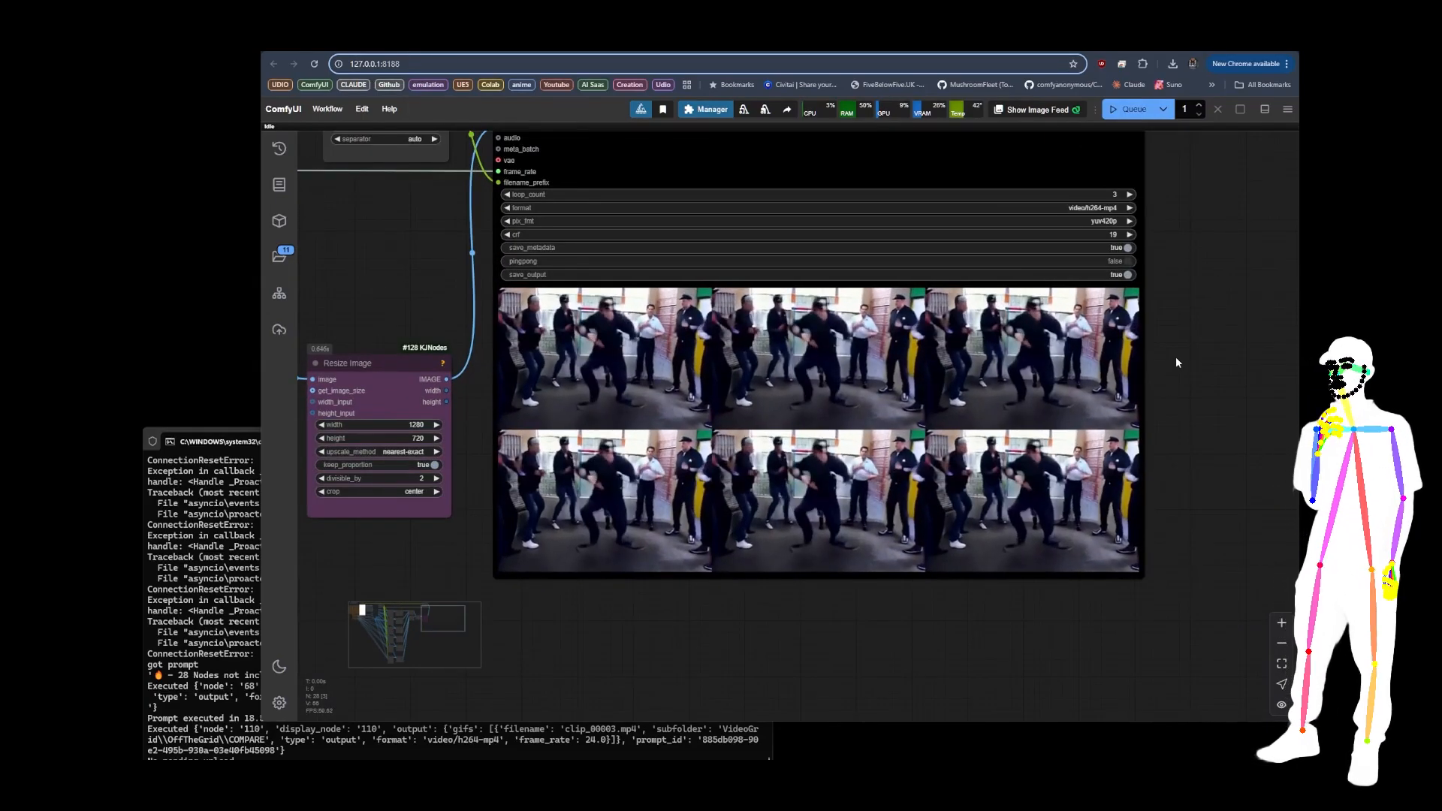
scroll(1190, 353, down, 5)
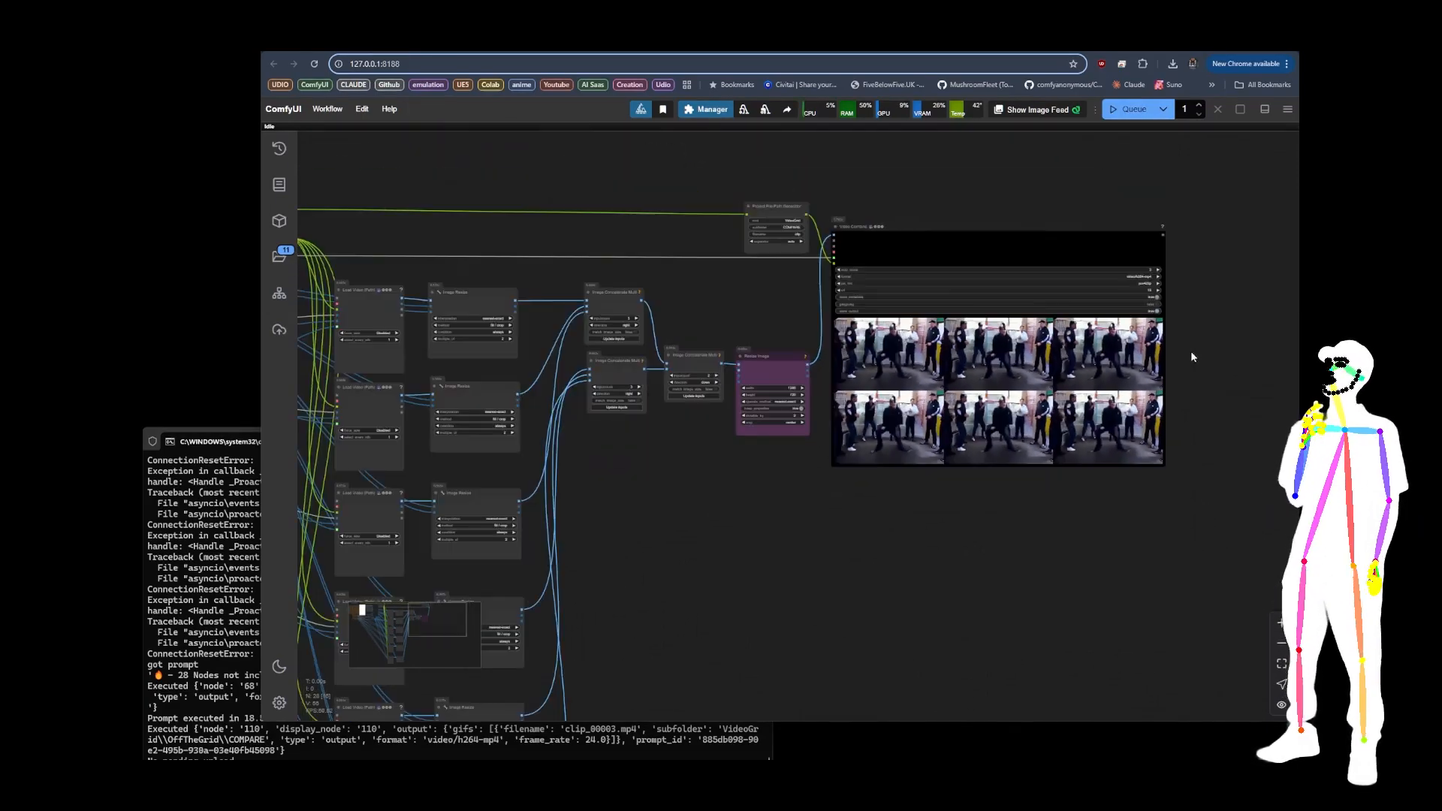
drag(867, 494, 964, 388)
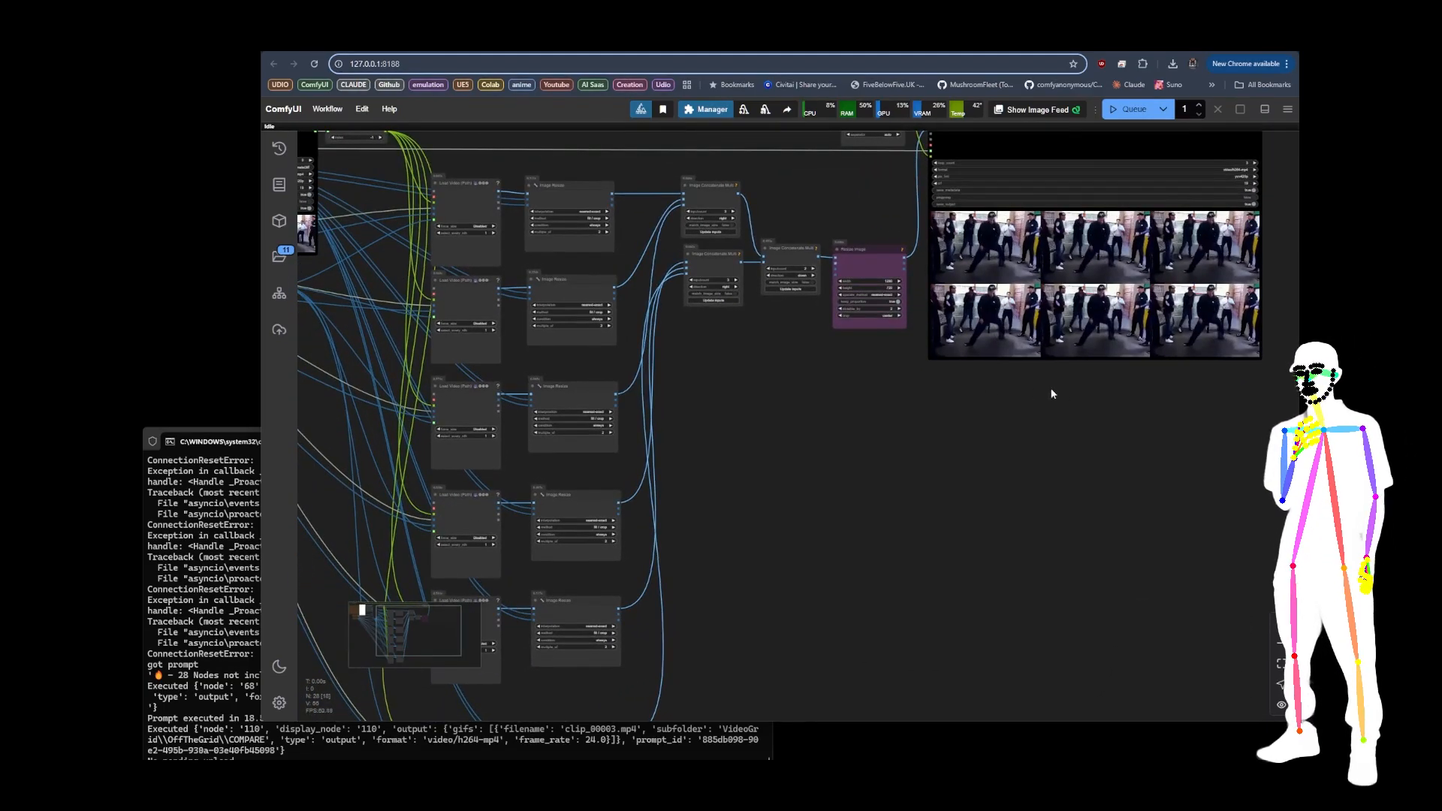
scroll(1077, 393, down, 2)
drag(1075, 398, 800, 436)
scroll(849, 300, up, 3)
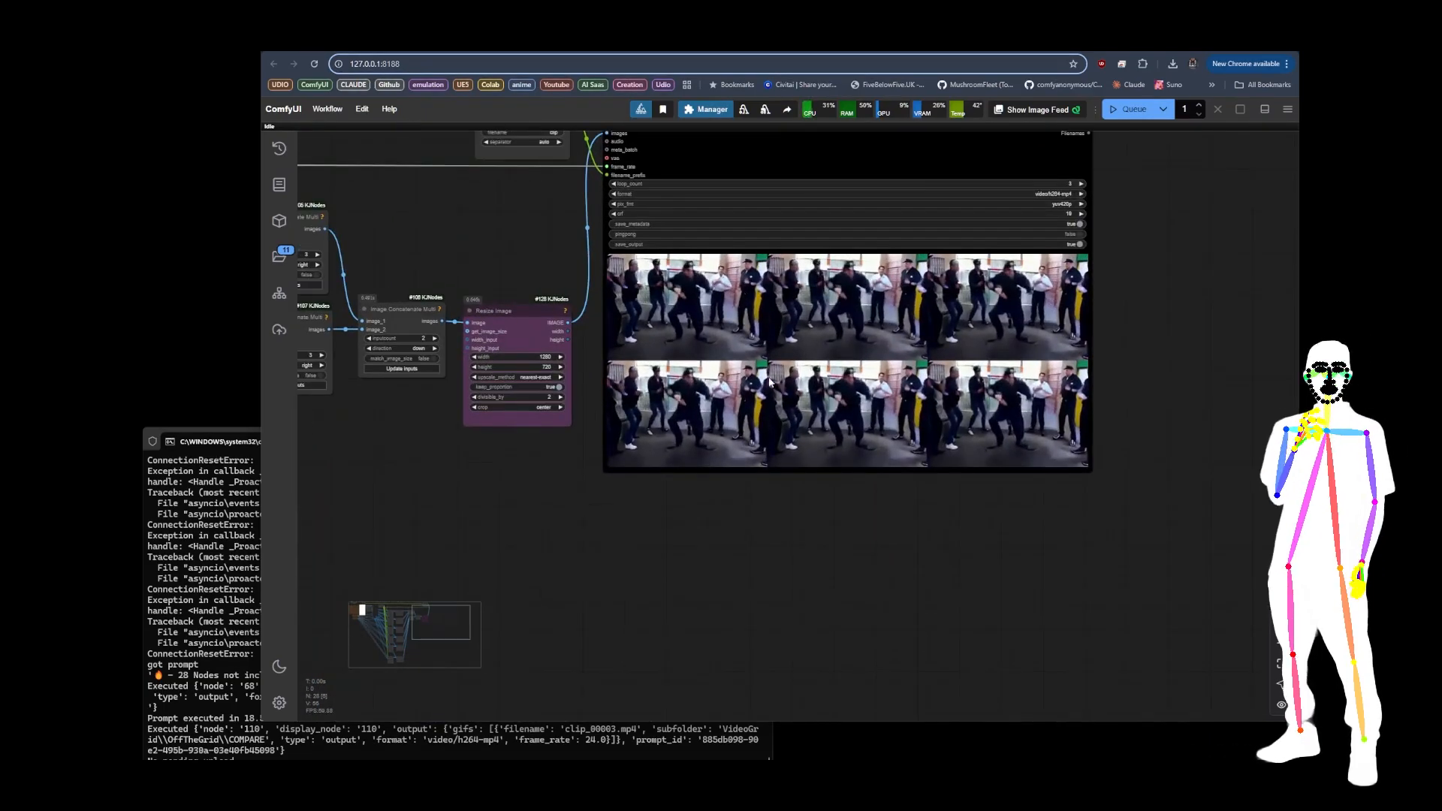
Step: Set the Force Framerate value to 24 and queue the workflow again
scroll(877, 499, down, 6)
drag(618, 541, 1020, 498)
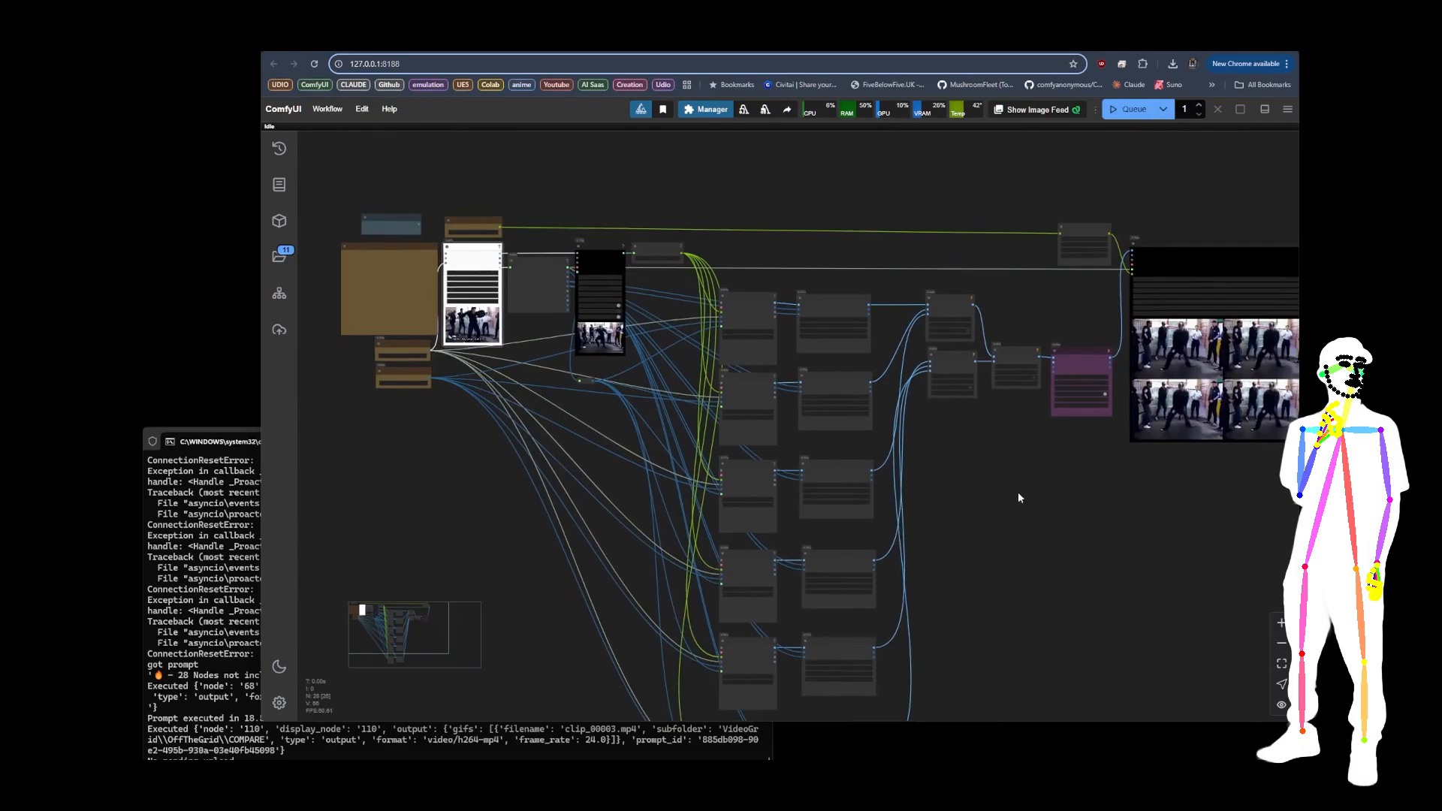
scroll(452, 400, up, 12)
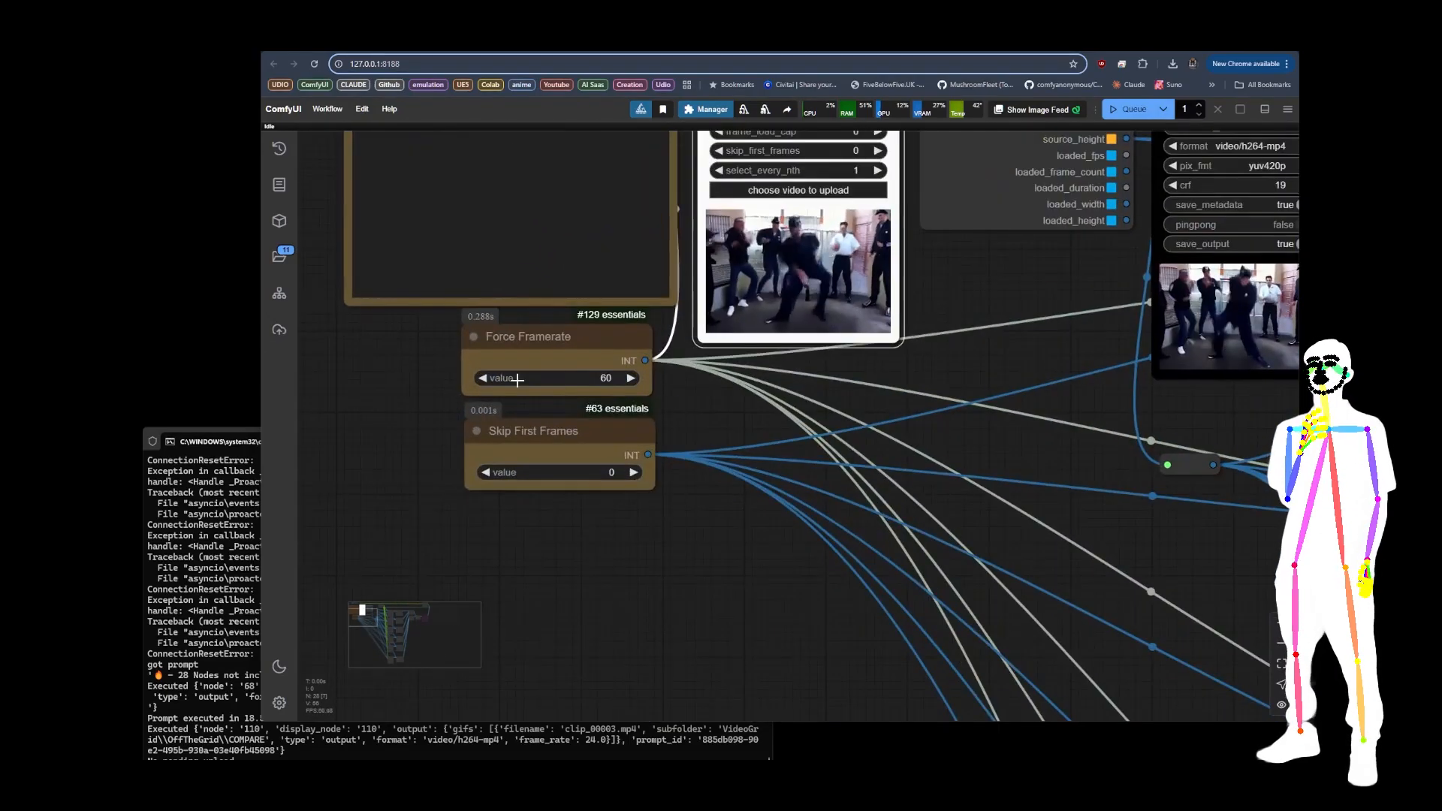
click(614, 375)
text(24)
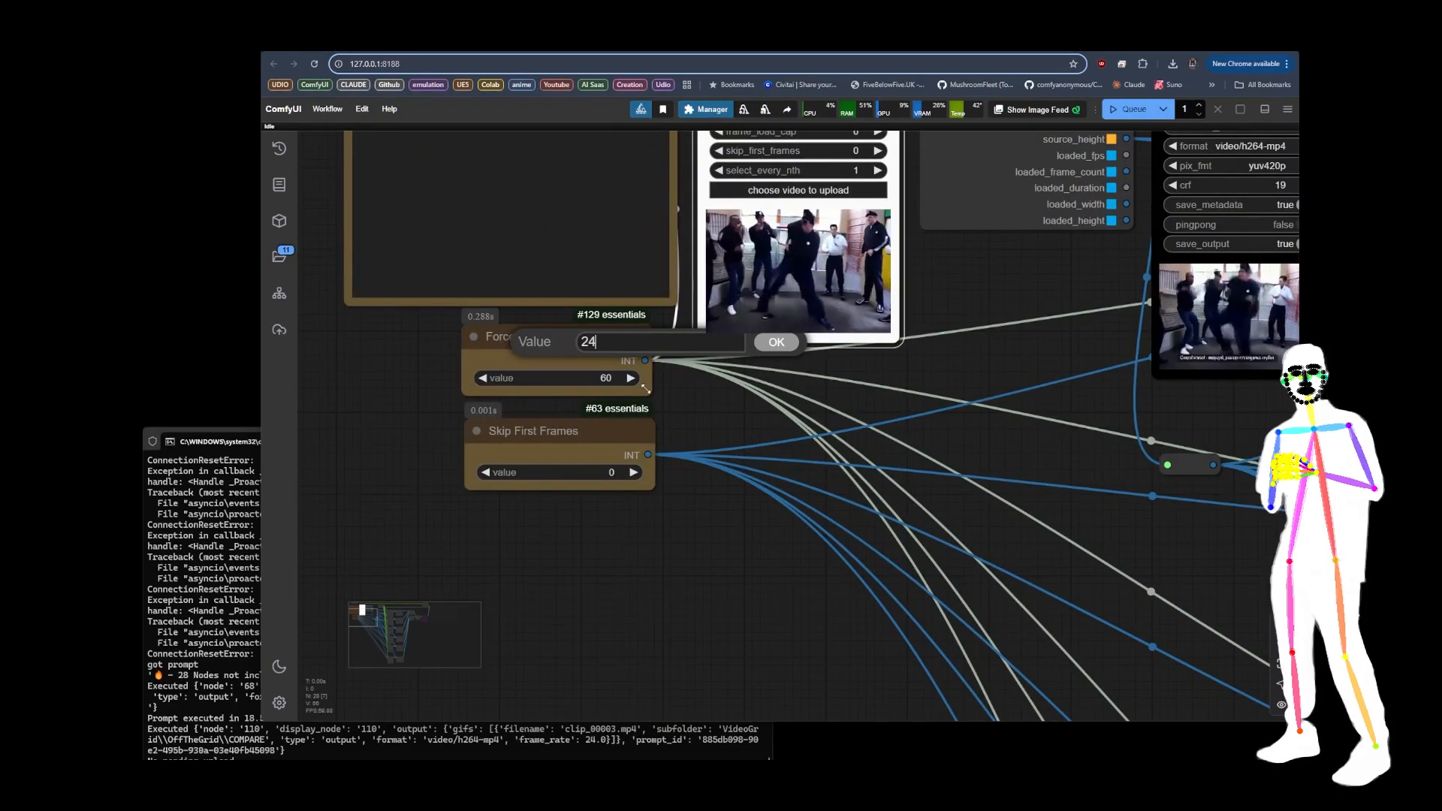
key(Return)
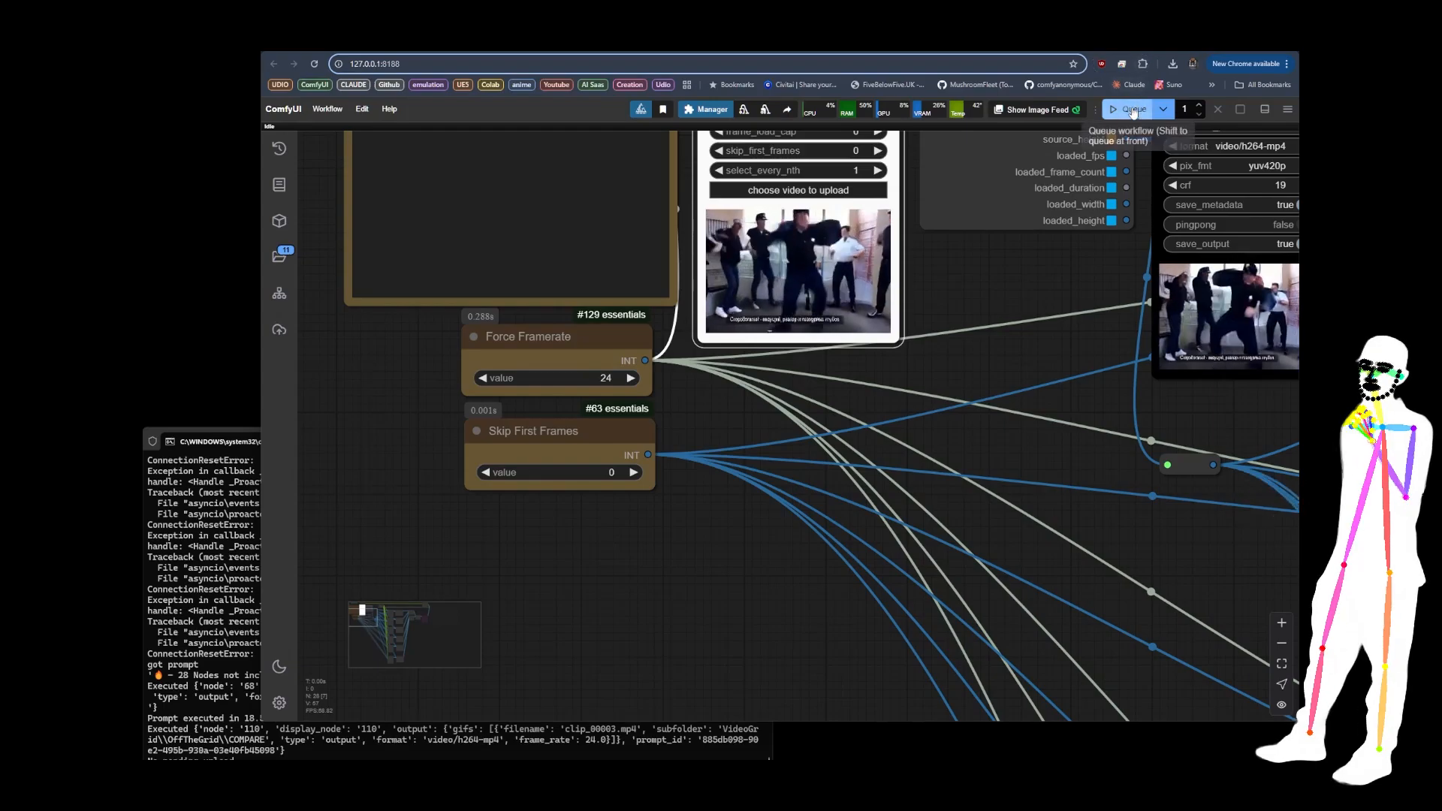
key(ctrl+Return)
Step: Inspect the Project Name node and the Project File Path Generator settings it feeds for the output video path
scroll(355, 359, down, 11)
drag(650, 502, 422, 419)
scroll(421, 413, down, 3)
drag(837, 403, 611, 435)
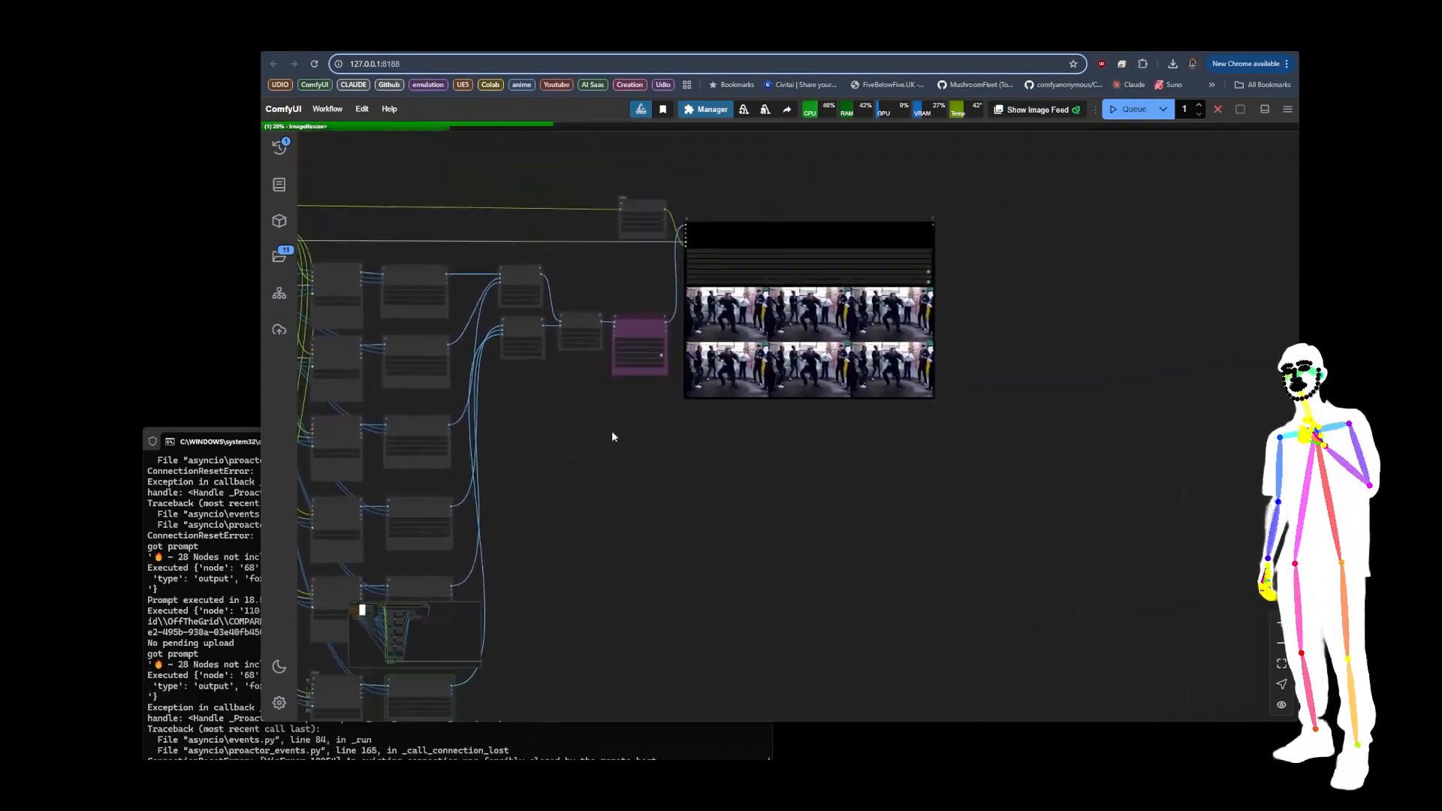
scroll(812, 308, up, 6)
scroll(967, 407, down, 7)
drag(519, 273, 664, 293)
scroll(488, 282, up, 6)
drag(457, 239, 884, 240)
scroll(732, 250, up, 12)
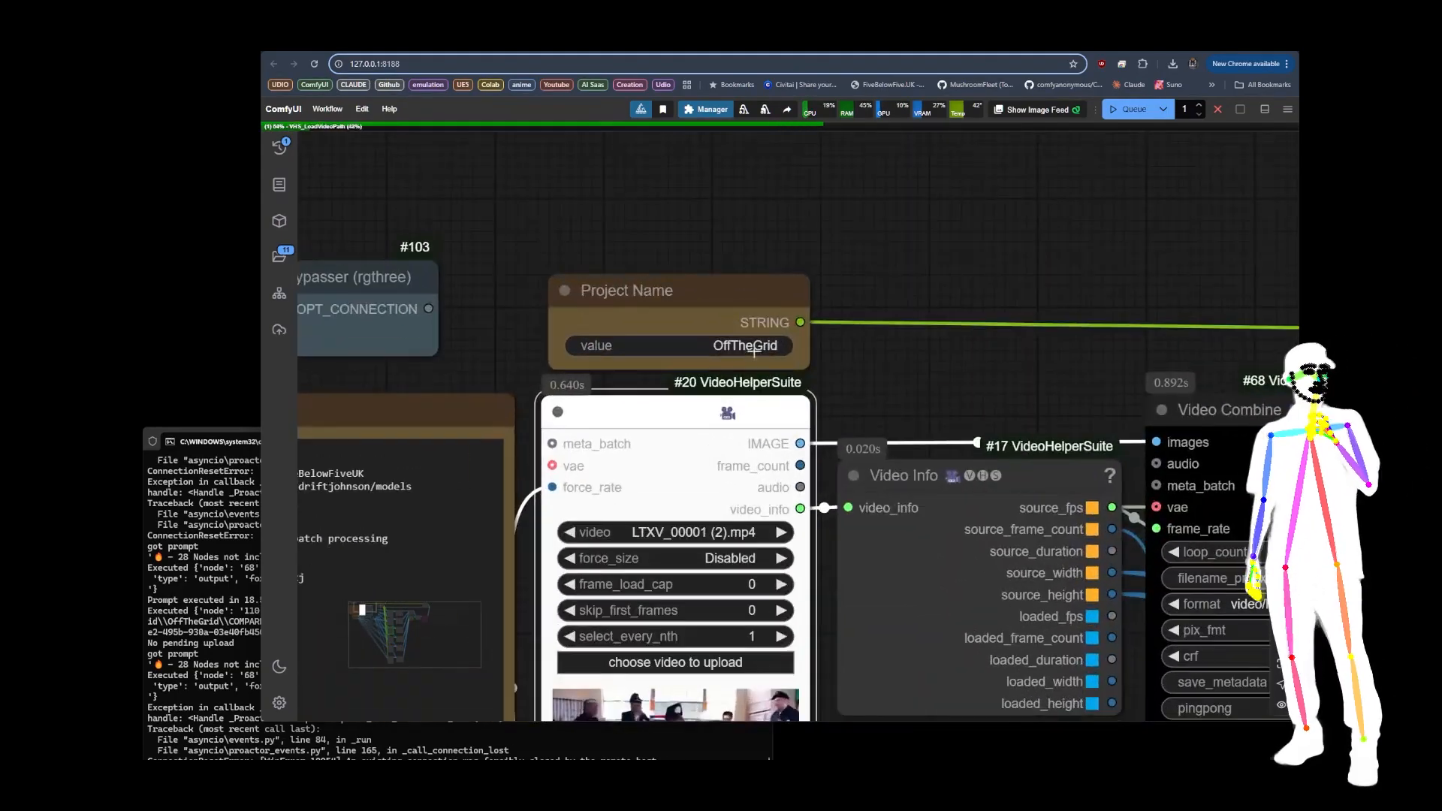
scroll(446, 191, down, 8)
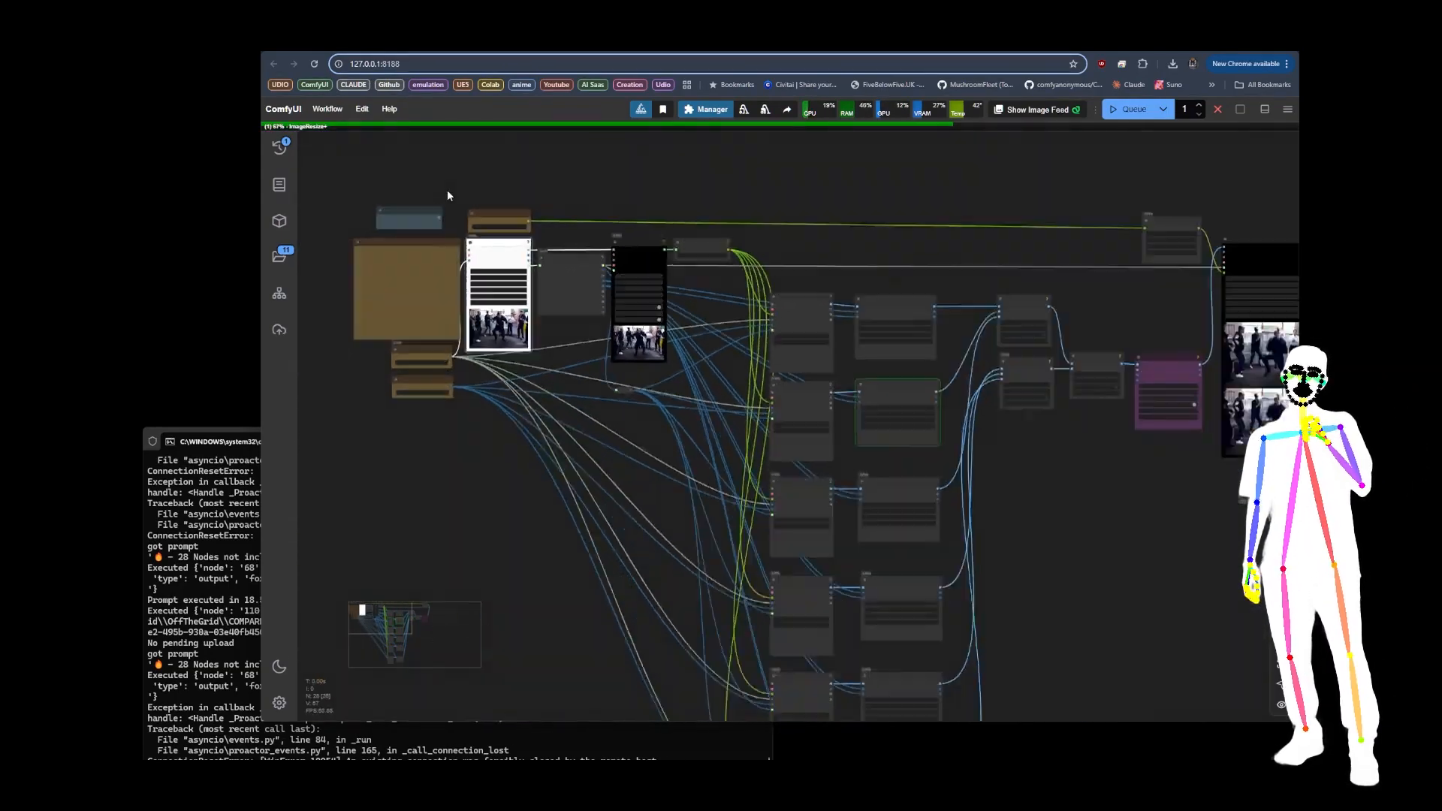
drag(801, 191, 442, 185)
drag(814, 498, 634, 493)
scroll(518, 204, up, 5)
scroll(518, 209, up, 5)
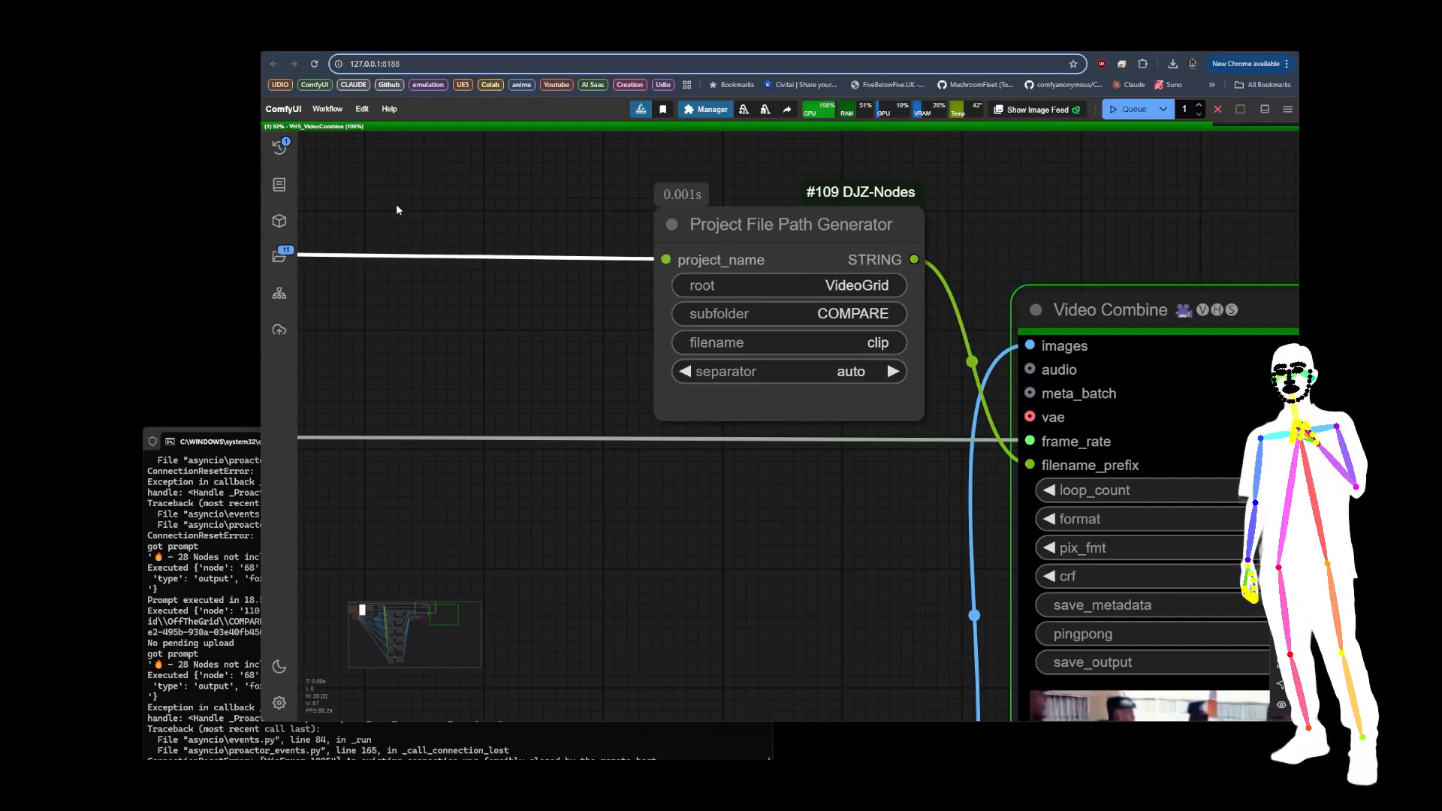
Step: Review the regenerated 2x3 grid video in the final Video Combine node
scroll(395, 204, down, 5)
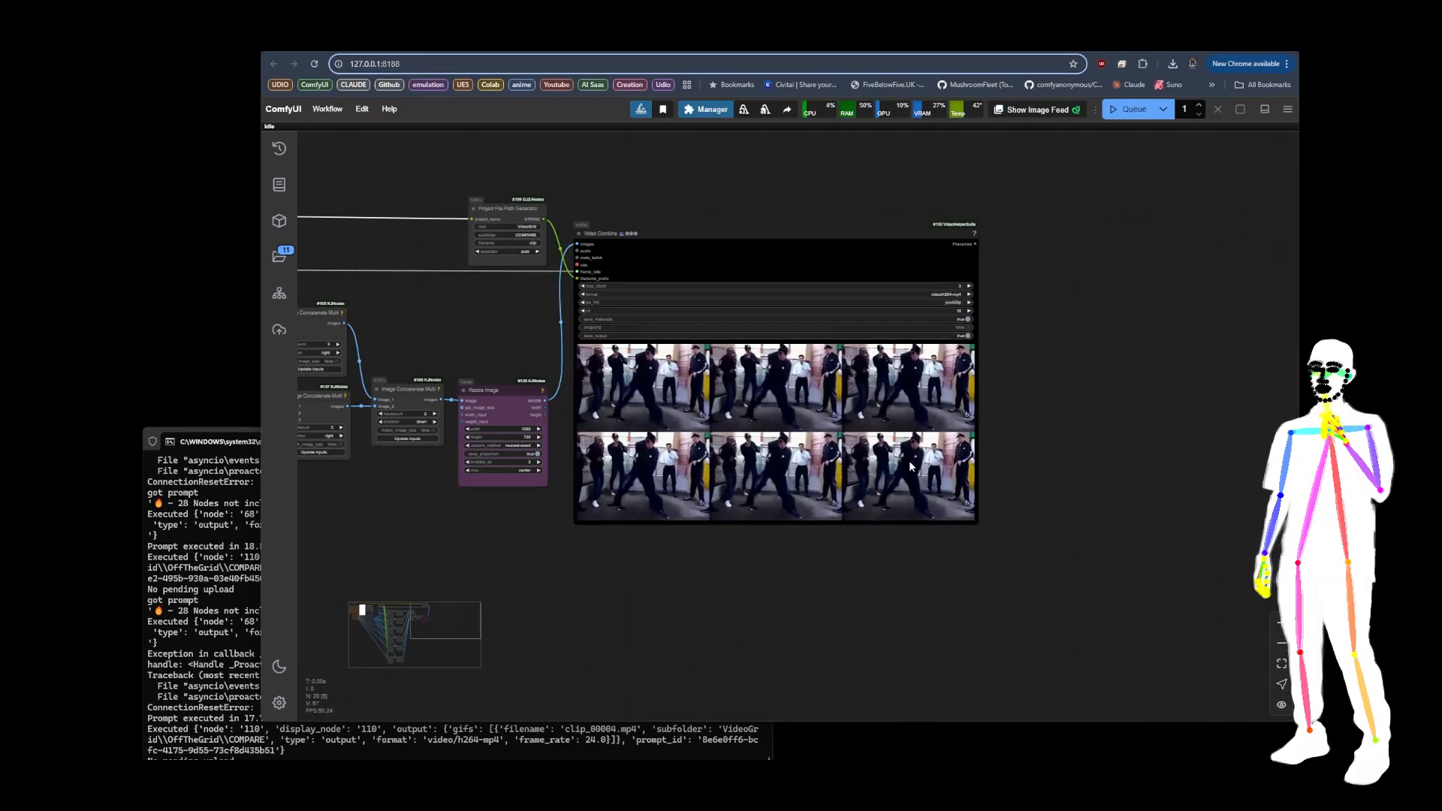
scroll(909, 466, up, 4)
scroll(909, 466, down, 1)
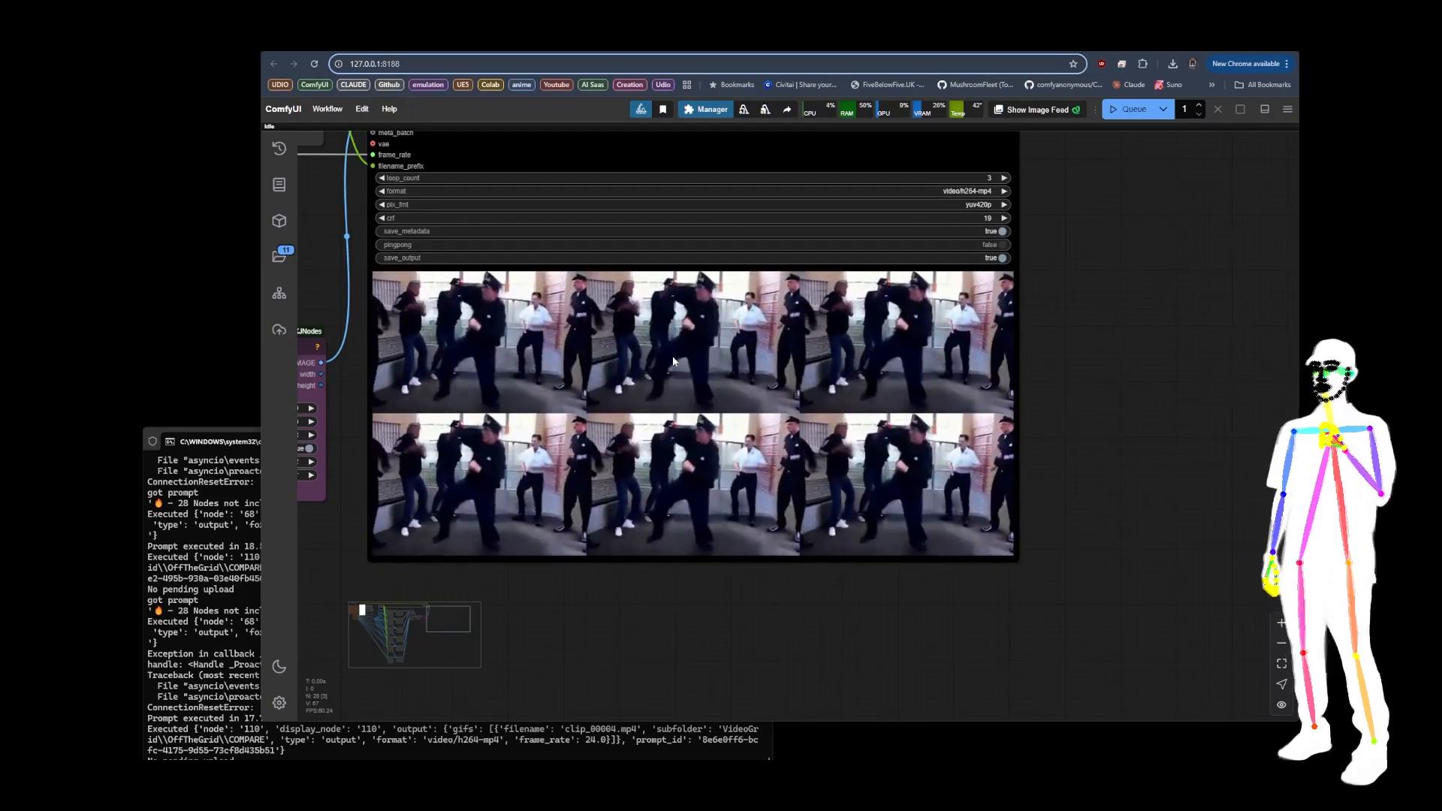
Step: Examine the 2x3 grid video up close, the Image Concatenate Multi and Resize Image nodes feeding it, and the whole workflow layout
scroll(457, 299, up, 5)
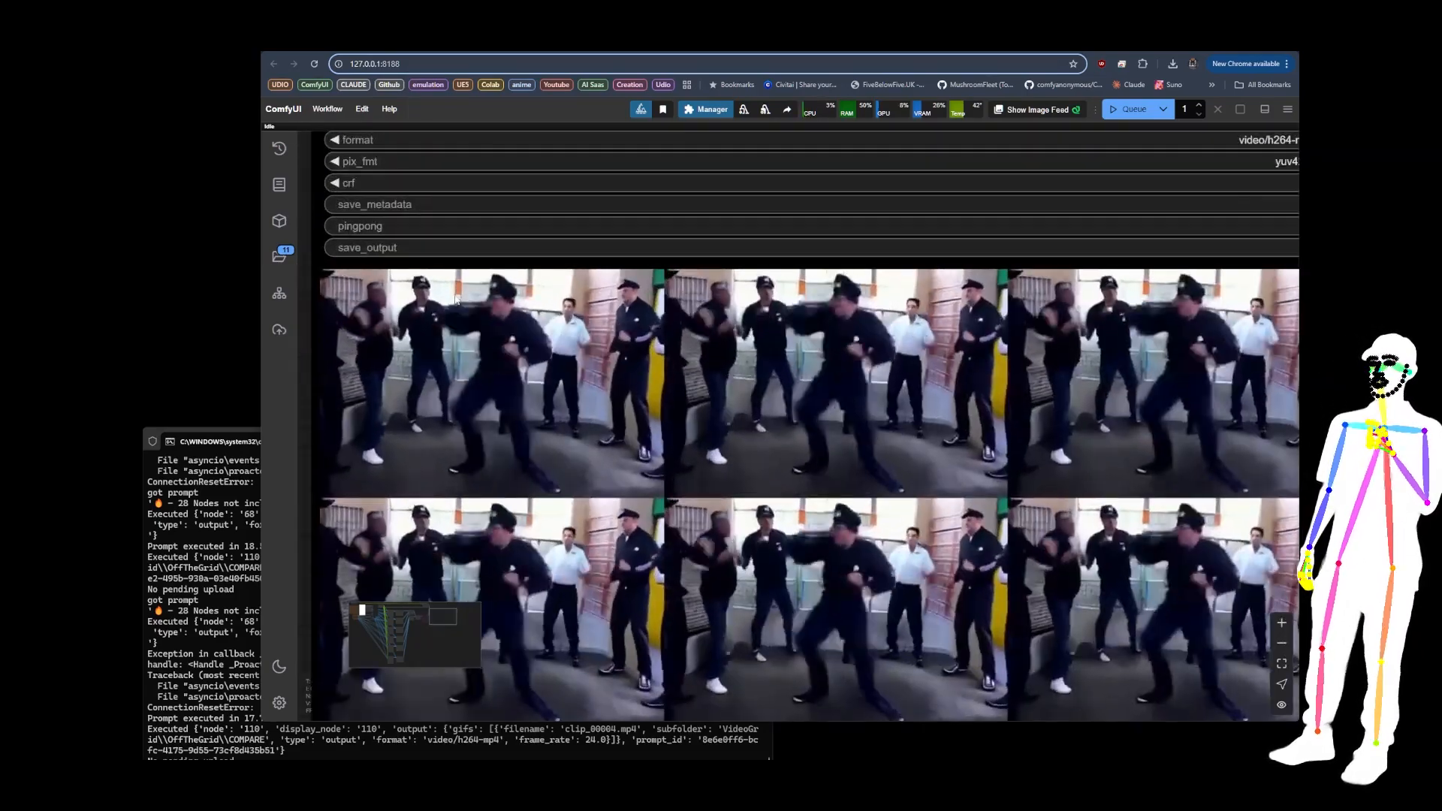
scroll(751, 353, down, 5)
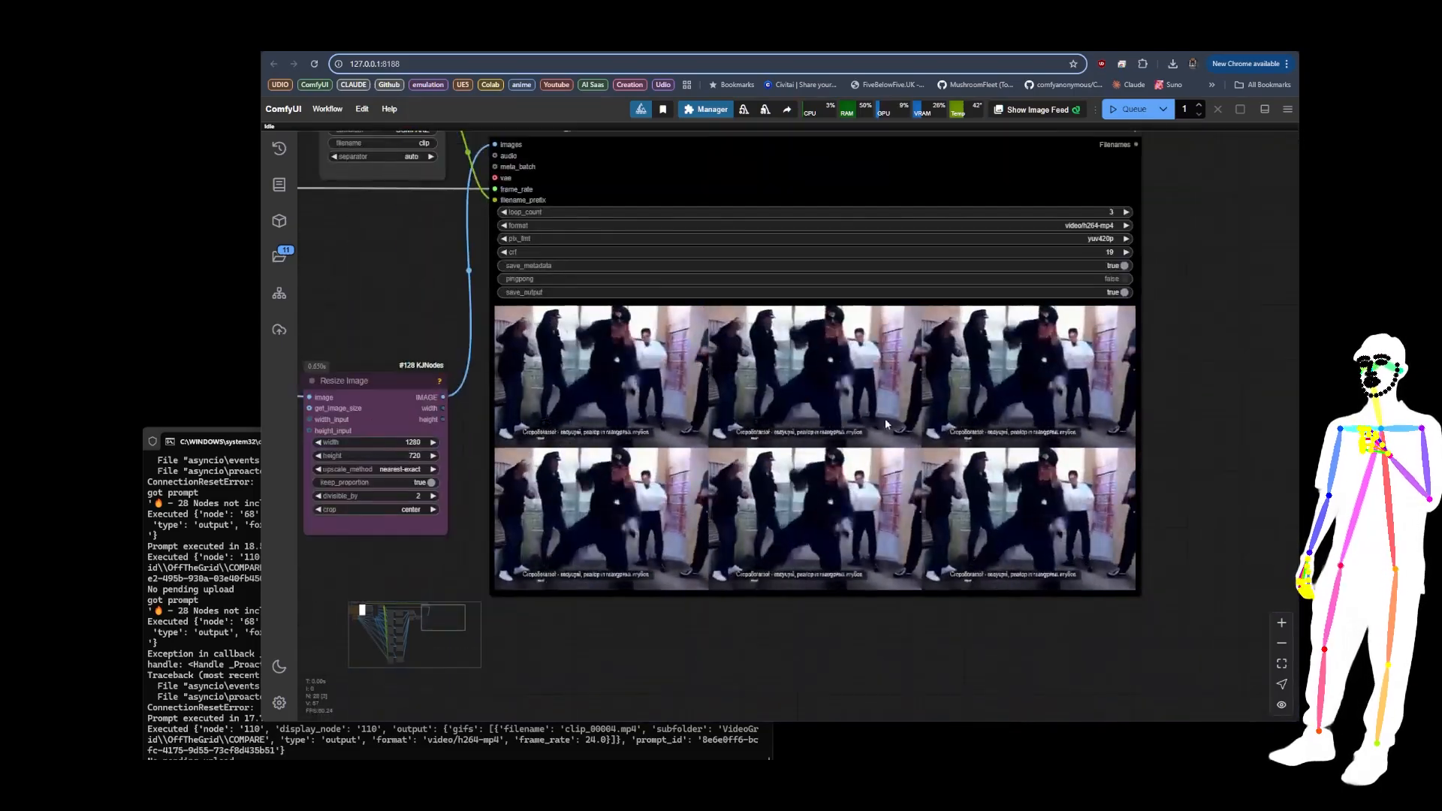
scroll(879, 420, down, 2)
scroll(953, 398, down, 5)
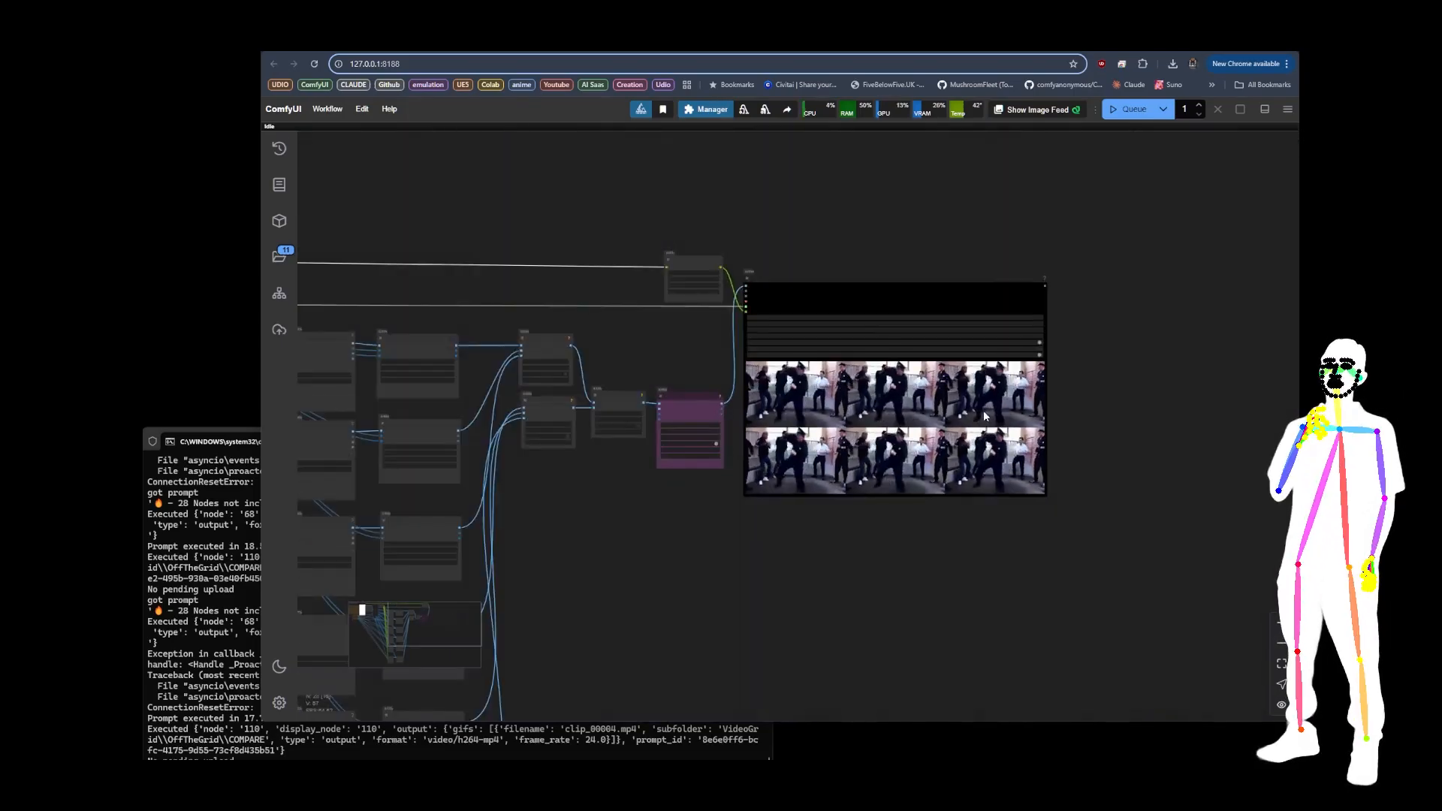
drag(620, 519, 864, 457)
scroll(854, 308, up, 5)
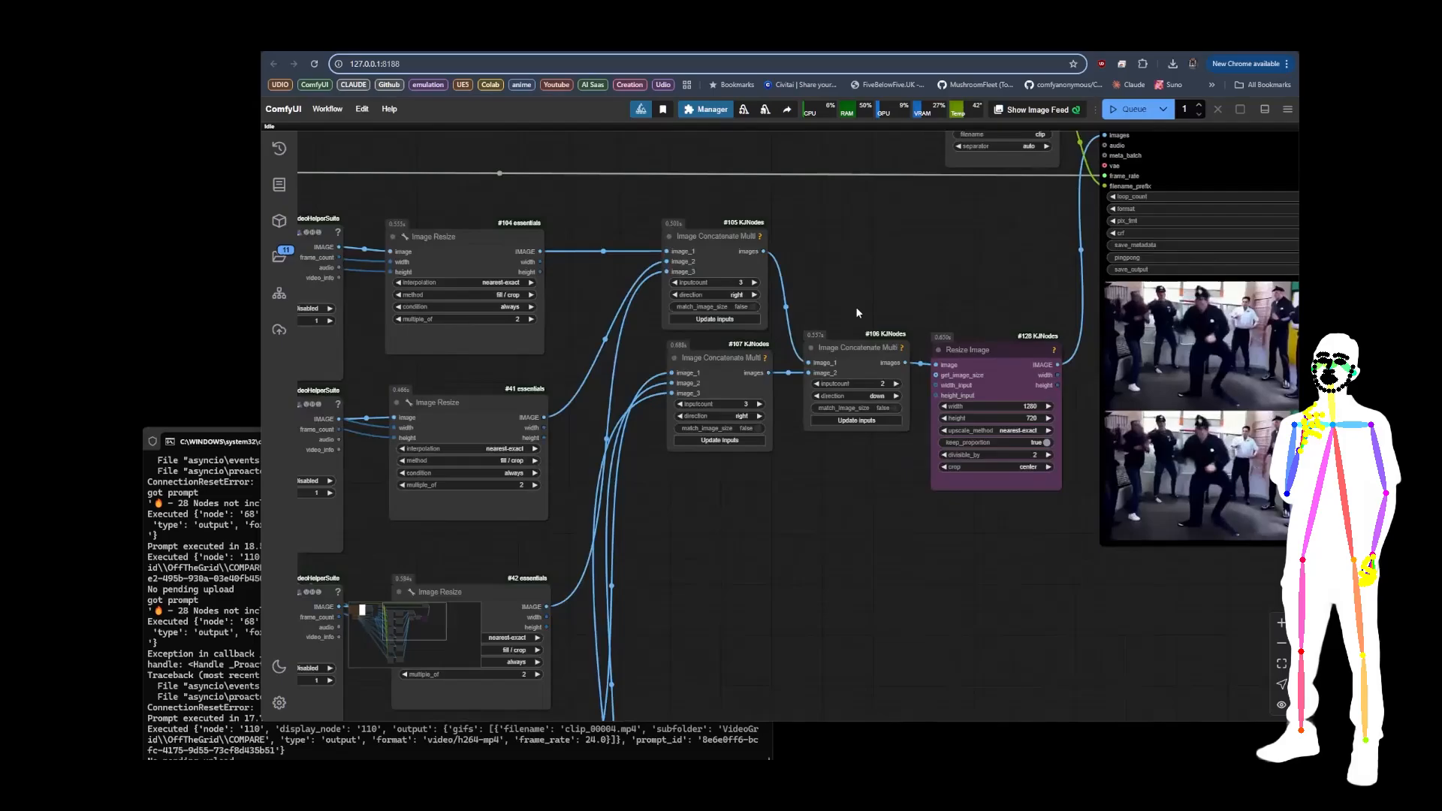
scroll(855, 307, down, 8)
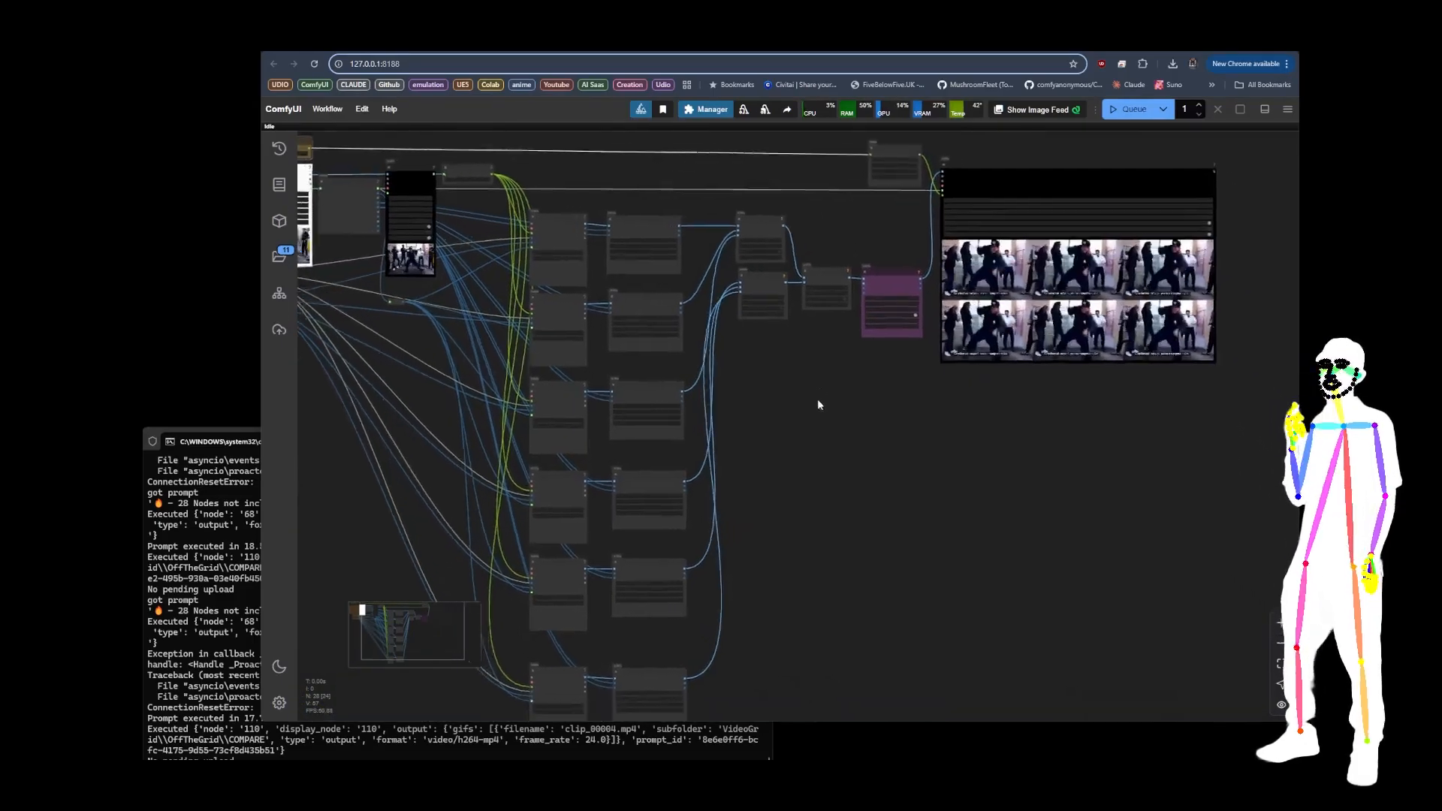
drag(822, 401, 845, 417)
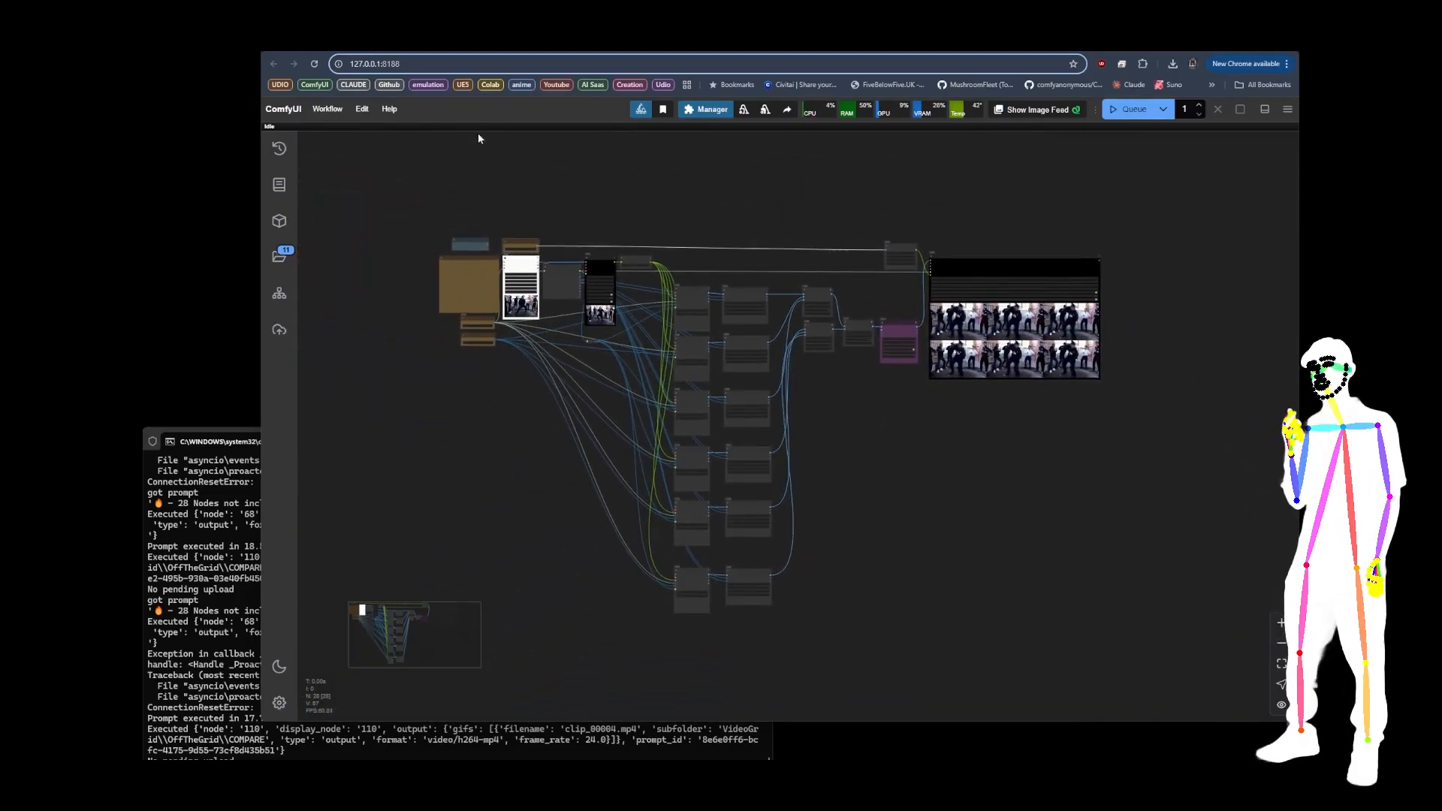
Step: Switch to the other open ComfyUI workflow, with the Load Audio and Audio Segment Index nodes, and inspect its final glitch grid video
key(ctrl+Tab)
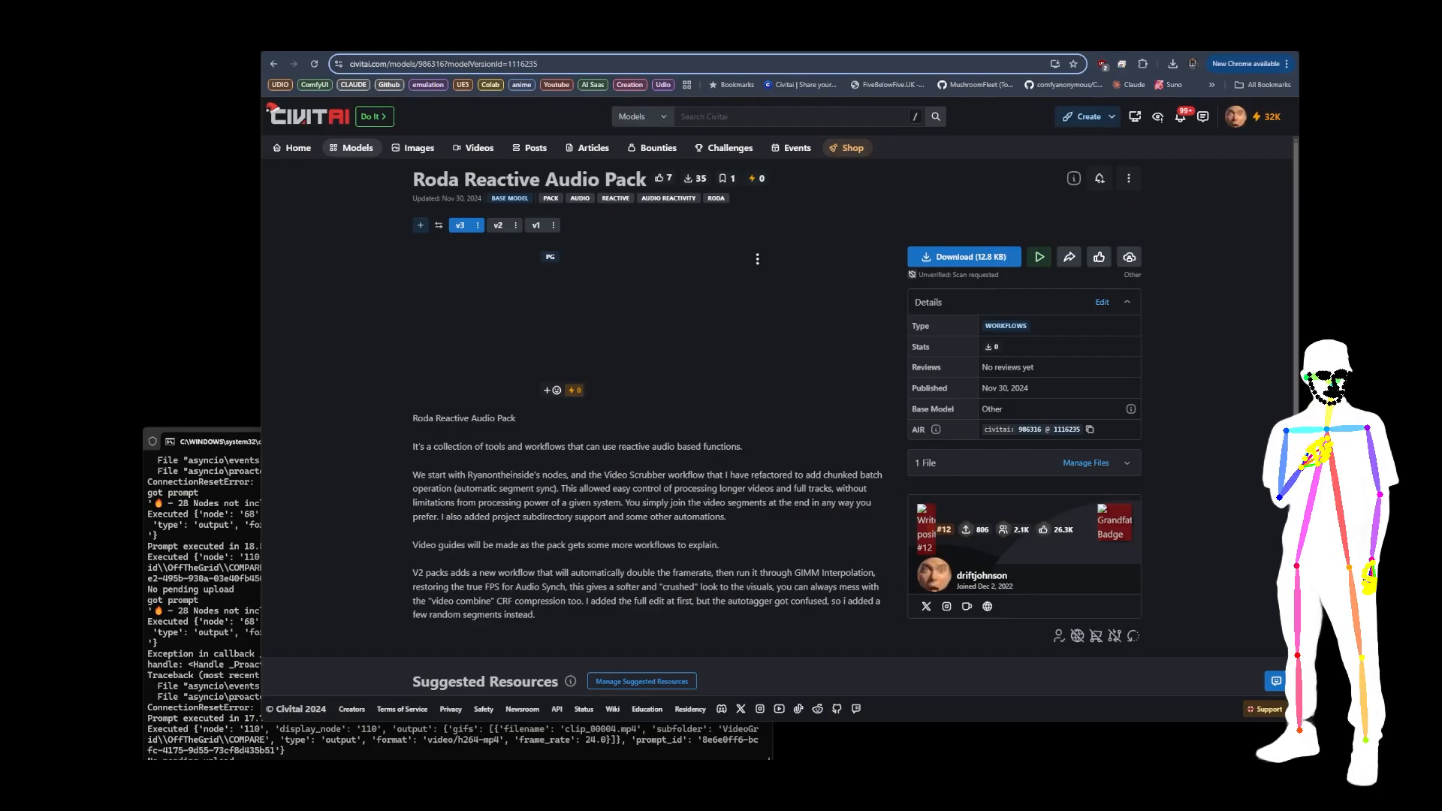
click(410, 42)
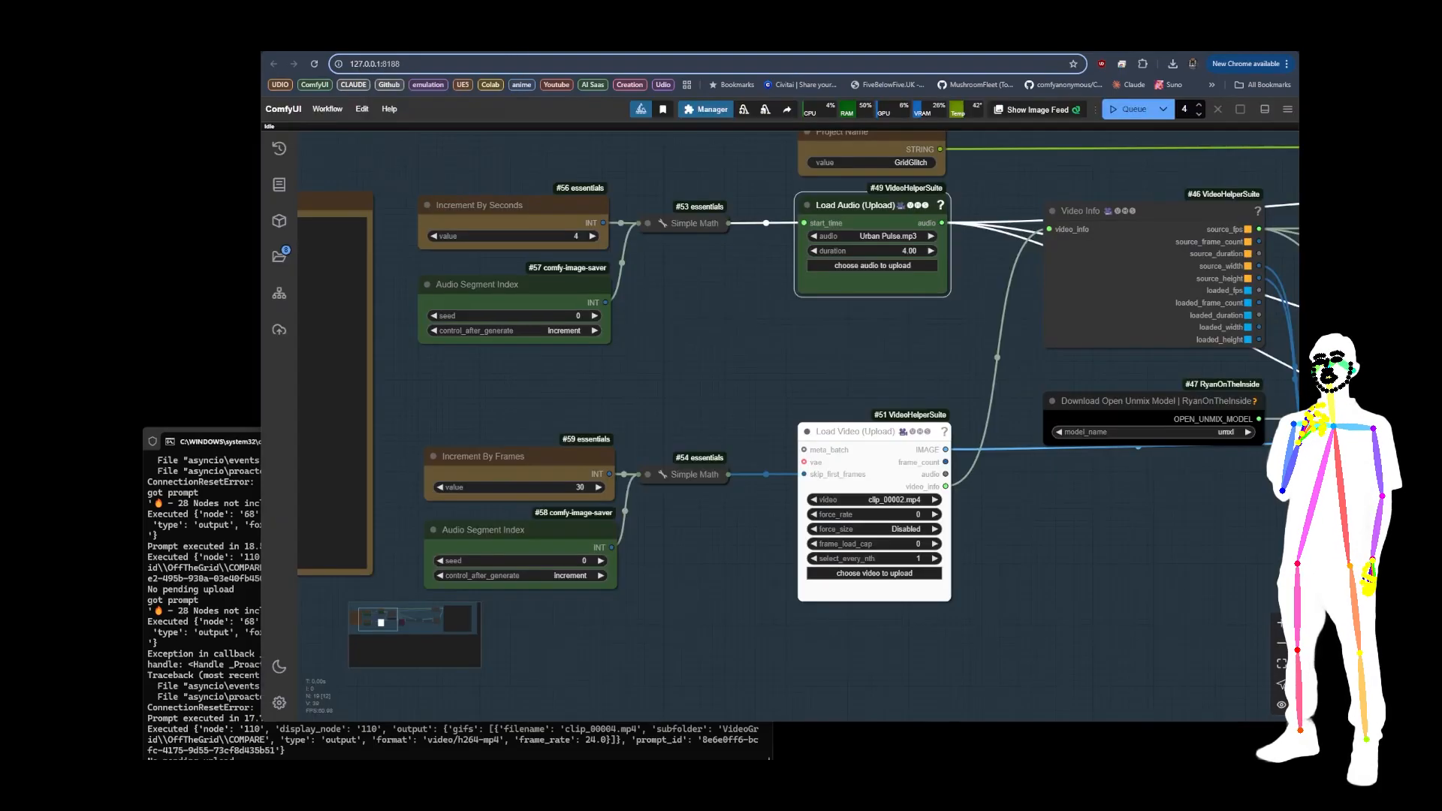
scroll(706, 304, down, 8)
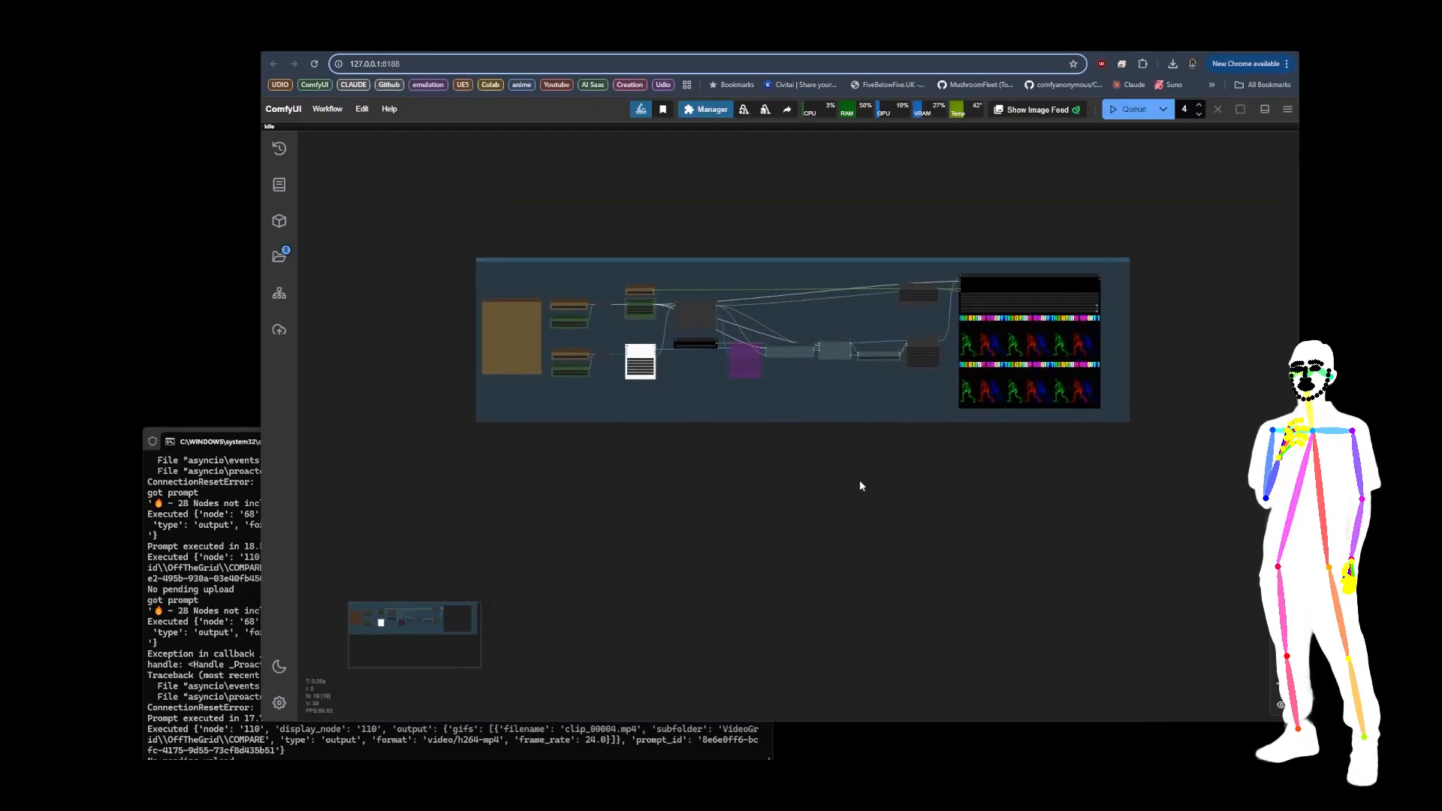
drag(862, 522, 865, 516)
scroll(1129, 426, up, 10)
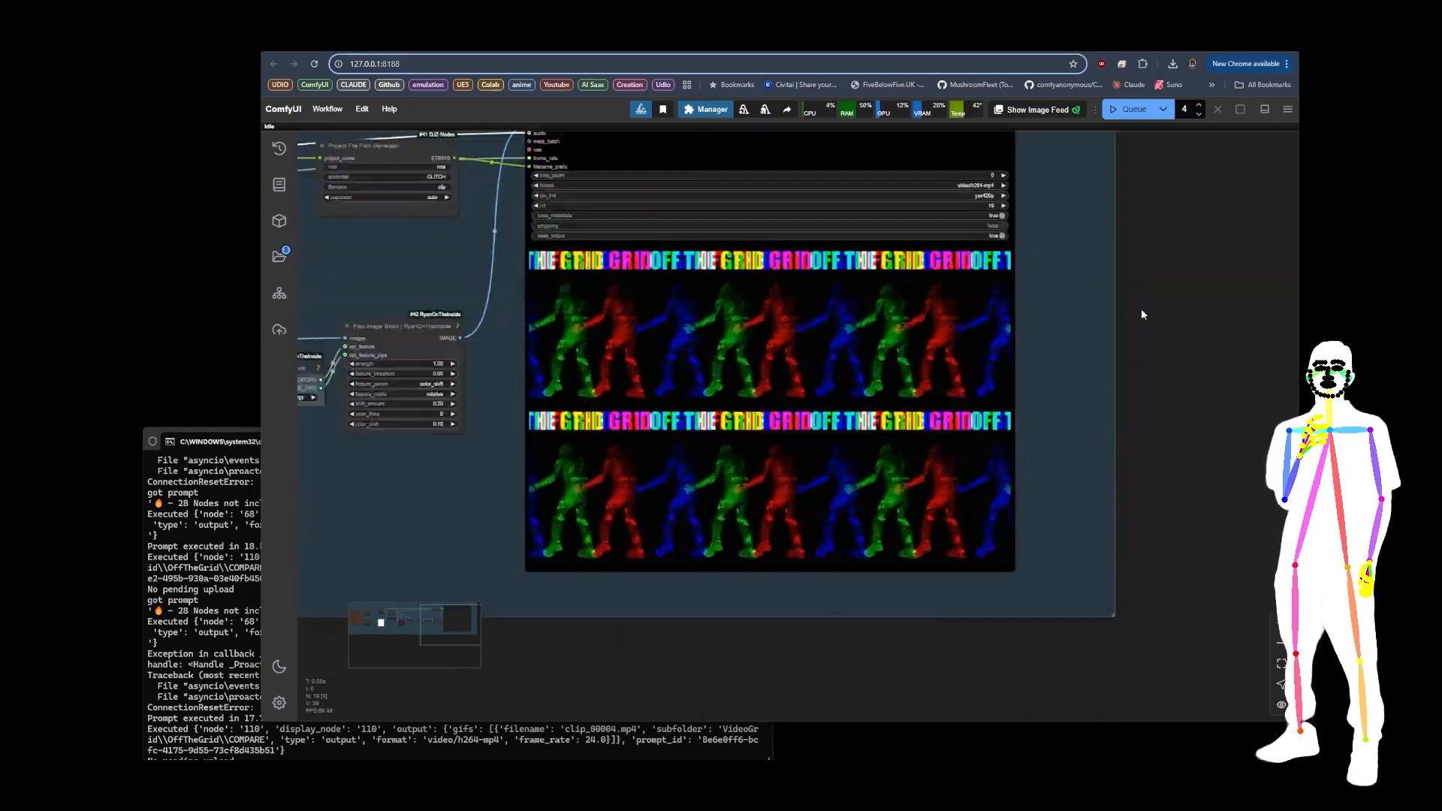